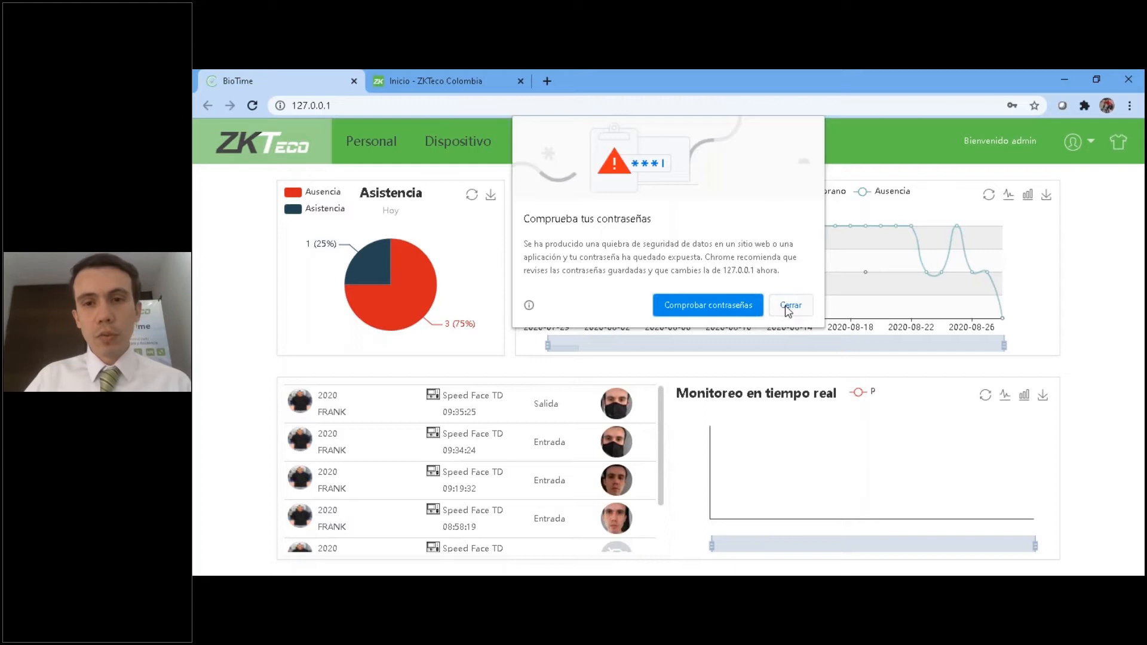
Dismiss the password warning and check the available interface languages without changing the current one.
click(788, 307)
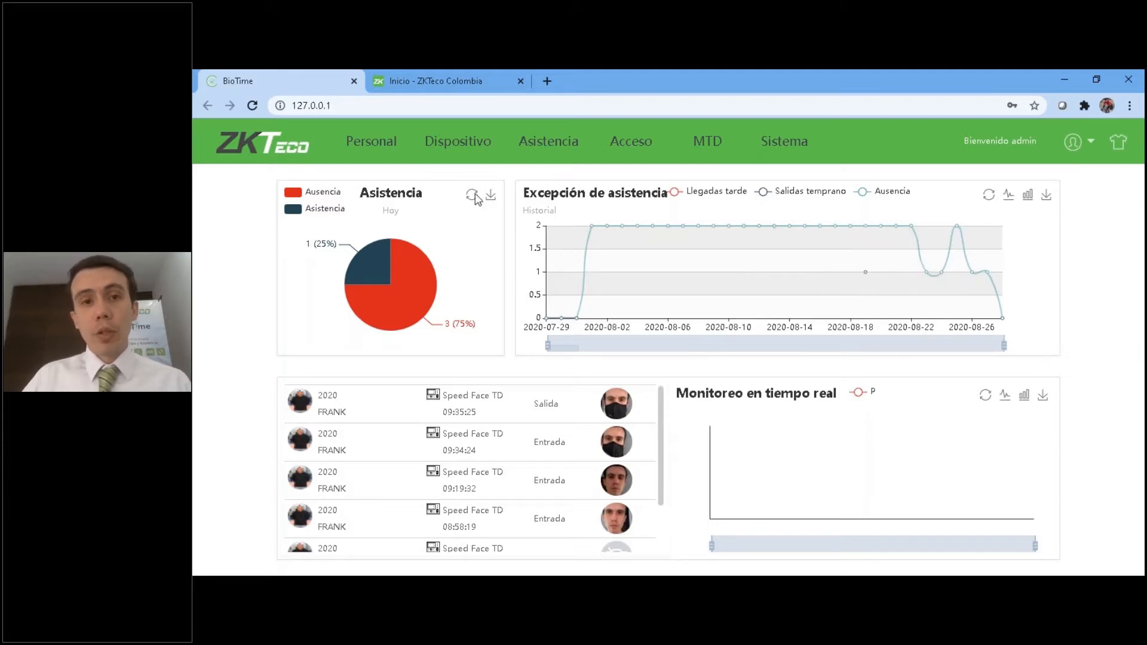
click(1072, 154)
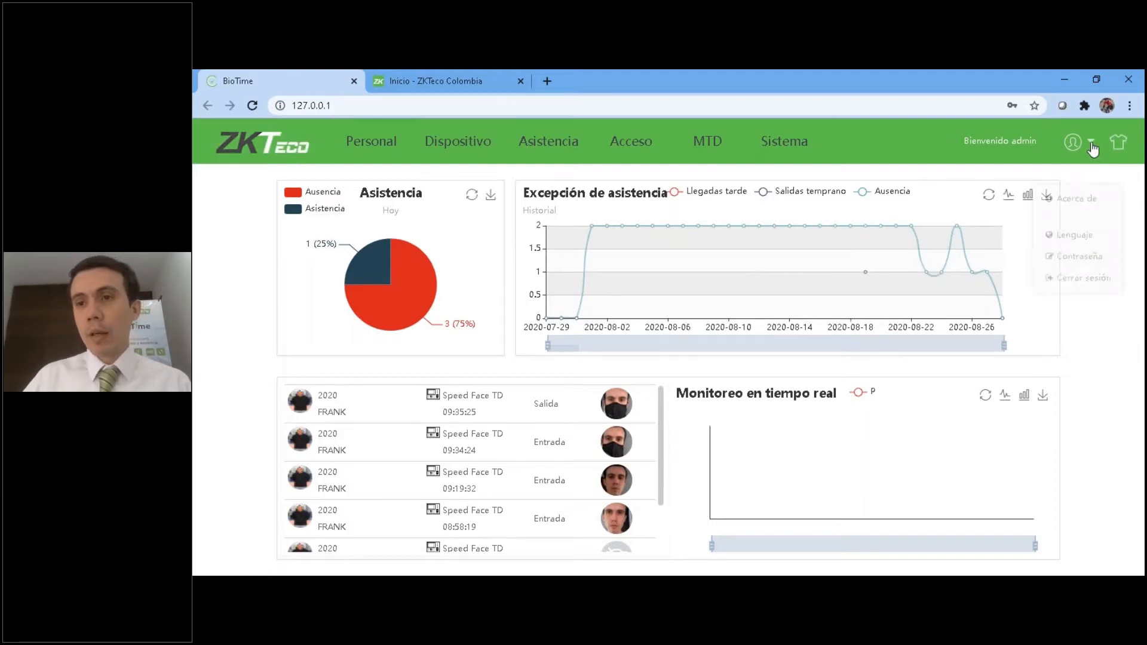
click(1070, 216)
click(704, 312)
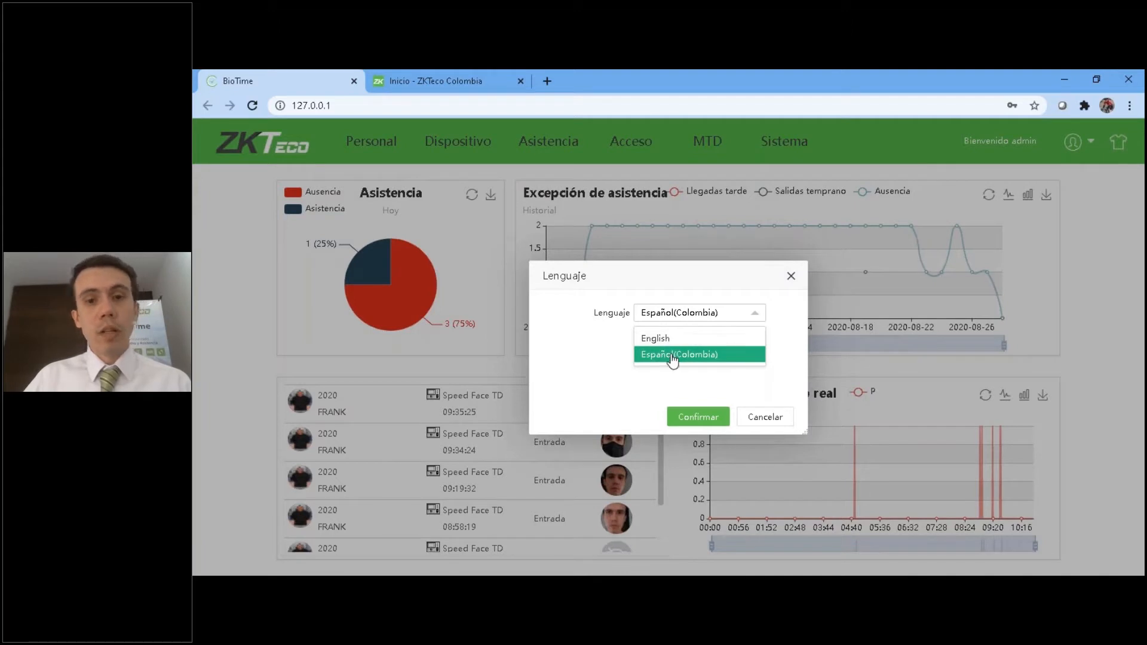
click(769, 417)
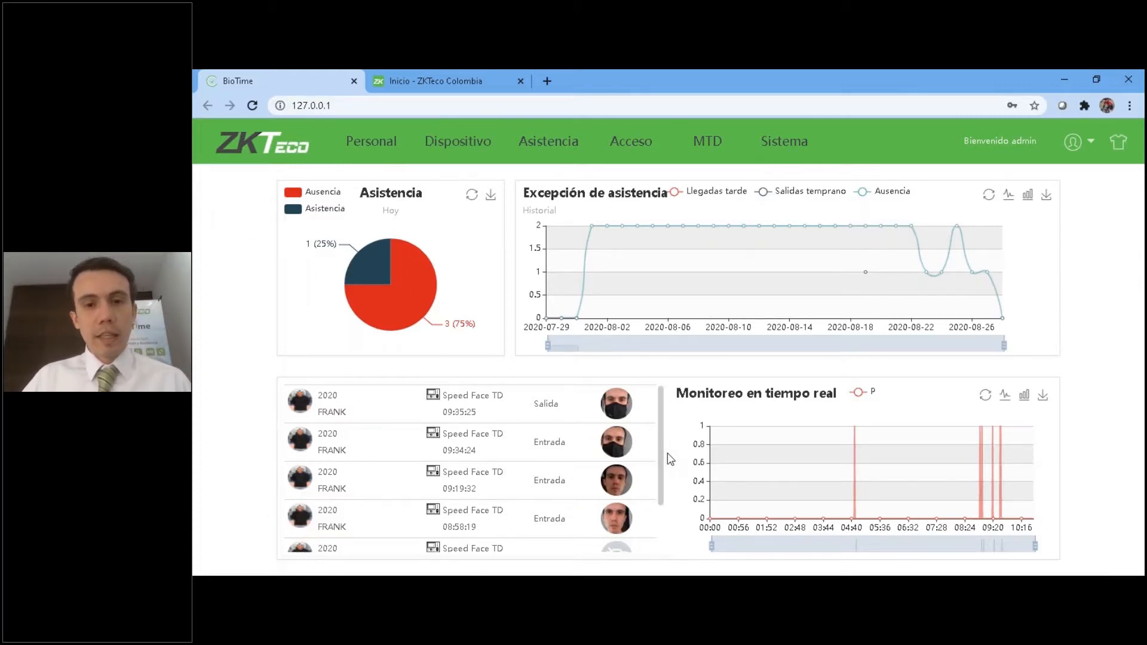
Look through the dashboard's attendance records and open the absence details from today's attendance chart.
drag(661, 455, 659, 405)
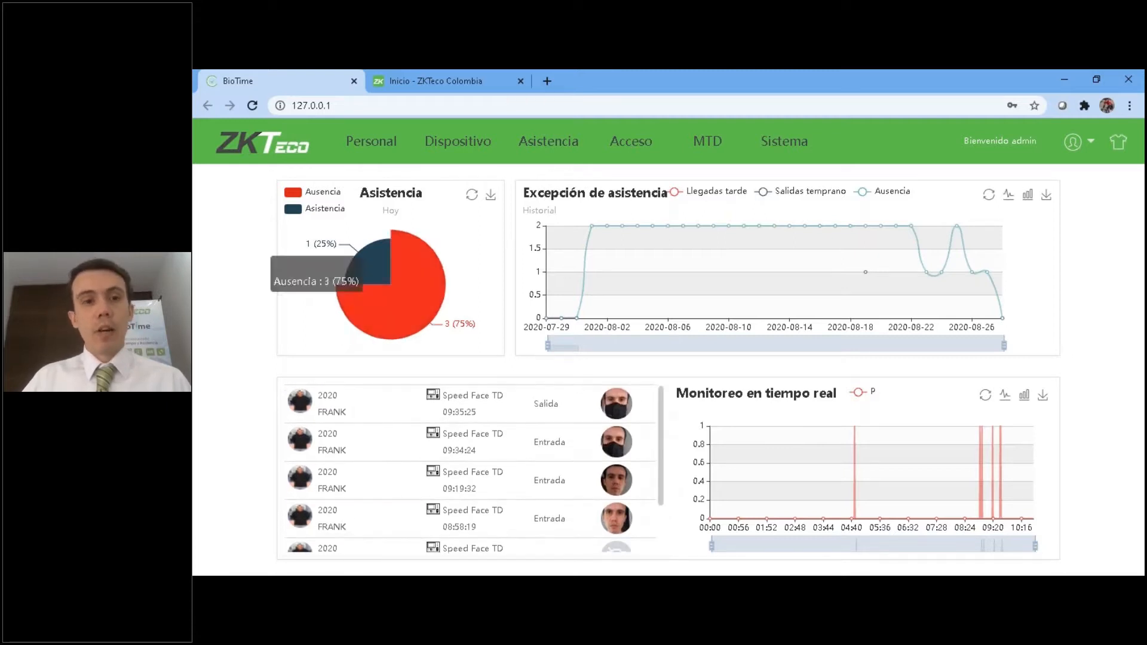
click(355, 308)
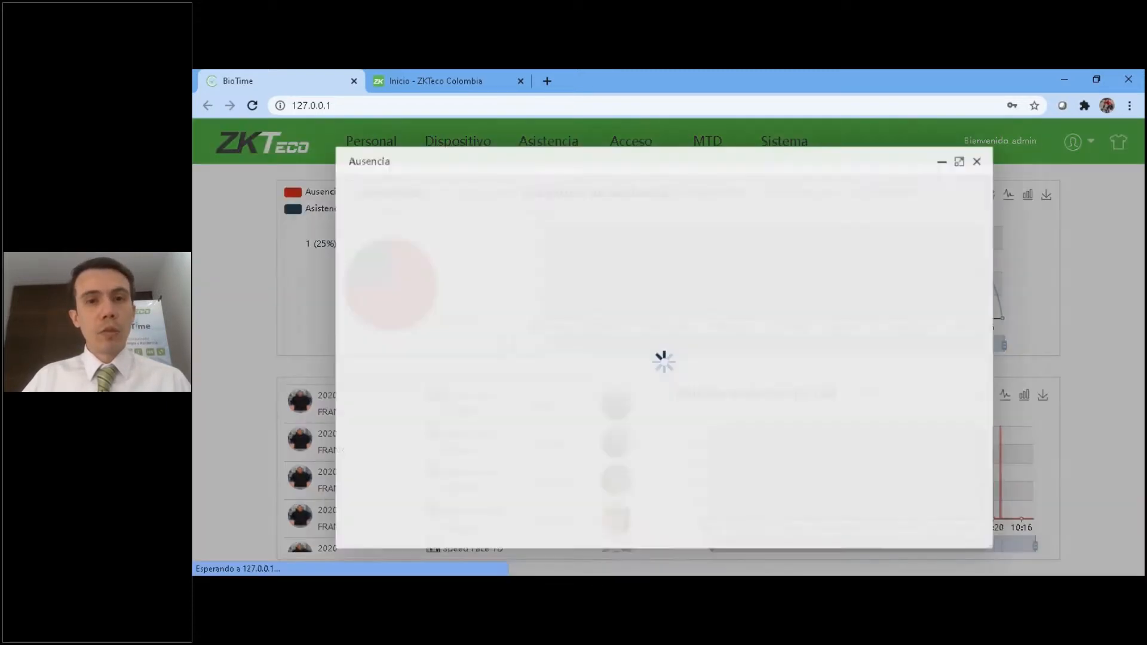
click(988, 154)
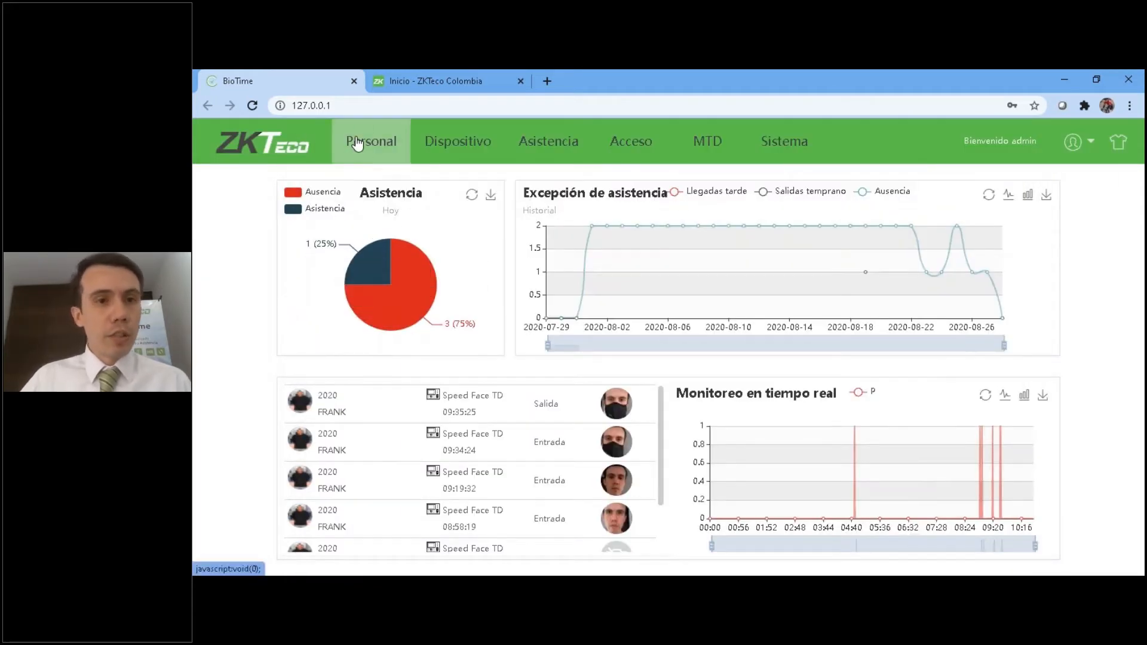
Review the Empresa, Centro de costos, Tipo de empleado and Conceptos de nómina lists under Personal's Organización, ending on Departamento.
click(357, 143)
click(269, 208)
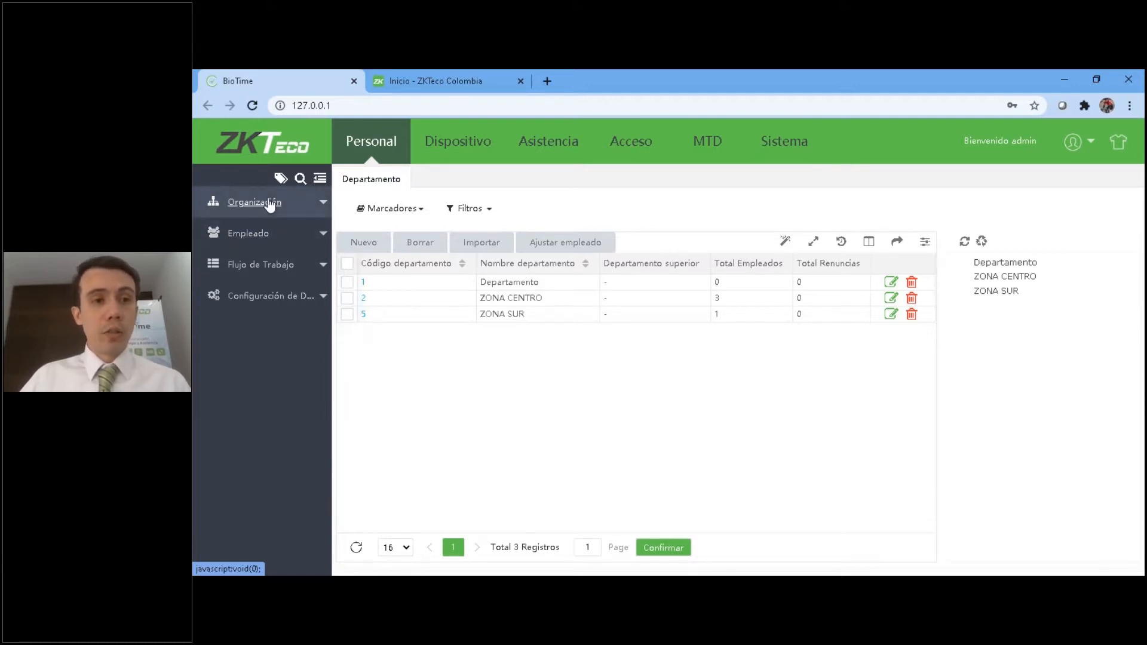
click(272, 203)
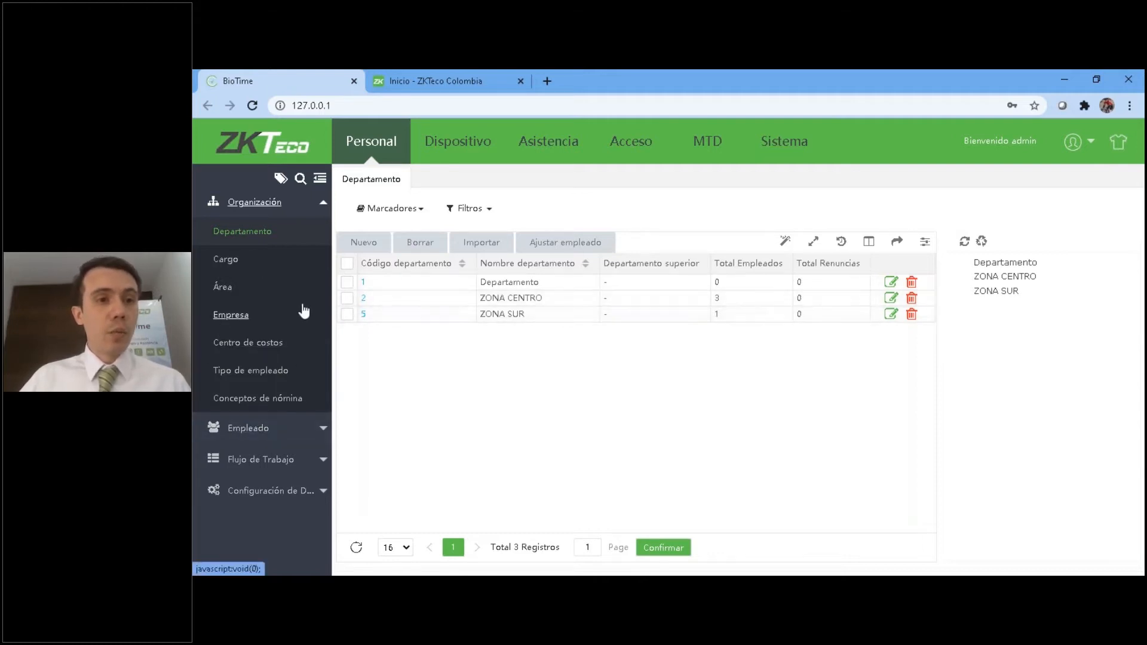
click(233, 315)
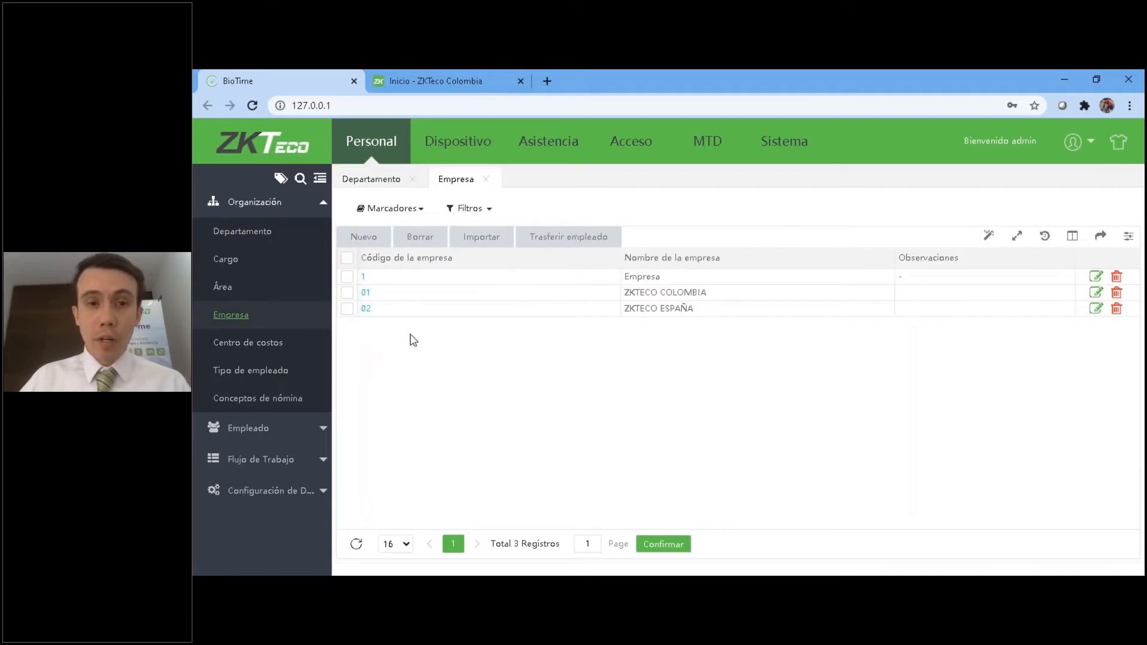
click(255, 344)
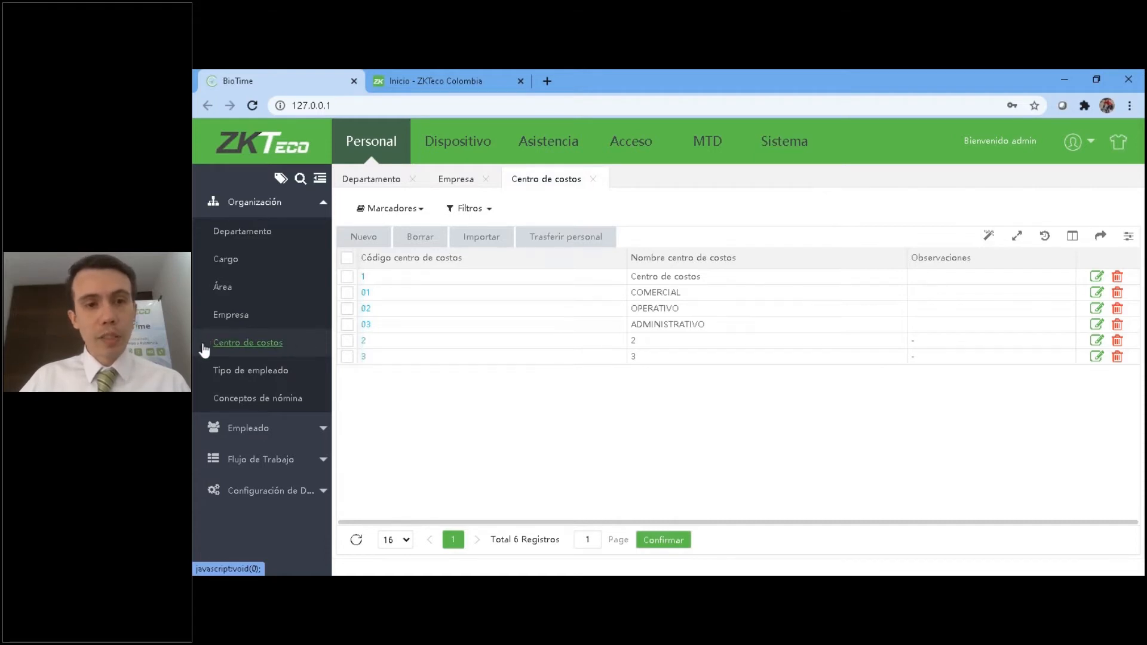
click(205, 372)
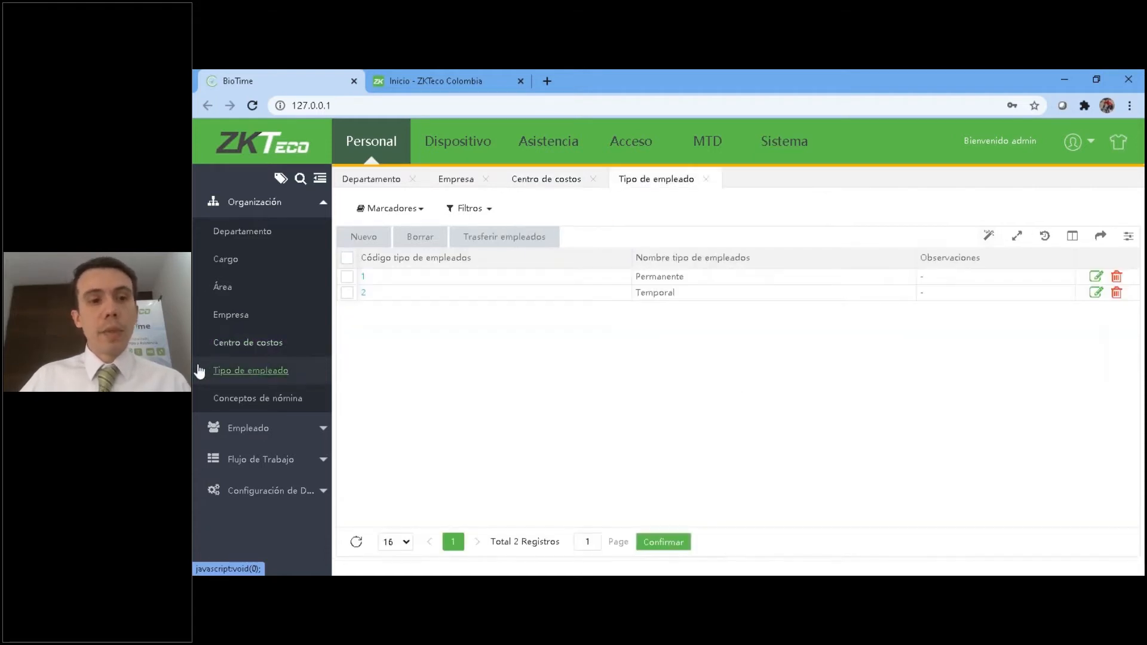
click(269, 399)
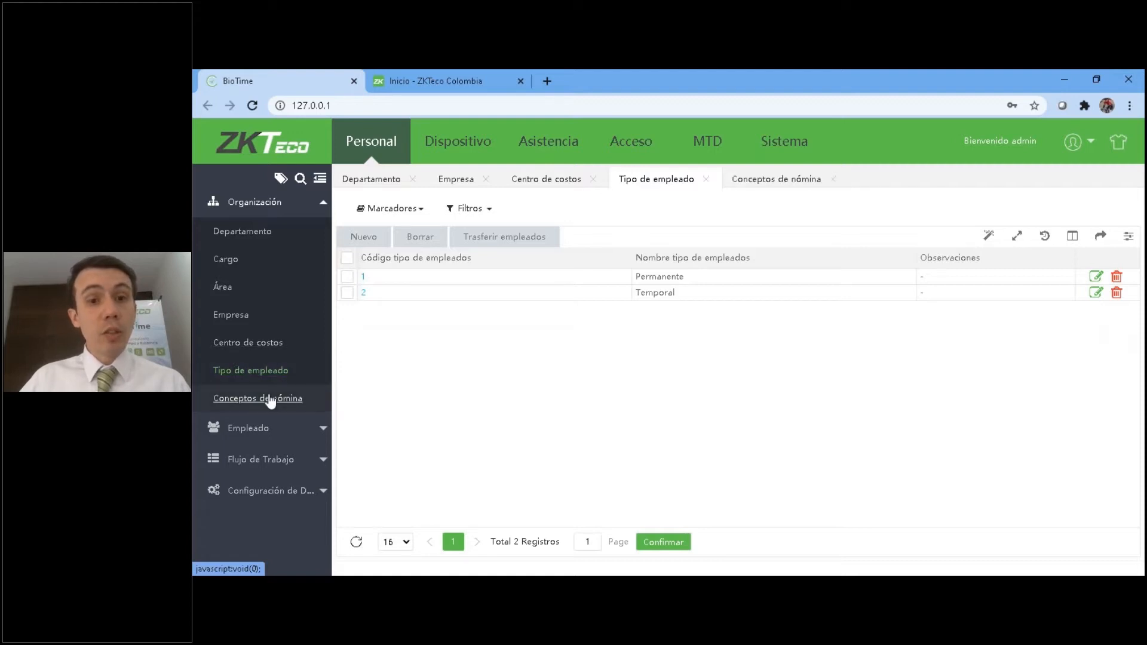
click(263, 239)
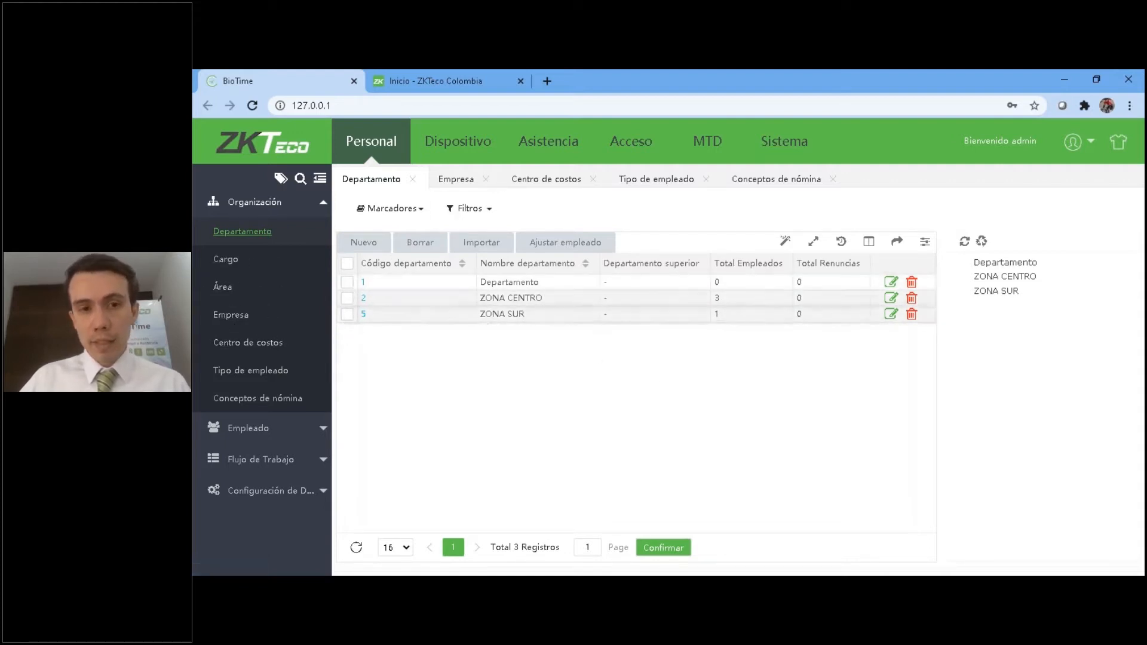
click(239, 239)
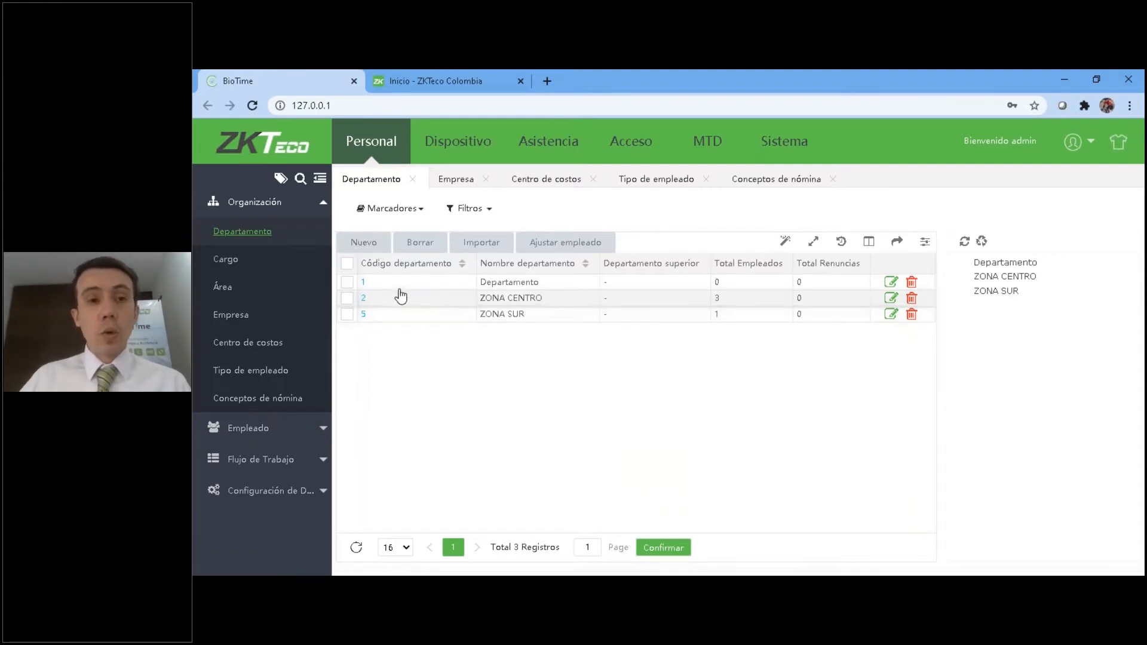
click(363, 242)
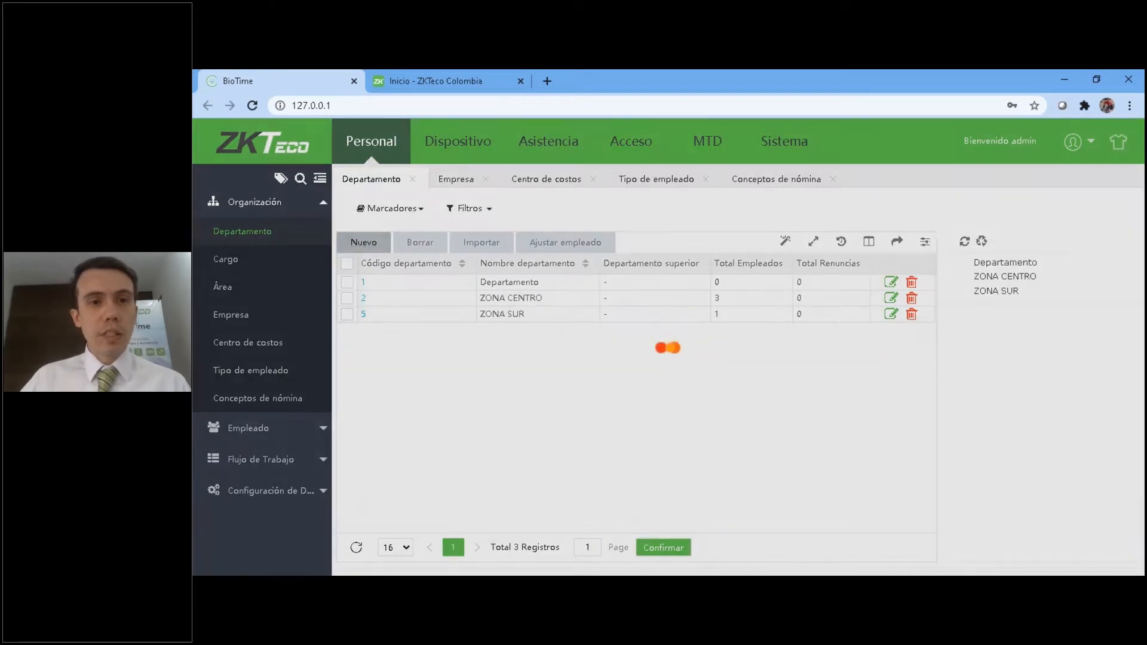
click(684, 317)
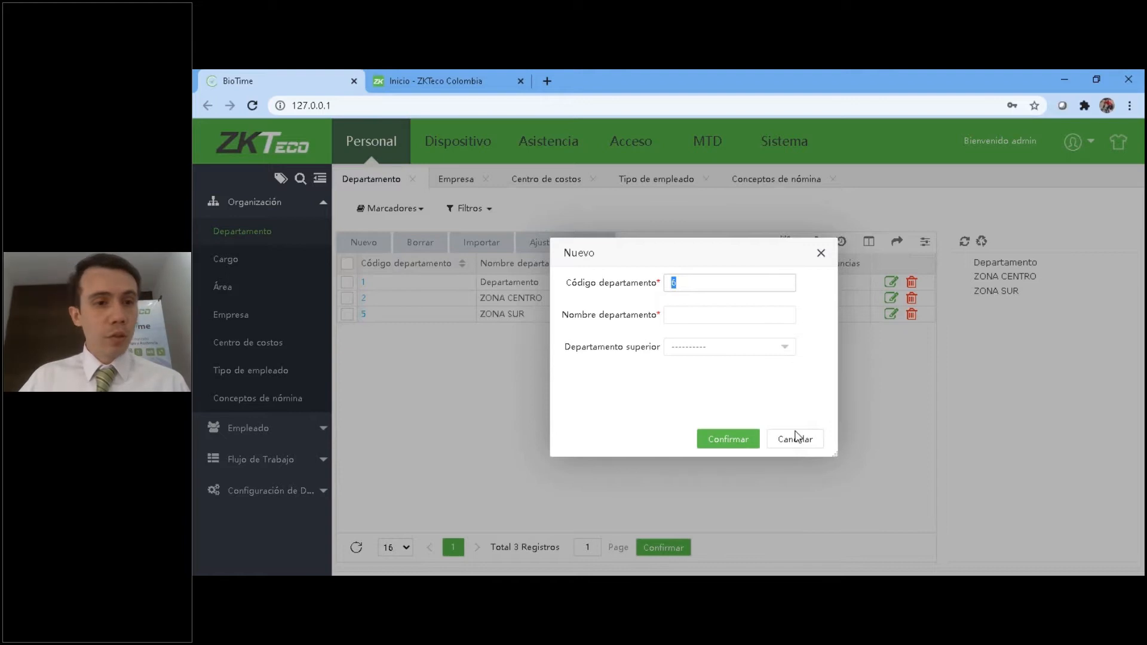
click(794, 434)
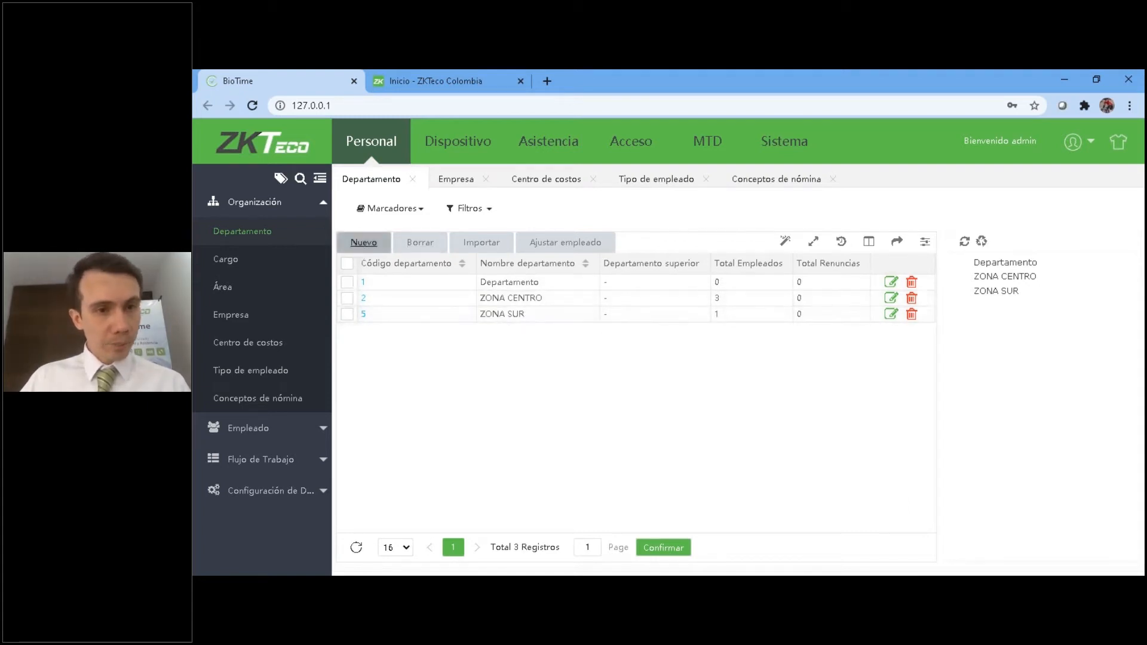
Create a new department with code AB23 and the name GENERAL, without a superior department.
click(364, 241)
click(677, 281)
text(6)
drag(677, 281, 638, 284)
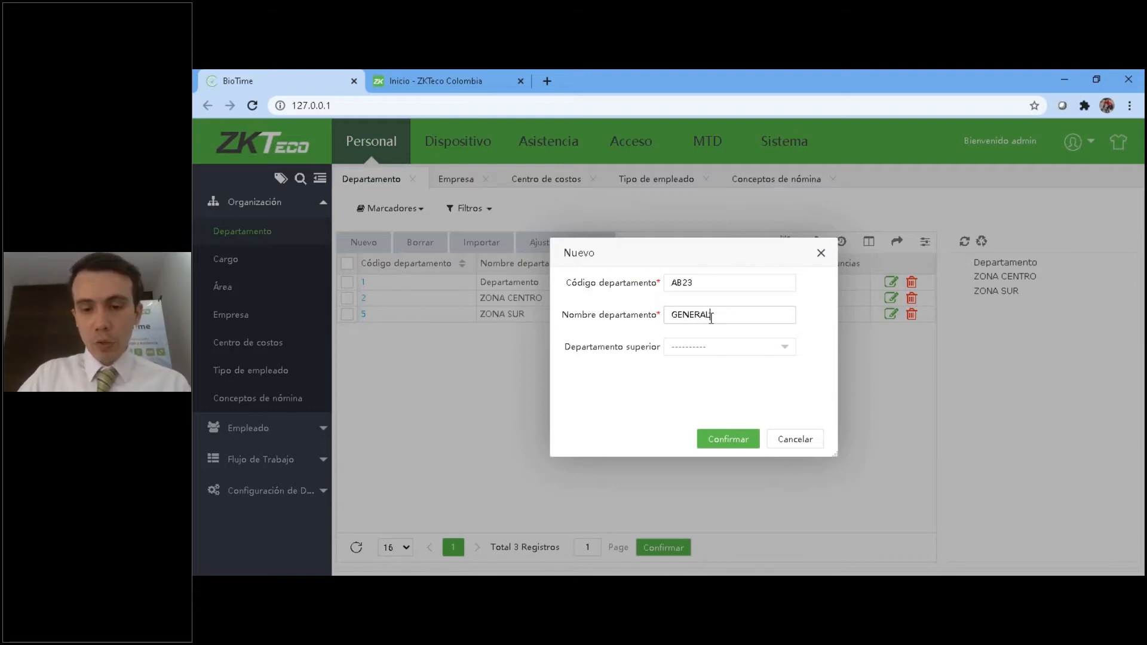
click(728, 439)
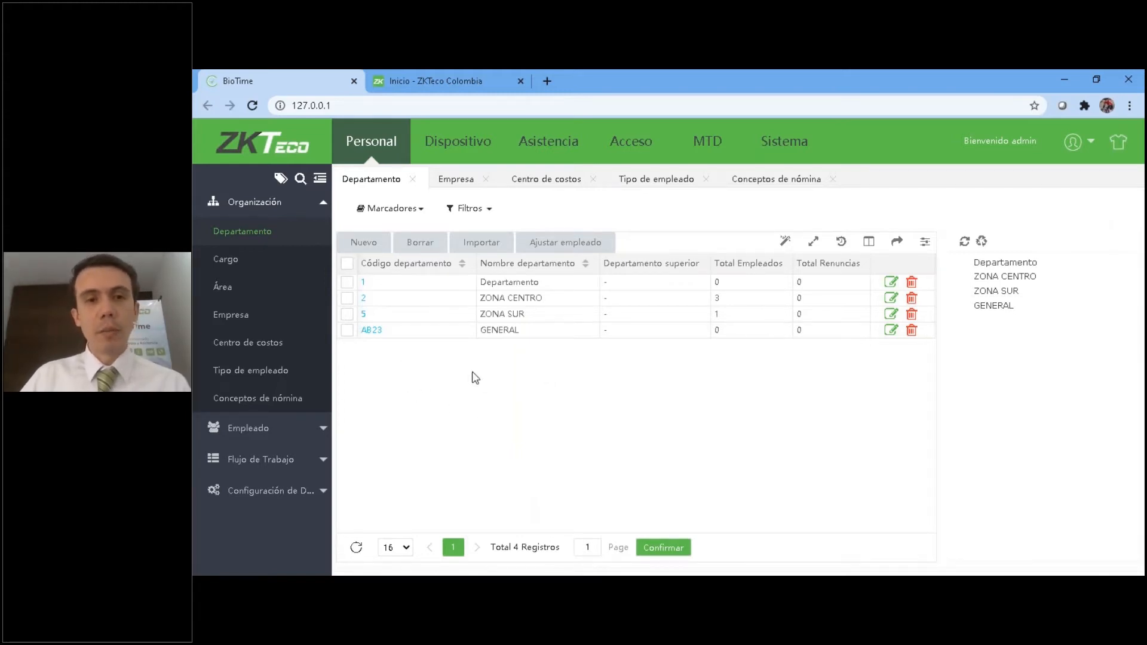
Delete the GENERAL department with code AB23 from the department list.
click(347, 330)
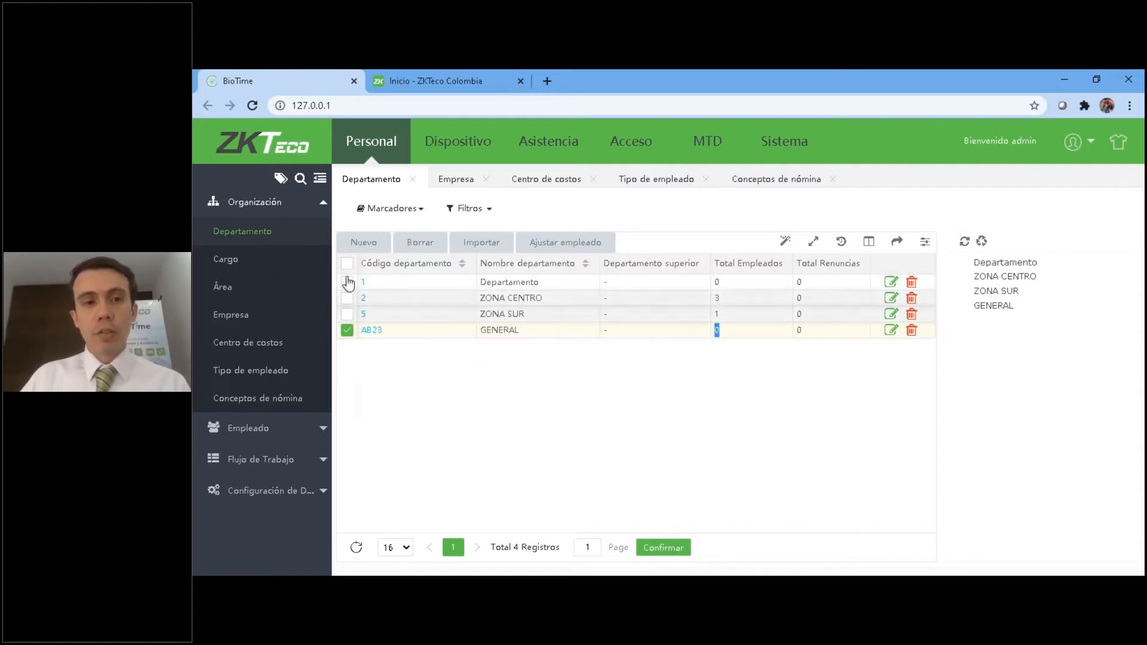
click(347, 315)
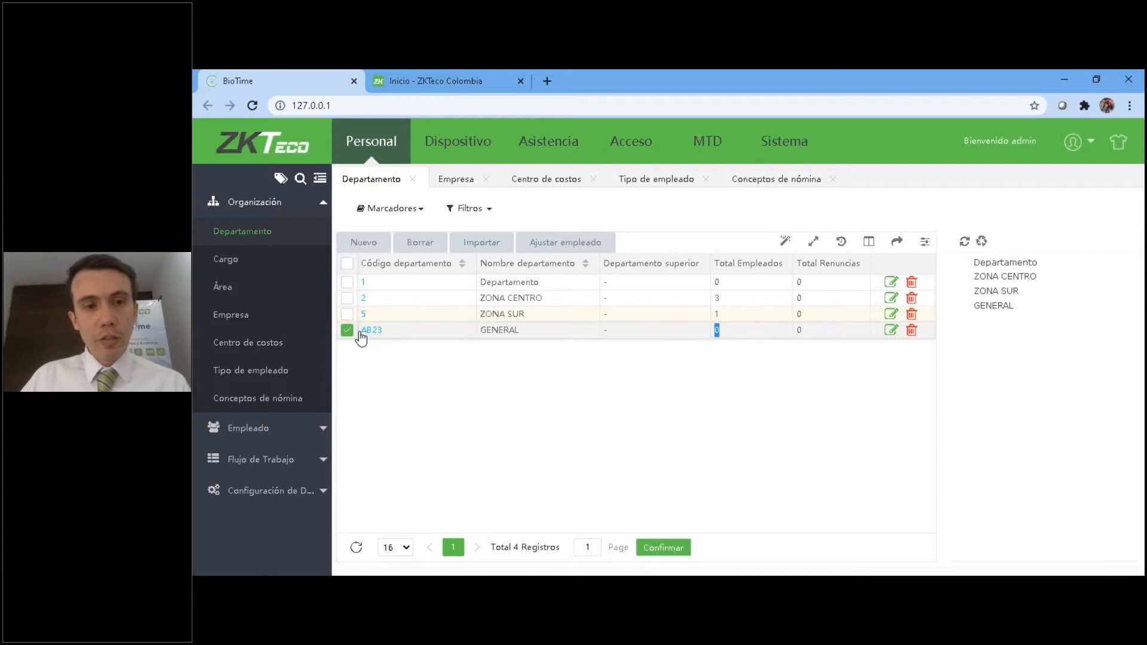
click(420, 242)
click(650, 381)
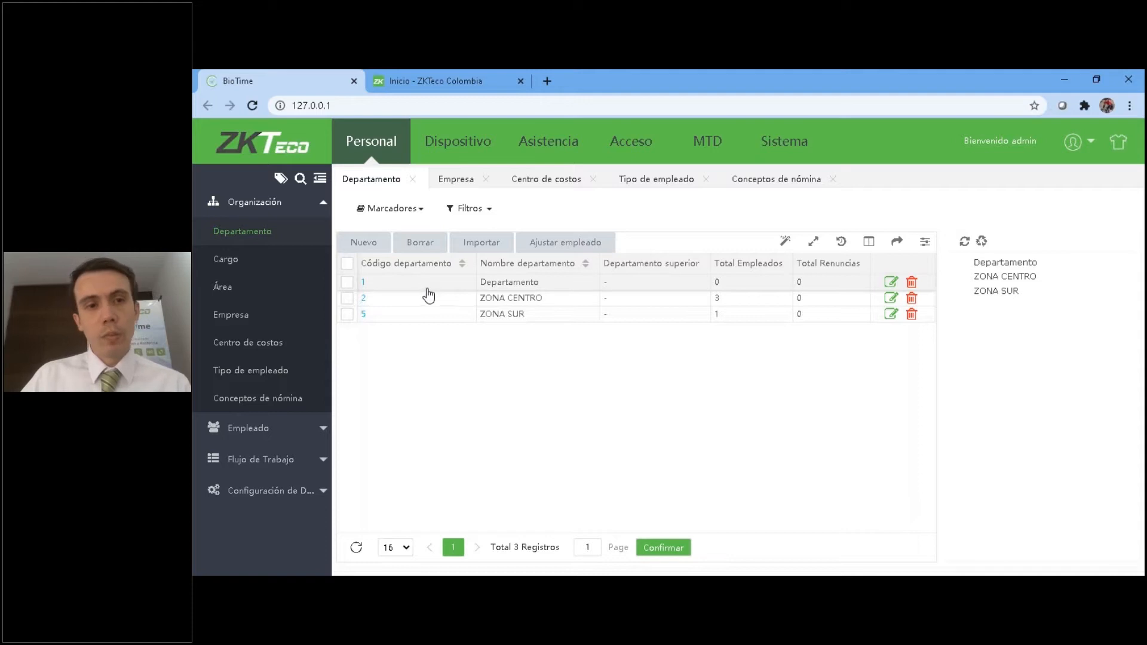
Start a department import and choose the department_Import_Template file from the BioTime Colombia folder on the desktop.
click(481, 243)
click(657, 219)
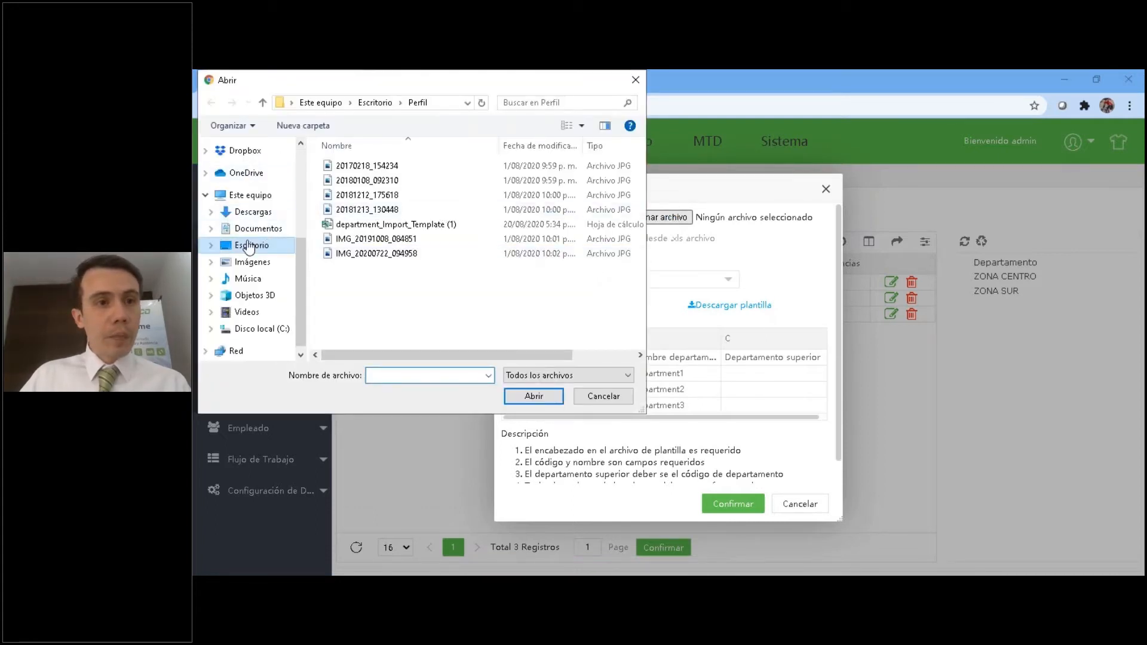
click(249, 247)
scroll(471, 275, down, 3)
scroll(436, 287, up, 5)
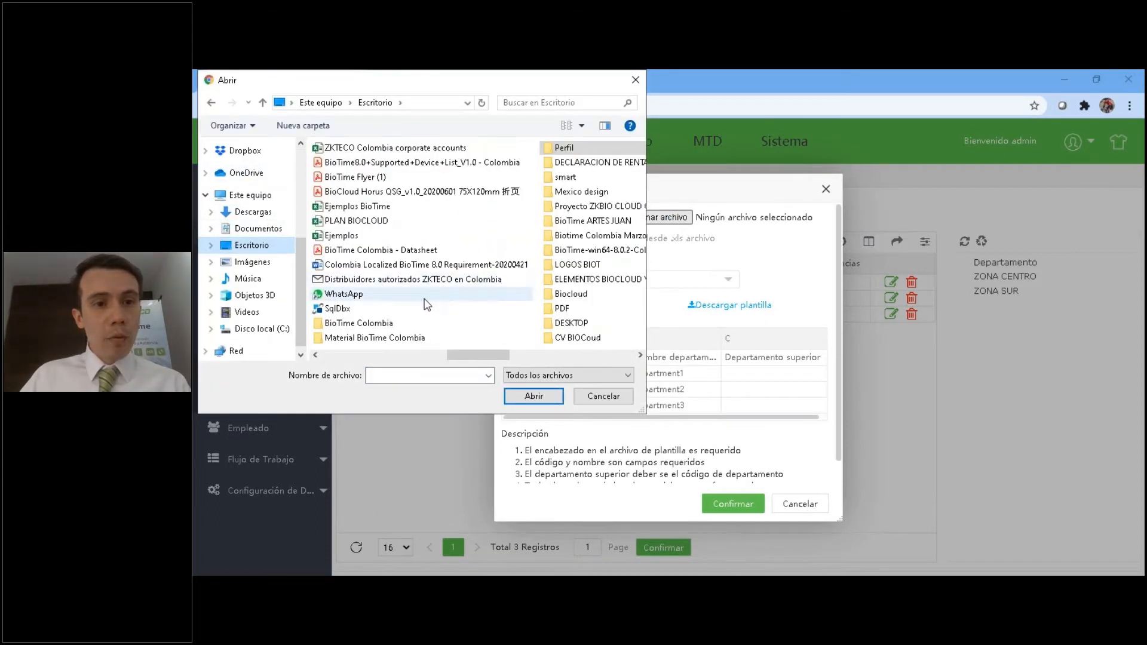
double_click(374, 325)
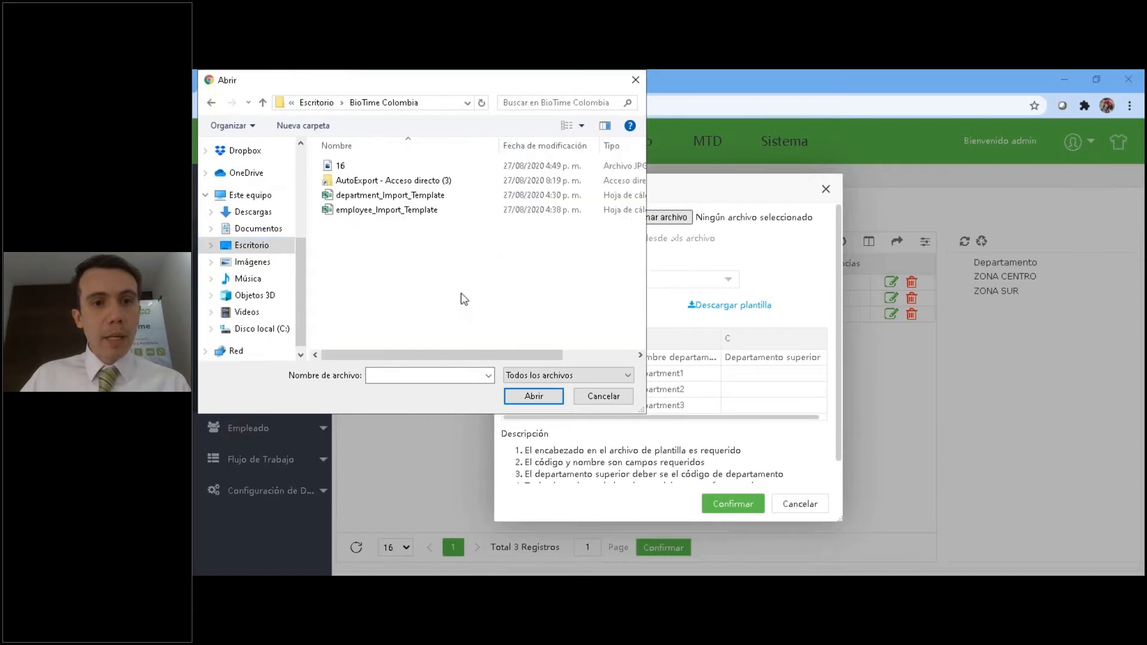
double_click(420, 201)
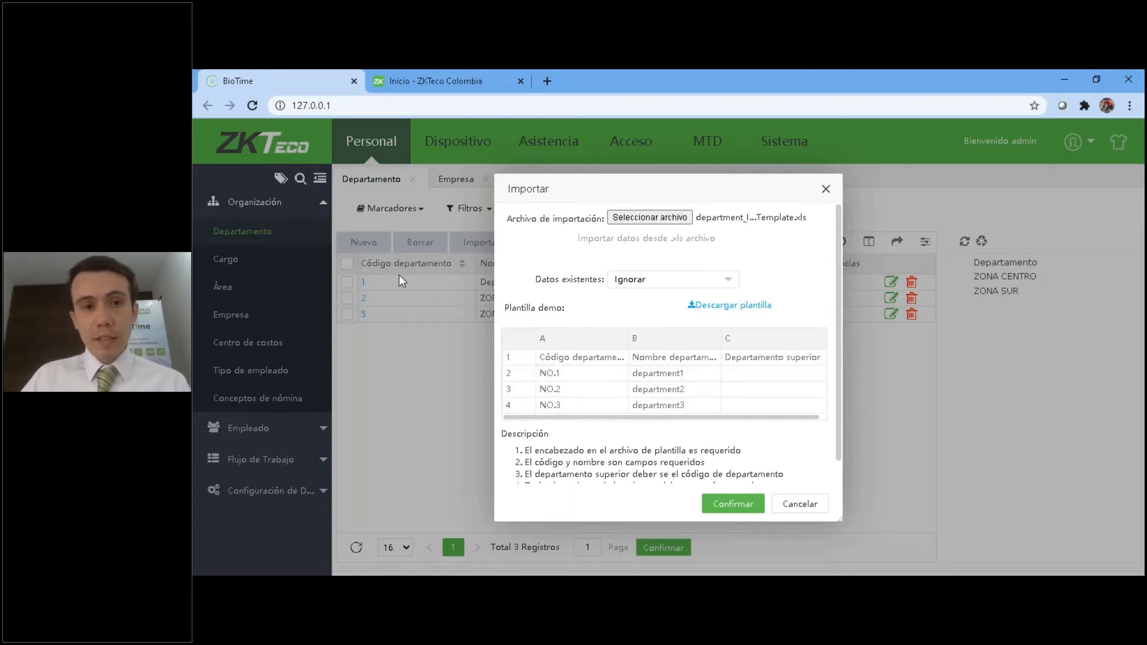
Try to import the departments from the chosen file with existing data set to Ignorar.
click(665, 283)
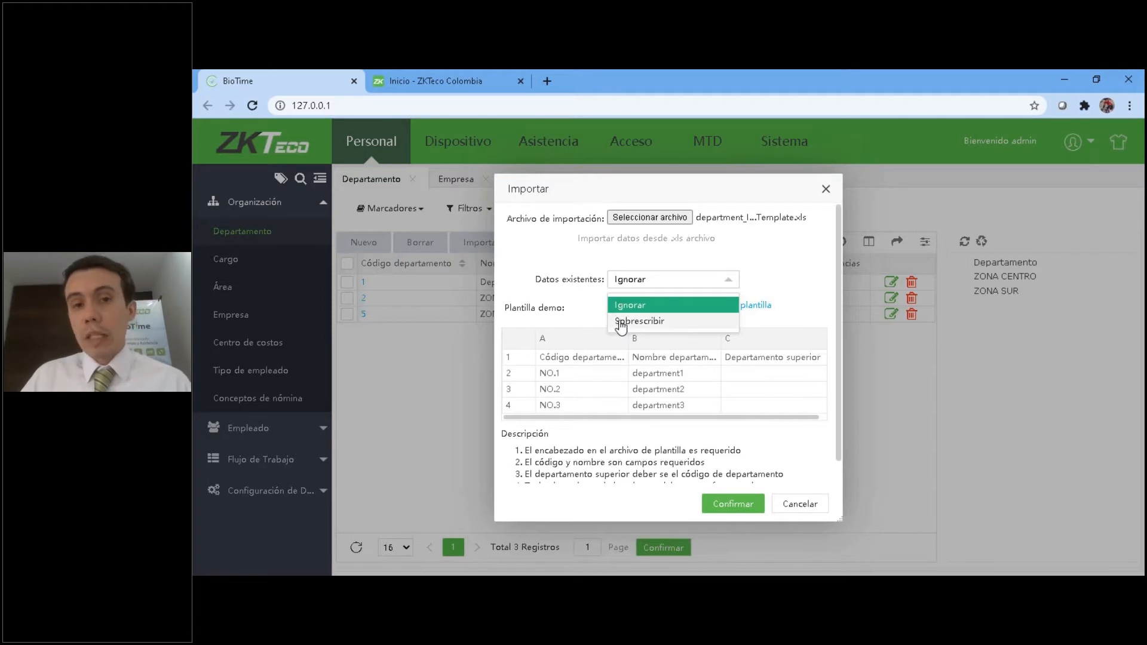
click(638, 332)
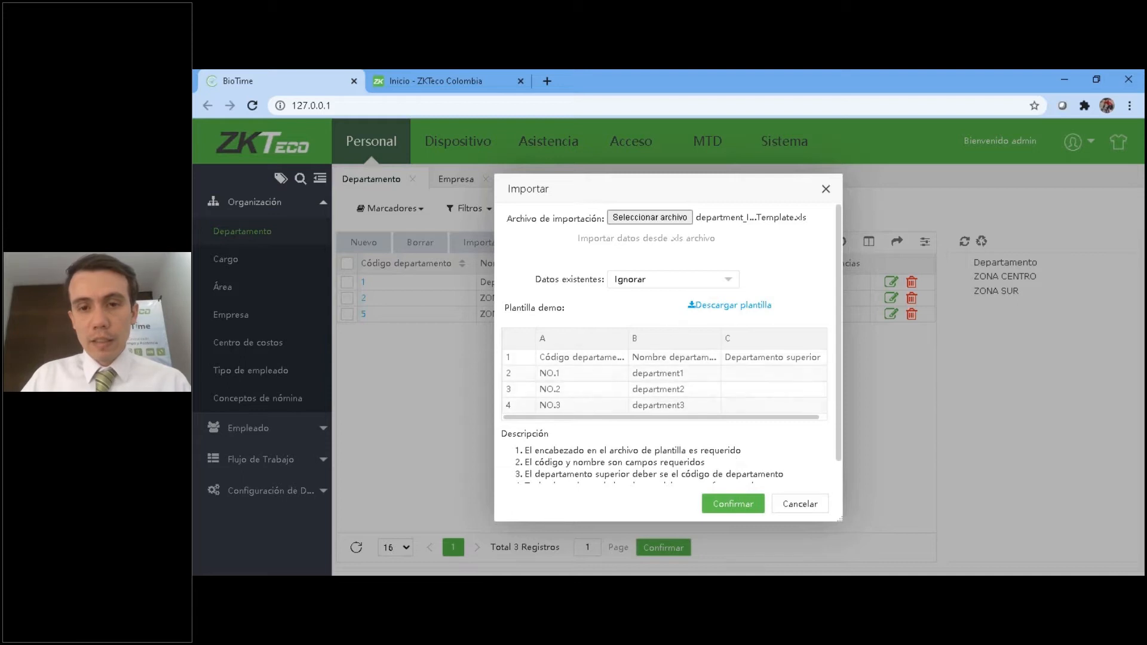
click(726, 506)
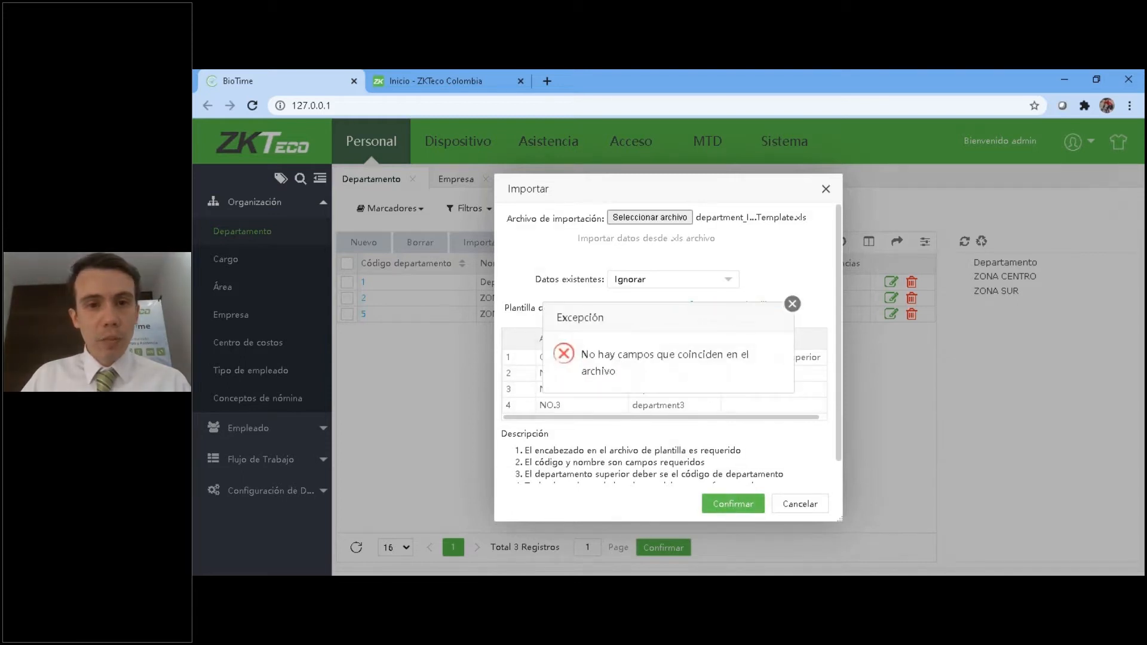
click(793, 304)
Reselect the department_Import_Template file and try the department import again.
click(639, 219)
double_click(399, 192)
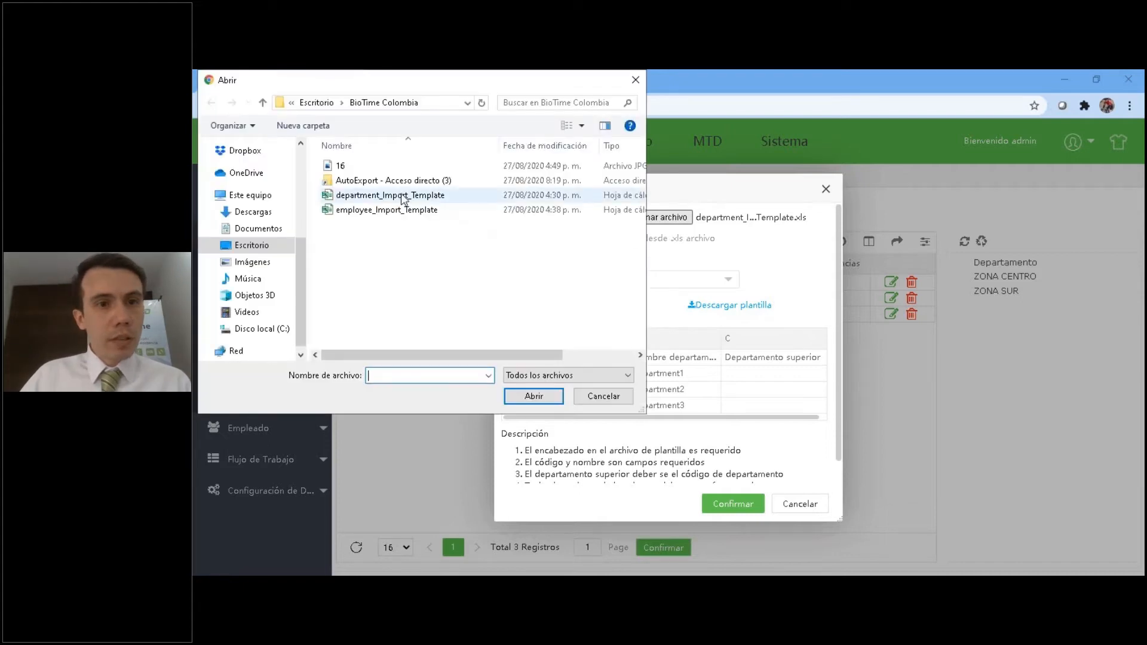
click(729, 505)
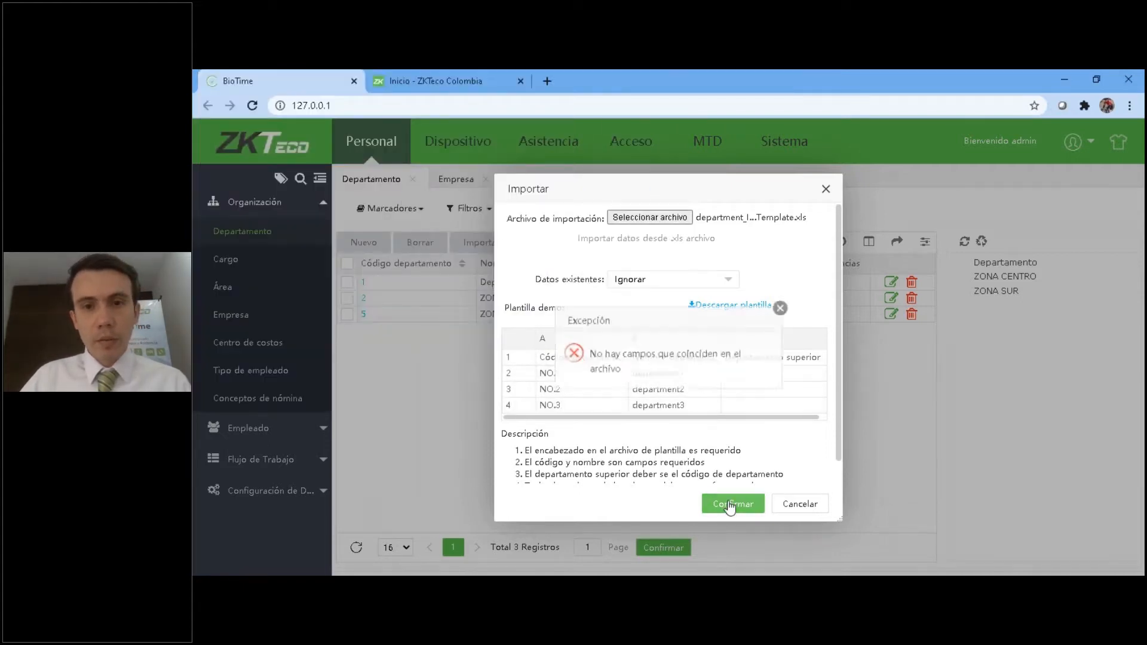
click(793, 304)
Download the department import template from the import dialog and open the downloaded file in Excel.
click(732, 305)
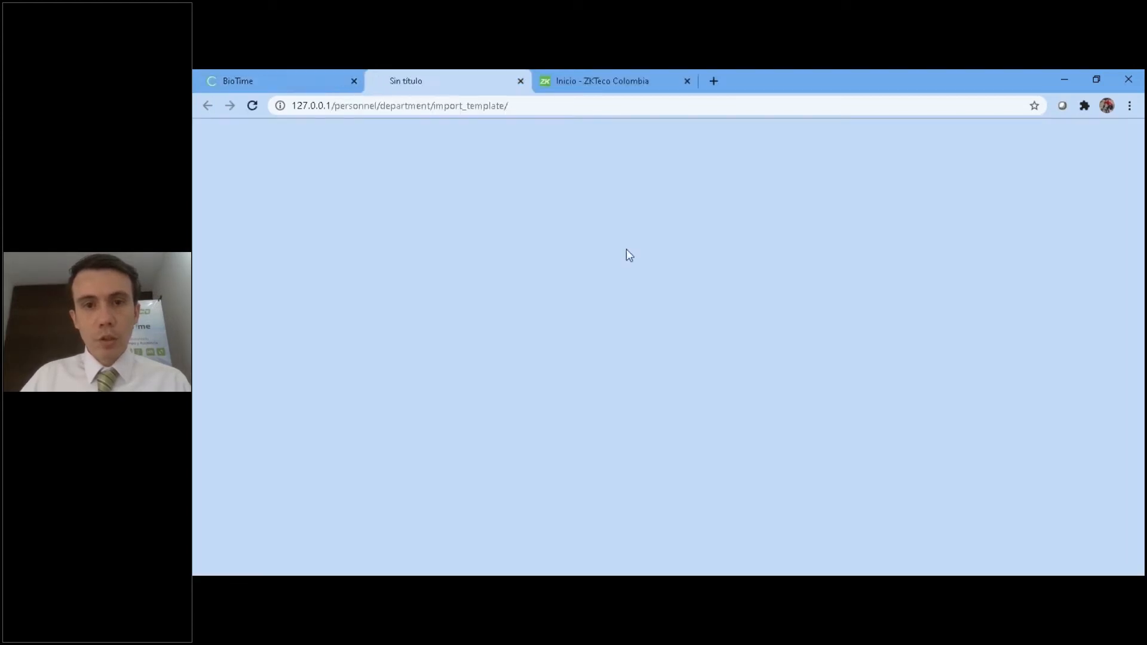
click(337, 558)
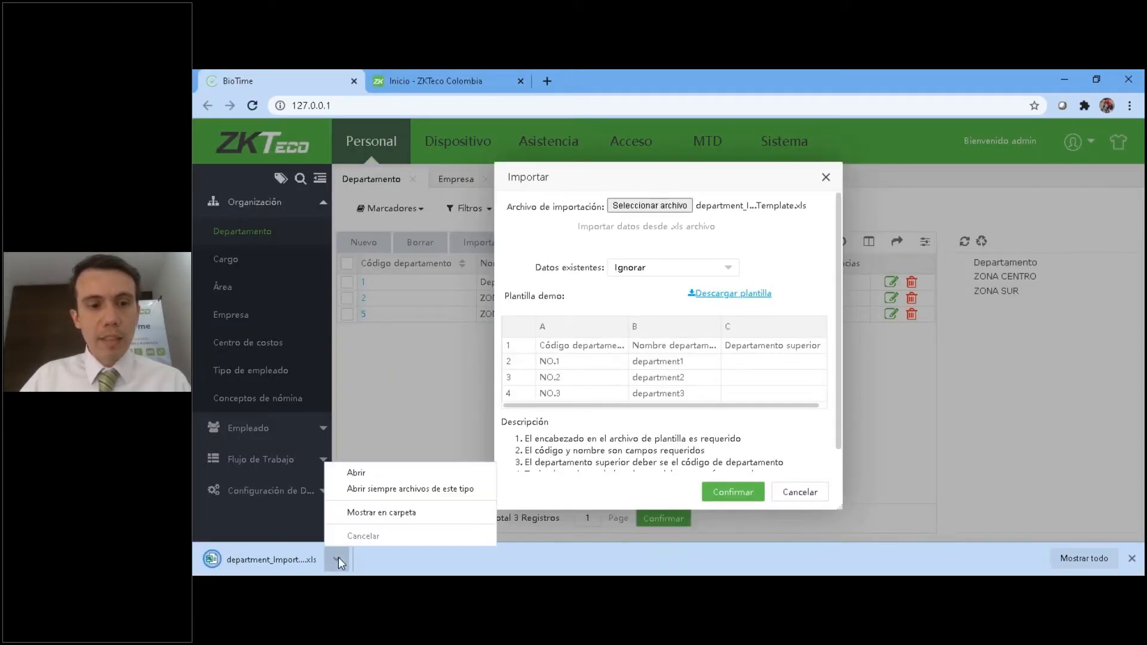
click(369, 472)
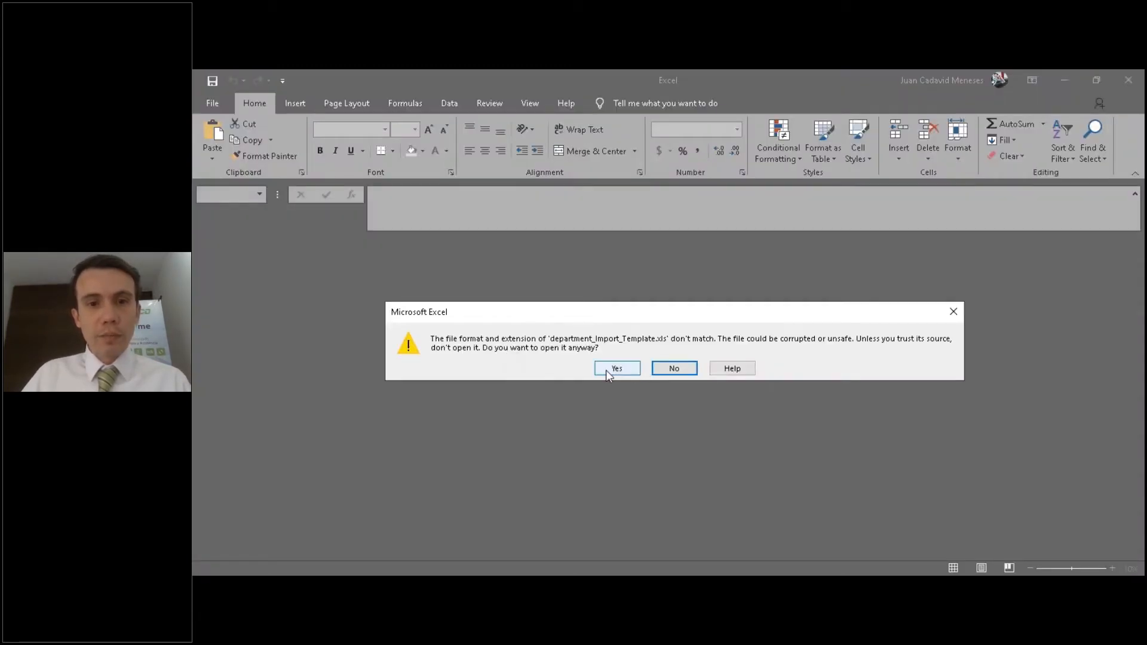
Enable editing in the template, enter a department with code 12 and name Descripcion in row 2, and close the workbook.
click(606, 371)
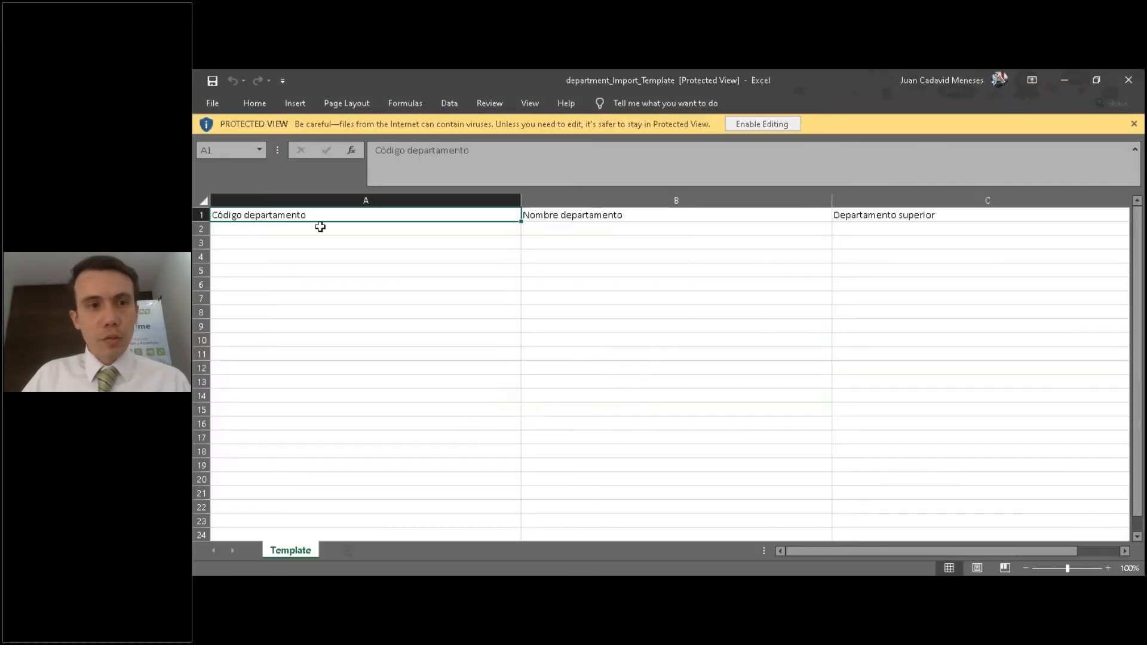
click(298, 230)
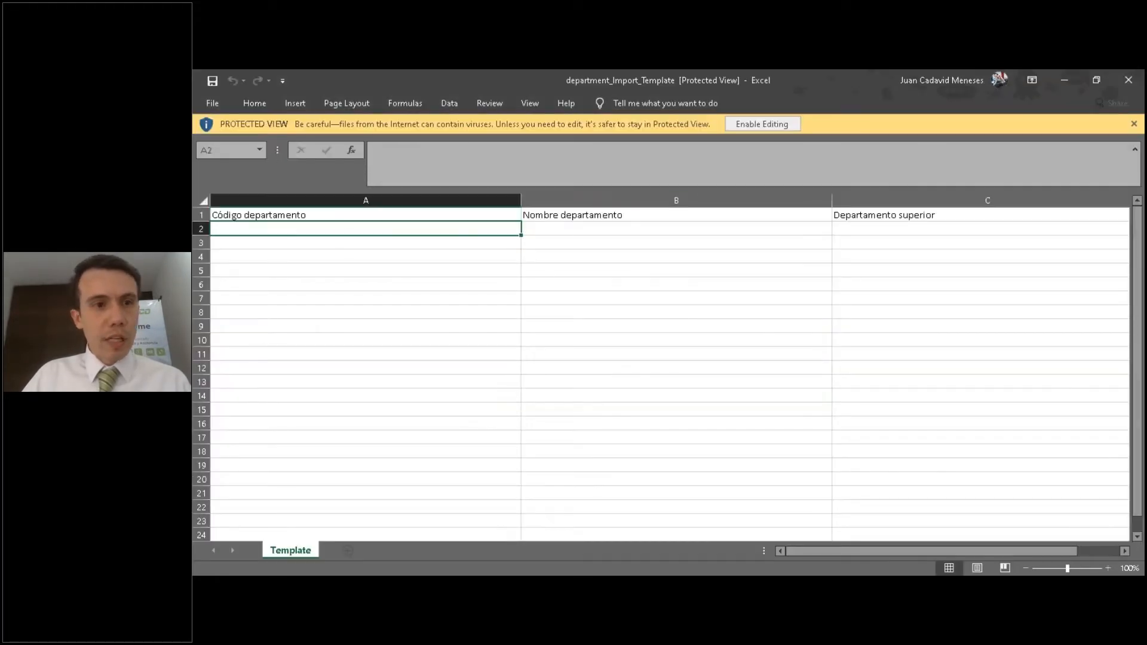
click(783, 130)
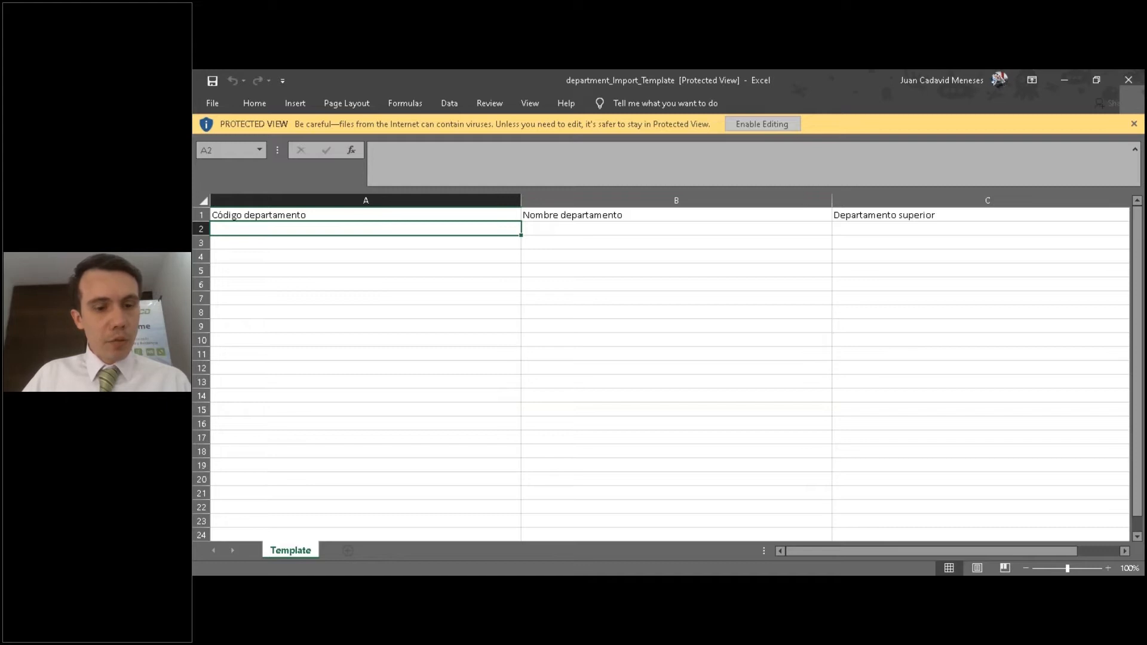
text(0)
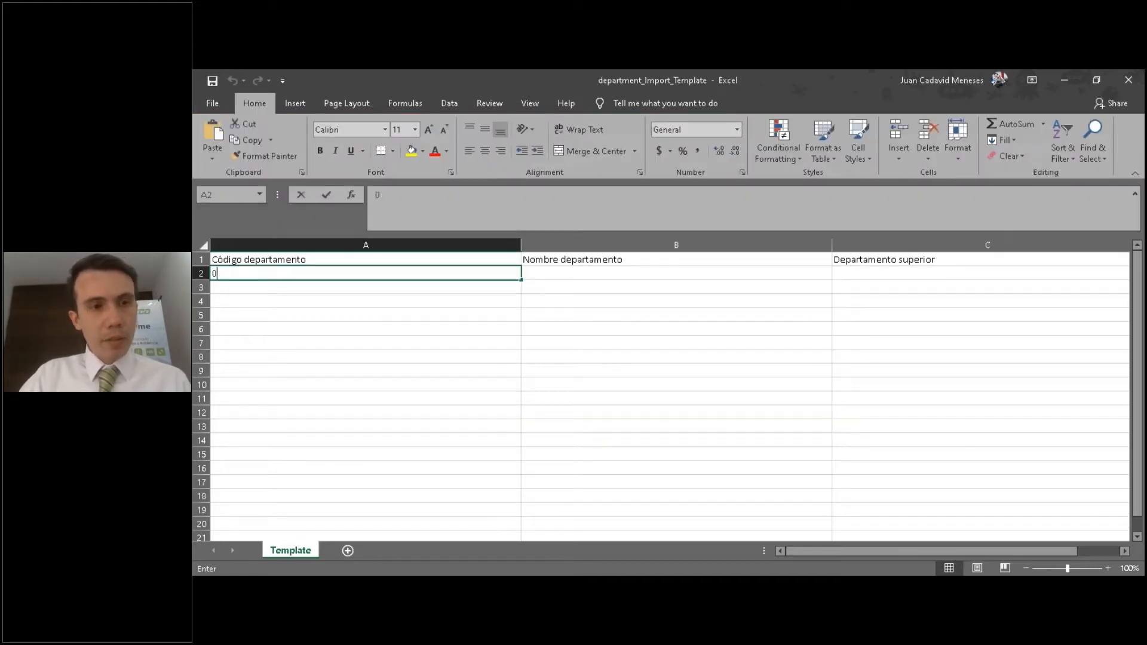
text(12)
click(578, 273)
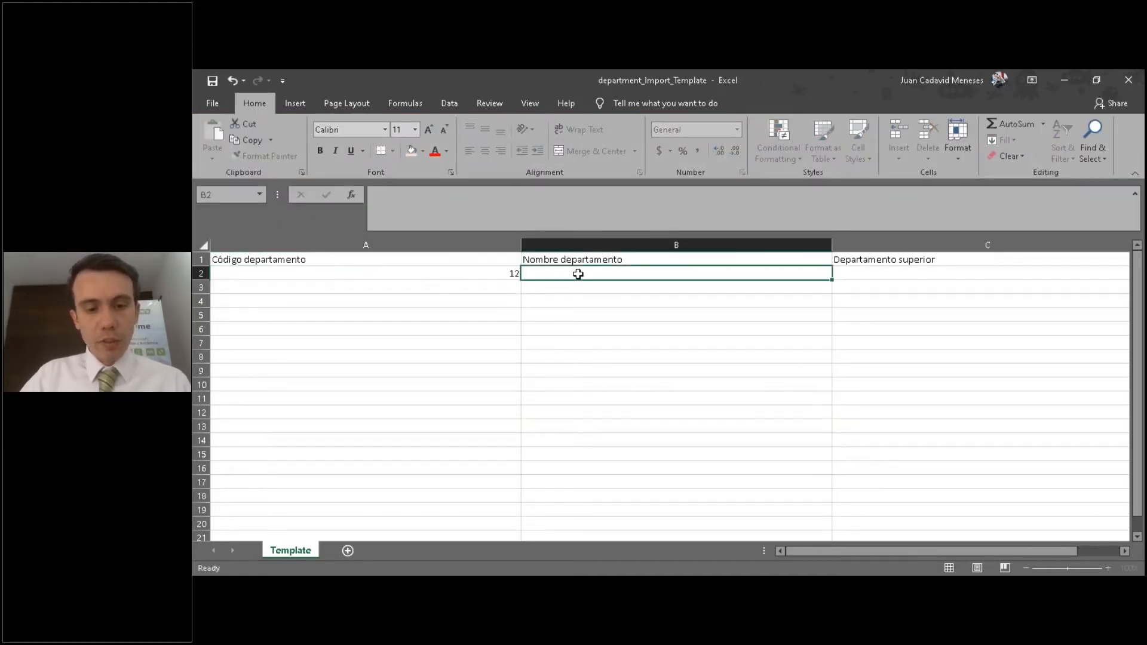
text(De )
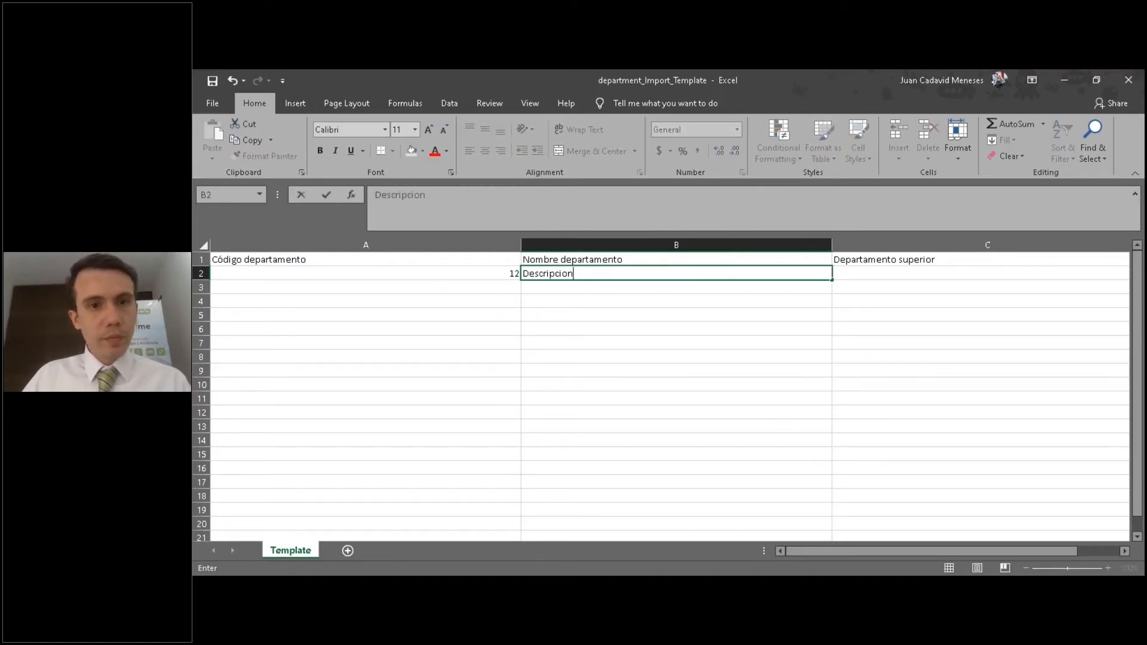
text(cripcion)
click(472, 310)
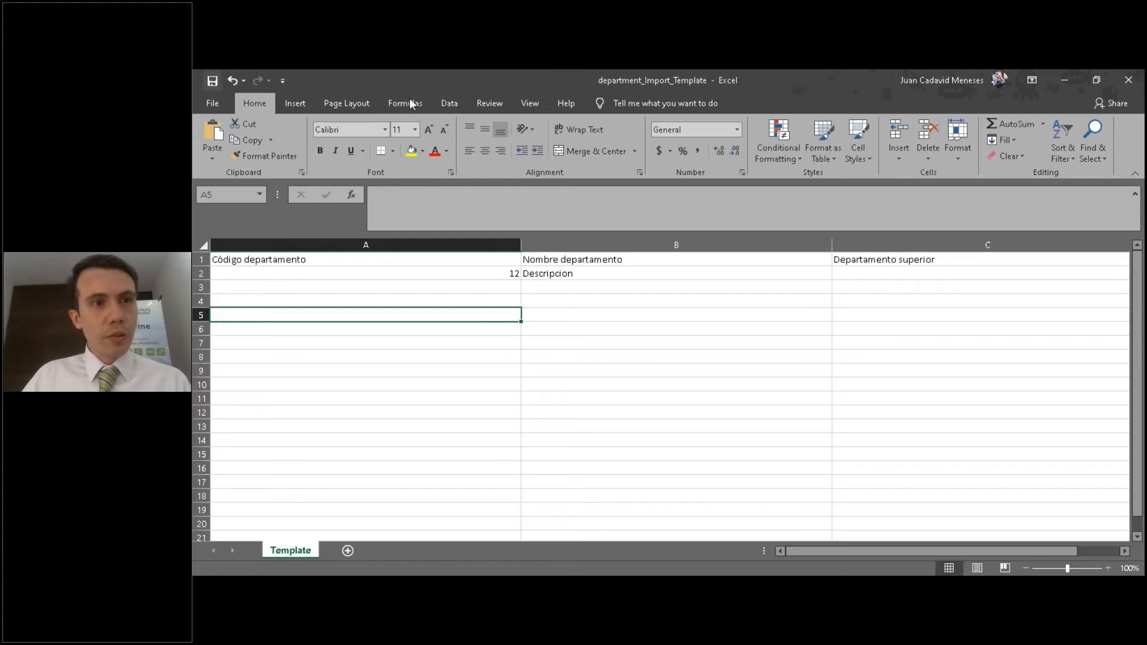
click(1128, 79)
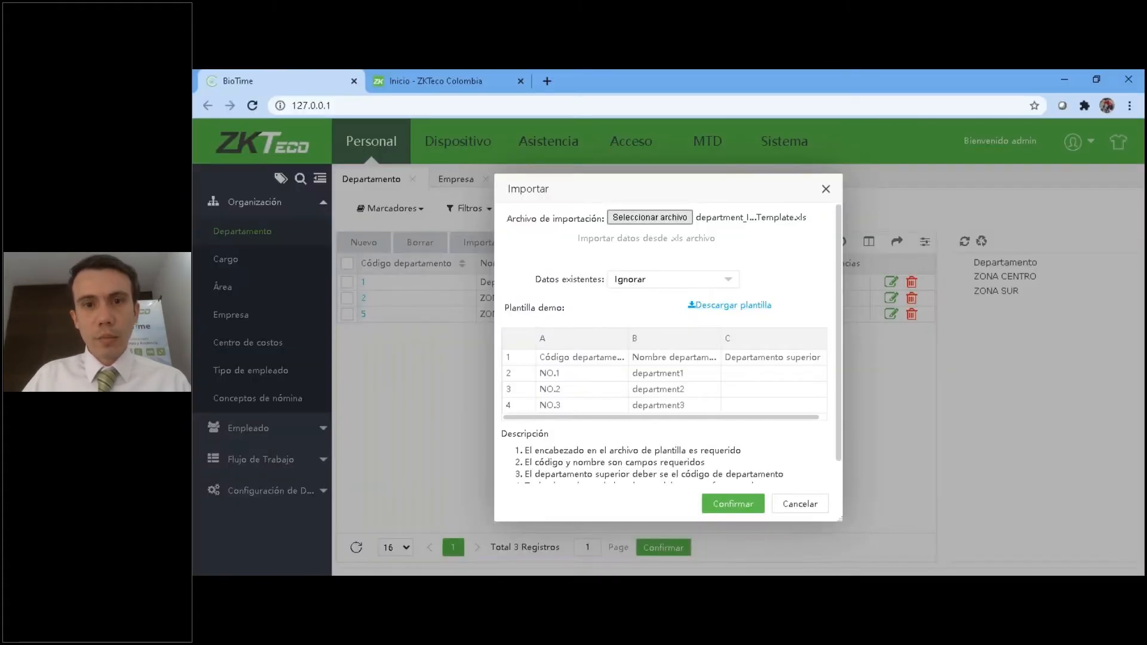
Import departments from the department_Import_Template file in the Descargas folder with existing data set to Ignorar.
click(650, 216)
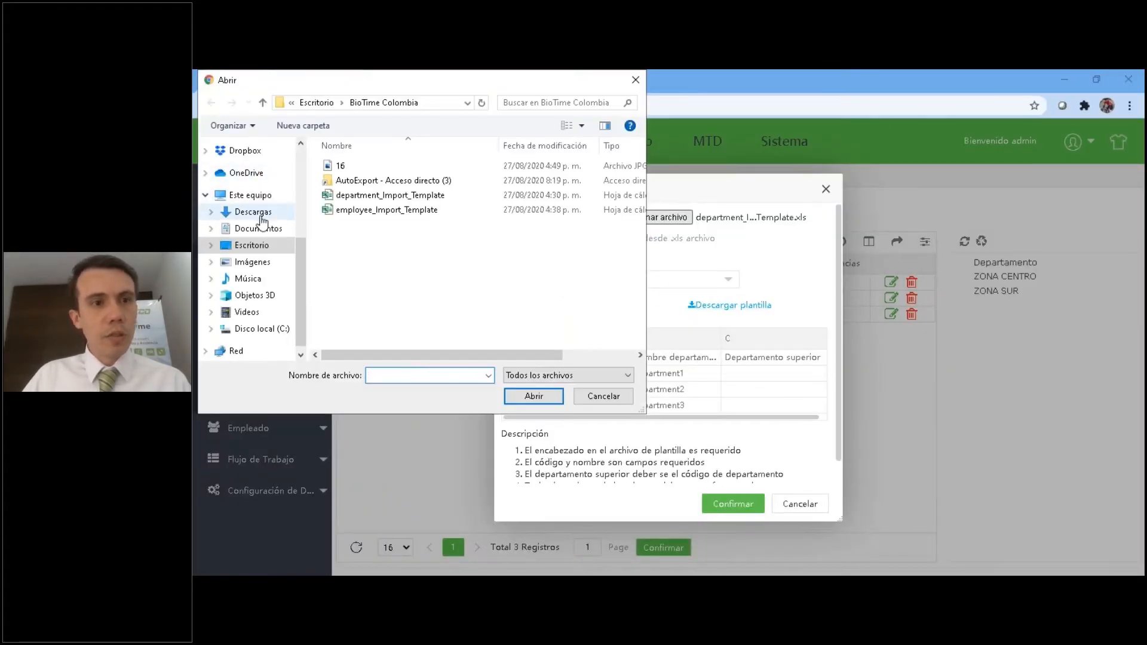
click(252, 212)
double_click(346, 199)
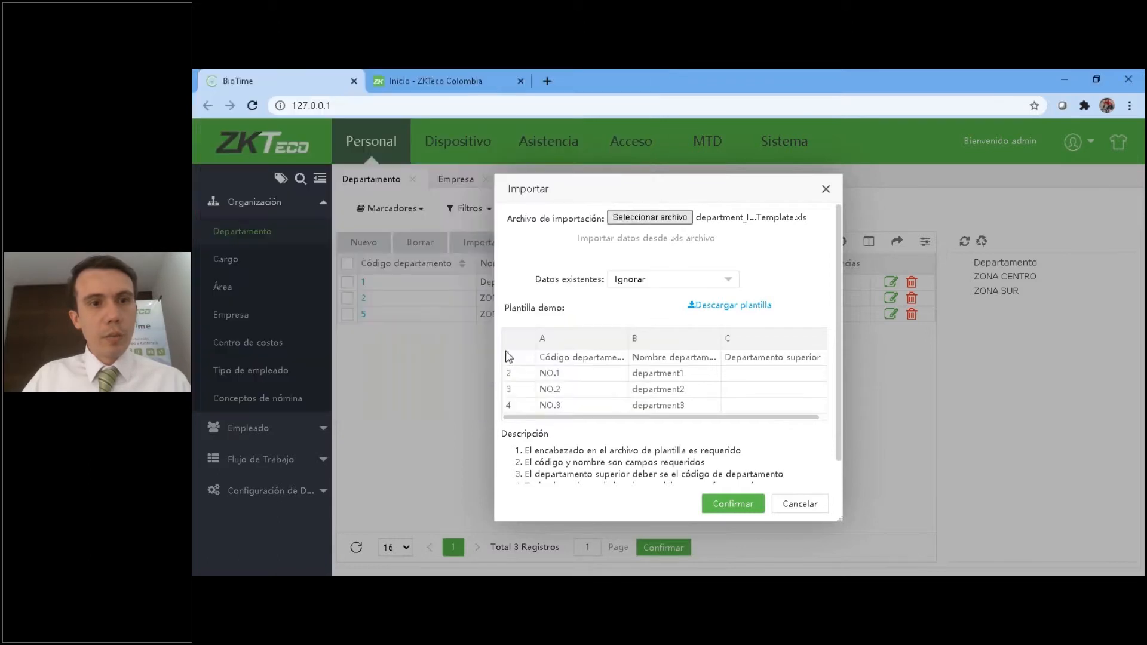
click(735, 504)
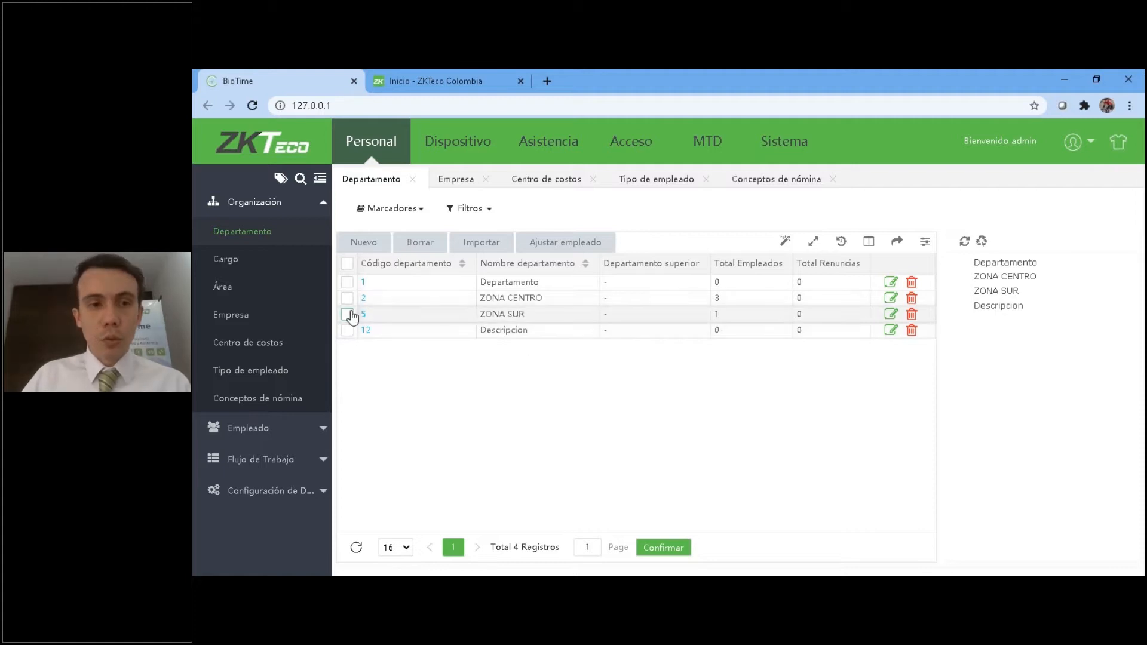
Transfer all listed employees to the ZONA SUR department with the Ajustar empleado function.
click(224, 260)
click(225, 231)
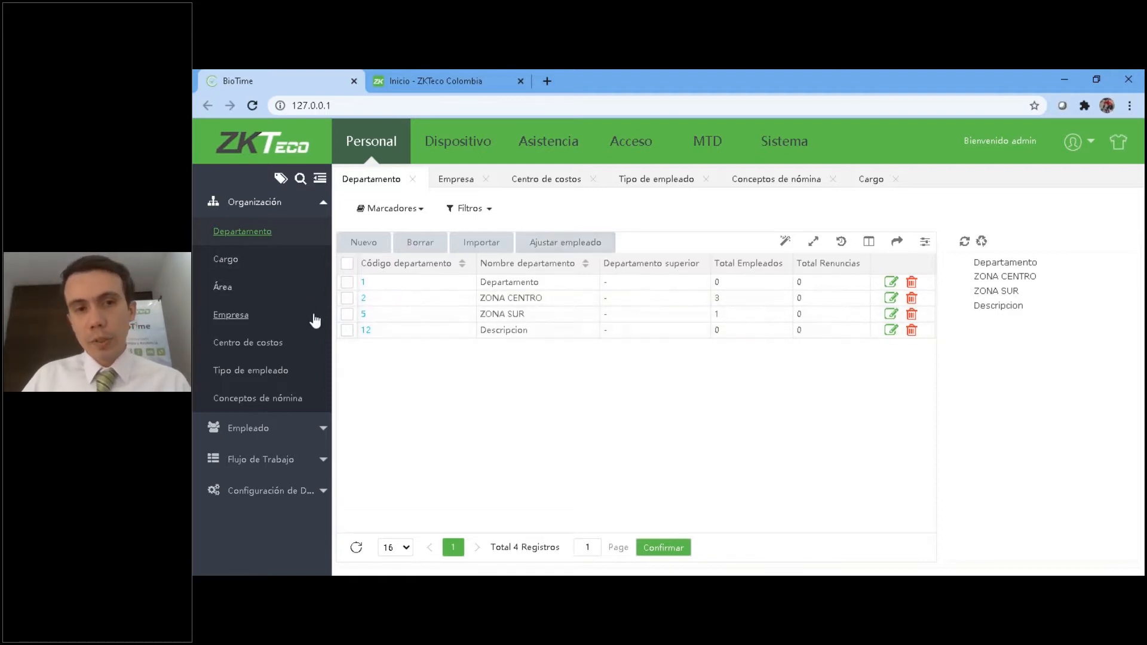
click(347, 314)
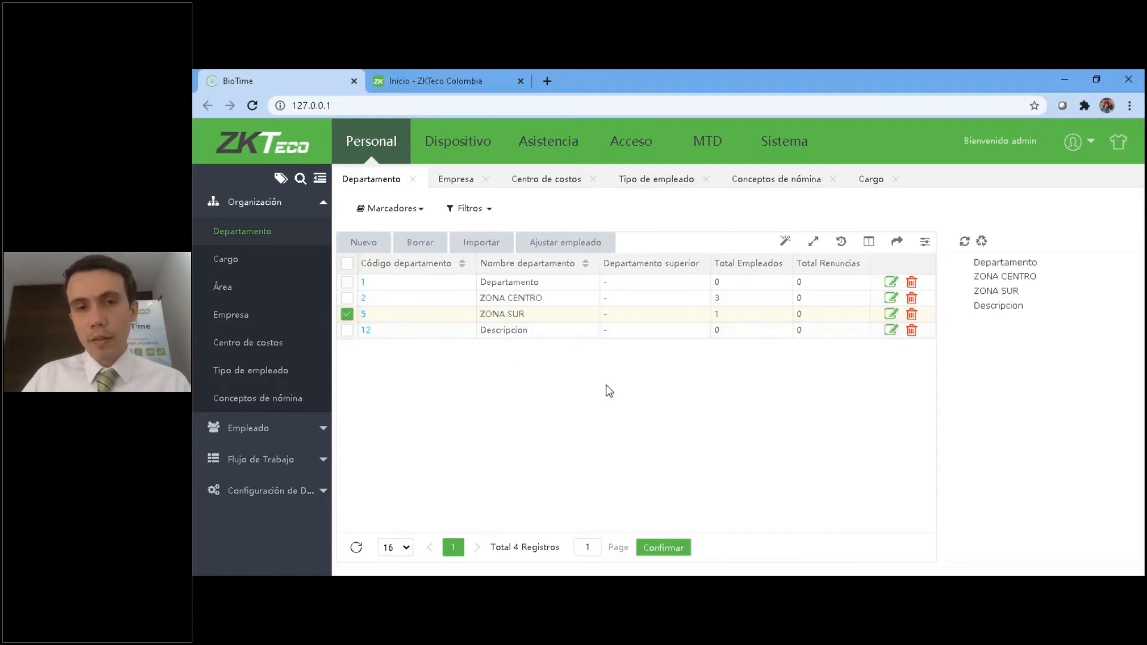
click(583, 245)
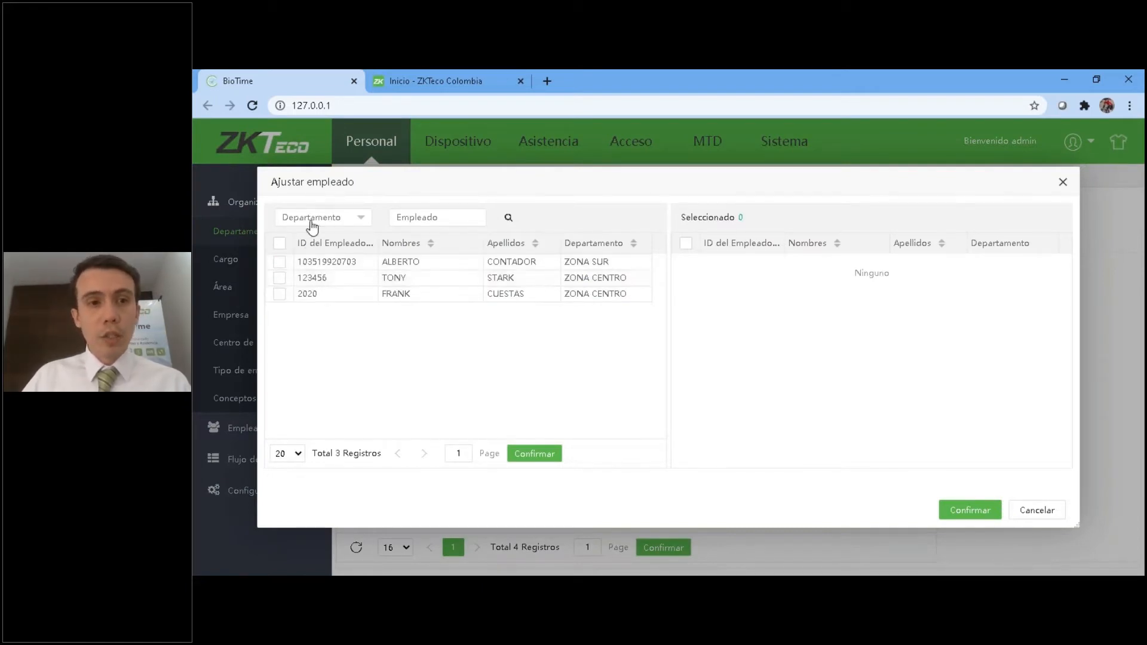
click(1063, 182)
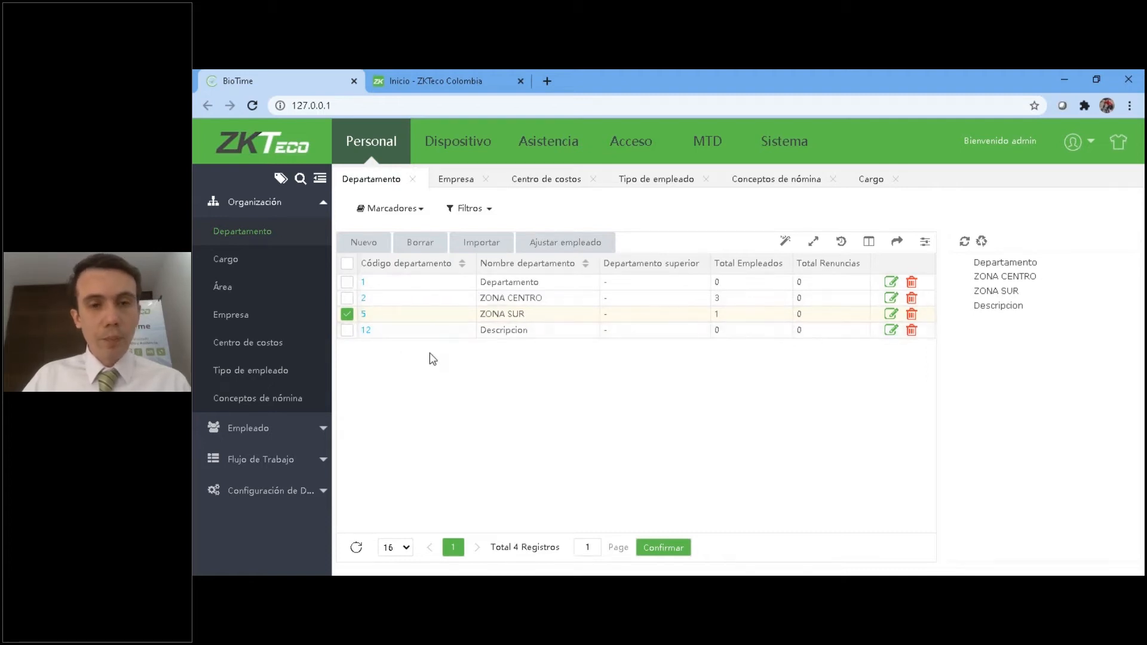
click(537, 246)
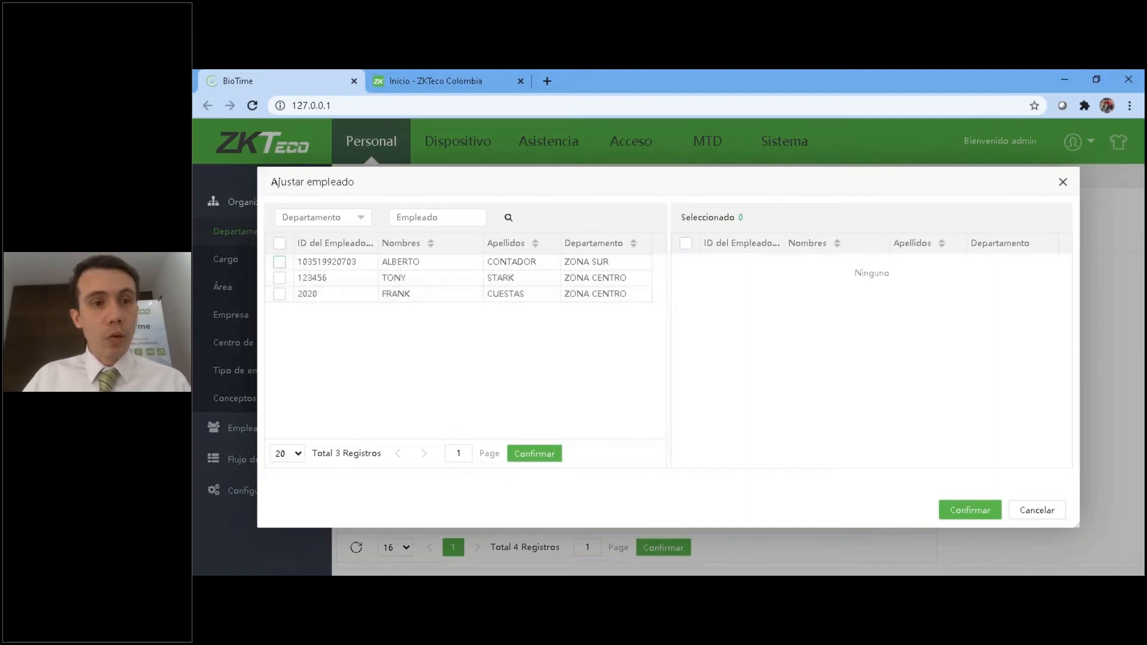
click(279, 242)
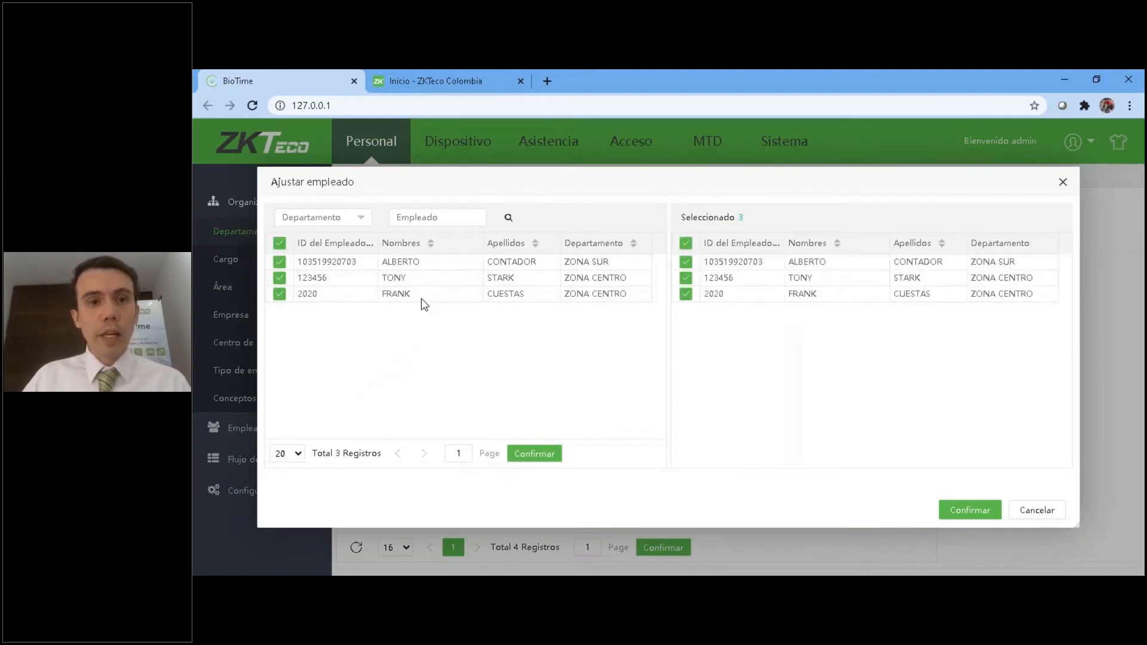
click(968, 510)
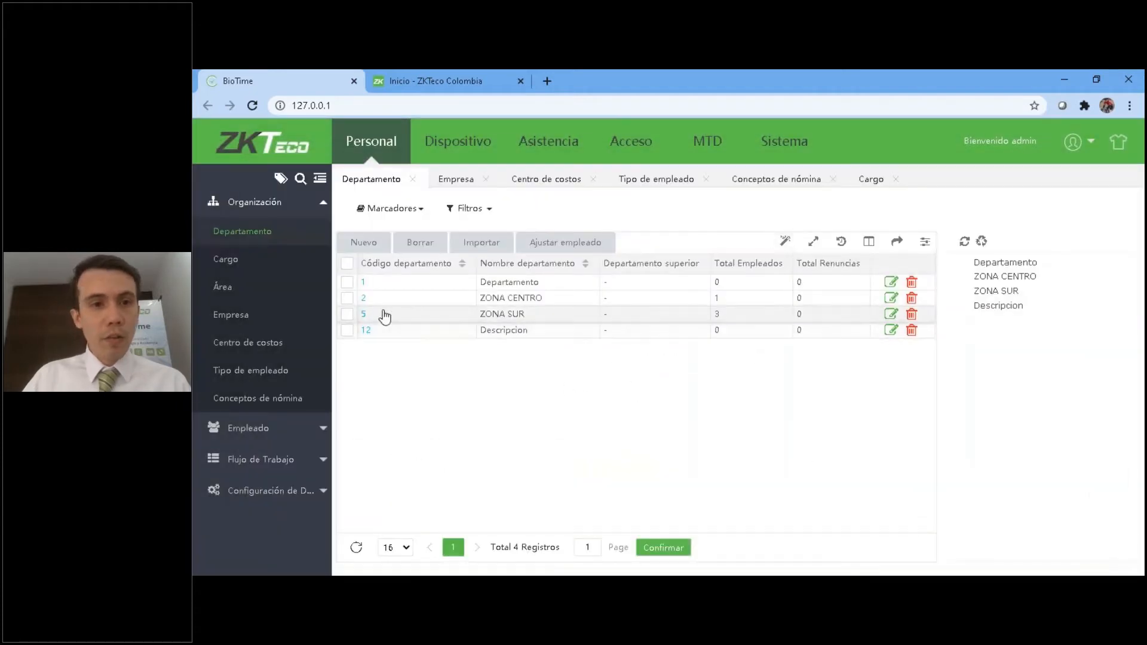
click(347, 314)
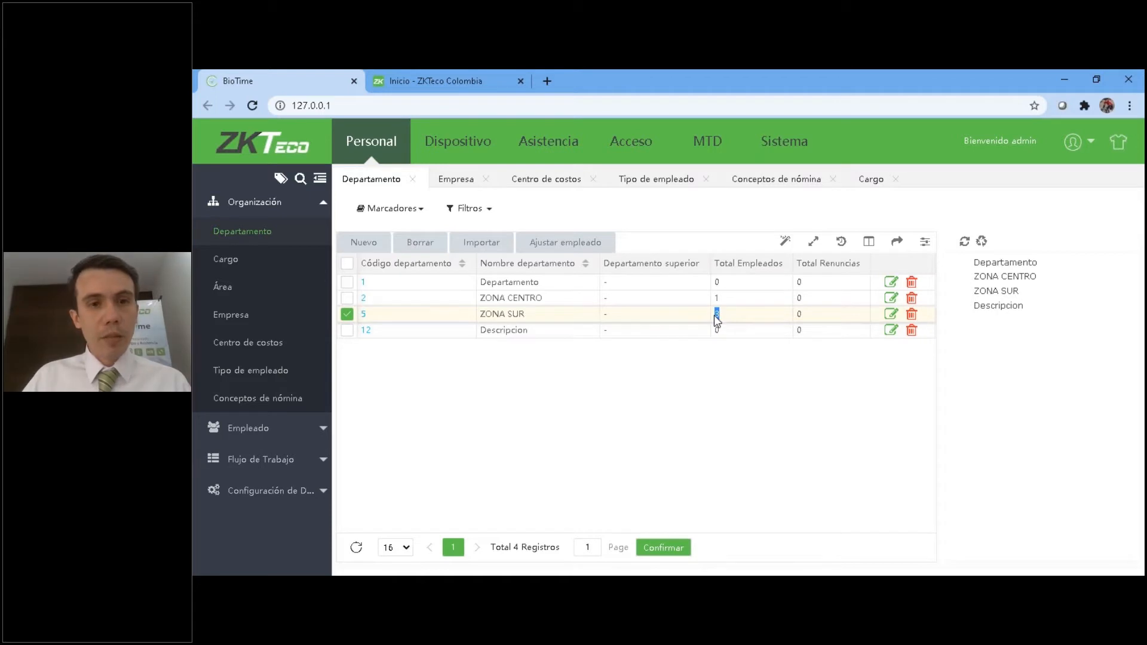
Review the organization's Cargo, Área, Tipo de empleado, Centro de costos, Empresa and Conceptos de nómina lists.
click(225, 259)
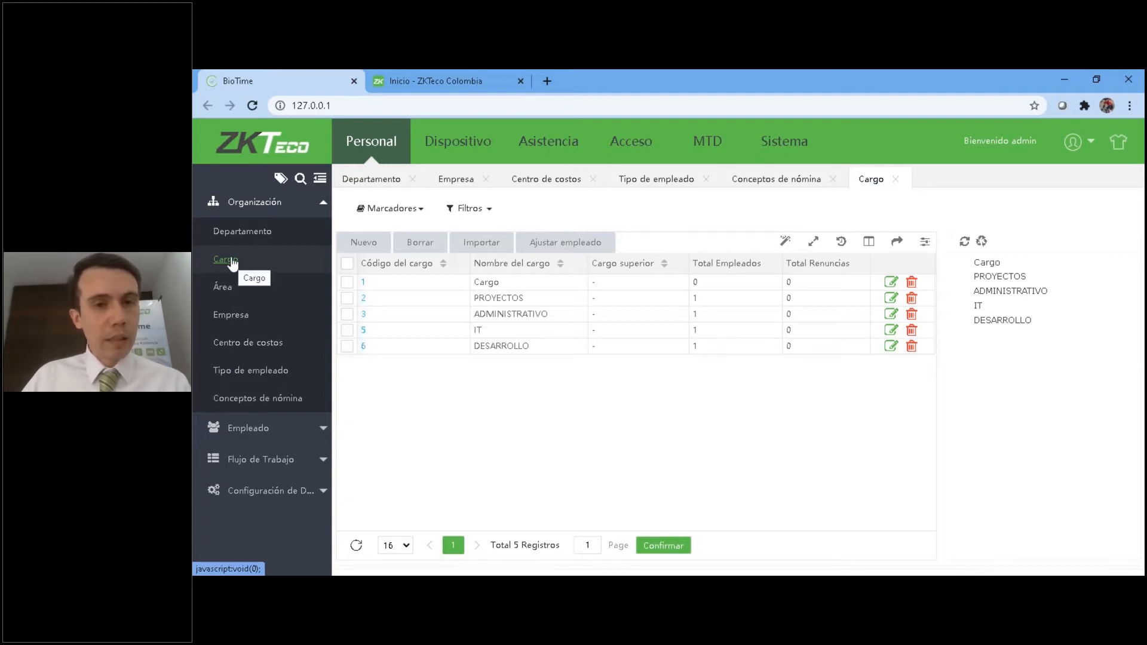
click(224, 288)
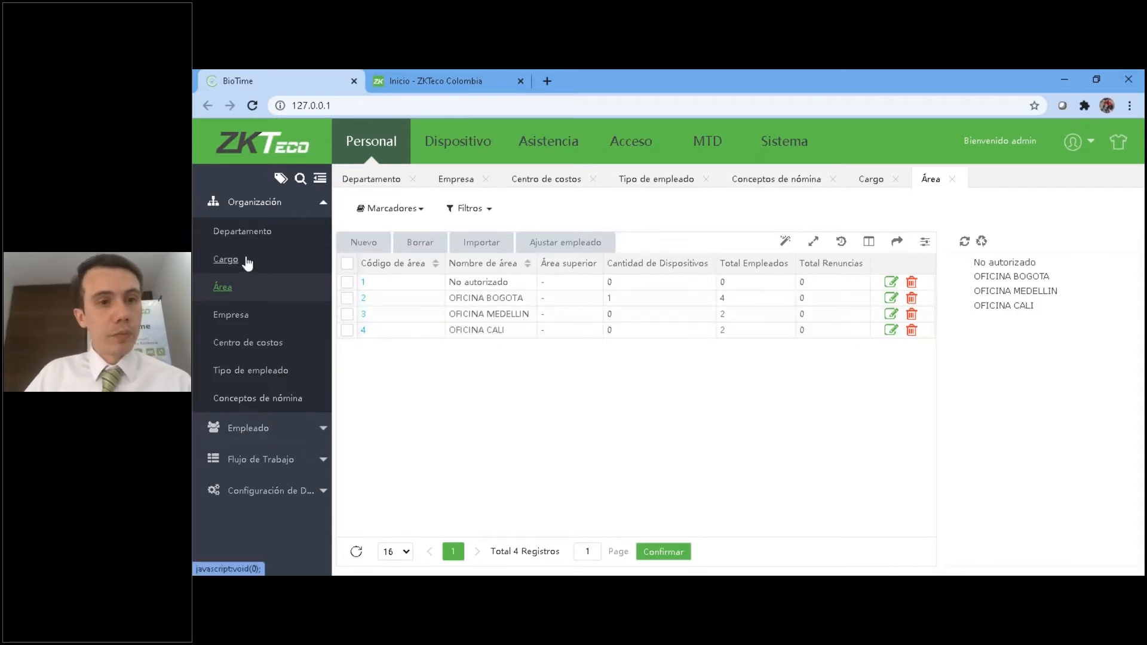
click(239, 371)
click(234, 344)
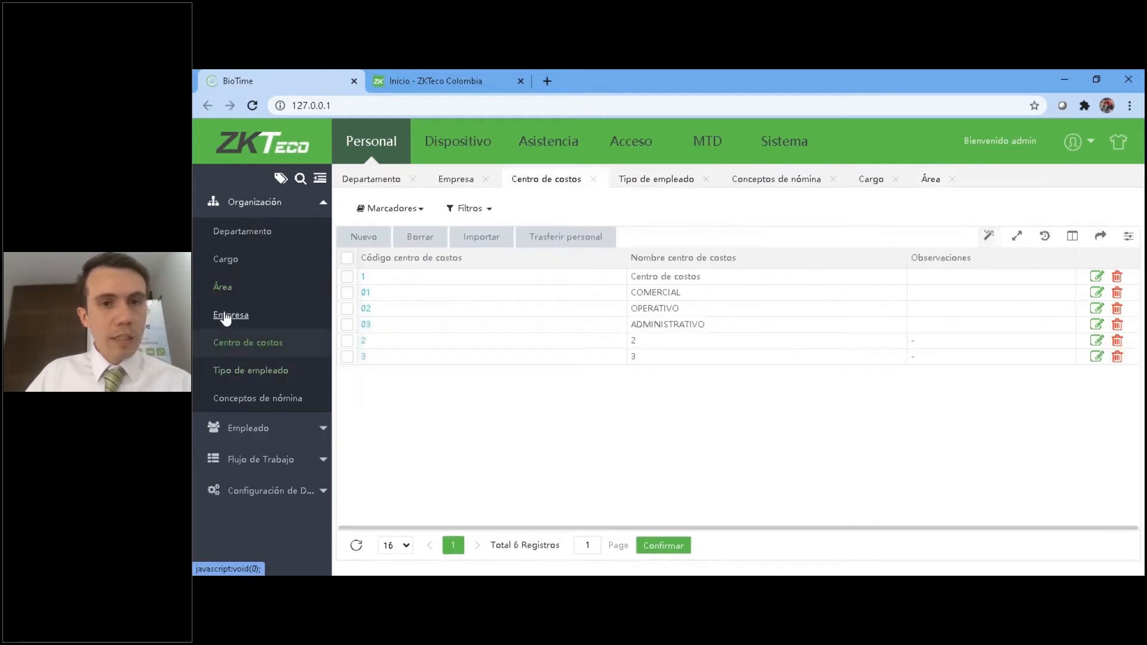
click(225, 317)
click(235, 401)
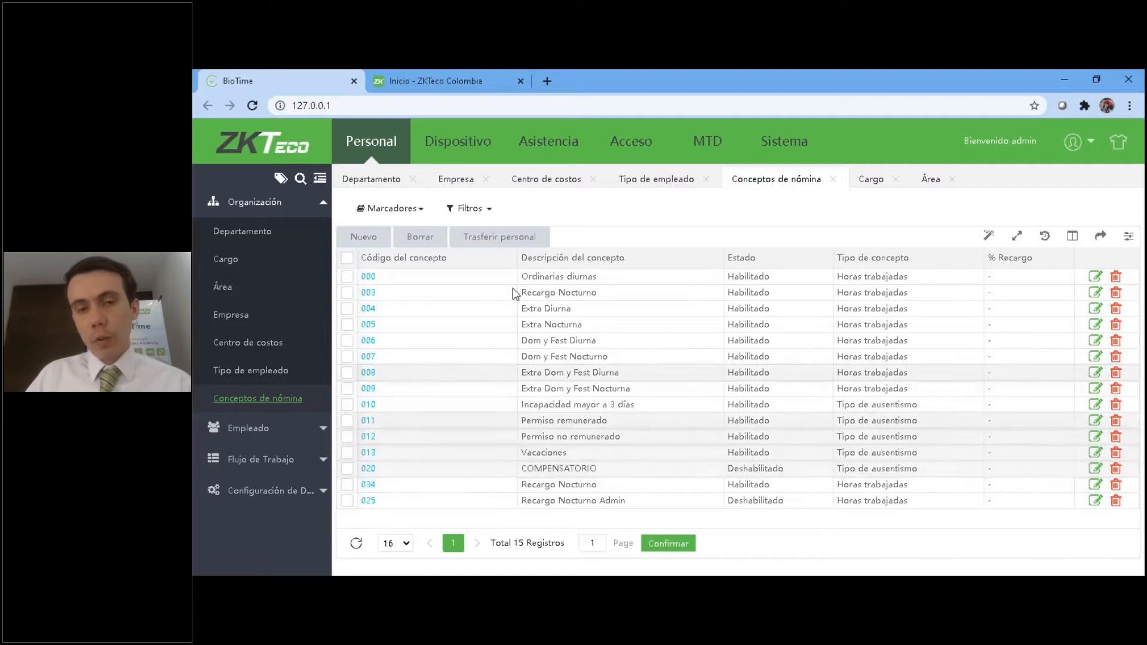
Try out a new payroll concept with Ordinarias diurnas hours, trial code AS12 and state Habilitado, and discard it.
click(366, 238)
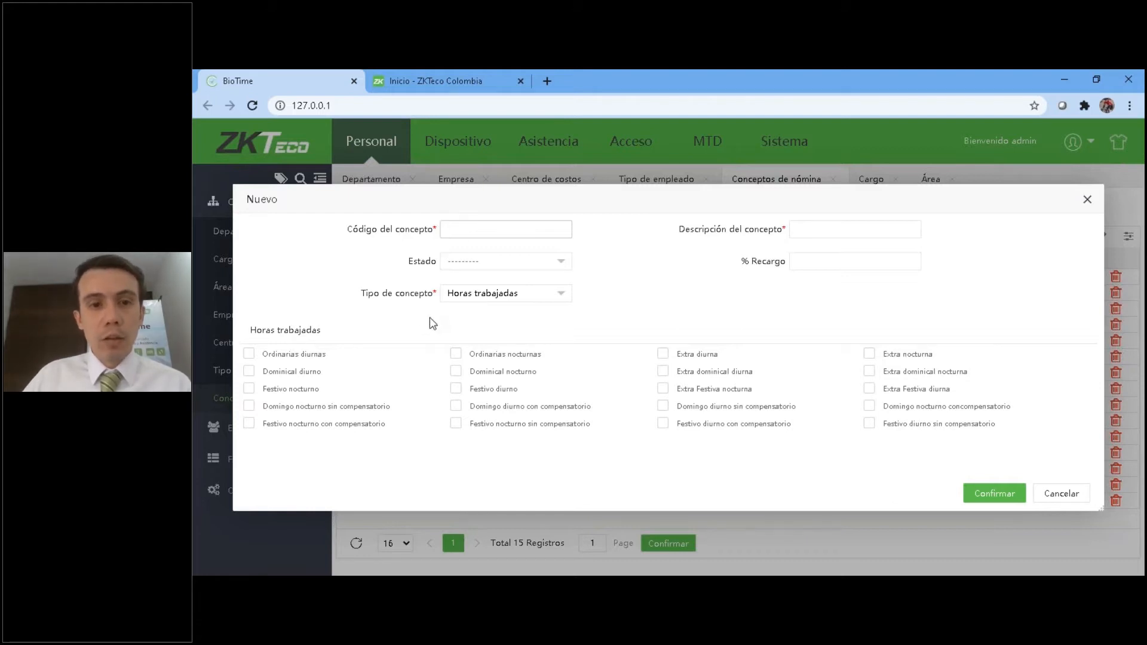
click(303, 356)
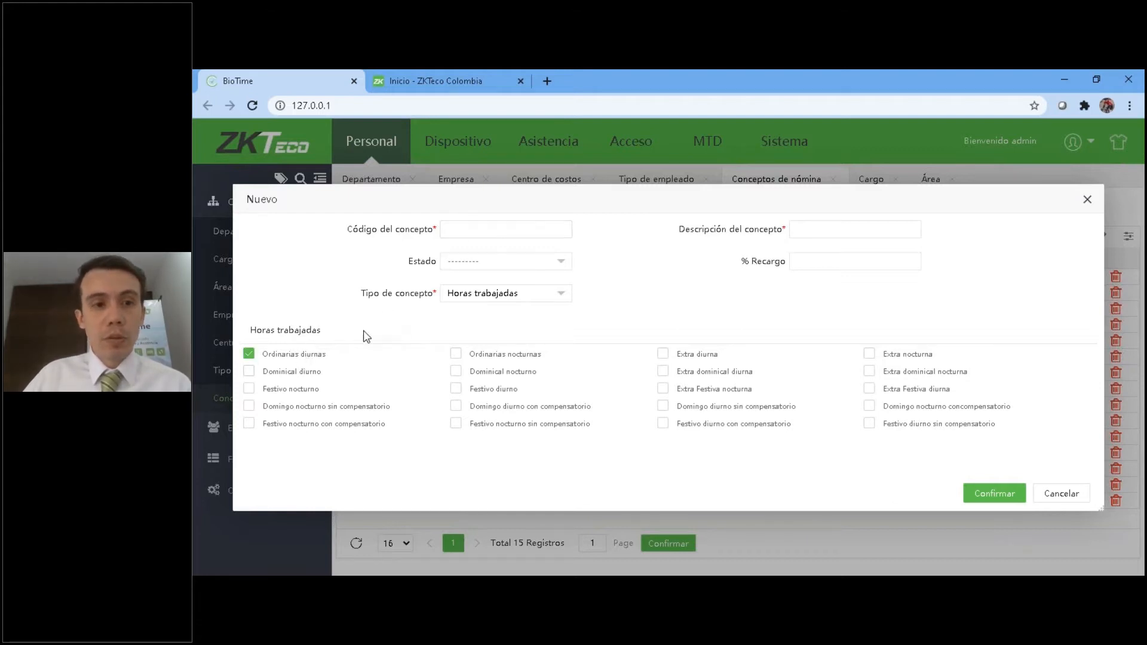
click(470, 230)
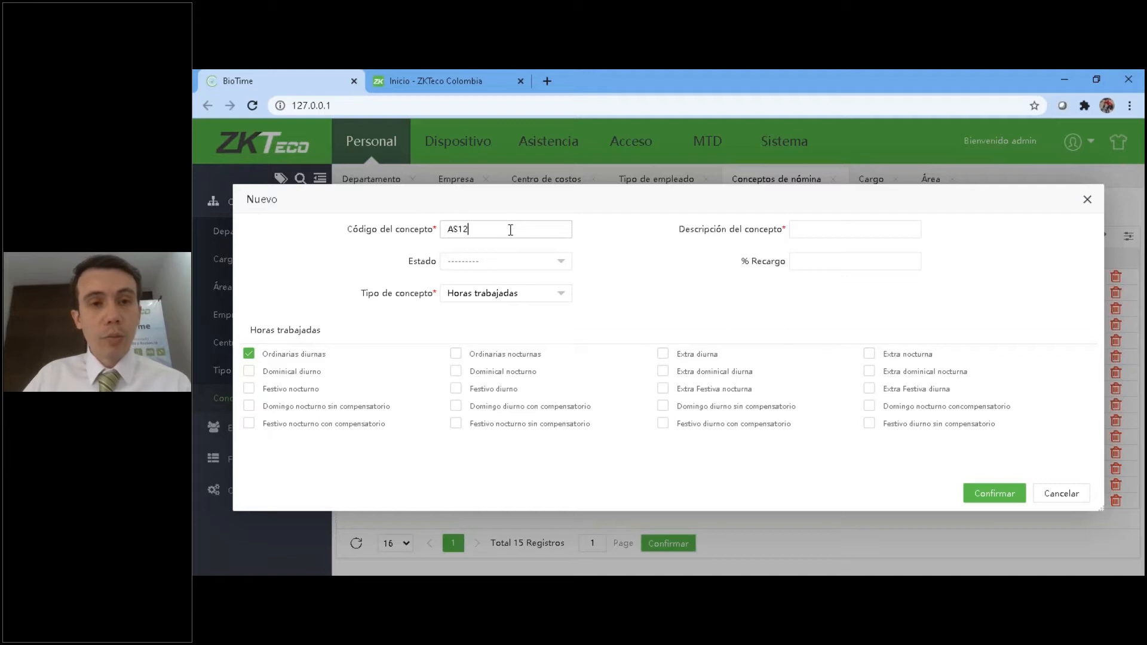
key(ctrl+a)
key(BackSpace)
click(801, 229)
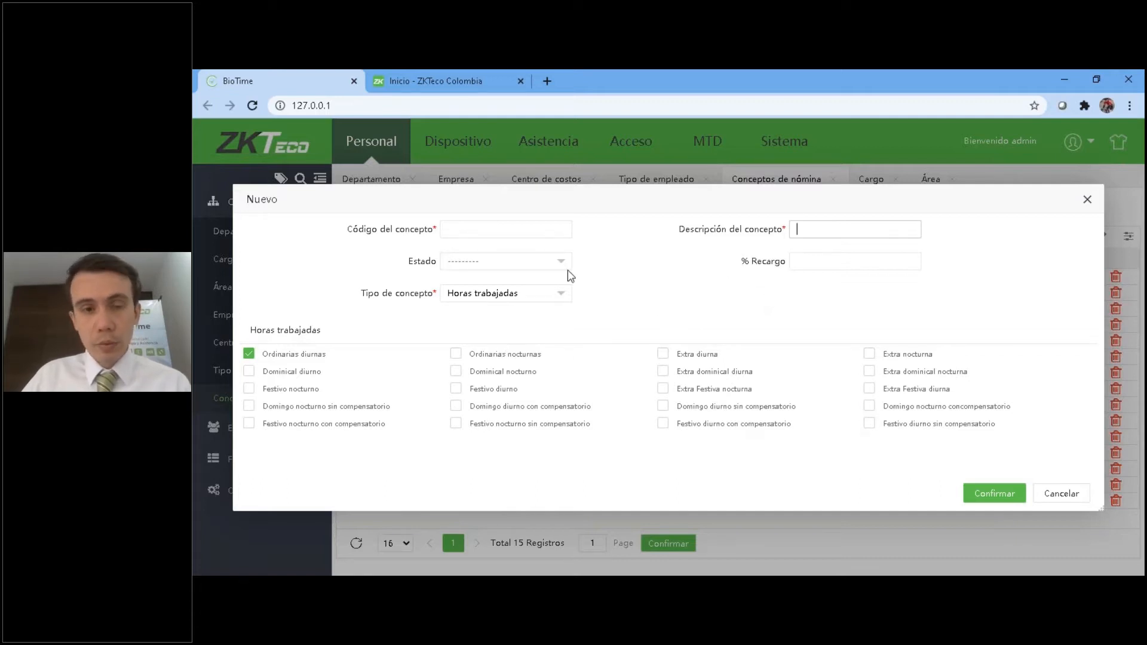
click(502, 261)
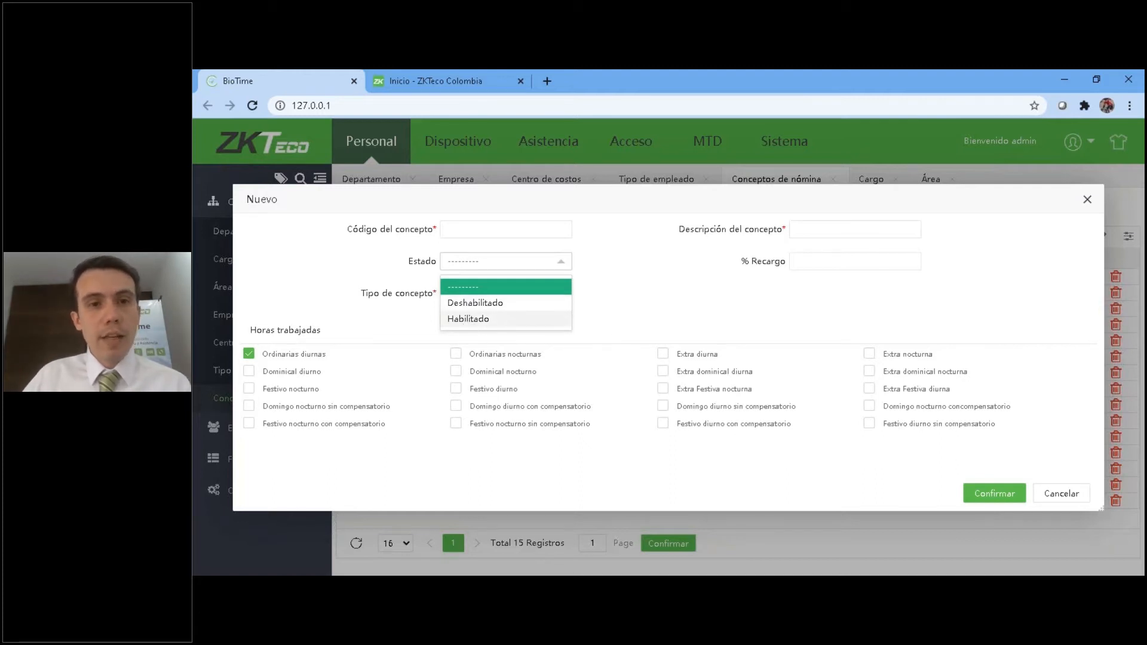
click(469, 319)
click(1063, 494)
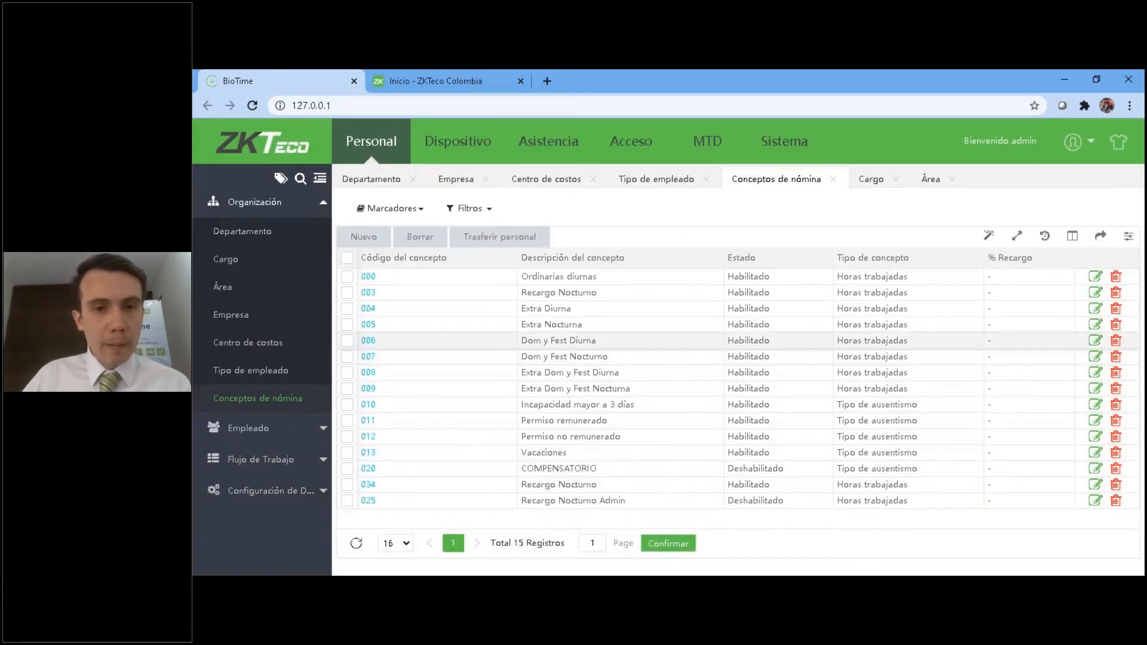
Open payroll concept 005 for editing and switch its state to Deshabilitado and back to Habilitado.
click(368, 325)
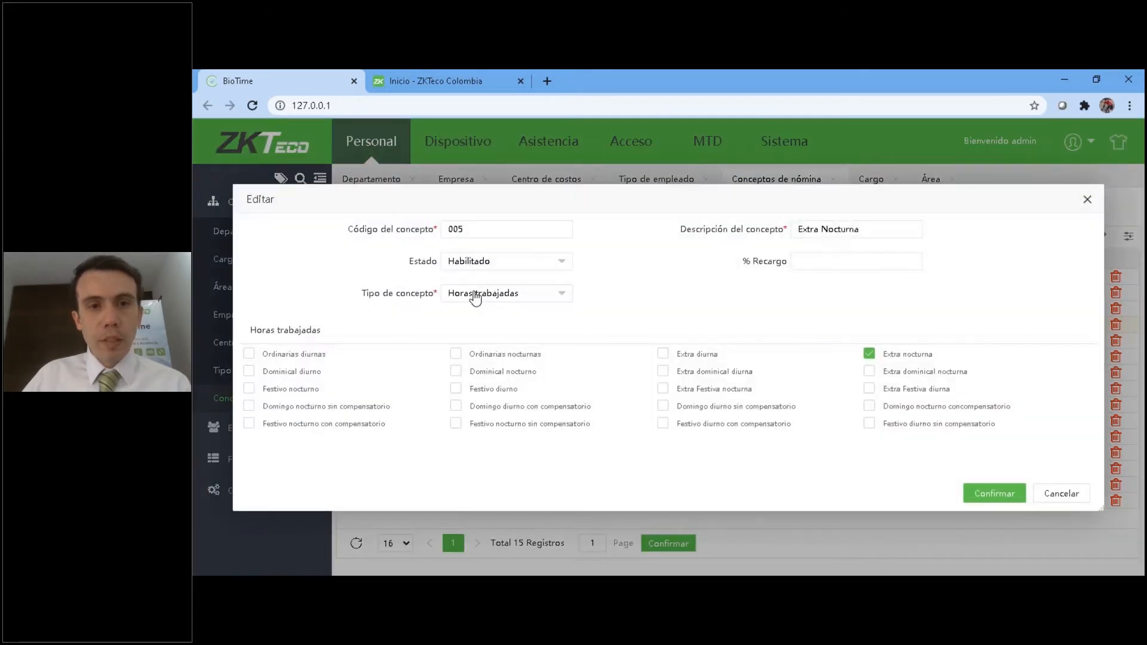
click(491, 264)
click(481, 302)
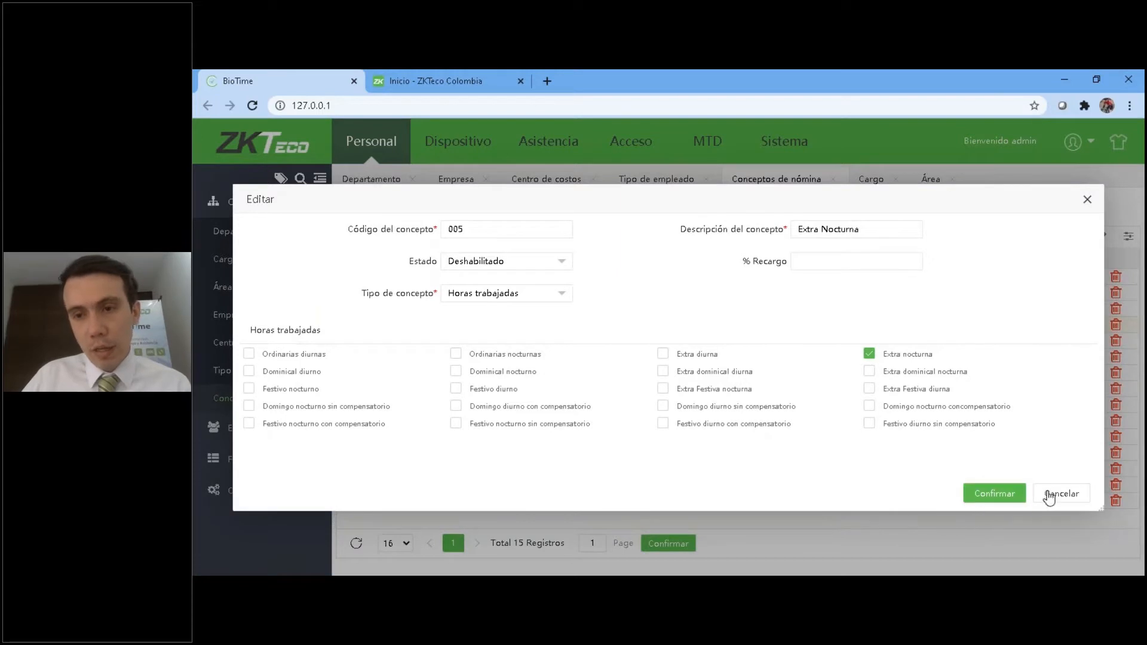
click(475, 261)
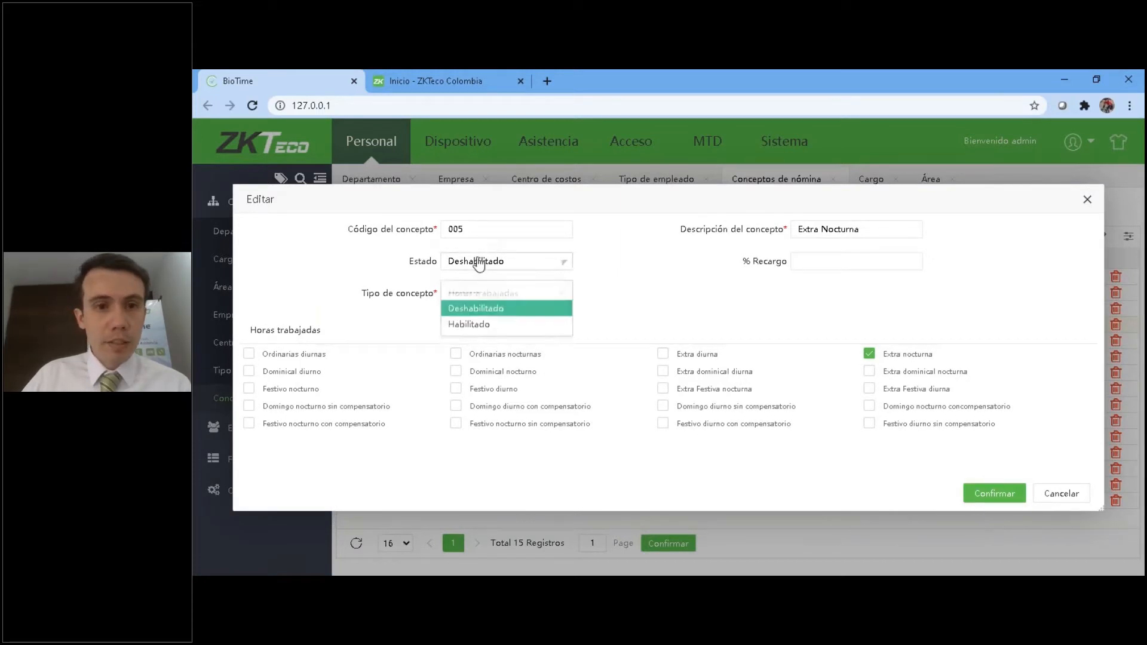
click(471, 323)
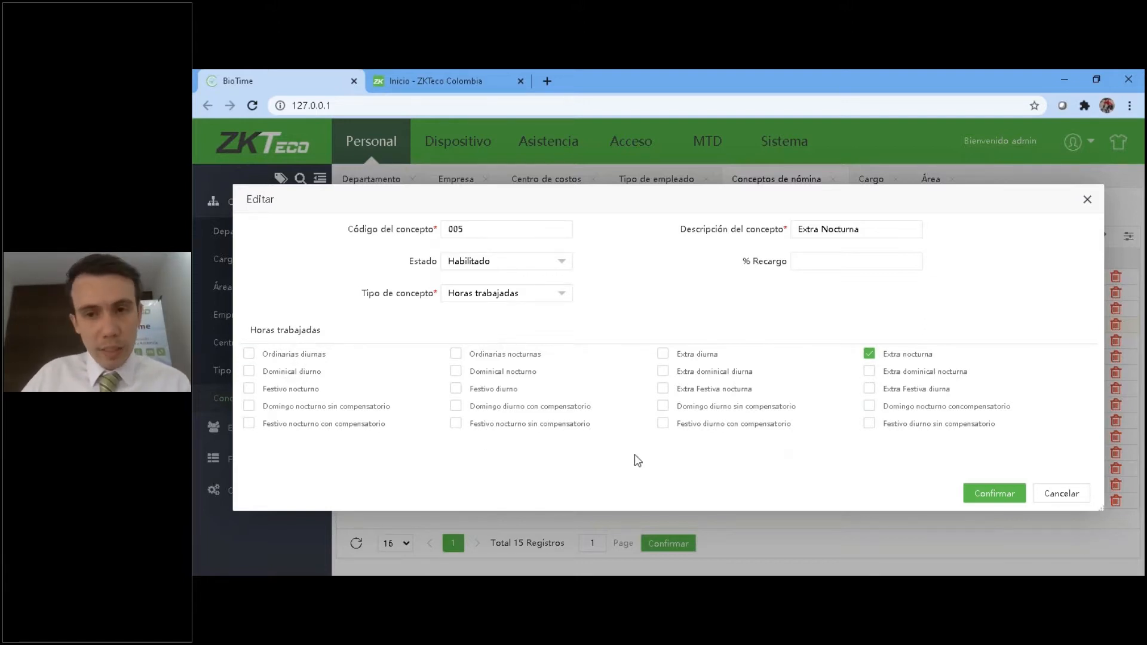
Try the concept type Tipo de ausentismo on concept 005, view its available absence types, and discard the edit.
click(480, 297)
click(476, 336)
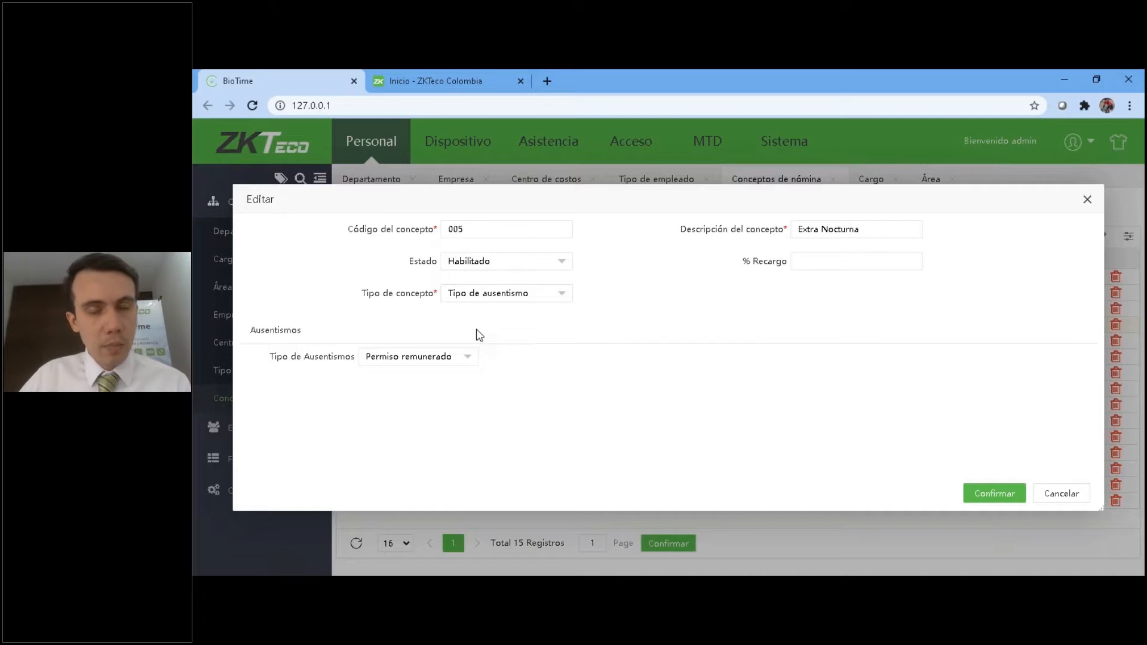
click(418, 357)
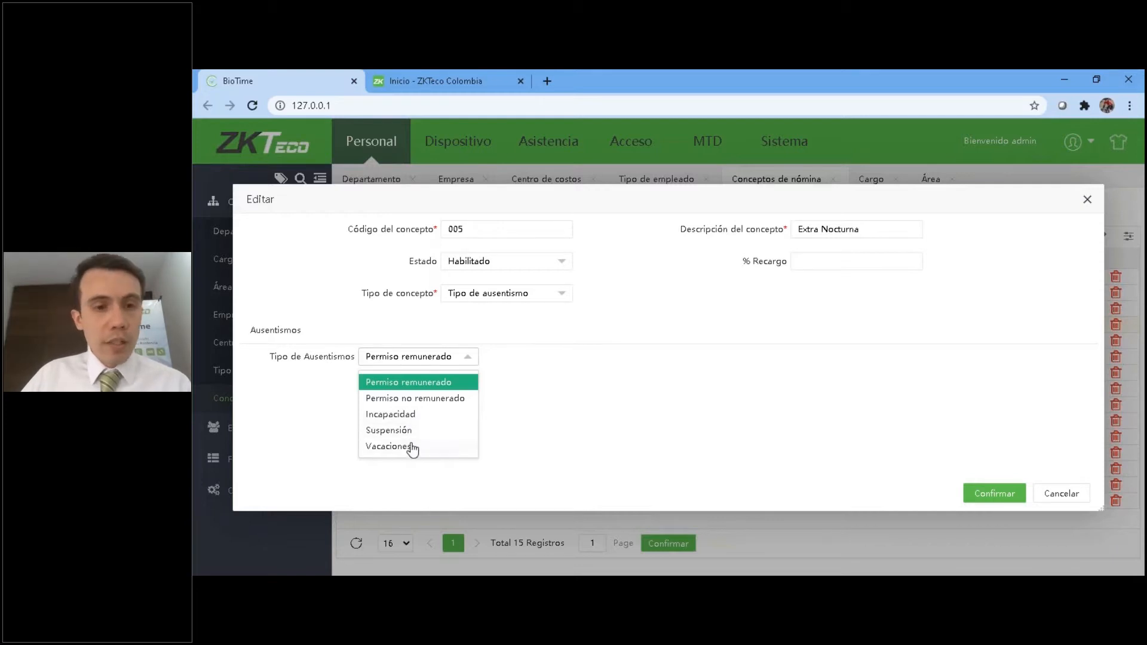
click(738, 416)
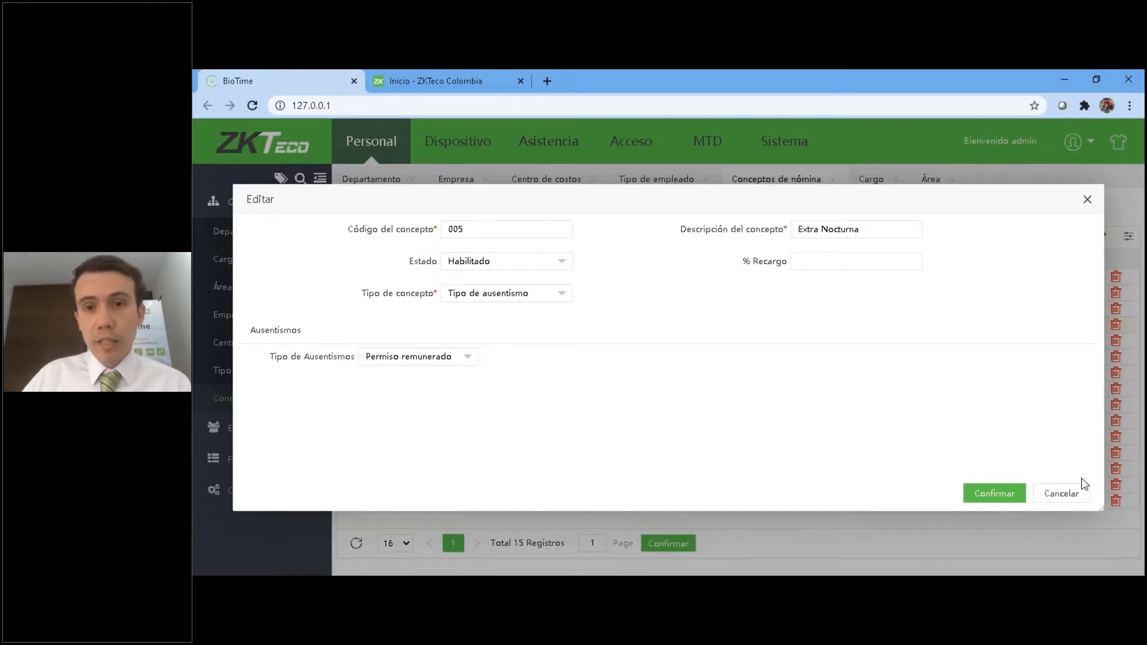
click(1073, 495)
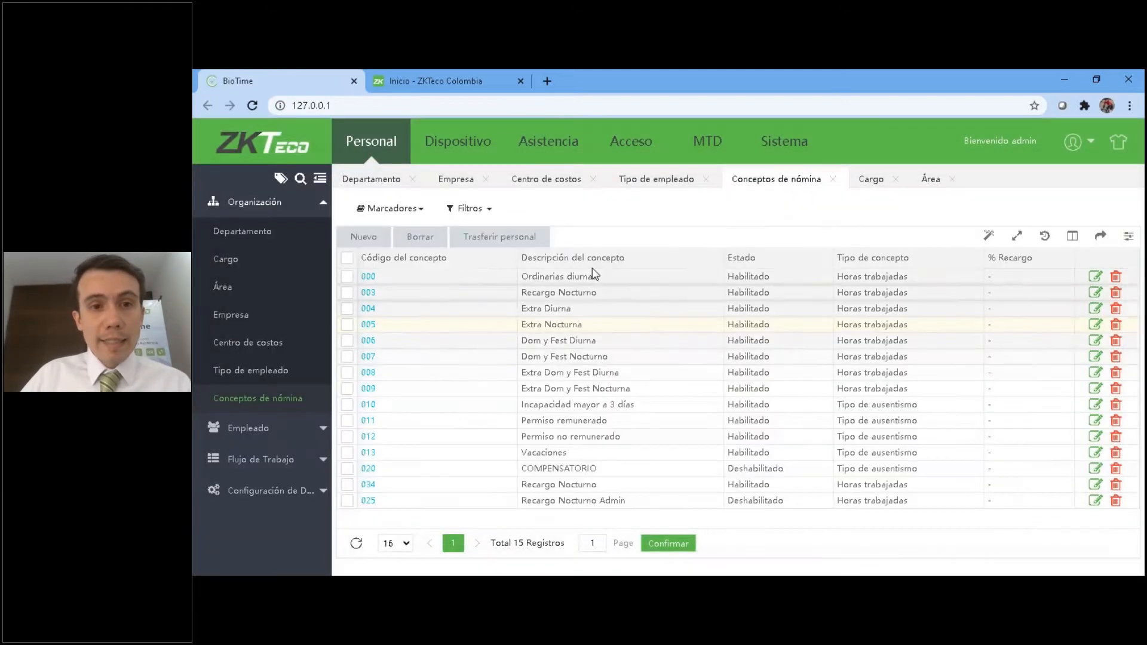
Create a payroll concept with Festivo nocturno hours, description Festivo Noctuno, state Habilitado and code 0123.
click(363, 237)
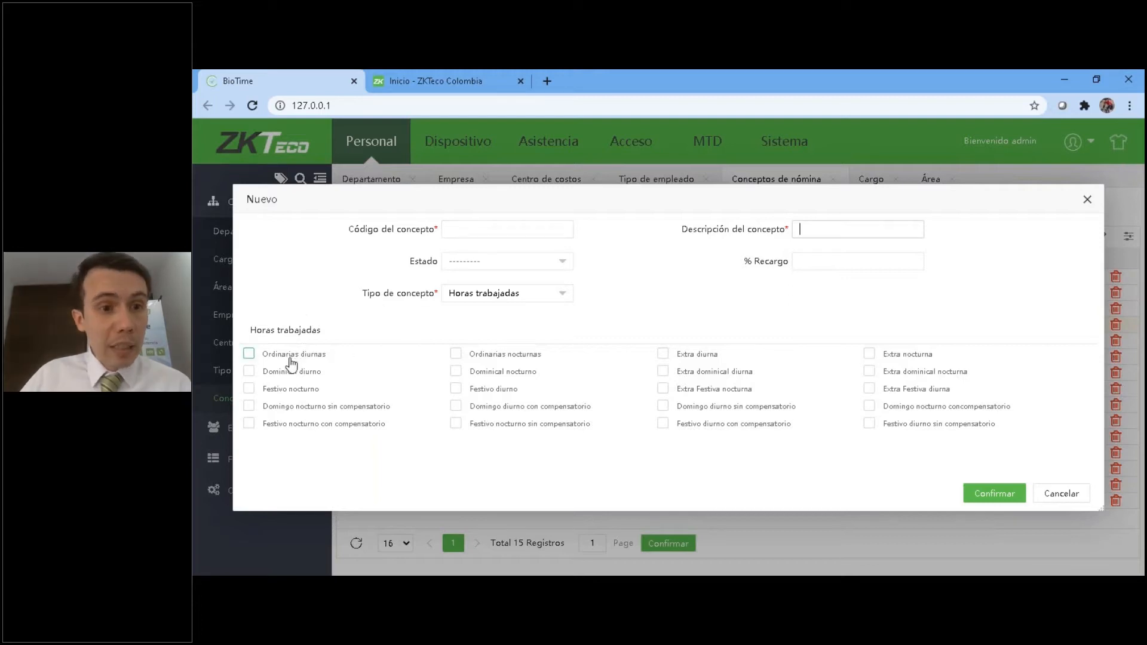
click(276, 389)
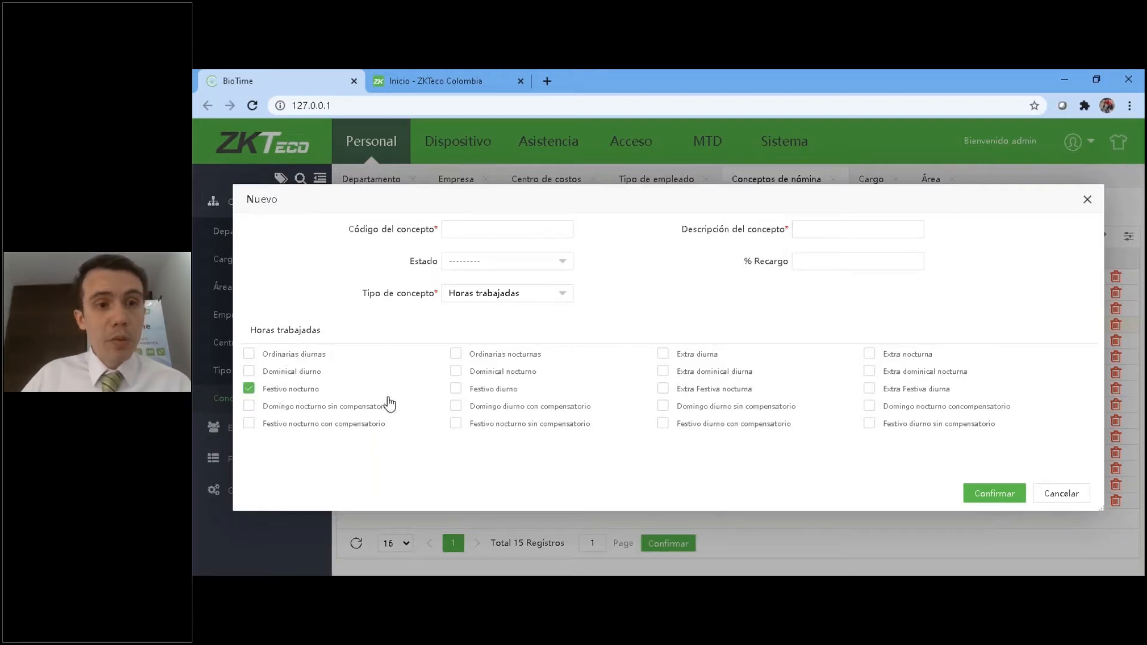
click(825, 231)
text(Festivo Noc)
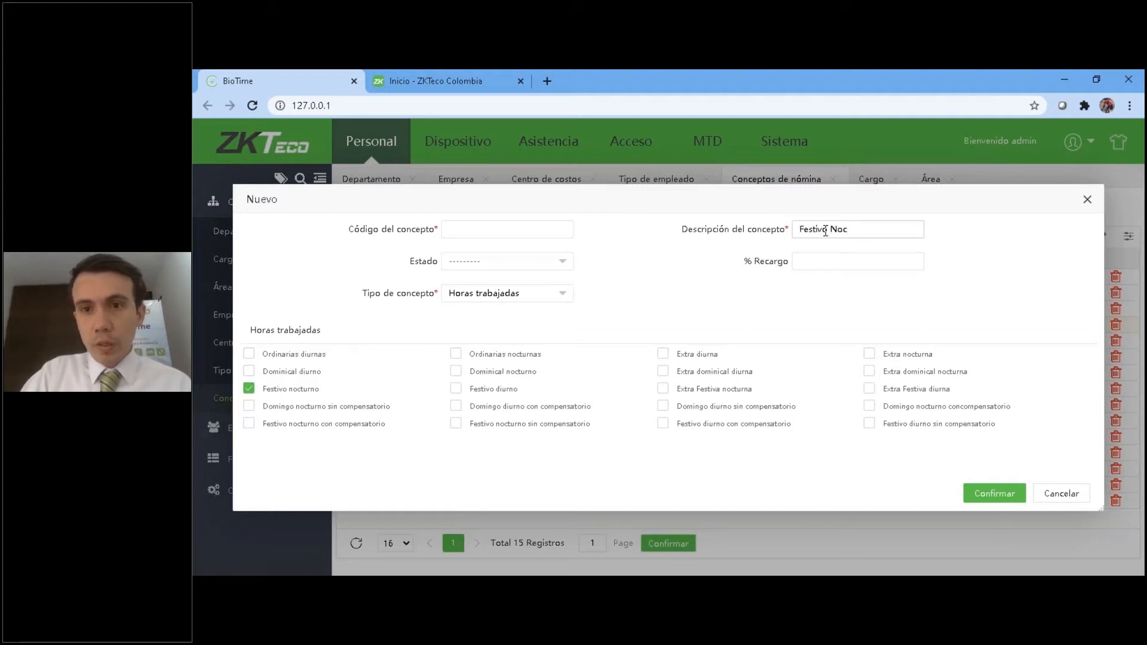
text(tu)
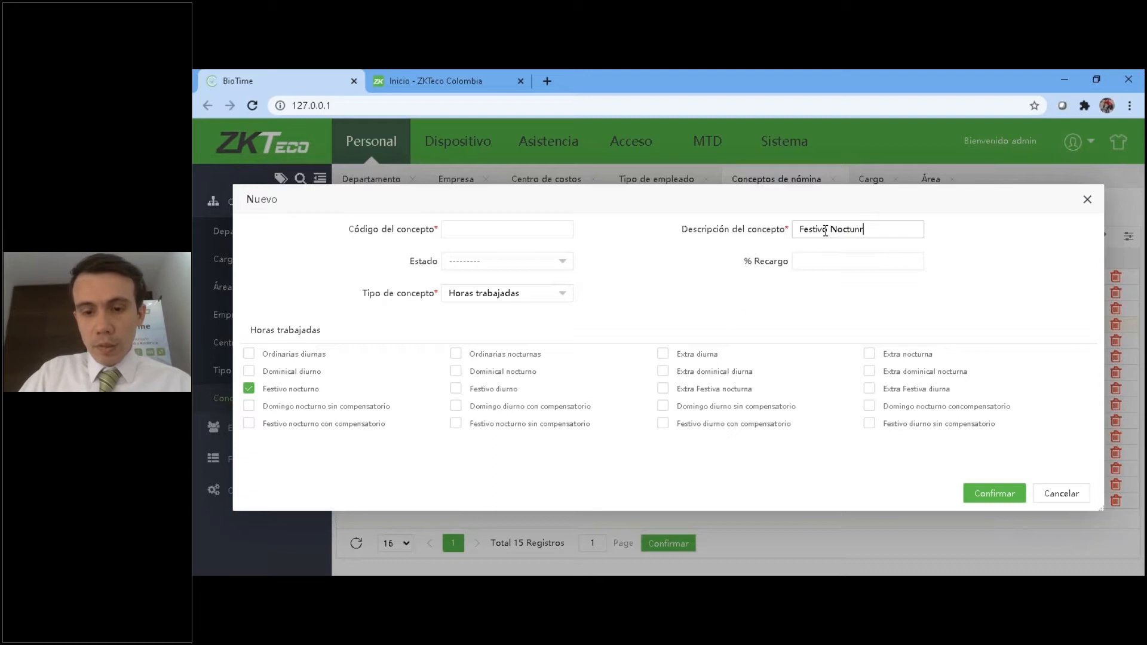
text(no)
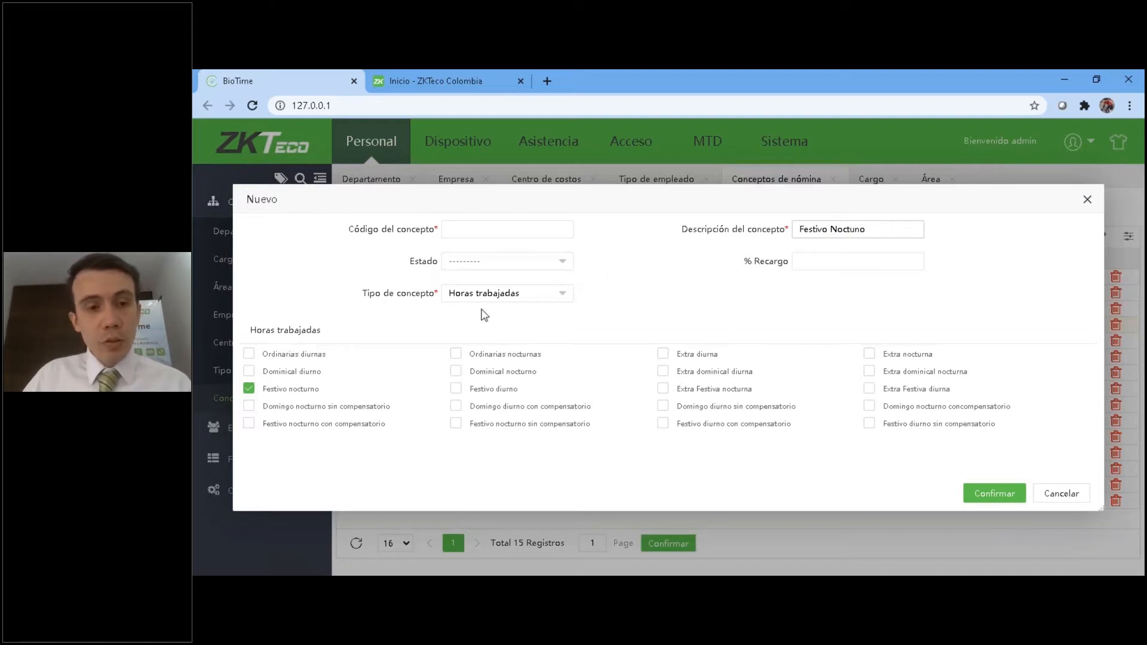
click(475, 261)
click(474, 319)
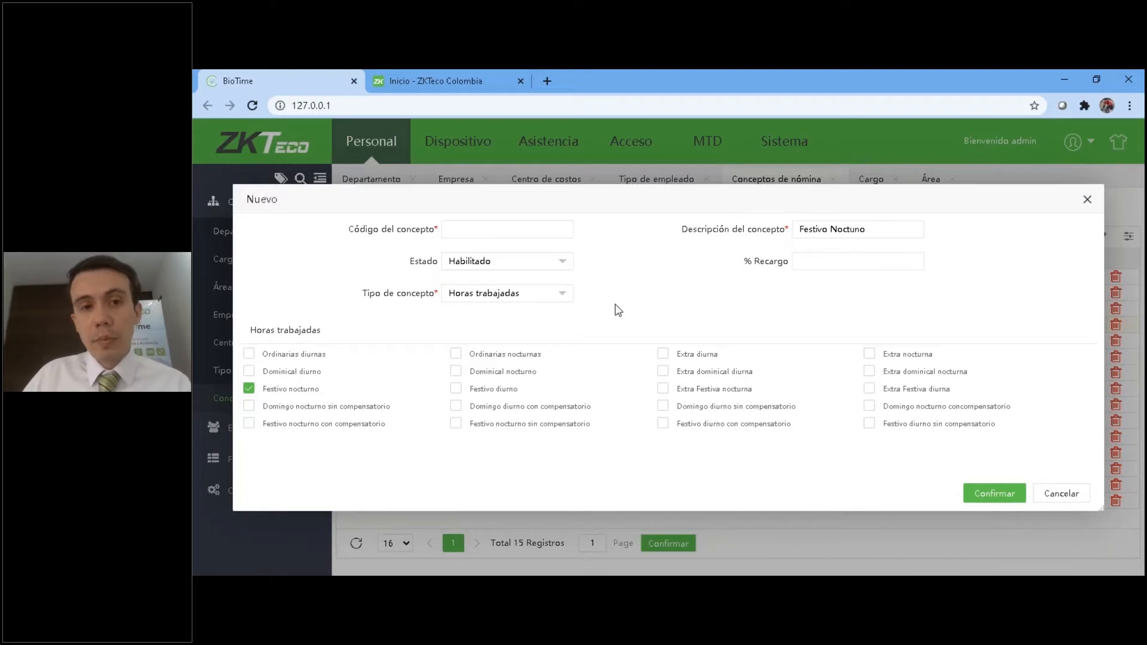
click(486, 231)
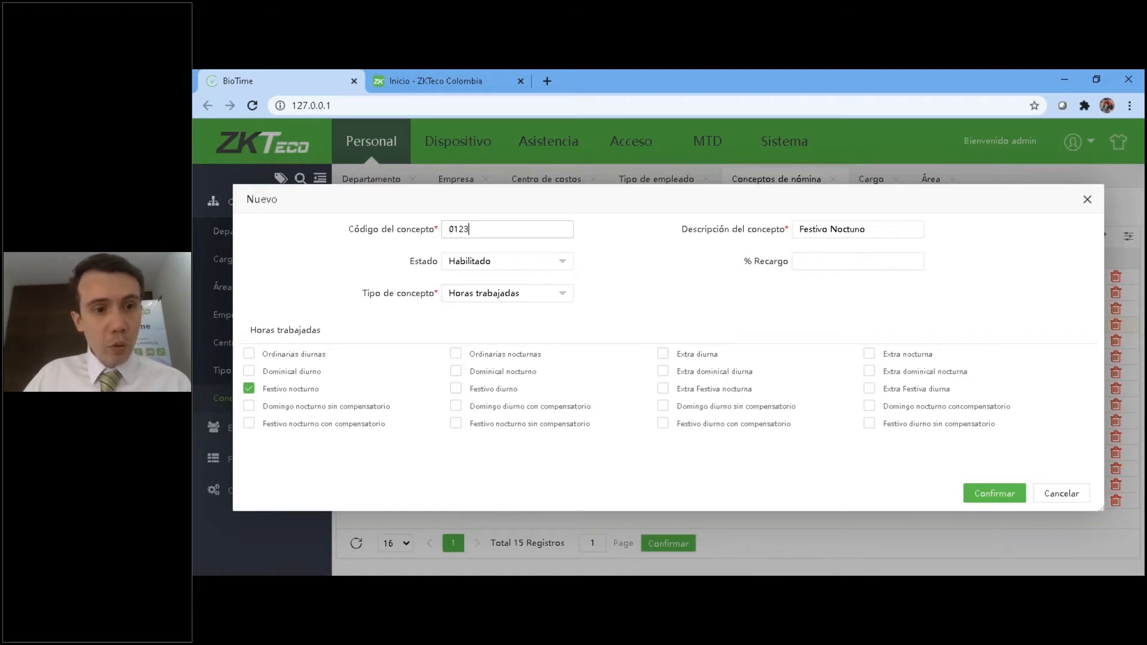
click(994, 493)
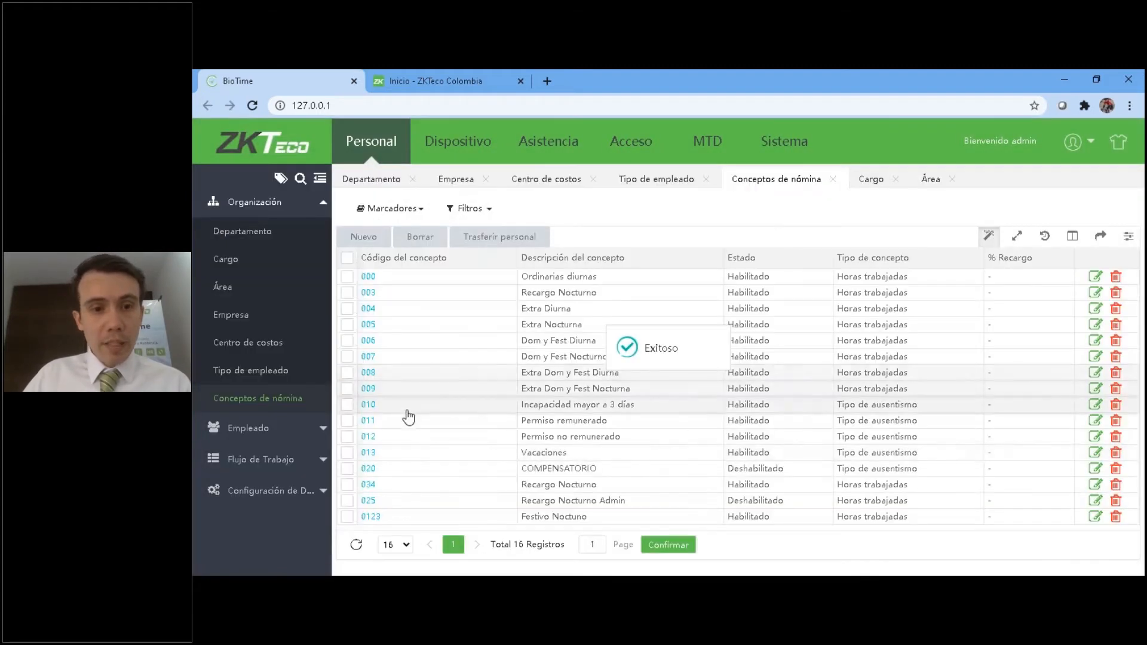
Open the personnel transfer for concept 0123, try filtering employees by the company ZKTECO ESPAÑA, and clear the filter.
click(346, 516)
click(507, 239)
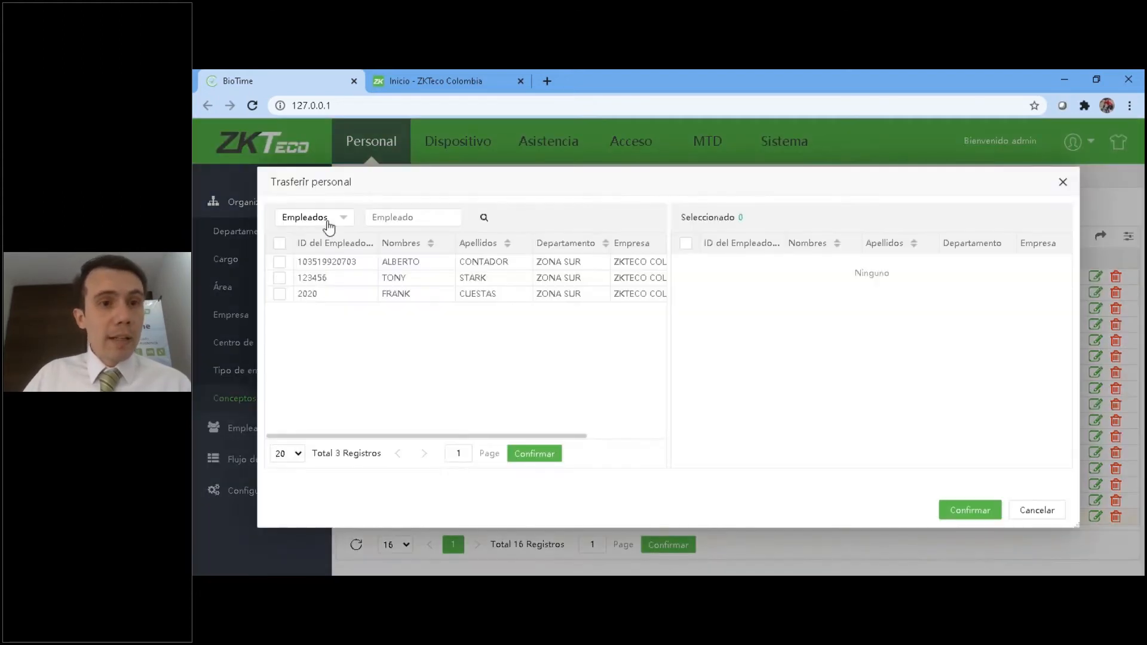
click(328, 224)
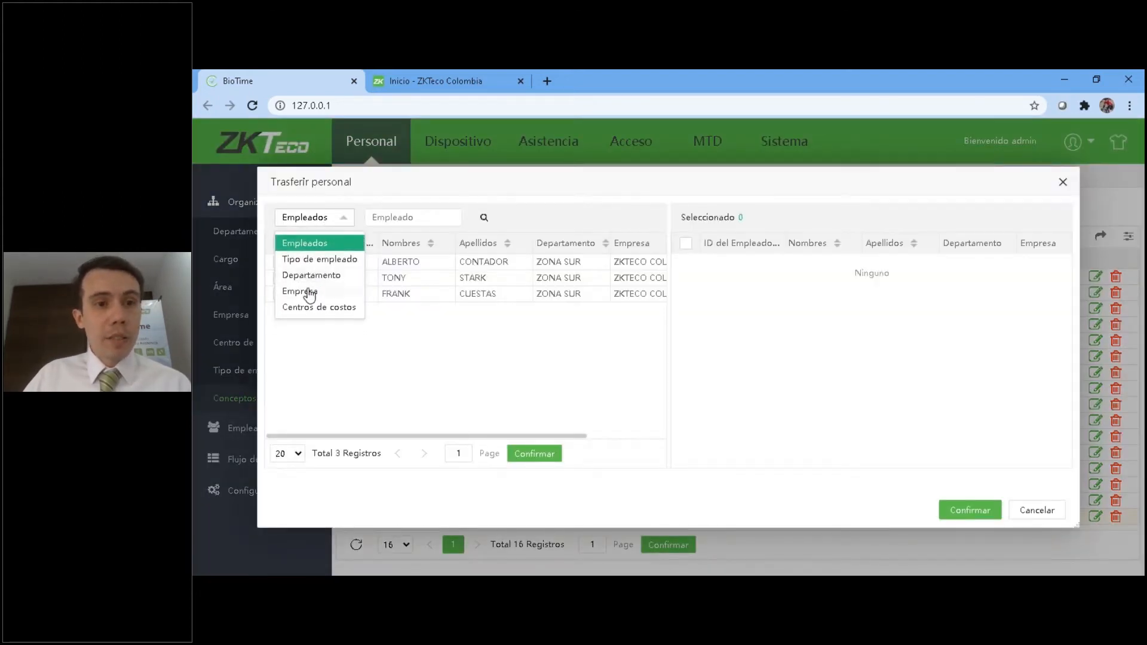
click(307, 293)
click(423, 216)
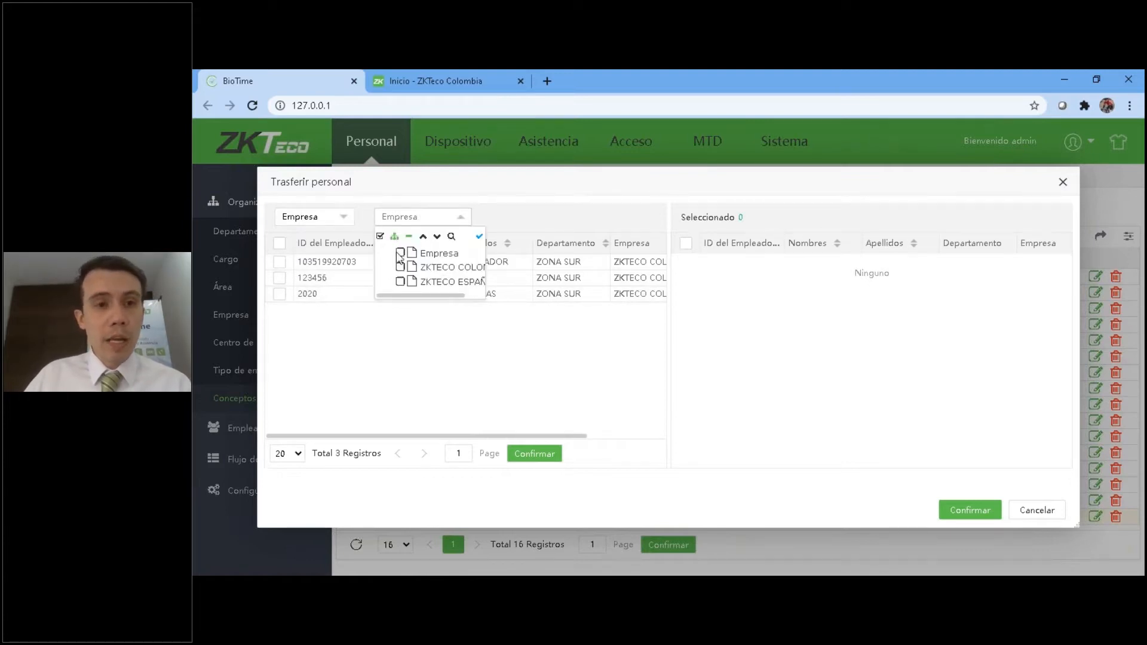
click(401, 281)
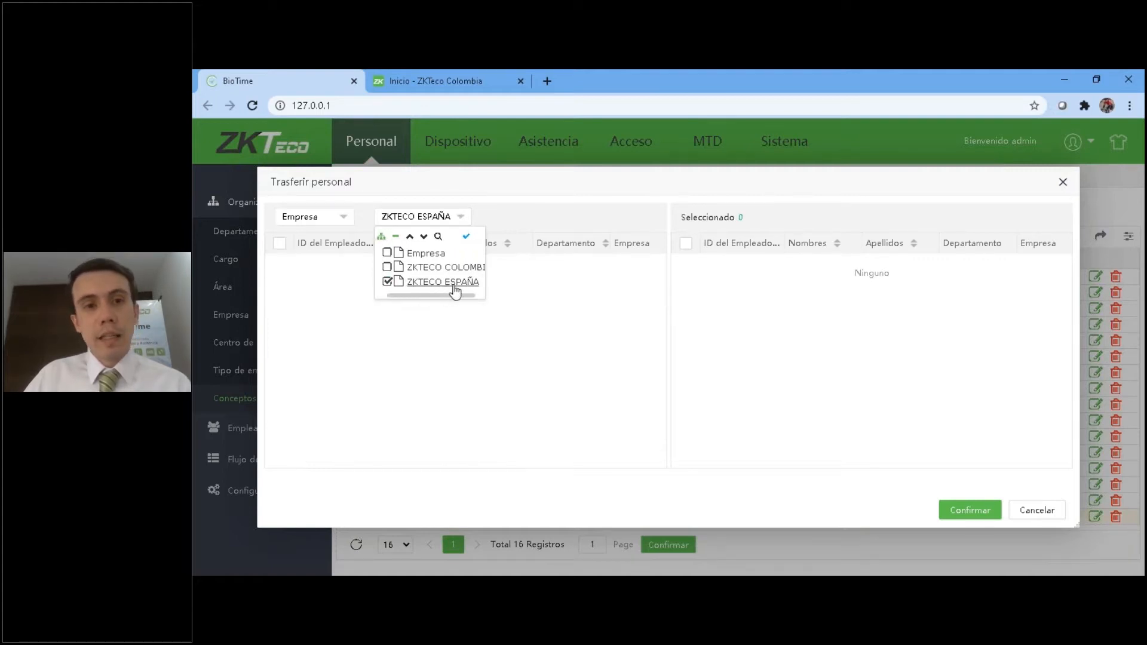
click(347, 289)
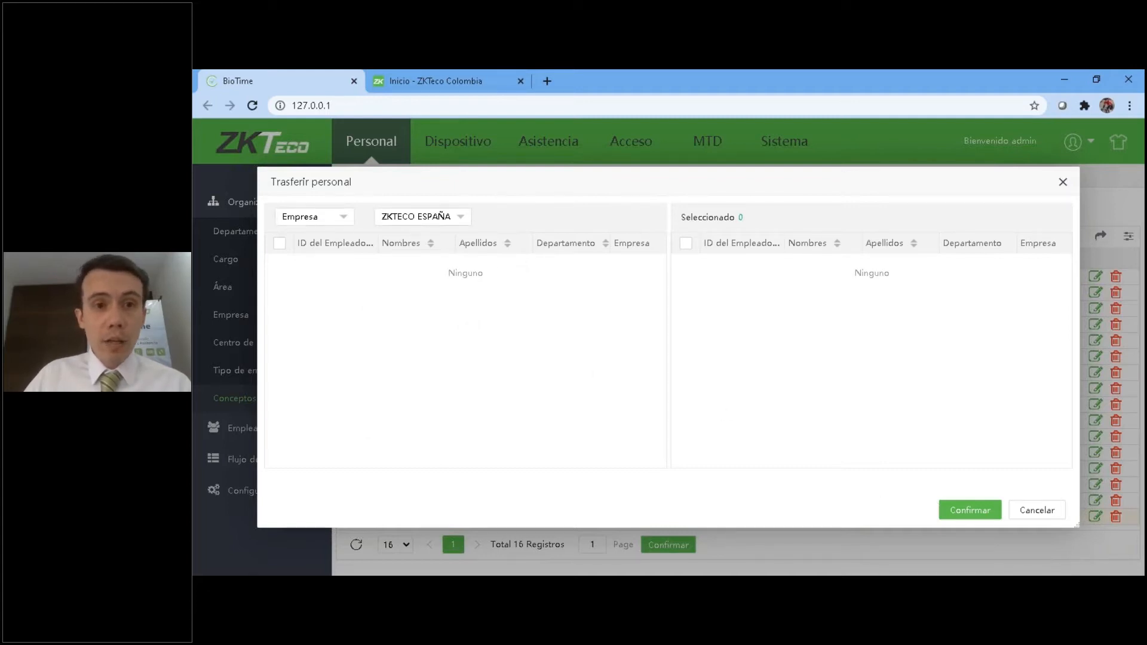
click(443, 222)
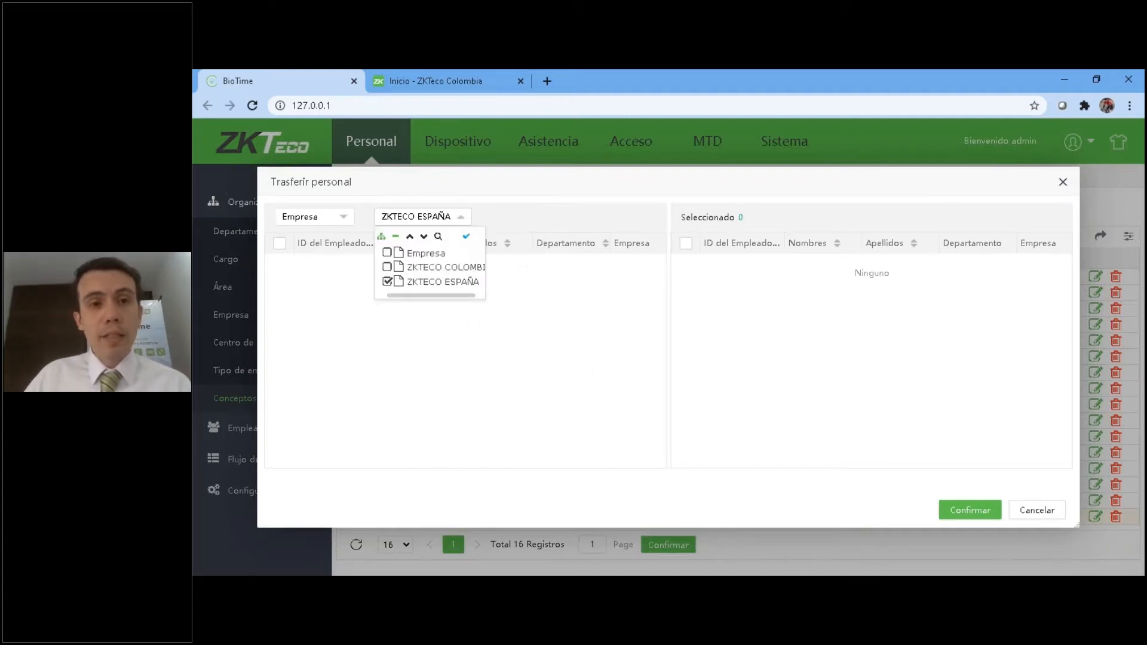
click(387, 281)
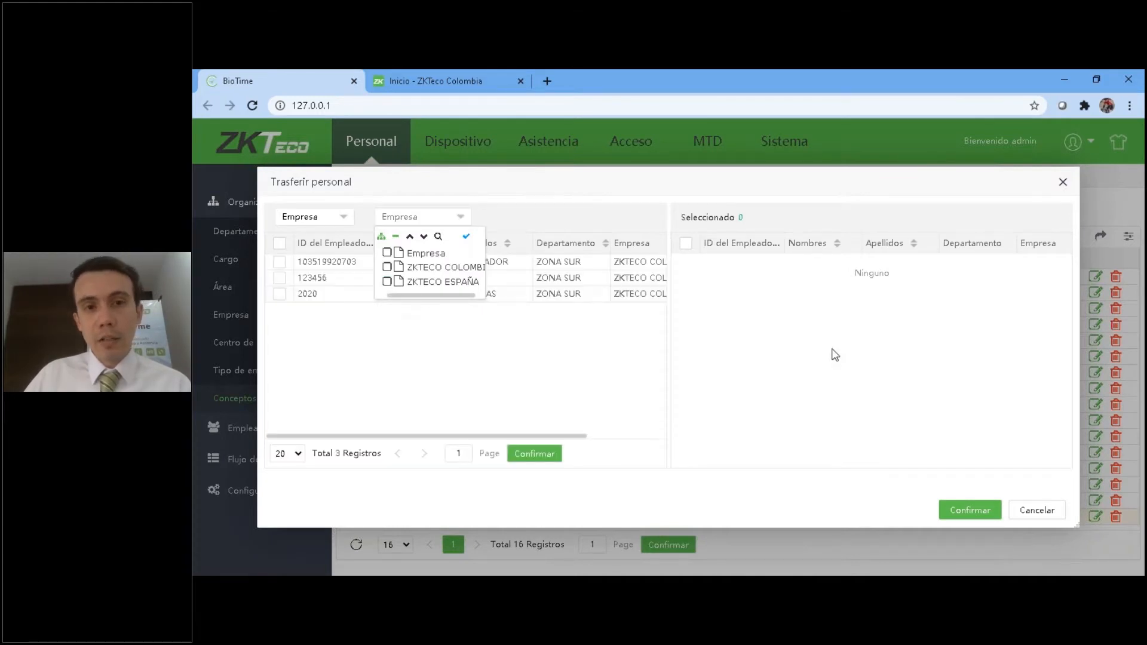
Select all listed employees for the transfer of concept 0123 and cancel it.
click(279, 244)
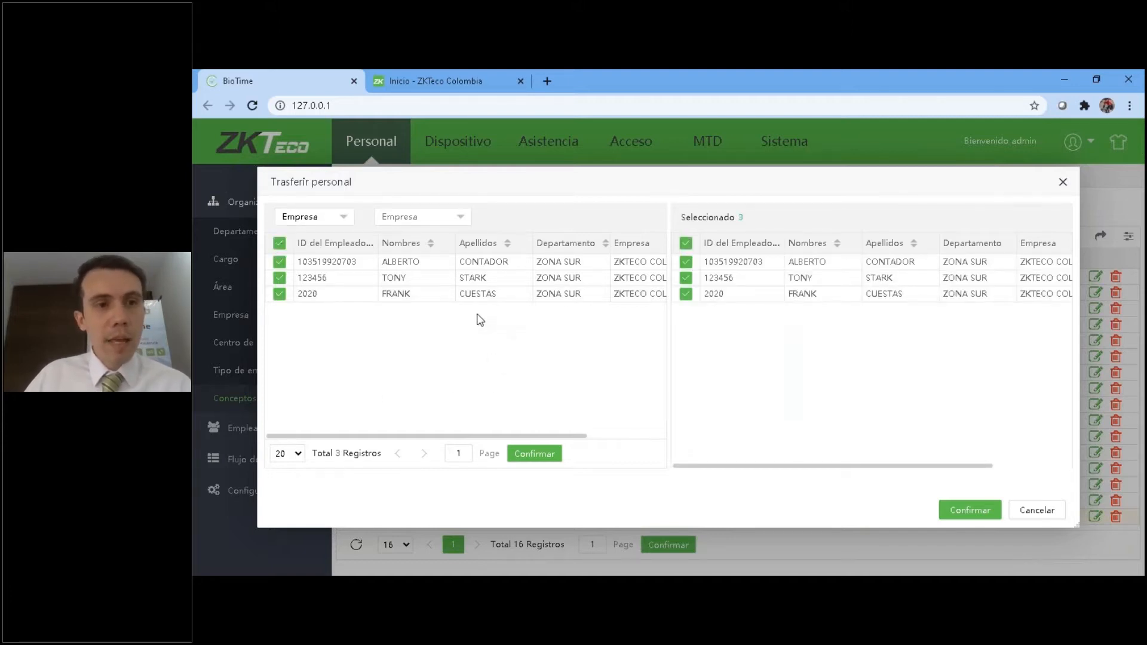
click(333, 222)
click(511, 366)
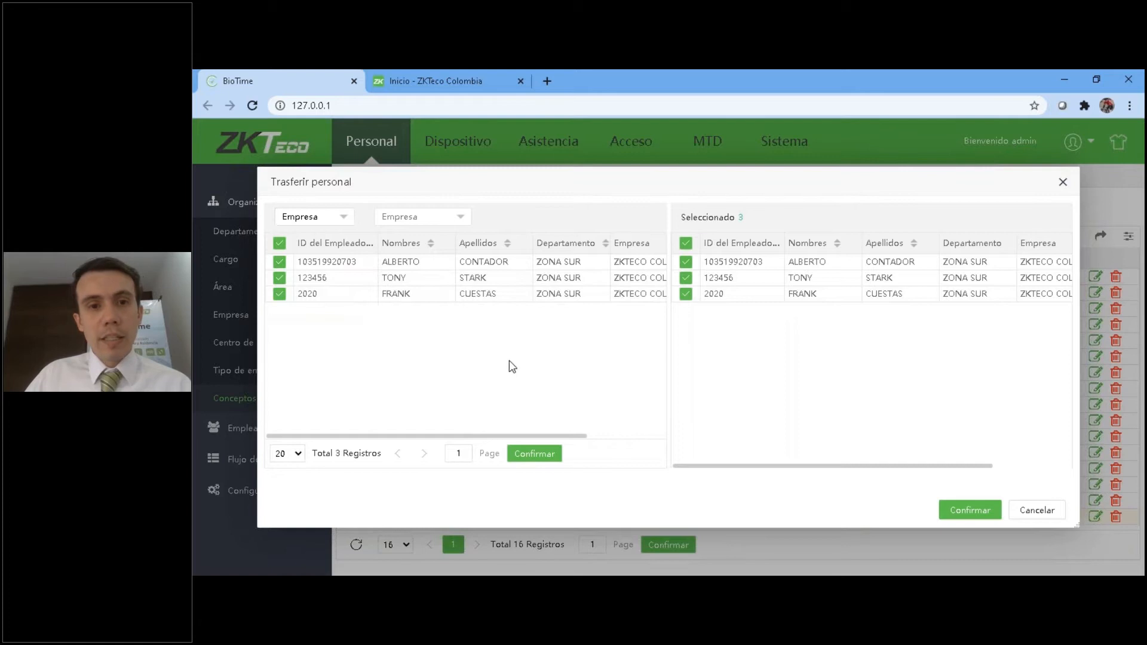
click(1036, 511)
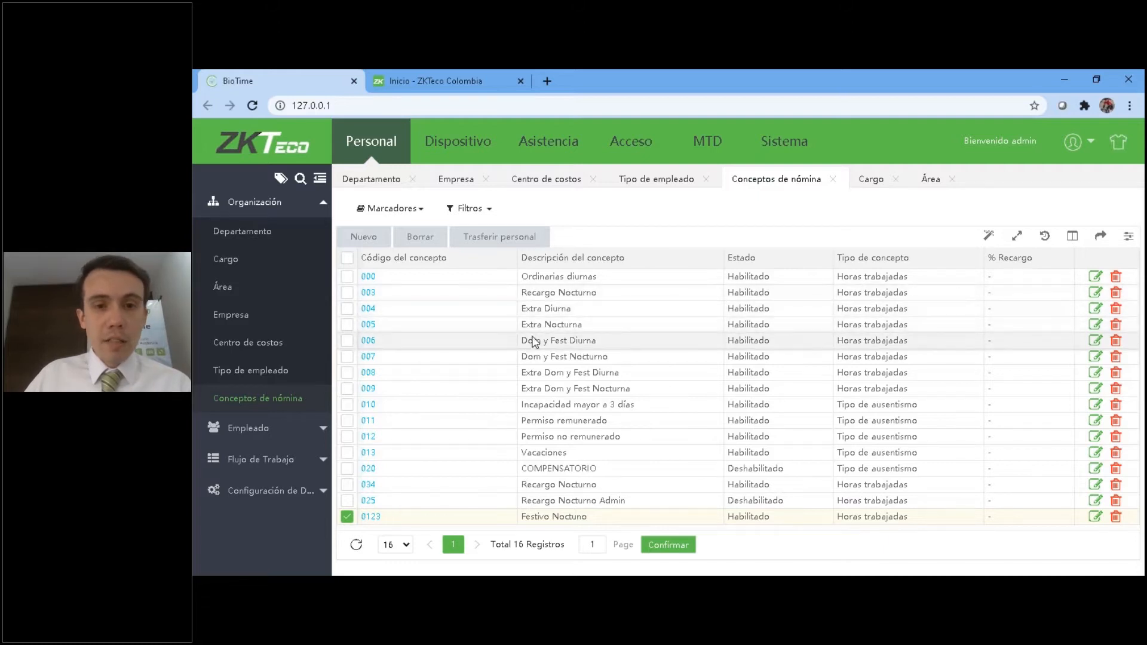
Try a personnel transfer of all payroll concepts to every listed employee, and cancel it.
click(347, 259)
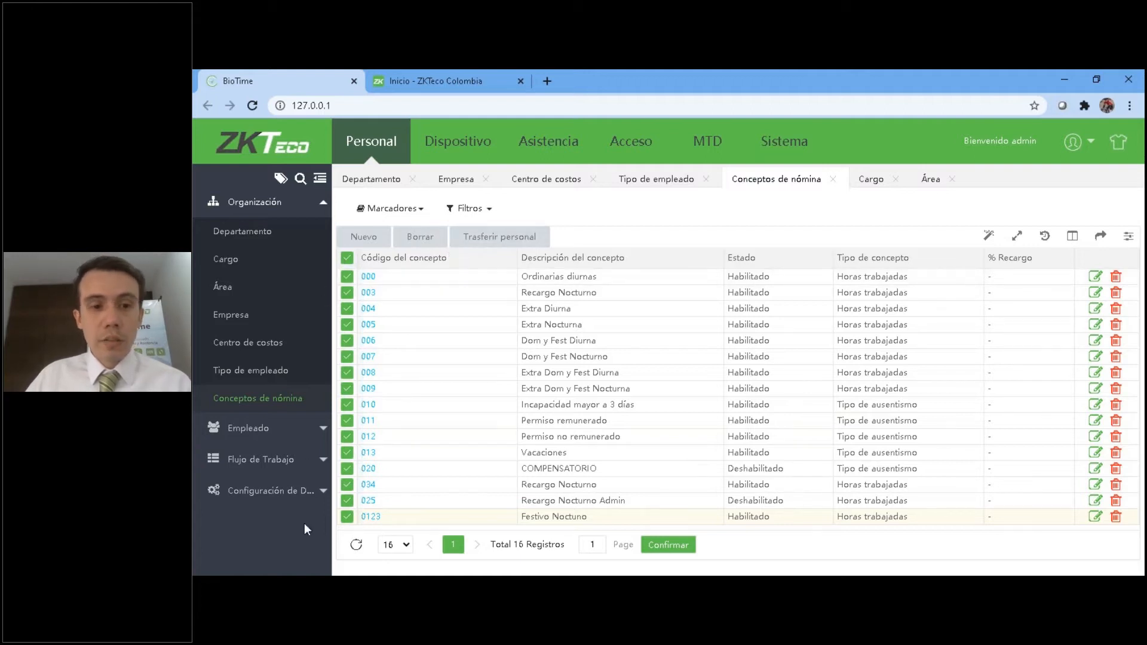
click(513, 237)
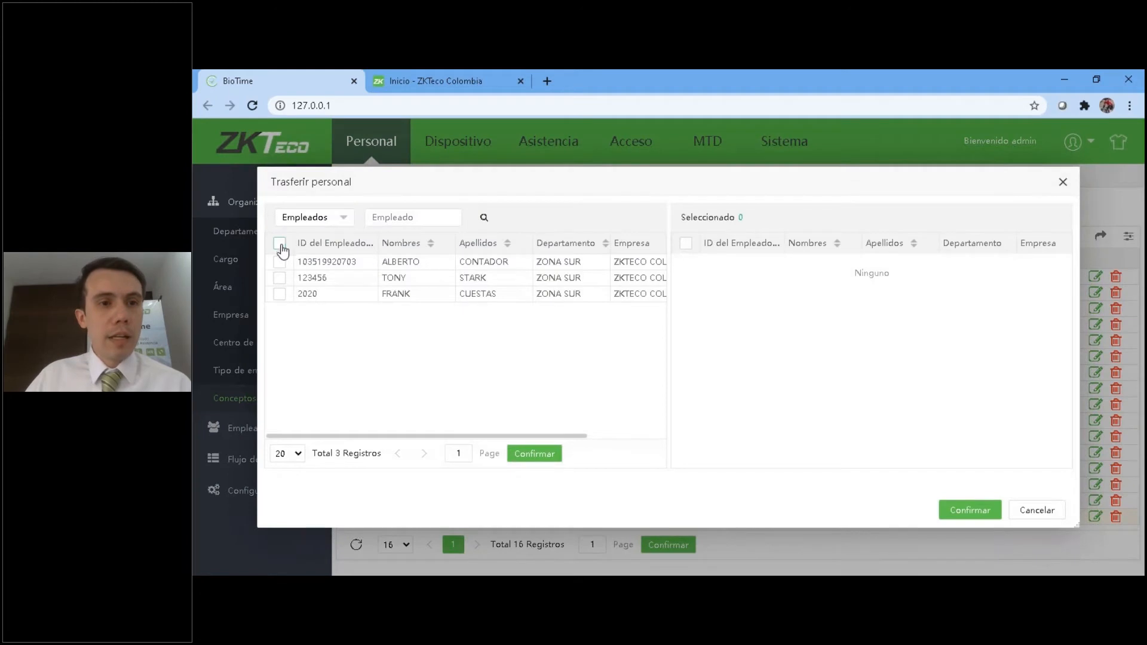
click(280, 244)
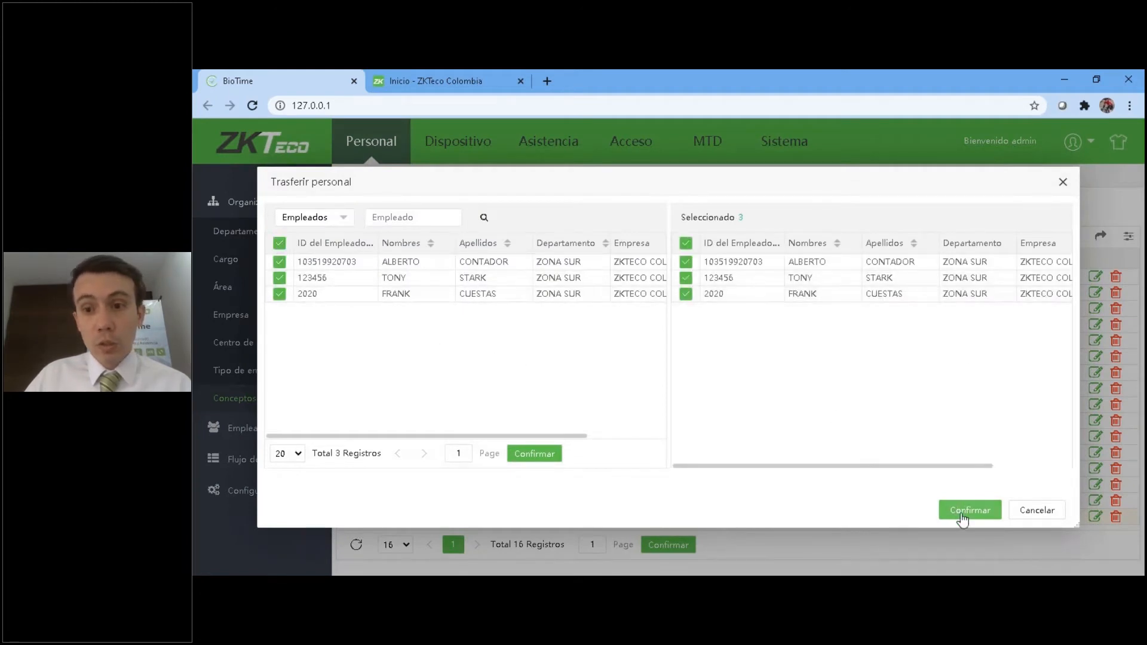
click(1023, 512)
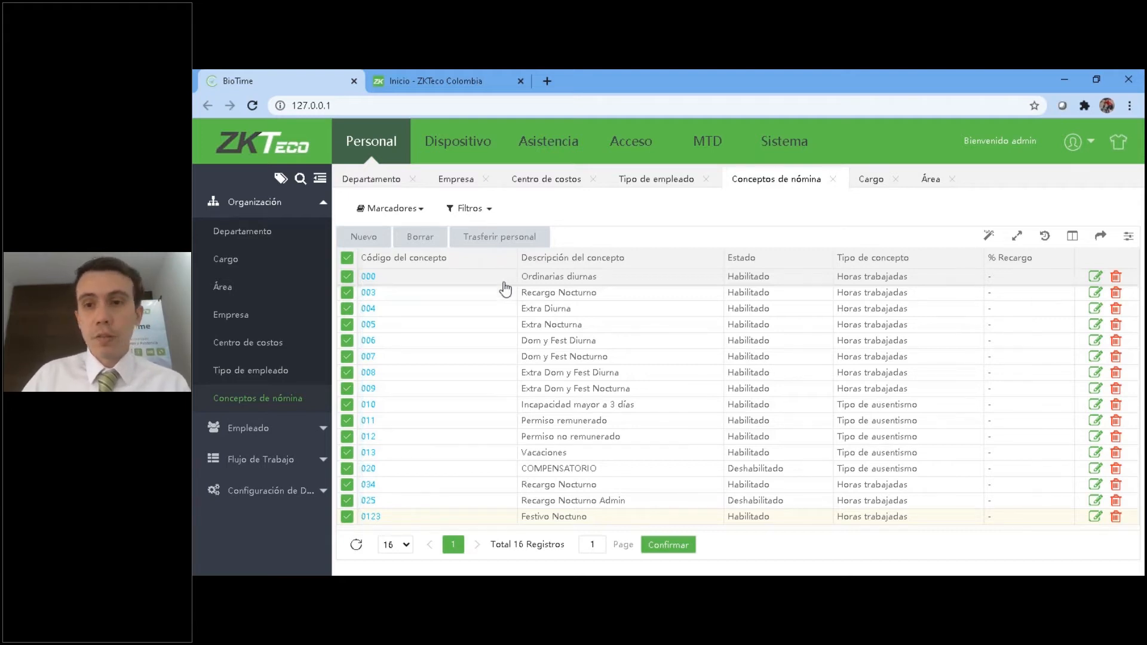
Show the employee list and examine the payroll concepts assigned to the employees, expanding the first employee's full entry.
click(260, 206)
click(248, 234)
click(248, 264)
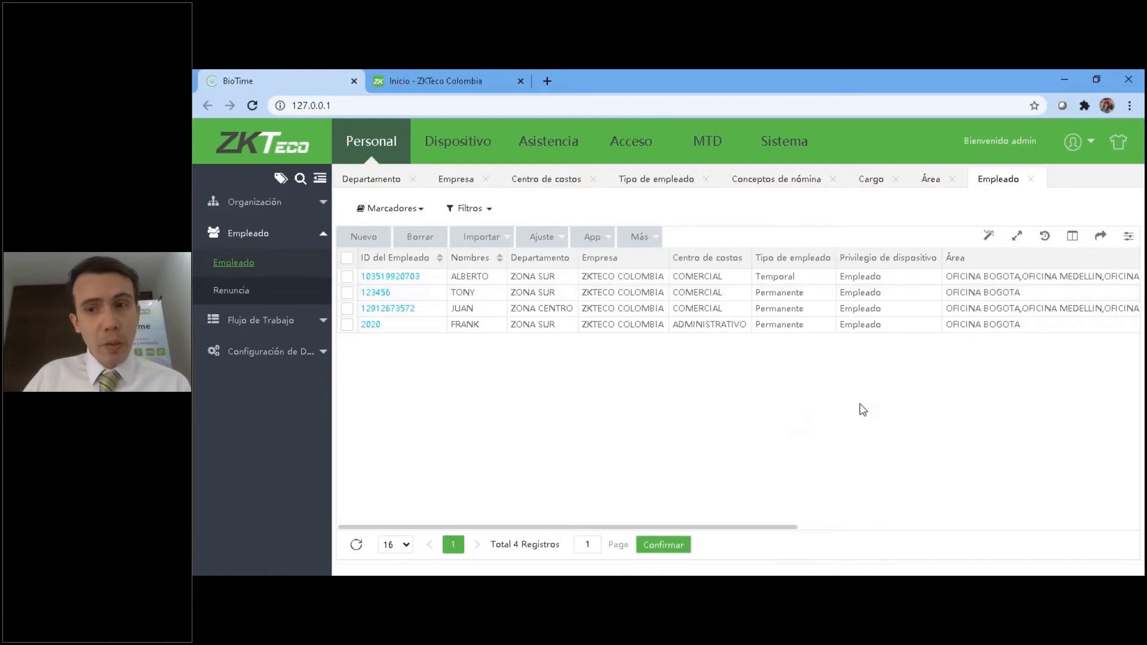
drag(743, 529, 769, 520)
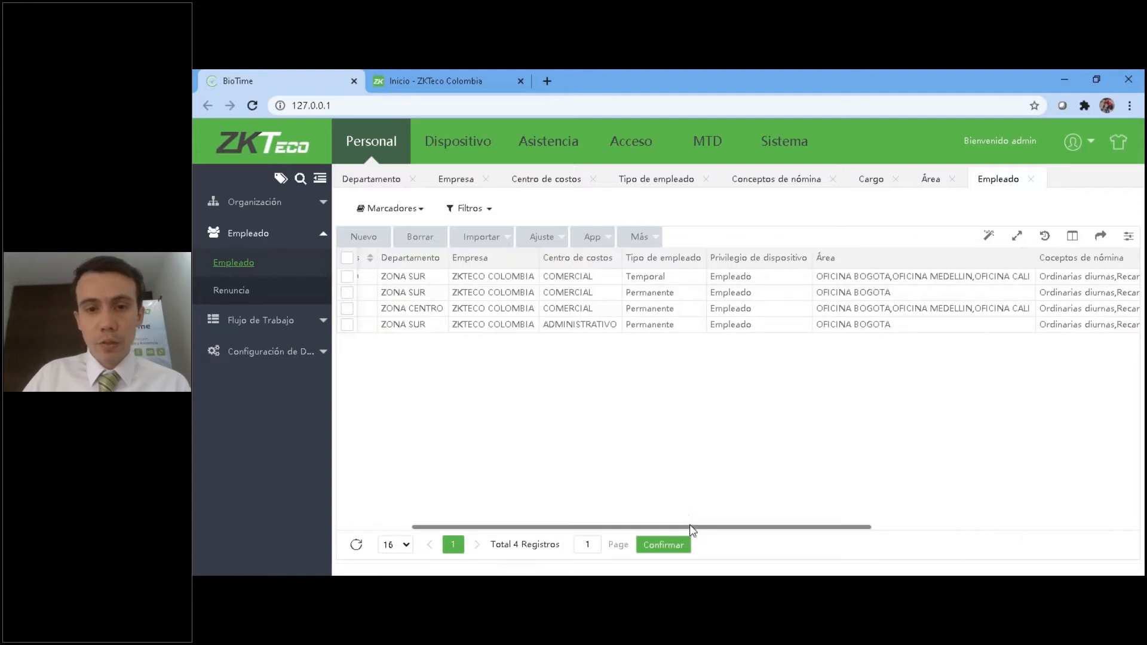
drag(699, 528, 861, 515)
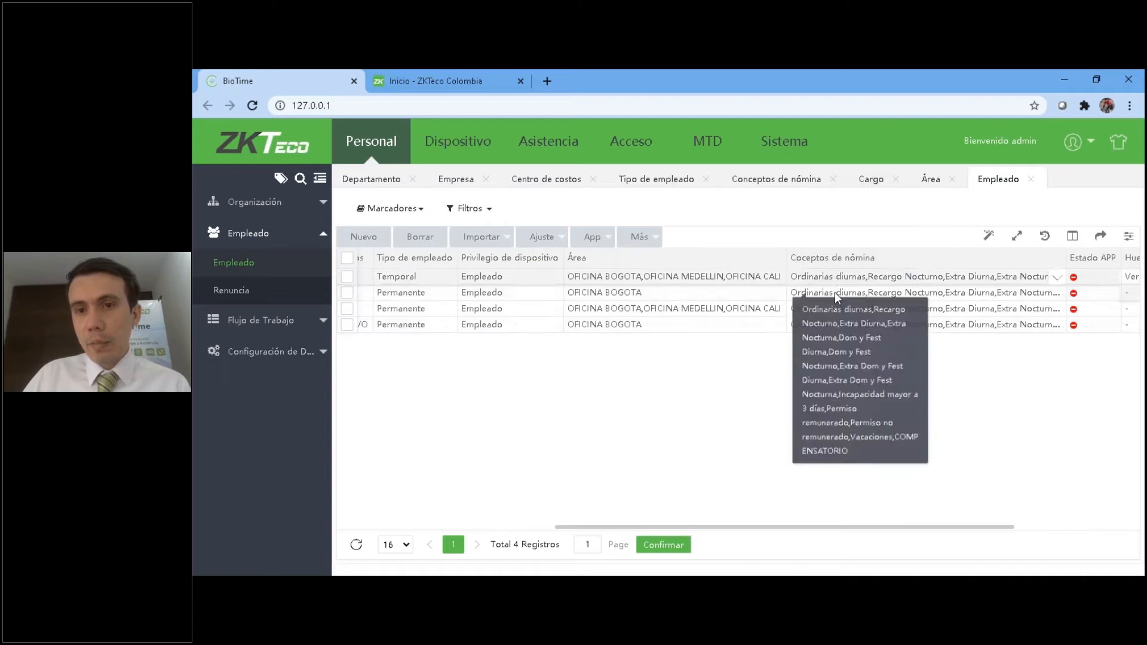
click(1053, 278)
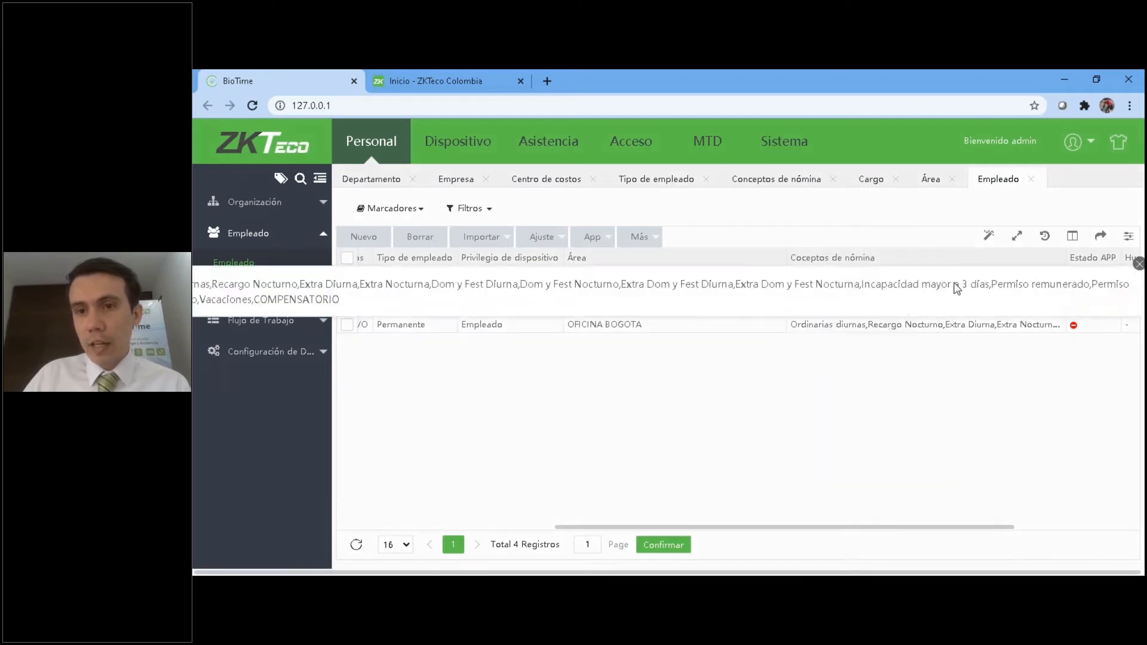
drag(673, 529, 402, 507)
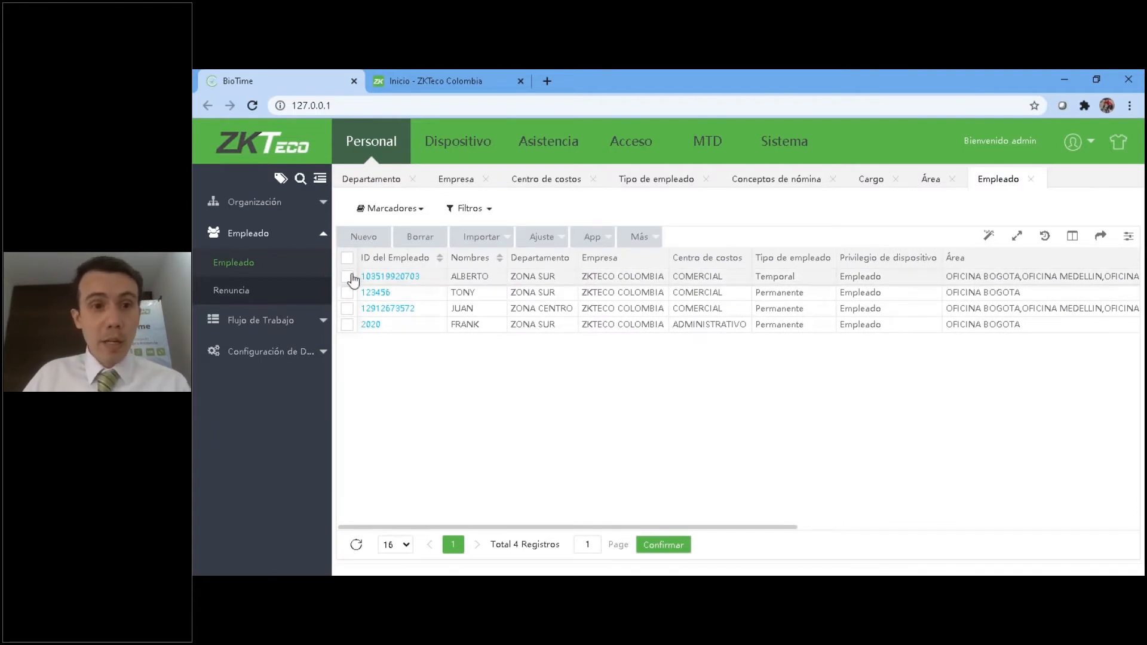
Open the first listed employee's record and examine the profile fields and the companies available for assignment.
click(382, 277)
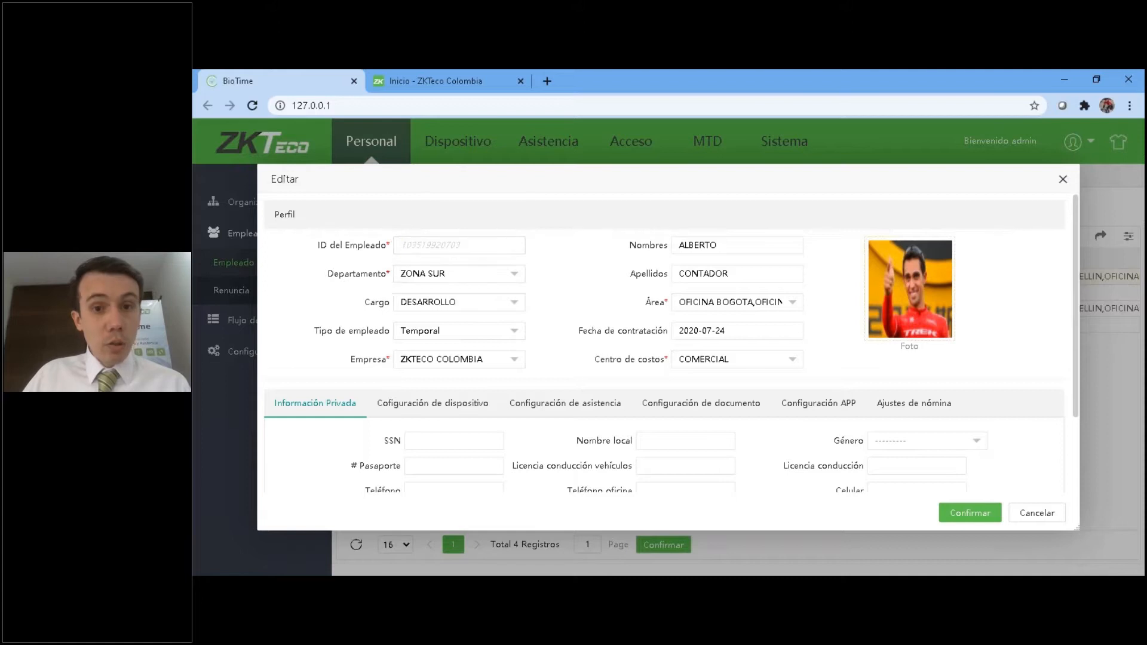
scroll(459, 414, down, 2)
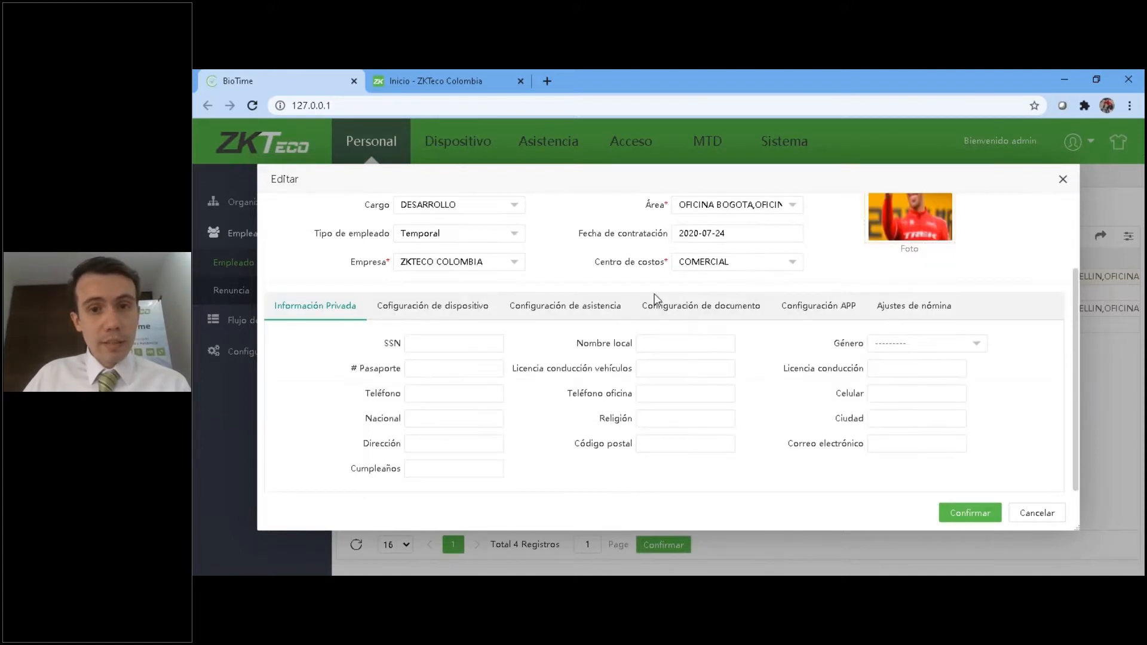
scroll(724, 354, up, 2)
scroll(423, 411, down, 2)
scroll(422, 412, up, 2)
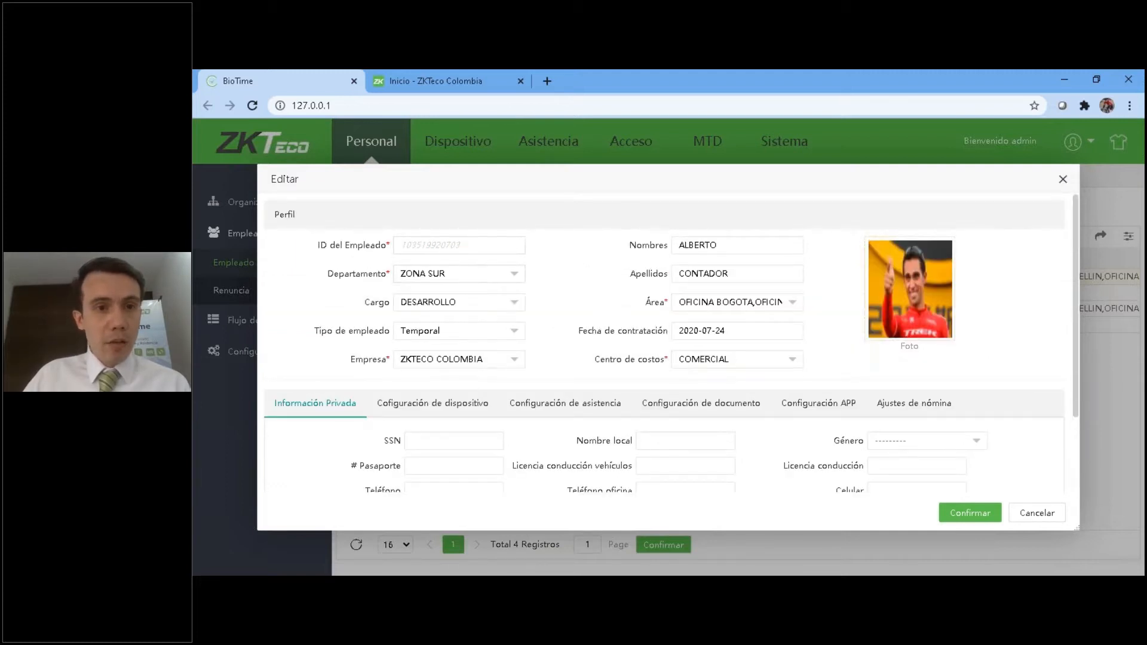
click(433, 334)
click(432, 334)
click(470, 362)
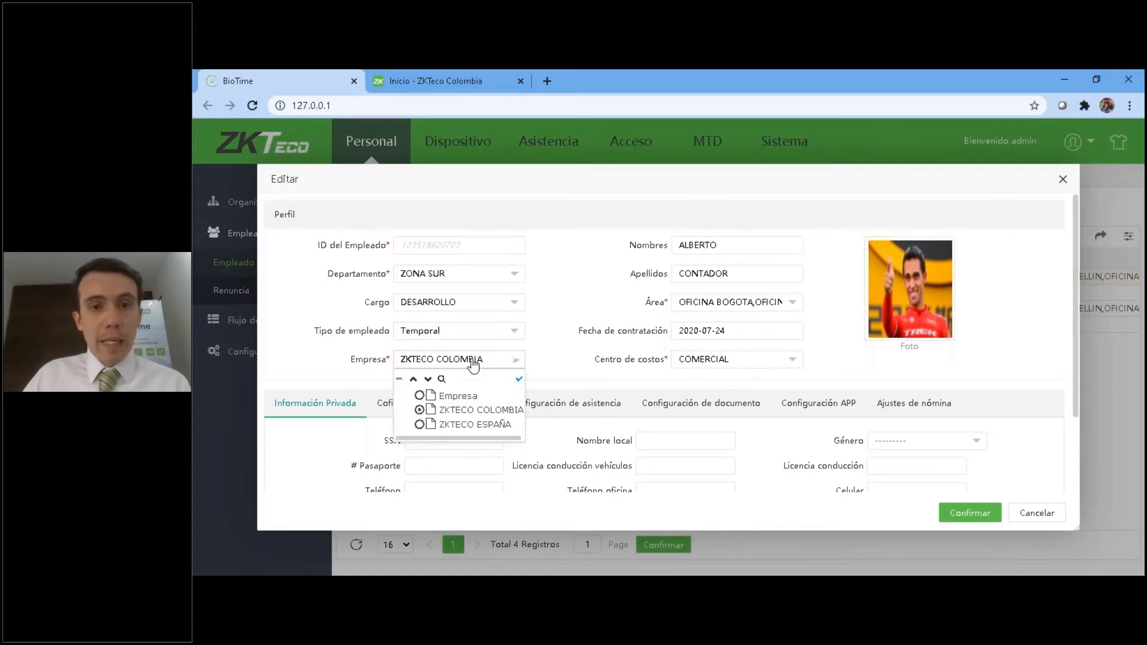
click(628, 305)
Examine the areas that can be assigned to the employee, leaving the selection as it is.
click(699, 304)
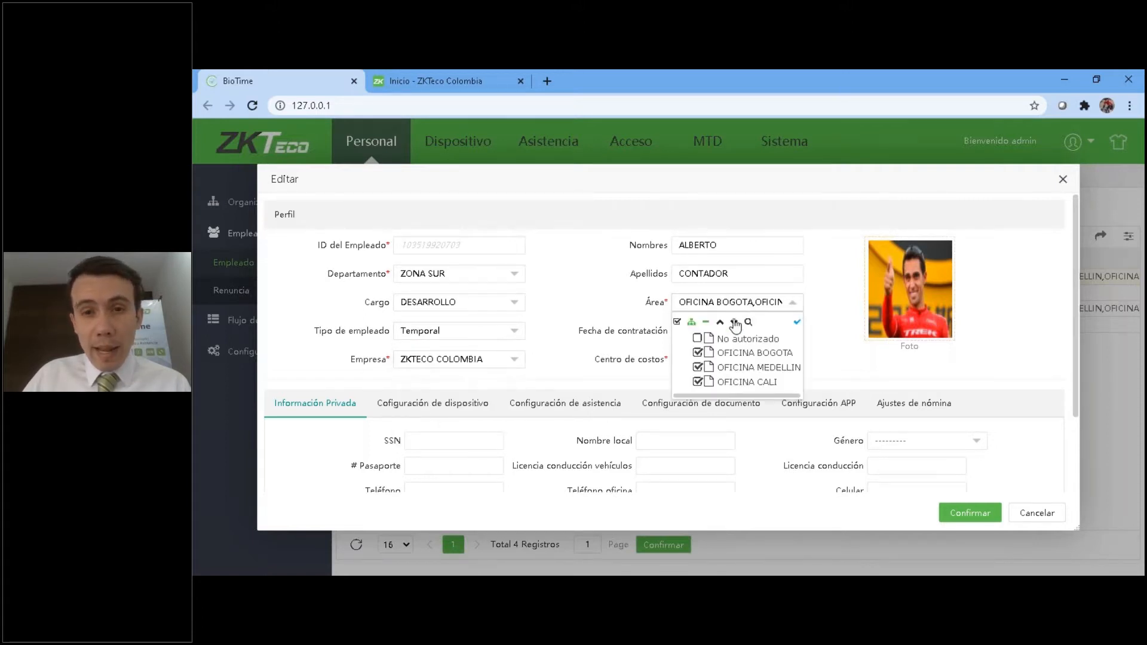
click(627, 300)
click(690, 303)
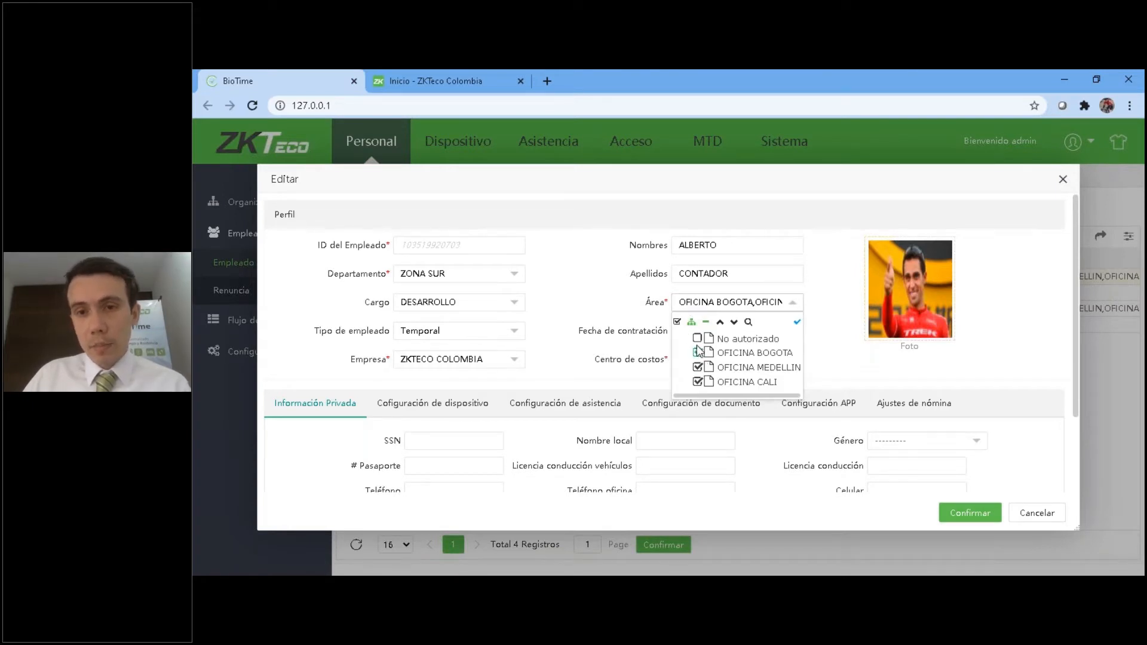
click(585, 295)
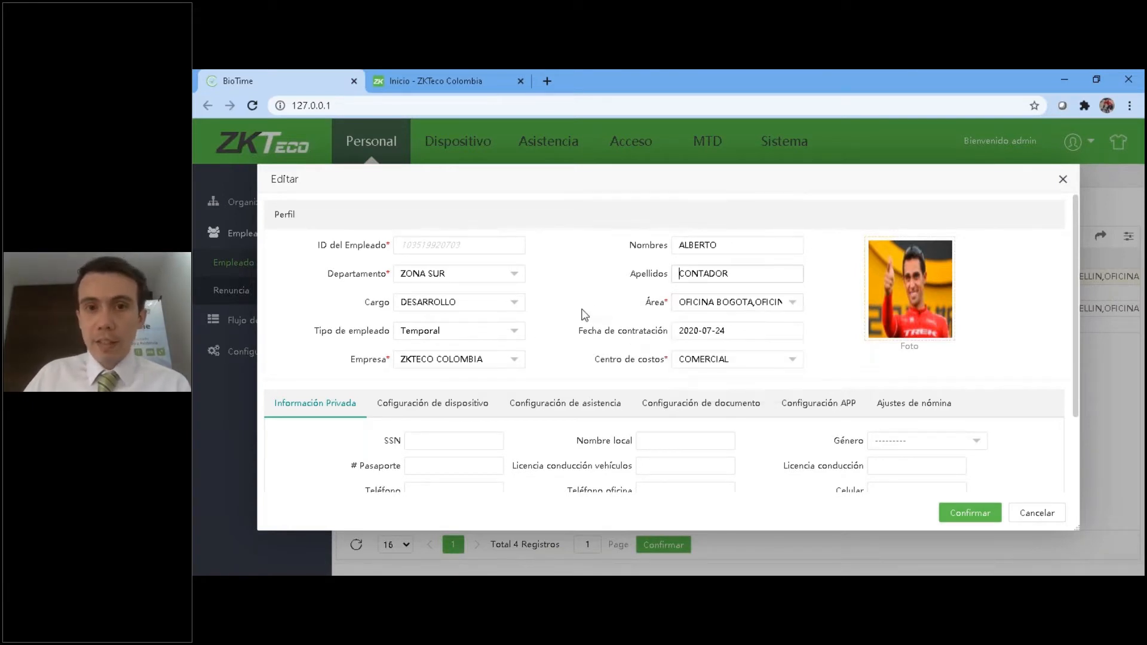
Examine the employee's private information fields and the cost center choices in the profile.
scroll(597, 330, down, 2)
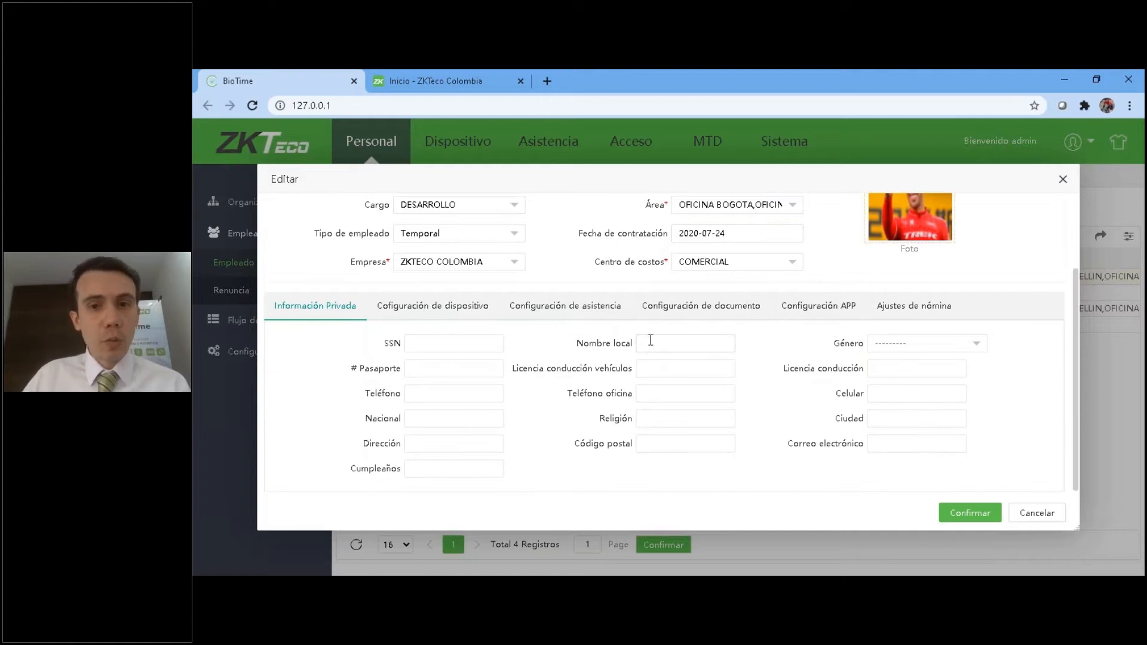
scroll(711, 277, up, 2)
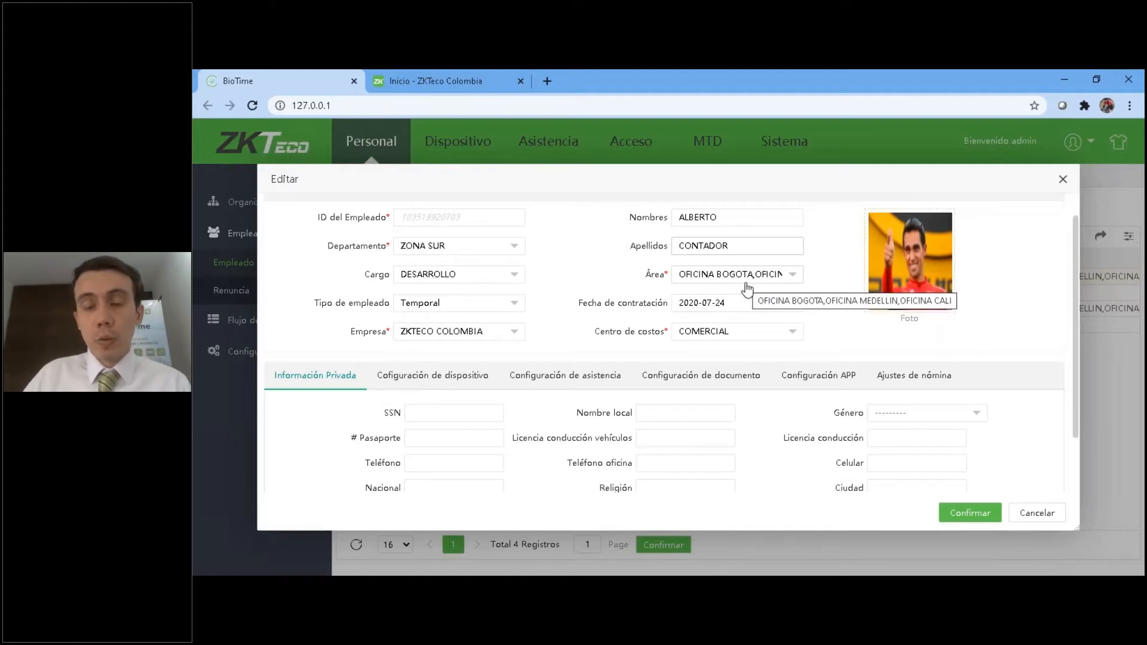
scroll(673, 335, down, 2)
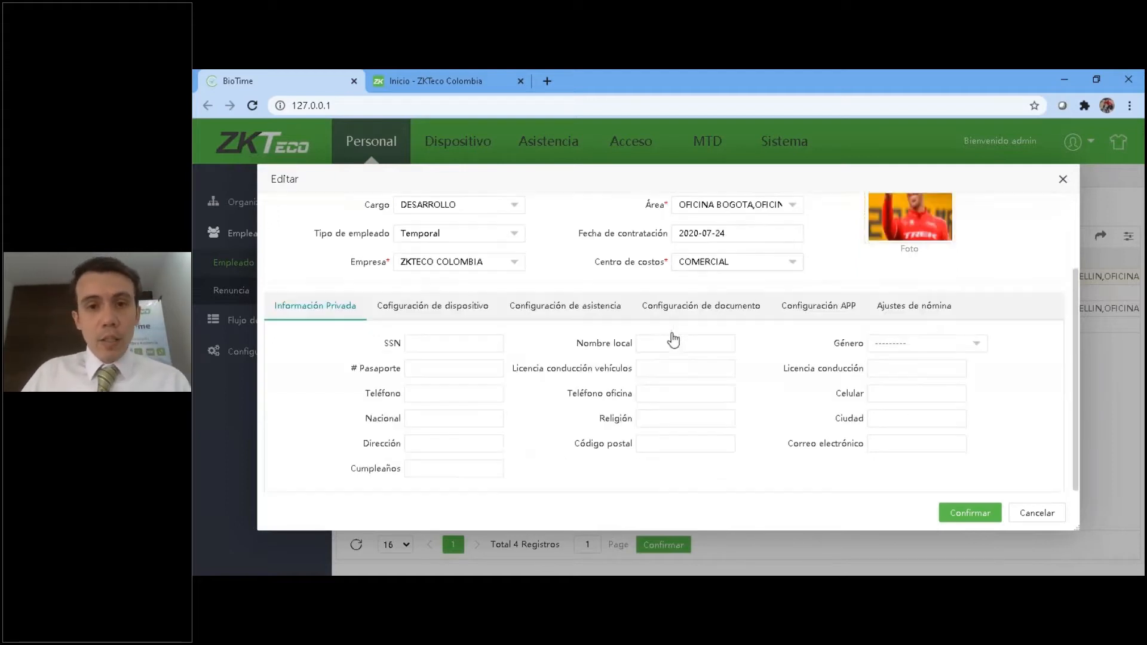
click(715, 261)
click(565, 282)
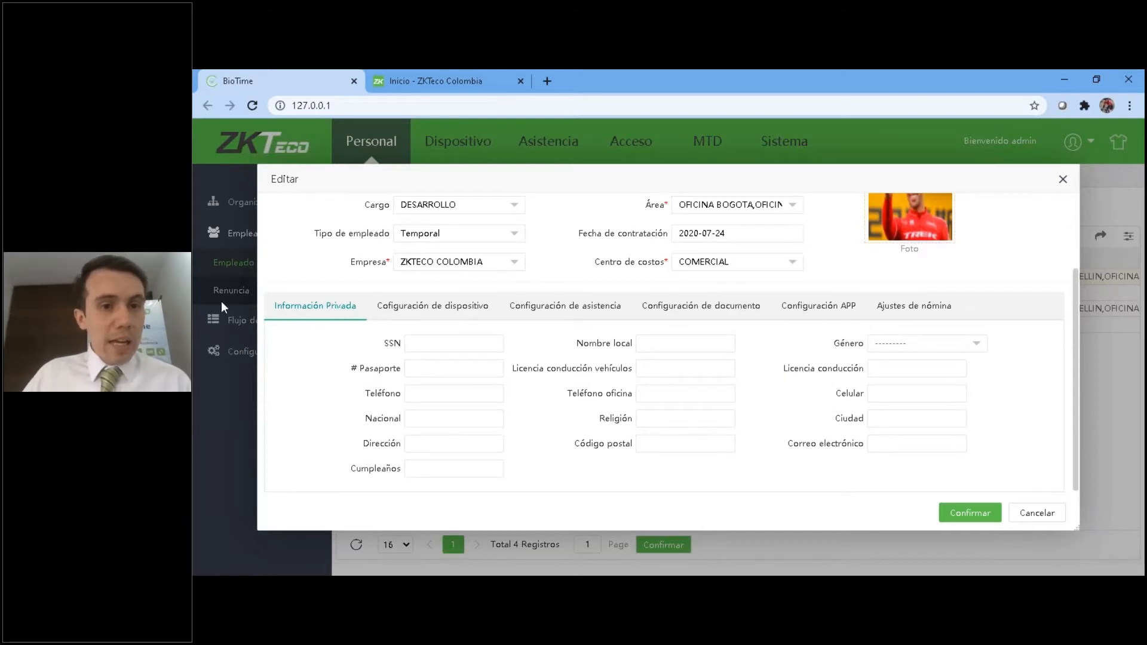
scroll(320, 441, up, 3)
scroll(431, 437, down, 3)
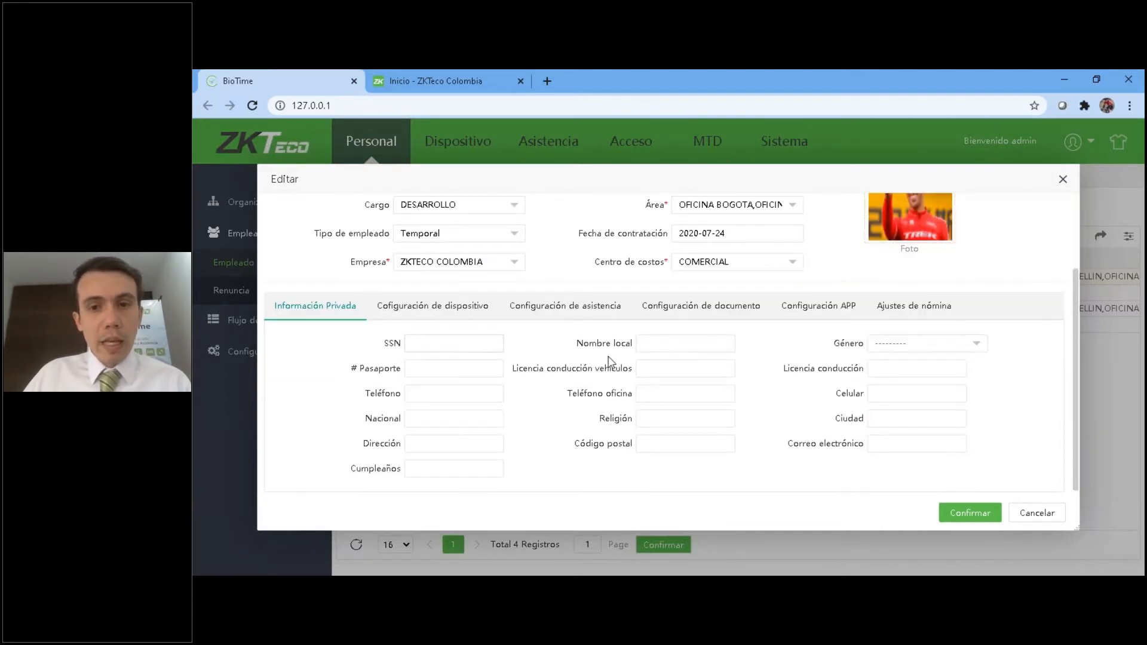
Show the employee's device configuration and examine the available device privilege levels.
click(426, 310)
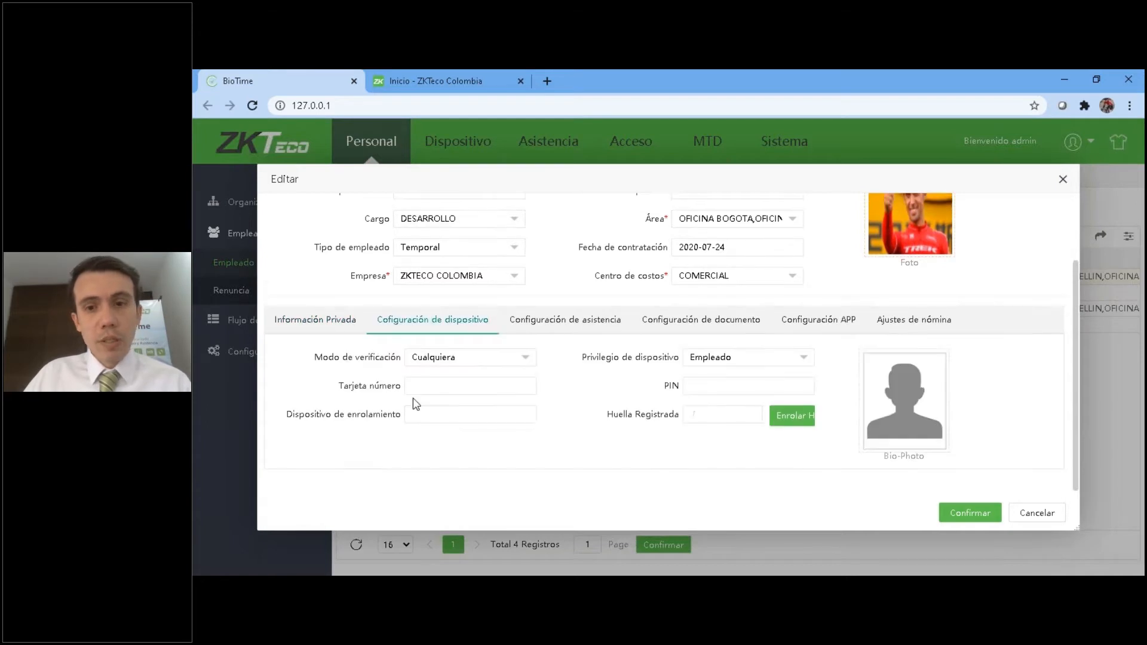
scroll(458, 418, up, 3)
scroll(418, 440, down, 3)
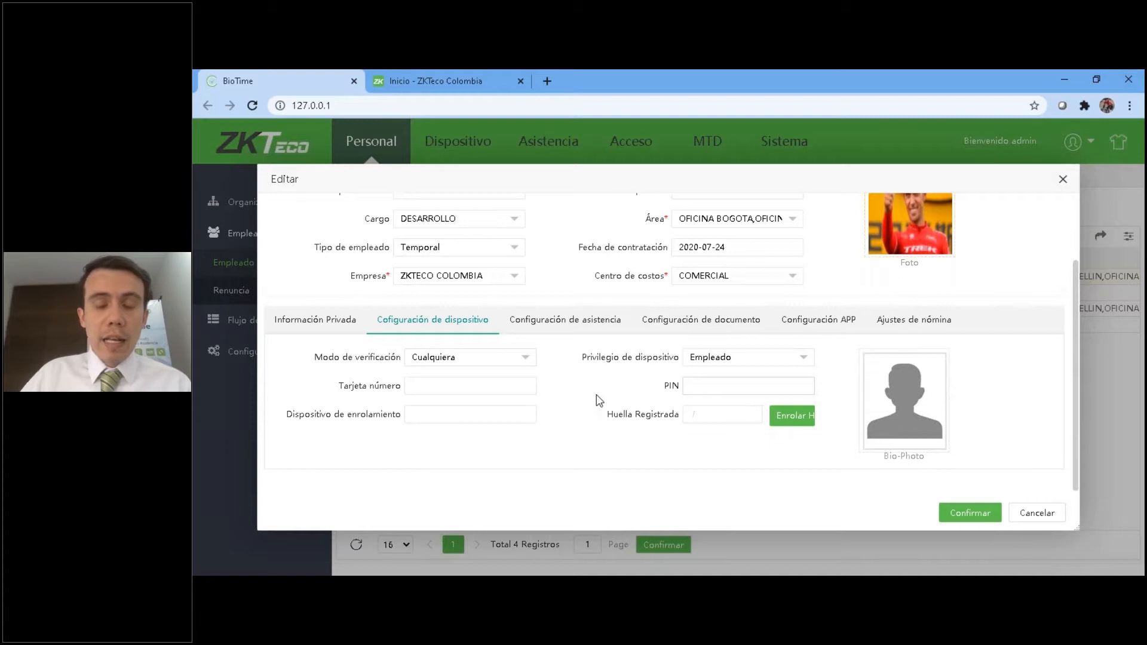
click(711, 364)
click(718, 406)
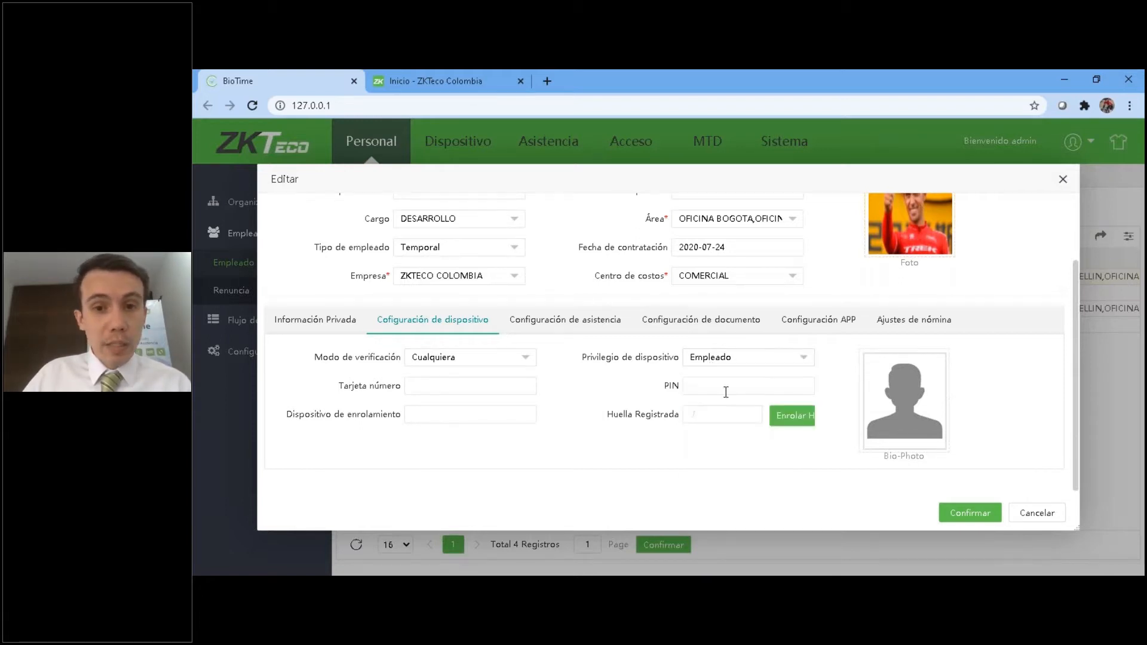
click(745, 358)
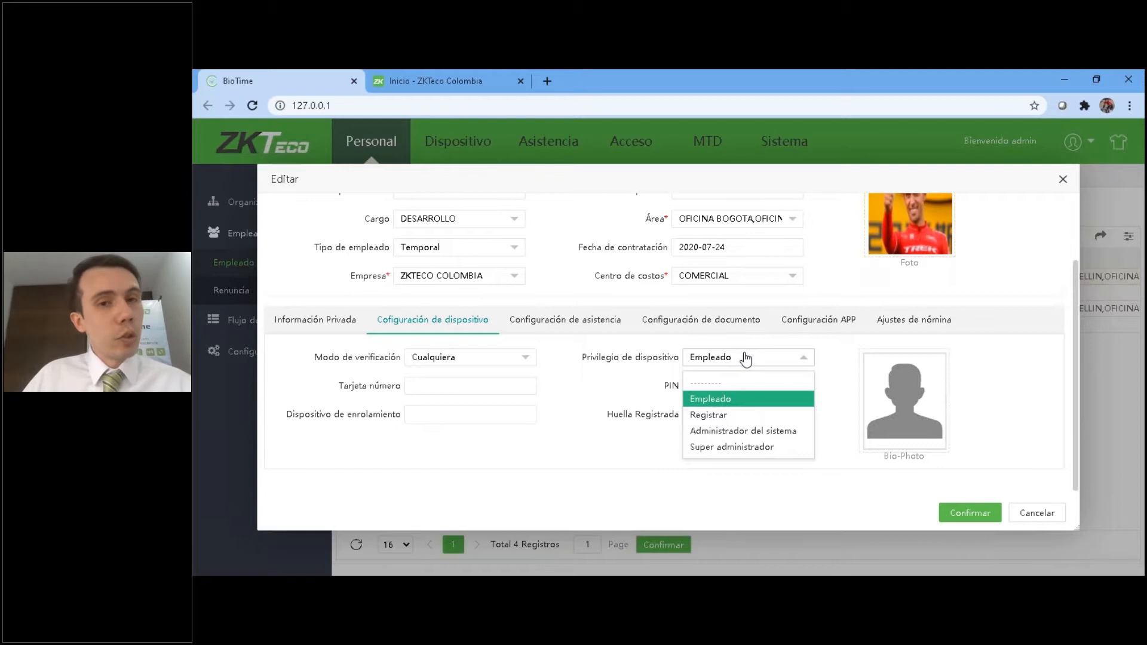
click(589, 404)
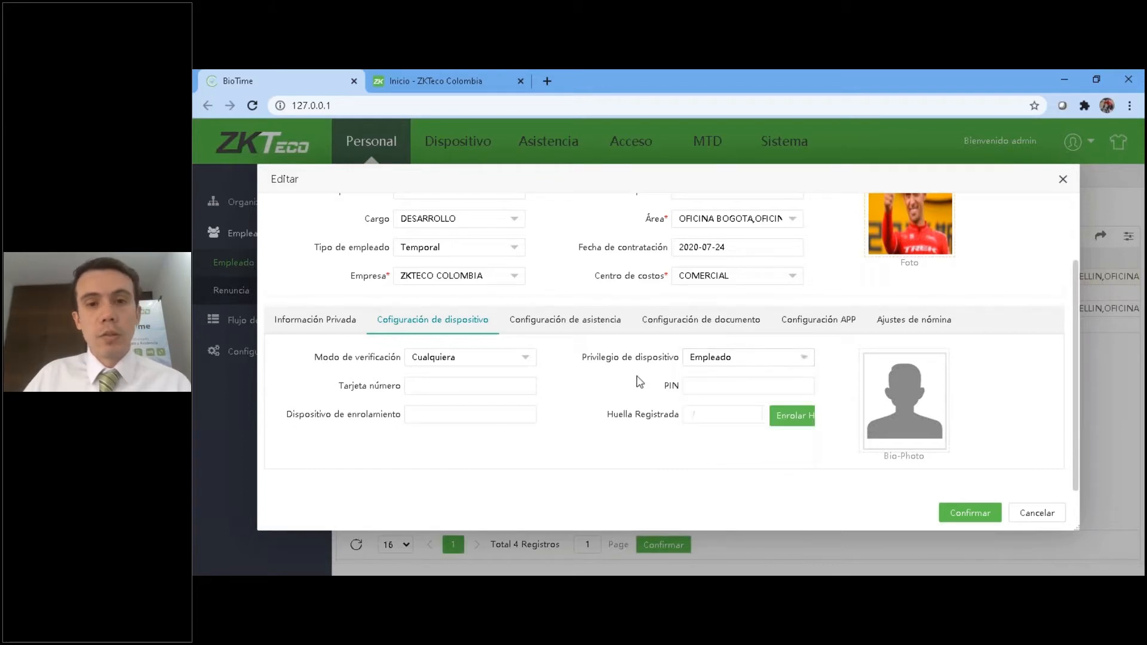
Review the verification modes and try Solo Rostro as the employee's verification mode.
click(470, 360)
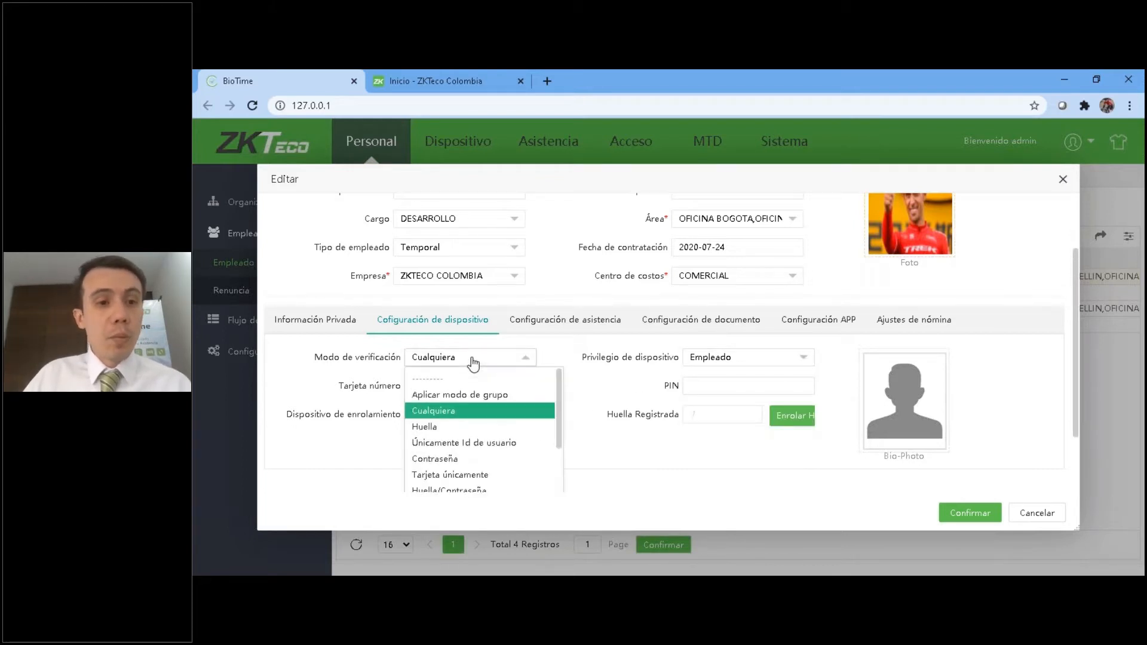
click(461, 412)
click(504, 366)
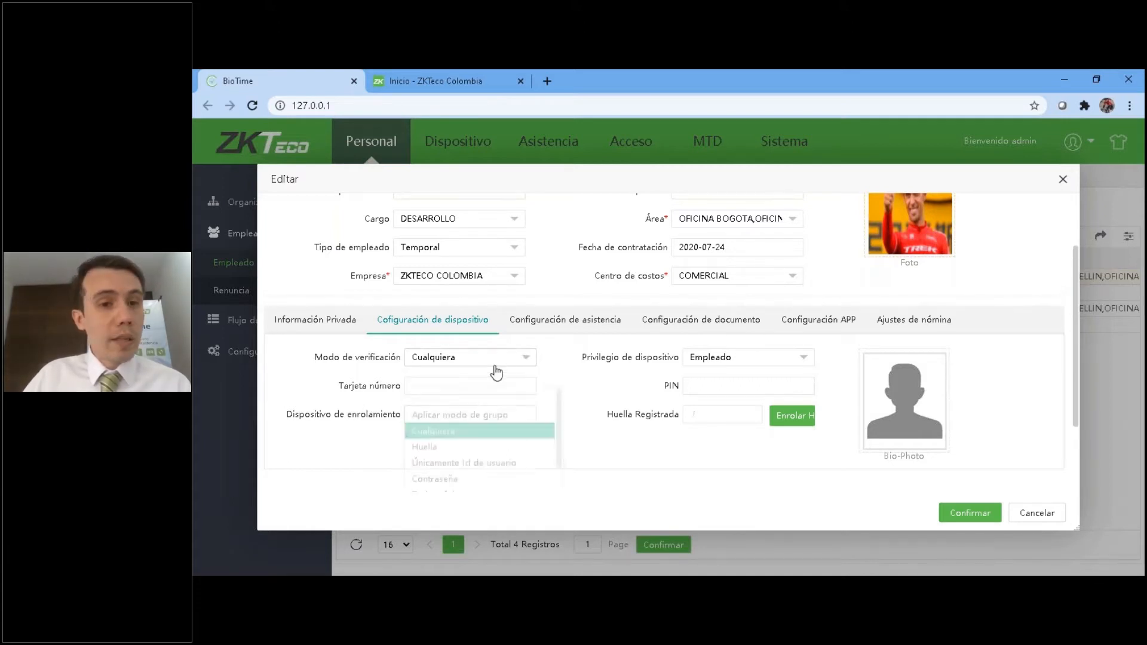
scroll(454, 406, down, 3)
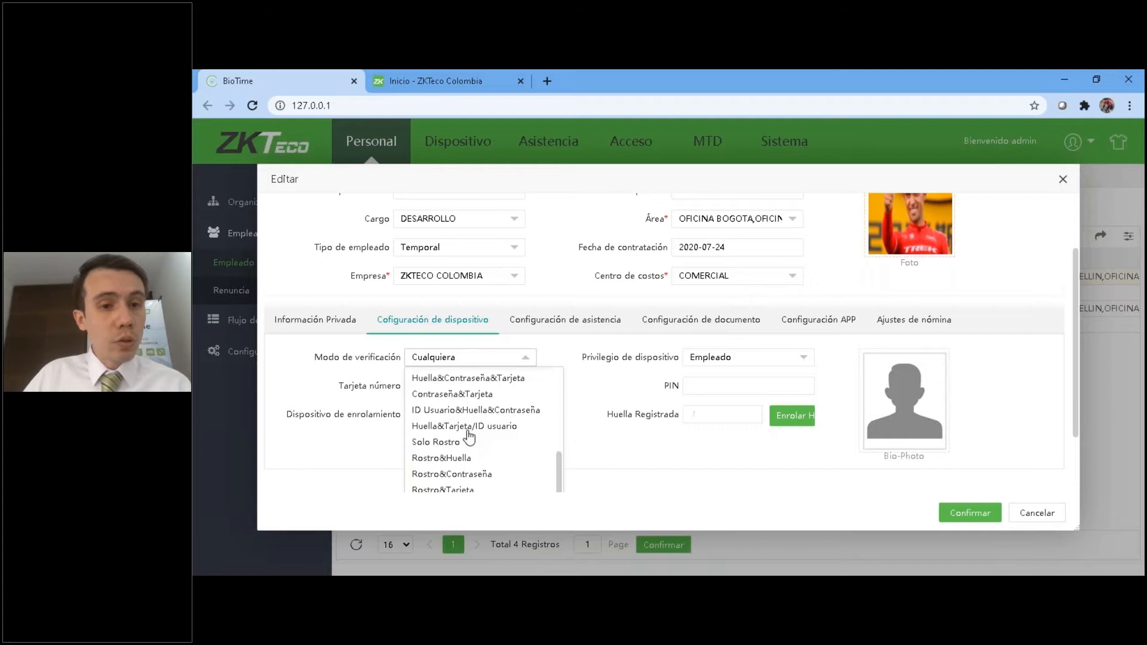
click(462, 442)
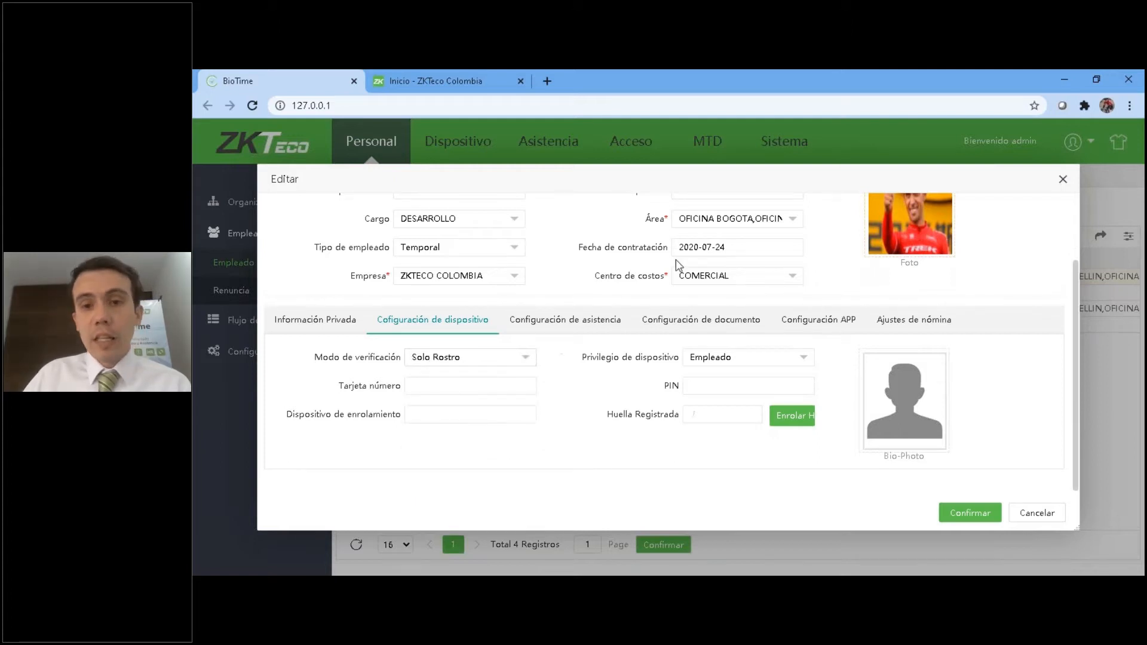
Compare the employee's profile photo with the Bio-Photo in the device configuration, and close the record without saving.
scroll(750, 397, up, 2)
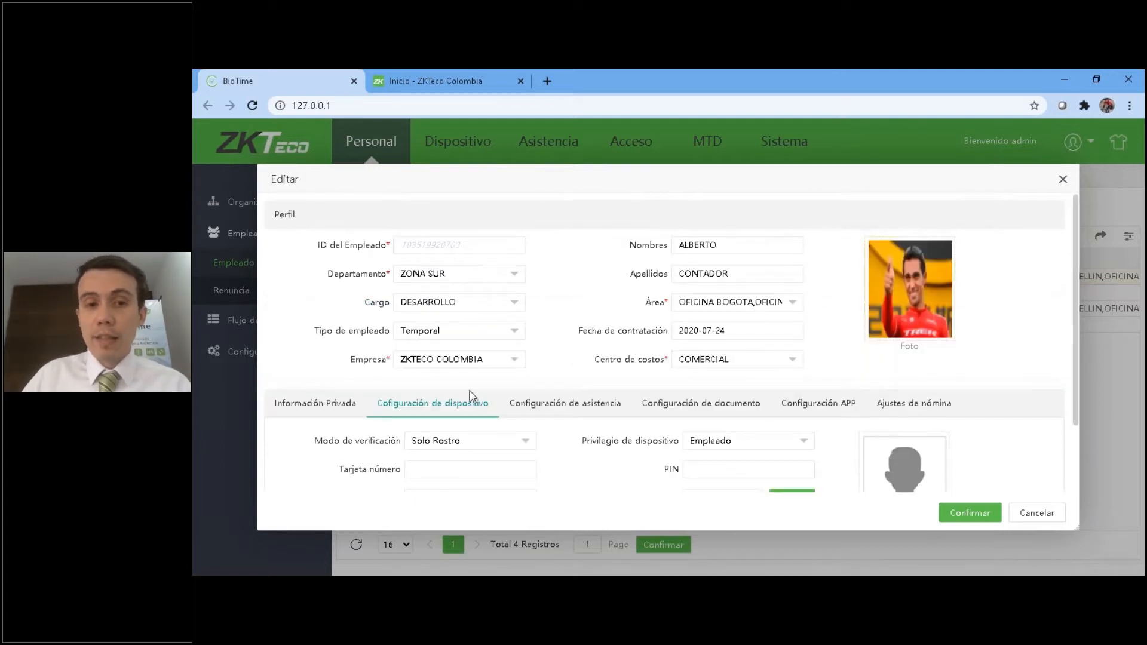
scroll(896, 345, down, 2)
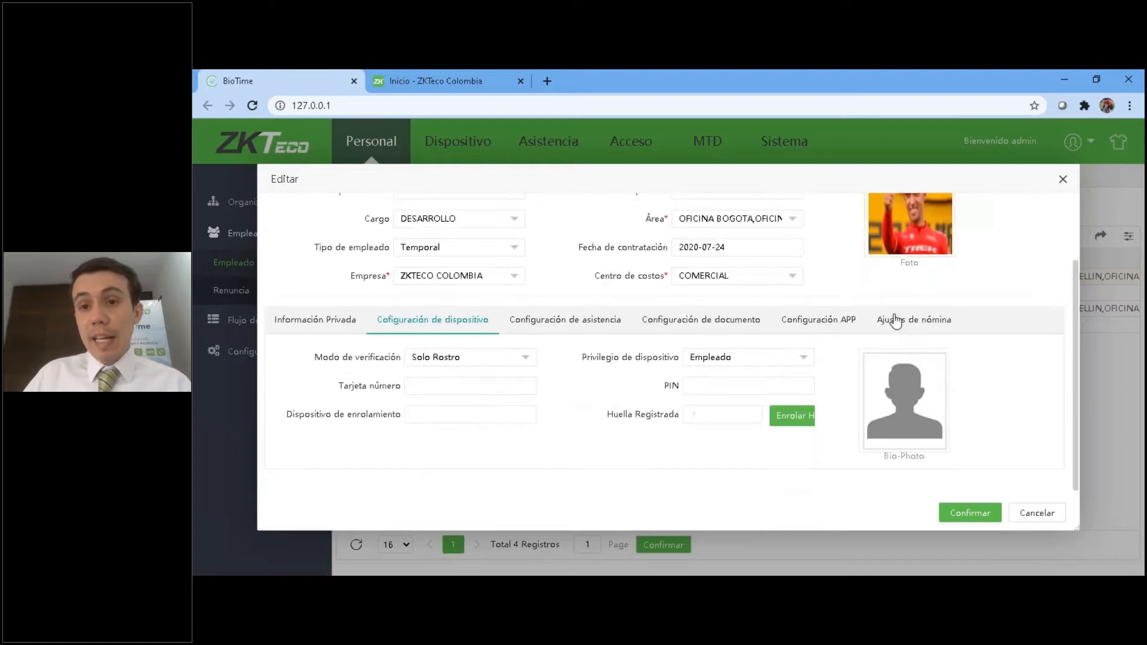
scroll(854, 424, up, 2)
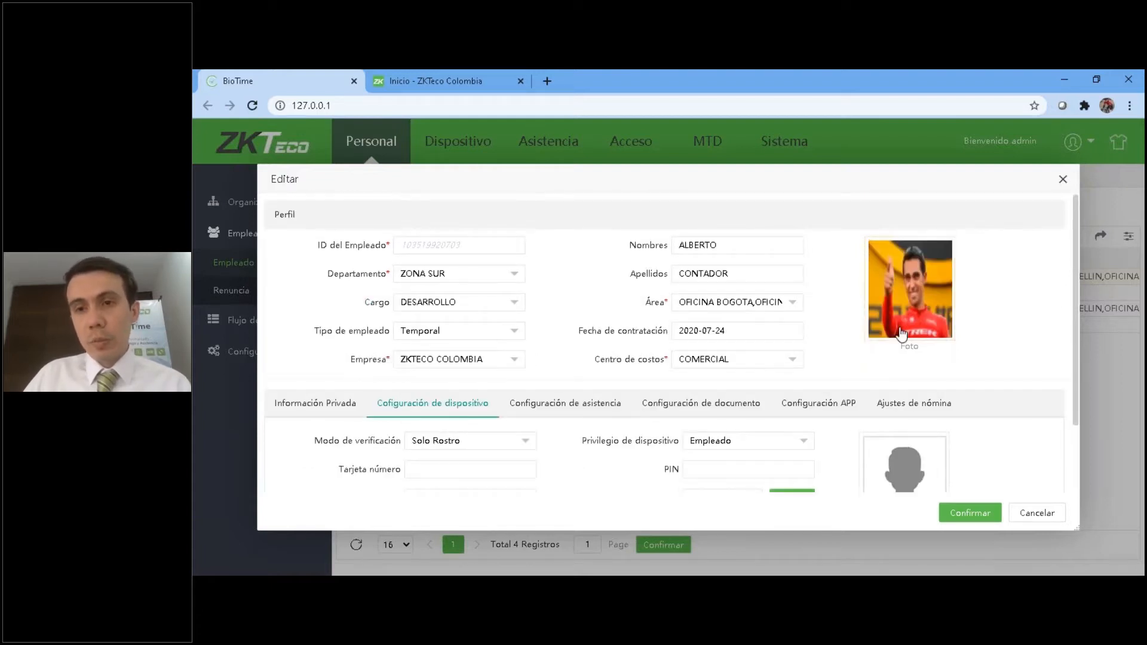
scroll(906, 412, down, 2)
scroll(940, 436, up, 2)
scroll(942, 435, down, 2)
scroll(949, 388, up, 2)
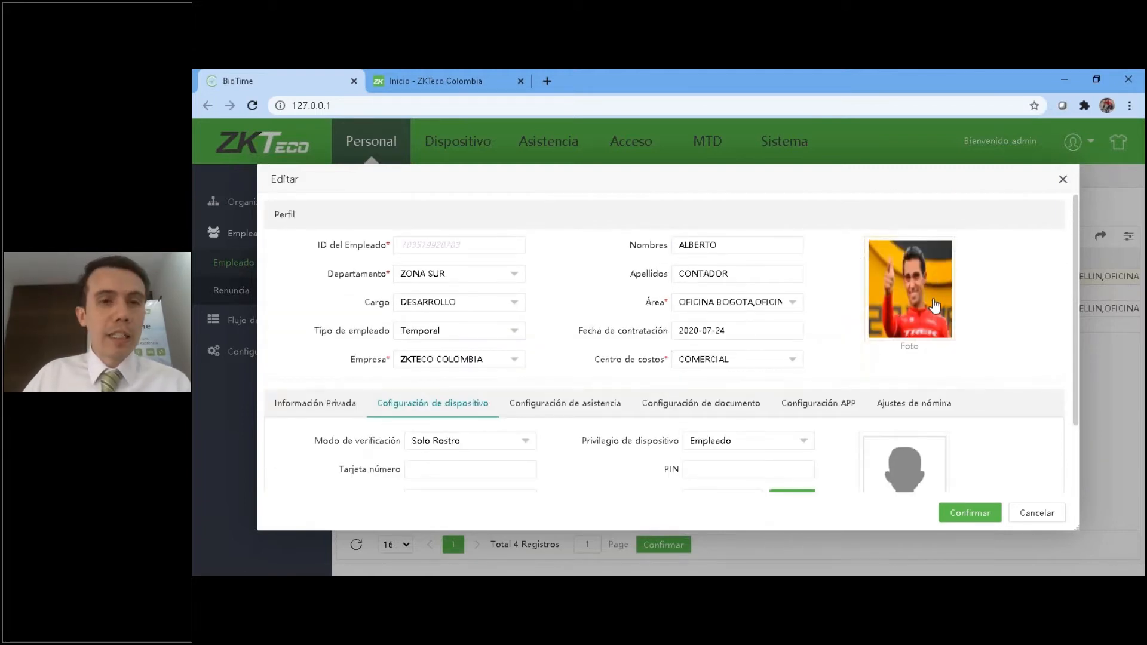
click(1035, 515)
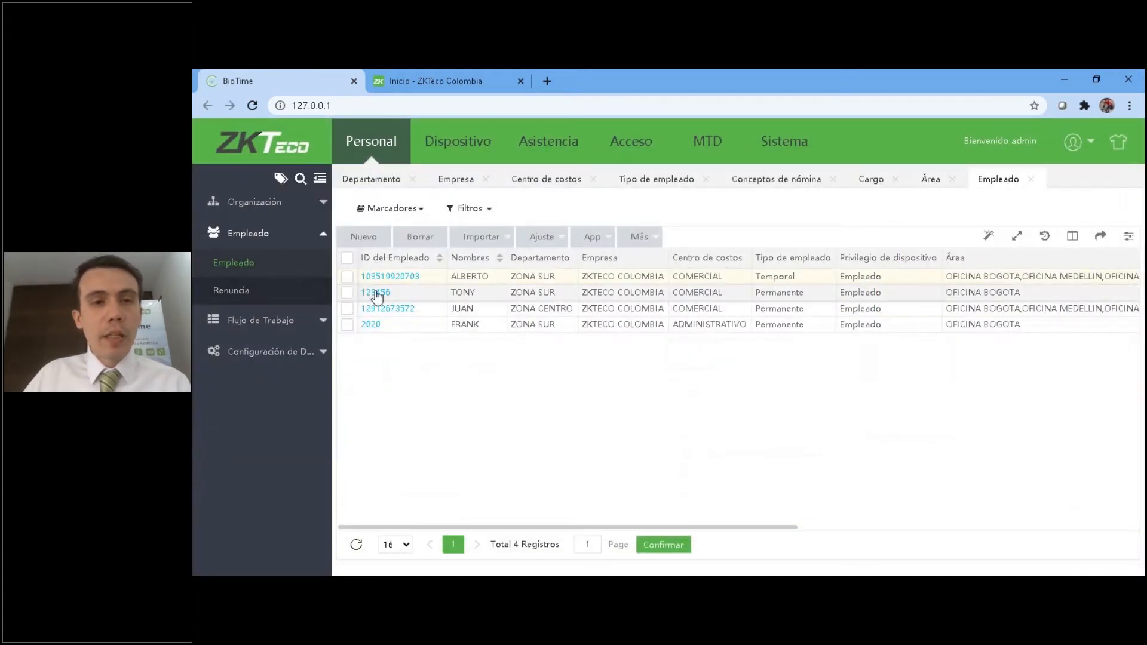
Open the second listed employee's device configuration, bring up the Bio-Photo file selection, and cancel it.
click(377, 293)
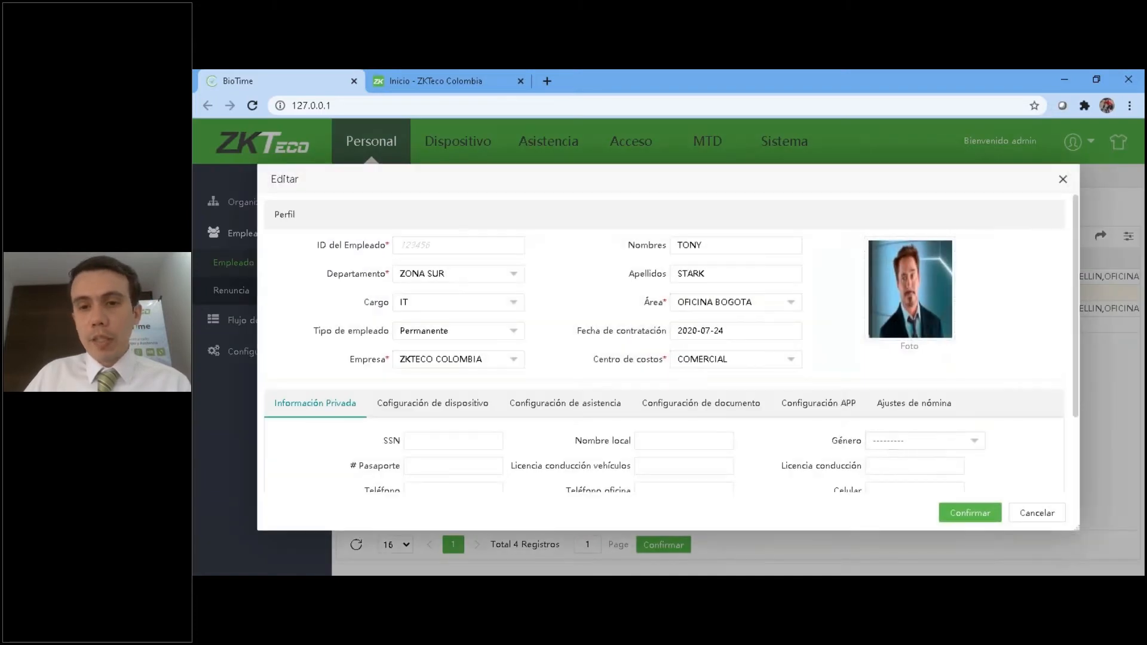
scroll(618, 323, down, 2)
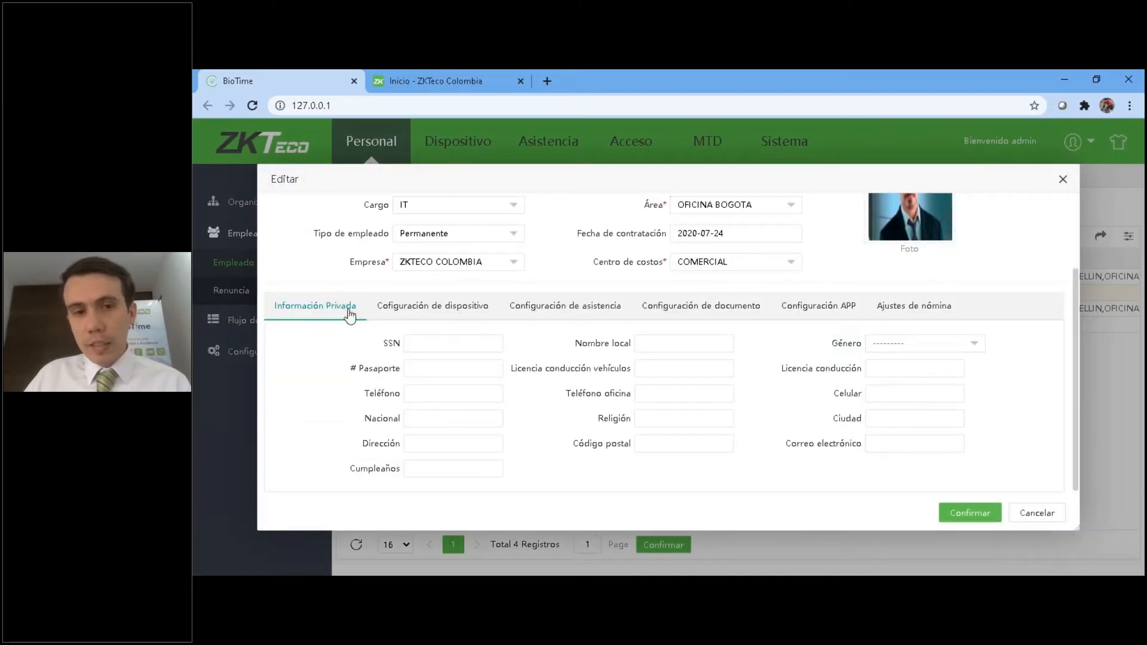
click(434, 311)
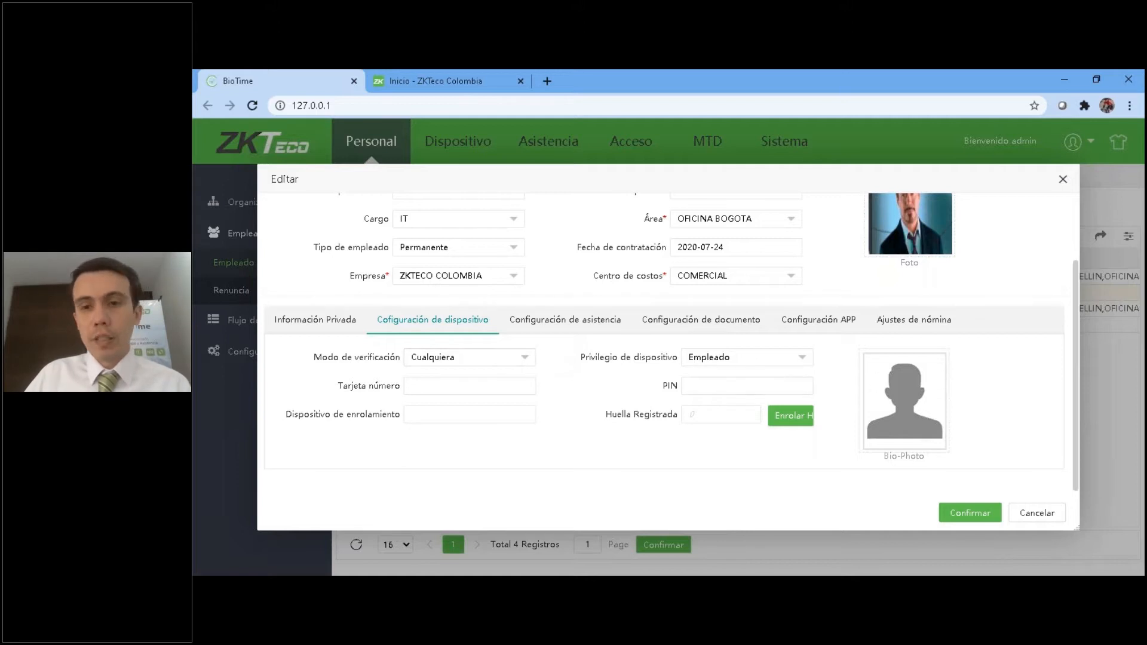
click(916, 374)
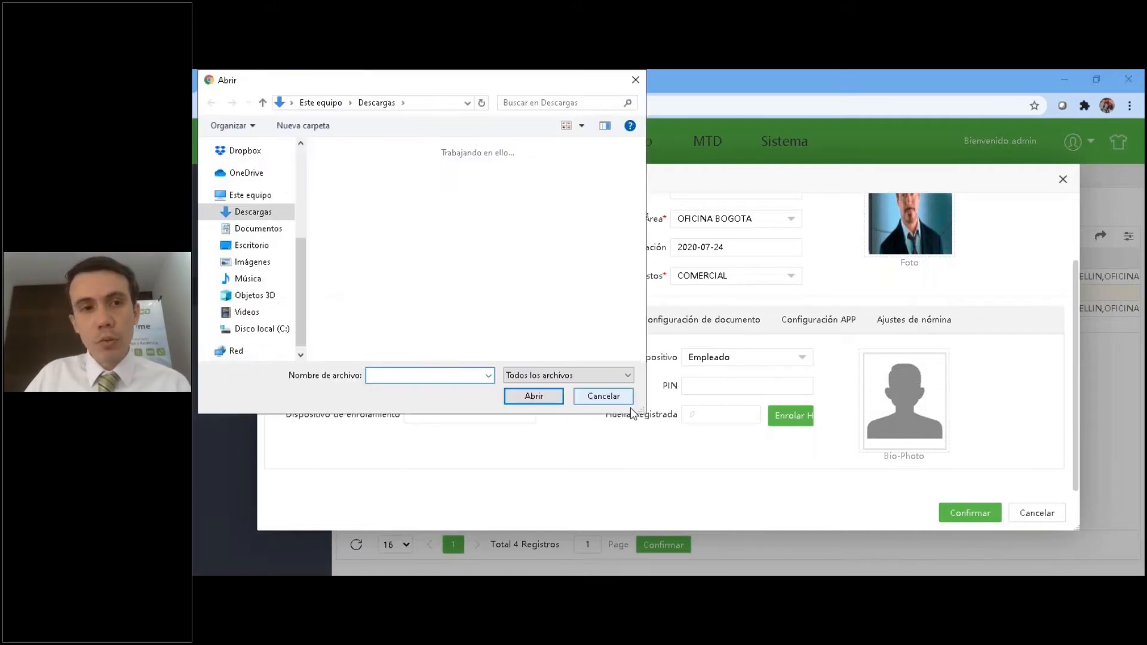
click(600, 397)
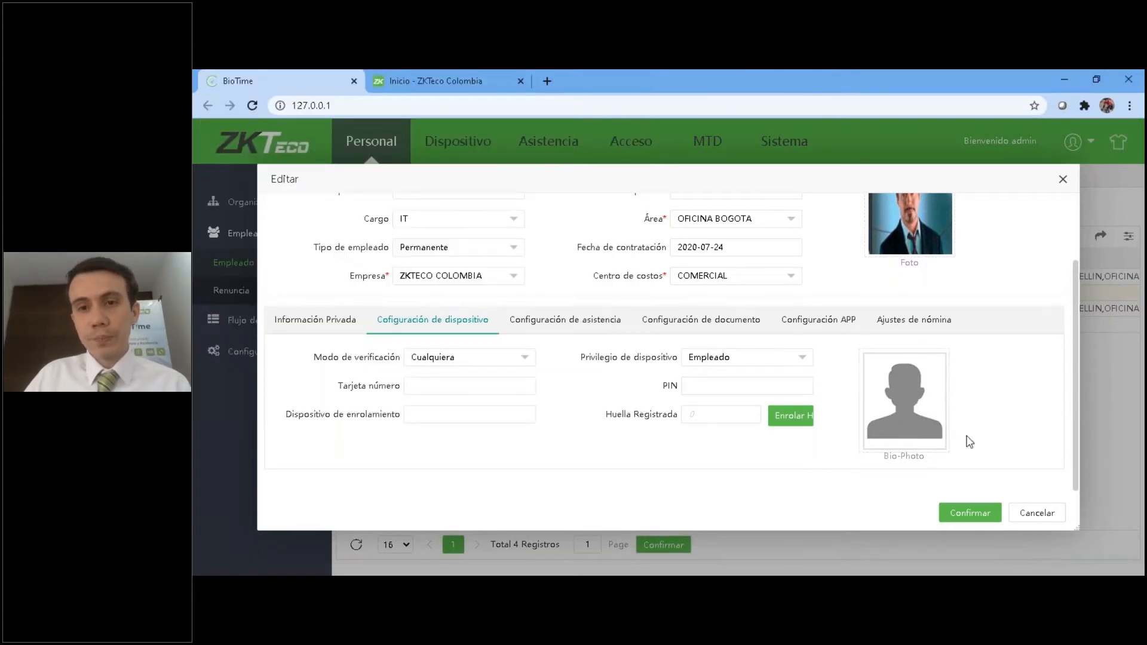
Show the employee's attendance configuration, try Deshabilitado as the employee status, and restore it to Habilitado.
click(590, 328)
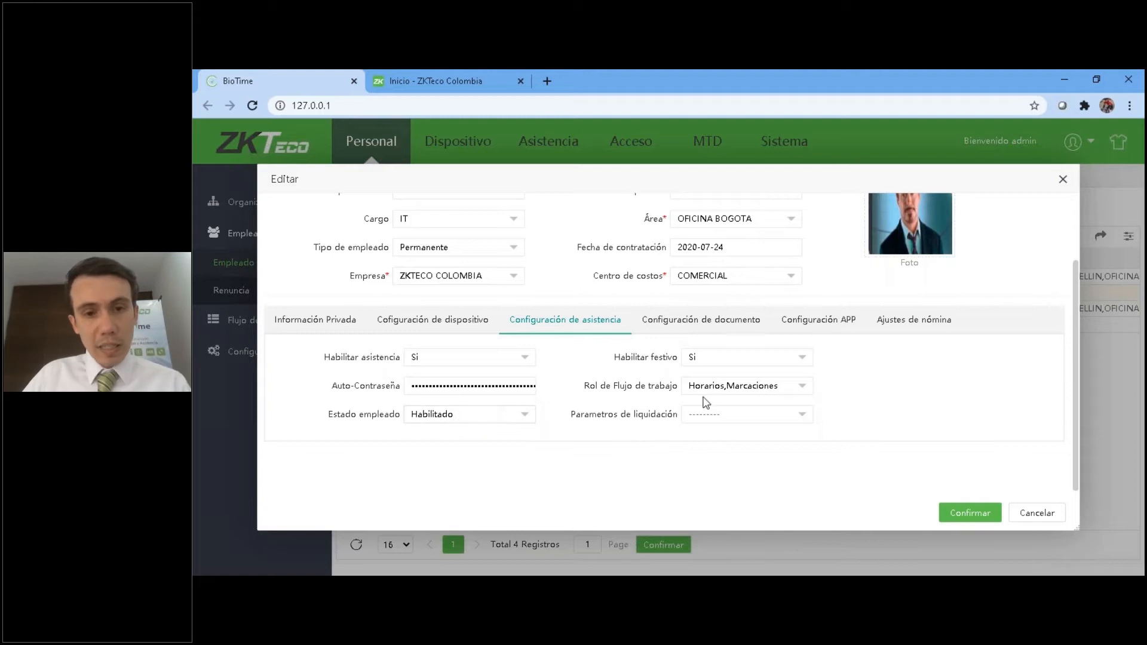
click(440, 419)
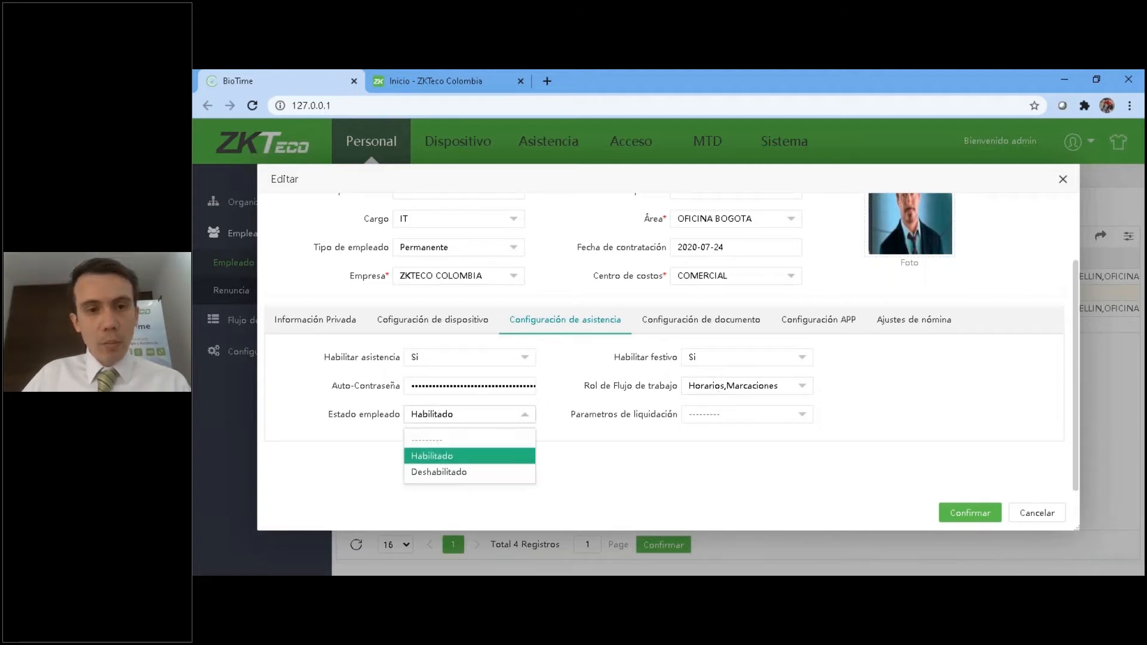
click(435, 472)
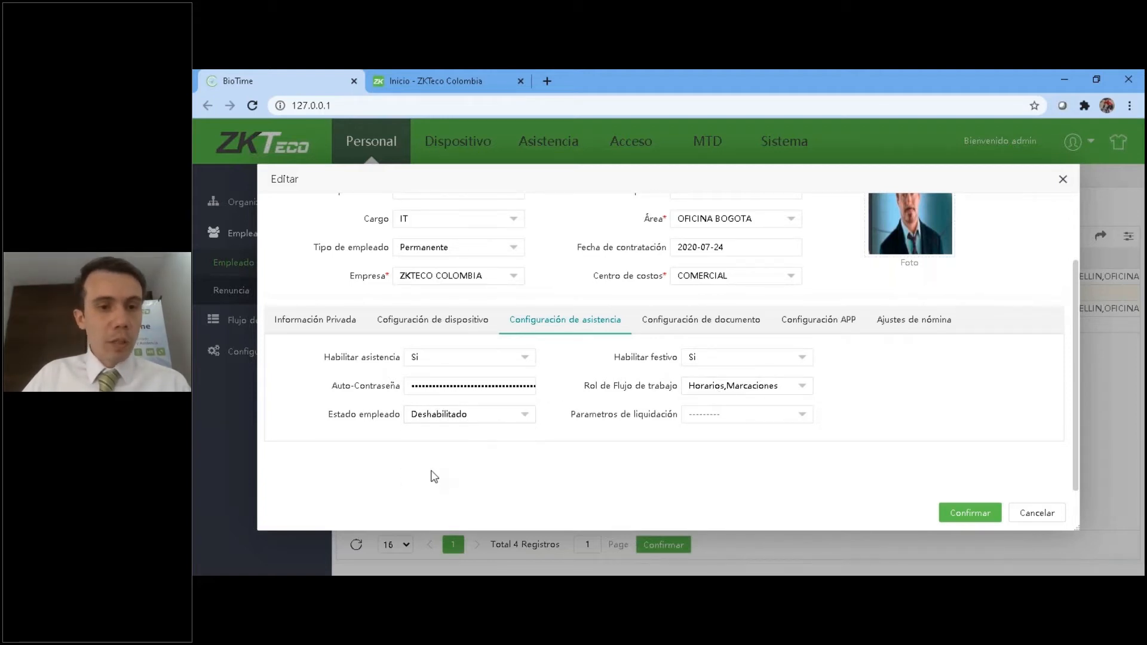
click(495, 419)
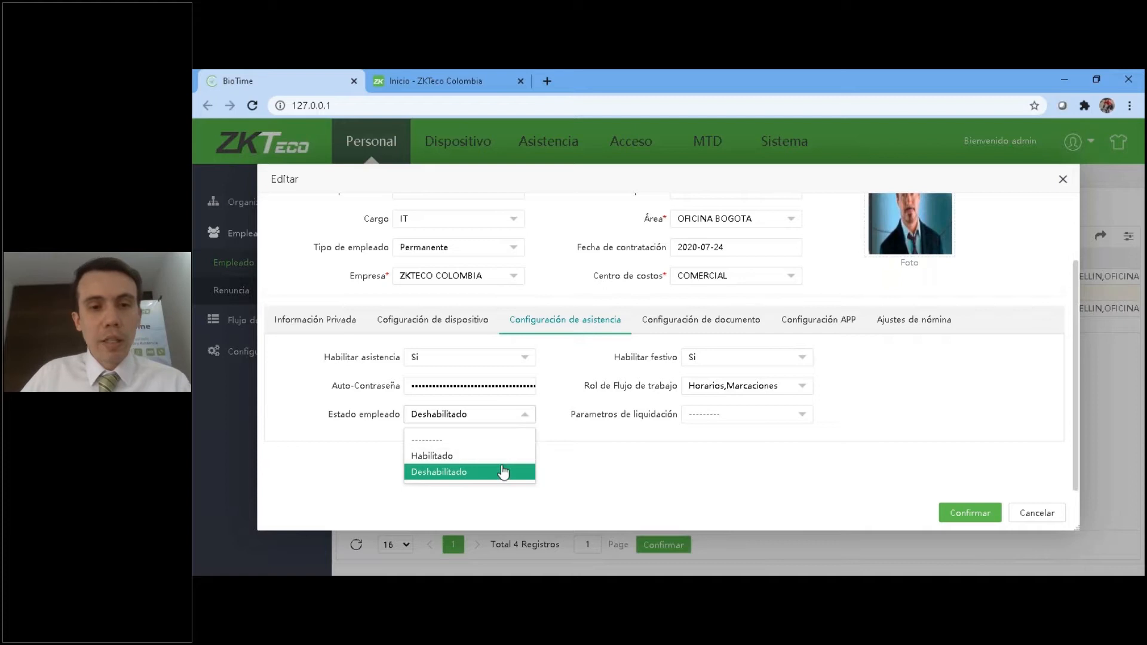
click(471, 457)
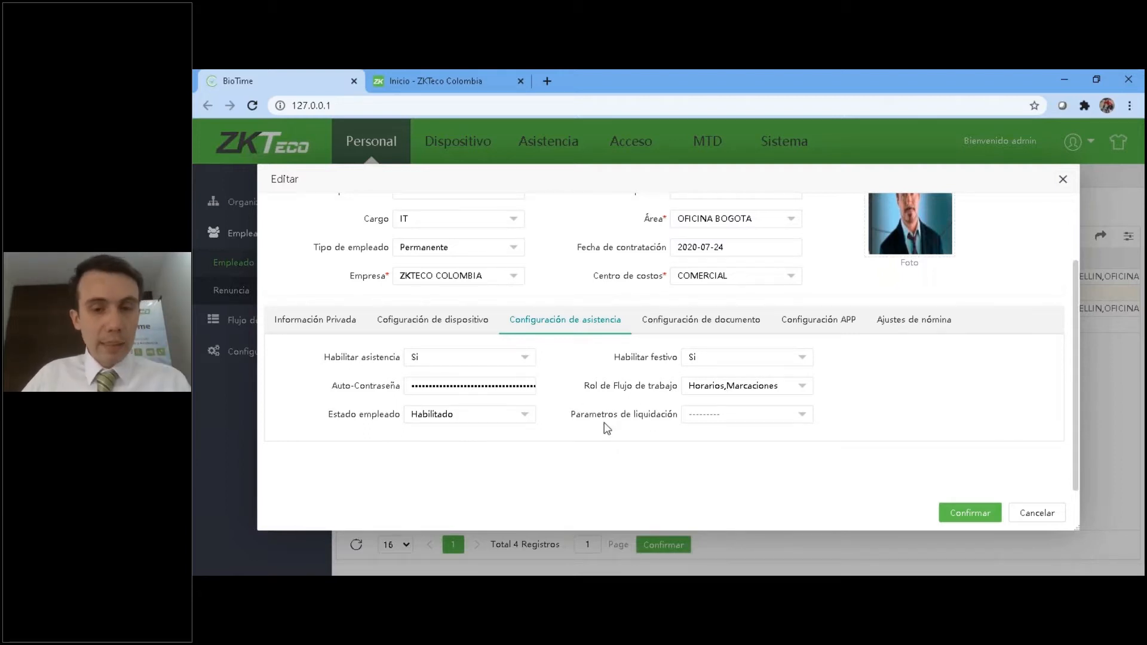
Examine the options available for Parametros de liquidación in the employee's attendance configuration, leaving the field blank.
click(717, 416)
click(861, 422)
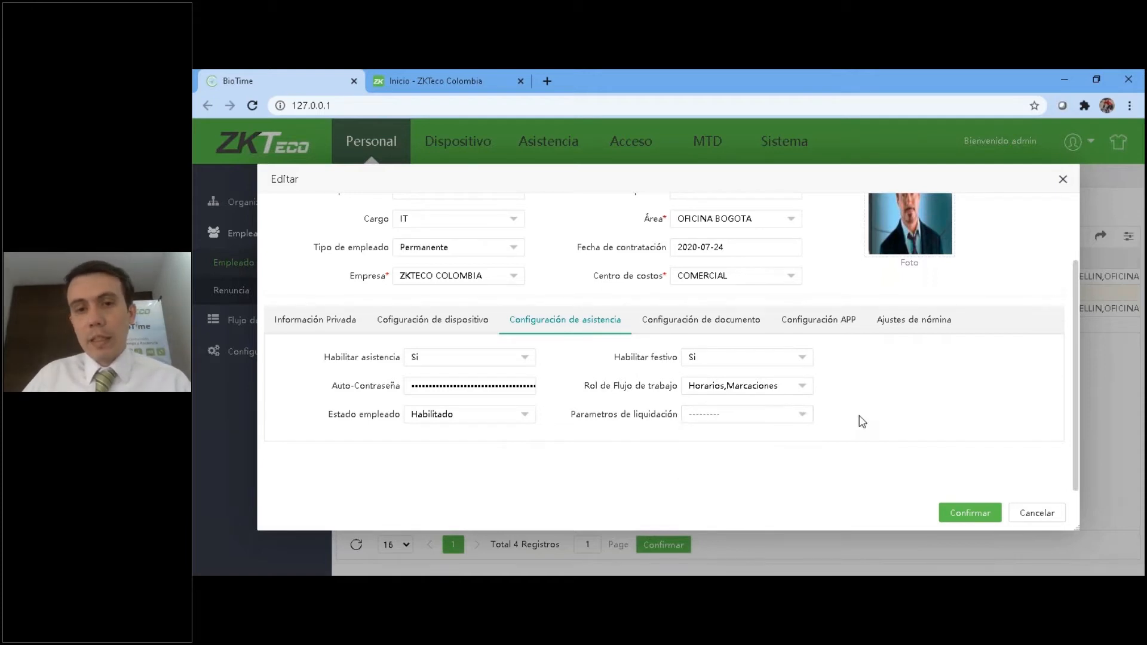
click(735, 416)
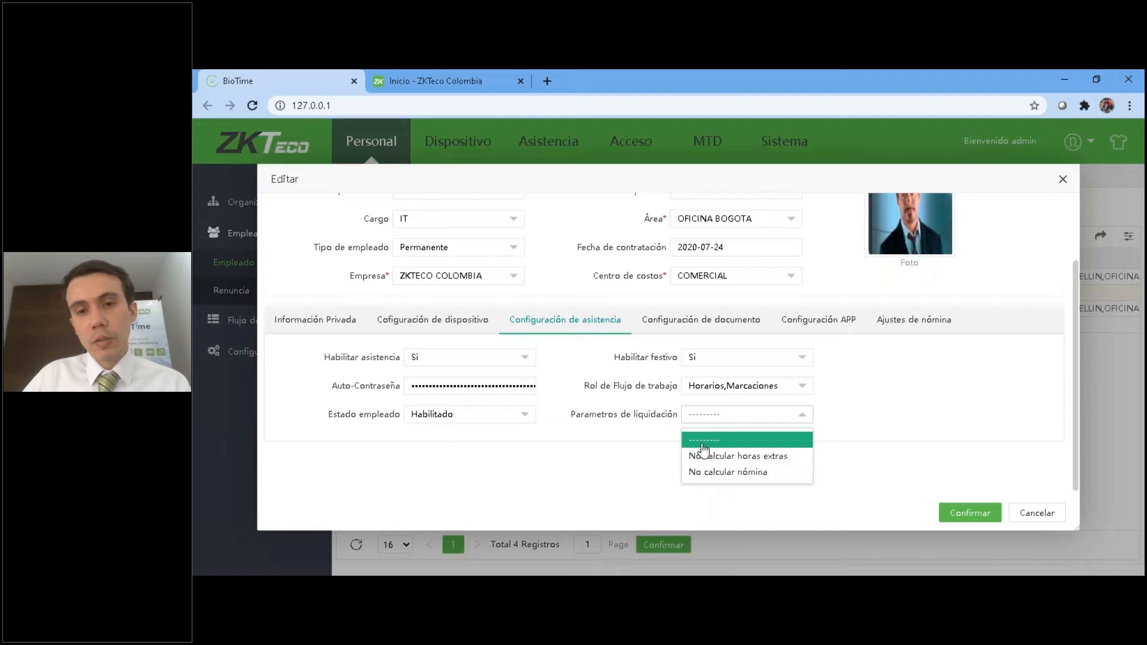
click(604, 434)
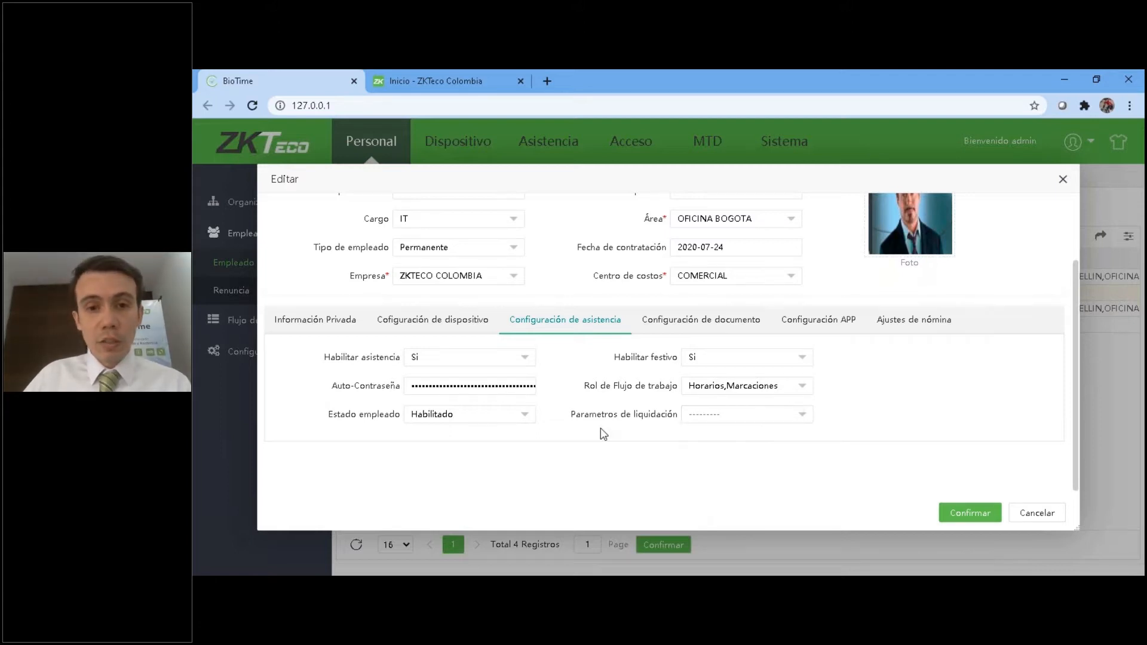
click(727, 418)
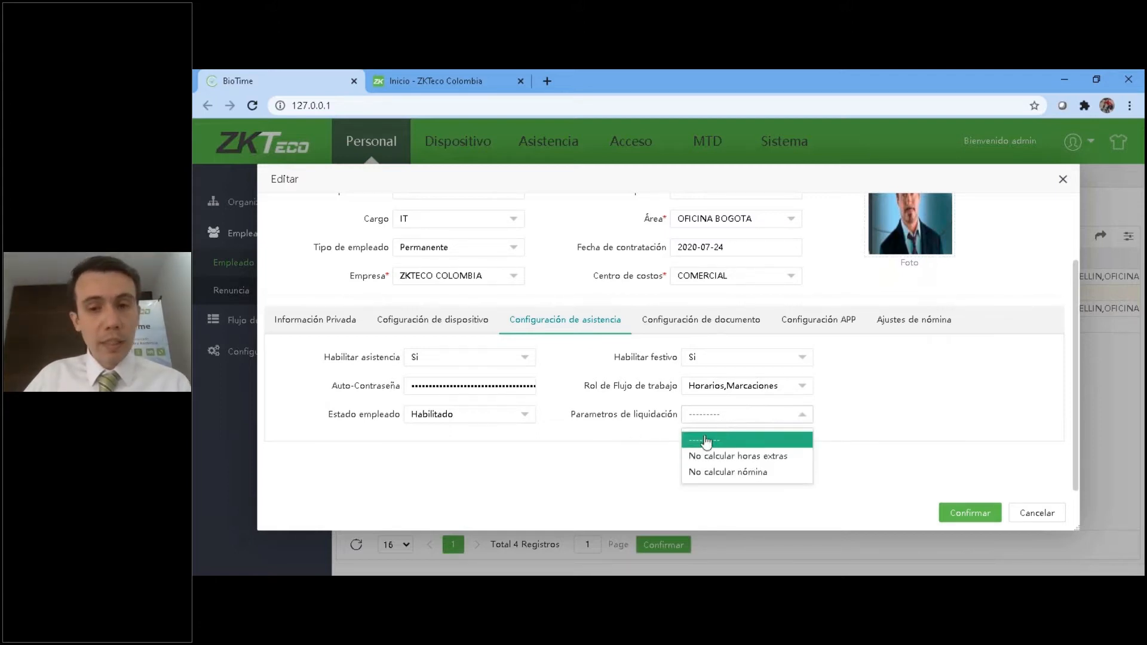
click(712, 440)
Try No calcular nómina and No calcular horas extras in turn as the employee's Parametros de liquidación.
click(719, 419)
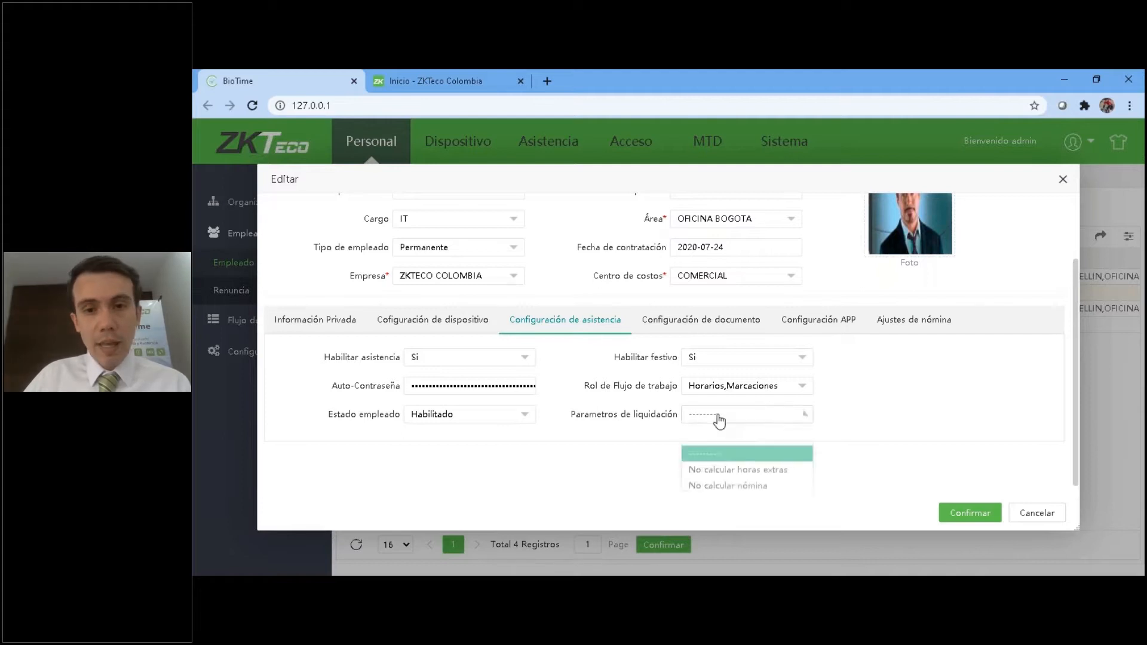
click(723, 473)
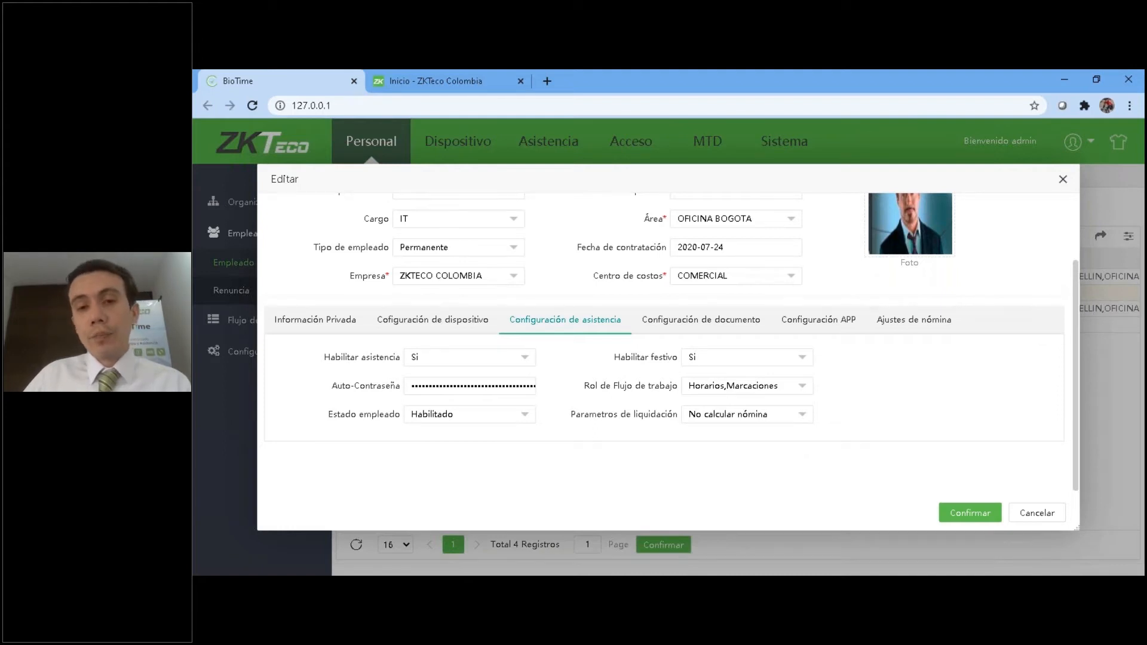
click(745, 419)
click(740, 457)
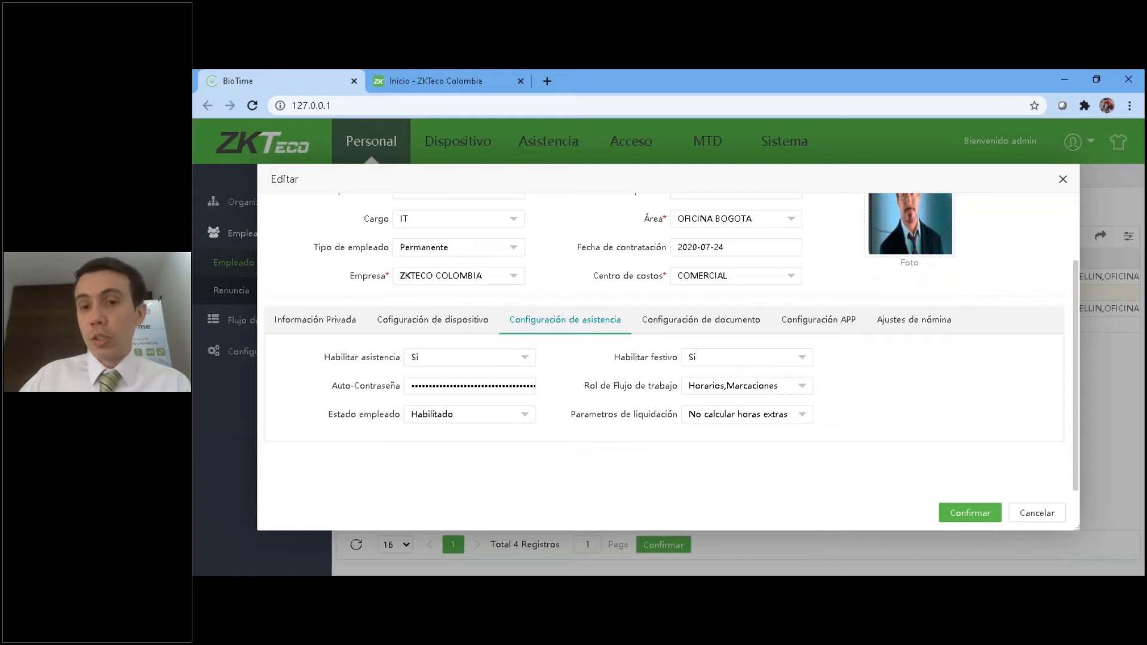
Set the employee's Parametros de liquidación to No calcular nómina.
click(748, 416)
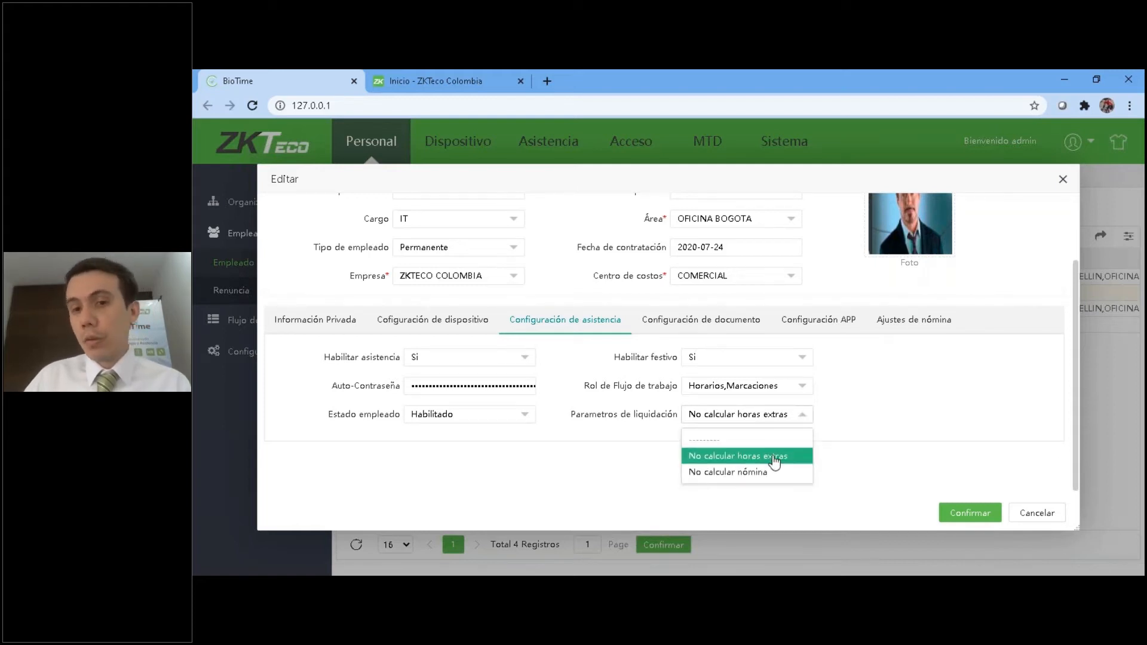
click(748, 473)
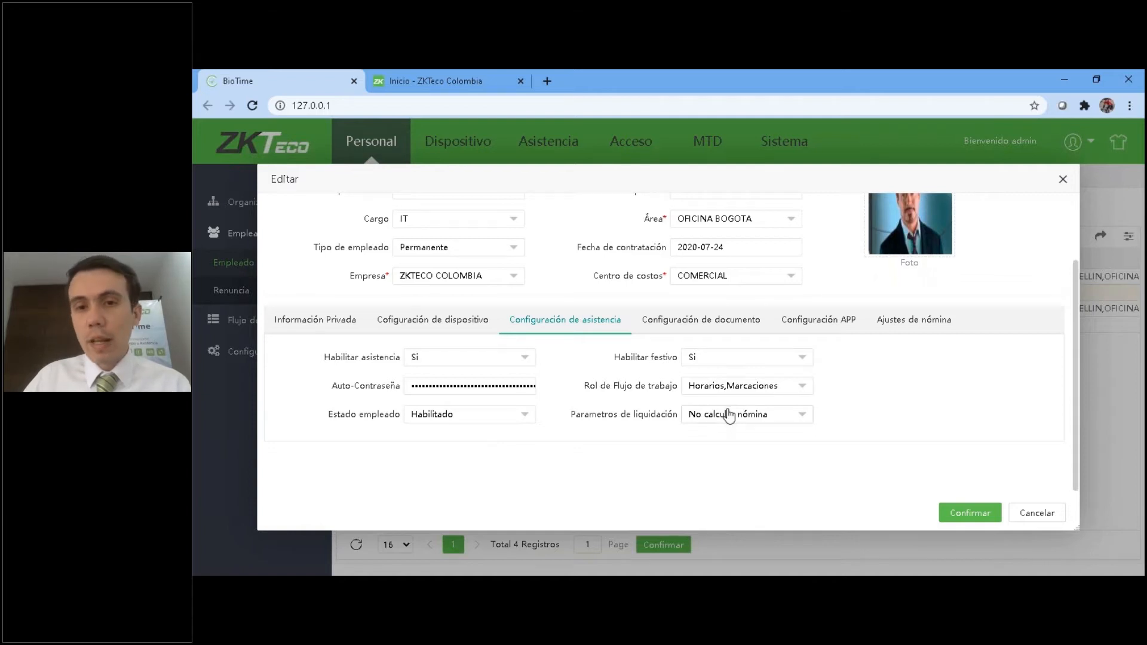
click(748, 418)
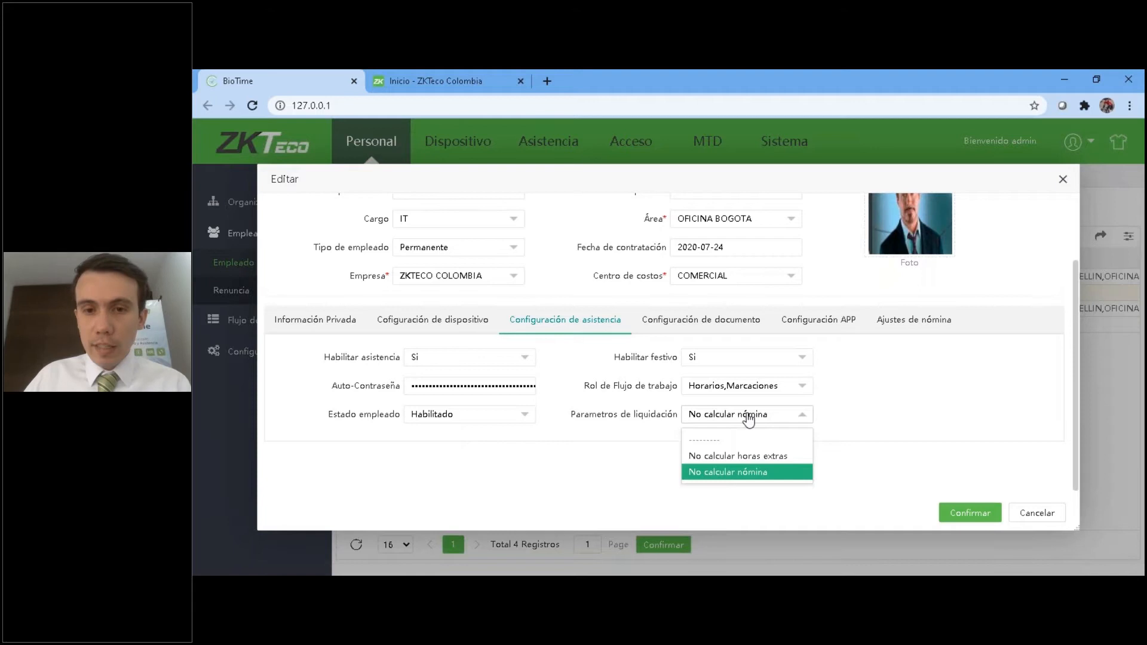
click(744, 473)
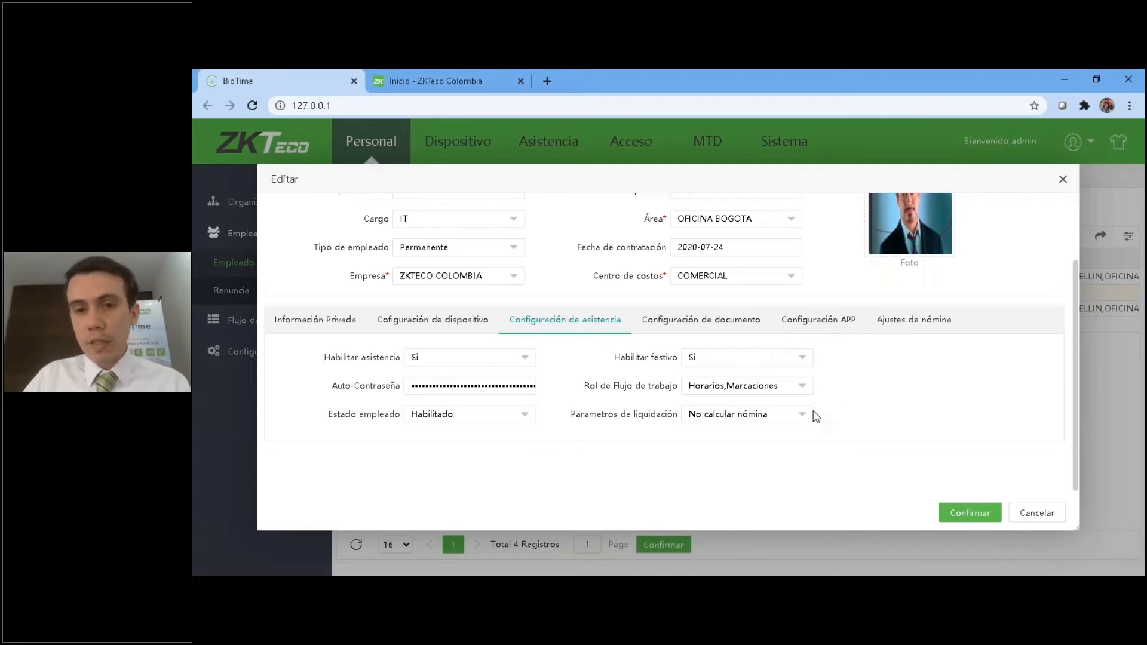
click(764, 421)
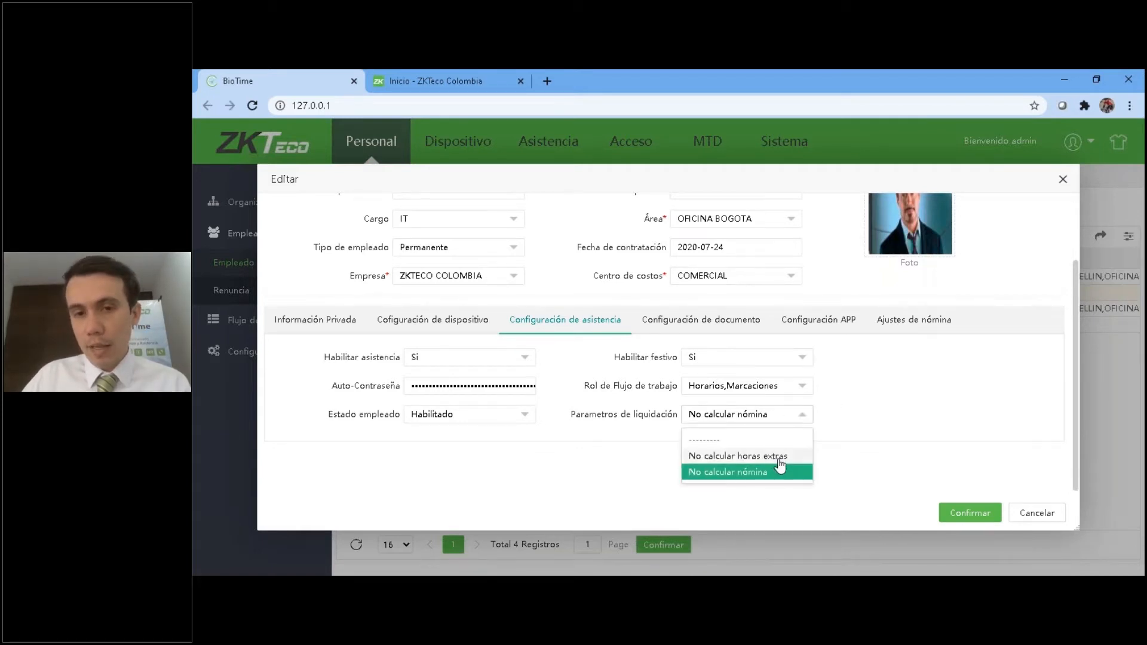
click(526, 461)
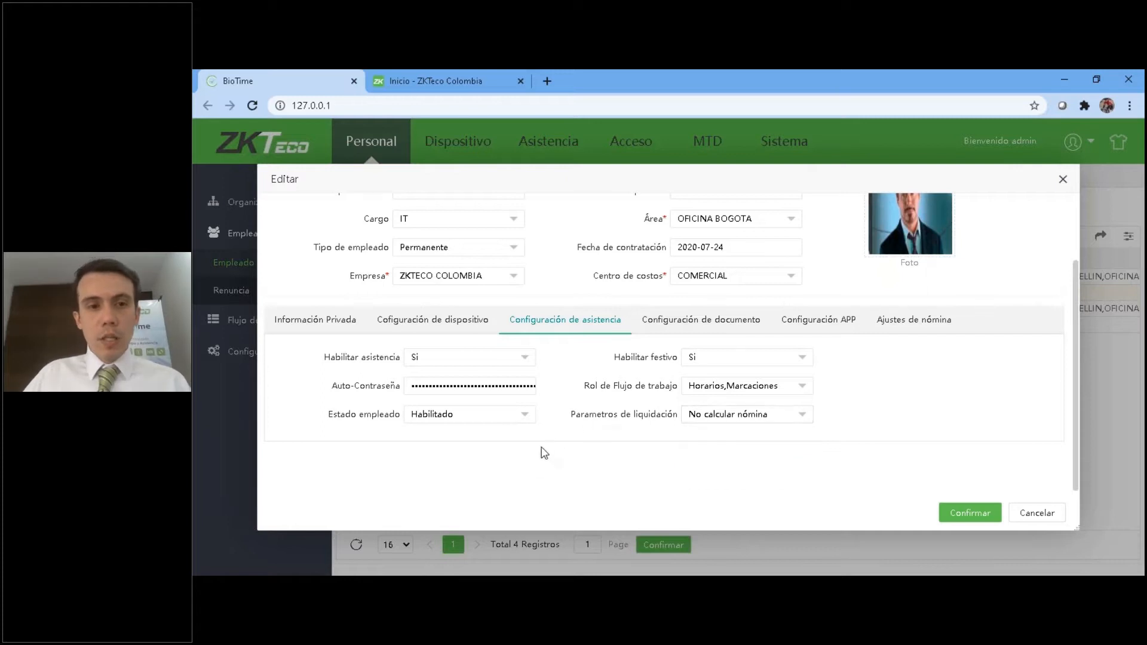
Start a new entry in the employee's document configuration, choose SOAT as the document, and check the expiration date calendar.
click(736, 320)
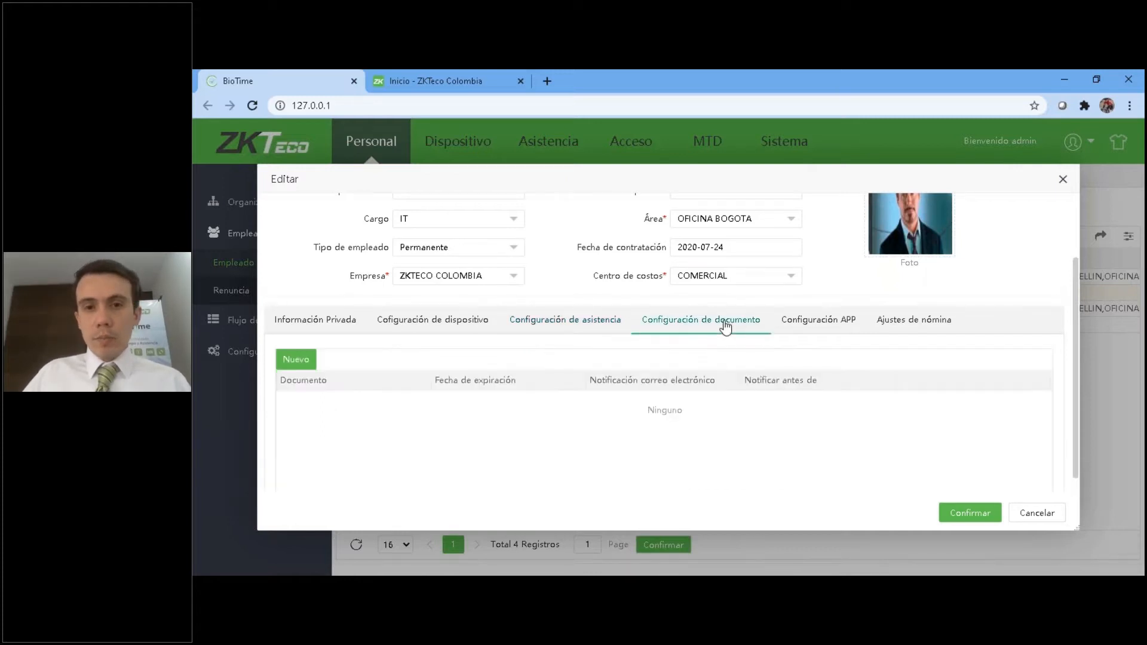
click(305, 360)
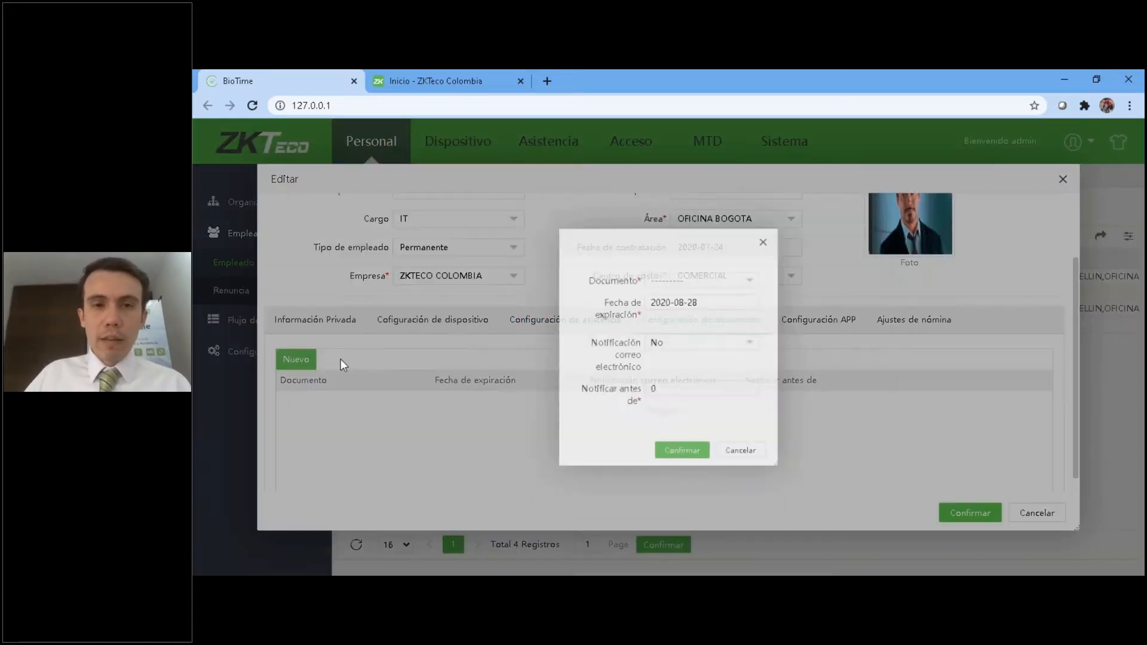
click(701, 271)
click(660, 310)
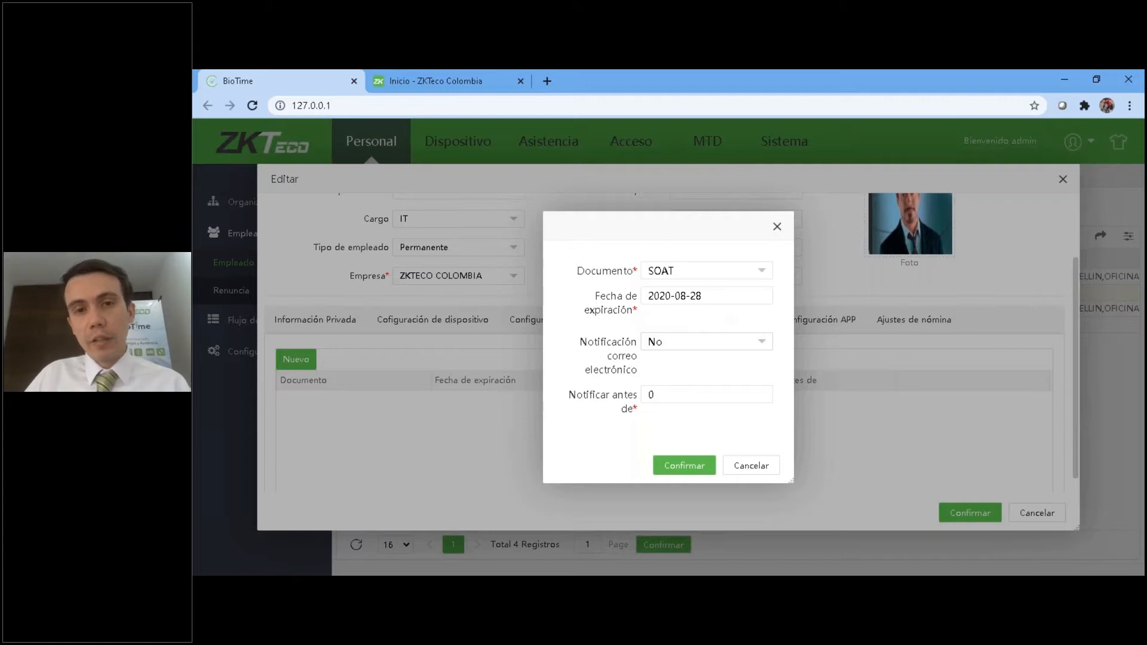
click(680, 297)
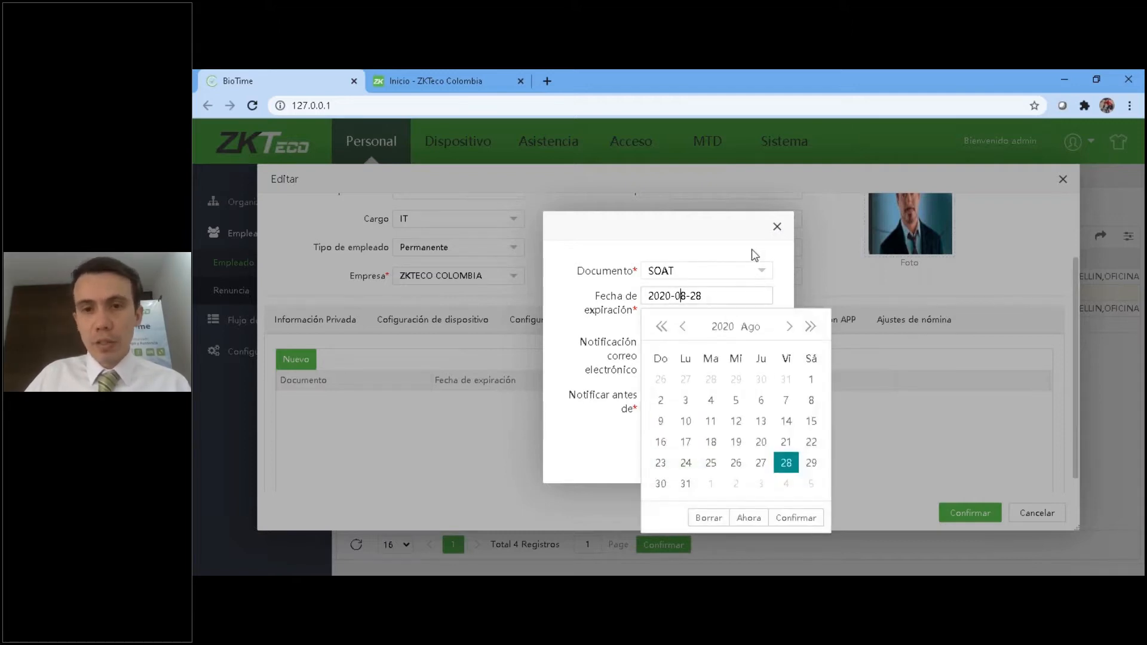
click(732, 251)
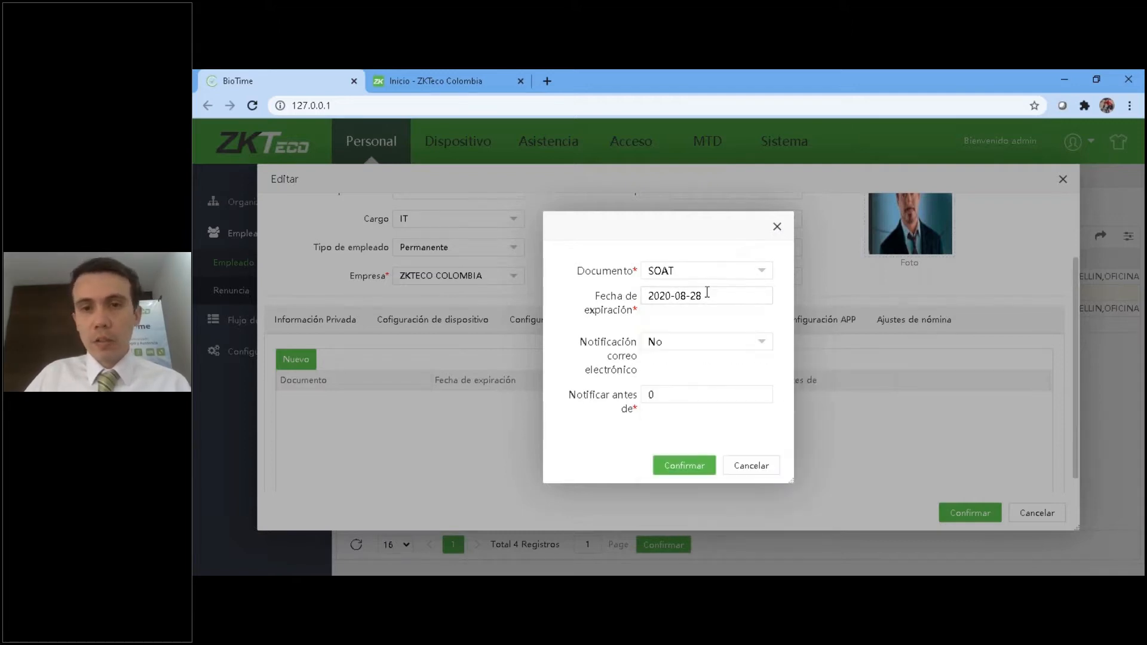
Try email notification Sí with Notificar antes de set to 1 for the SOAT document, and cancel the entry.
click(677, 345)
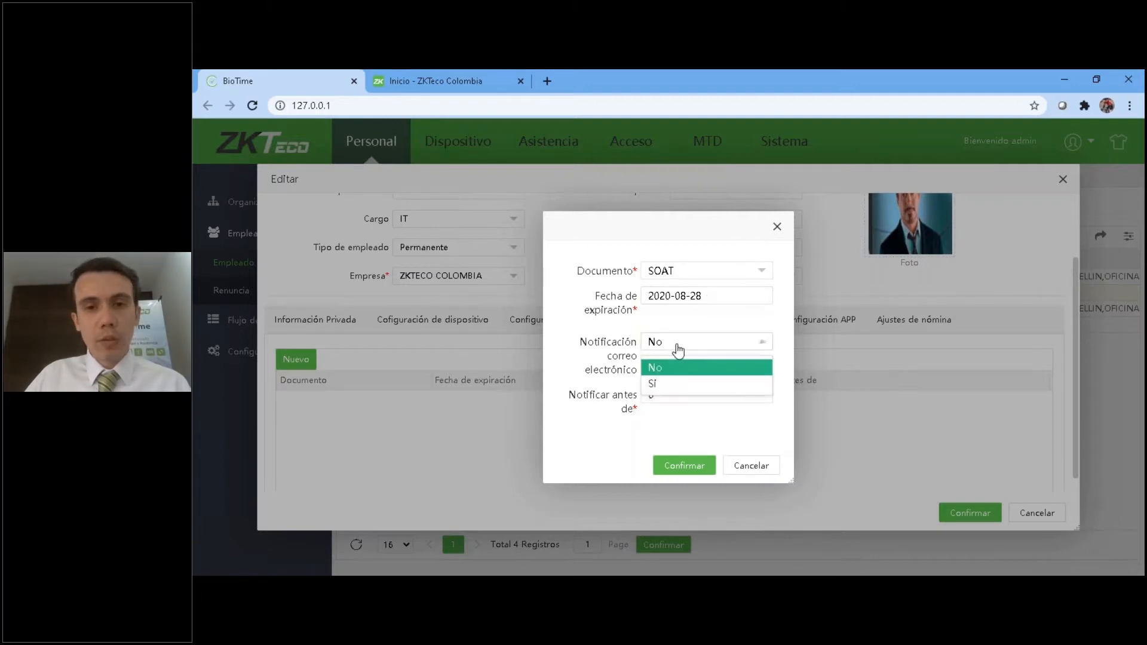
click(654, 382)
click(664, 395)
double_click(651, 394)
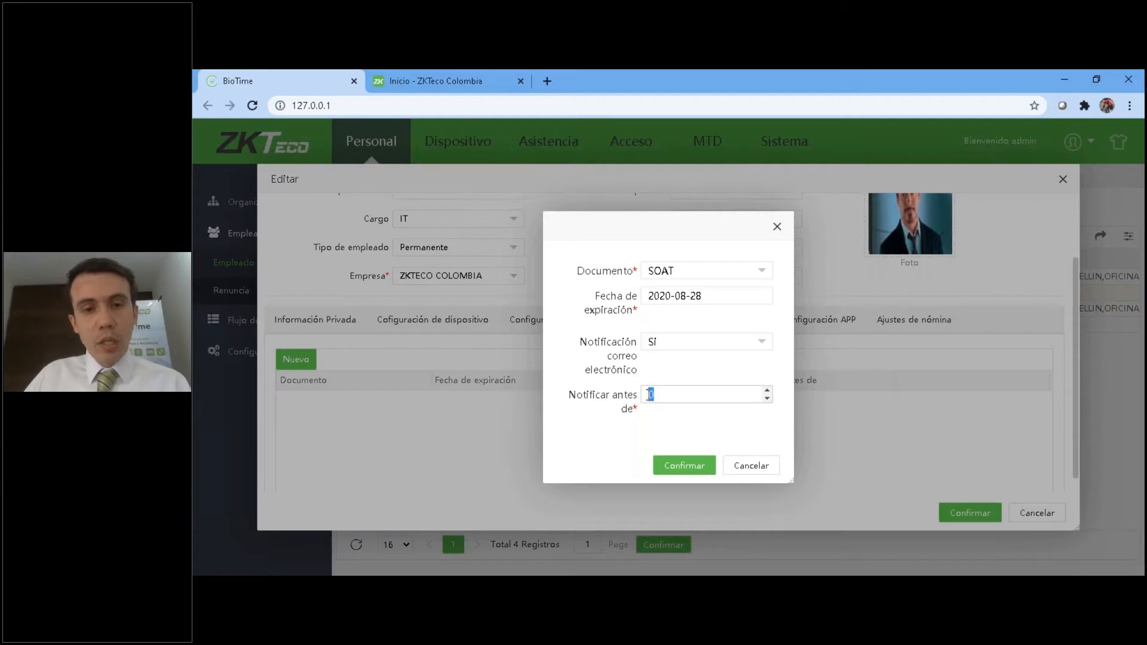
text(1)
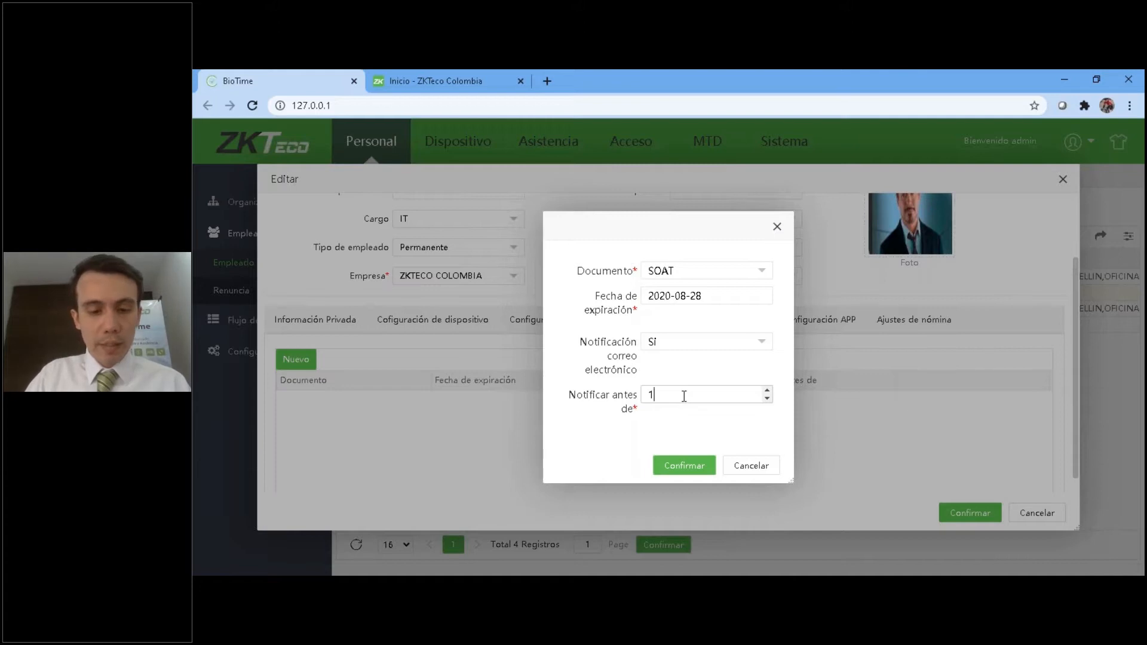
click(762, 464)
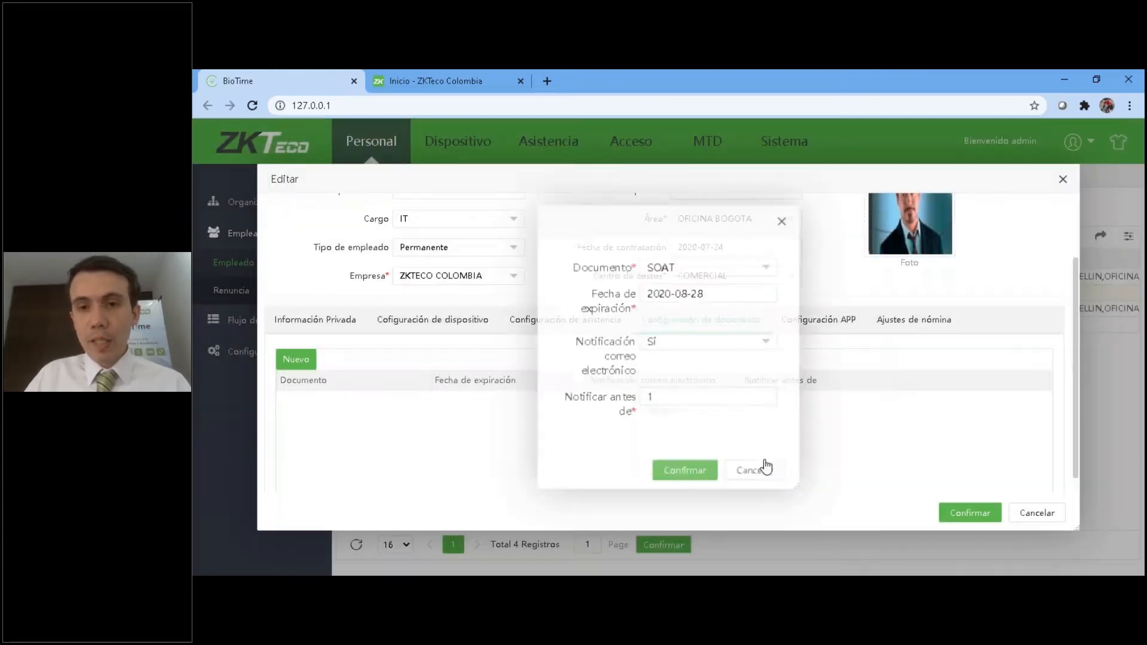
Show the employee's app configuration, try Habilitar as Estado APP, and return it to Deshabilitar.
click(816, 321)
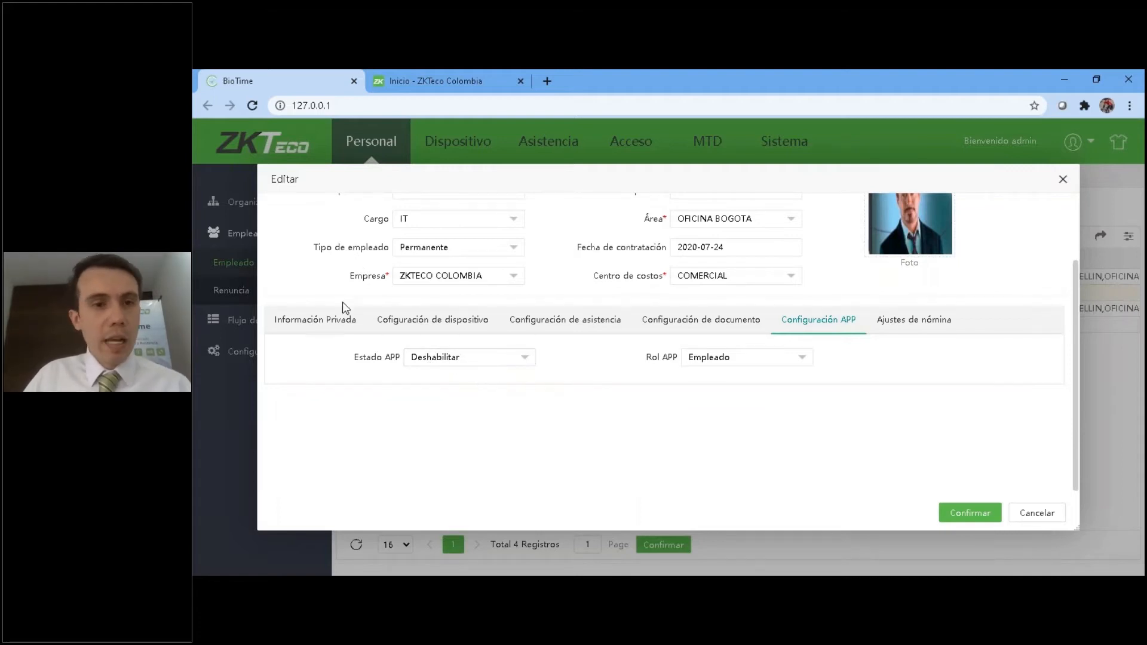
scroll(342, 302, up, 2)
scroll(438, 448, down, 1)
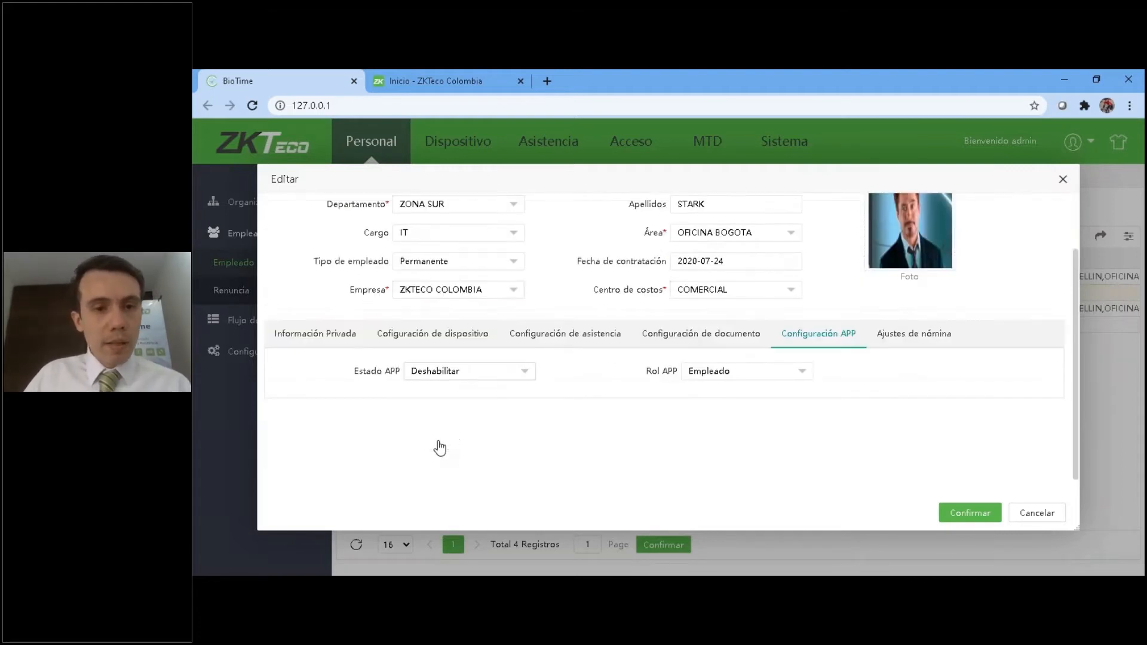
click(476, 379)
click(440, 409)
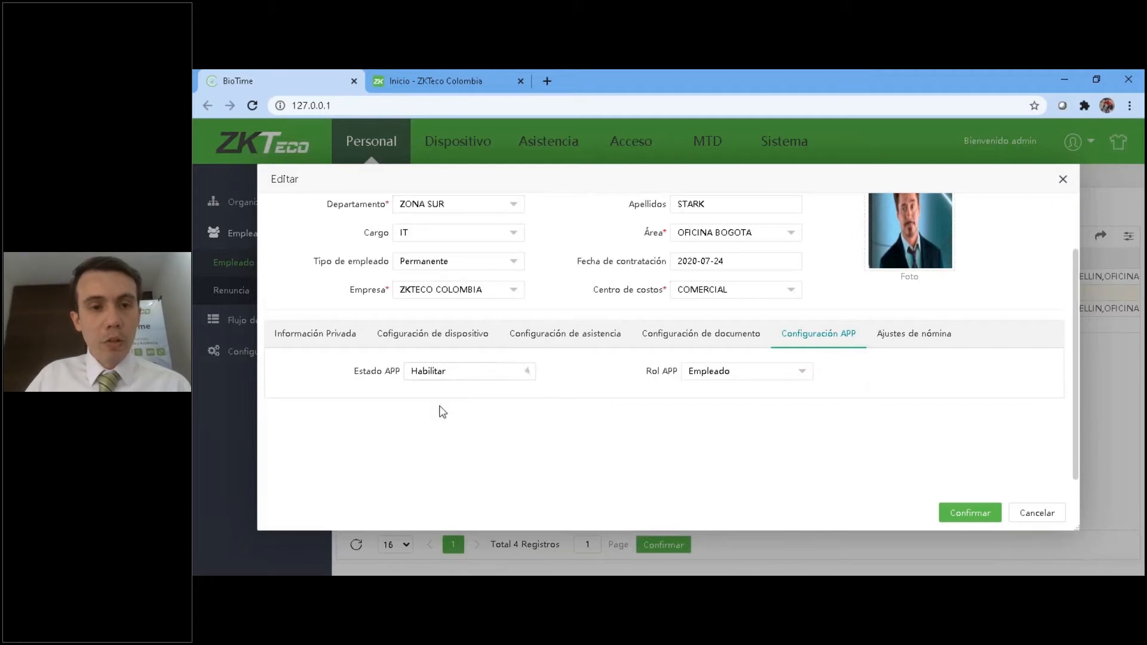
click(454, 374)
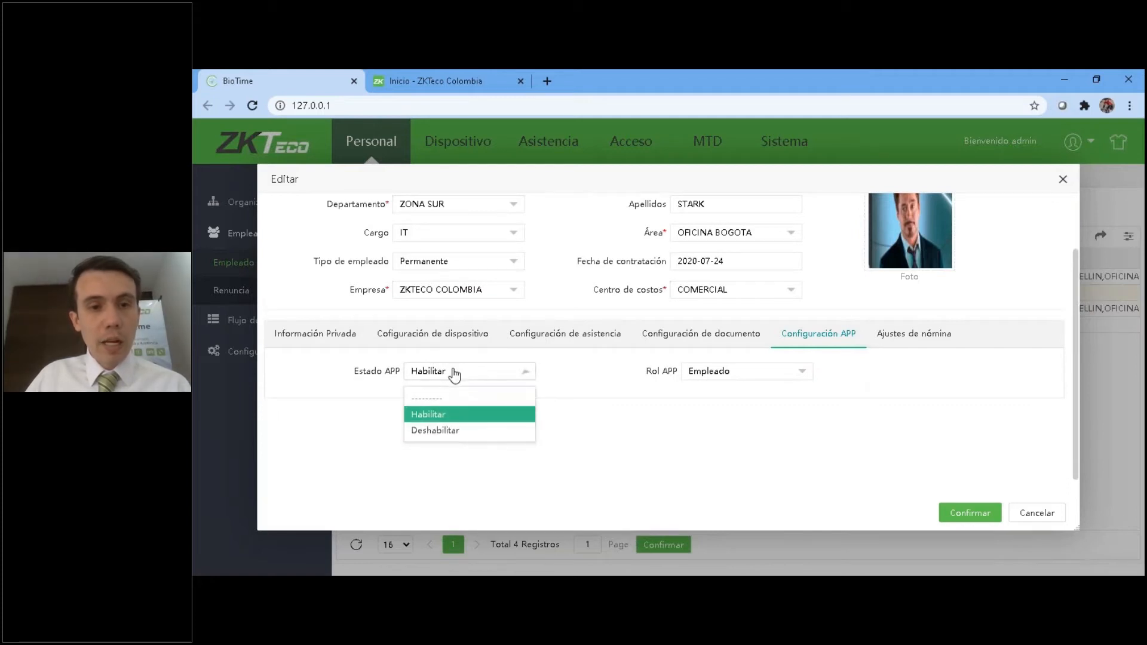
click(445, 427)
Choose the administrator role as the employee's Rol APP.
click(725, 374)
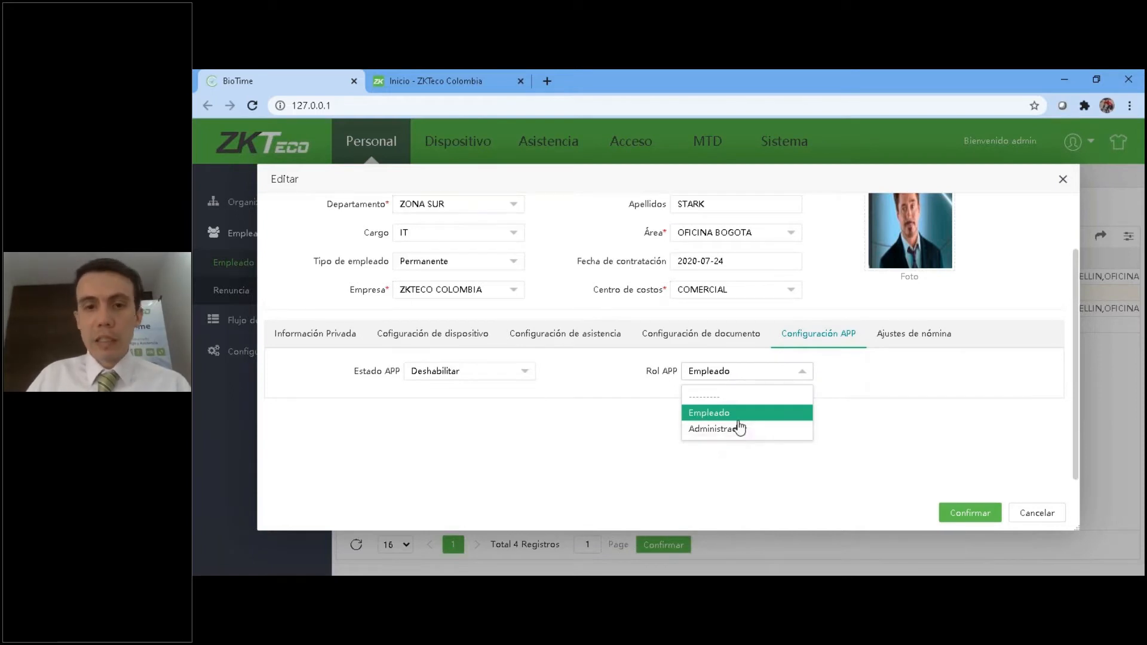
click(784, 435)
Enter 1 as the Código de nómina in the employee's payroll settings.
click(928, 342)
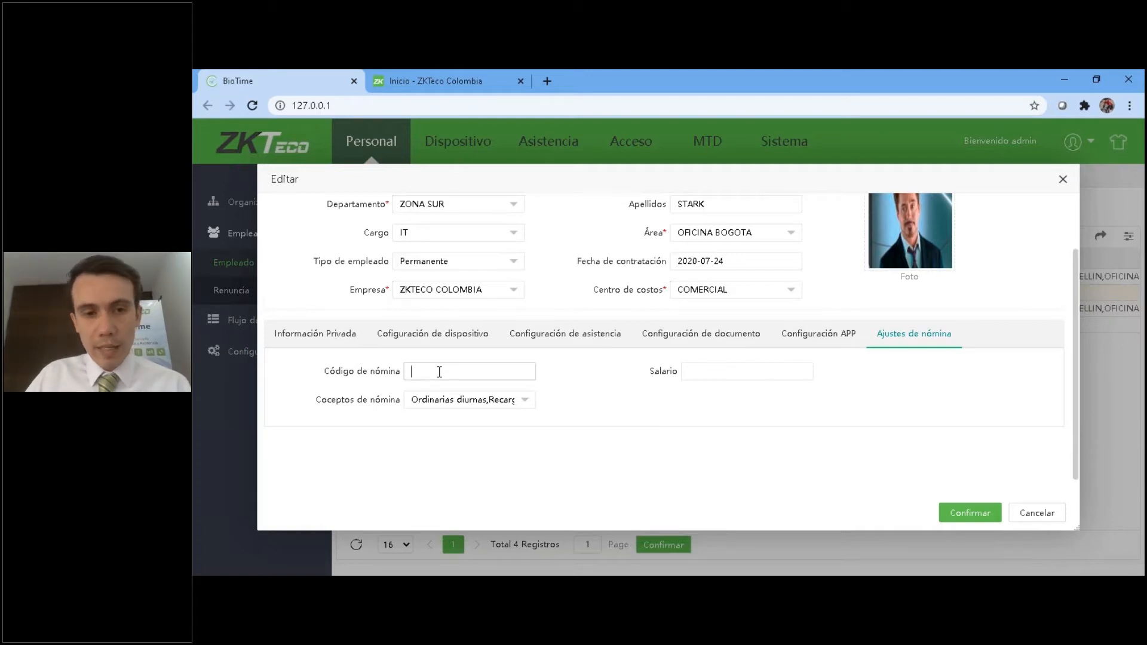
scroll(456, 430, up, 1)
scroll(449, 448, down, 2)
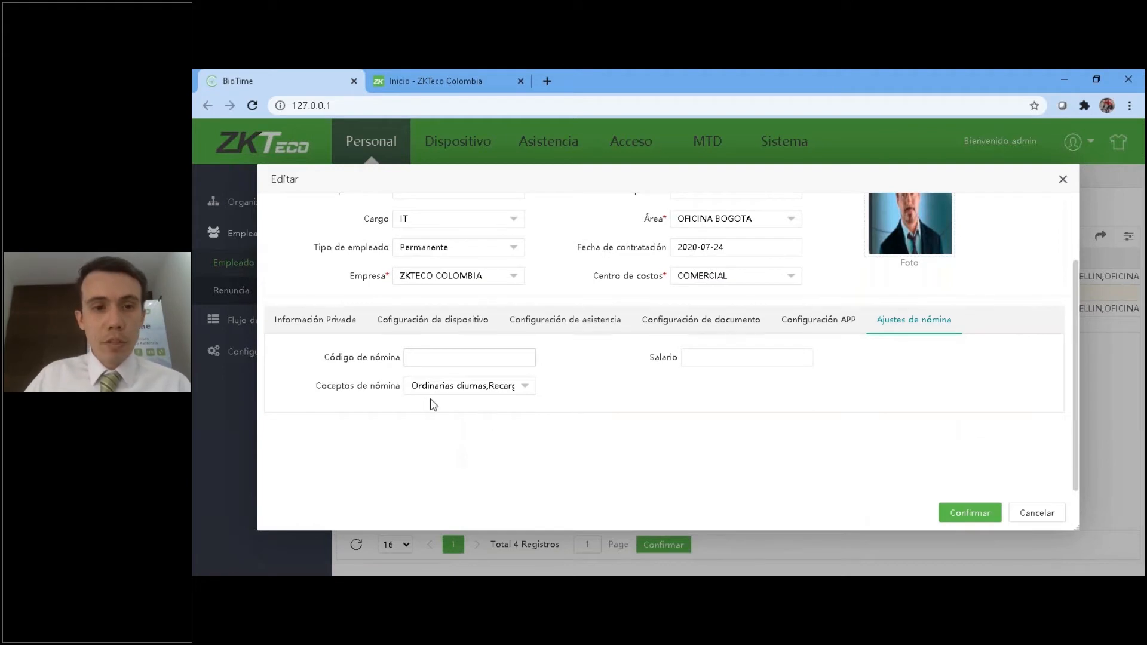
text(1)
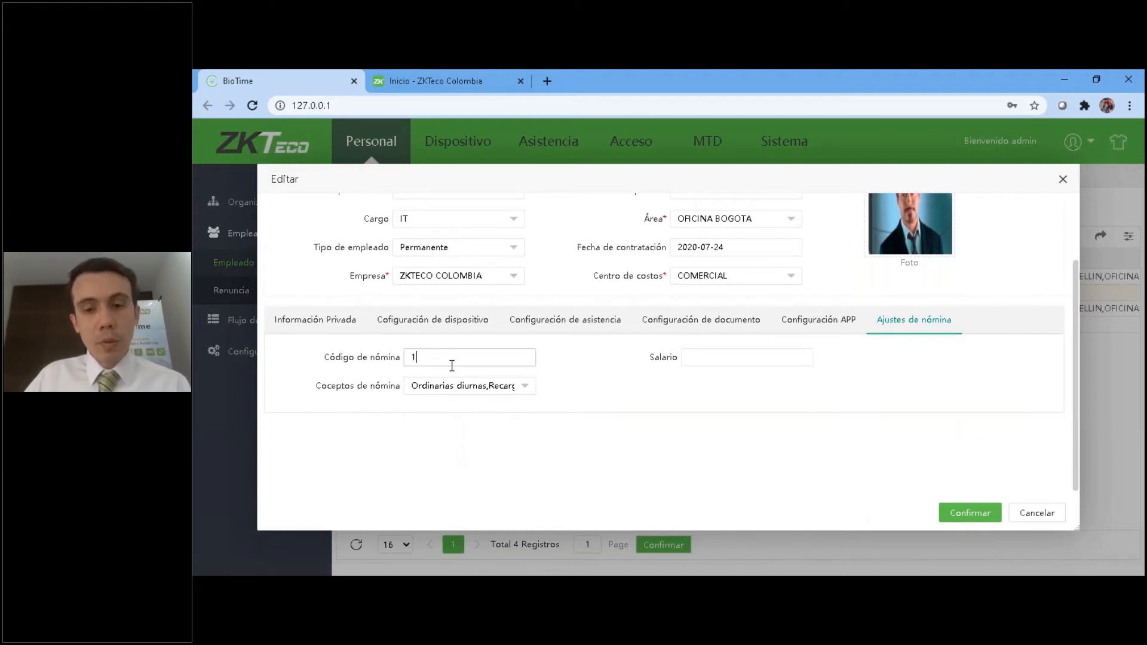
text(88726262)
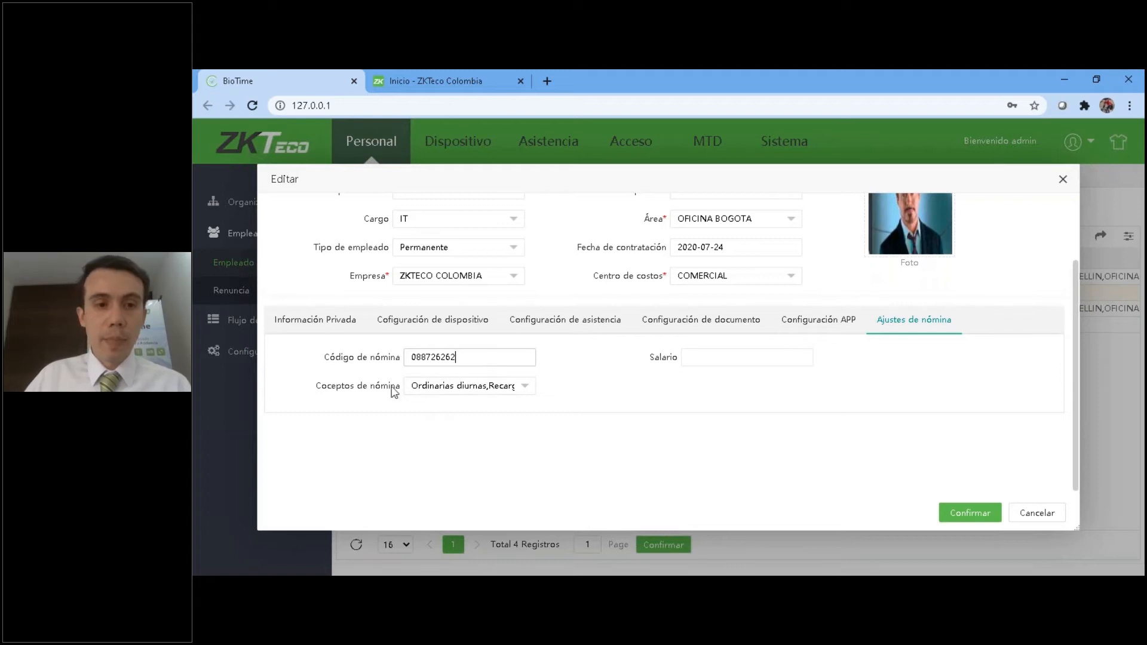
Enter a payroll code in the employee's Código de nómina and review the available payroll concepts.
click(446, 389)
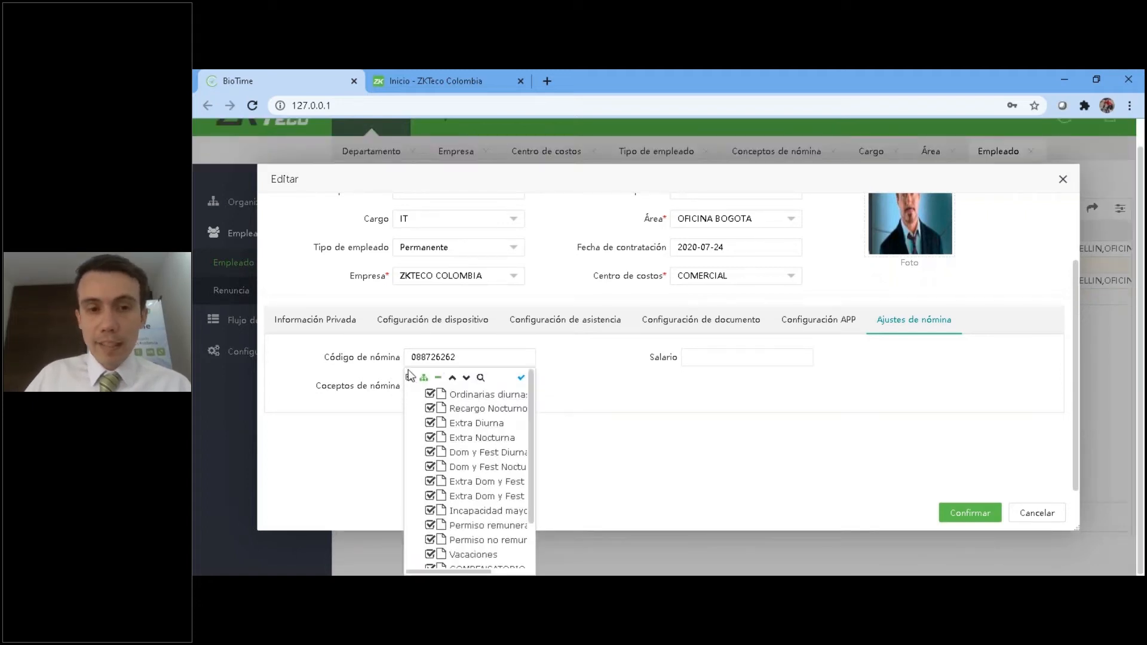
scroll(460, 537, down, 3)
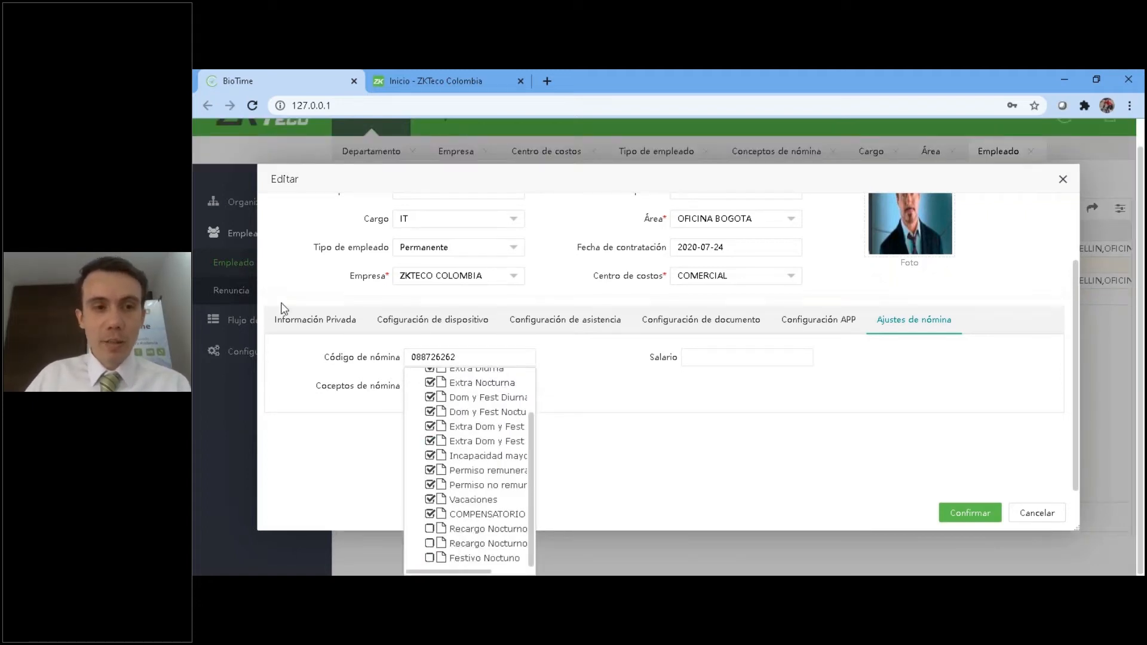
scroll(399, 436, up, 2)
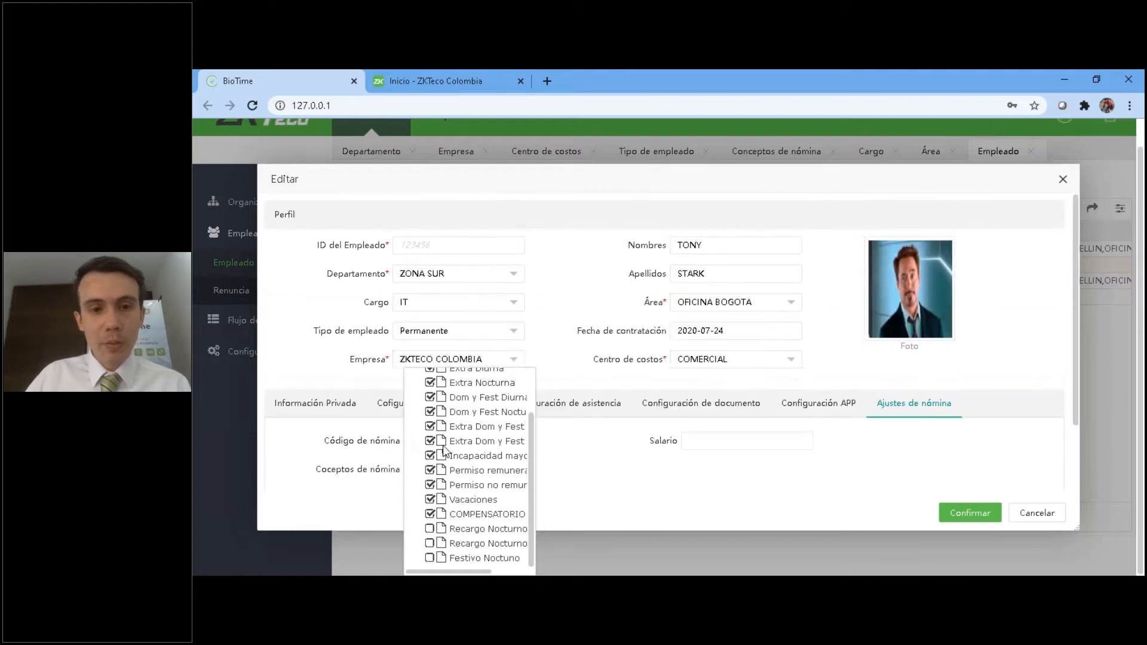
scroll(535, 412, up, 1)
scroll(535, 406, up, 2)
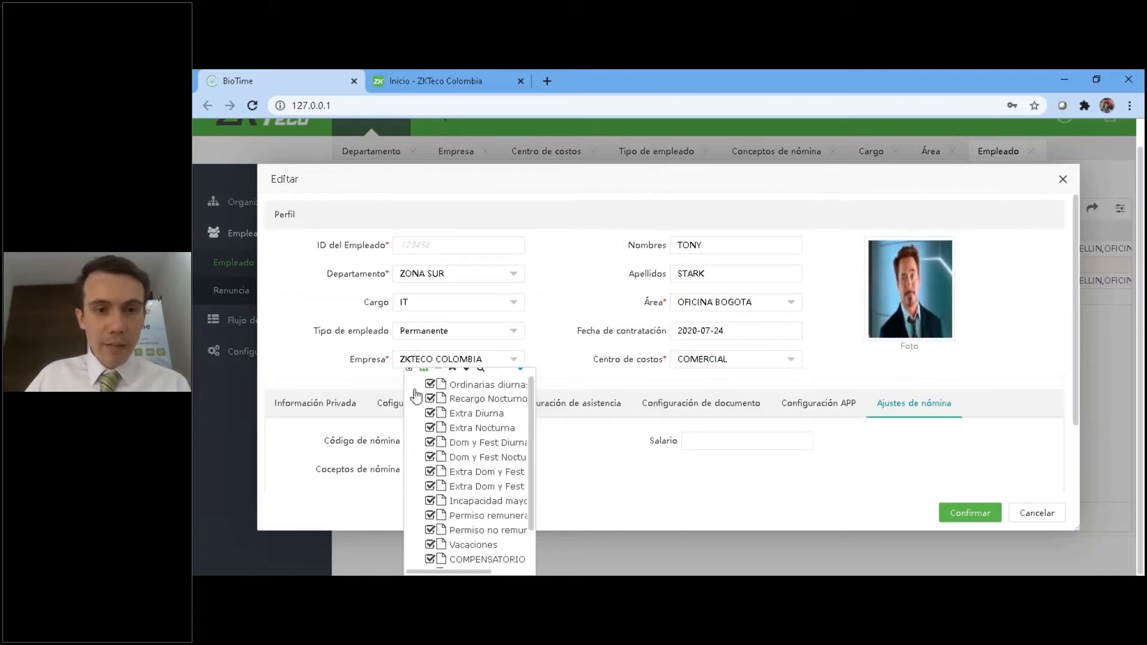
click(621, 500)
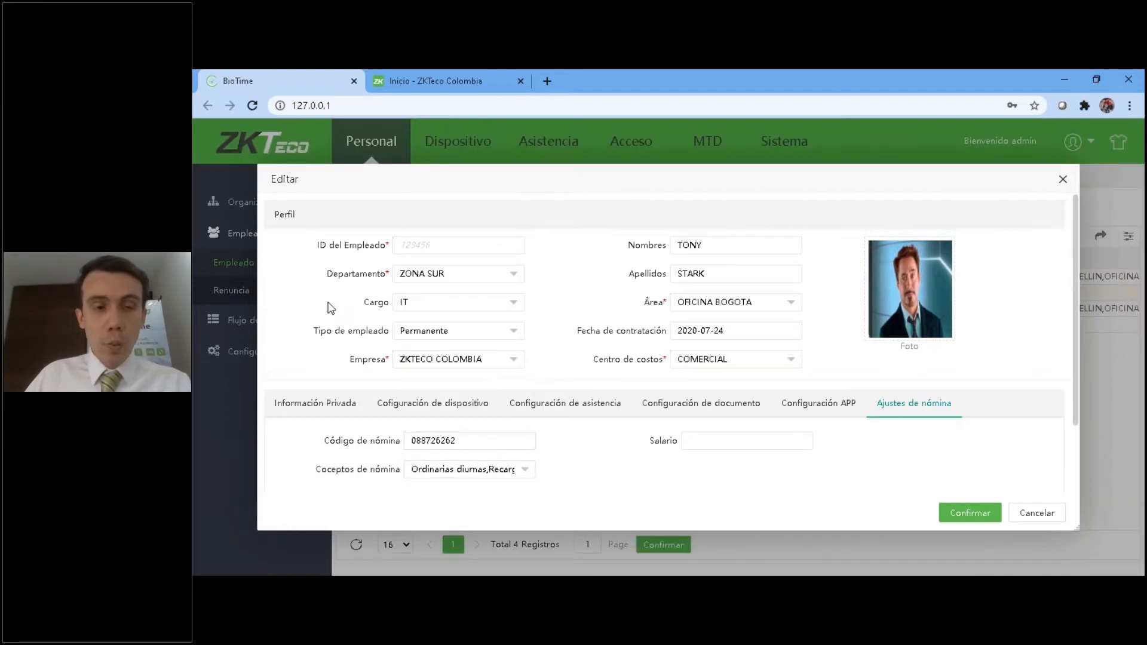
scroll(442, 411, down, 2)
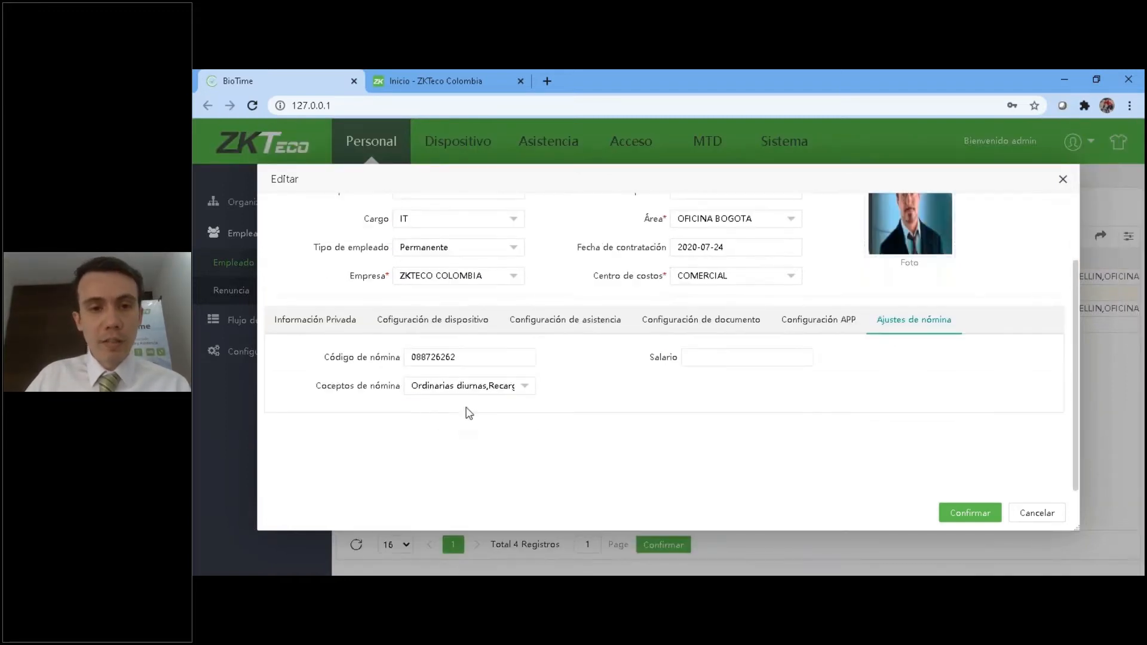
Try removing Ordinarias diurnas, Incapacidad, both Permiso concepts, Vacaciones and COMPENSATORIO from the employee's payroll concepts, and cancel the edit.
click(472, 386)
scroll(414, 421, up, 2)
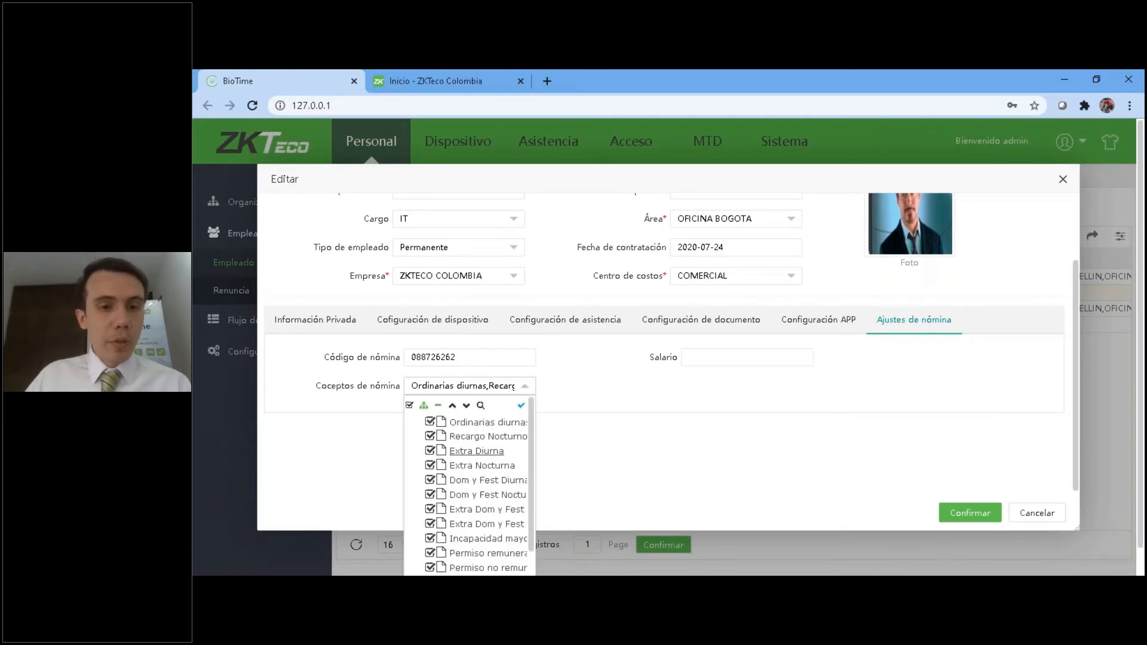
scroll(421, 466, down, 4)
click(429, 514)
click(429, 455)
click(429, 470)
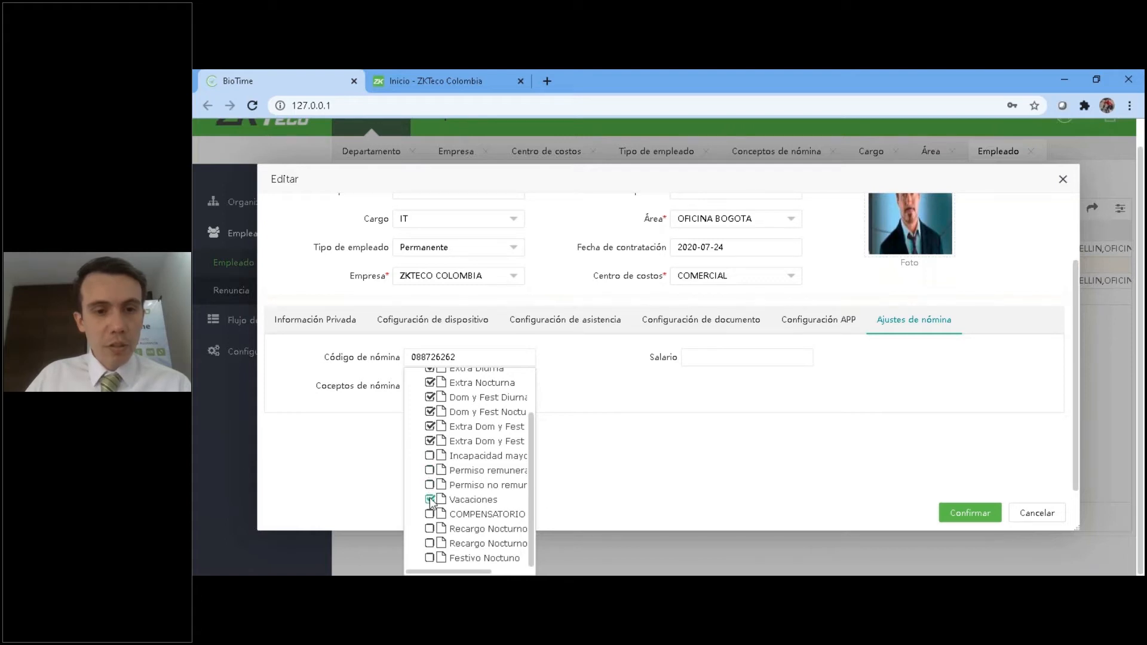
scroll(432, 463, up, 3)
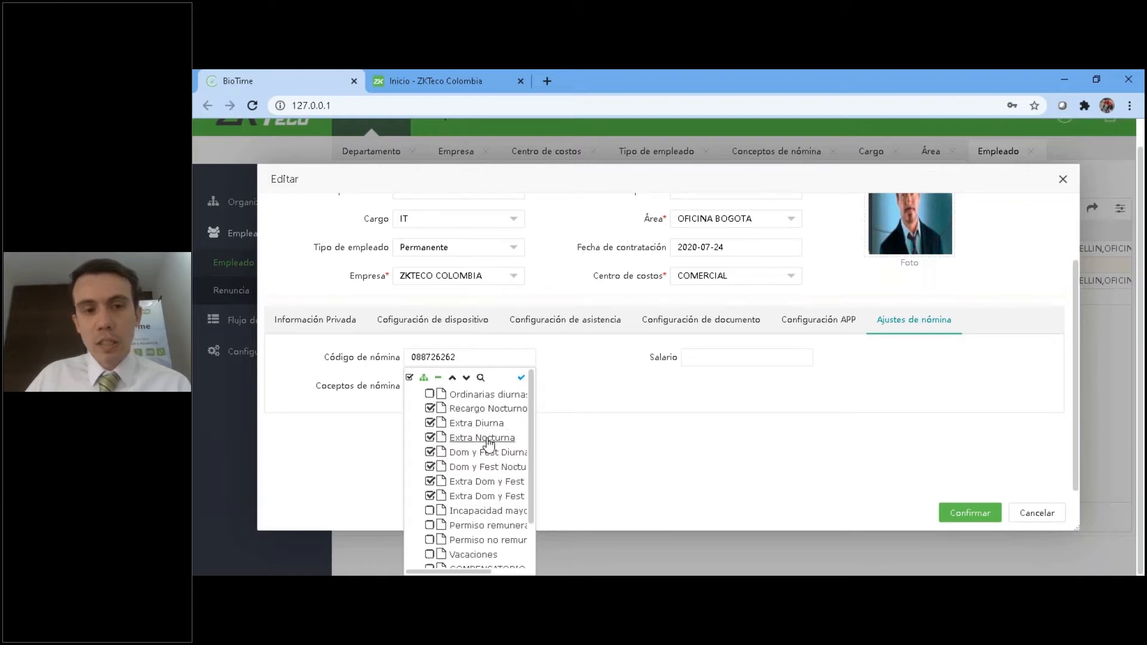
scroll(482, 461, down, 1)
click(784, 451)
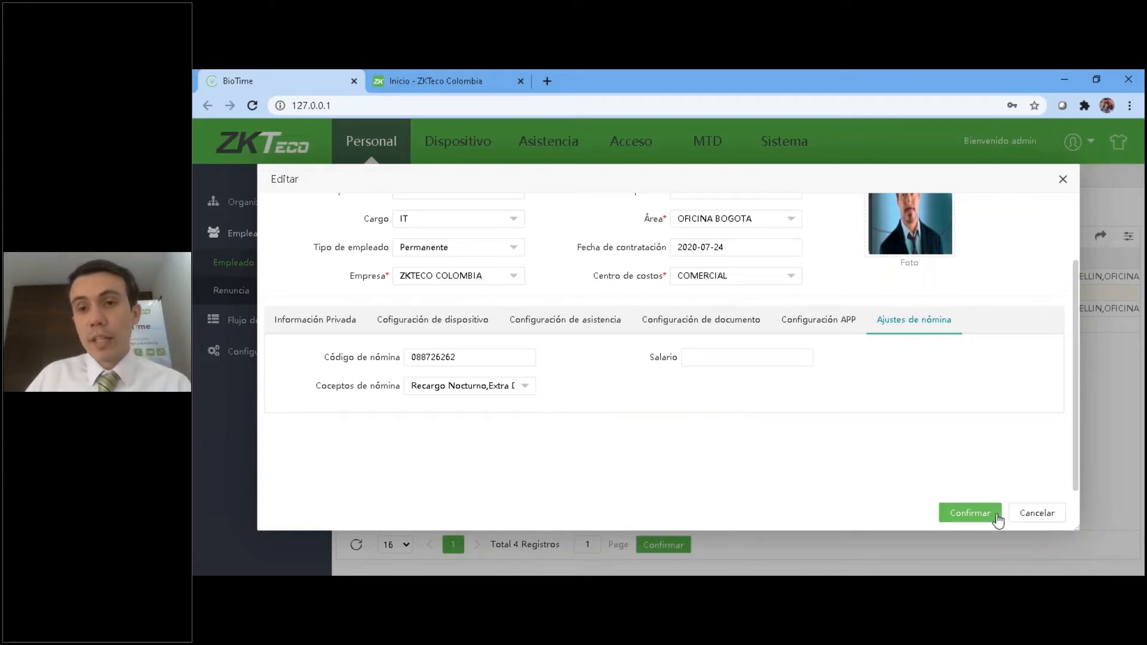
click(1036, 512)
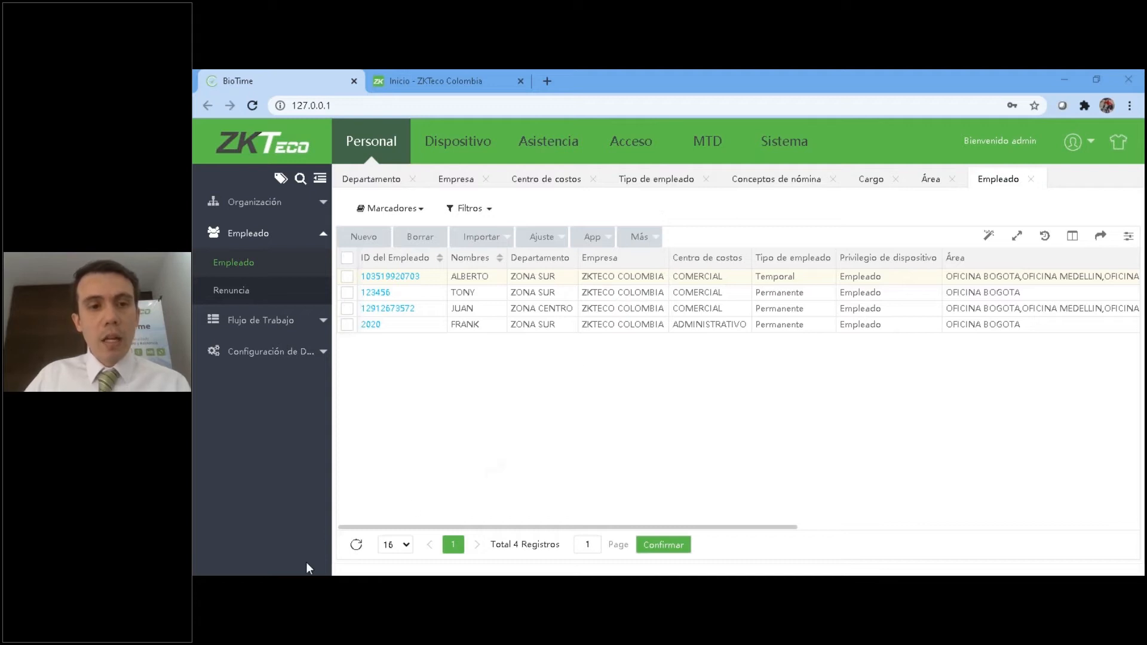
Switch to the PowerPoint slide show and advance to slide 9 on compatible devices with contactless reading and temperature control.
key(alt+Tab)
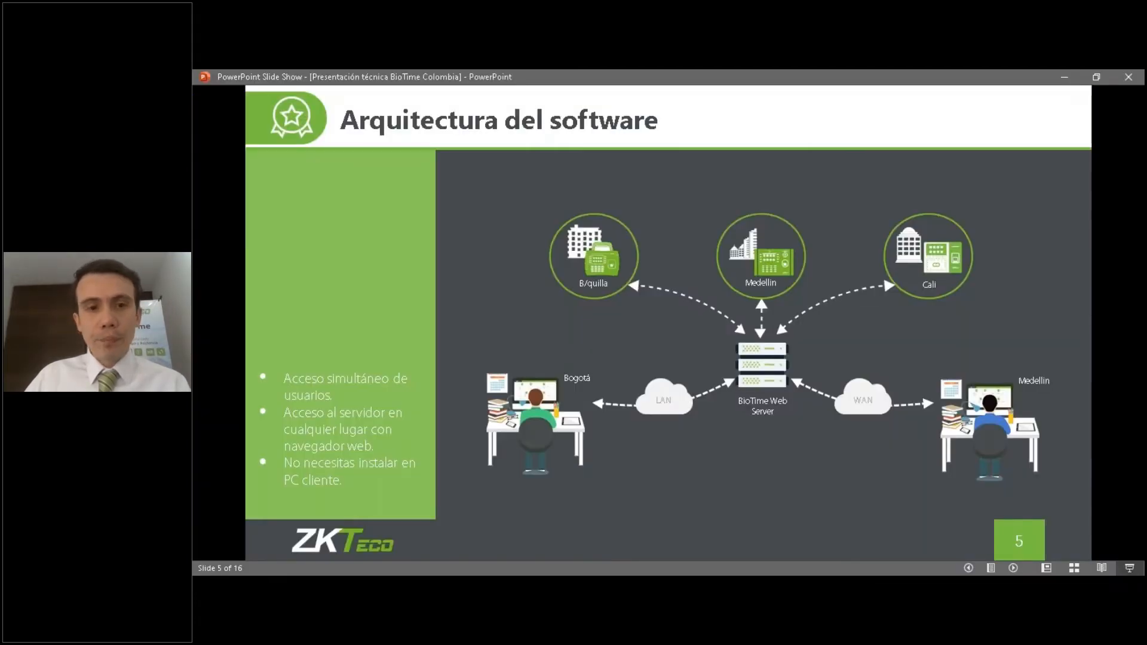
key(Right)
key(Right)
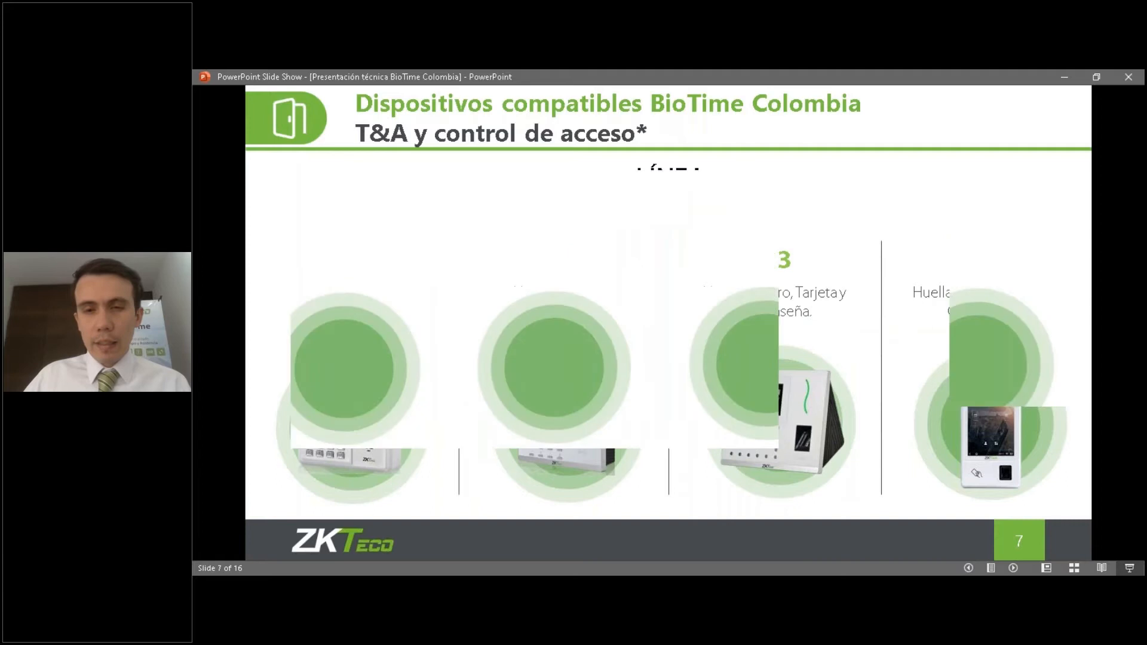
key(Right)
key(Right)
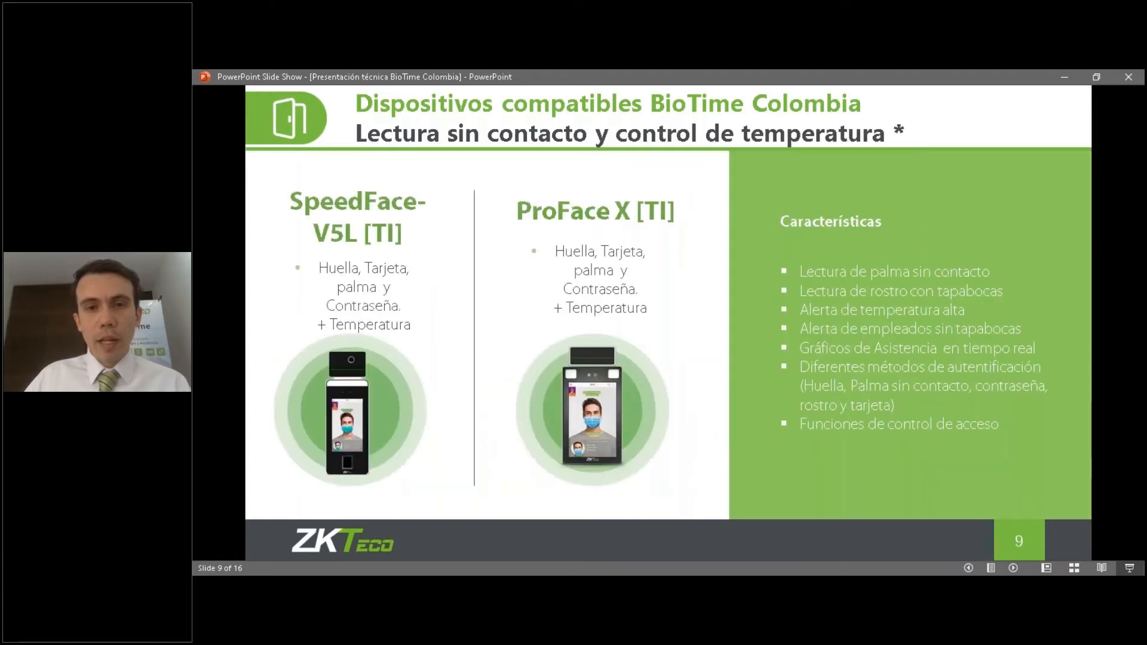
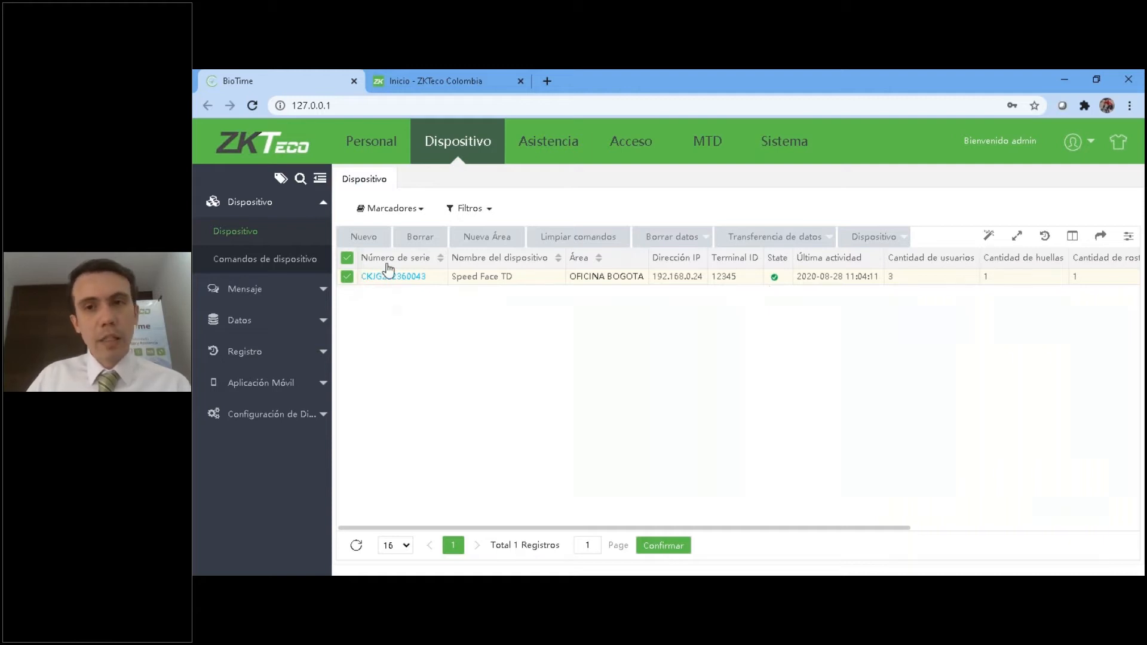
Review the Enrolamiento Remoto settings for the Speed Face TD device, including the Huella finger options, and cancel without enrolling anyone.
click(833, 244)
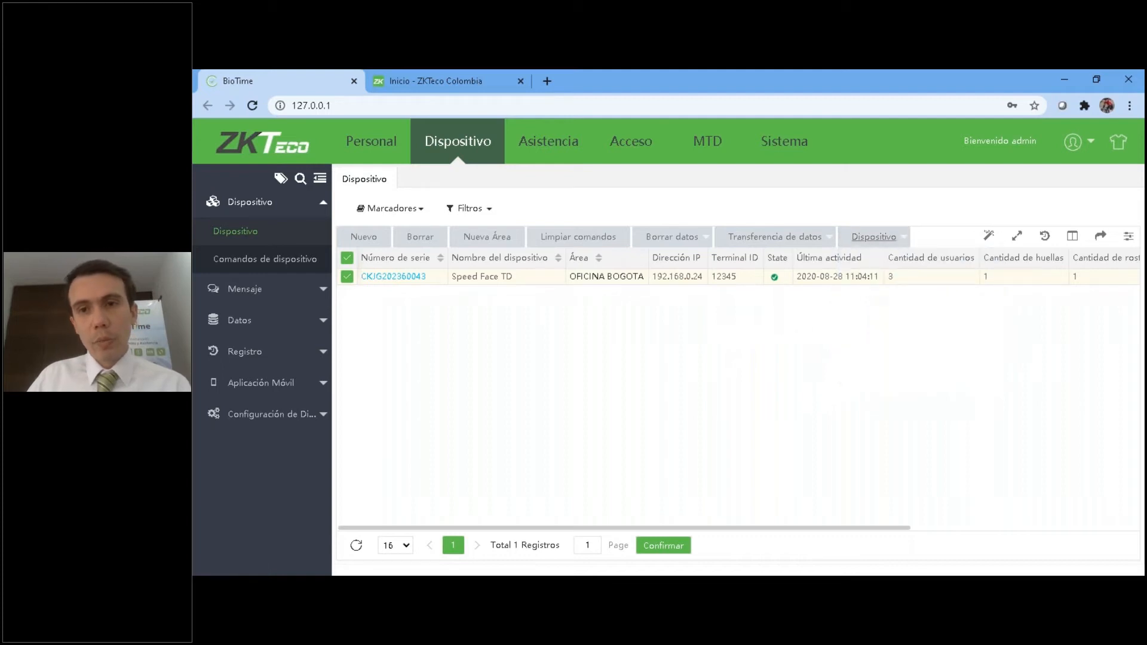
mouse_move(873, 238)
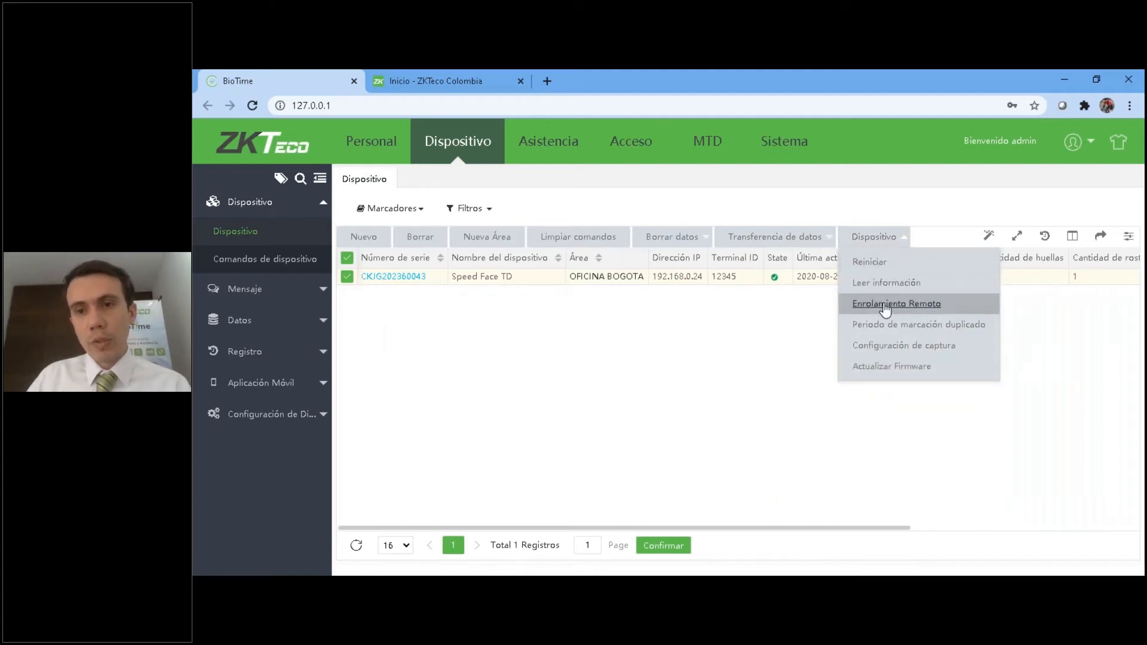
click(882, 307)
drag(638, 237, 601, 144)
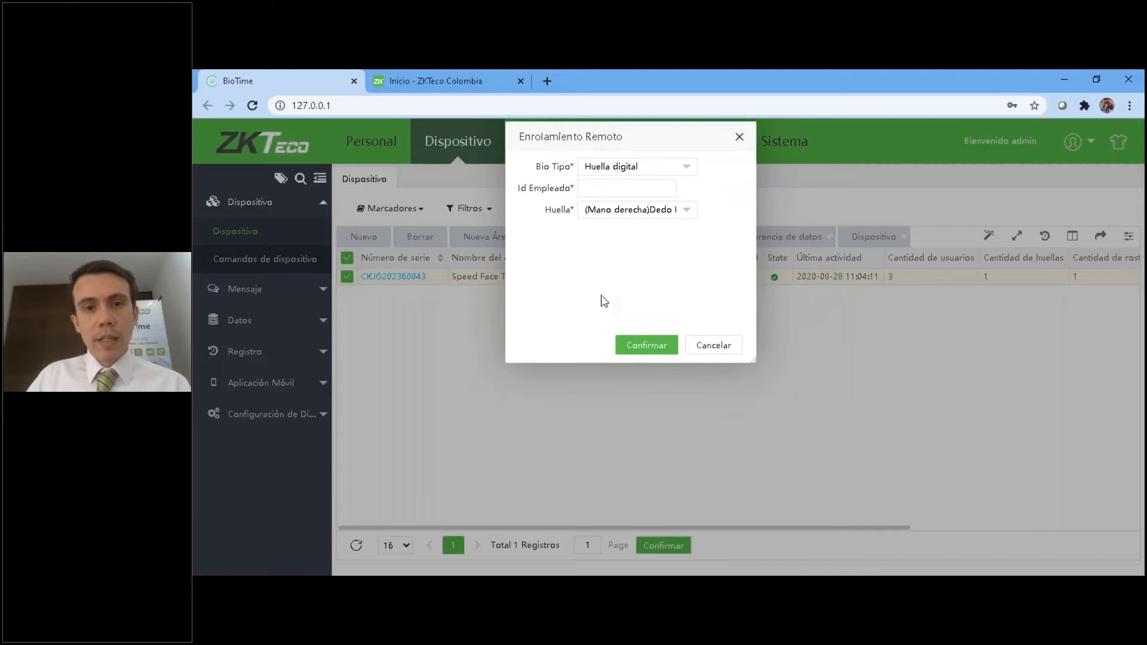
click(635, 170)
click(615, 188)
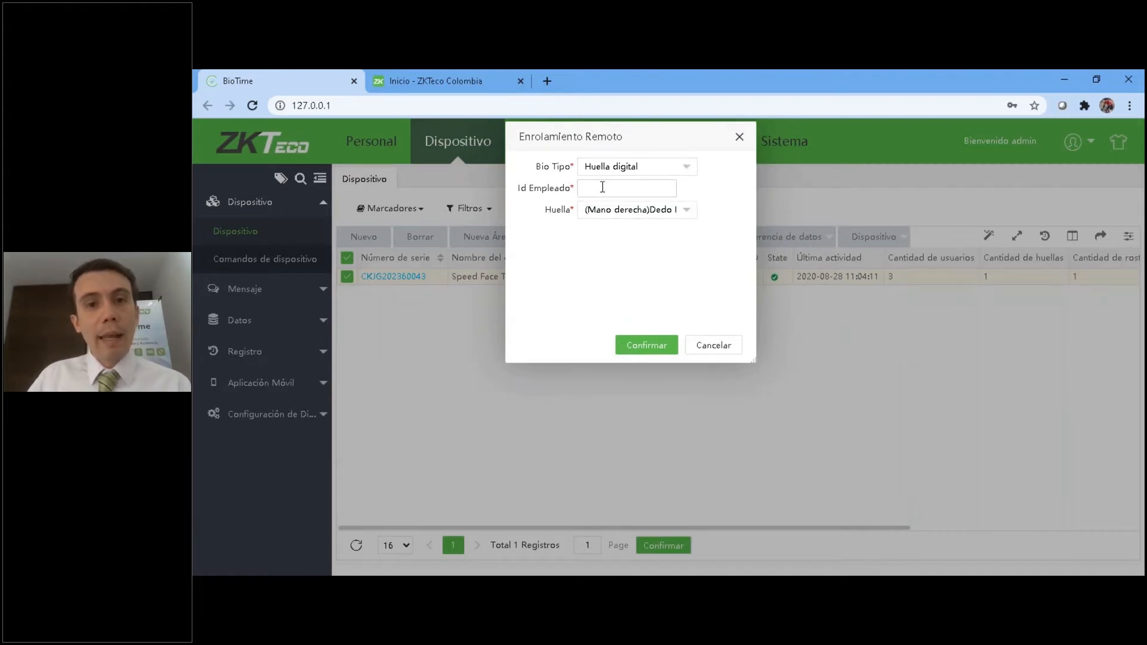
click(638, 212)
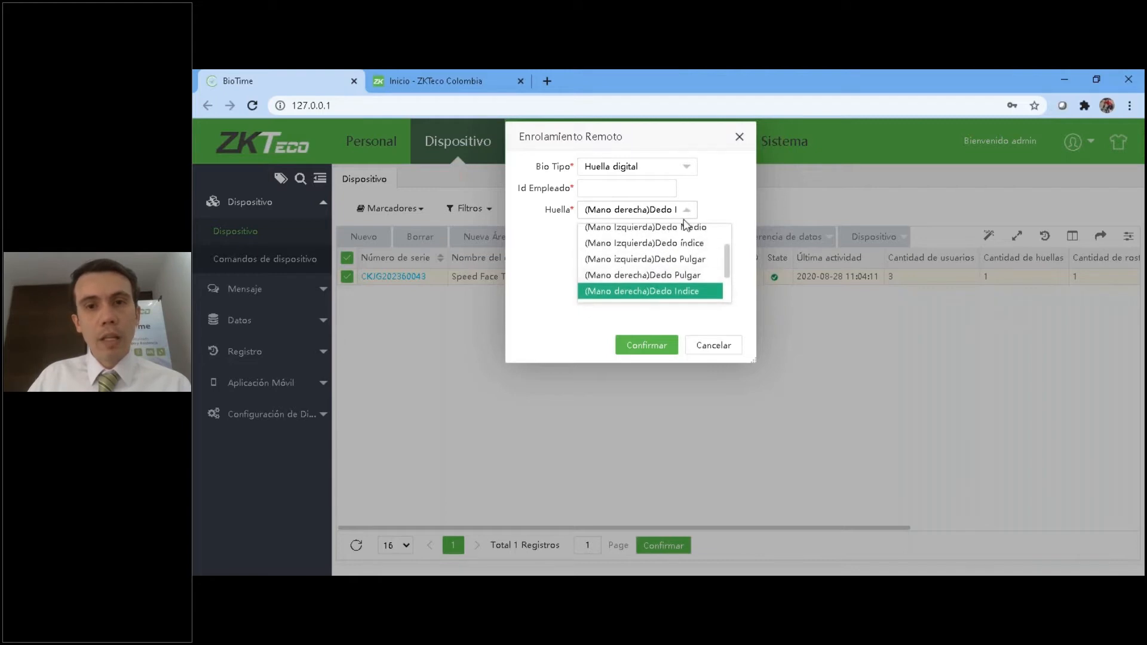
click(739, 204)
key(alt+Tab)
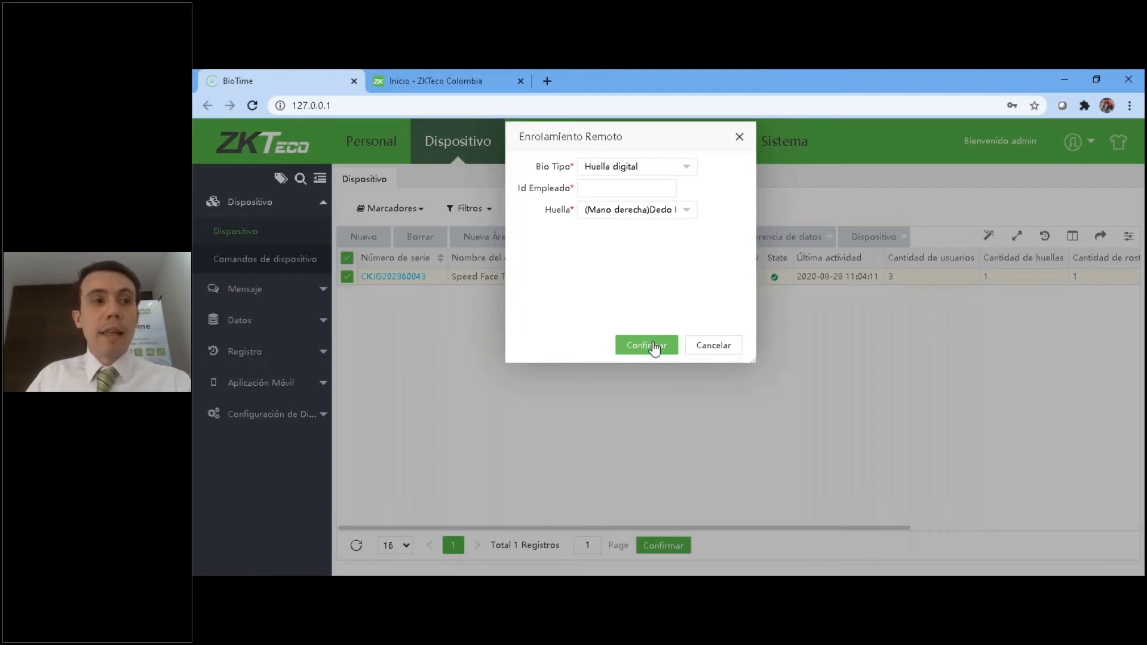
click(715, 347)
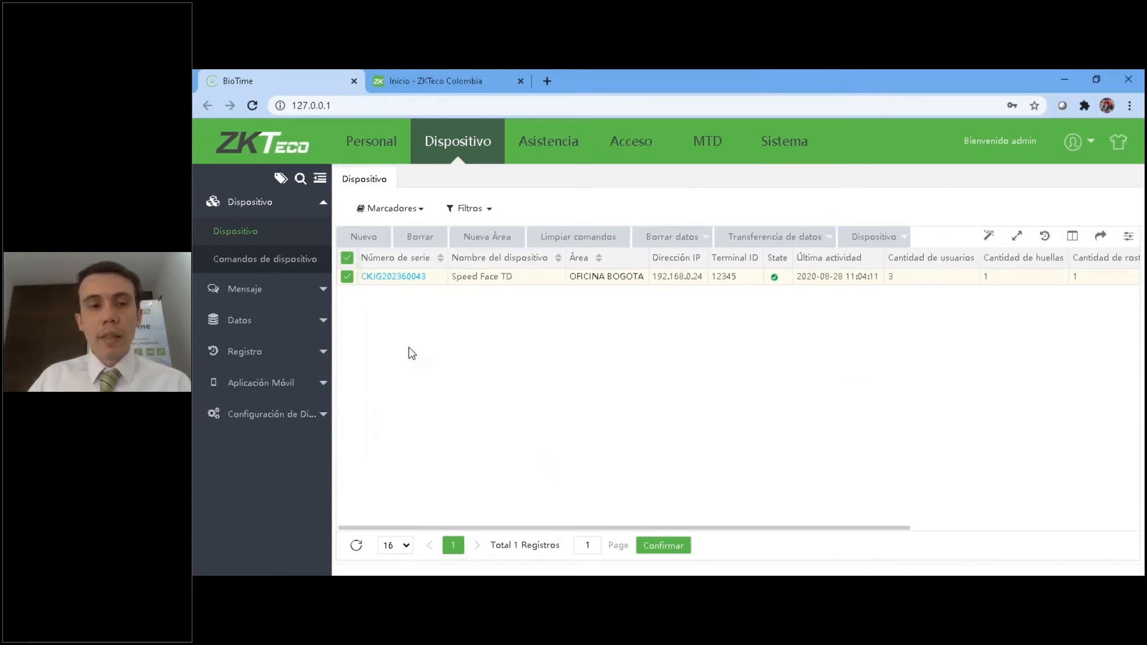
Check the department list in the Personal module, and return to the device list to point out the server address.
click(368, 142)
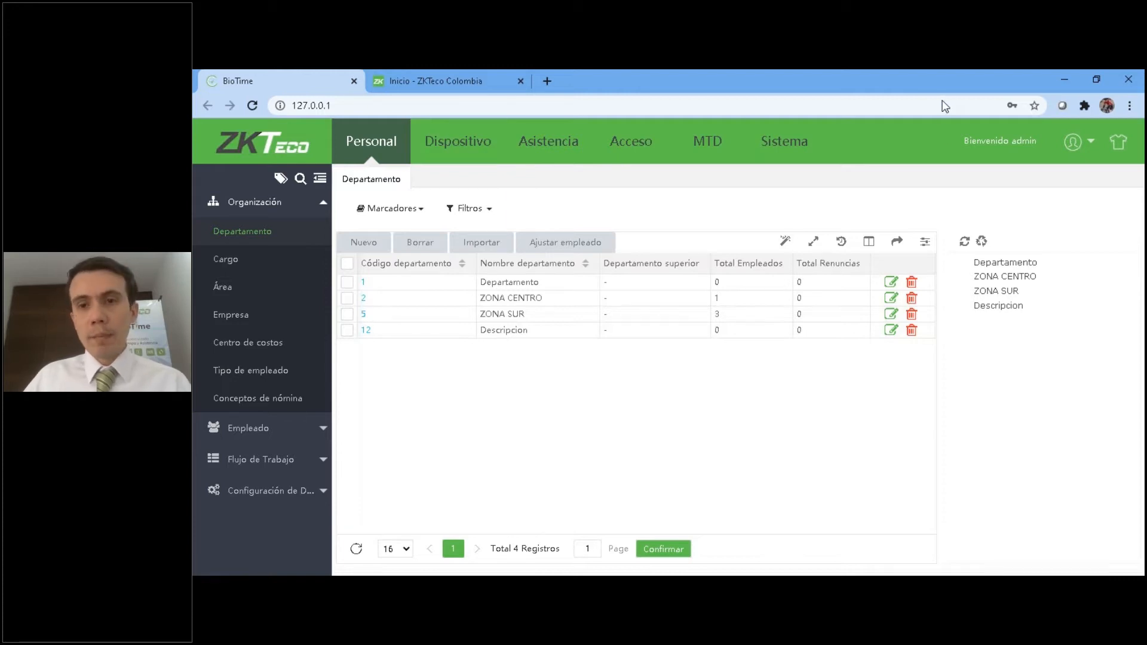
click(434, 153)
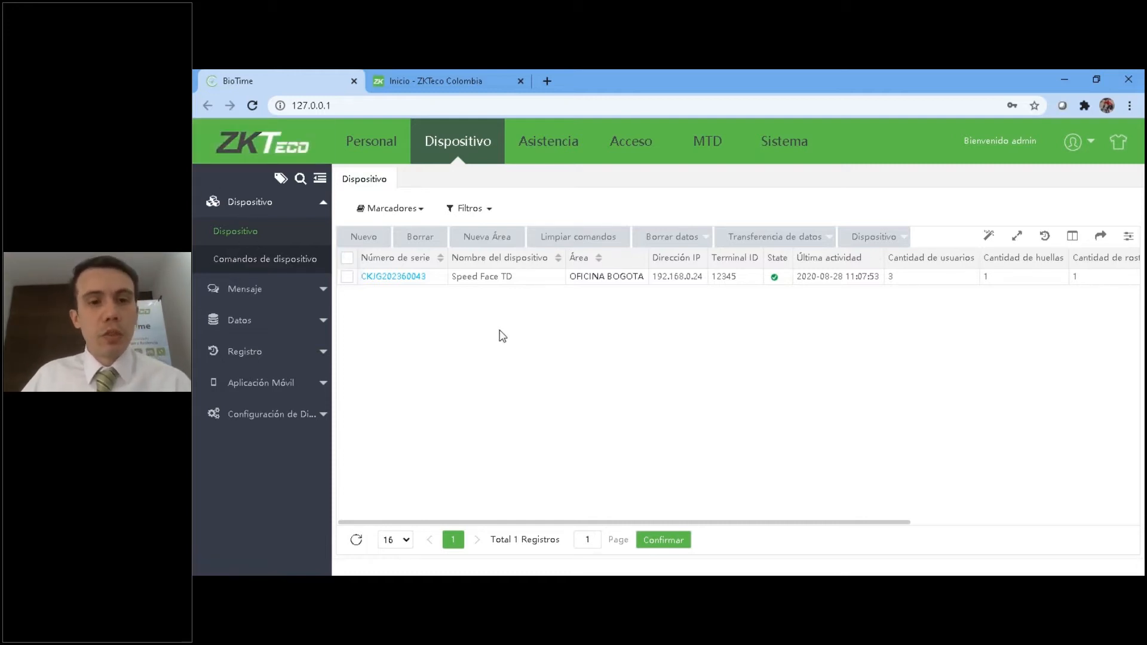
click(346, 278)
click(347, 278)
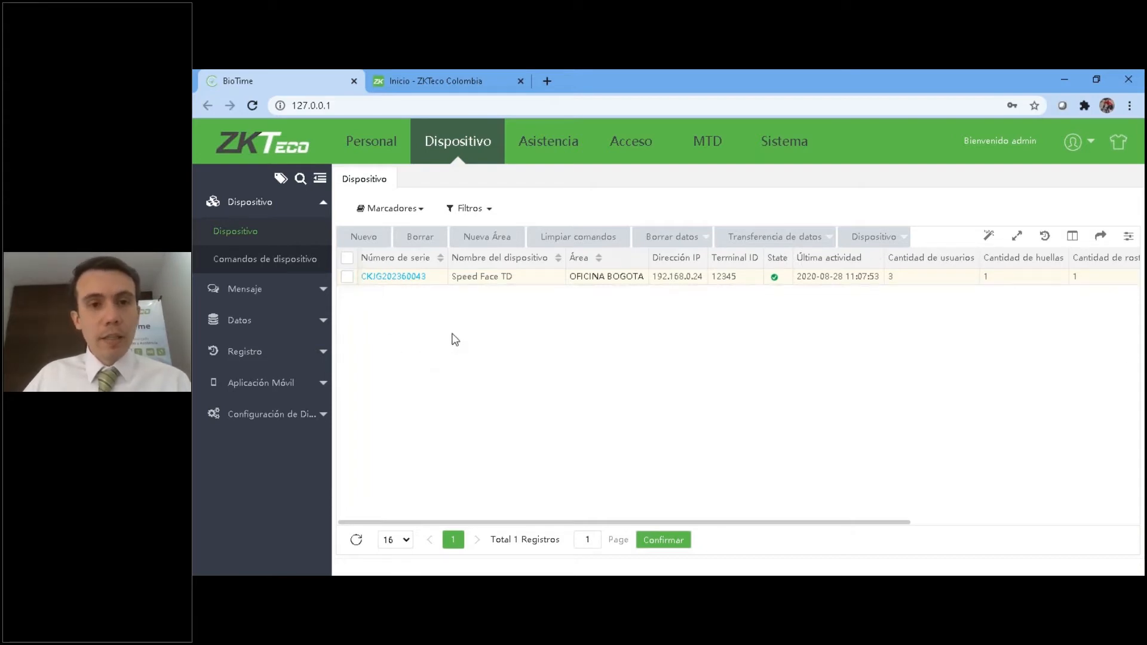
click(364, 105)
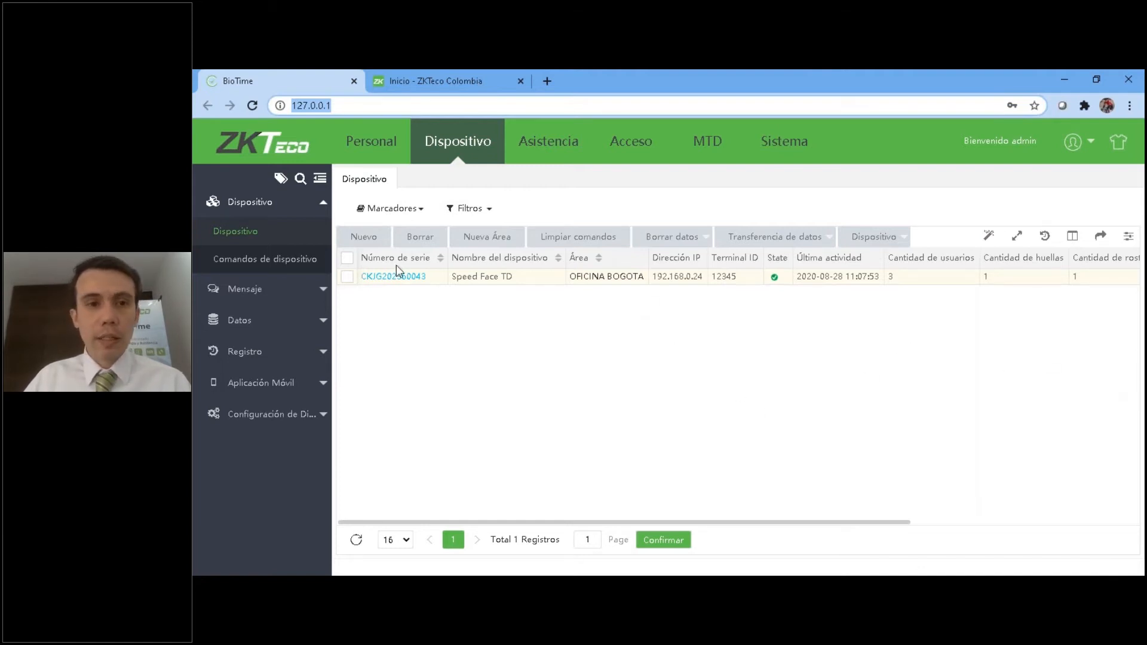
Open the Speed Face TD device record for editing and review its Área and Zona horaria options.
click(347, 276)
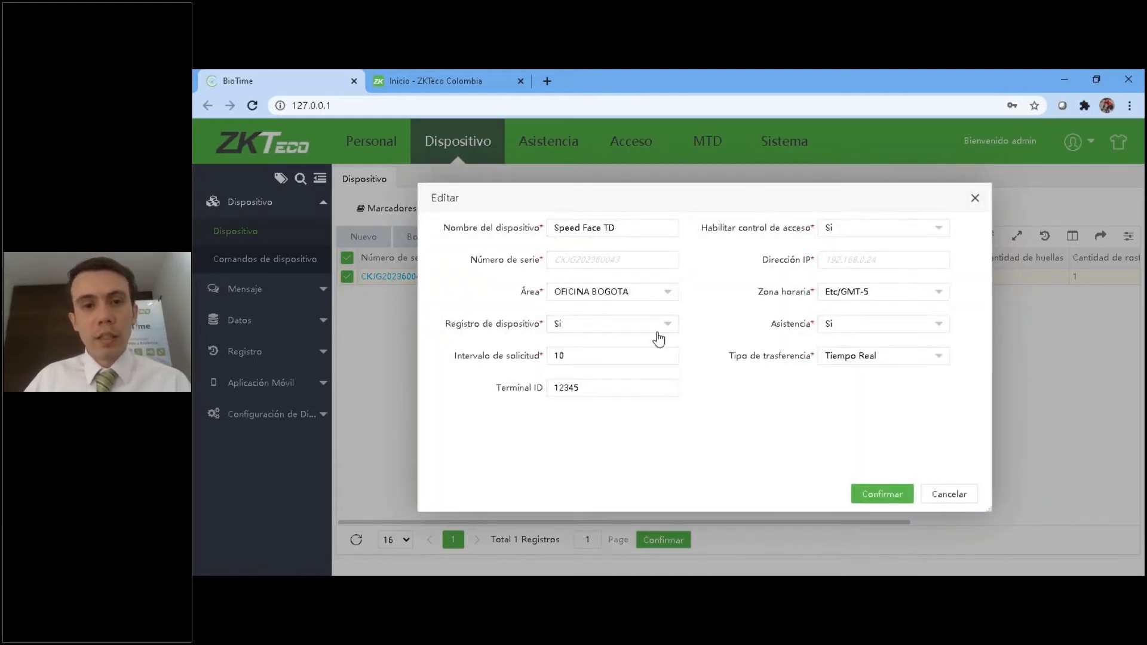
click(584, 294)
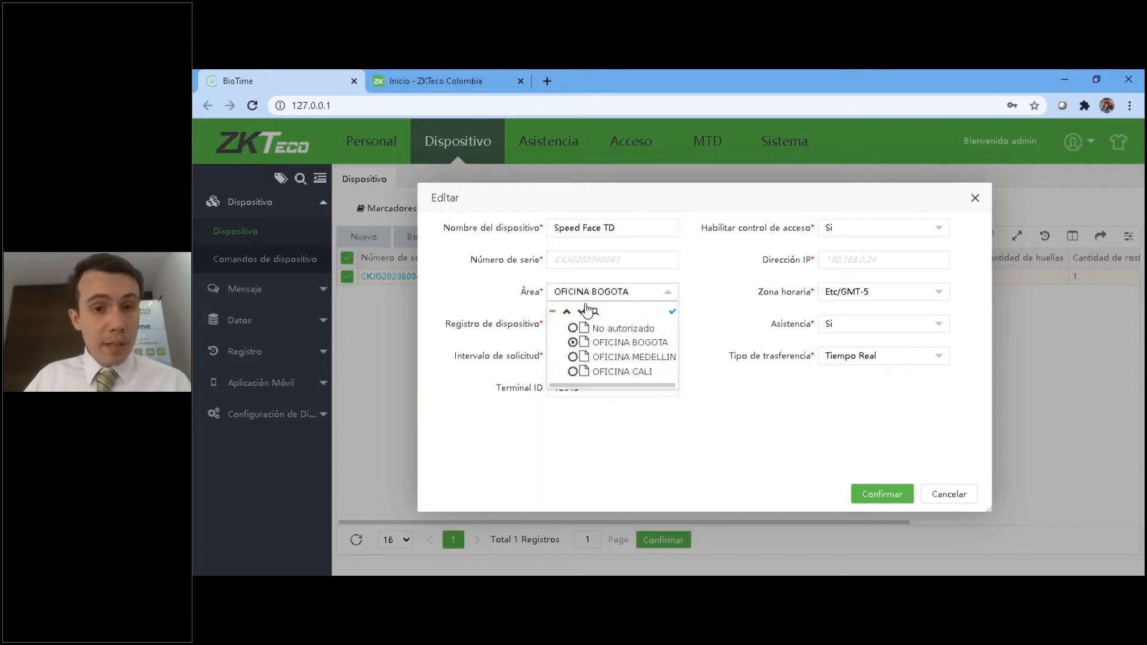
click(574, 343)
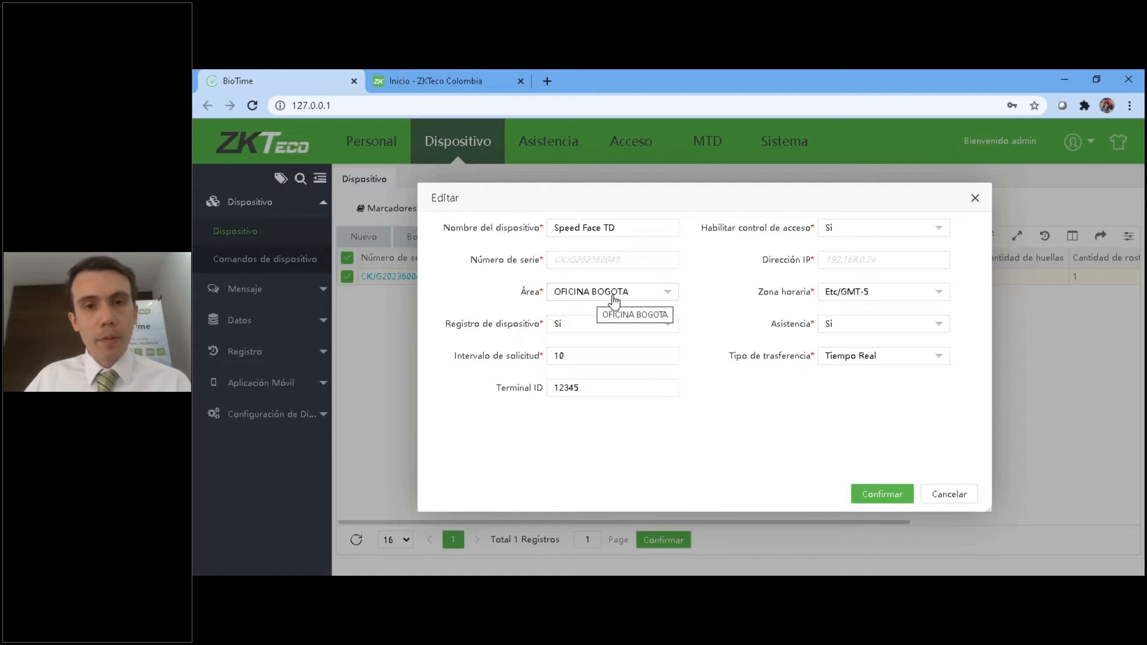
click(614, 297)
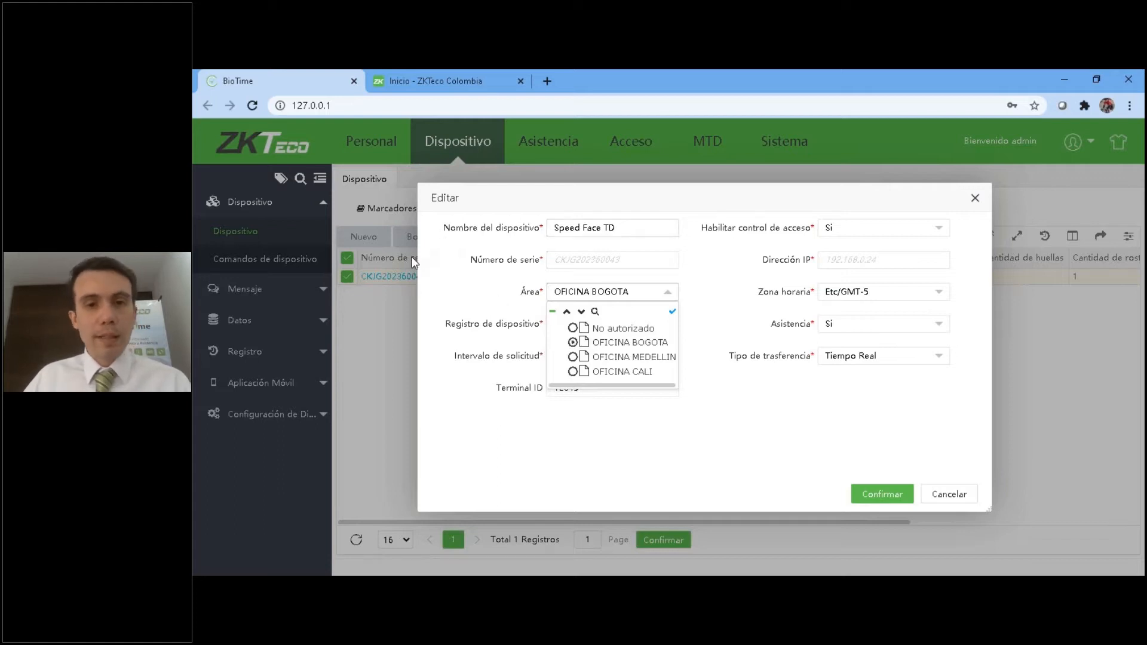
click(798, 395)
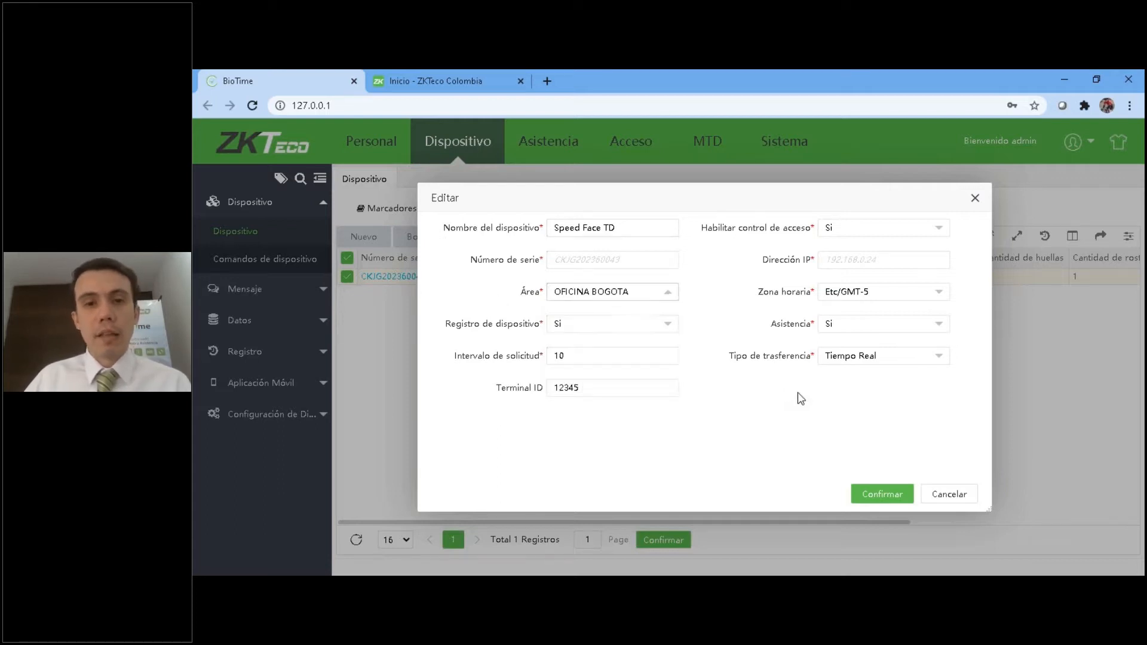
click(876, 293)
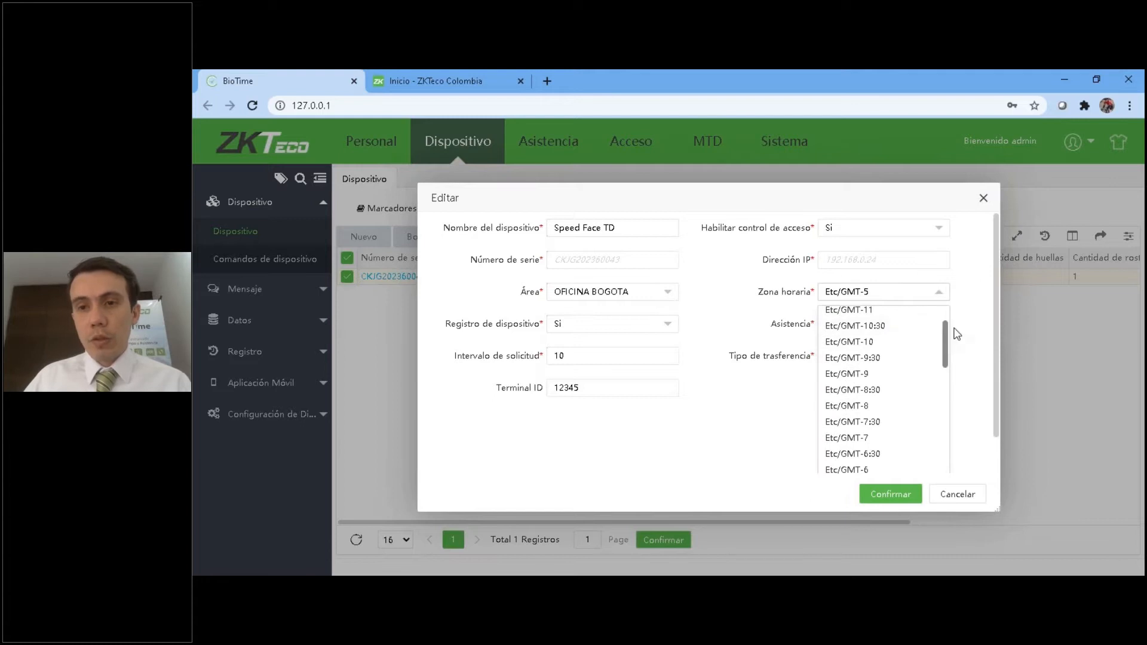
click(974, 312)
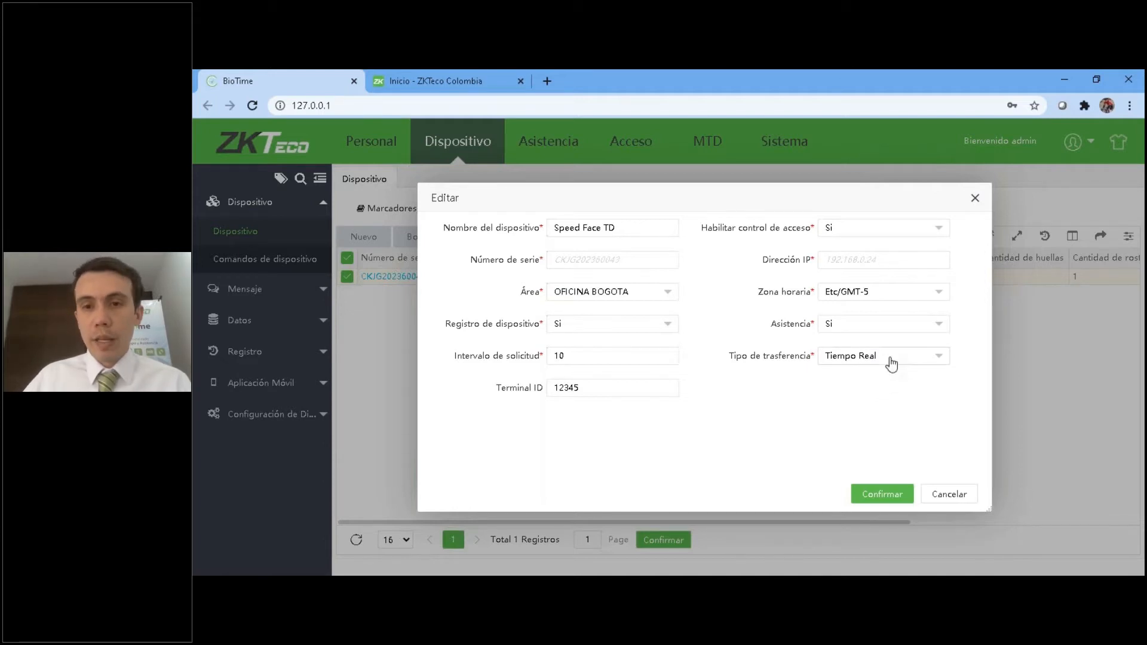
Try setting the device's Habilitar control de acceso to No, and restore it to Si.
click(848, 230)
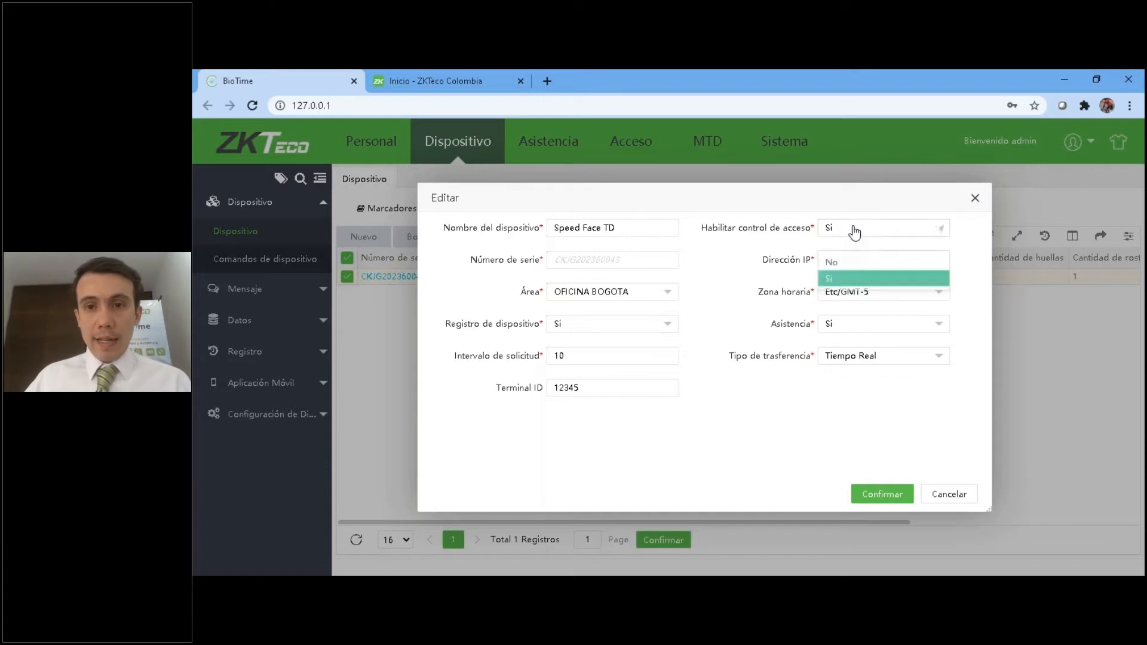
click(843, 253)
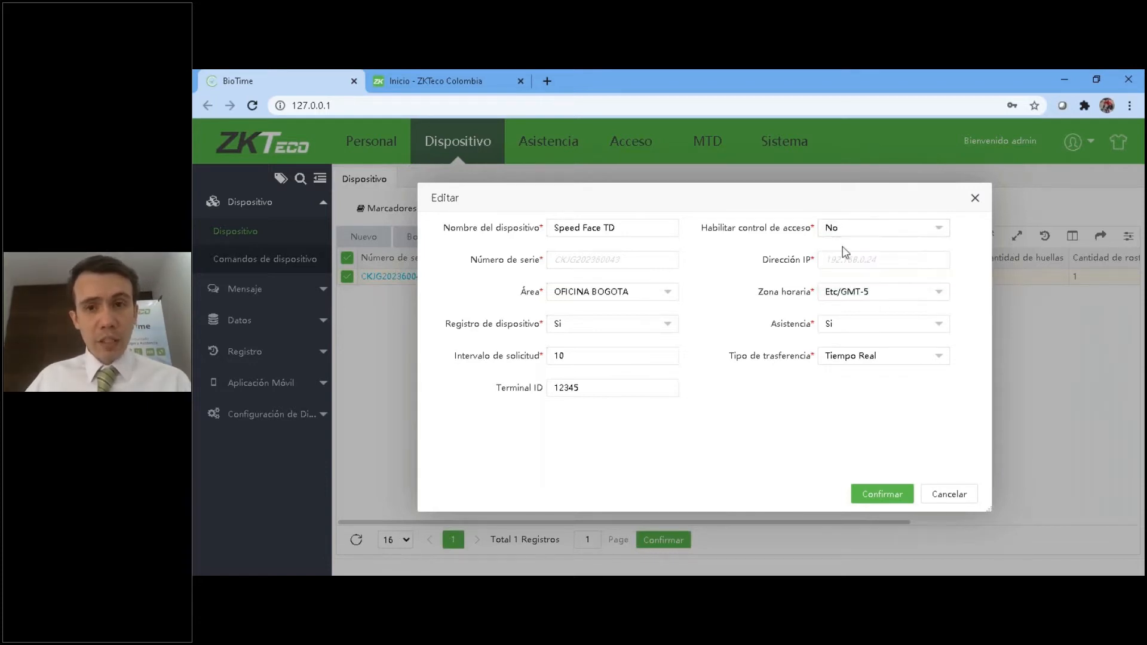
click(847, 231)
click(837, 272)
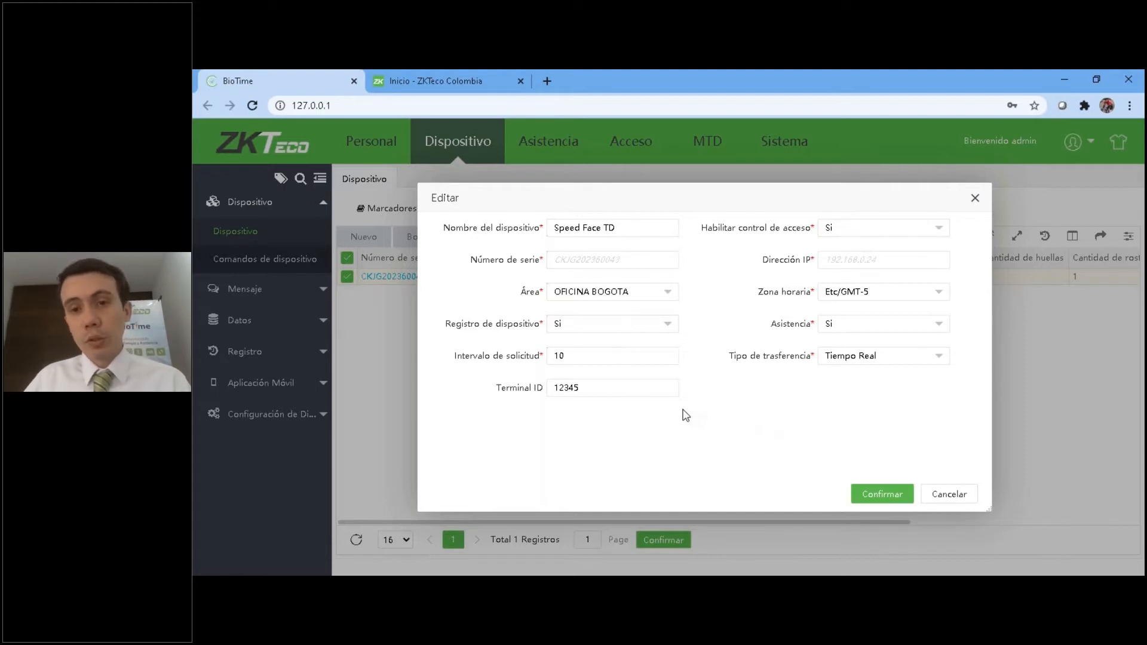
Try entering 1234 as the device's Terminal ID, and cancel the edit.
drag(595, 388, 500, 389)
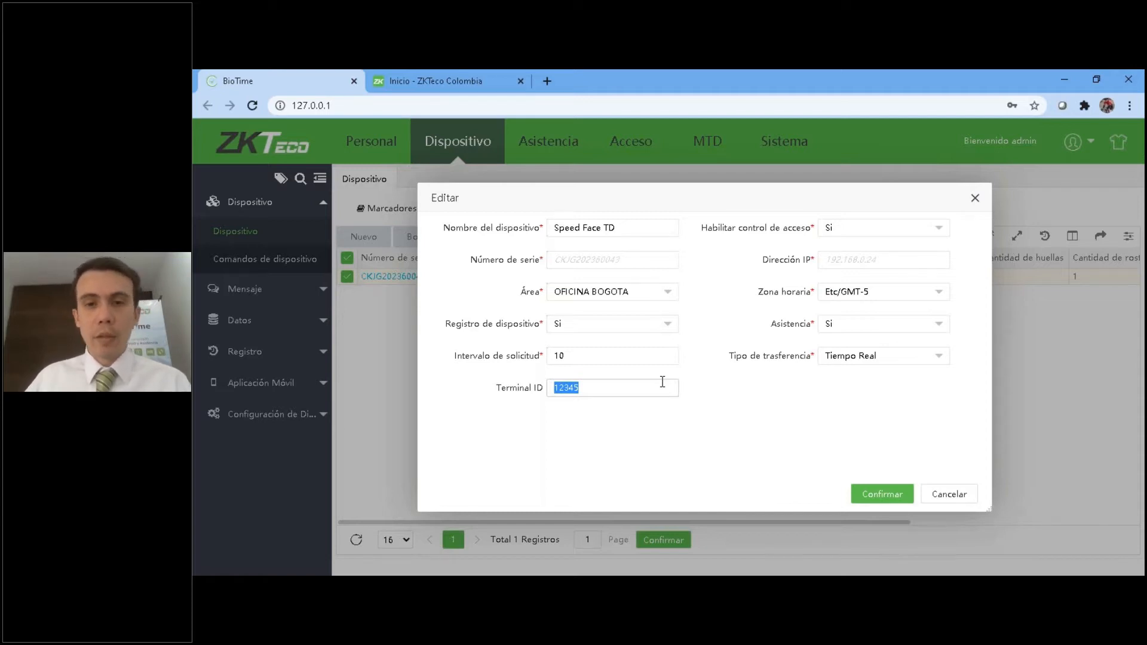
text(1)
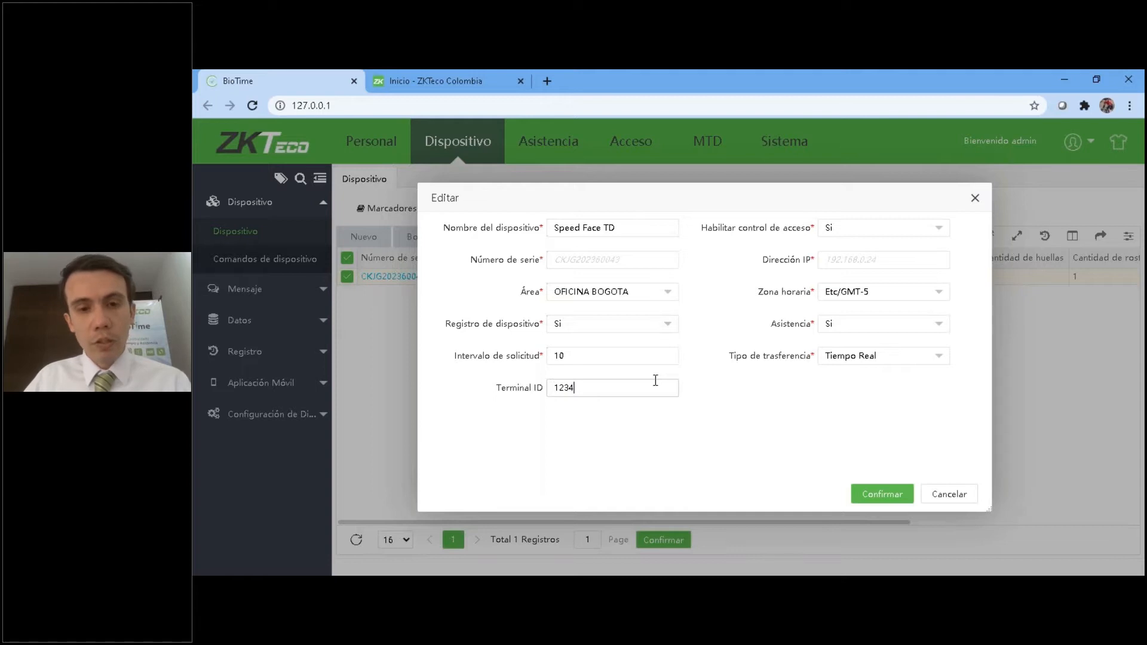
click(953, 498)
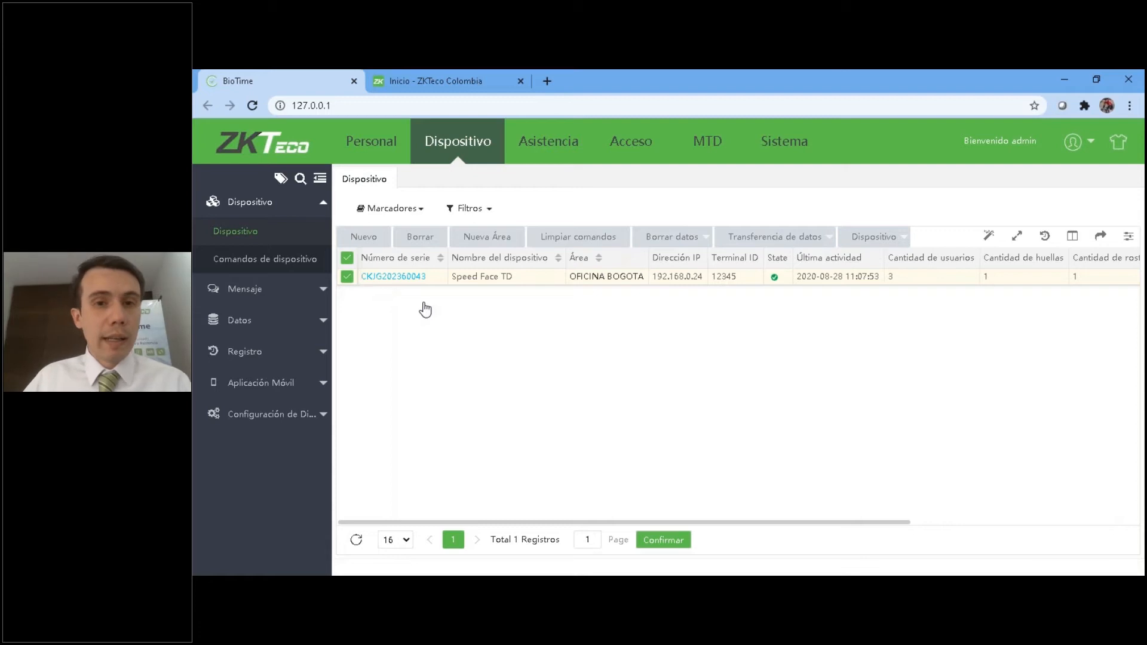
Examine the Público and Privado message lists in the Dispositivo module.
click(271, 206)
click(268, 206)
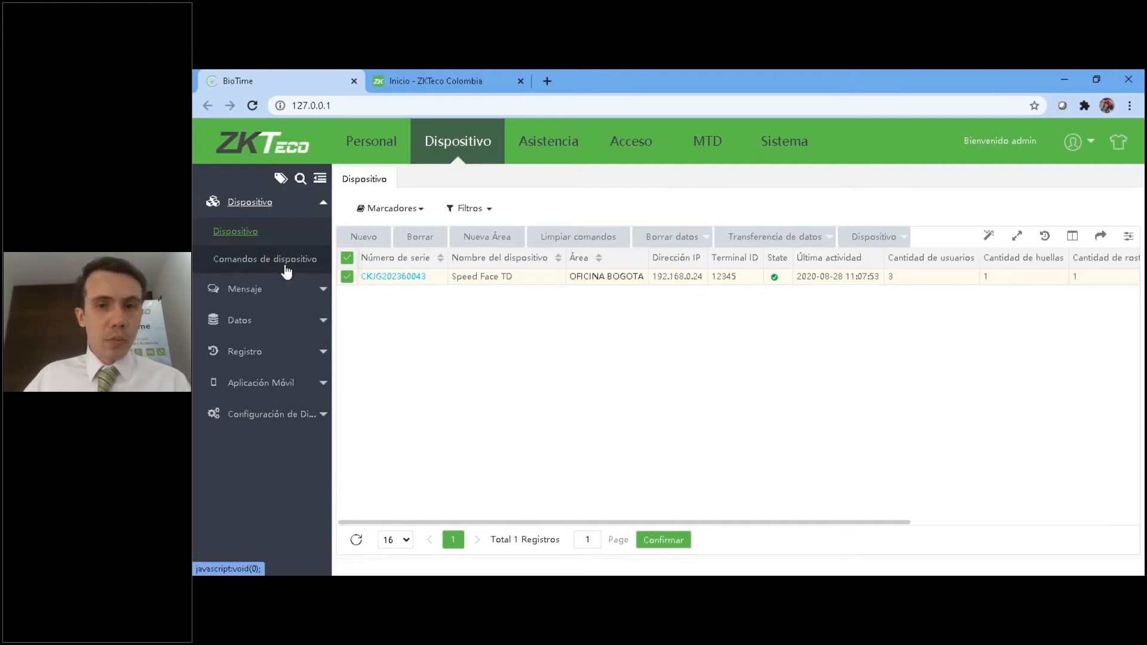
click(873, 237)
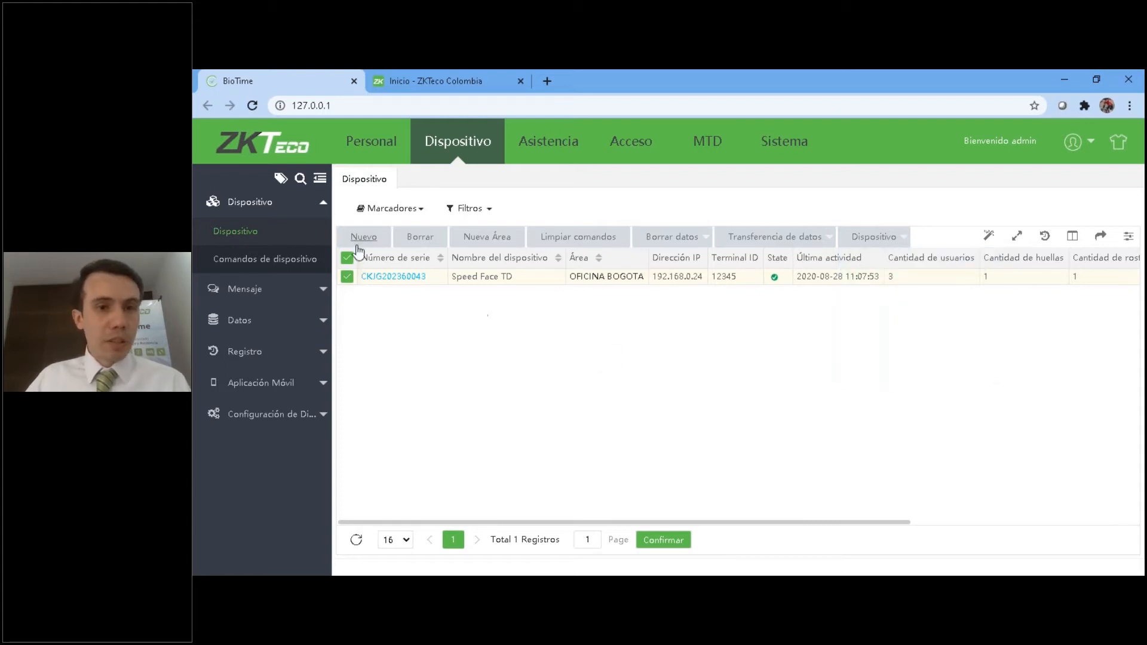
click(255, 205)
click(251, 233)
click(238, 268)
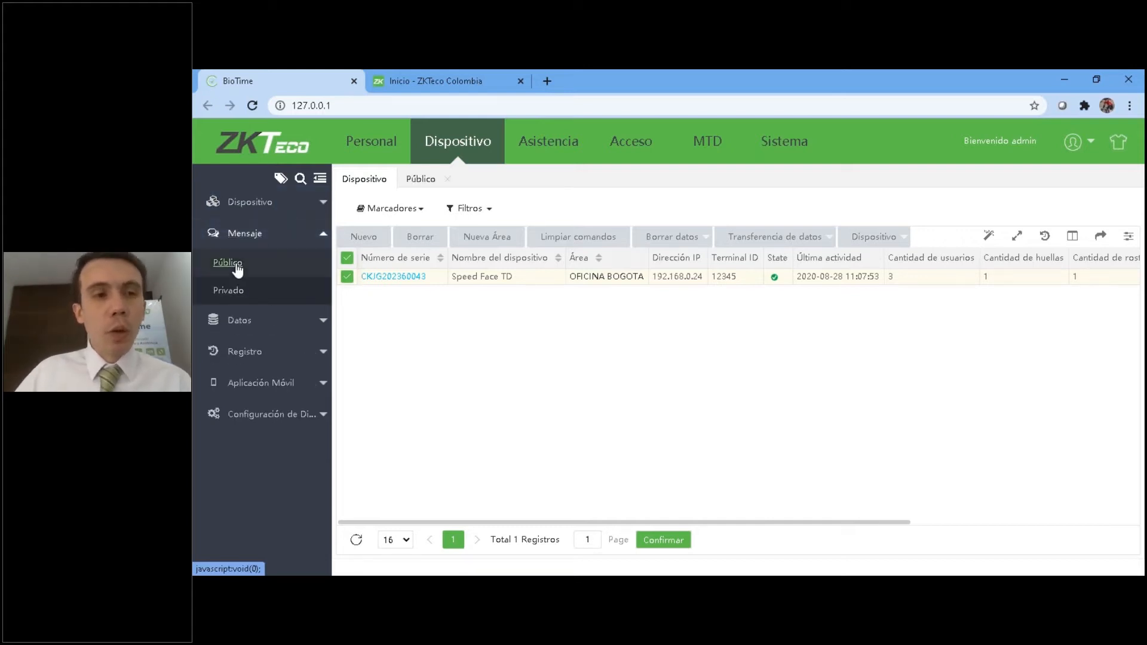
click(230, 291)
click(248, 237)
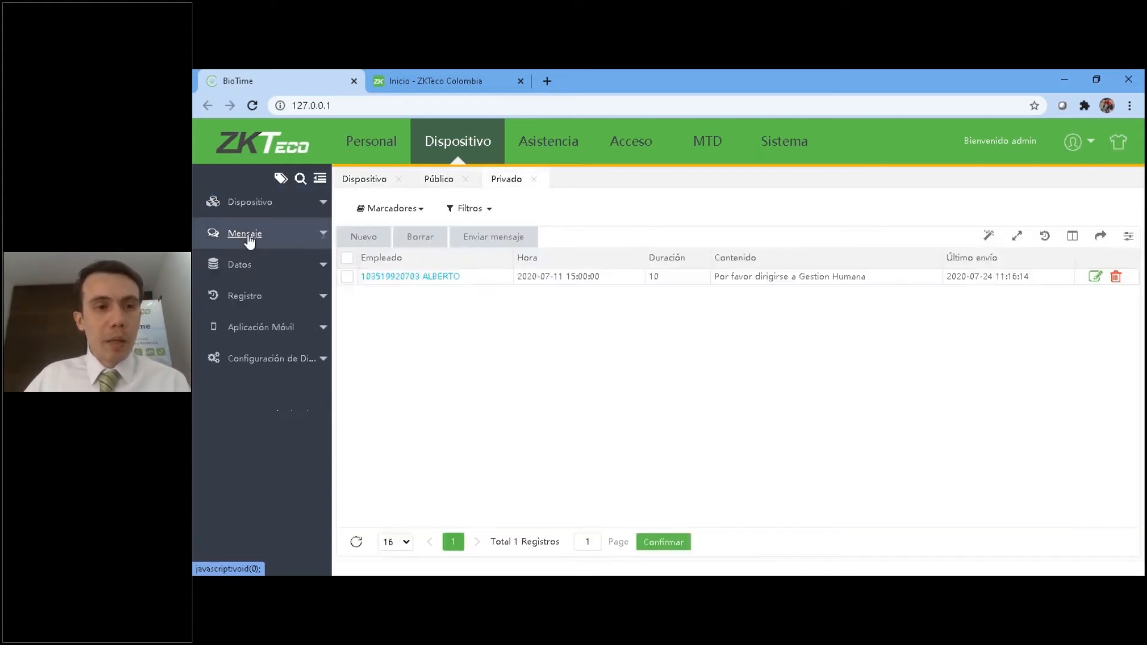
Review the device data lists for Código de trabajo, Bio-Plantilla and Bio Foto.
click(243, 276)
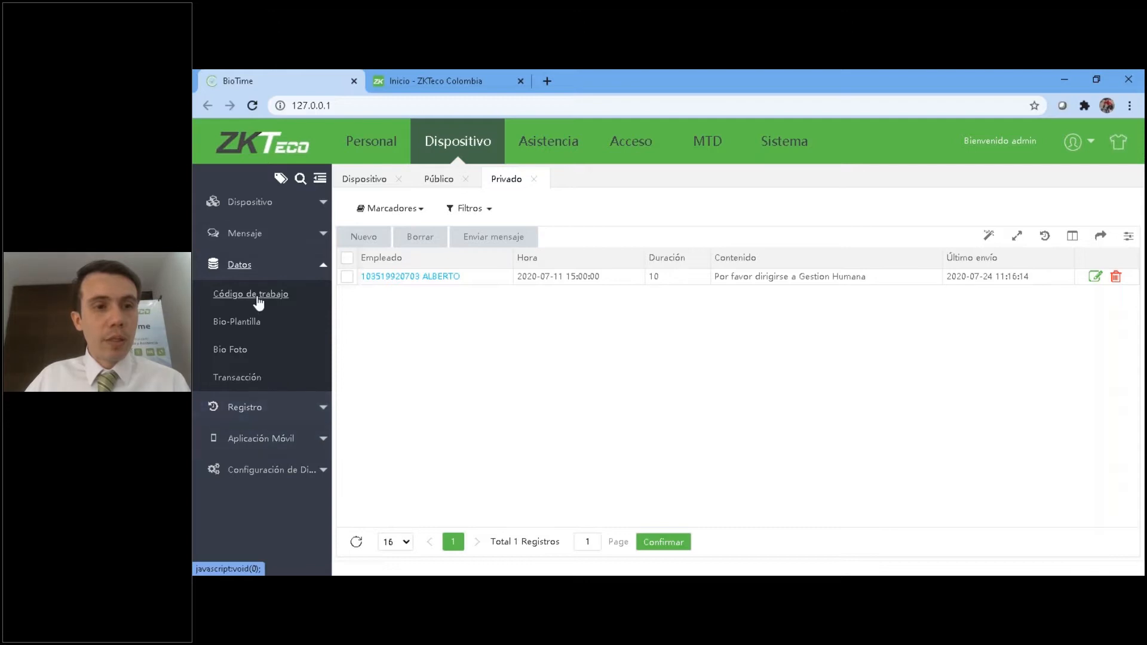
click(246, 292)
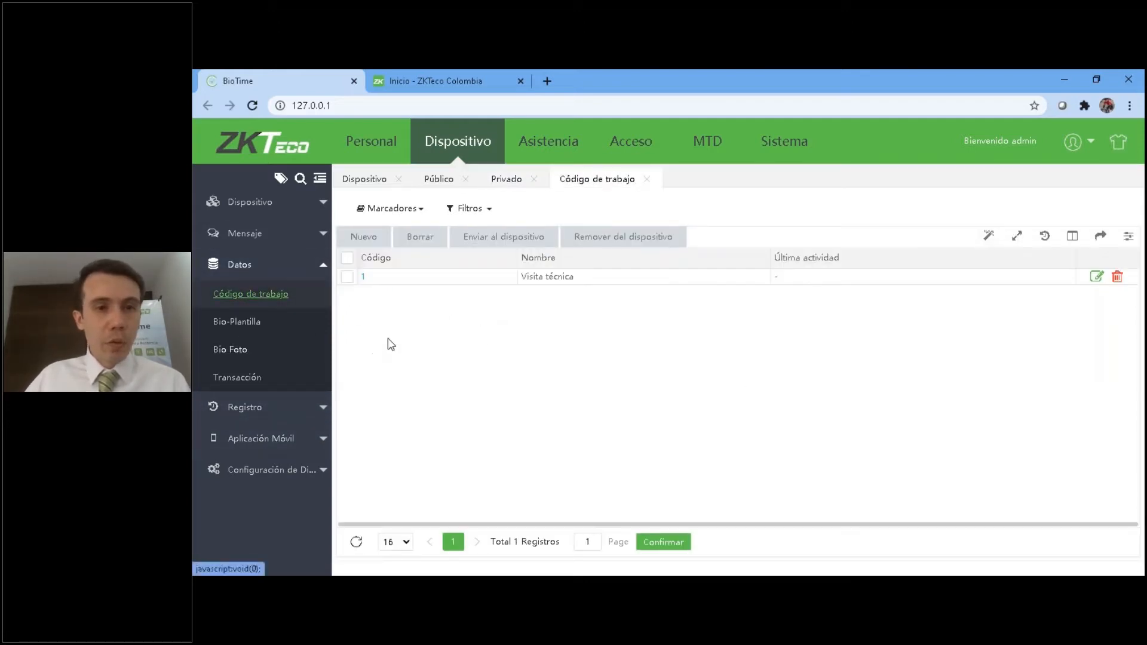
click(238, 322)
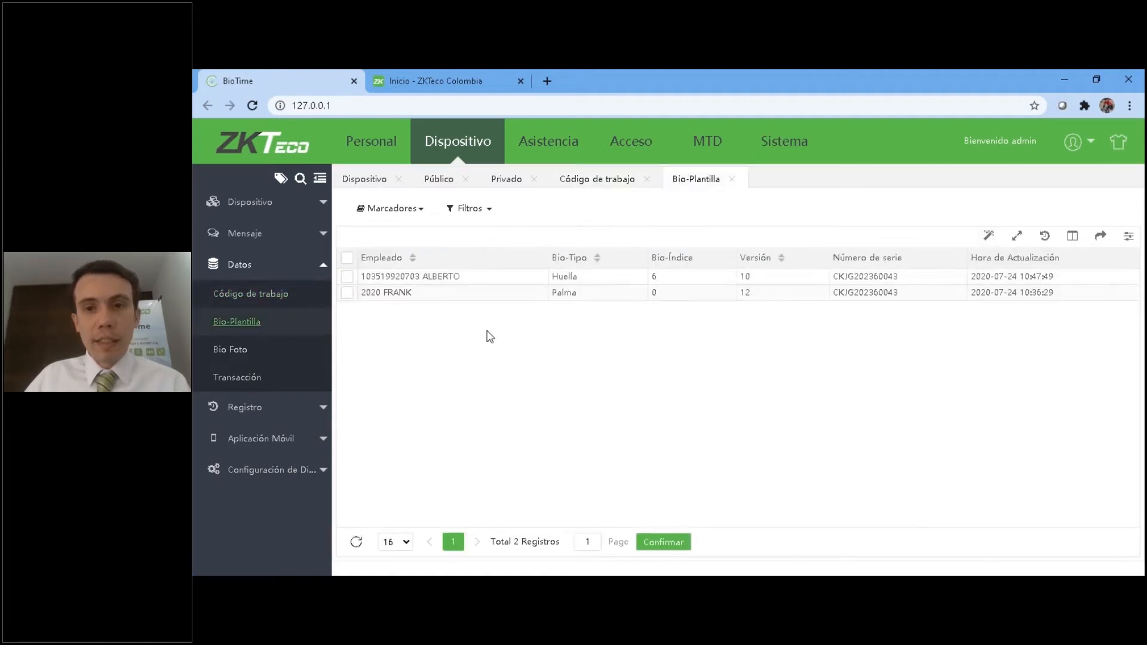
click(239, 350)
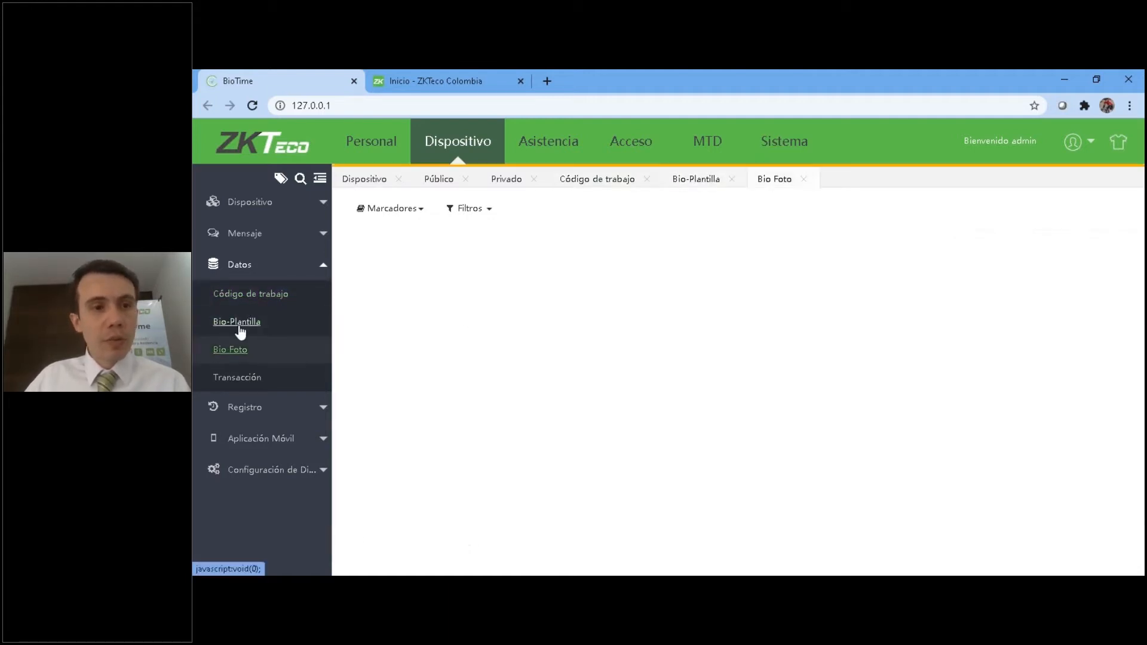
Return to the Código de trabajo list, view the blank form for a new work code, and close it without saving.
click(254, 294)
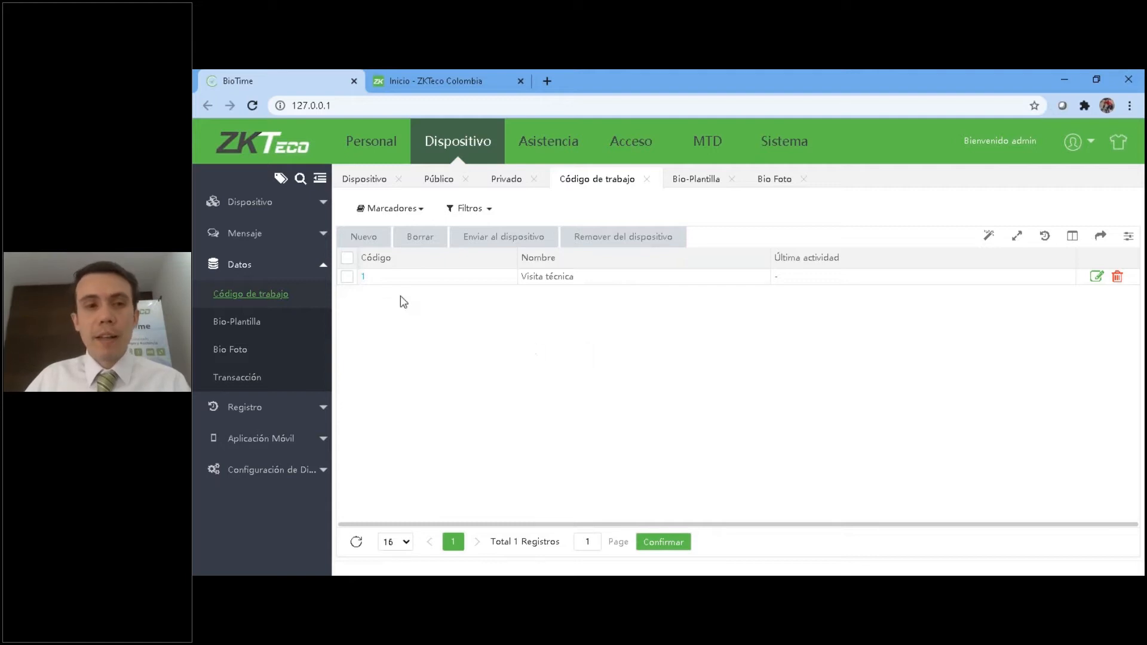
click(363, 236)
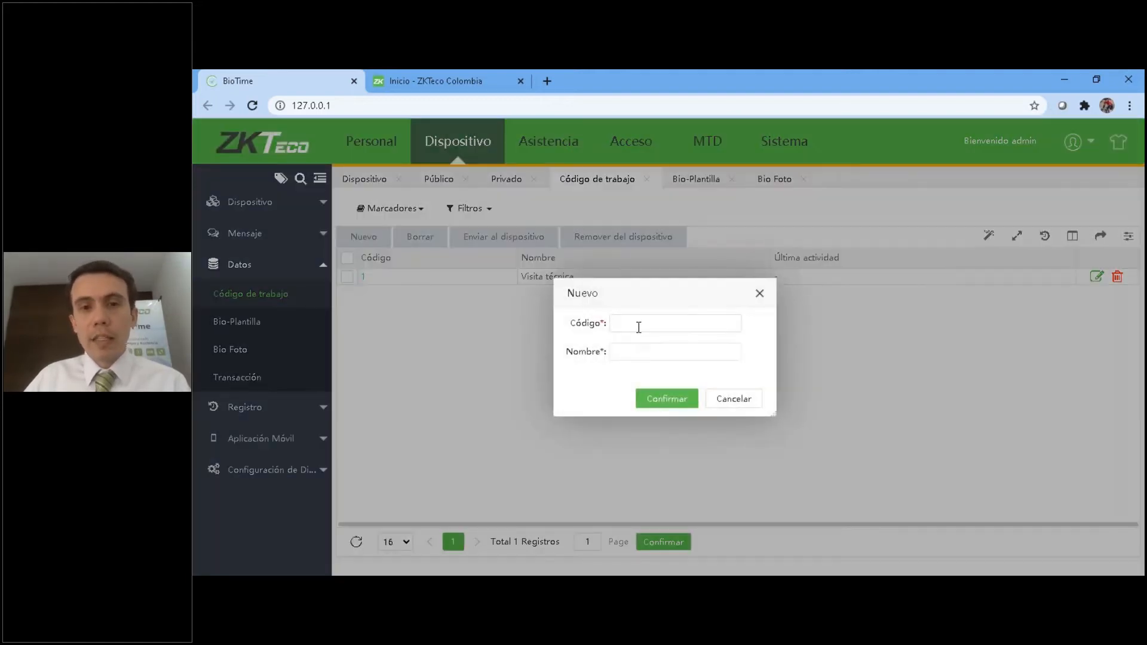
click(759, 293)
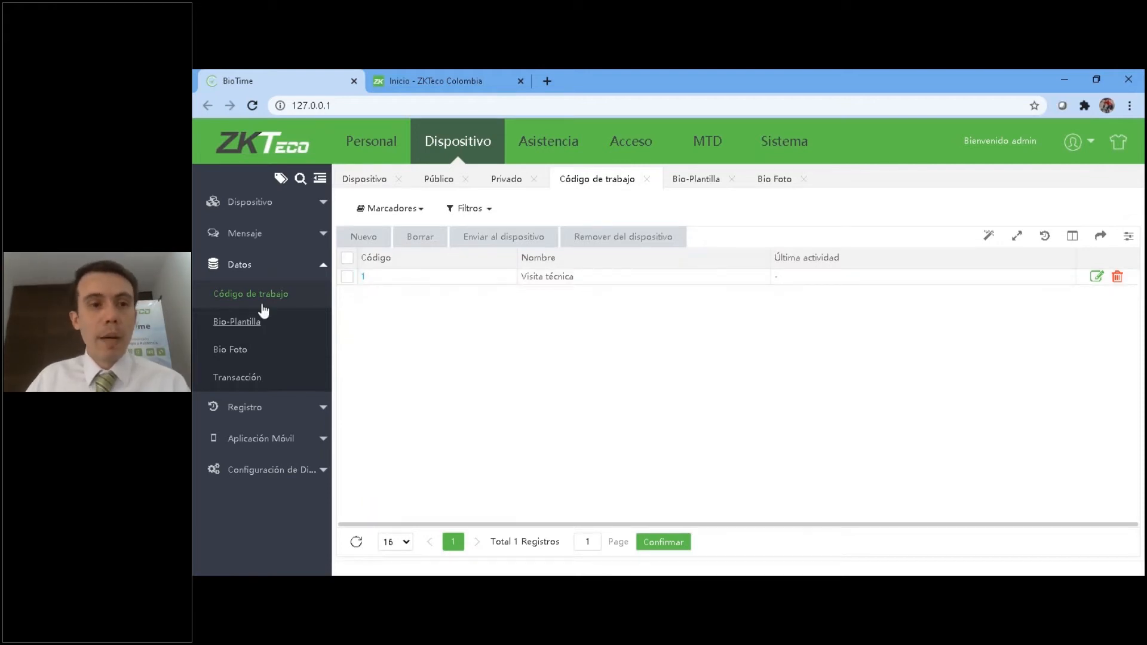
Review the Transacción list, selecting the first record to see its capture and narrowing the mask column to inspect the remaining columns.
click(247, 380)
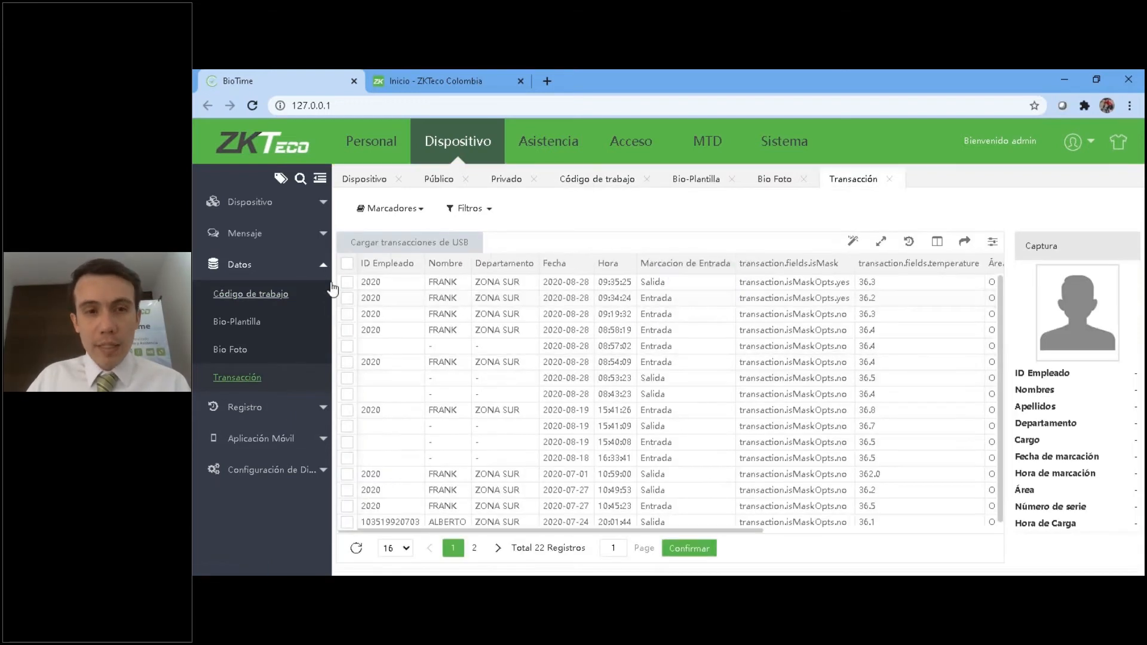
click(346, 282)
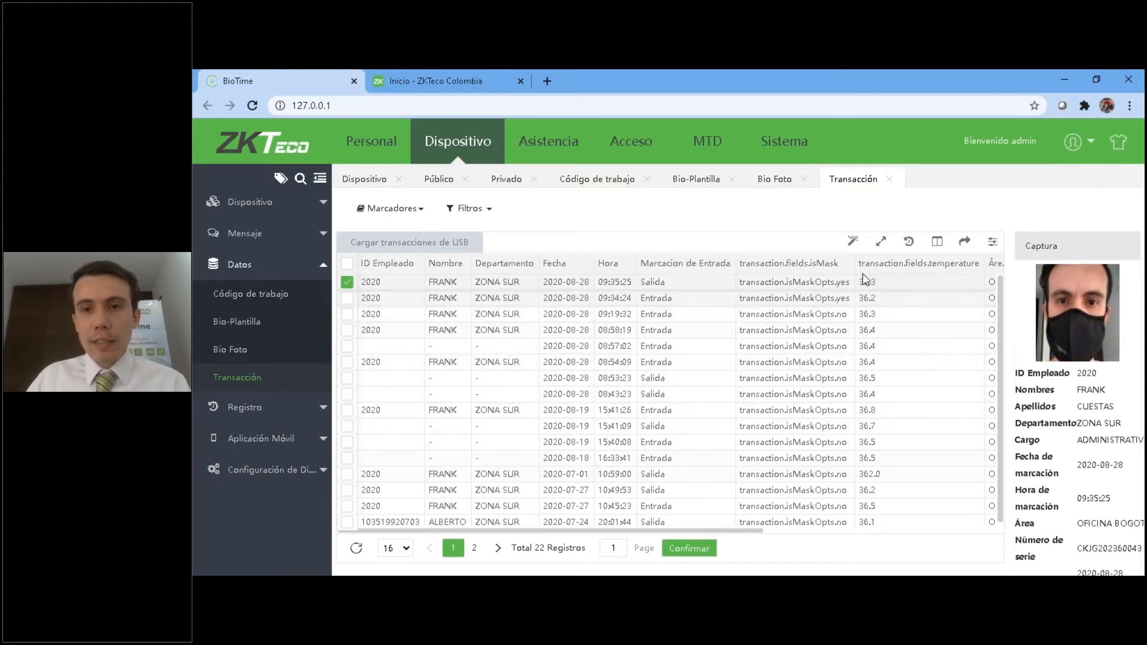
drag(854, 263, 792, 263)
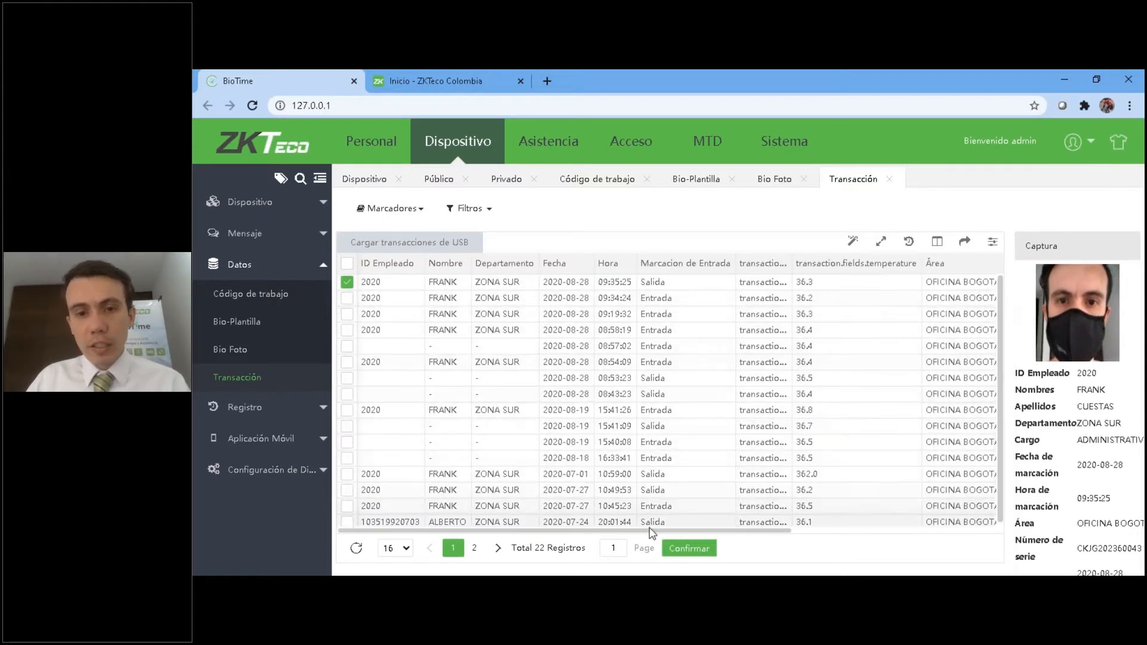
scroll(741, 430, right, 3)
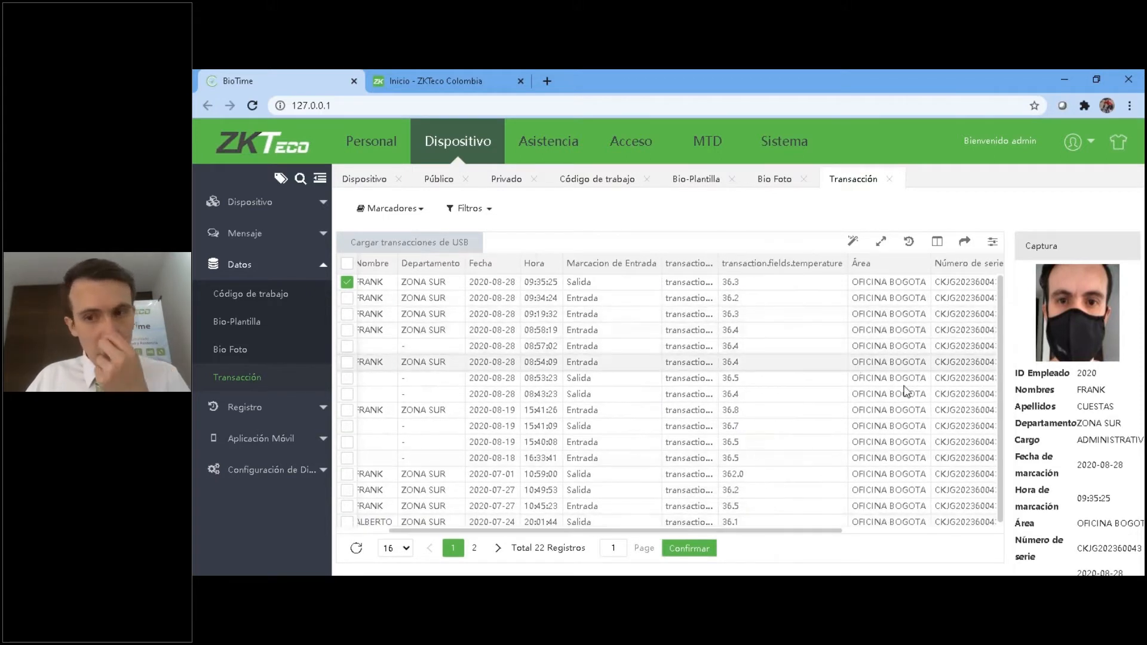
drag(807, 530, 923, 530)
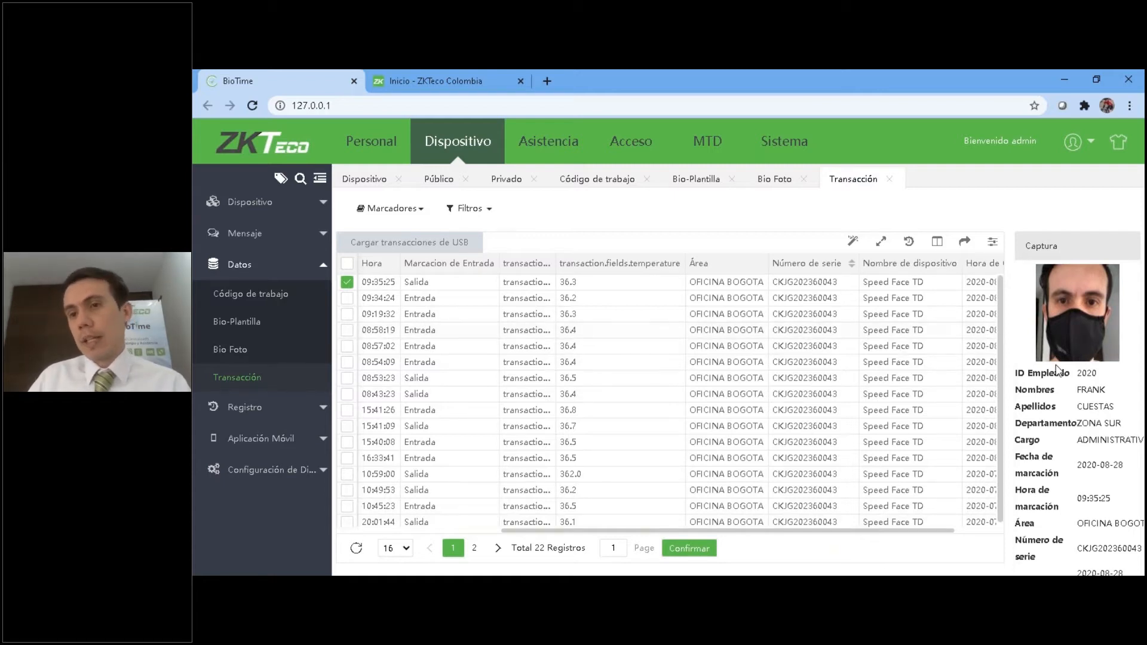
Export the transactions to Excel with the export scope set to Todos los datos.
click(964, 241)
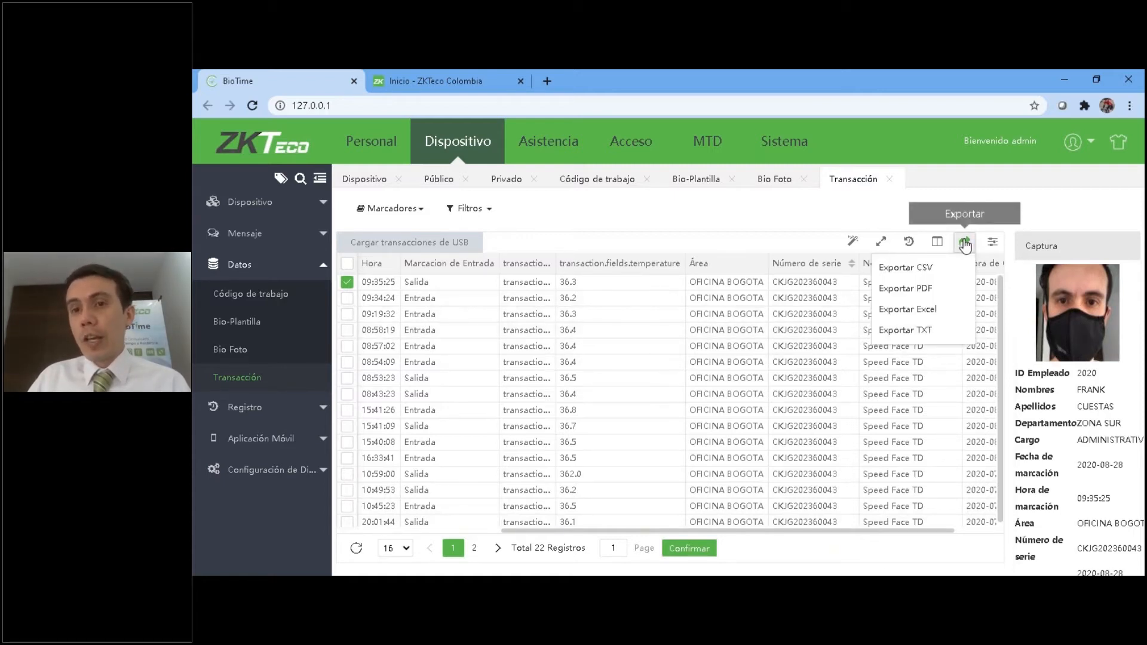
click(943, 310)
click(726, 301)
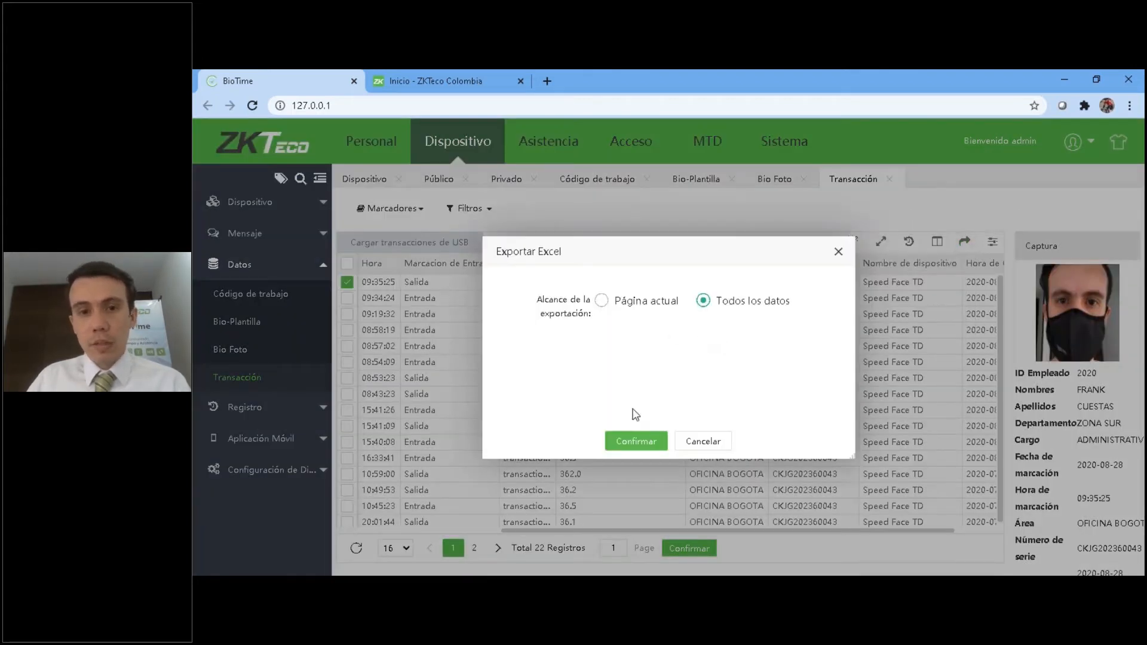
click(636, 439)
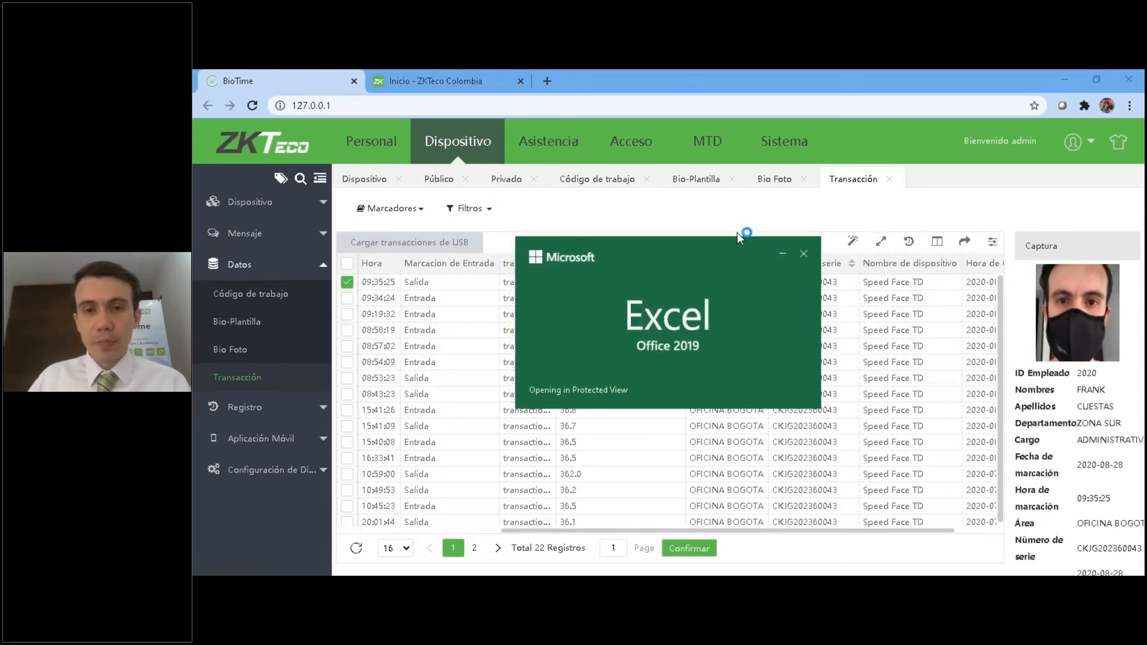
Examine the exported Transacciones report in Excel, and return to the Transacción list in BioTime.
click(642, 366)
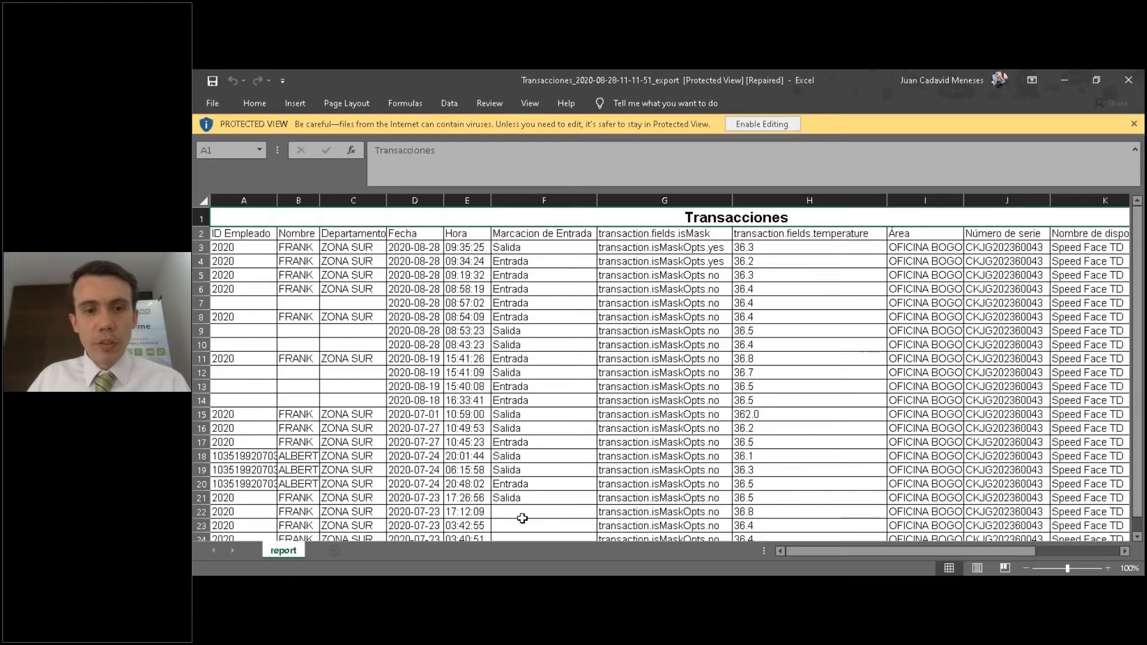
drag(822, 552, 850, 552)
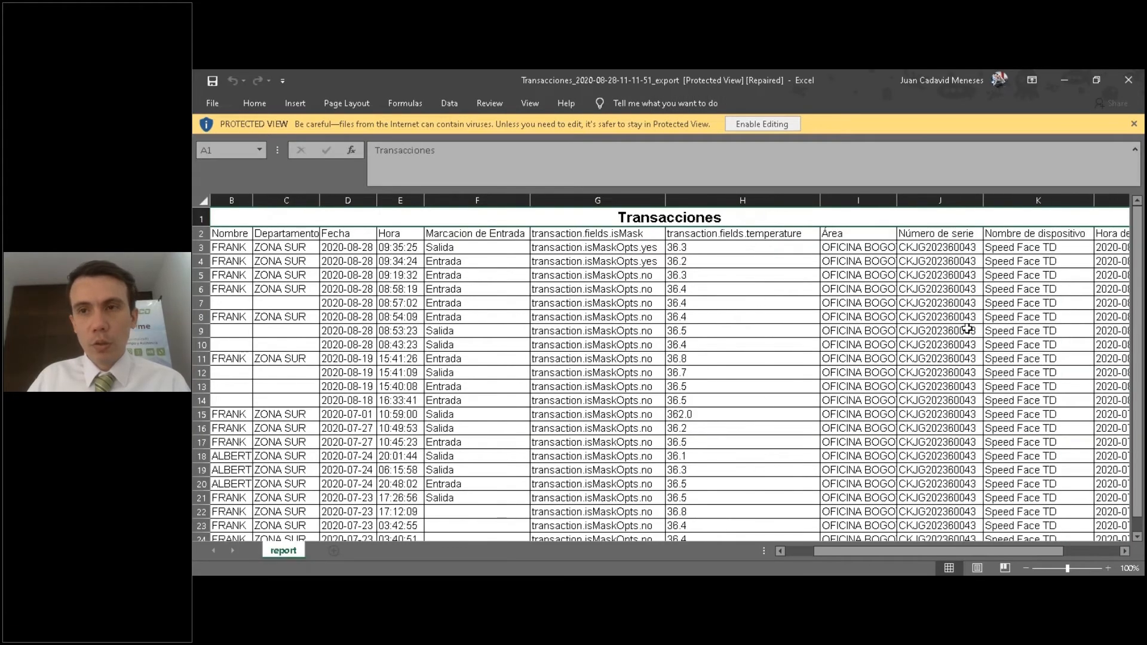
click(1062, 83)
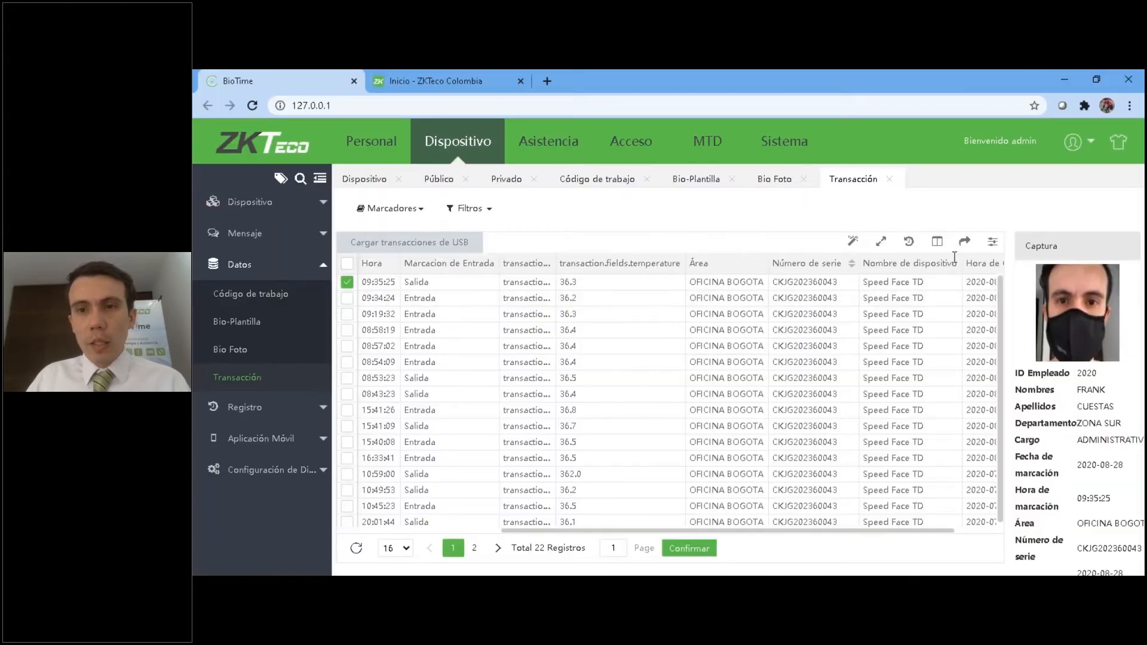
View the upload form for USB transactions and its file selection window, and cancel without loading a file.
click(409, 242)
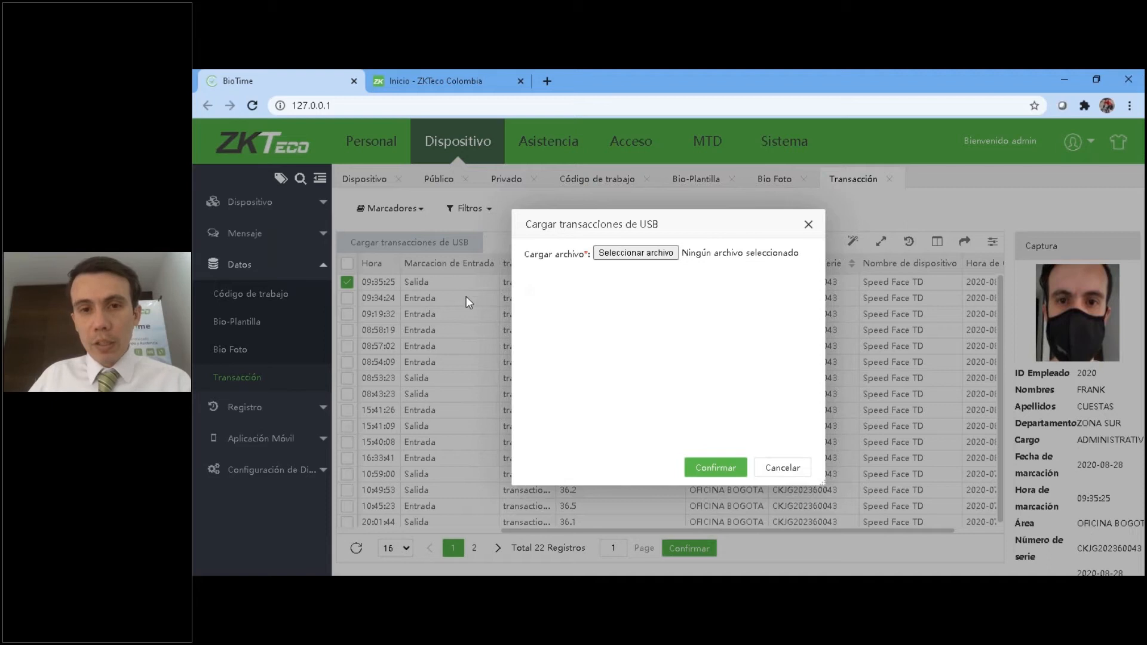
click(637, 253)
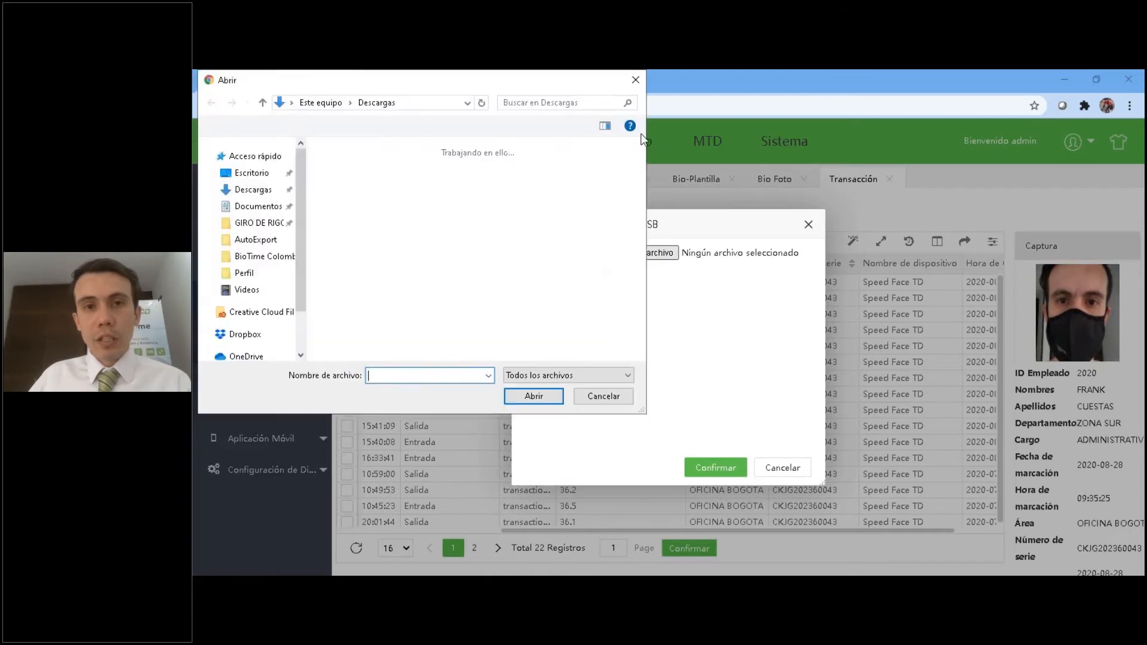
click(634, 81)
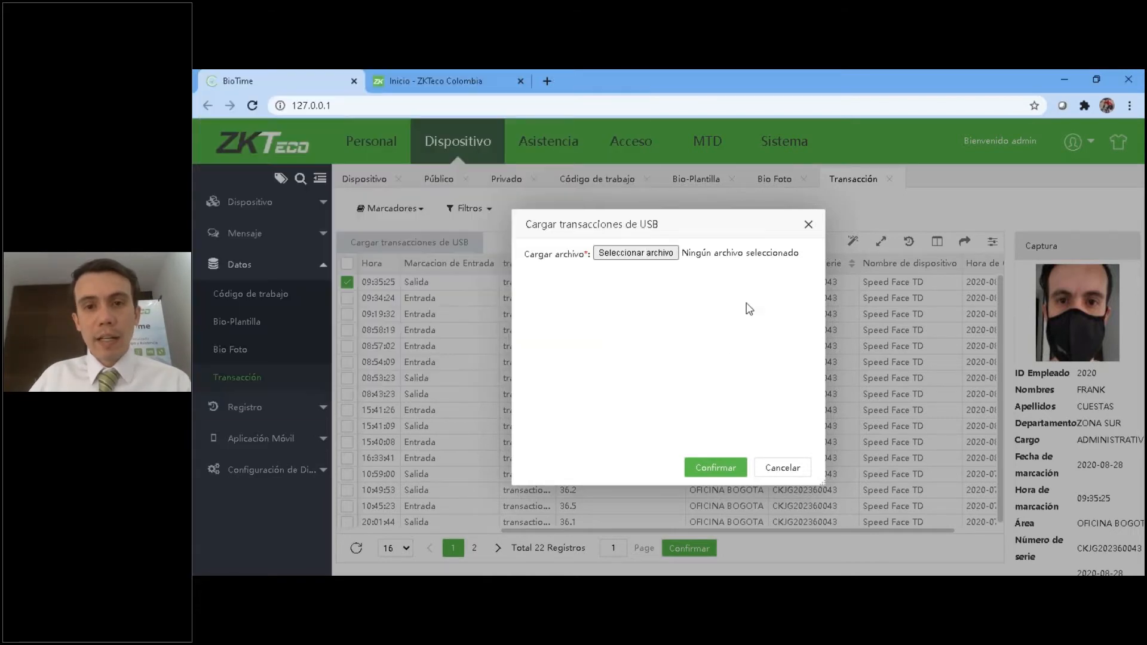
click(784, 472)
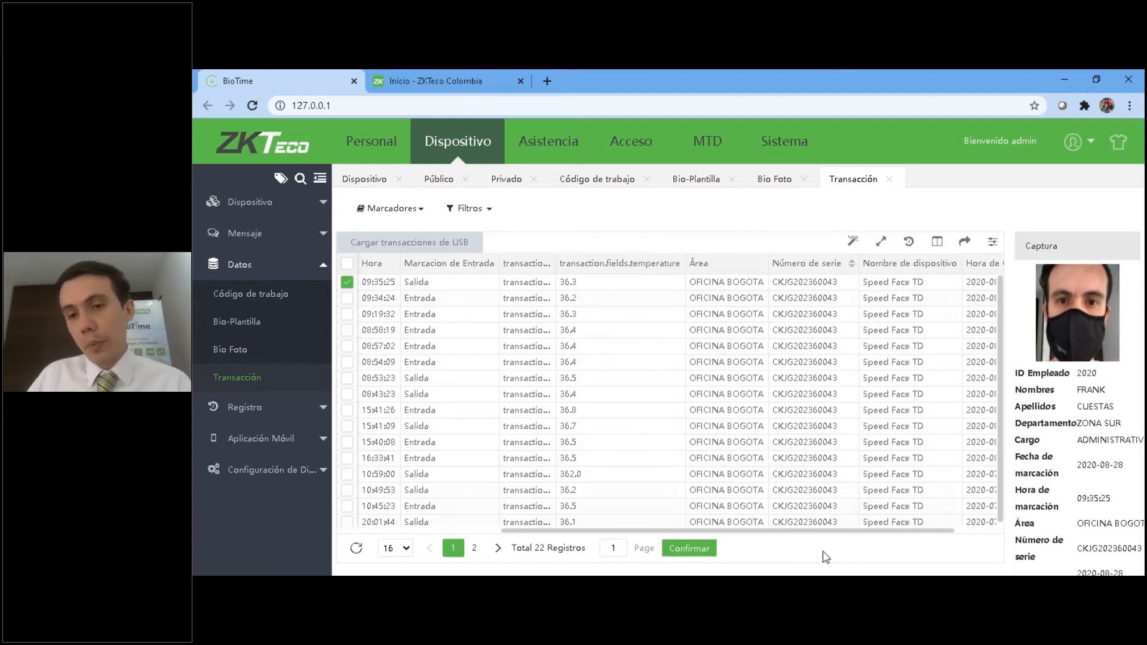
Examine the Registro de dispositivos and Log lists in the Registro section.
click(241, 264)
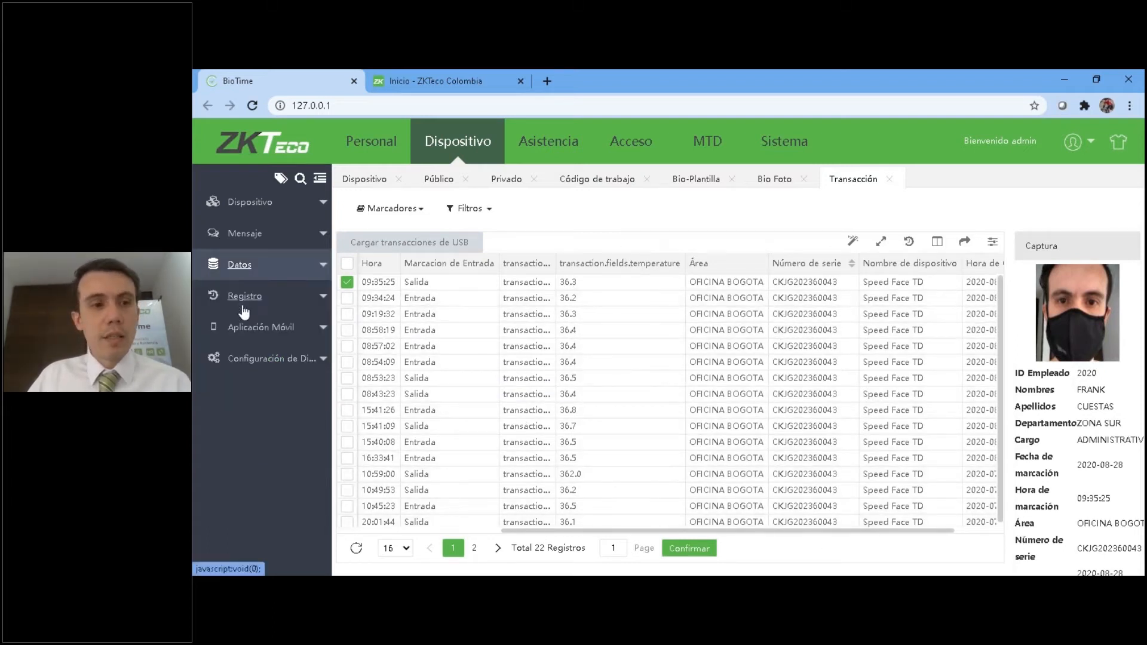
click(243, 309)
click(267, 325)
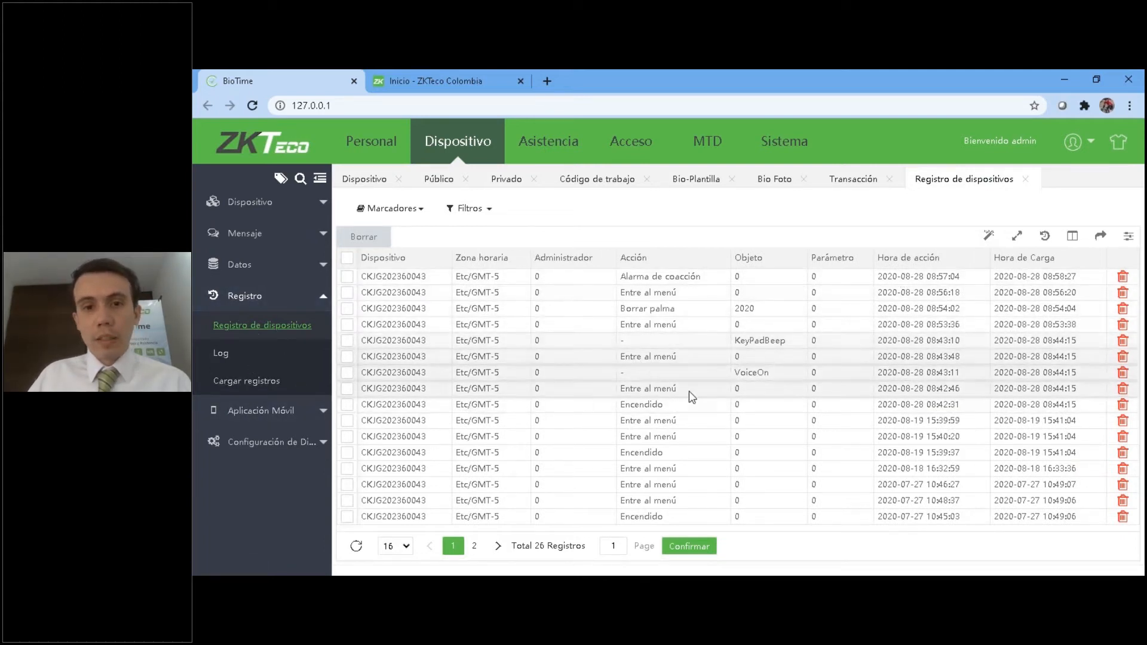
click(221, 354)
Try a new GPS por empleado record with Medellin as the location and a distance of 50 metres.
click(248, 411)
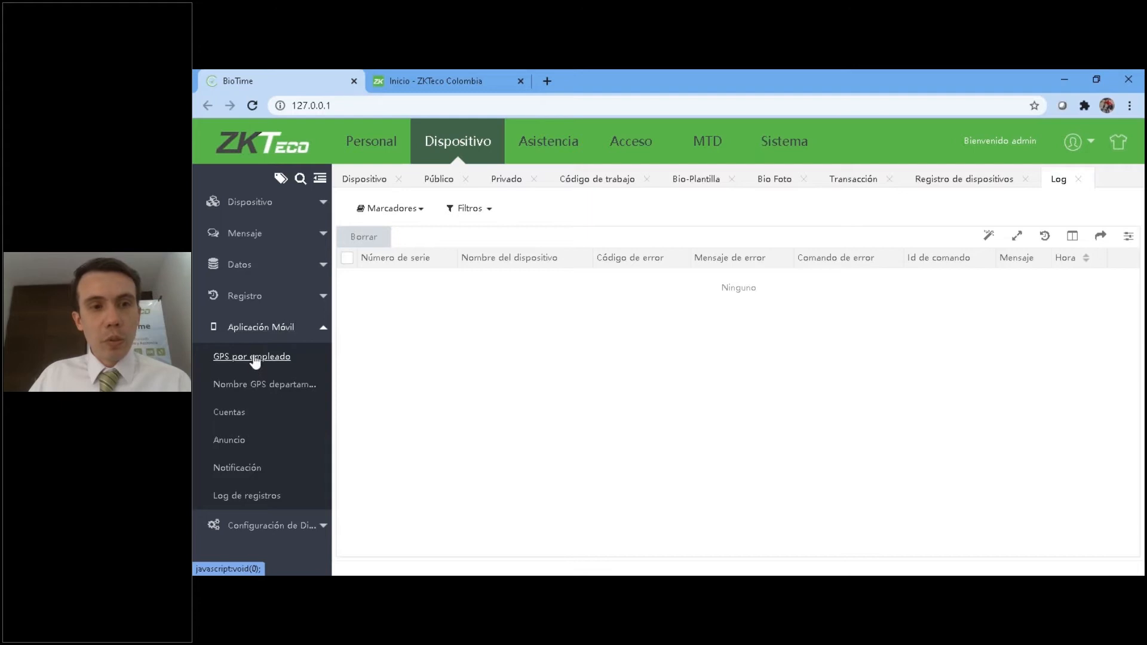
click(255, 359)
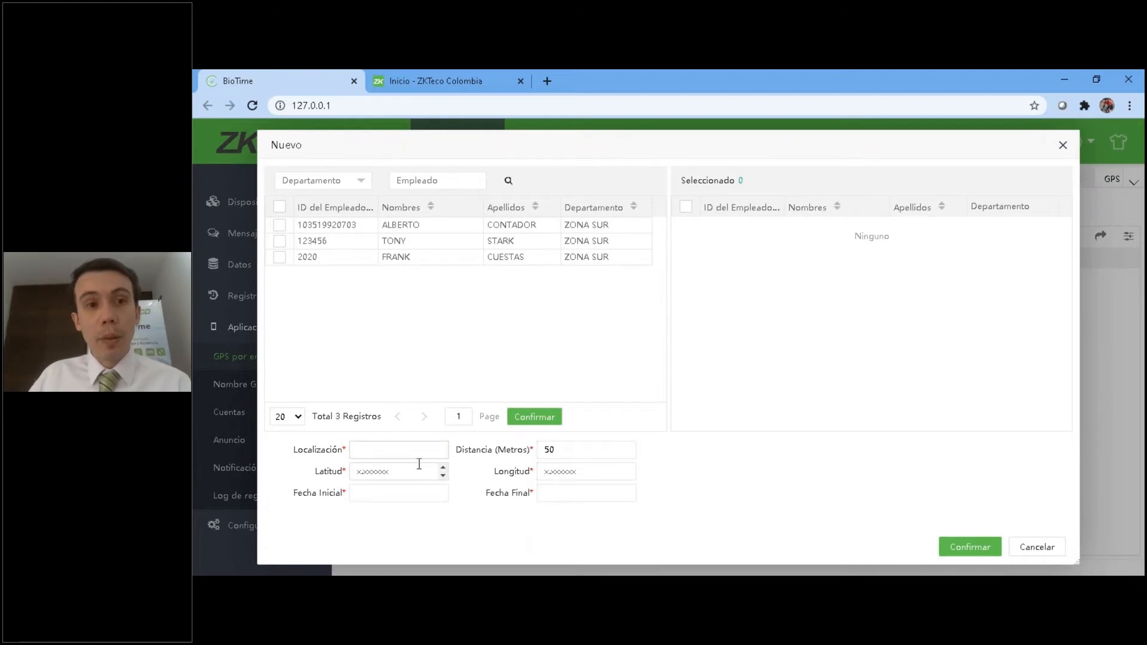
drag(577, 451, 545, 451)
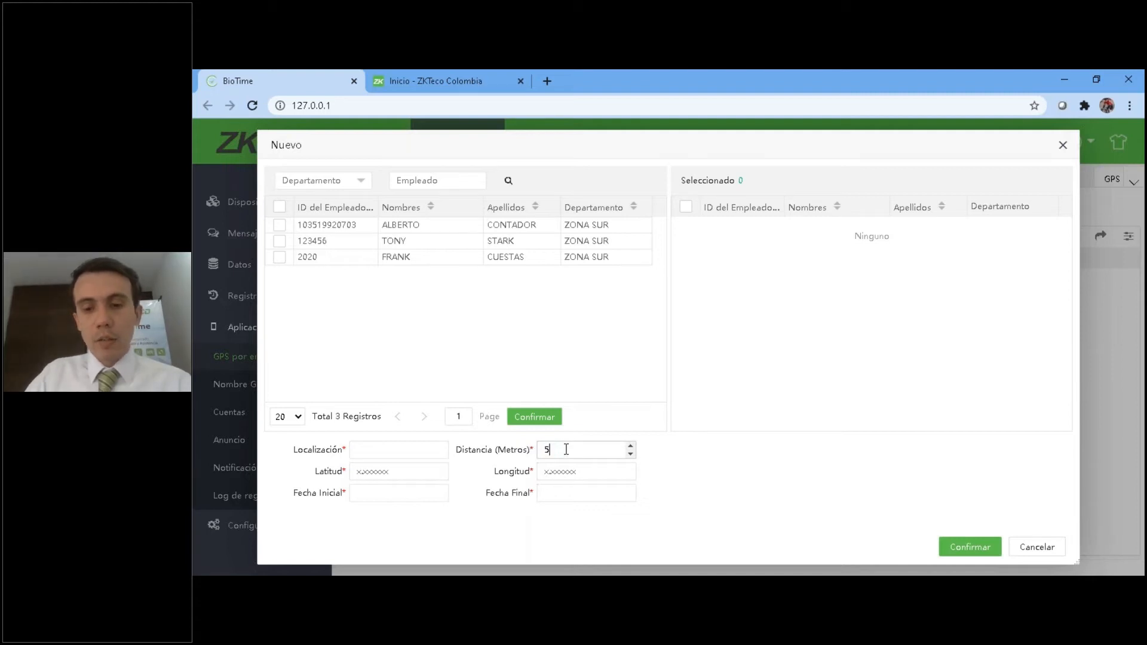
click(409, 445)
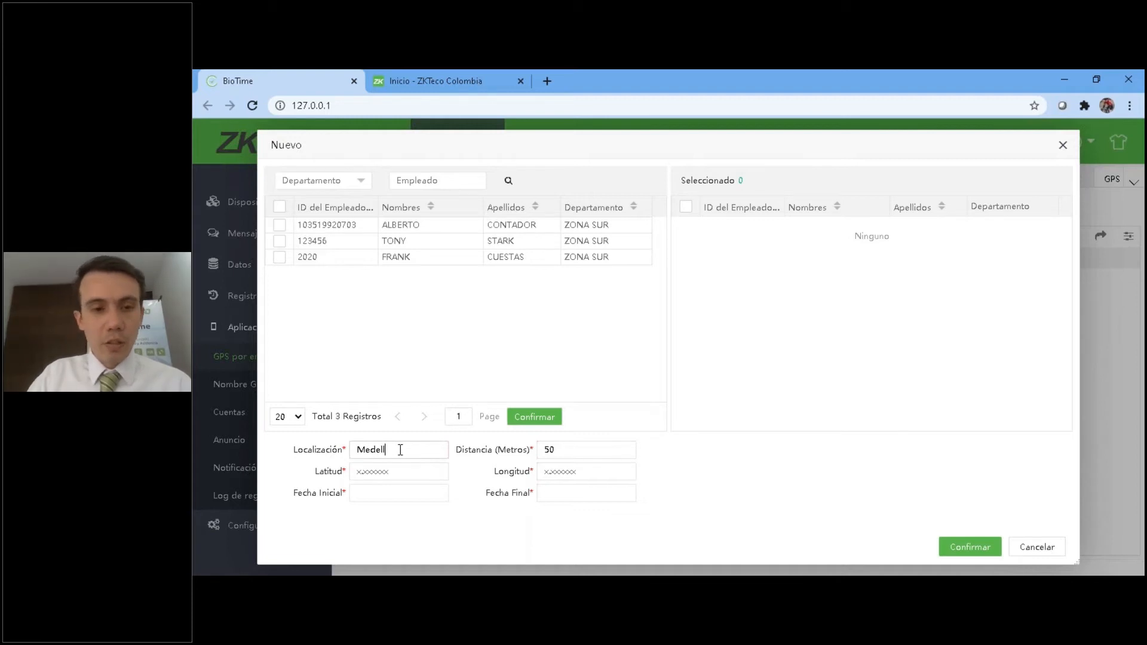
key(Tab)
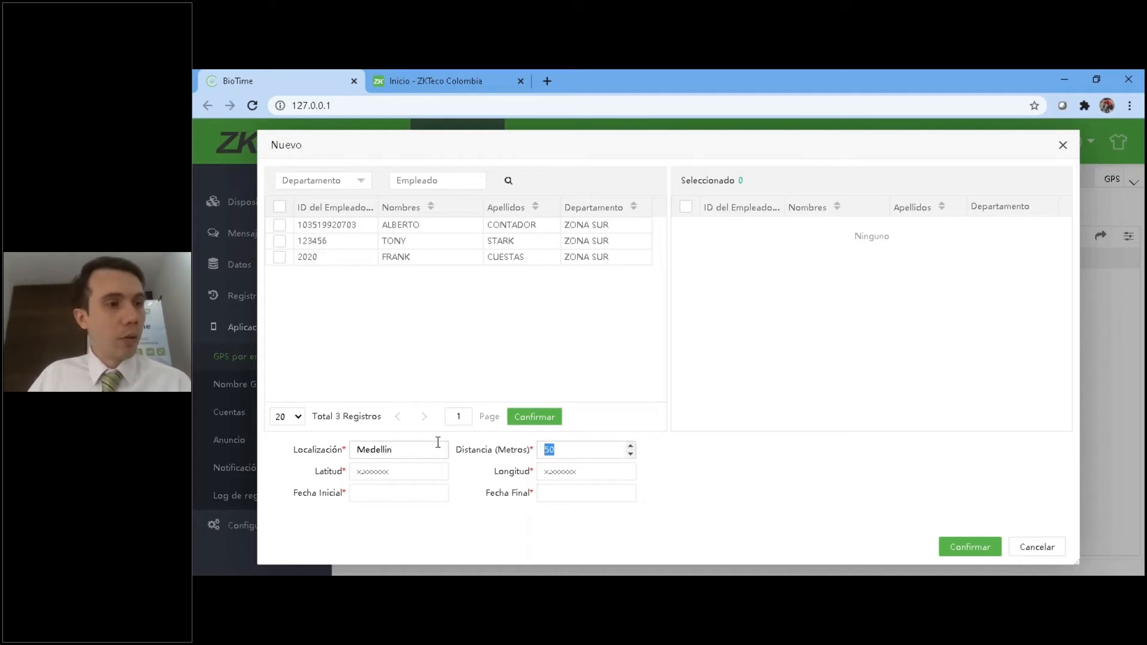
click(413, 472)
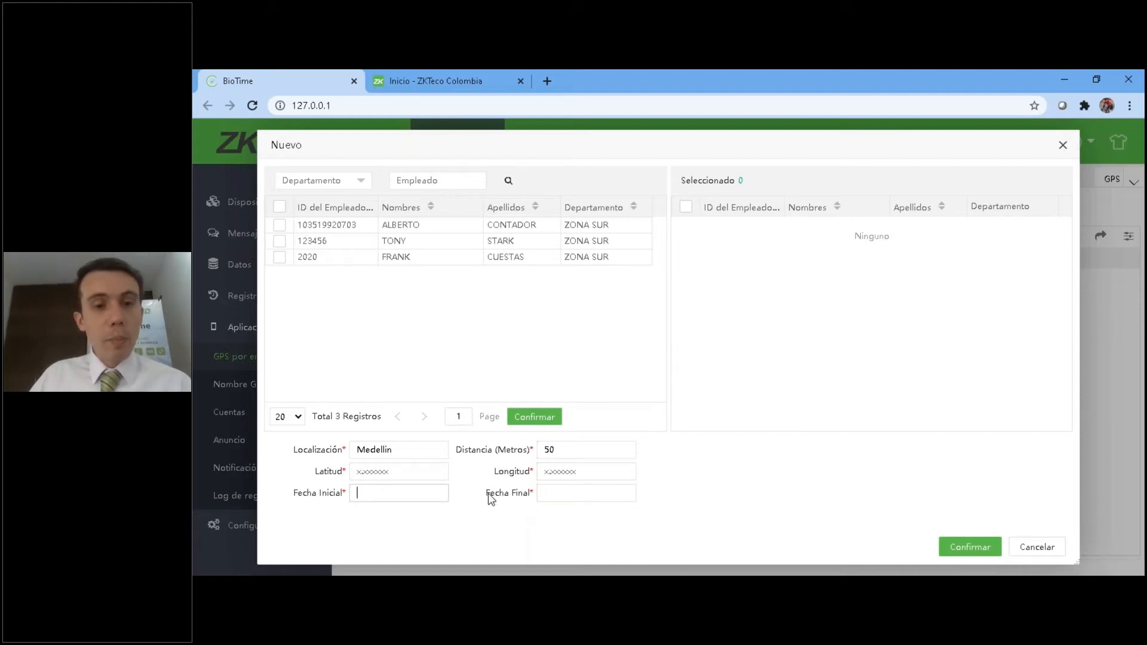
Select the first listed employee for the GPS record, view the latitude and longitude fields, and cancel the record.
click(279, 225)
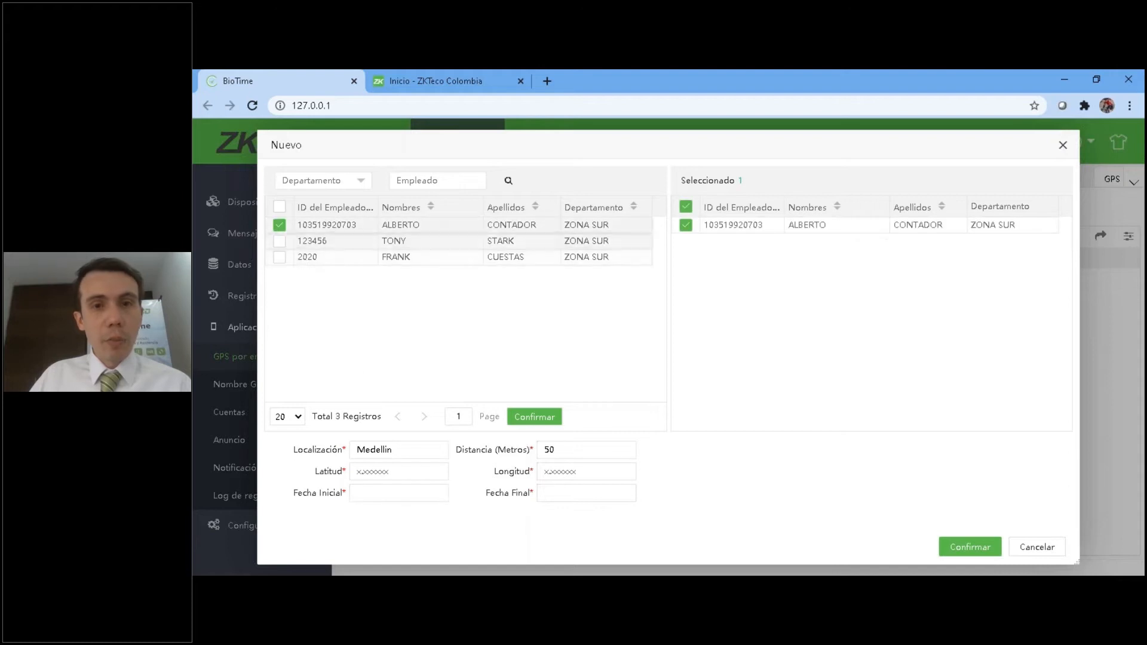
drag(602, 451, 515, 452)
click(402, 472)
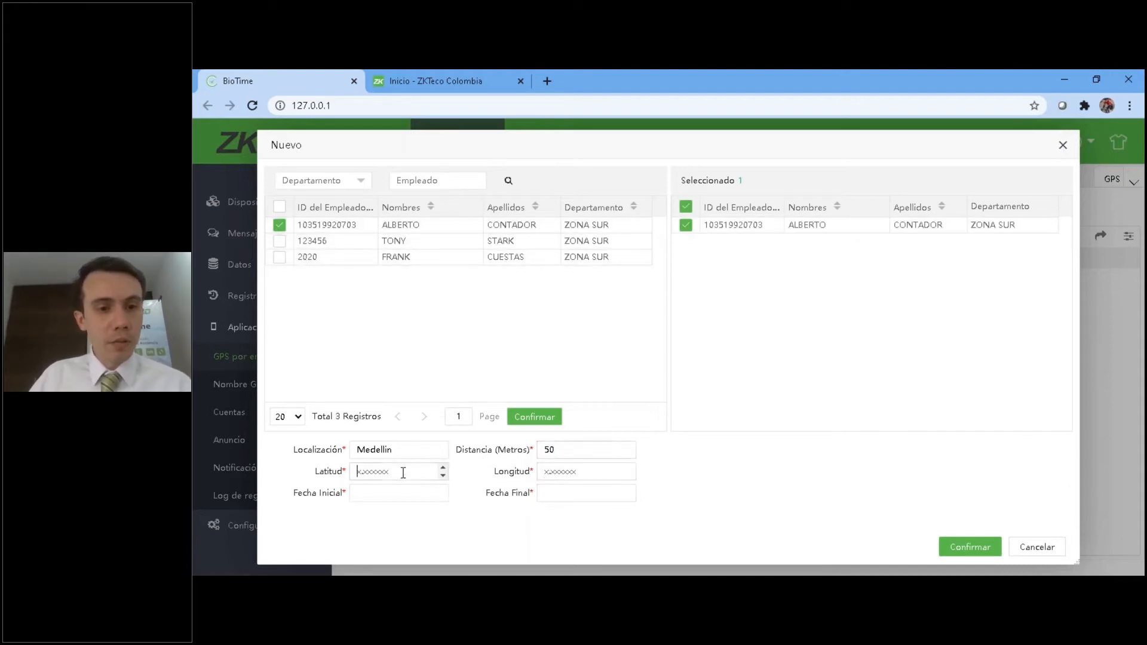
click(577, 472)
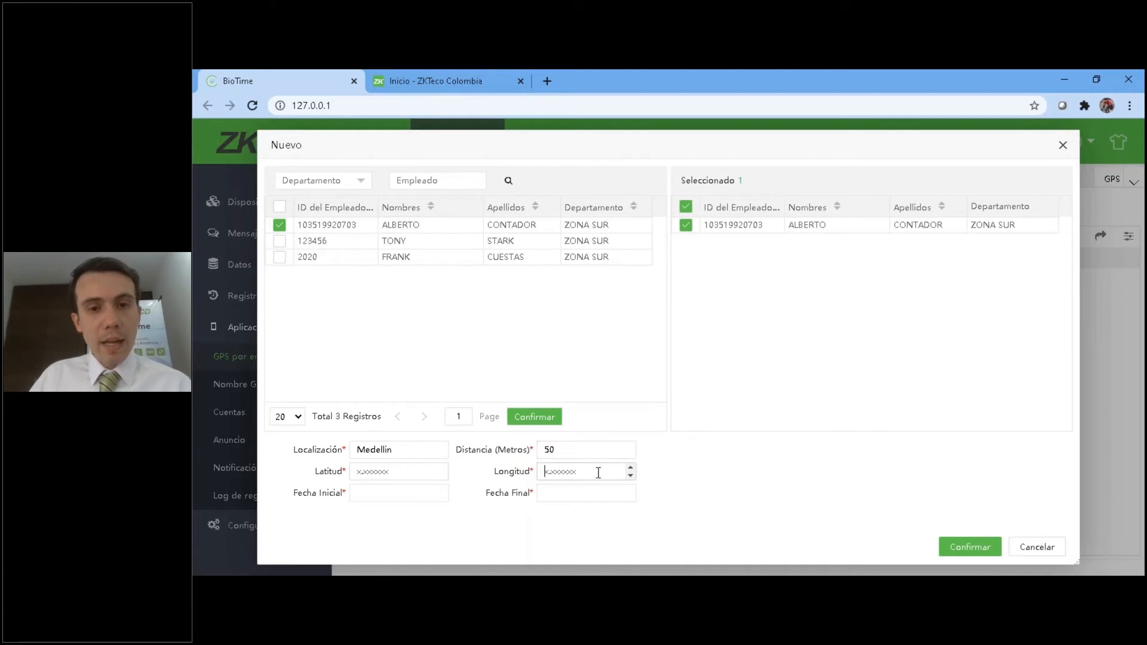
click(1026, 550)
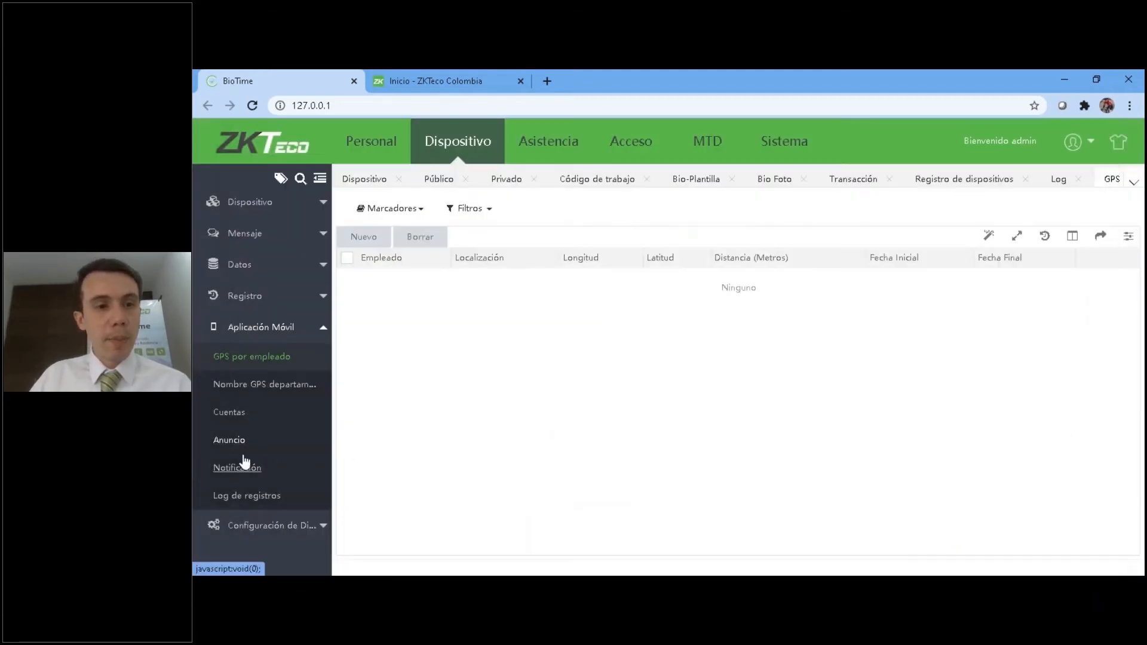
click(272, 329)
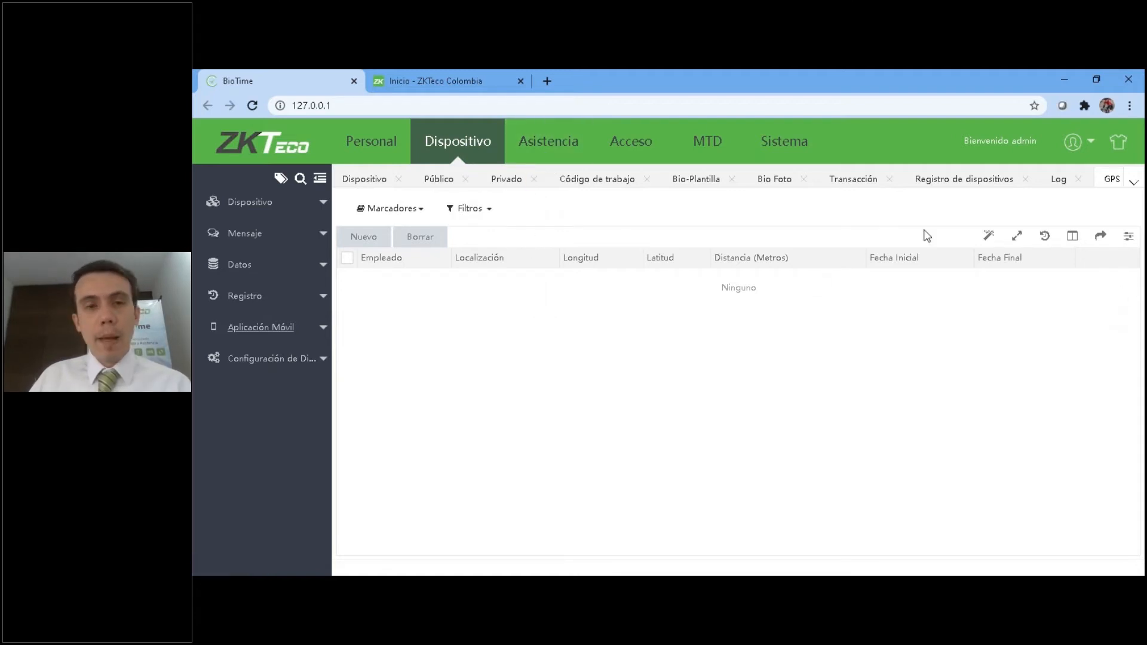
Review the Configuración APP options of the Regla Global in the Asistencia module.
click(555, 142)
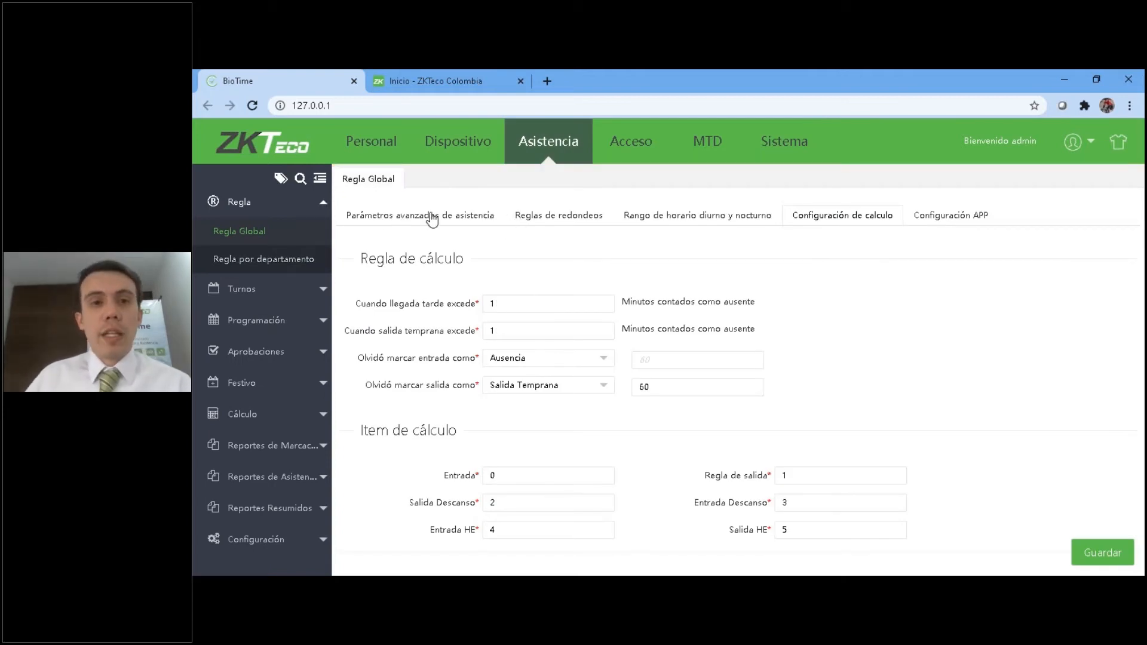
click(959, 219)
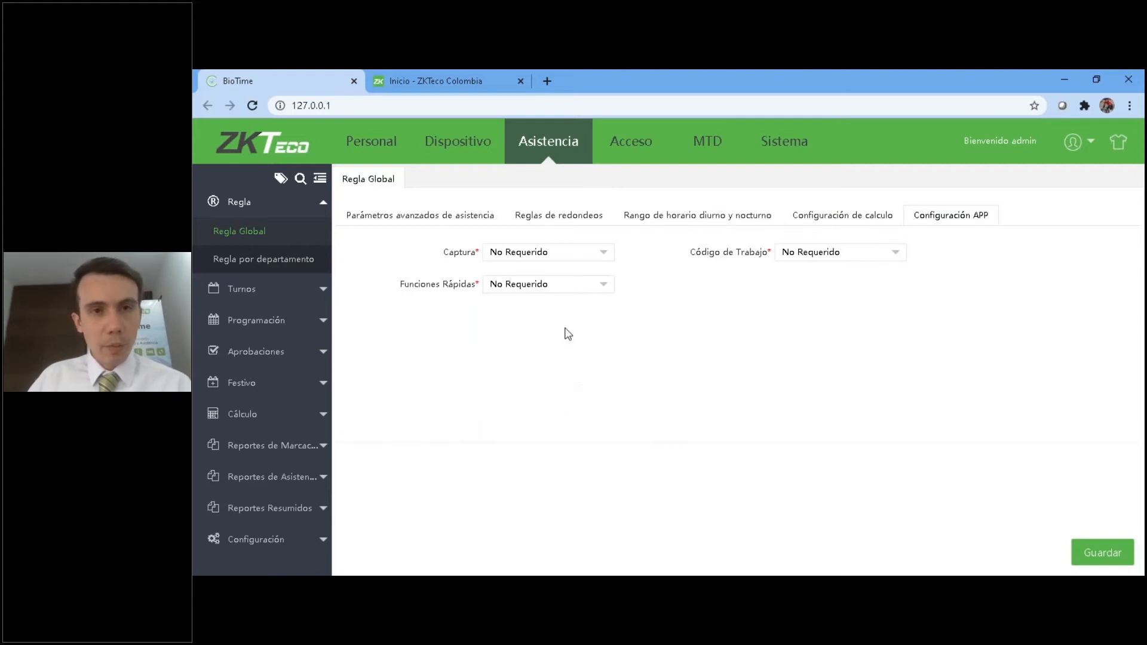
click(559, 147)
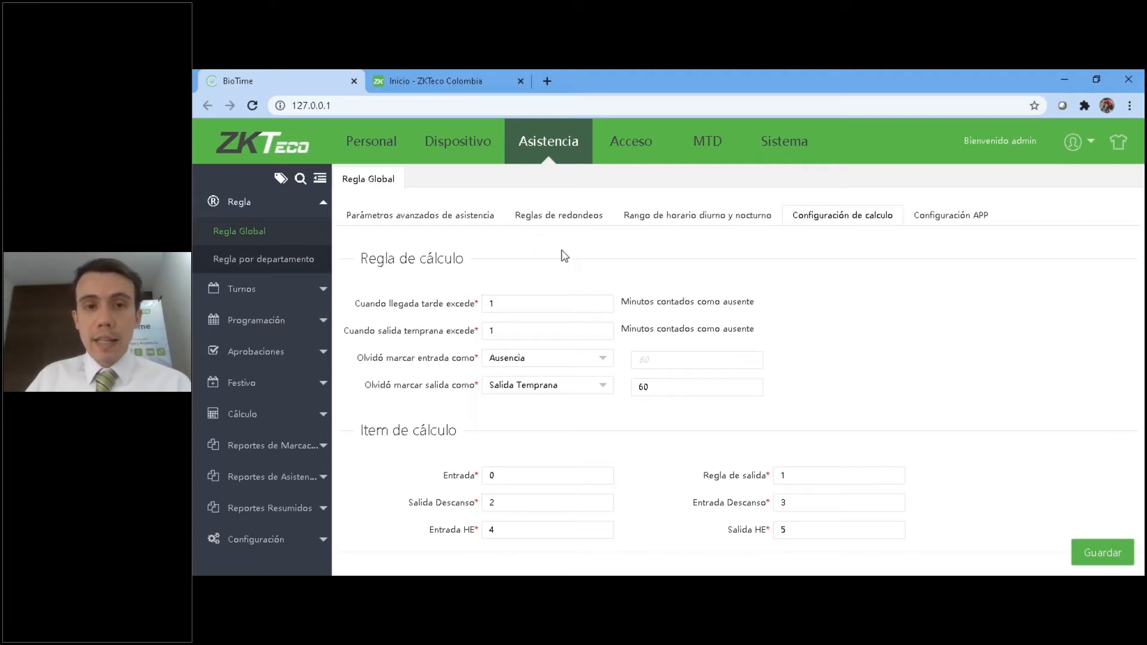
click(954, 219)
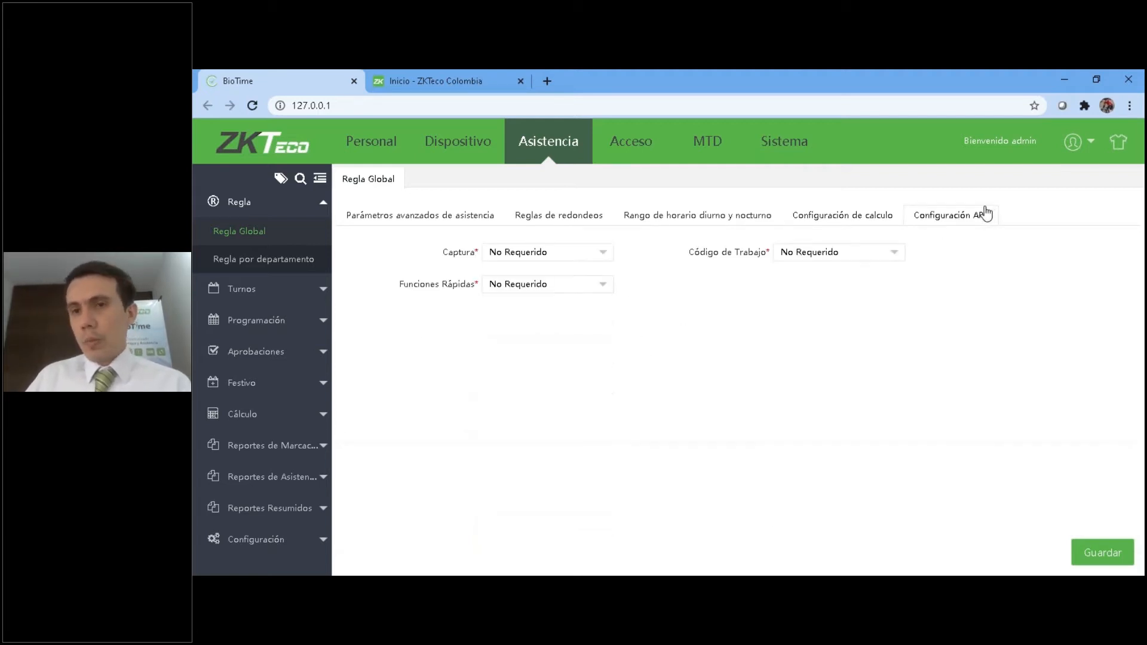
Look through the global rule's advanced attendance parameters, rounding rules, day and night time range, and calculation settings.
click(380, 218)
click(557, 218)
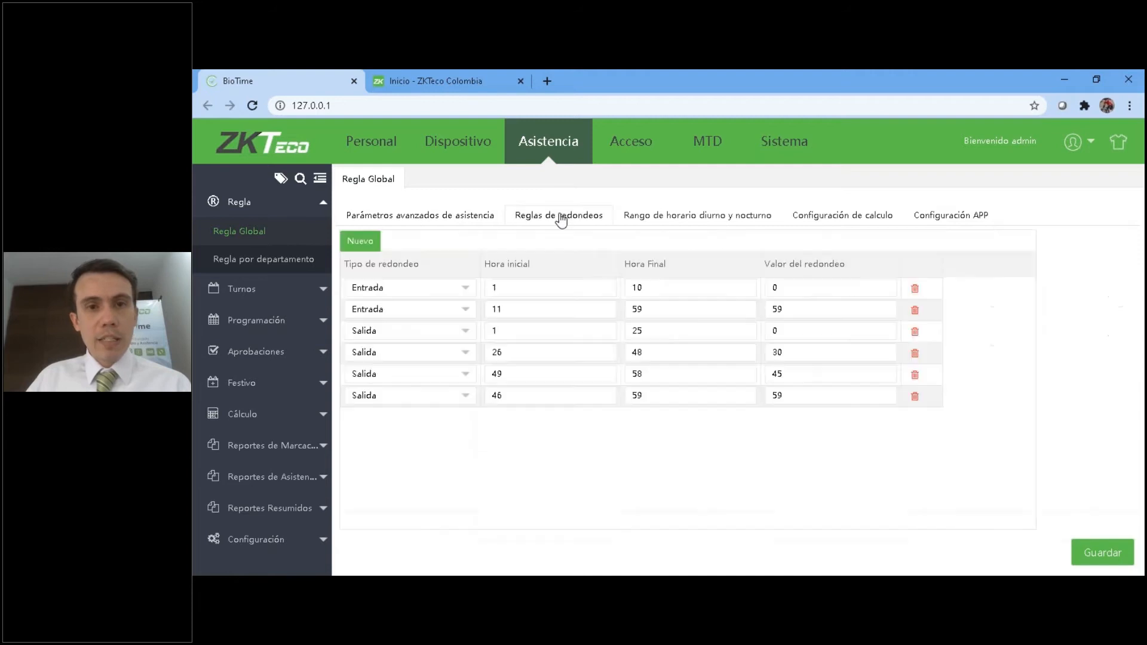
click(658, 219)
click(795, 221)
In the Configuración APP settings, set Captura, Funciones Rápidas and Código de Trabajo to Requerido.
click(935, 219)
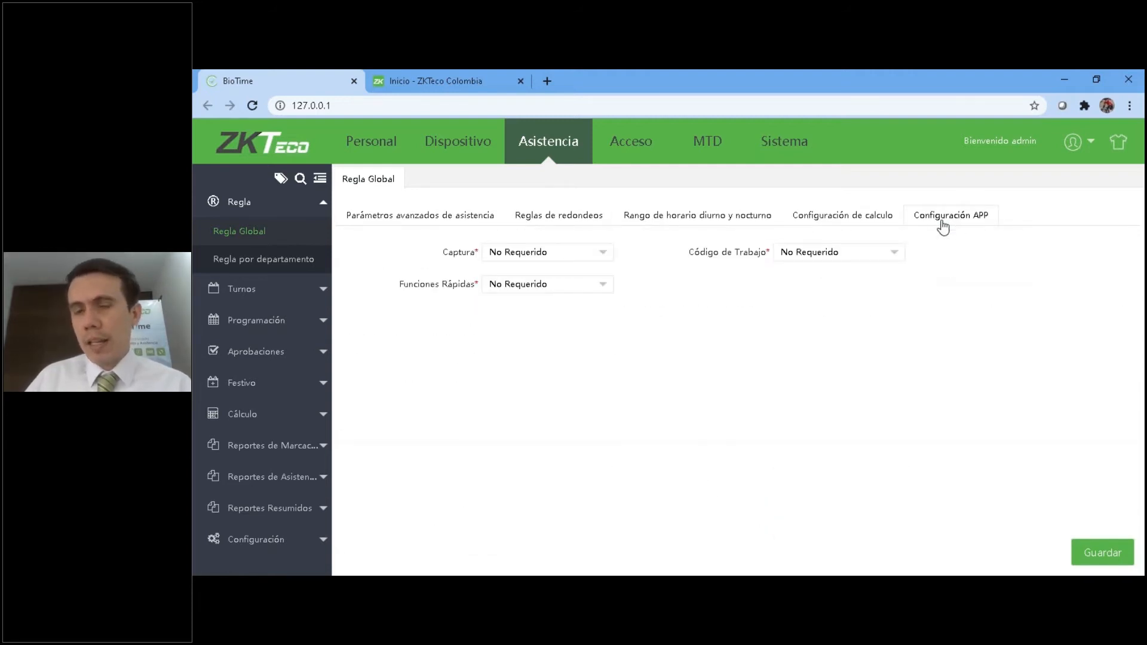
click(580, 260)
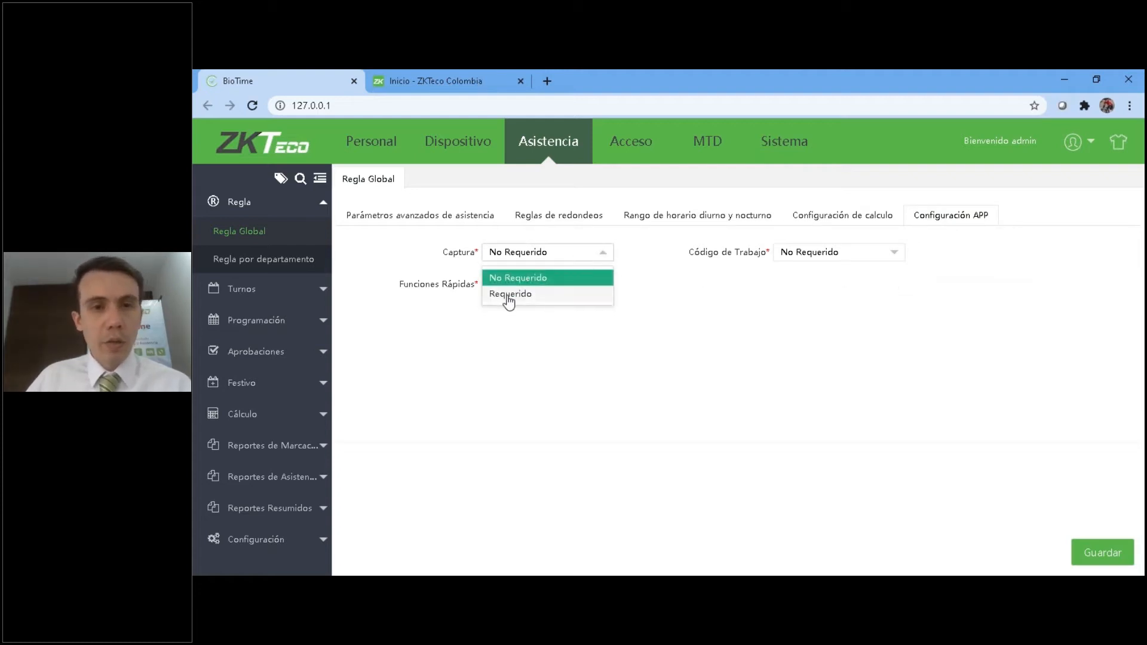
click(509, 299)
click(509, 287)
click(500, 326)
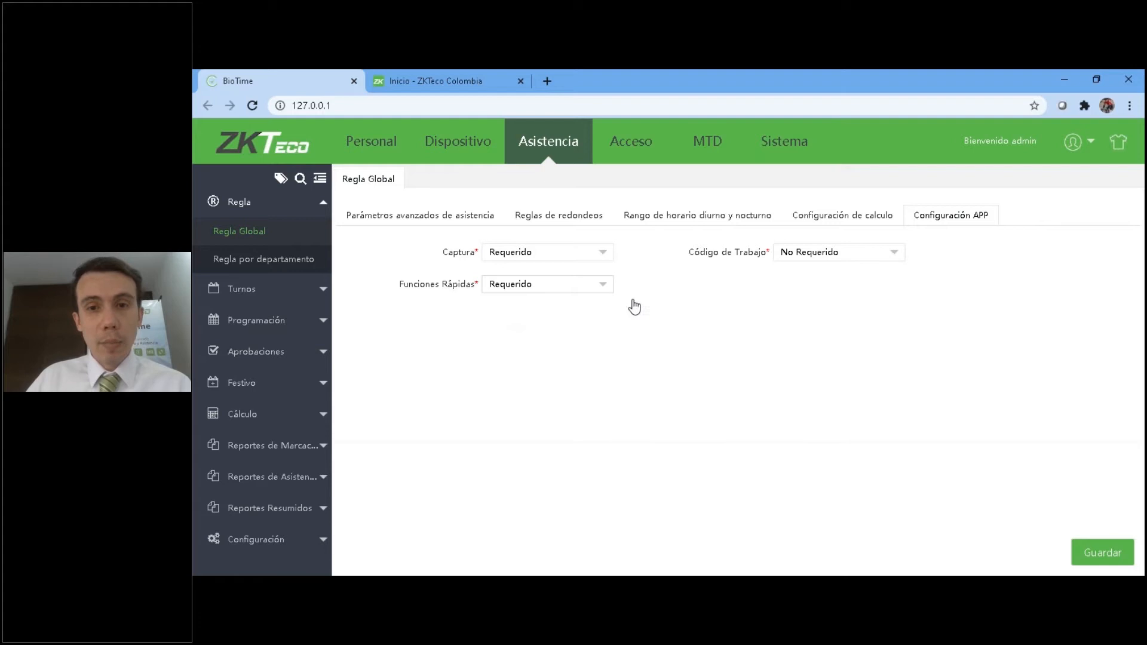
click(829, 251)
click(804, 299)
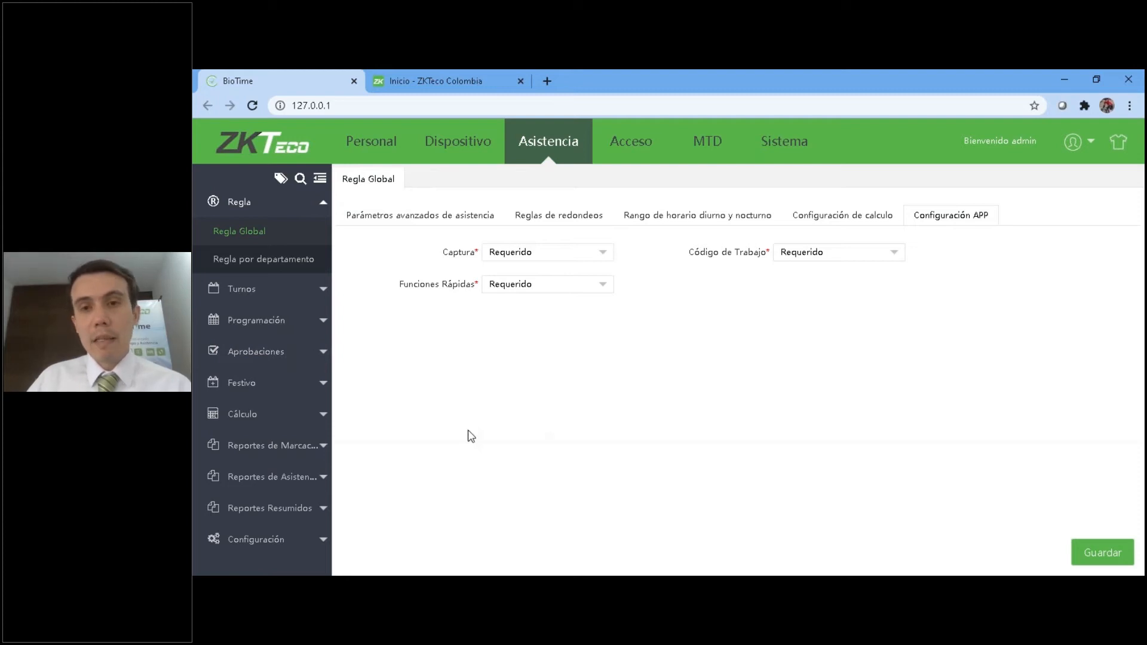
Review the late arrival and early departure limits in the global rule's calculation settings.
click(834, 221)
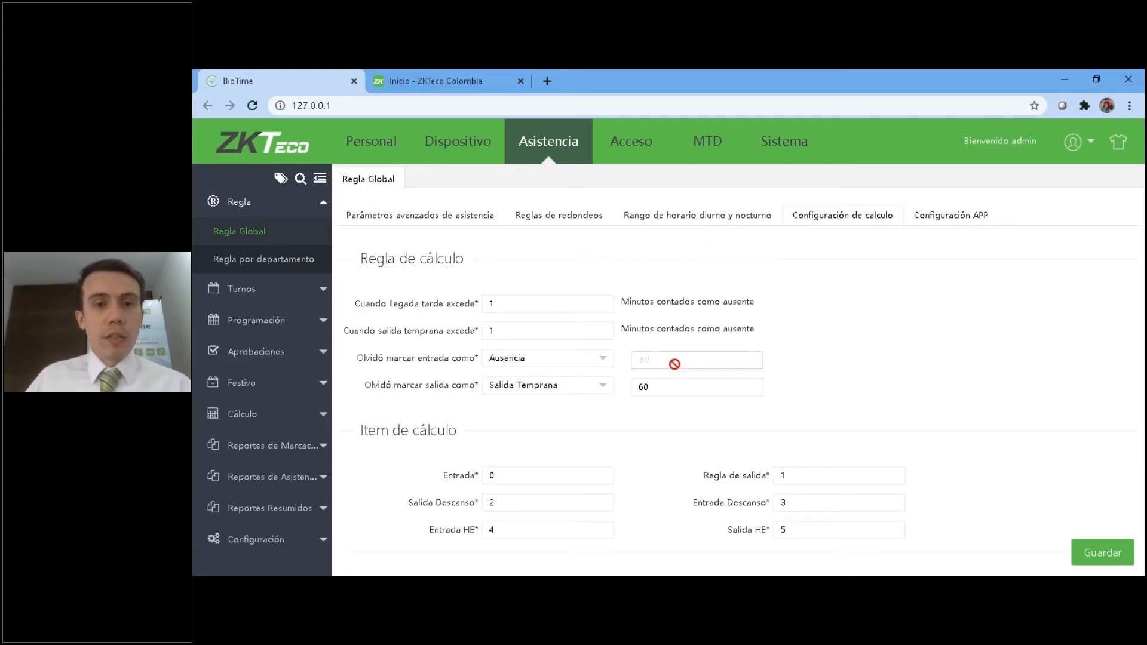
click(584, 304)
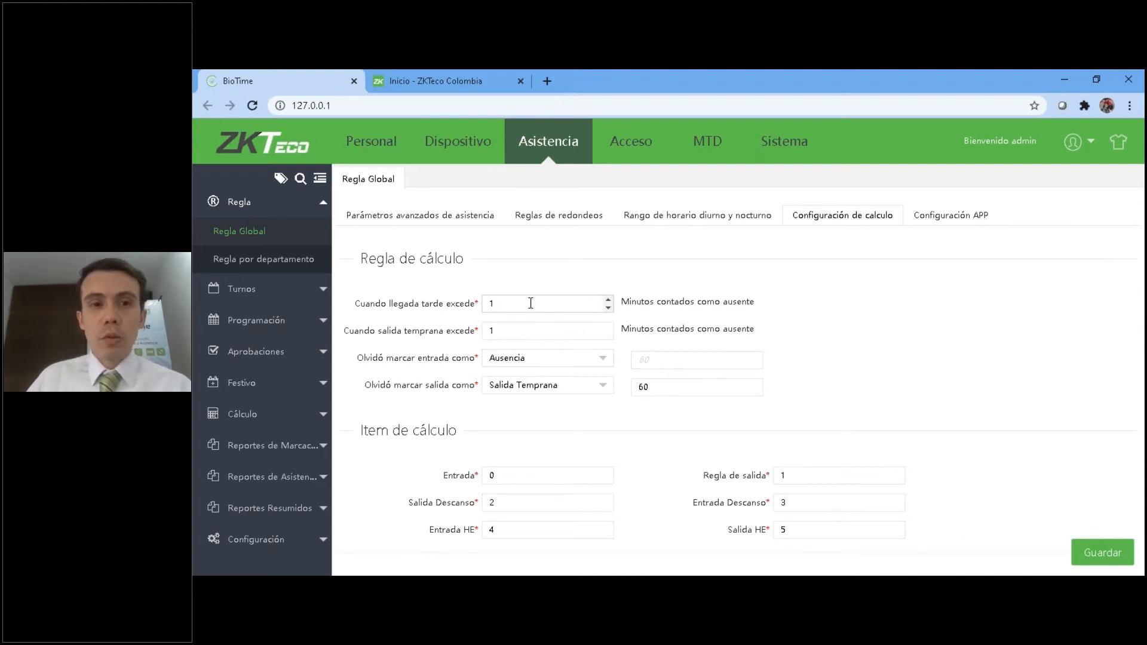
drag(498, 309, 479, 307)
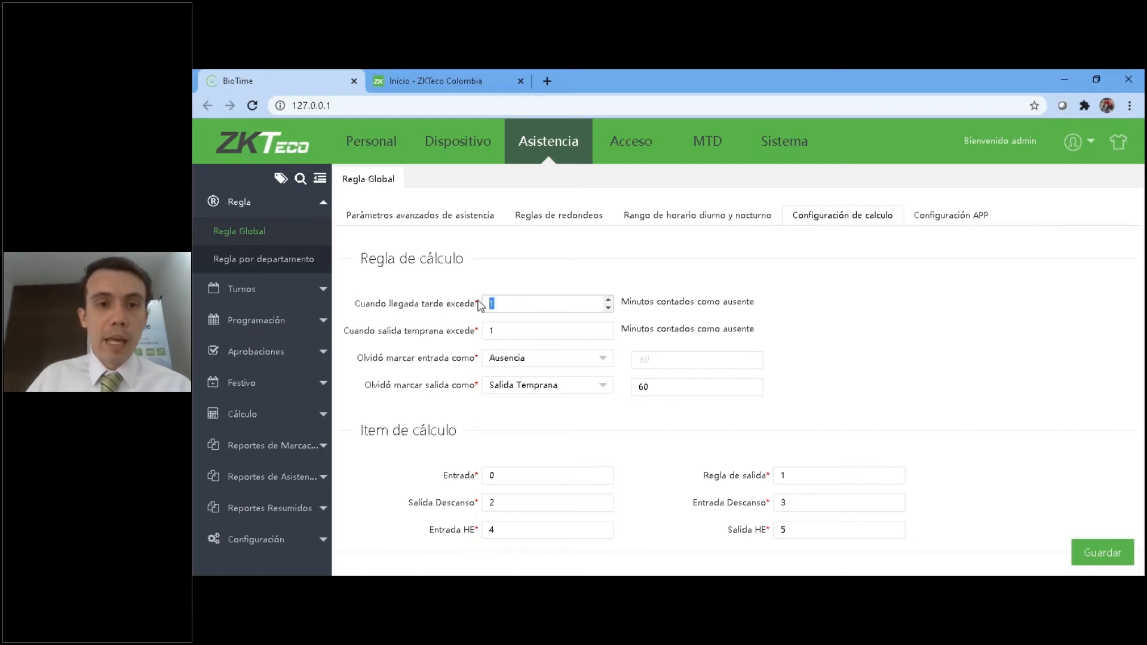
click(525, 329)
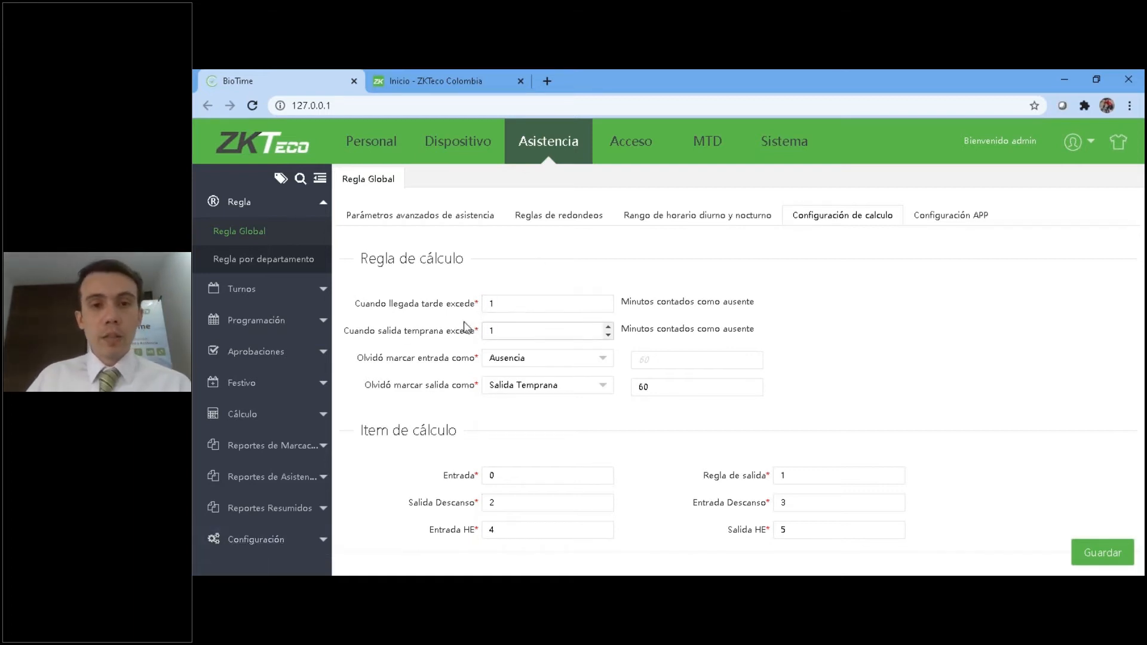
click(513, 304)
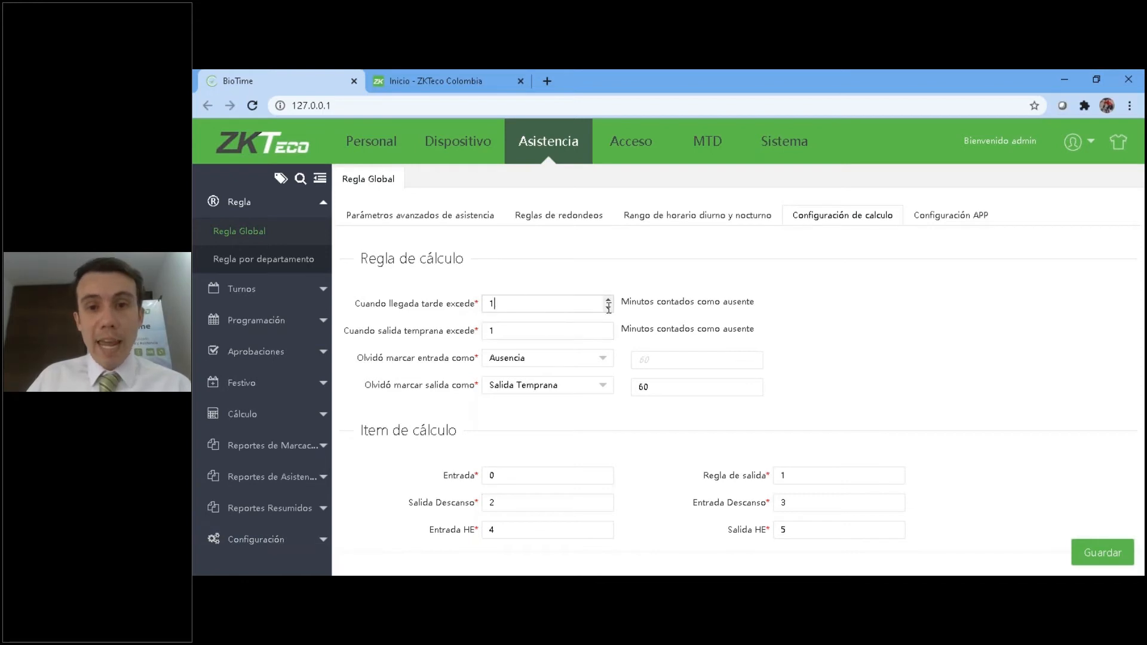
click(528, 329)
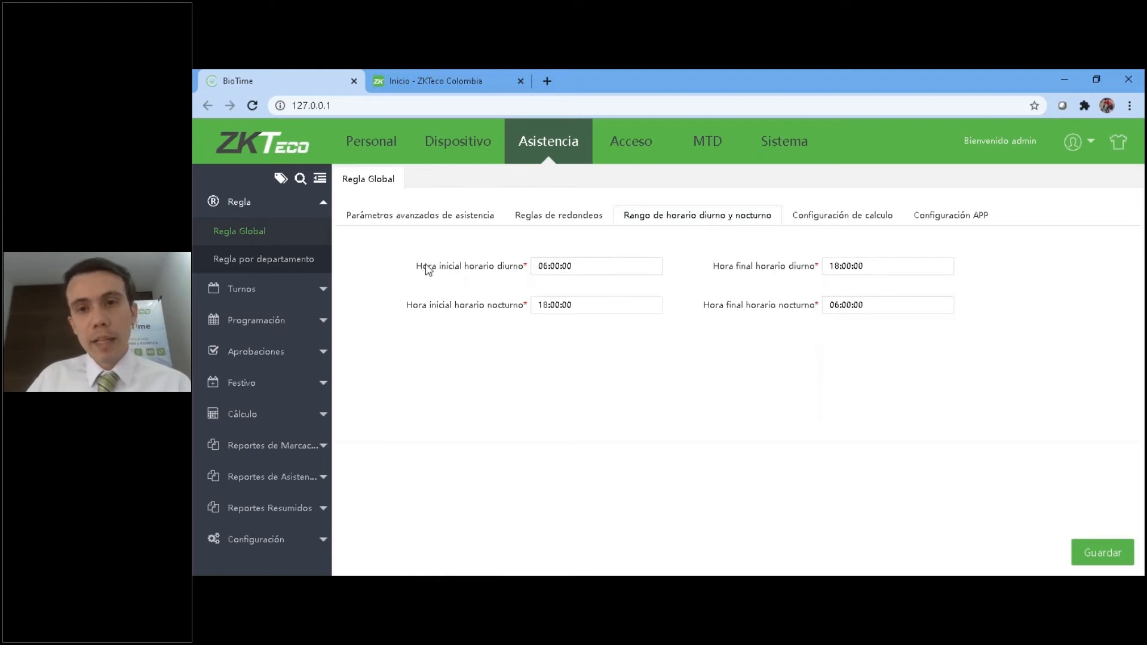
Review the start and end times of the day and night schedules in the global rule.
click(556, 266)
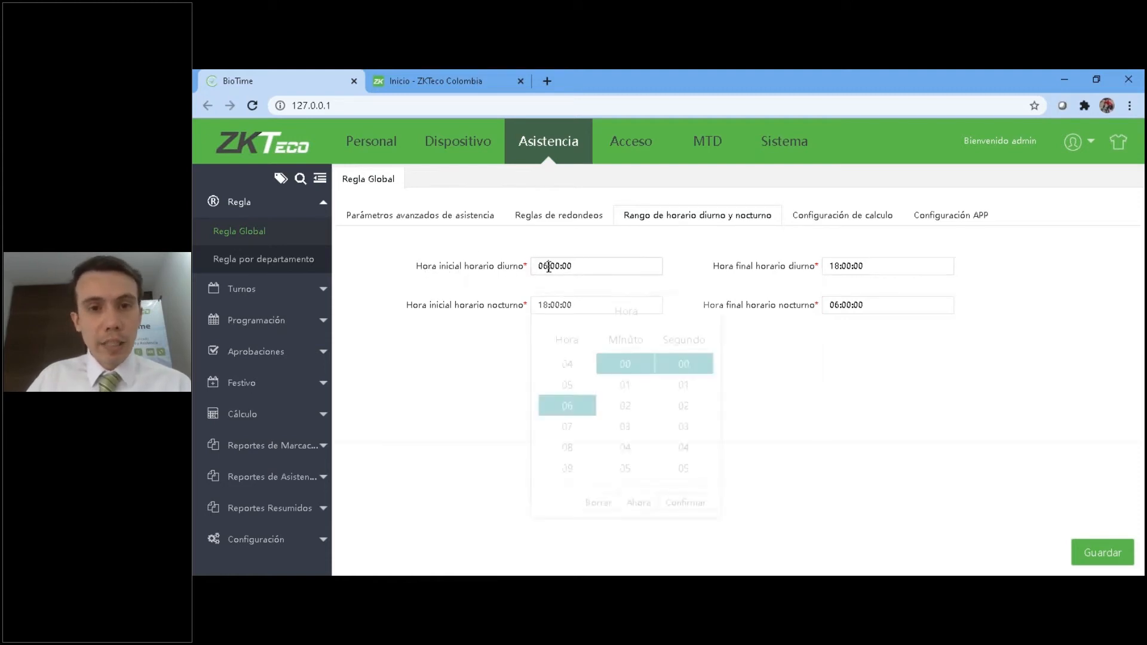
click(876, 268)
click(704, 284)
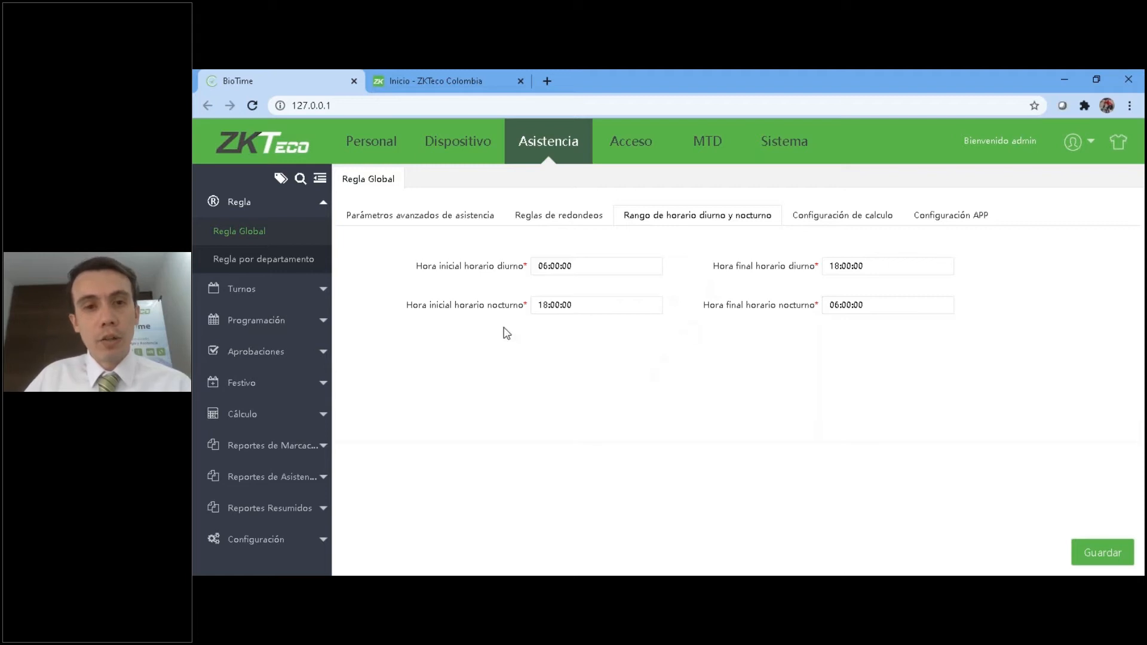
click(872, 305)
click(744, 378)
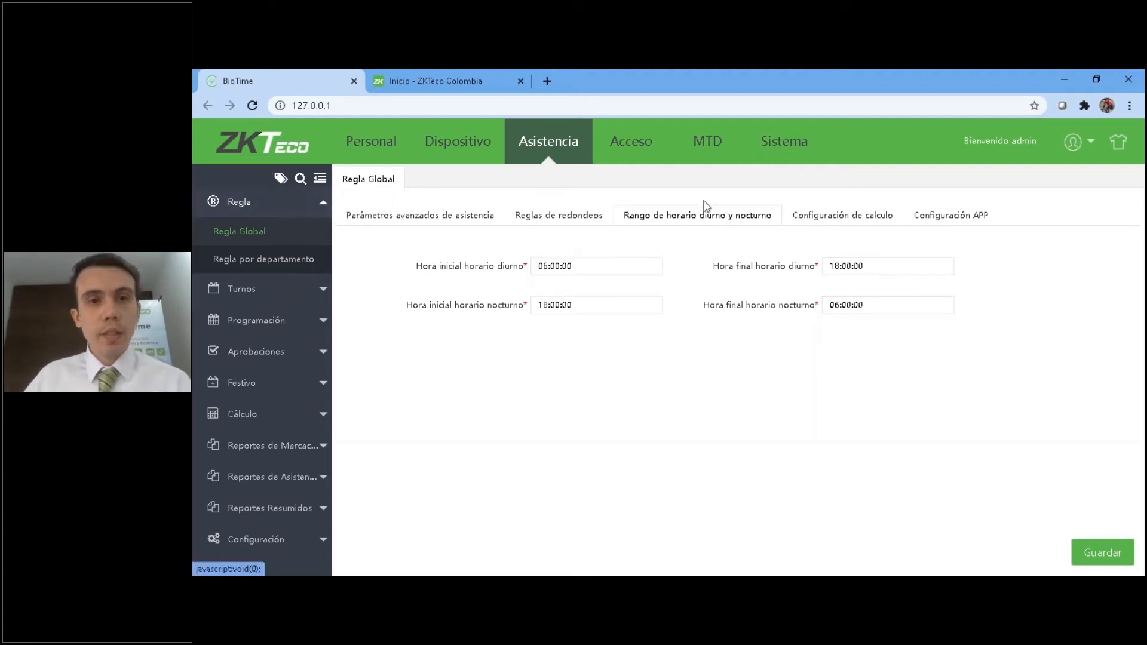
Try adding a new rounding rule, view its rounding type options, and delete the new row.
click(547, 218)
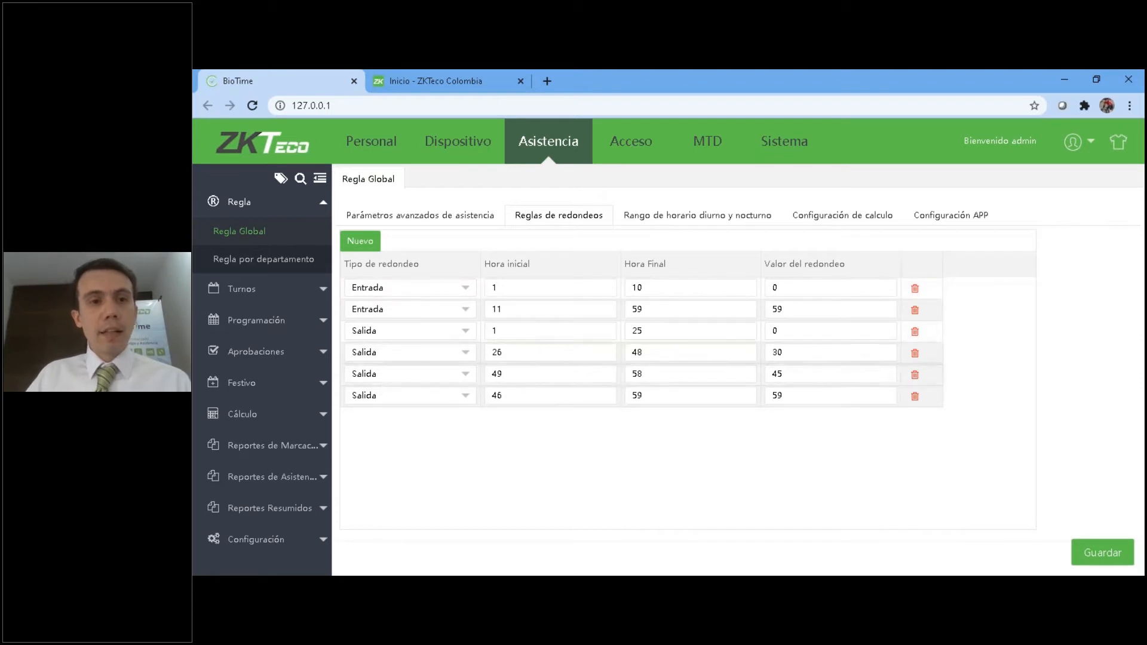
click(366, 242)
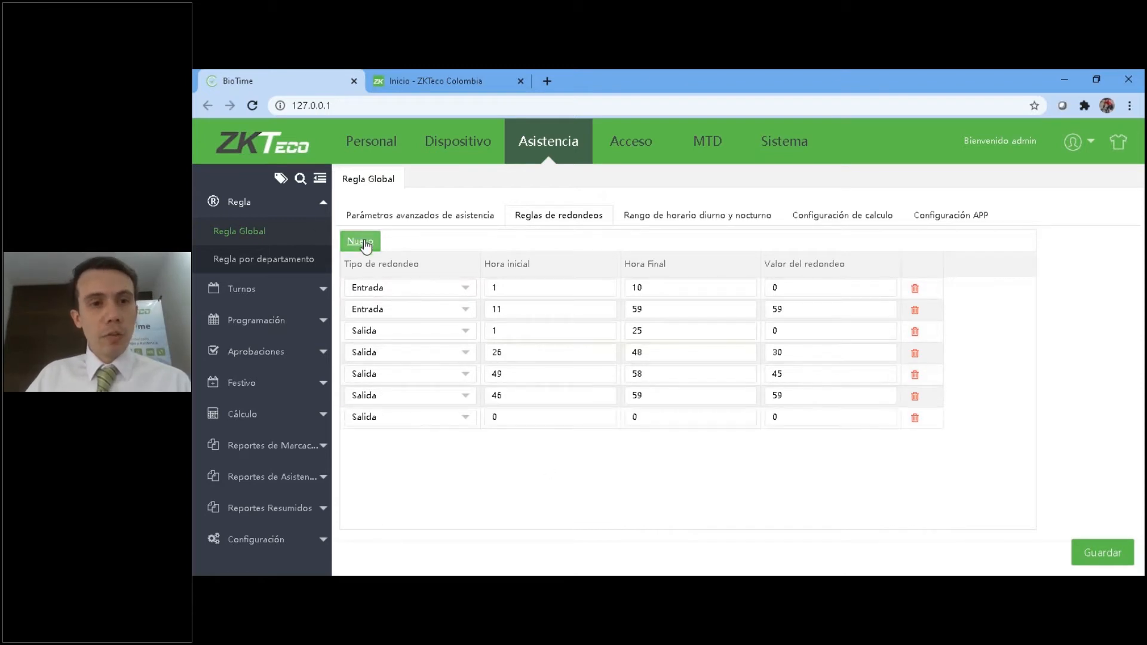
click(403, 421)
click(640, 448)
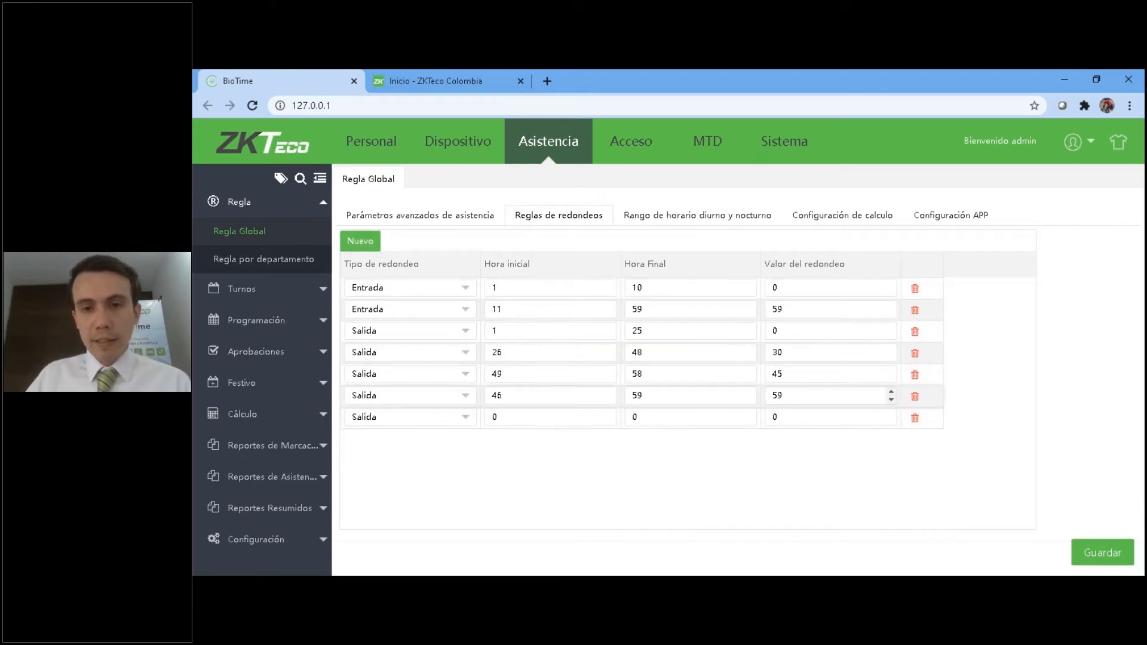
click(919, 422)
click(690, 394)
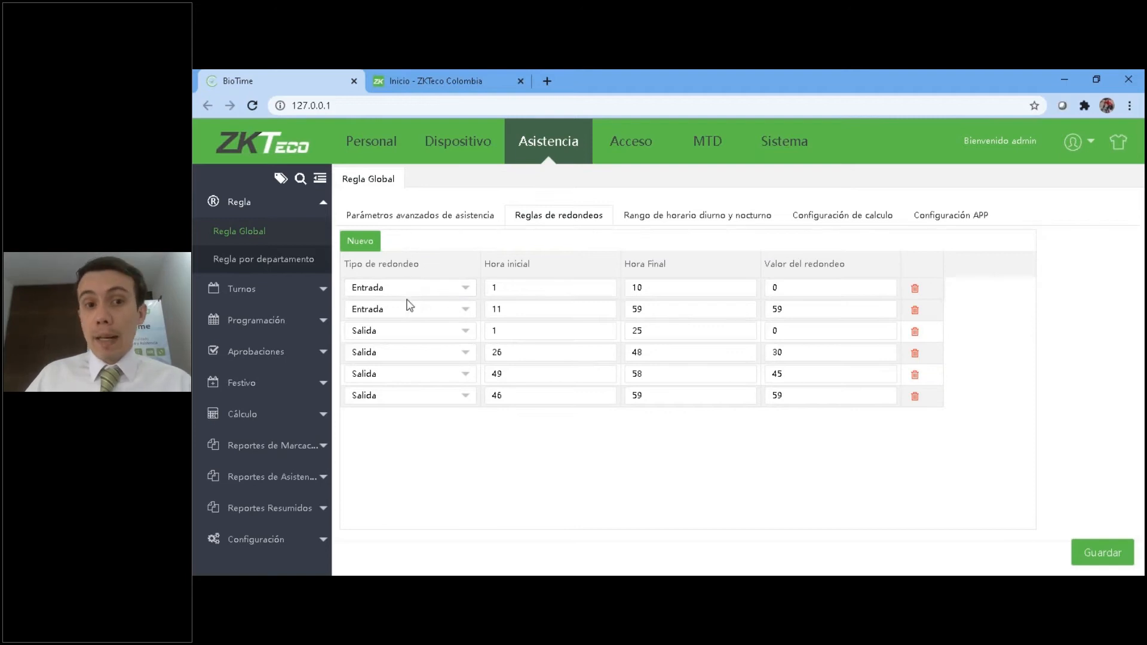
Examine the start, end and rounding values of the first Entrada rounding rule.
drag(512, 284, 487, 282)
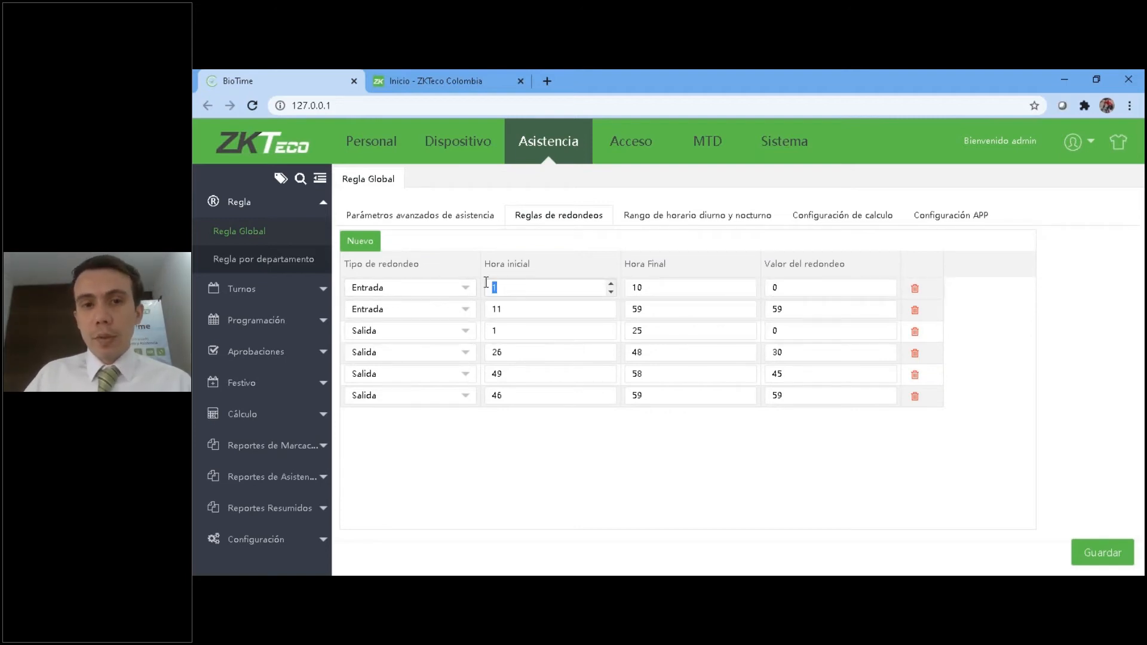
click(645, 287)
double_click(645, 287)
click(805, 293)
drag(824, 291, 751, 288)
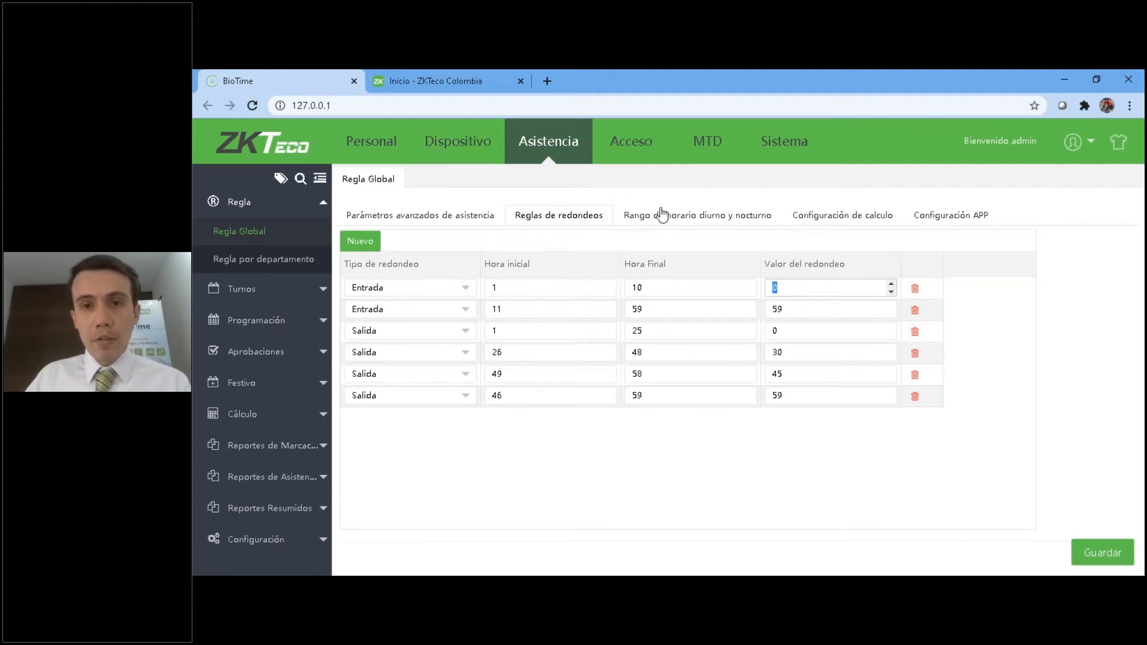
Compare the late arrival limit in the calculation settings with the first Entrada rounding rule.
click(813, 221)
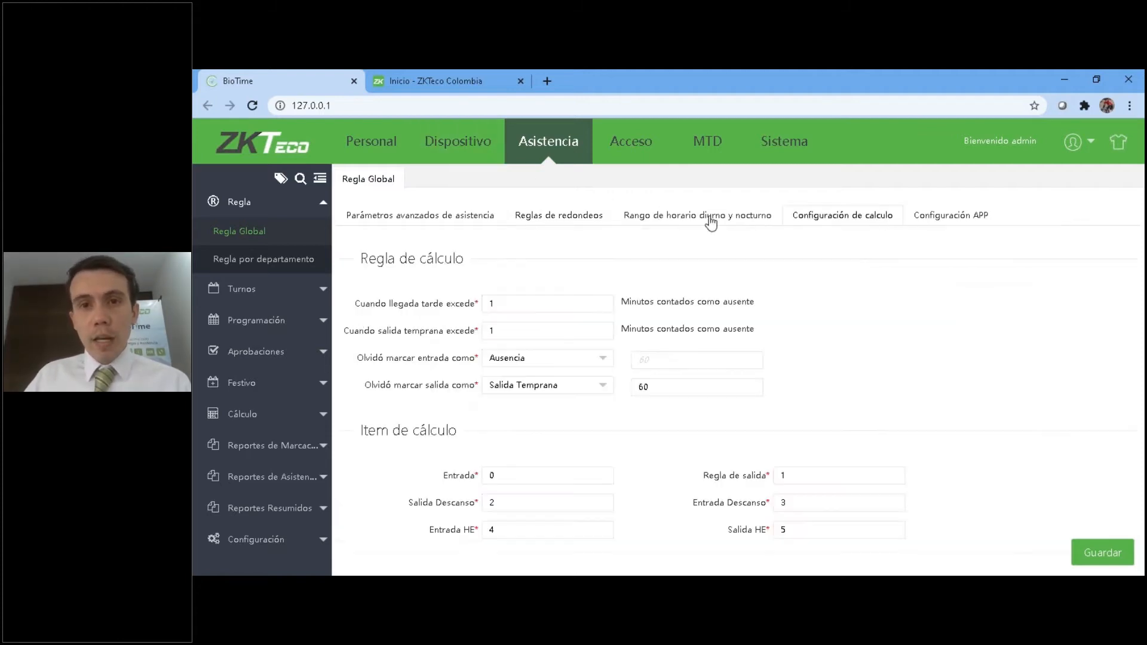
click(528, 302)
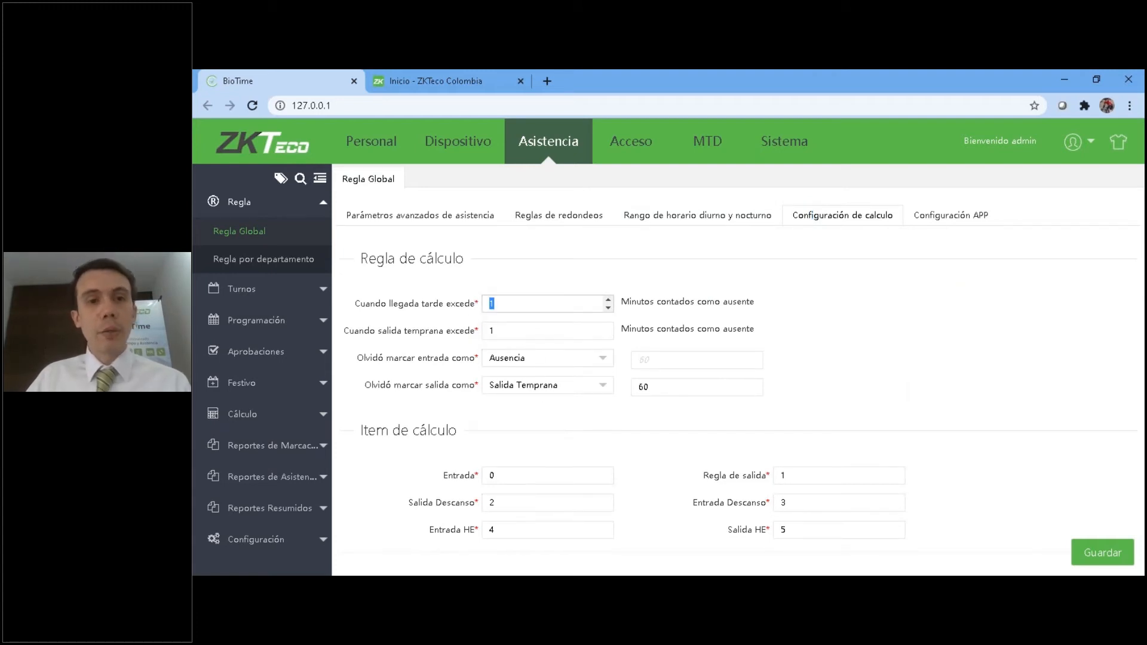
click(503, 306)
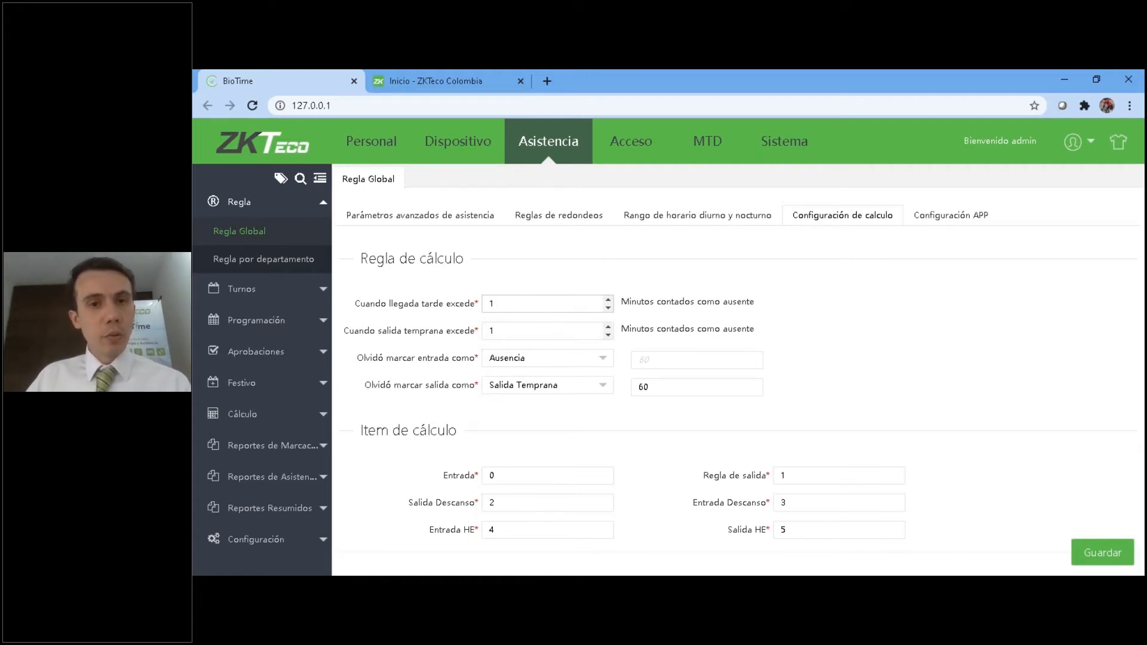
click(565, 220)
drag(660, 289, 632, 290)
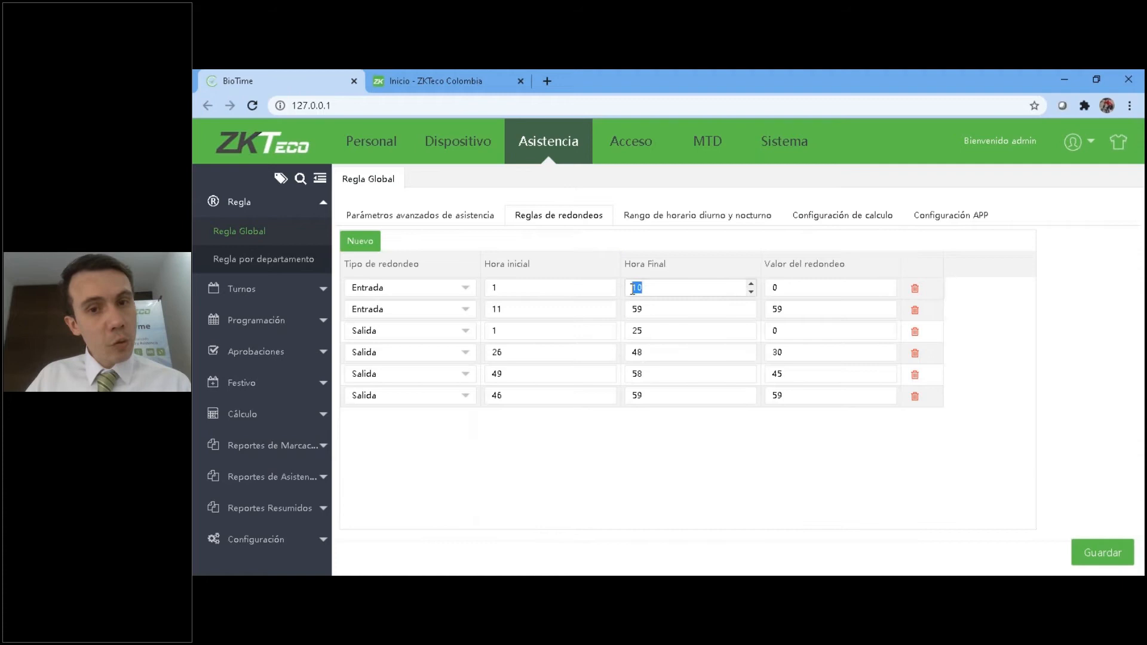
key(shift+Tab)
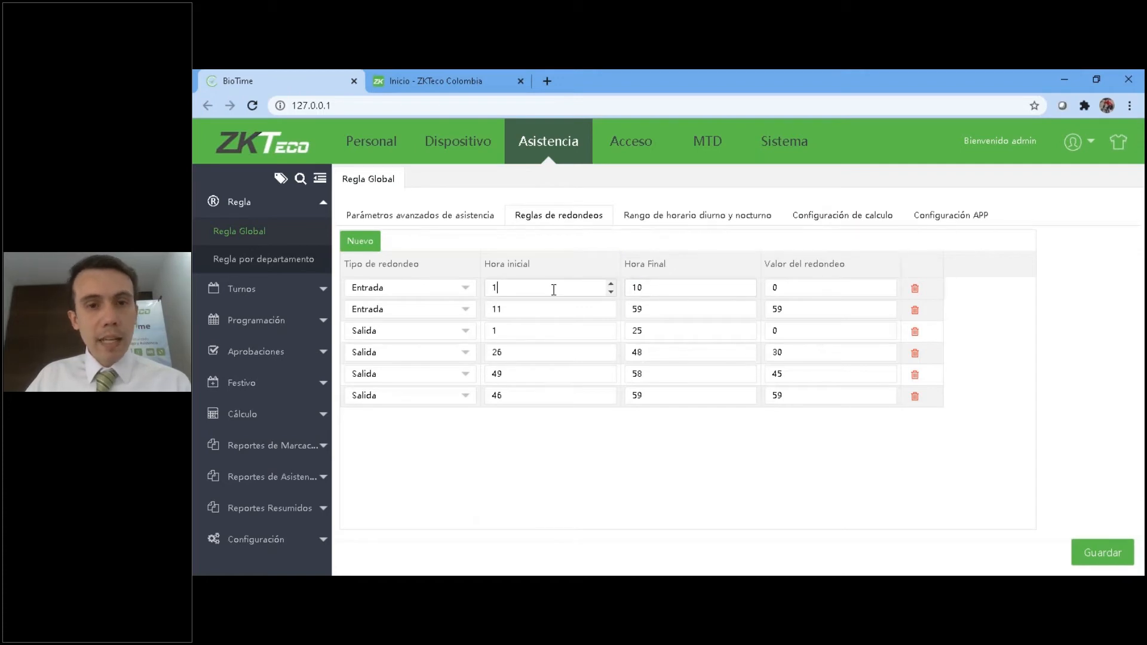
click(784, 288)
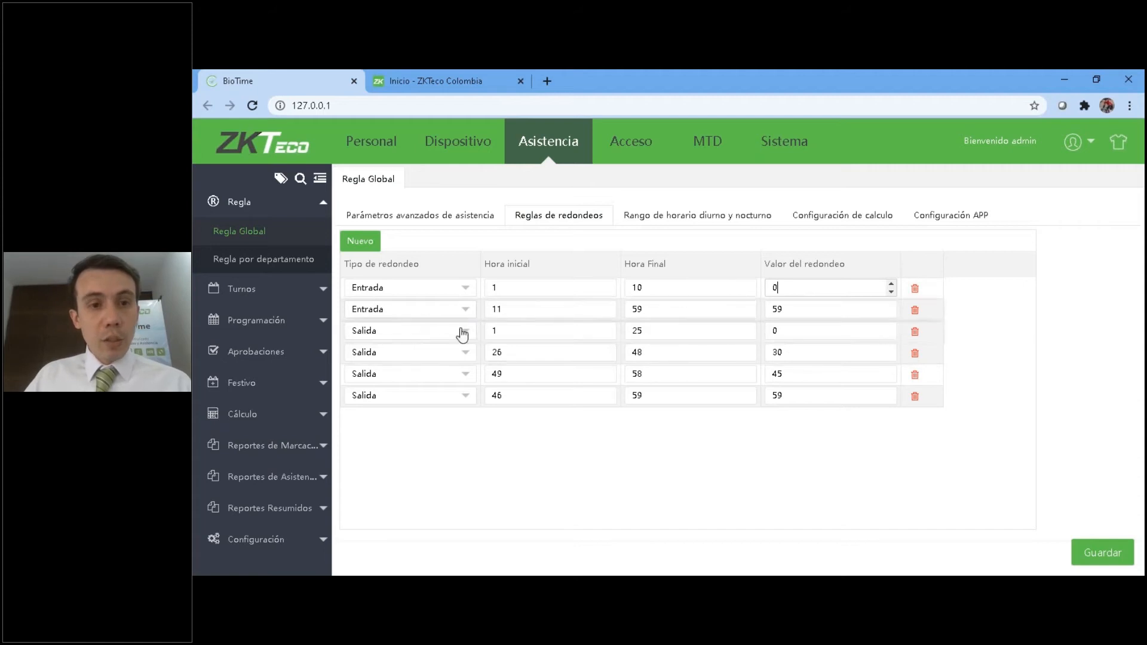
Examine the start, end and rounding values of the second Entrada rounding rule.
drag(527, 313, 495, 315)
double_click(696, 312)
drag(800, 310, 772, 311)
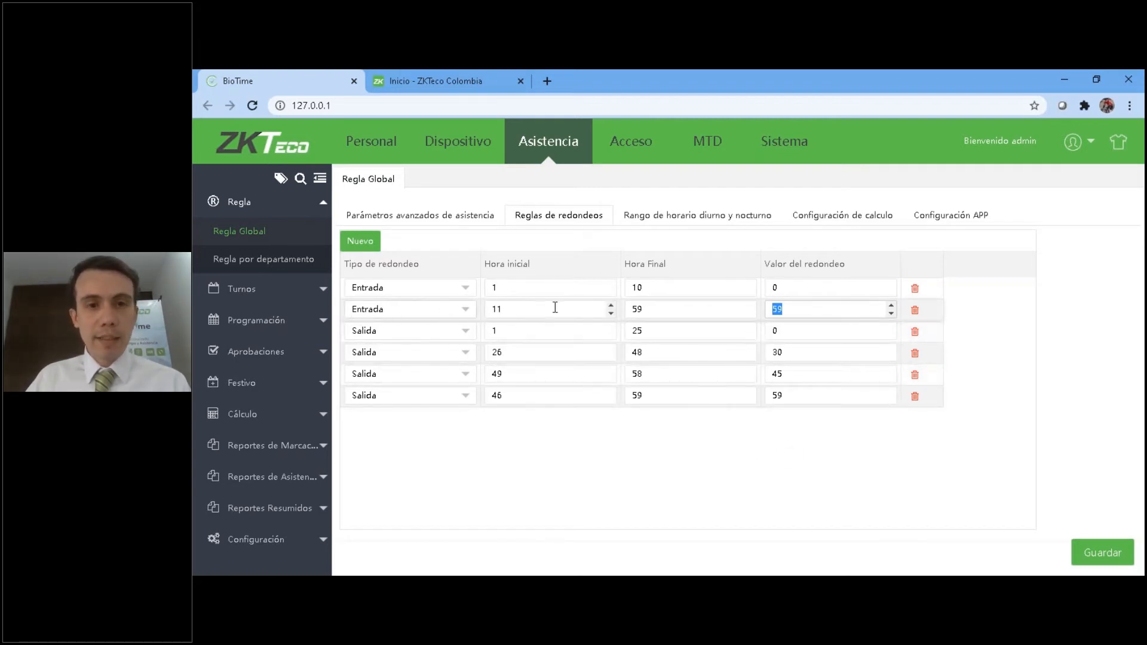
double_click(493, 309)
double_click(636, 310)
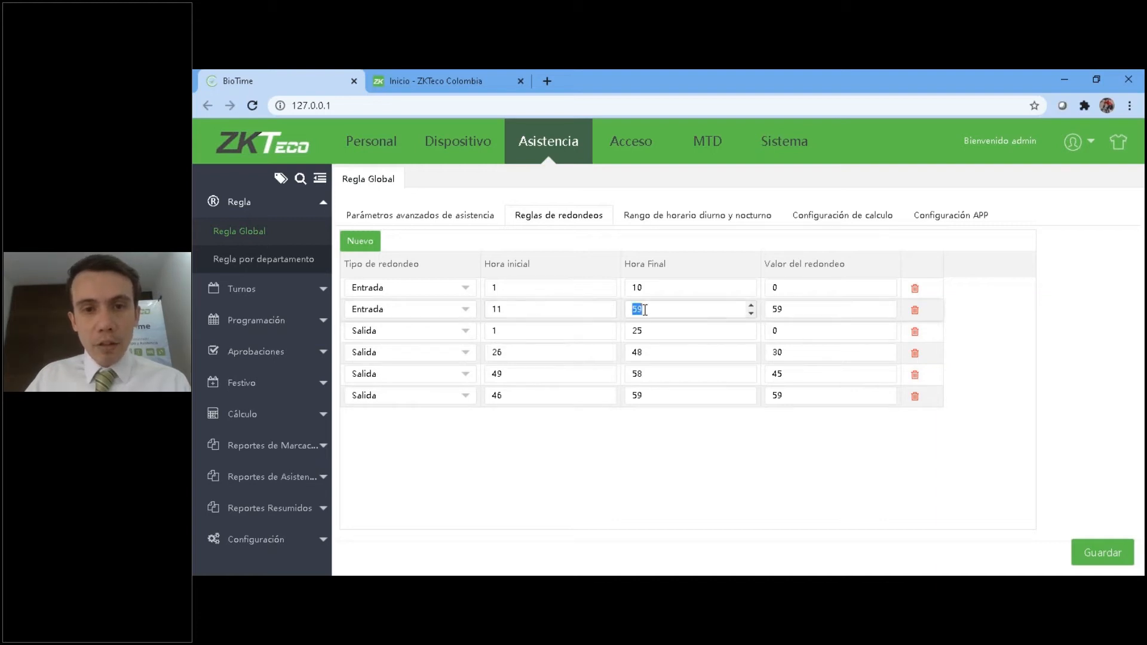
double_click(769, 309)
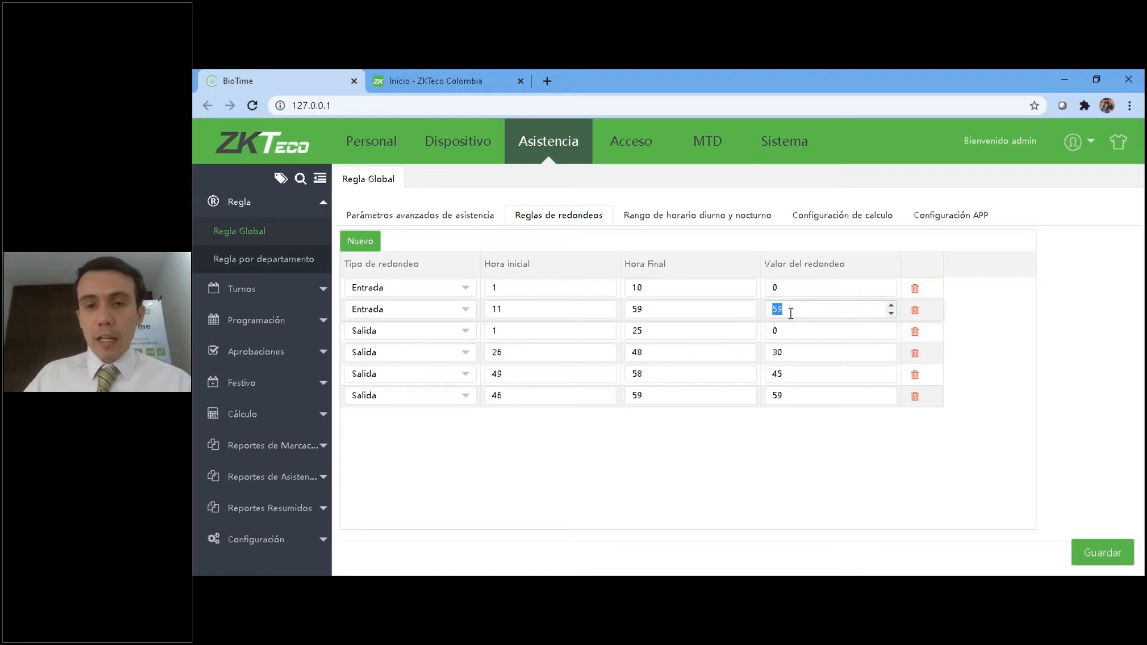
Compare the rounding values of the Entrada rules with those of the second and third Salida rules.
click(797, 292)
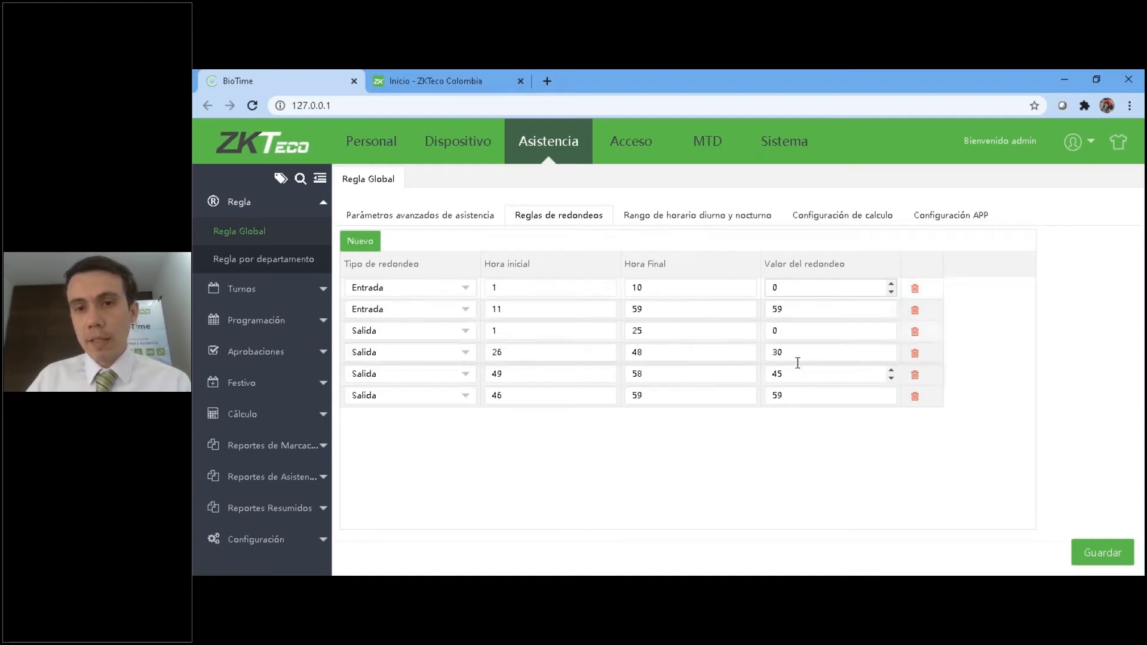
drag(788, 289, 770, 287)
double_click(794, 309)
double_click(798, 352)
double_click(798, 374)
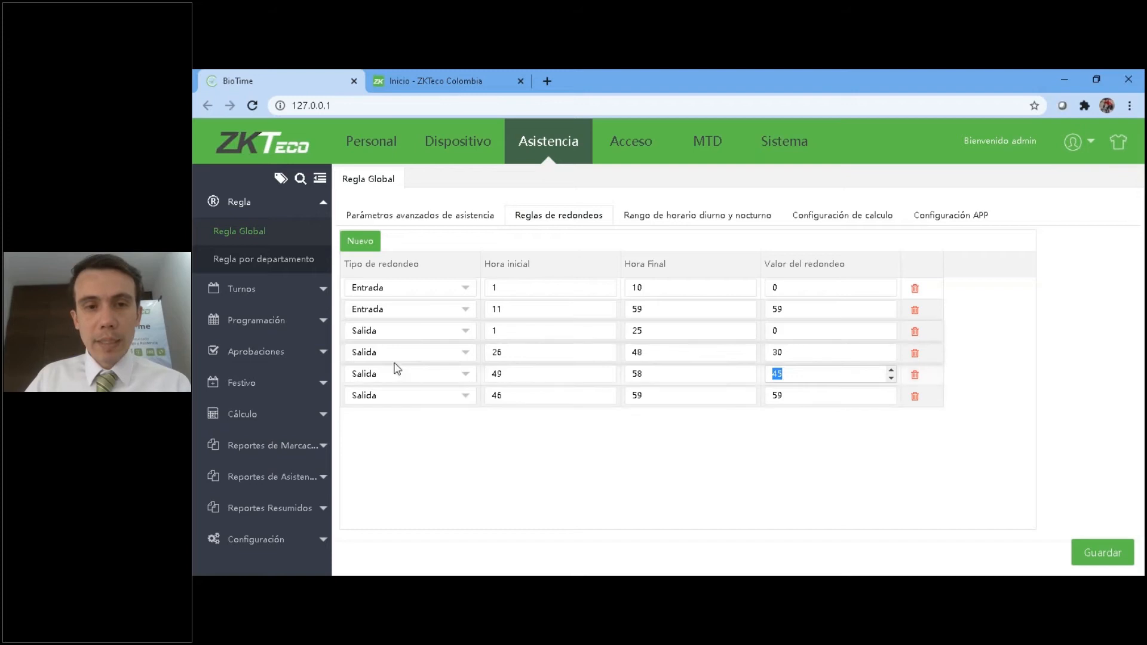
Examine the minute ranges and rounding values of the first two Salida rounding rules.
click(500, 332)
double_click(491, 333)
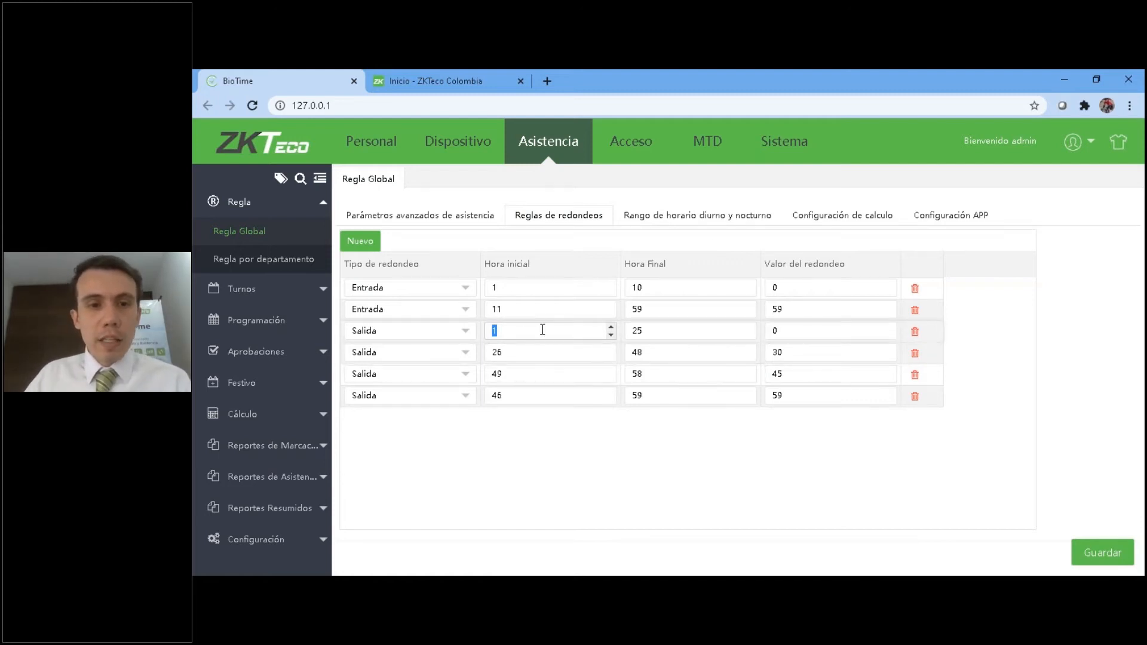
key(Tab)
key(Tab)
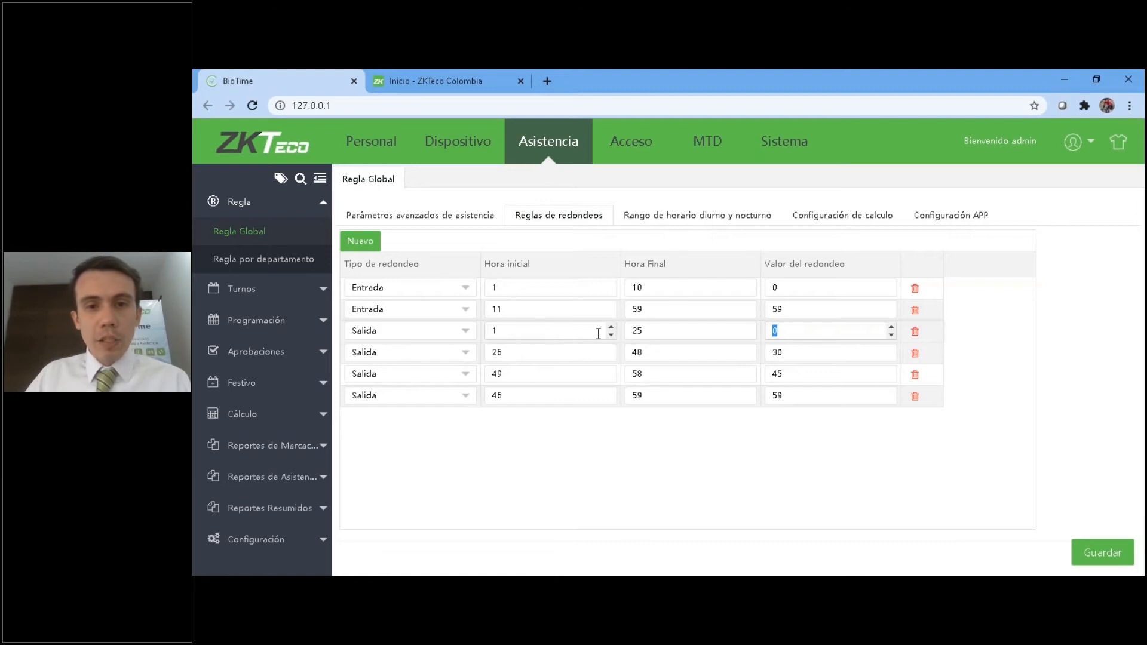
click(784, 333)
double_click(770, 332)
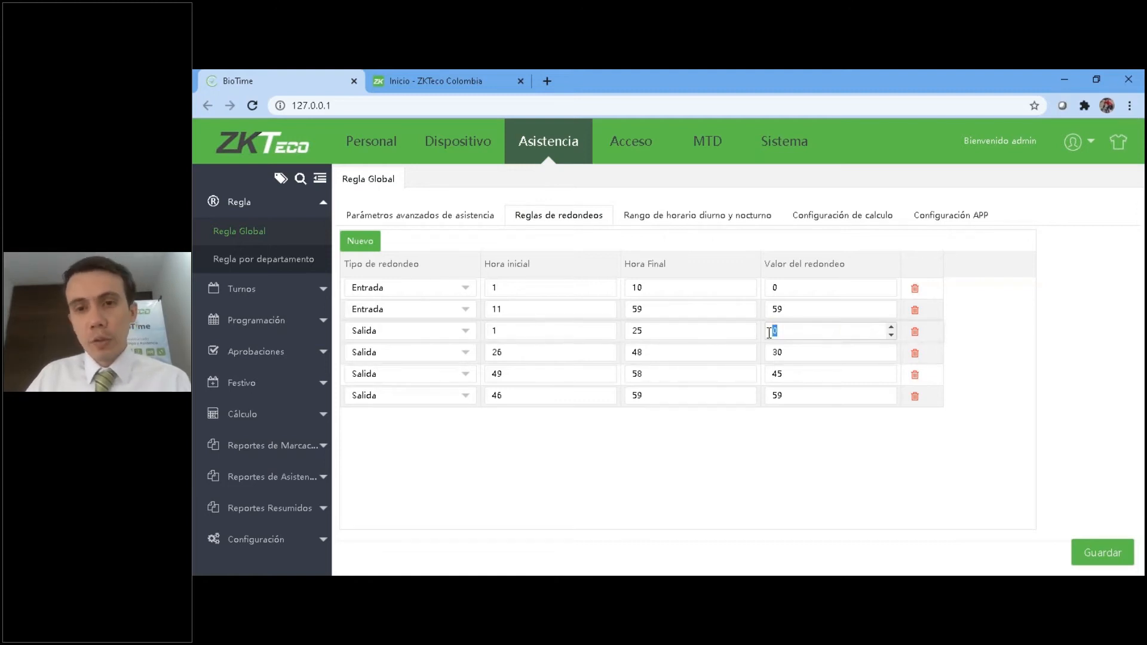
click(522, 357)
double_click(817, 353)
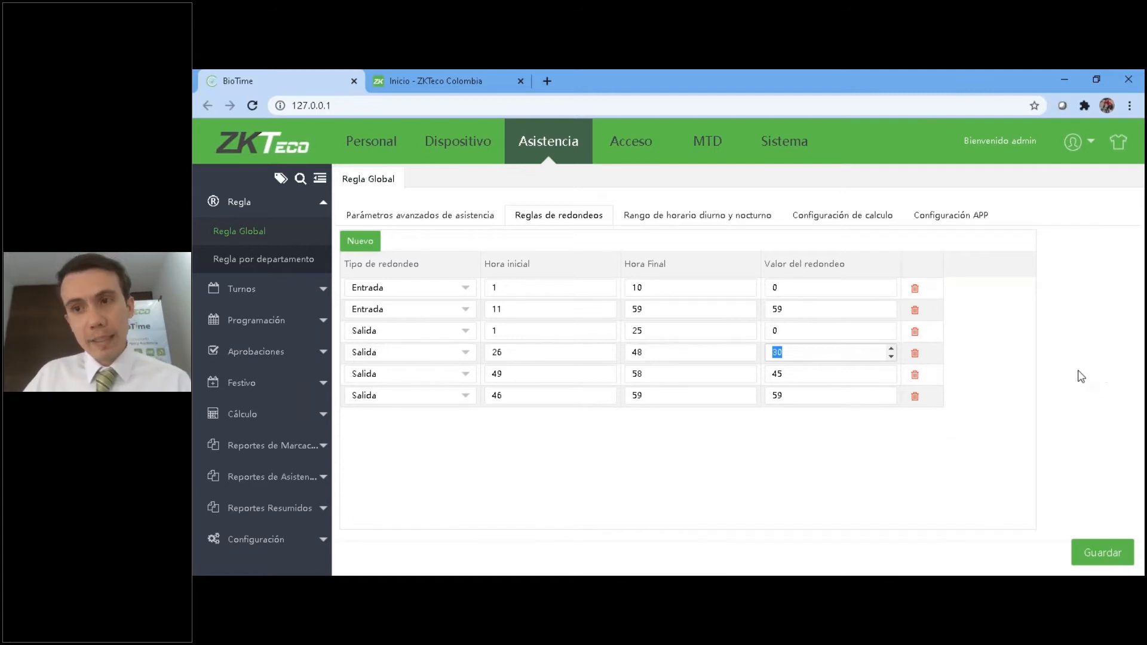
Set the duplicate punch period (Periodo de marcación duplicado) to 1 in the advanced attendance parameters.
click(457, 221)
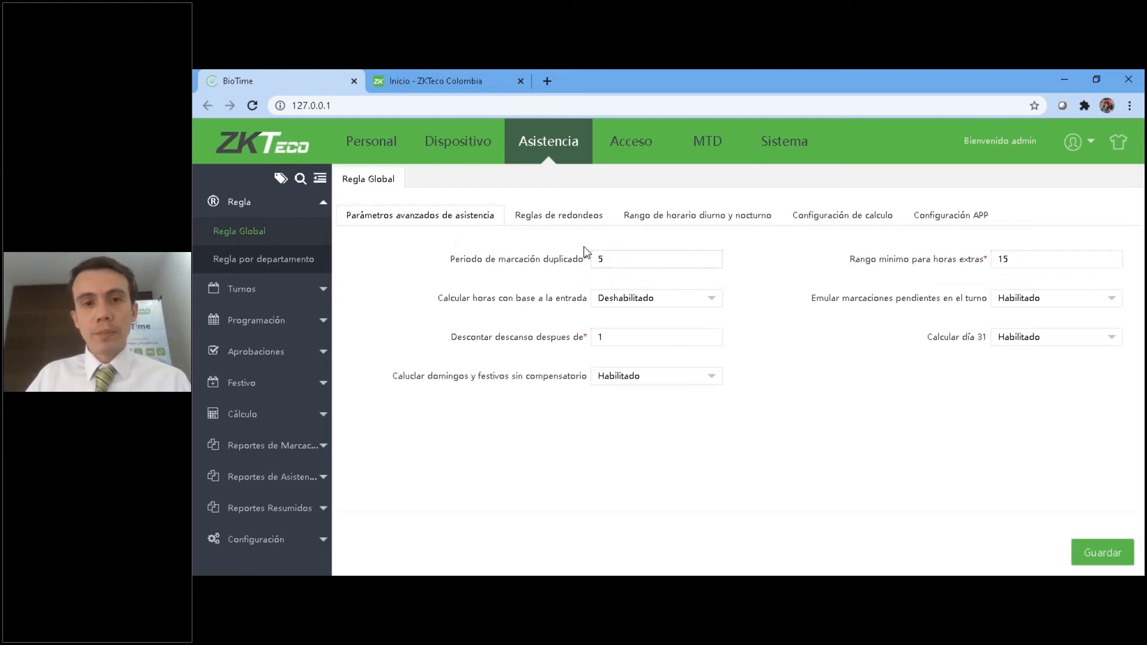
click(638, 259)
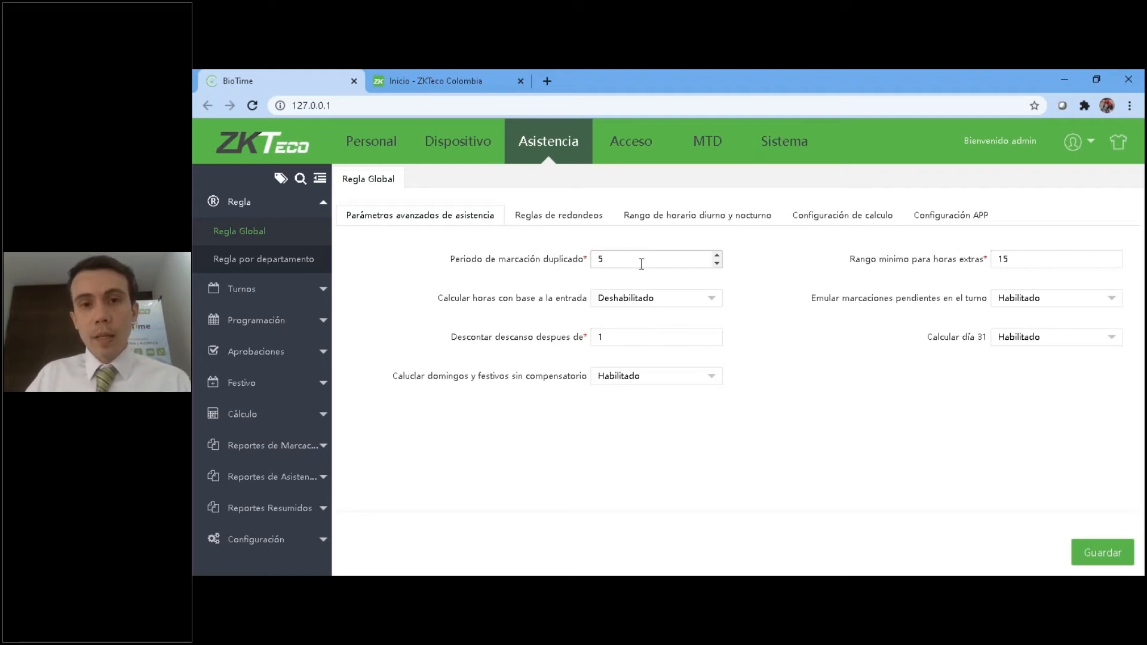
drag(637, 258, 578, 263)
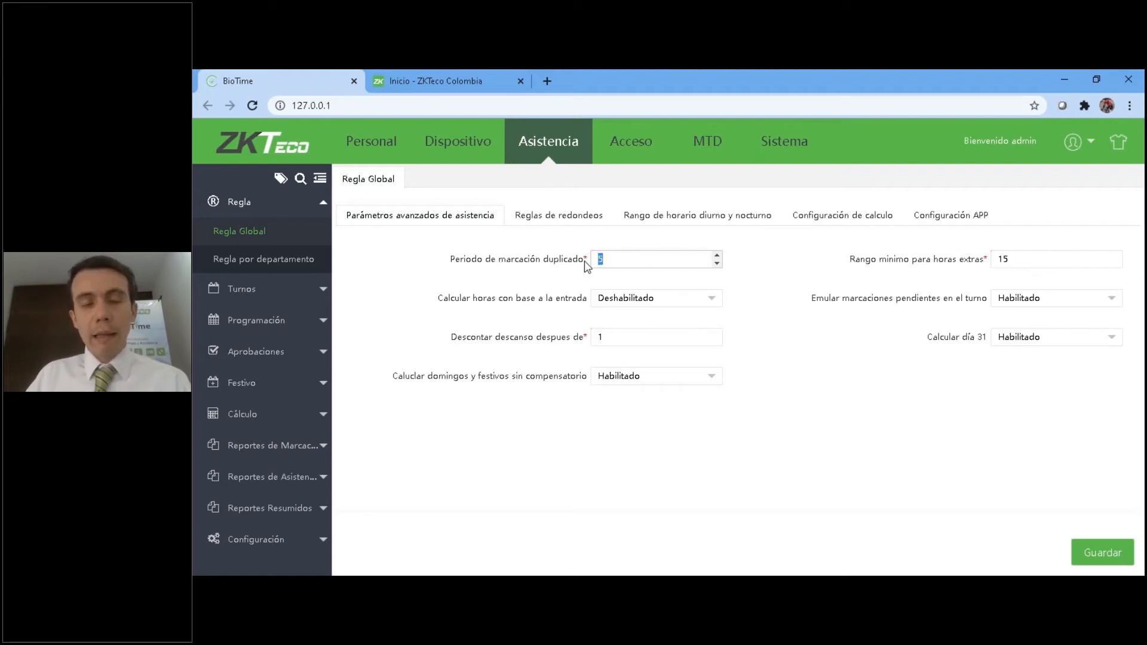
text(1)
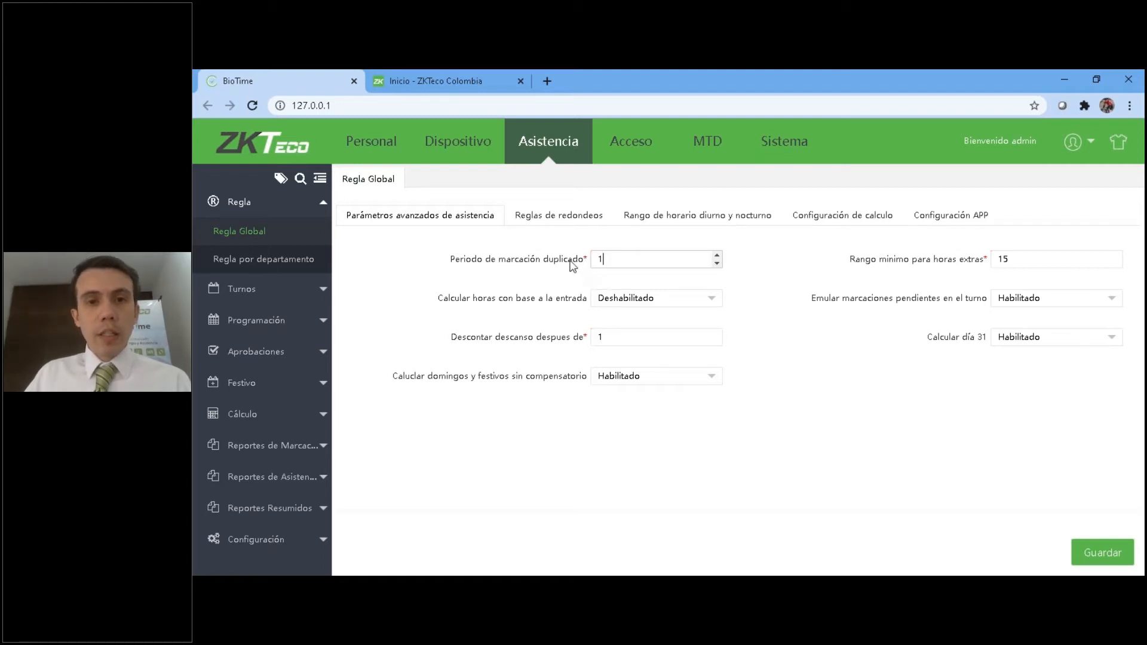
click(633, 257)
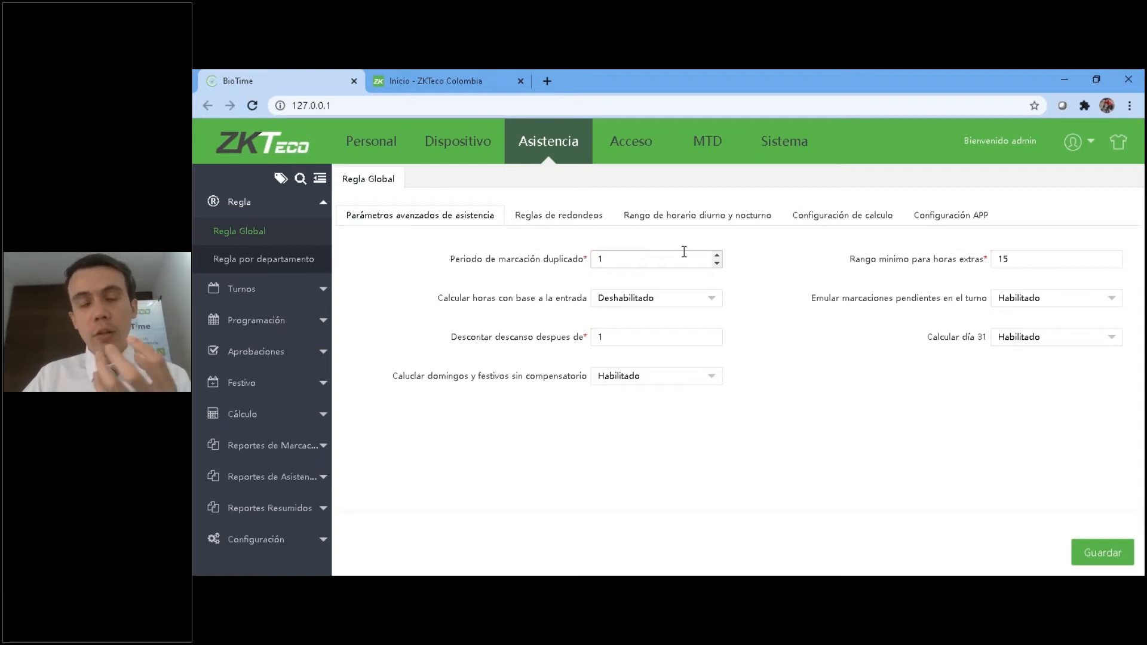
click(619, 262)
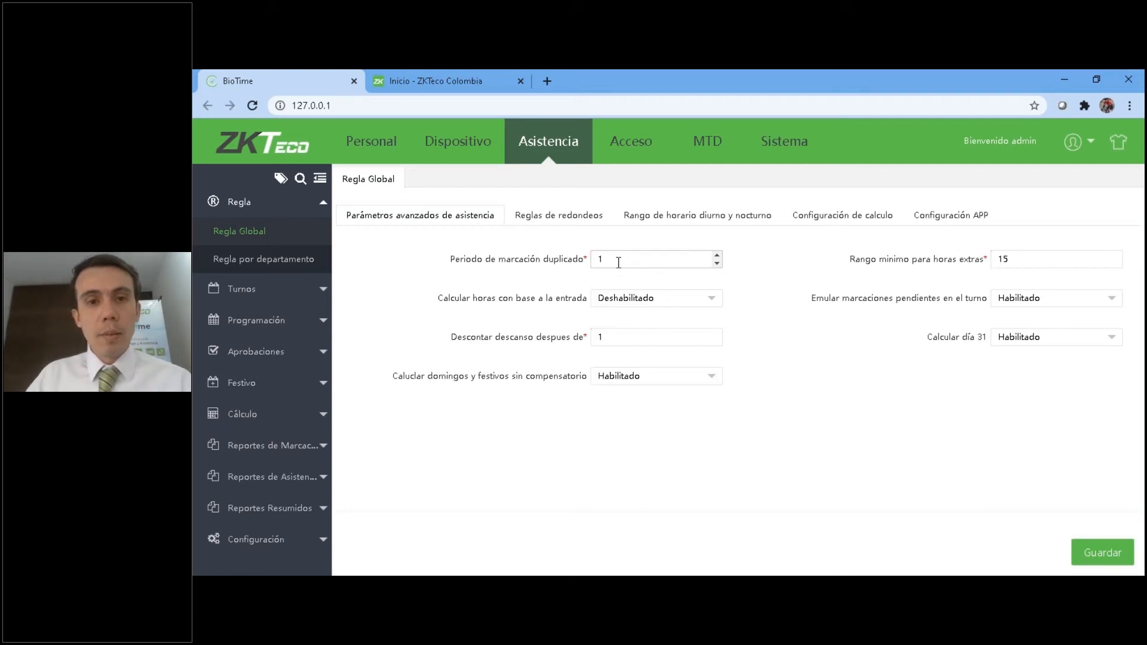
key(ctrl+a)
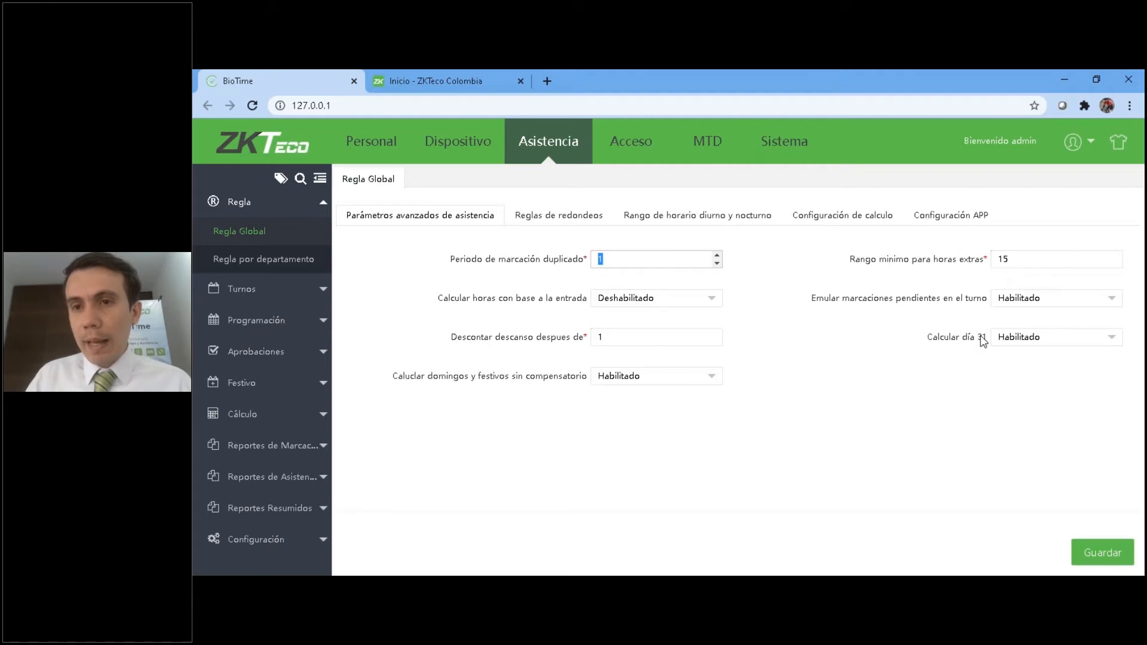
Examine the minimum overtime range and the threshold after which the break is deducted.
click(1028, 263)
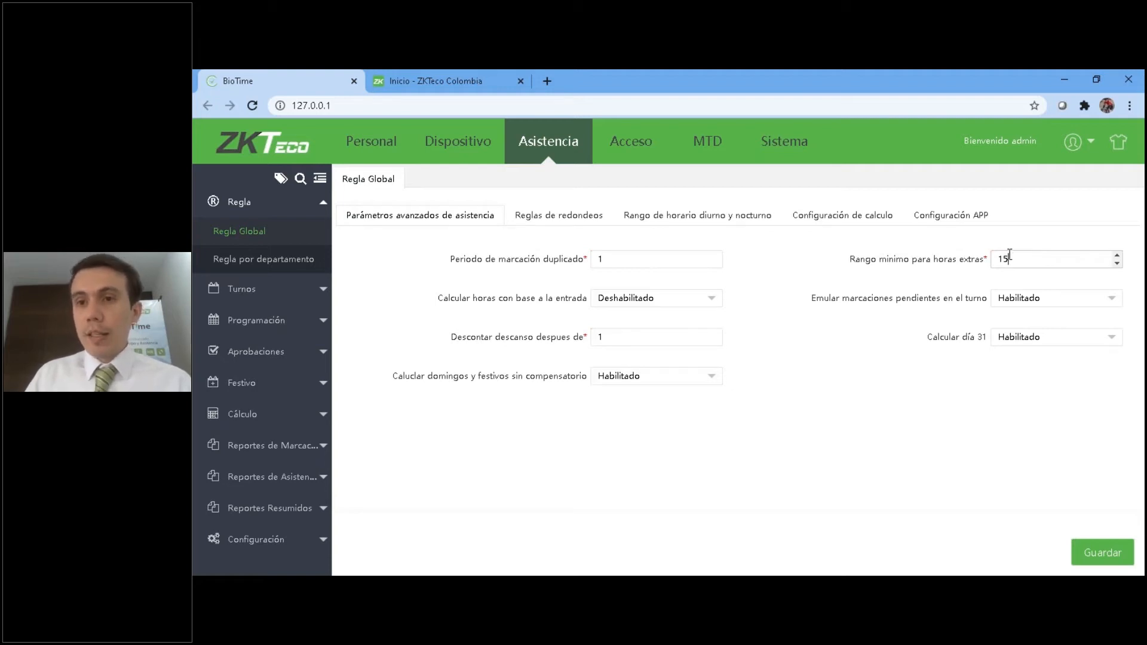
key(ctrl+a)
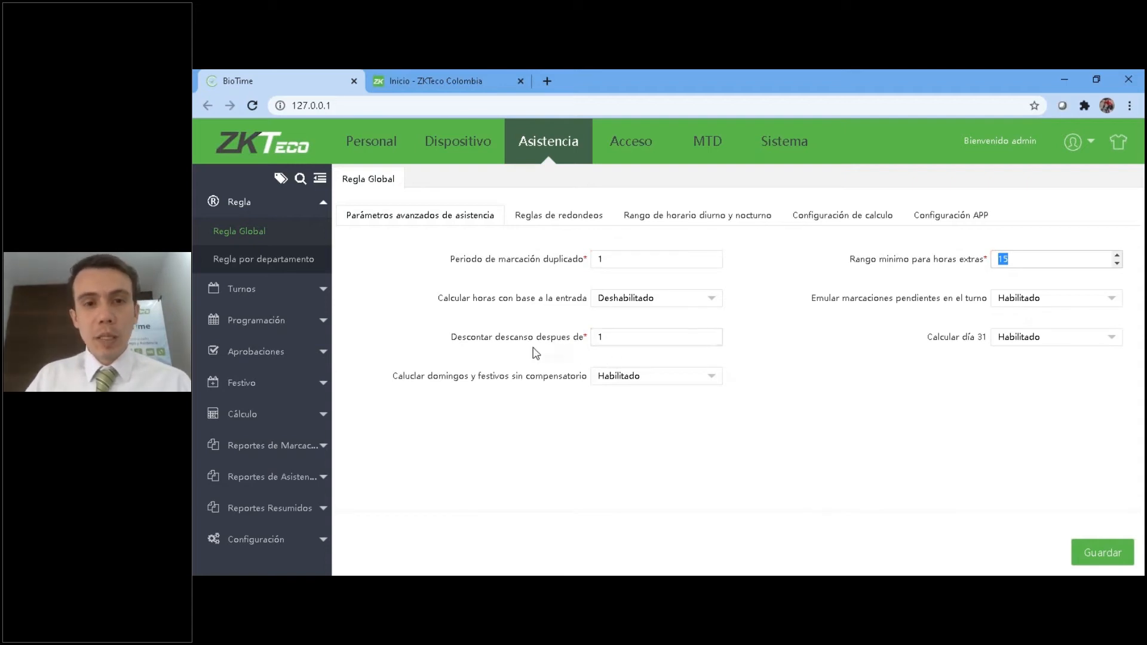
click(621, 336)
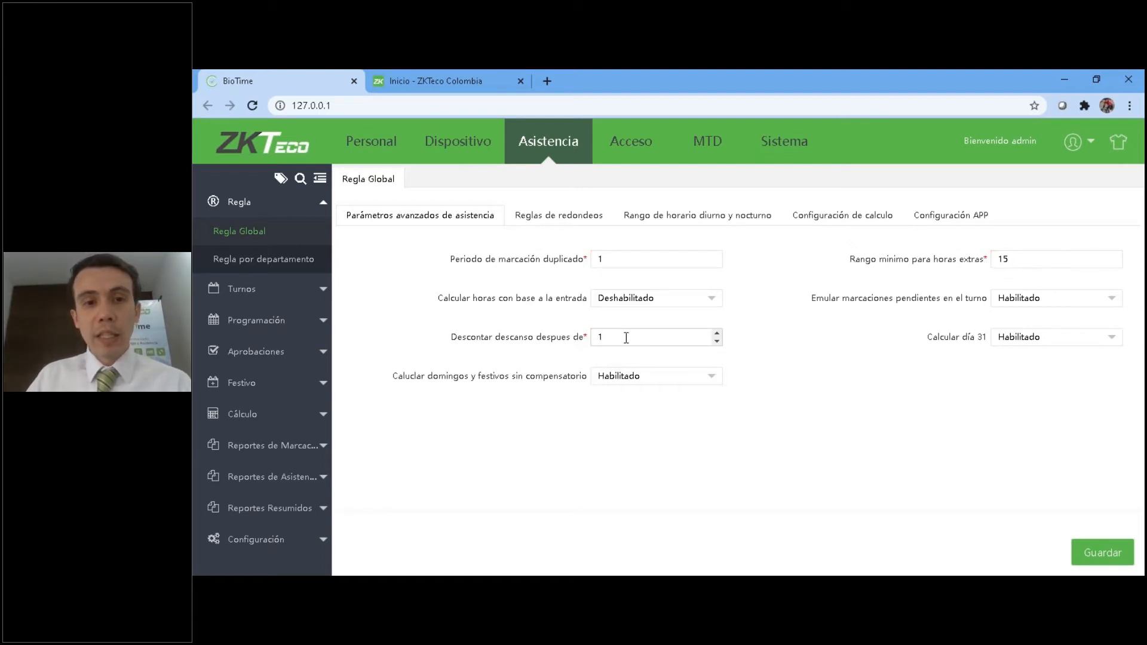
drag(626, 338, 572, 339)
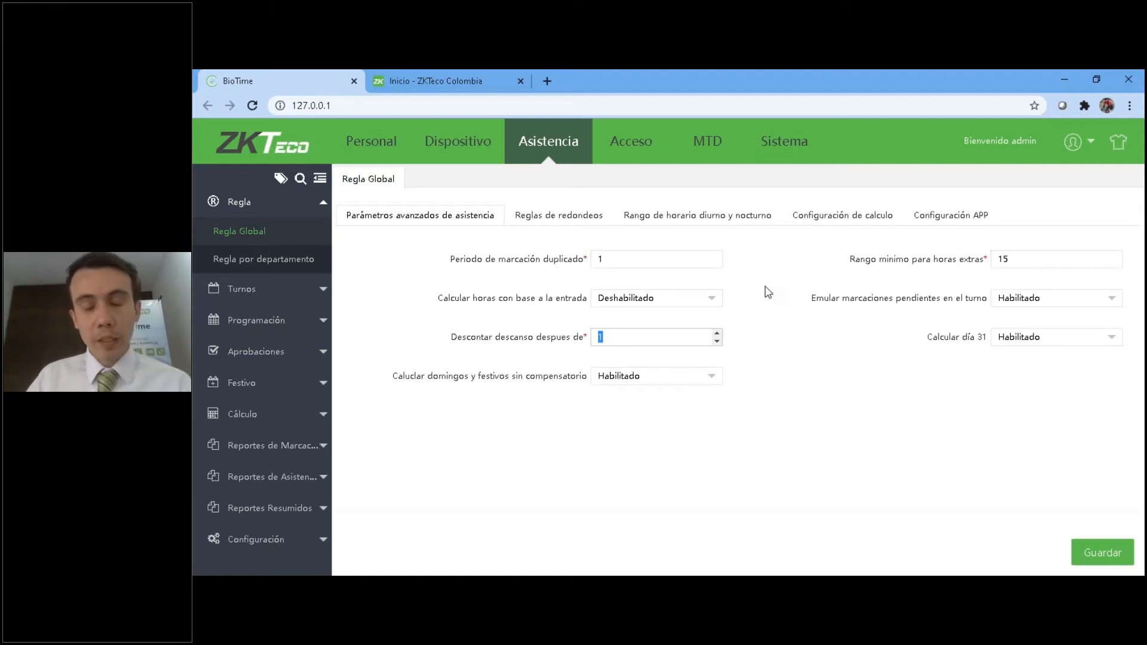
click(644, 334)
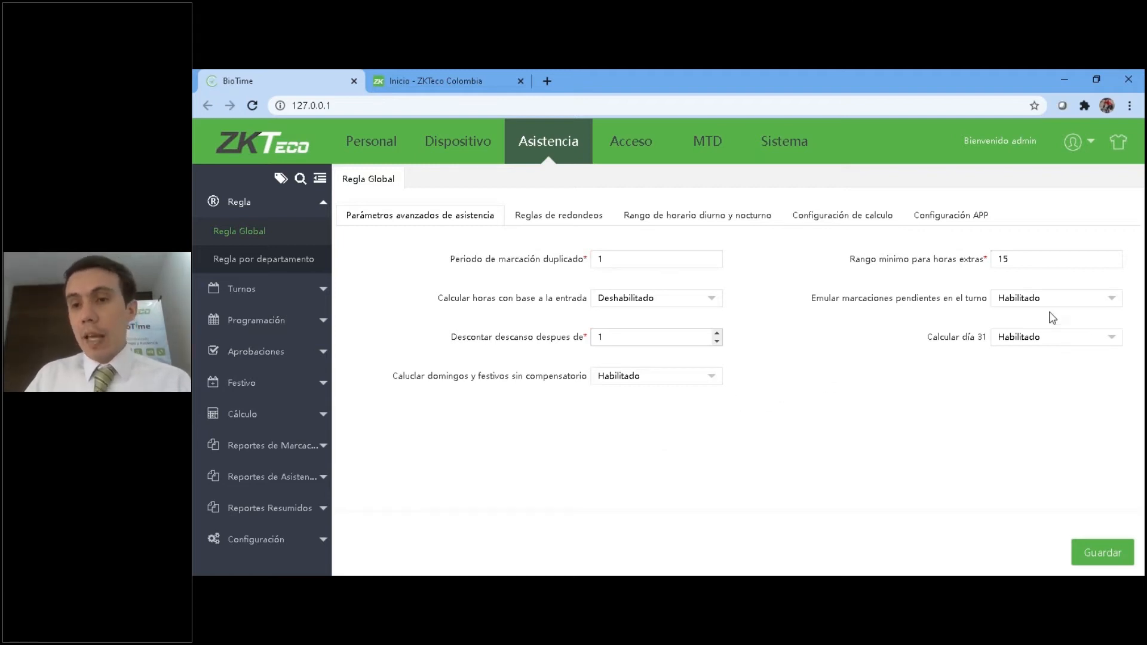
Switch the calculation of Sundays and holidays without compensatory time to Deshabilitado and back to Habilitado.
click(611, 384)
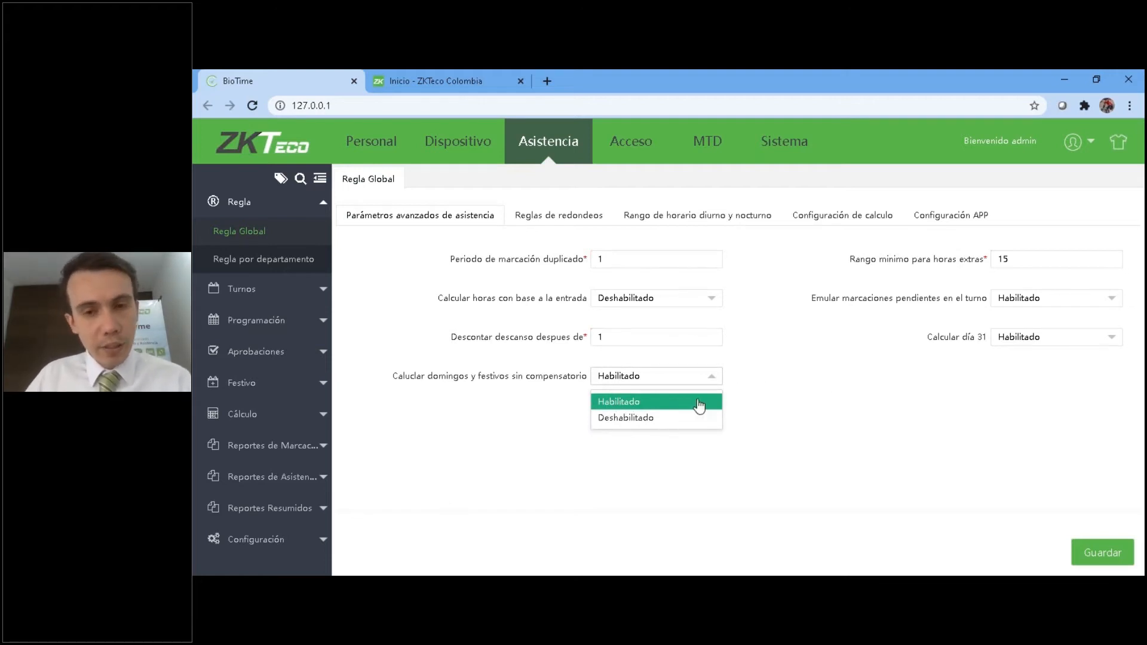
click(864, 399)
click(627, 383)
click(624, 407)
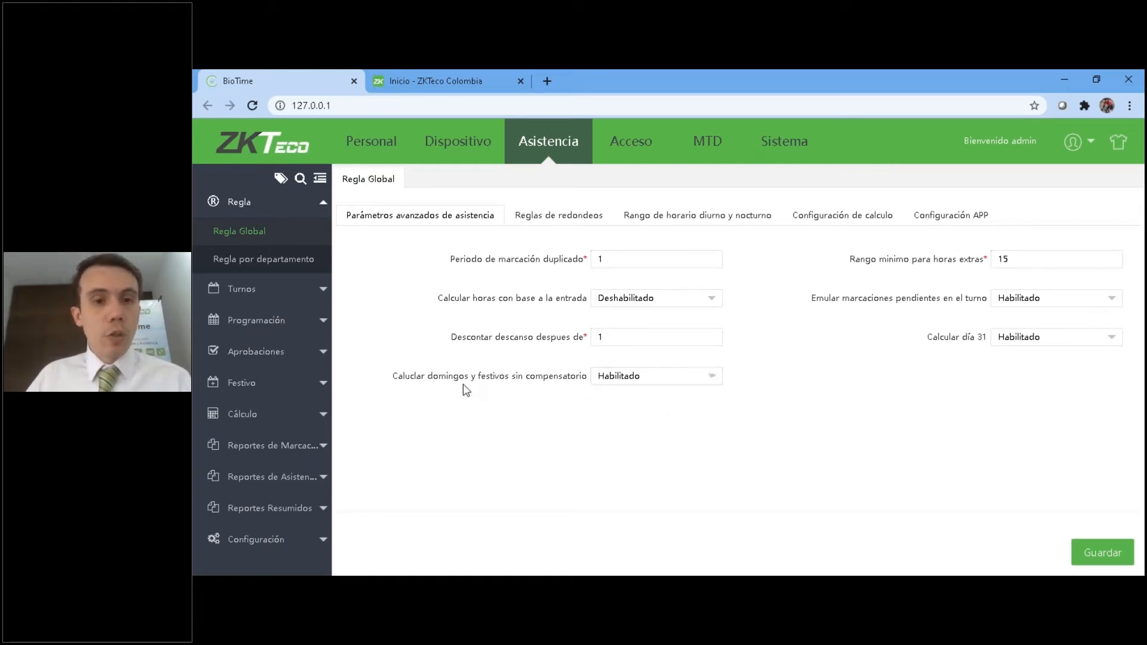
click(629, 378)
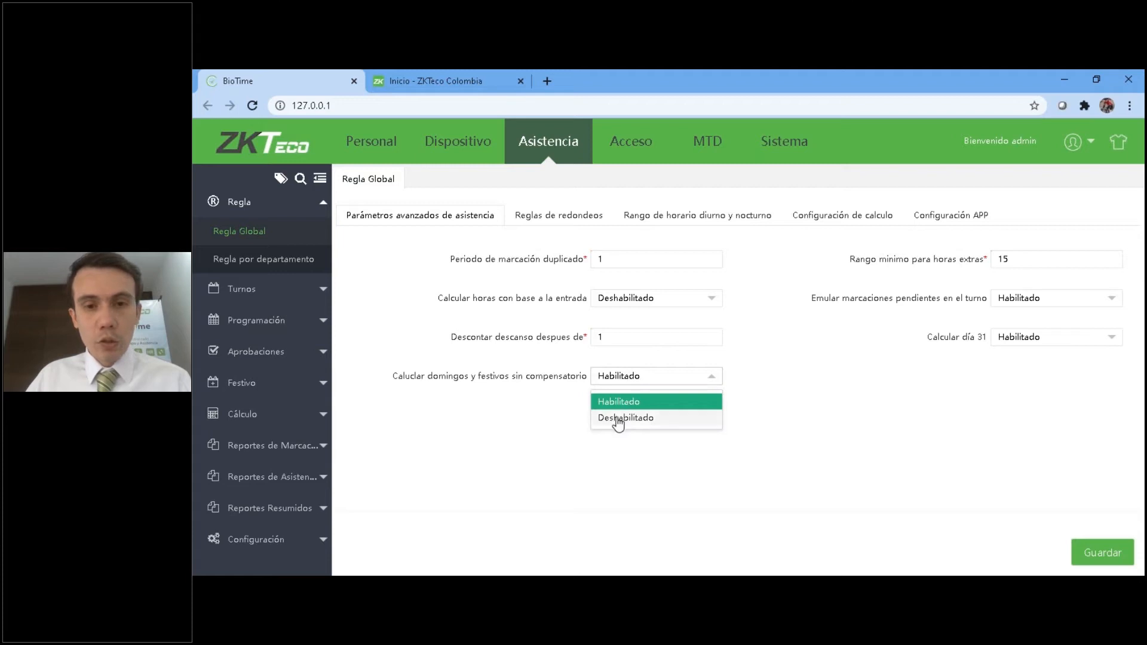
click(605, 417)
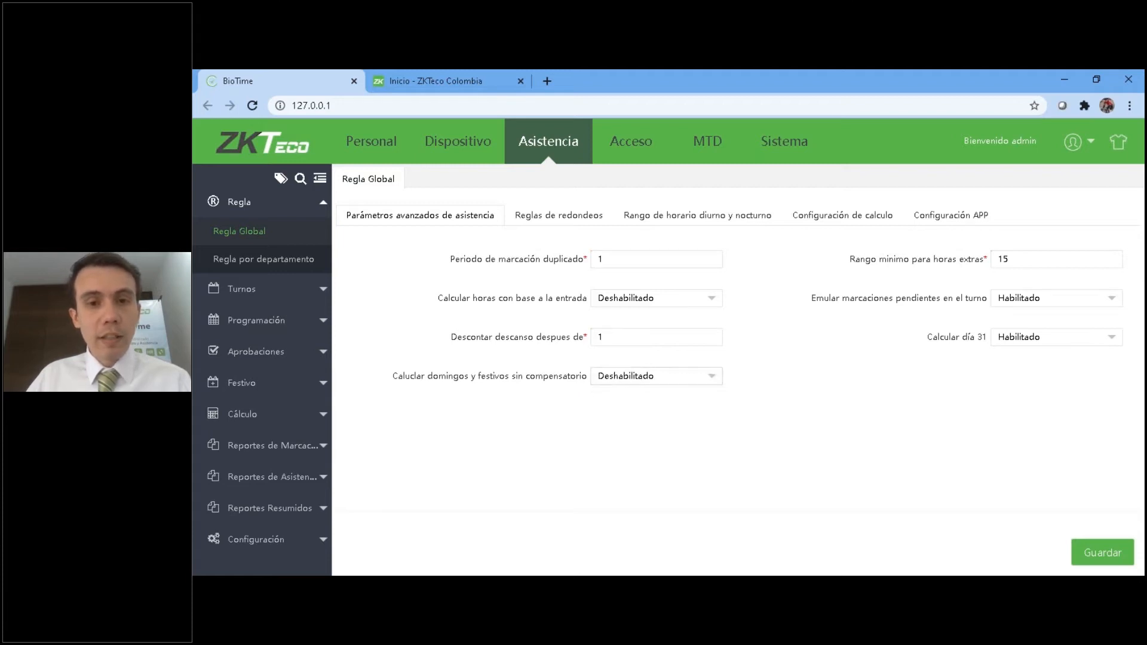
click(655, 384)
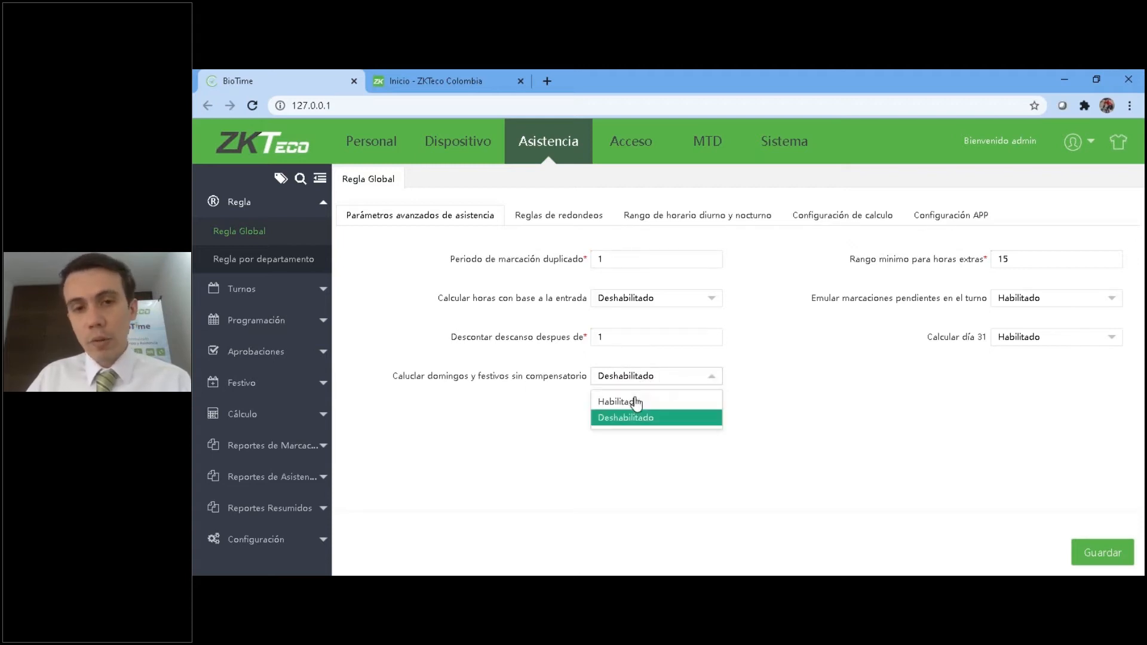
click(633, 399)
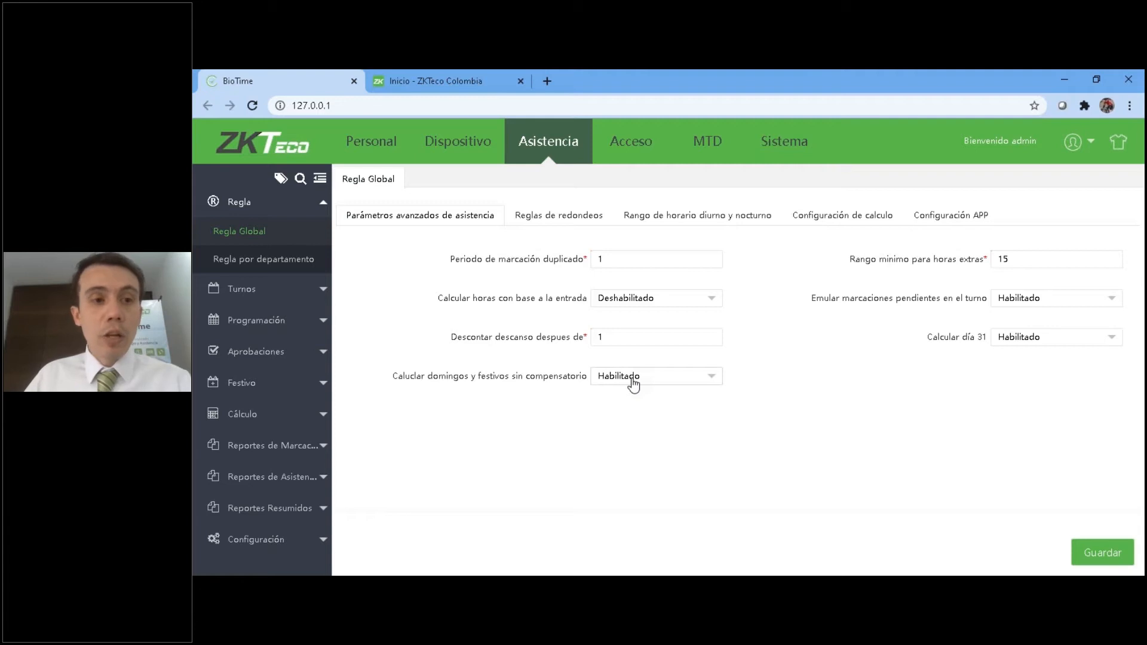
Review the payroll concepts in the Personal module and return to the advanced attendance parameters.
click(371, 142)
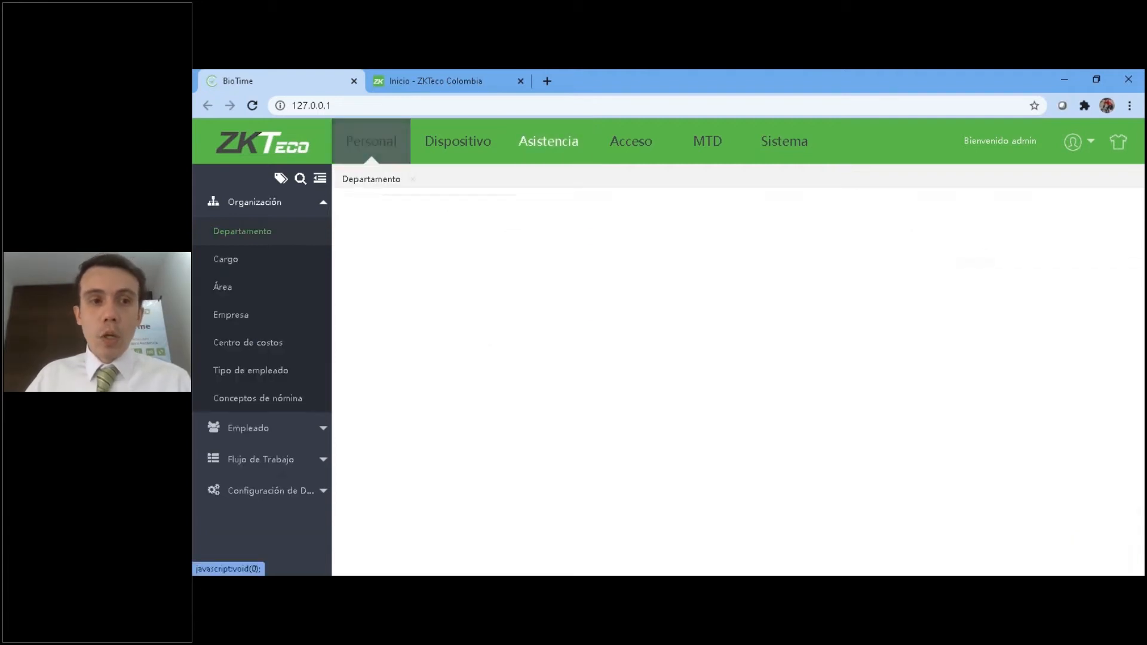
click(251, 400)
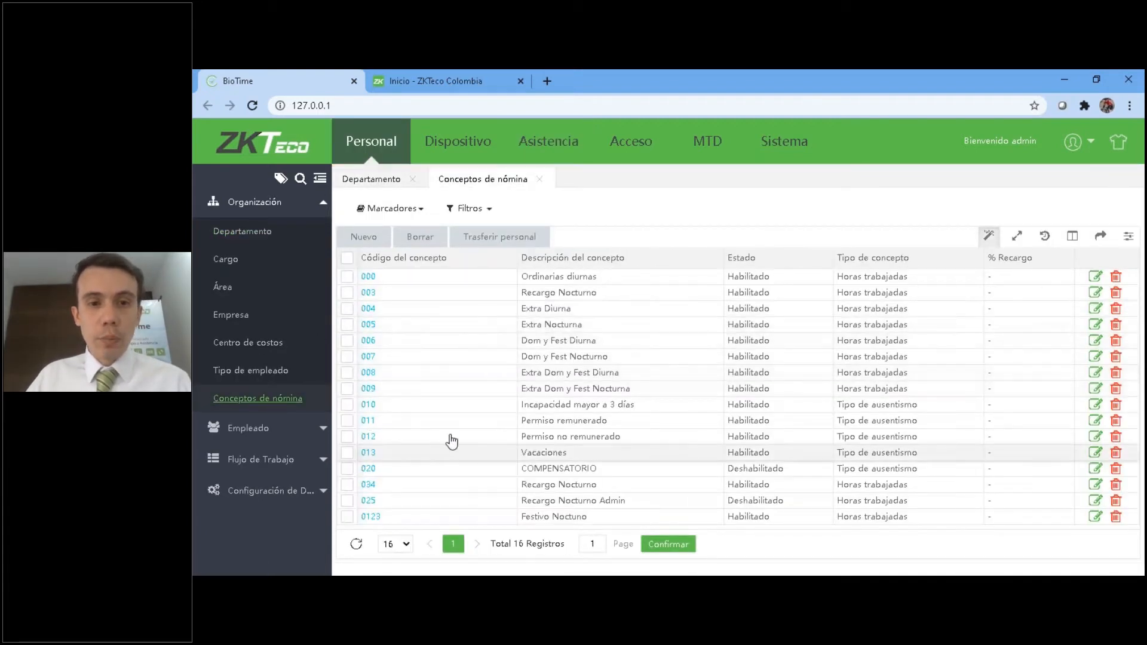
click(544, 135)
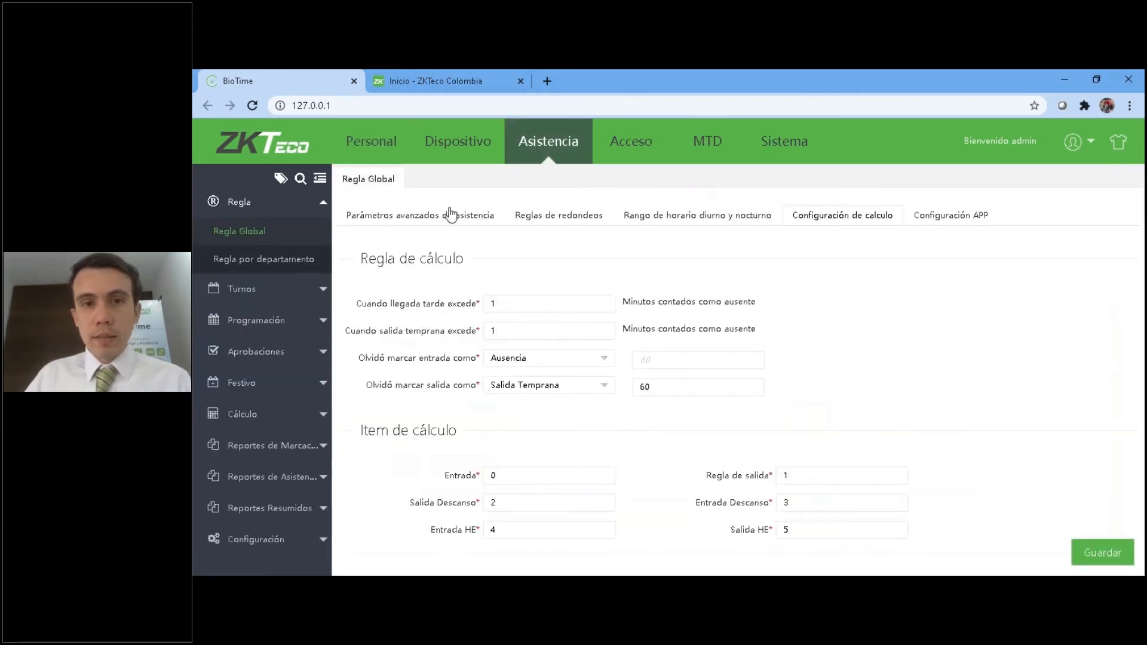
click(431, 217)
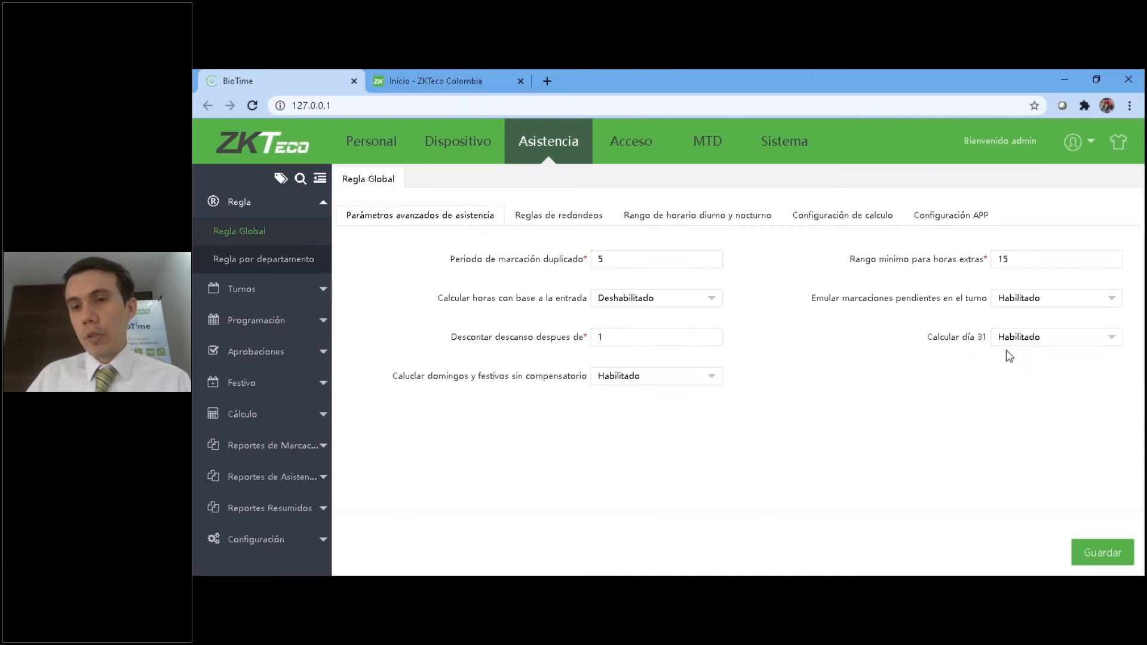
Switch the Calcular día 31 option to Deshabilitado and back to Habilitado.
click(1056, 344)
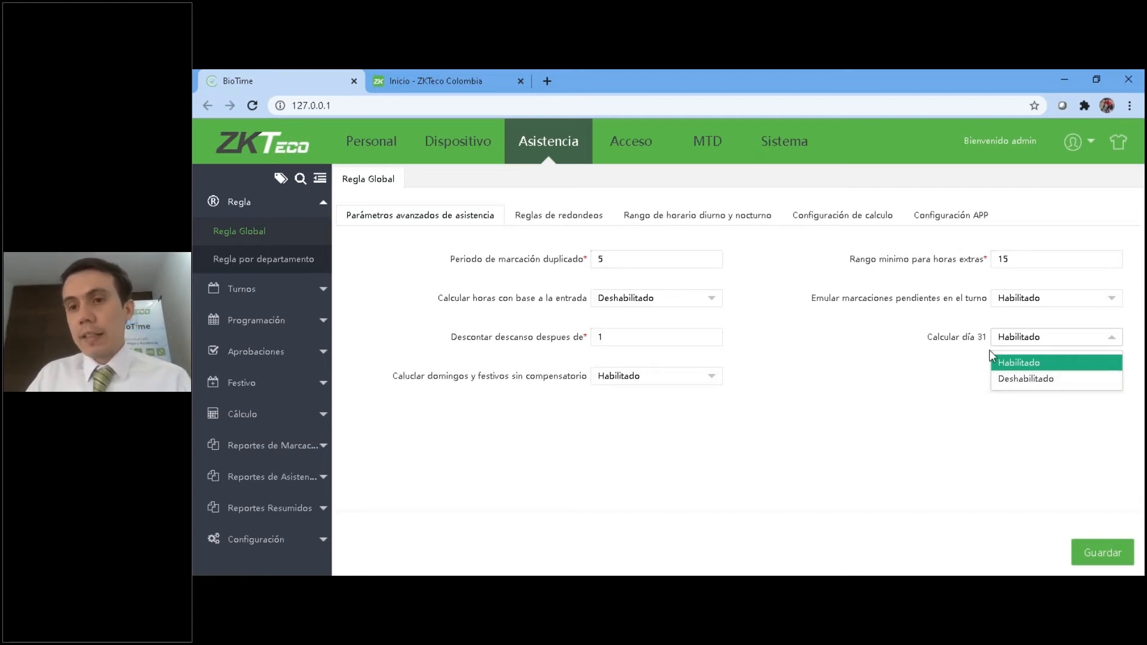
click(1015, 379)
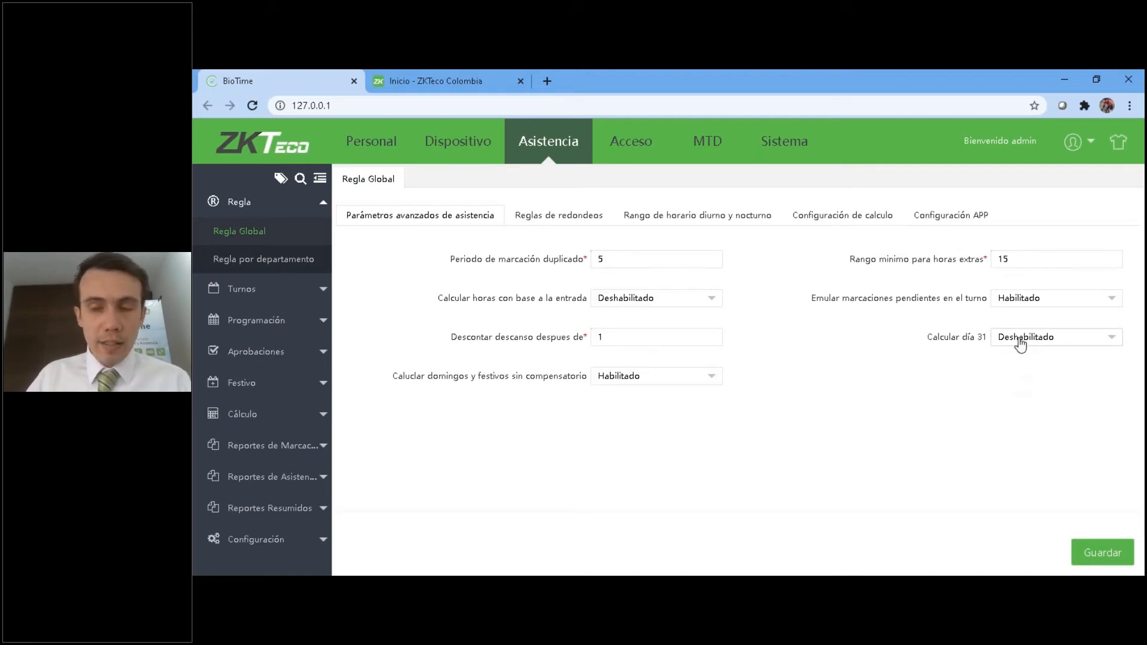
click(1020, 345)
click(1023, 363)
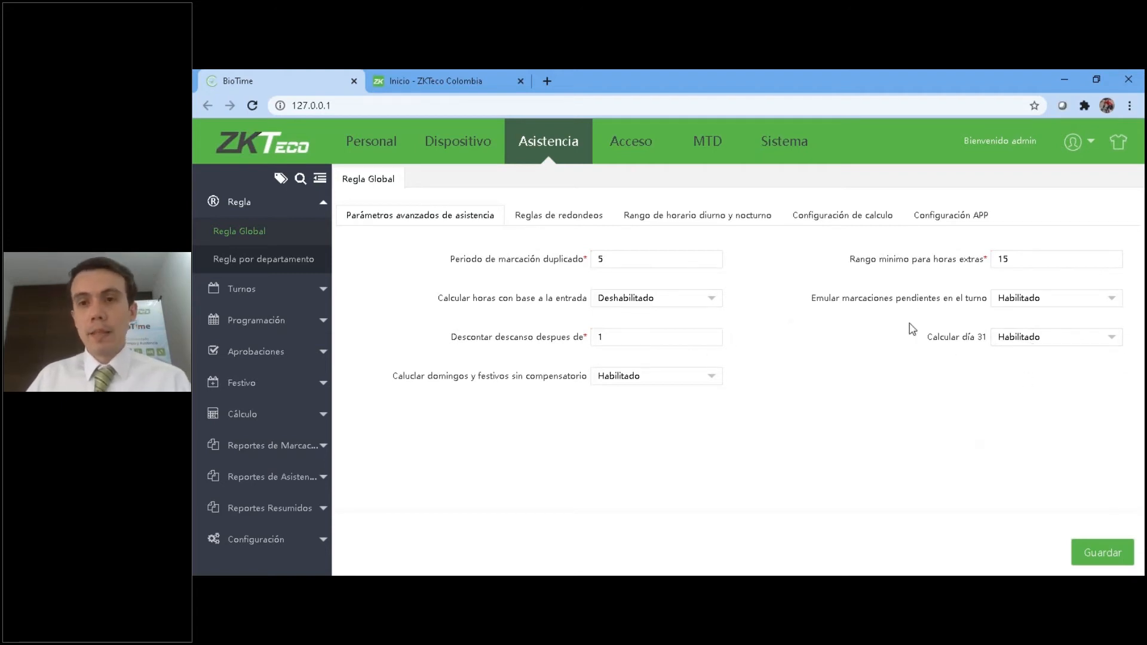
Collapse the Regla section and review the rounding rules alongside the advanced attendance parameters.
click(242, 203)
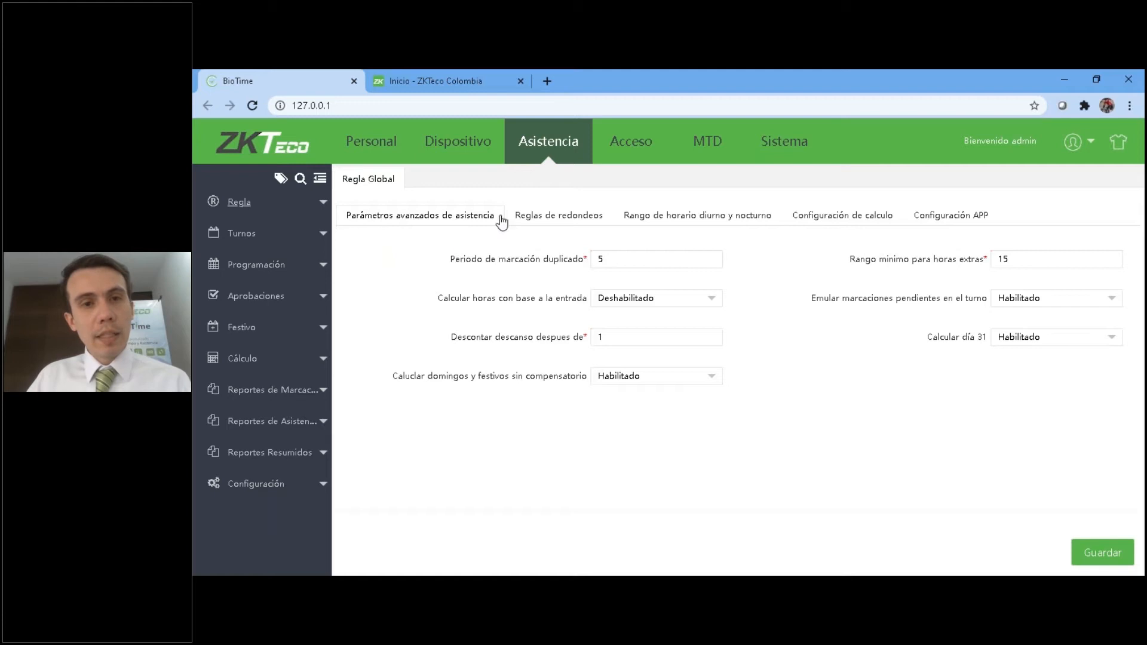
click(554, 217)
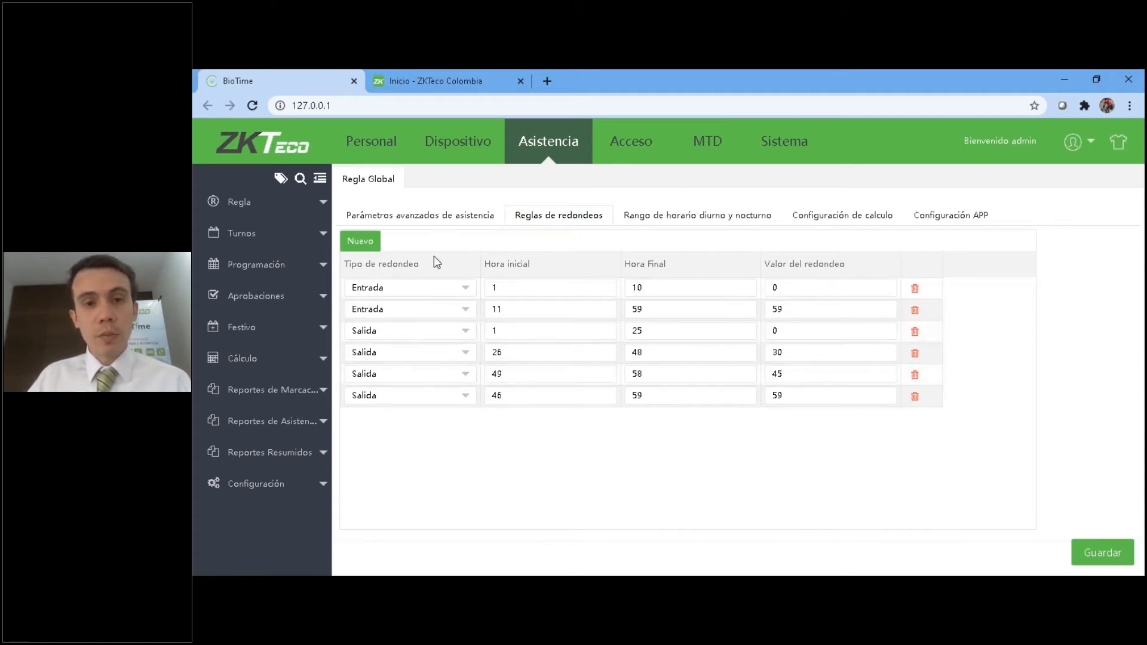
click(473, 222)
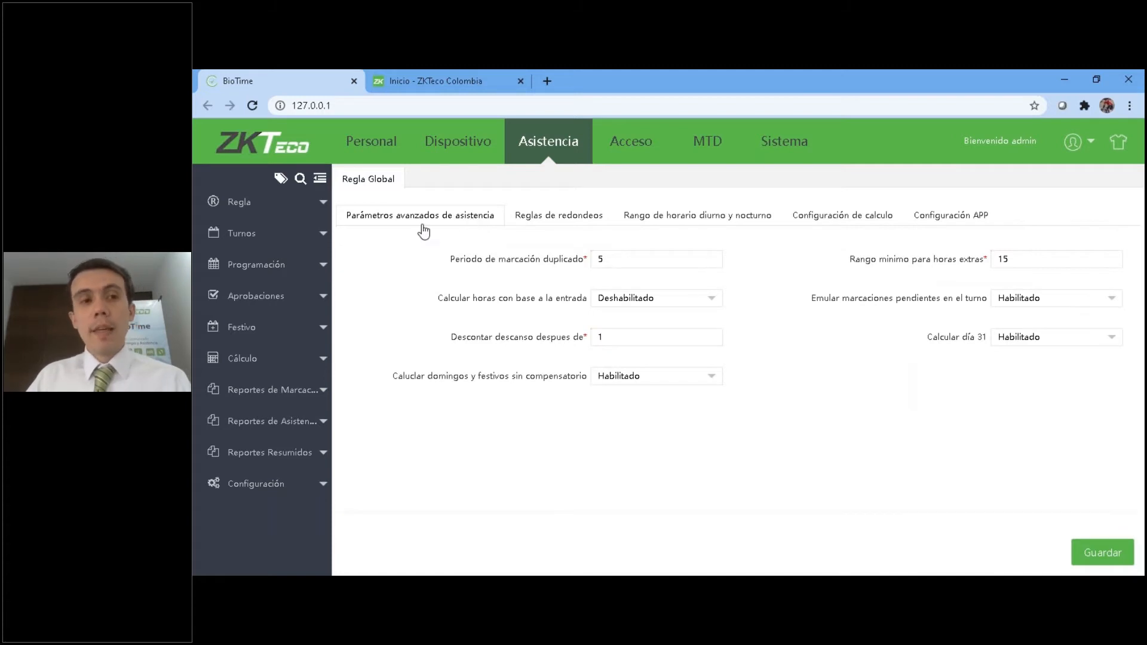
Open the list of shifts in the Turnos section.
click(250, 237)
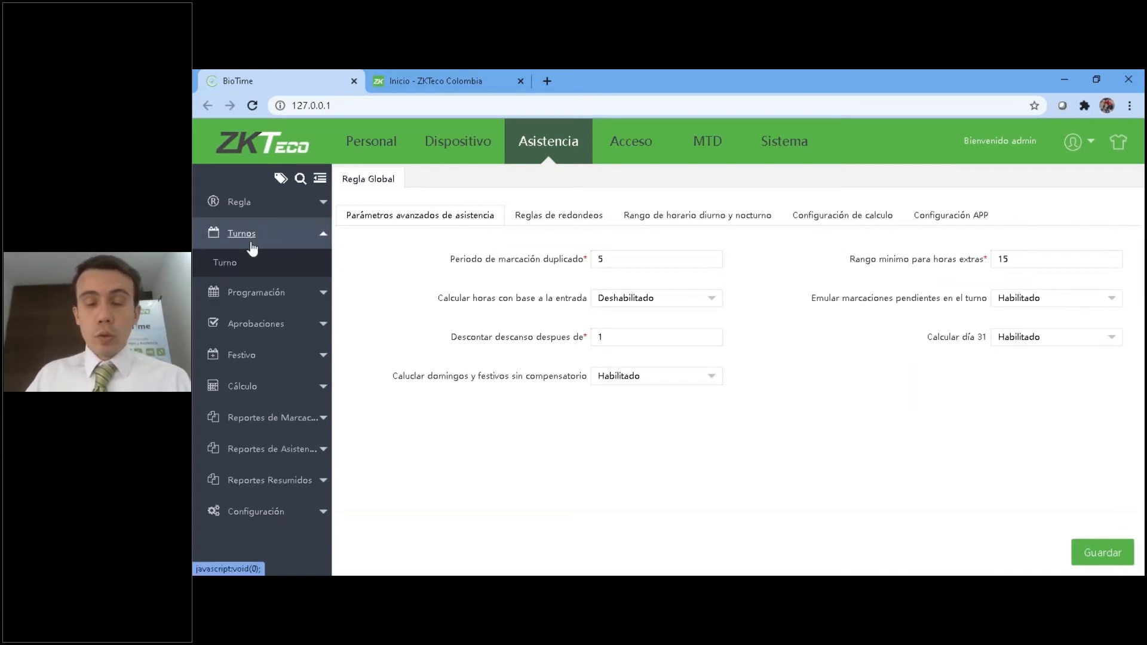
click(235, 264)
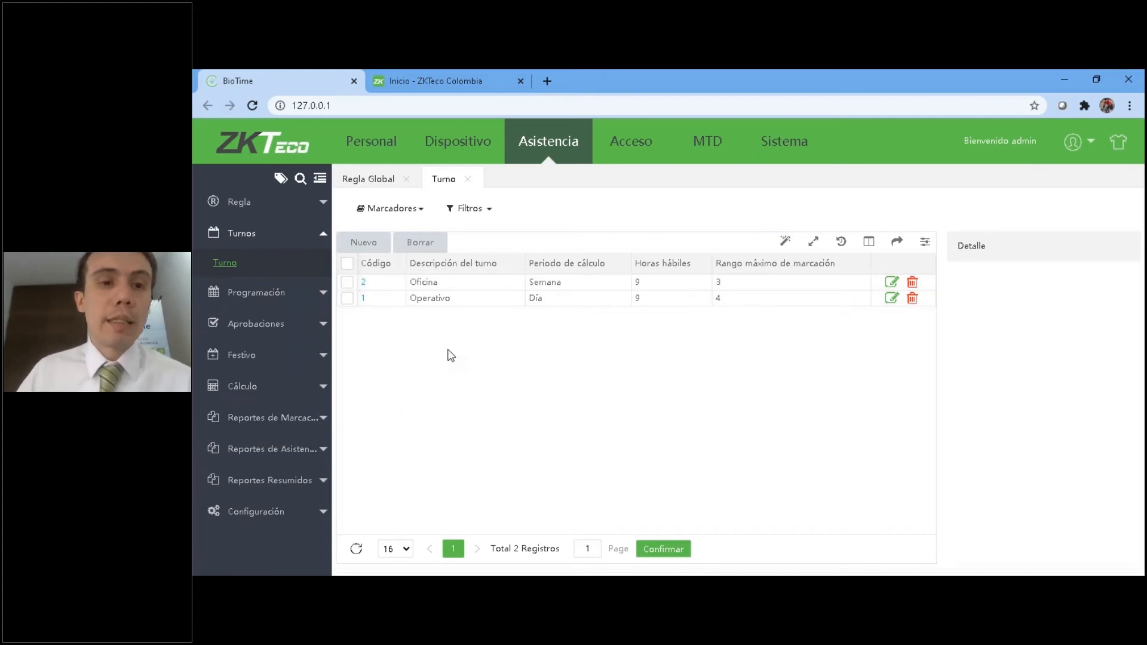
click(246, 234)
click(248, 236)
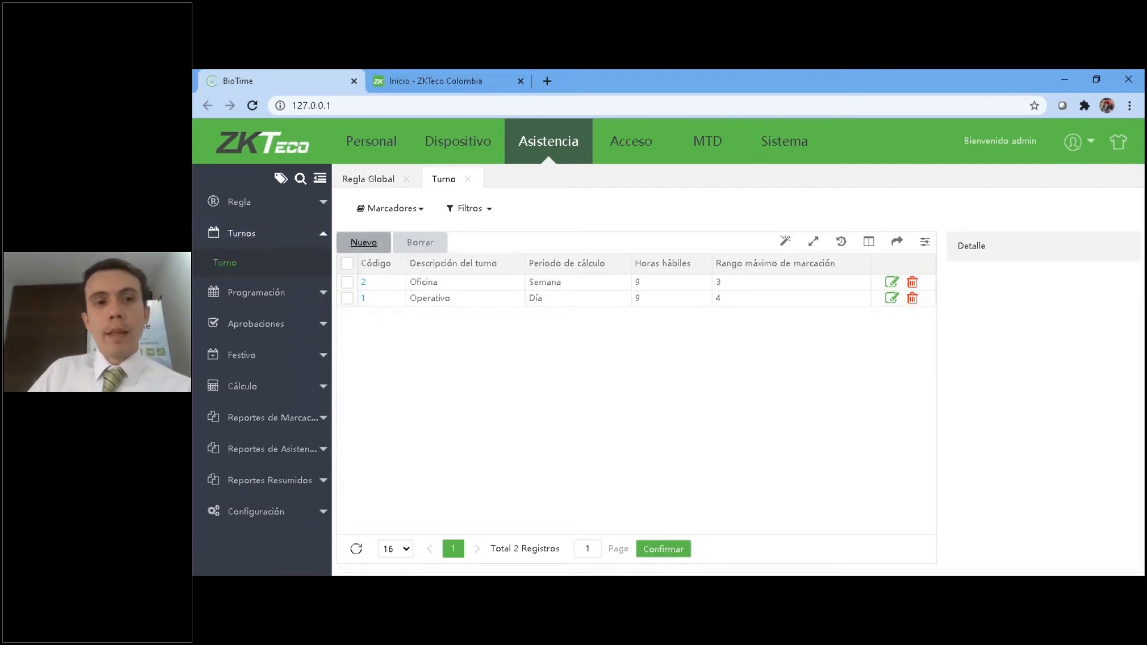
Start a new shift, shrink its form, and enable the Turno Automático option in the calculation settings.
click(376, 243)
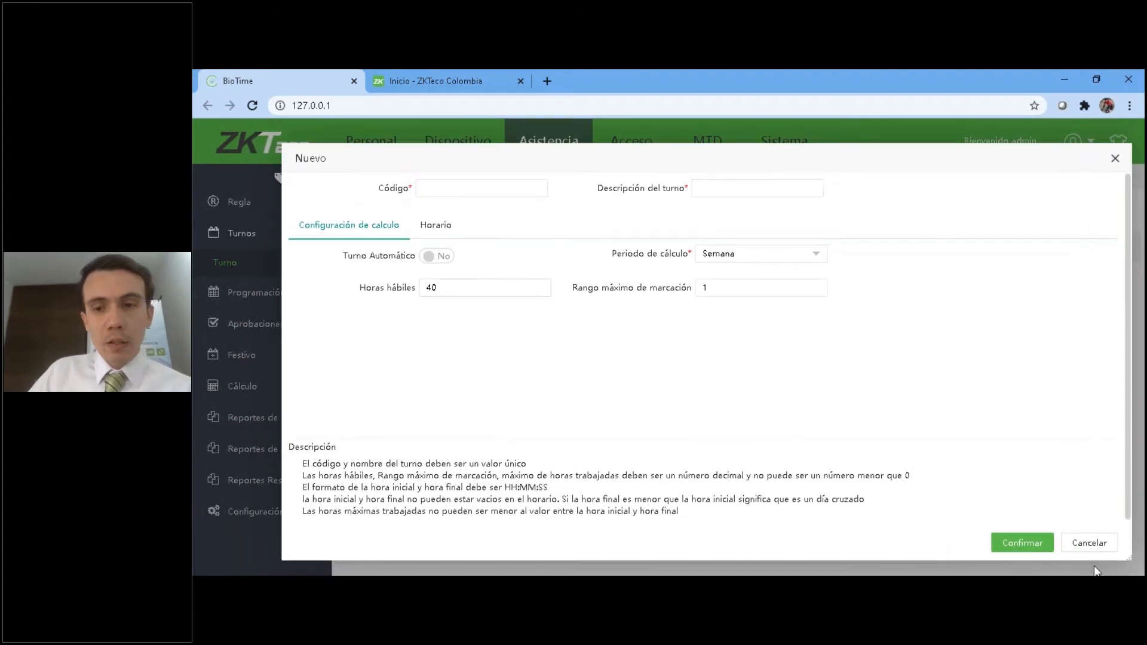
drag(1129, 555, 977, 487)
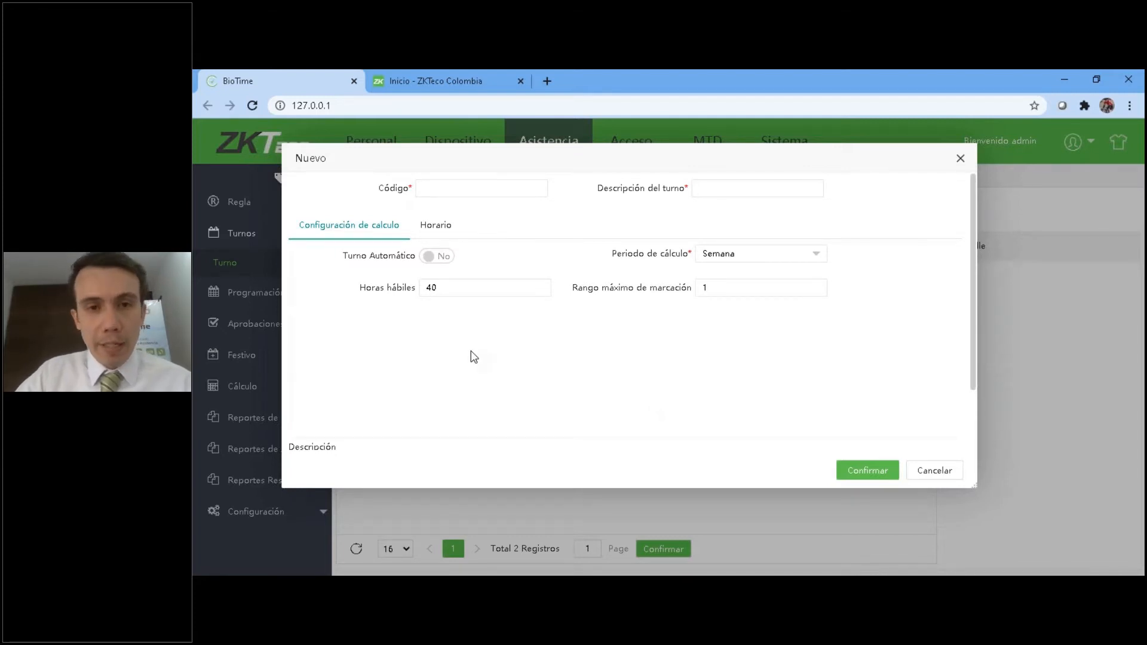
click(447, 188)
click(737, 190)
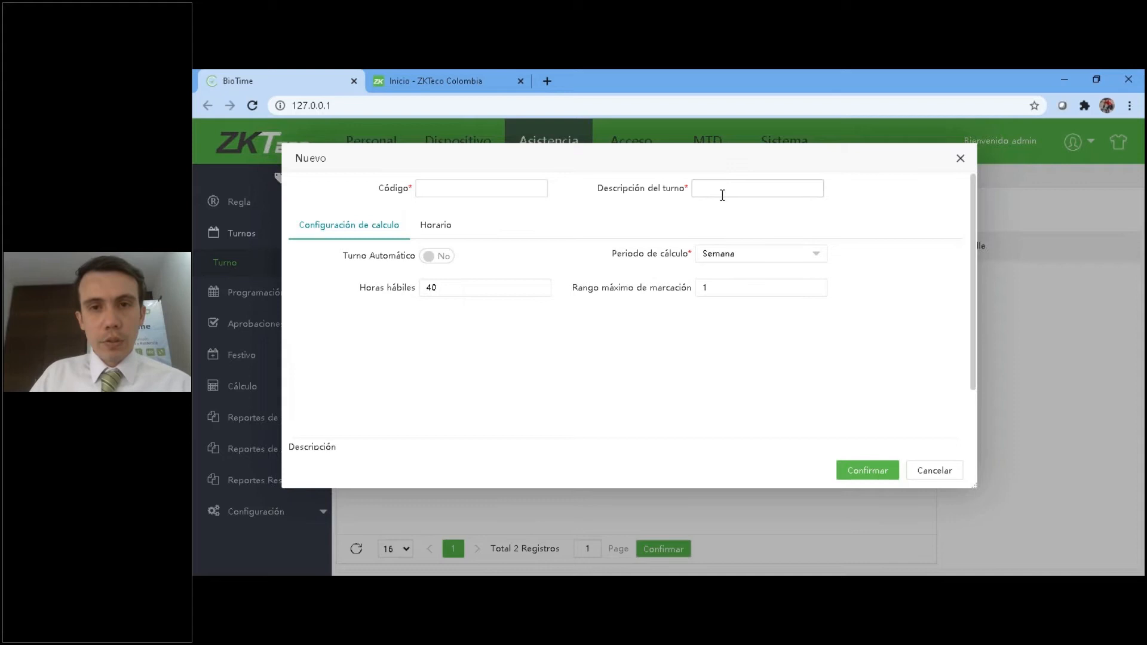
click(431, 261)
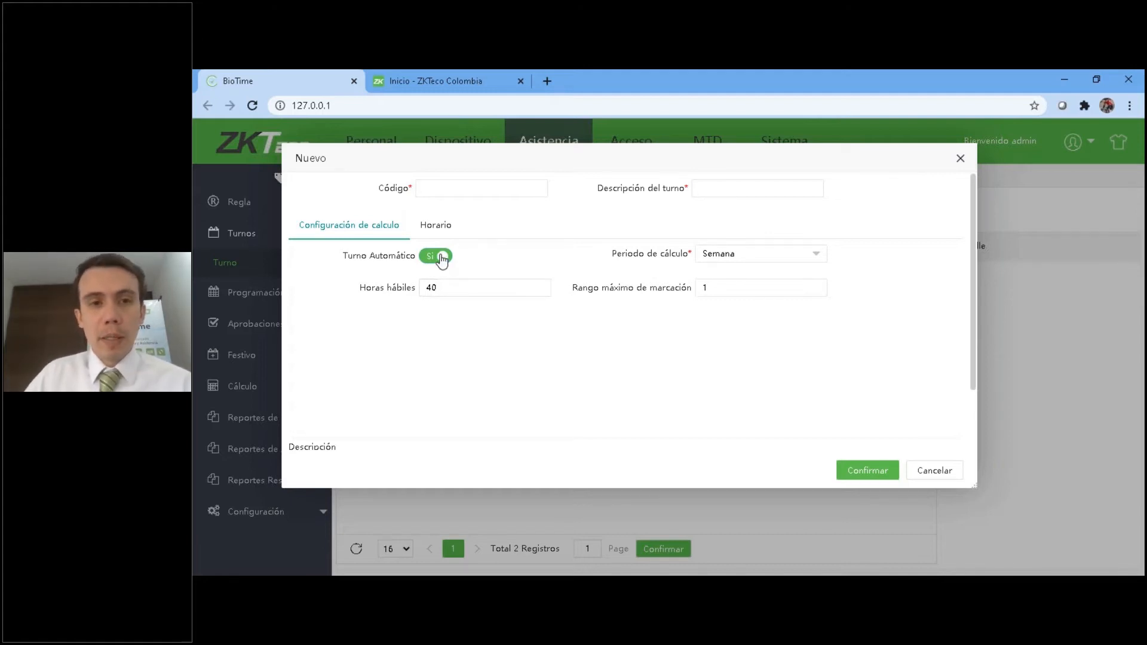
Check the Horario section of the new shift, return to its calculation settings, and discard the form.
click(428, 230)
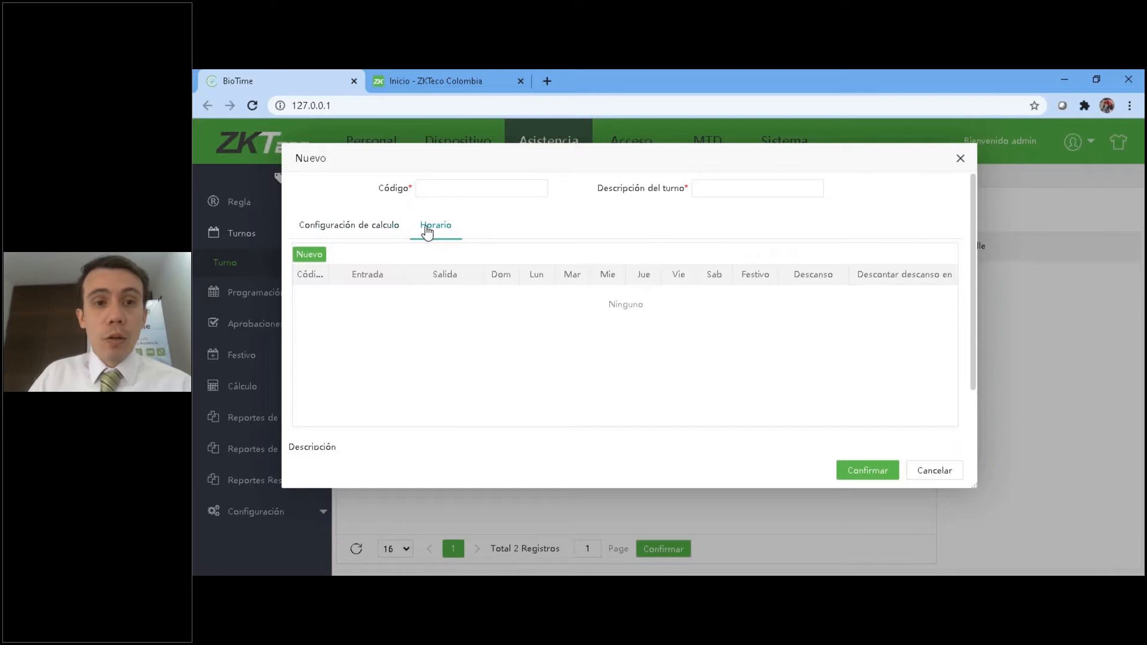
click(391, 232)
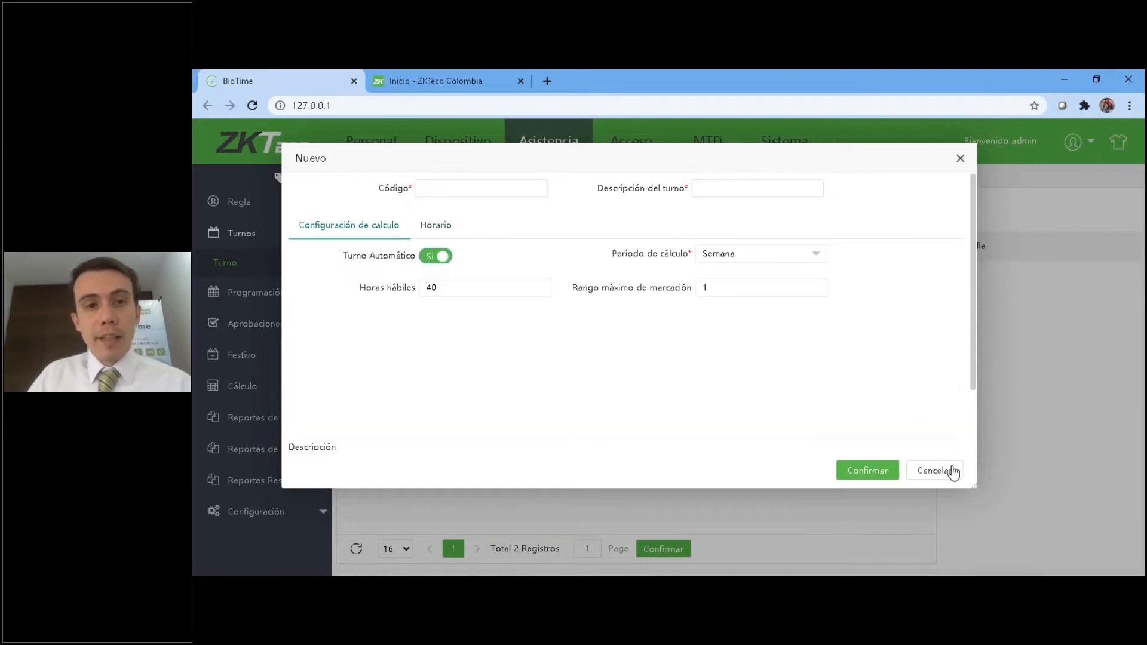
click(951, 471)
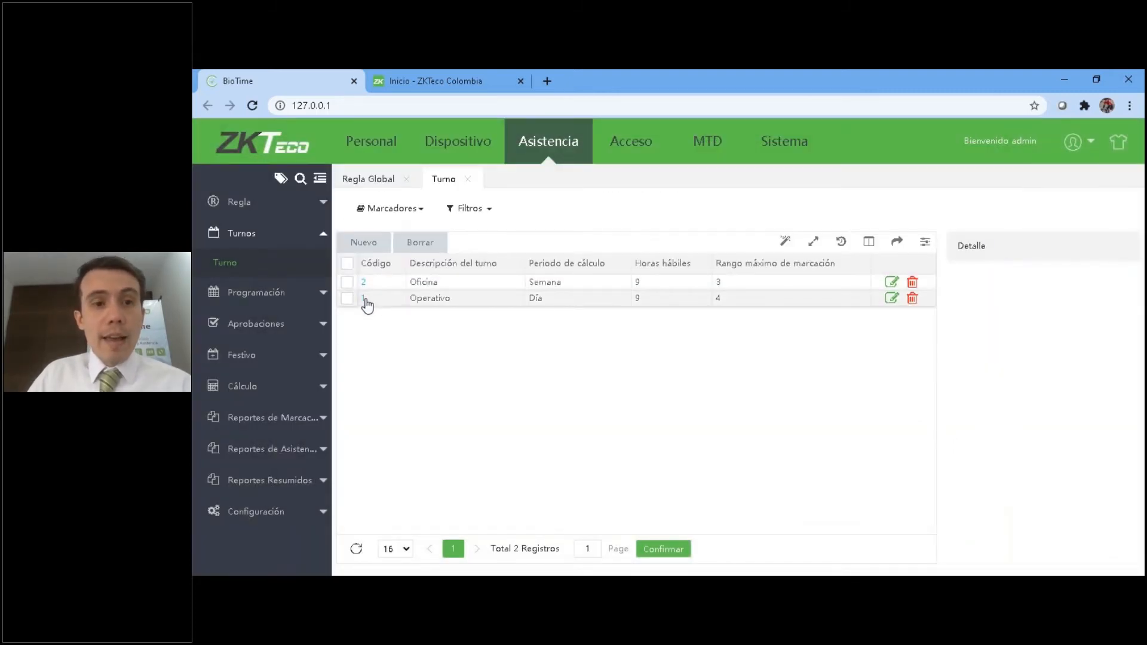
Open the Operativo shift and review its Horario section and calculation settings.
click(364, 298)
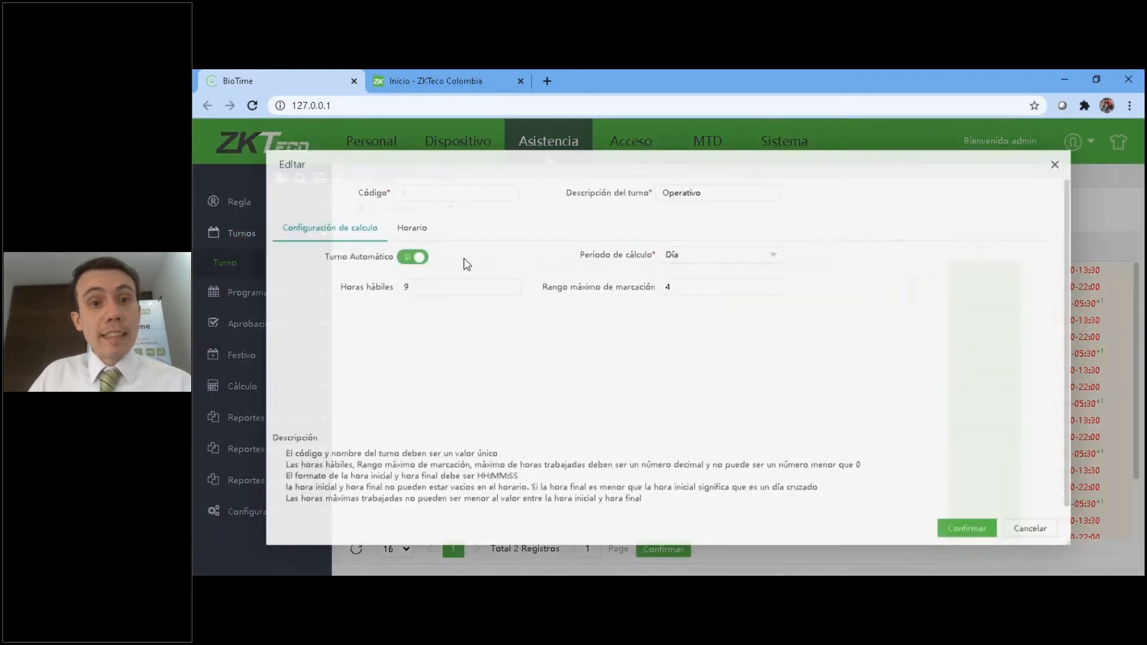
click(399, 222)
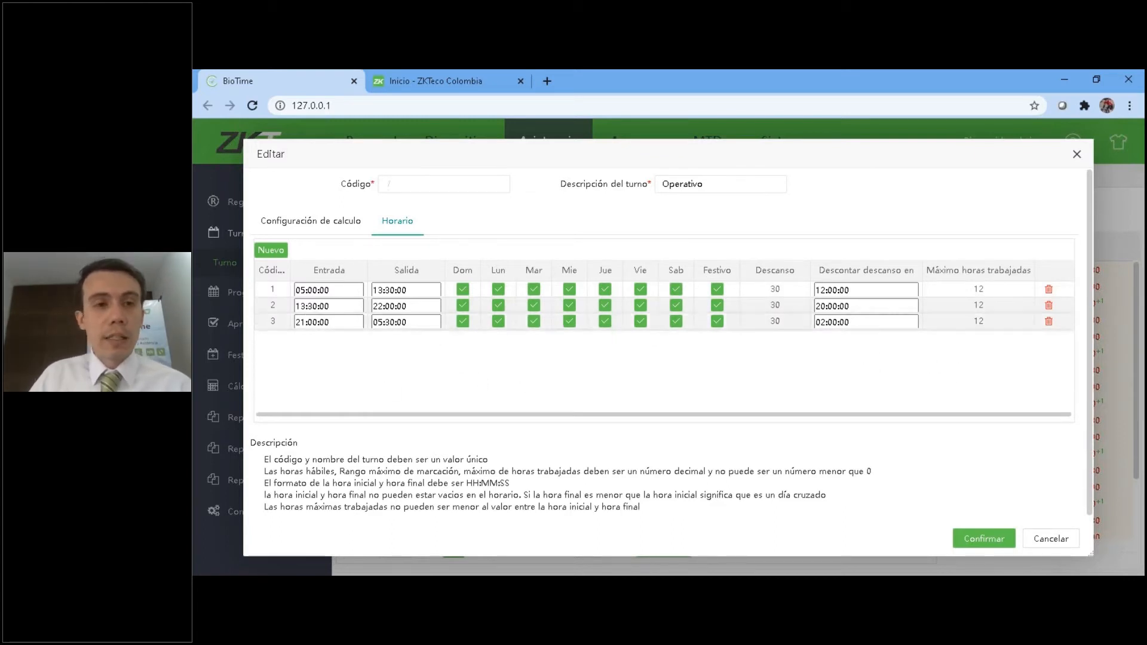
click(348, 229)
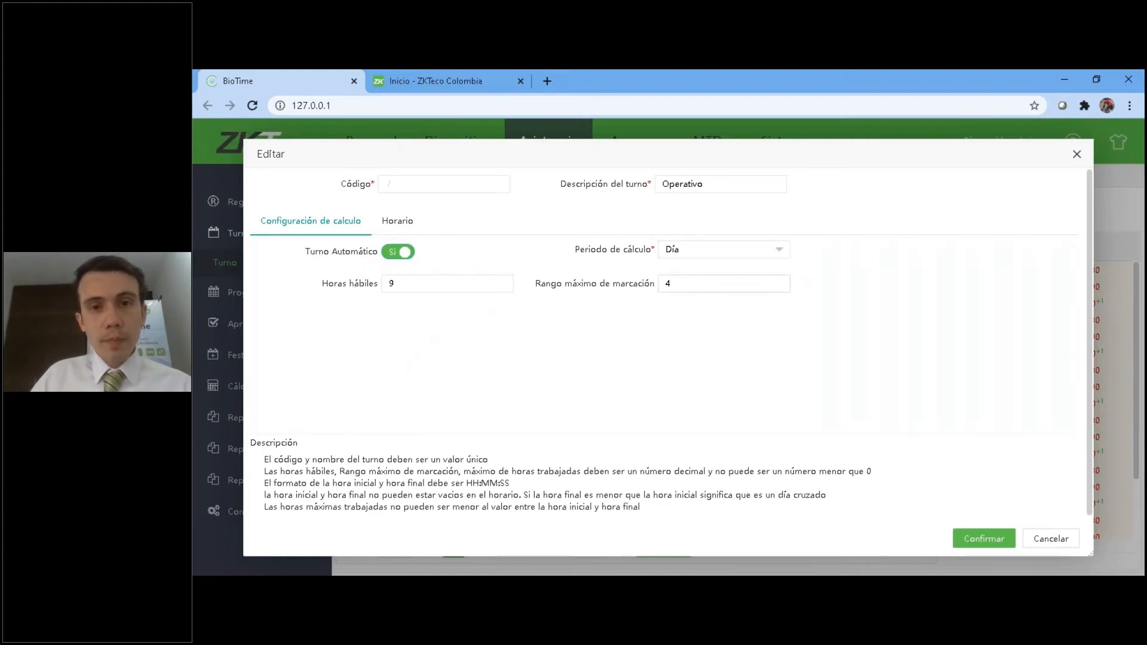
Set the Operativo shift's Horas hábiles to 8.
click(403, 285)
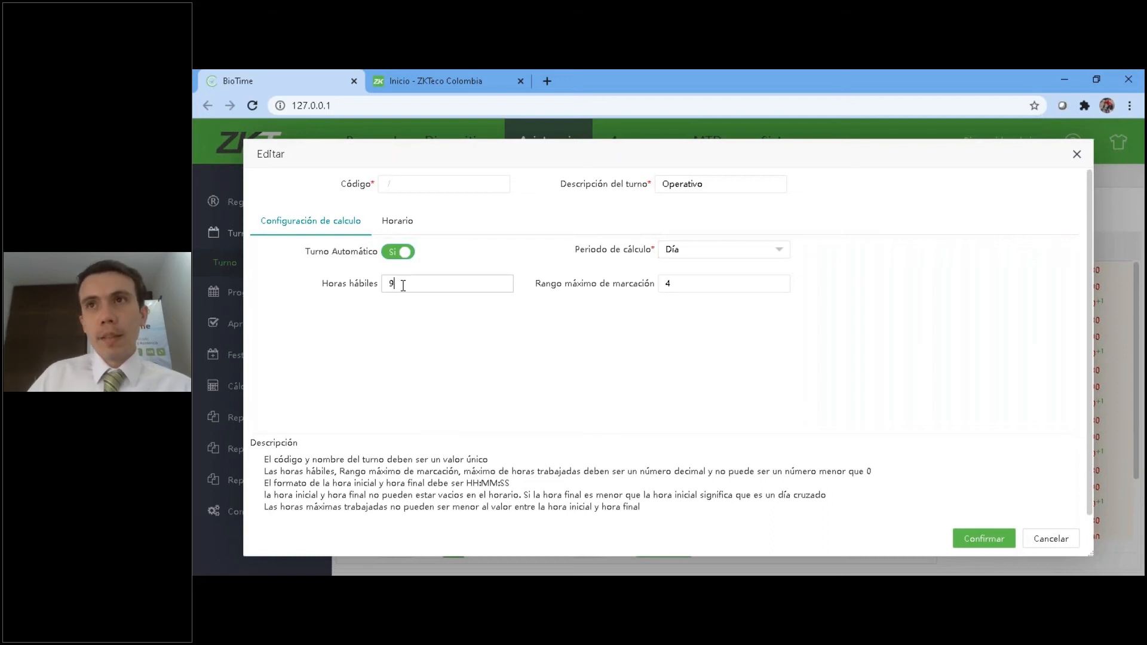
key(BackSpace)
text(8)
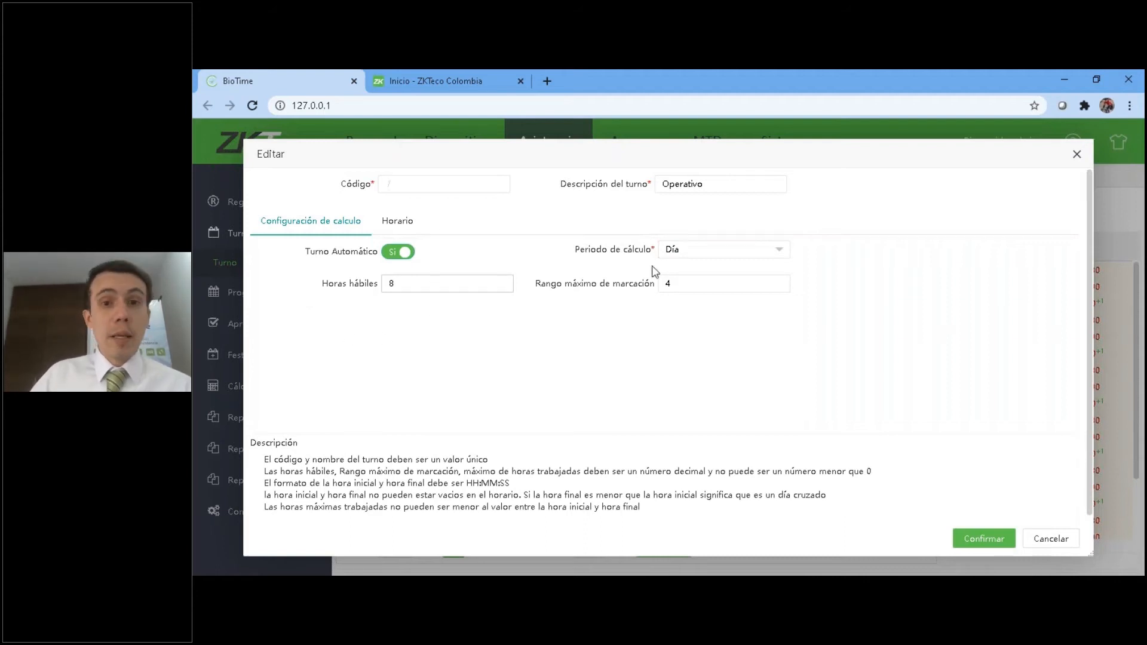
Try a Quincenal calculation period with 120 Horas hábiles, check the Horario section, and discard the edit.
click(698, 252)
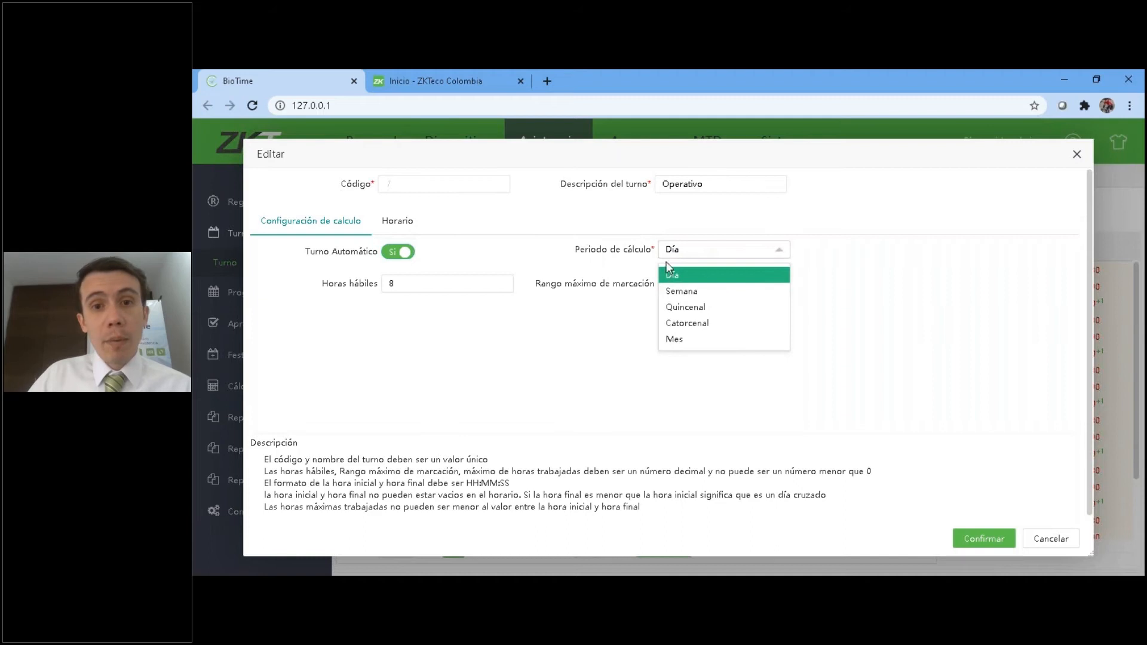
click(700, 308)
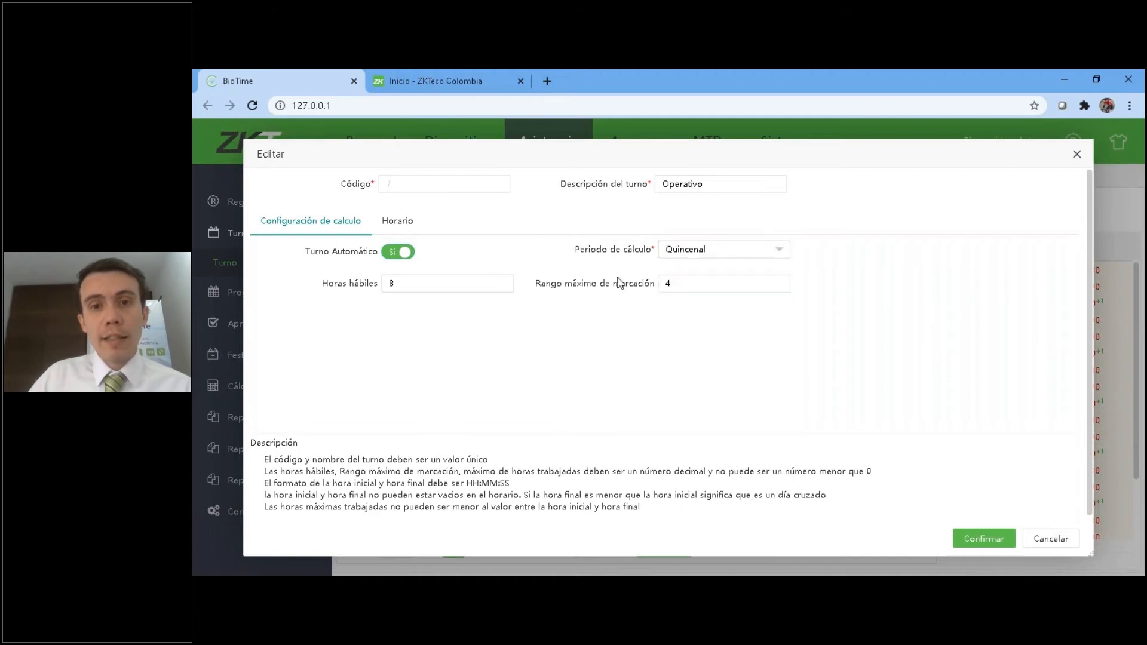
click(460, 281)
drag(394, 283, 234, 280)
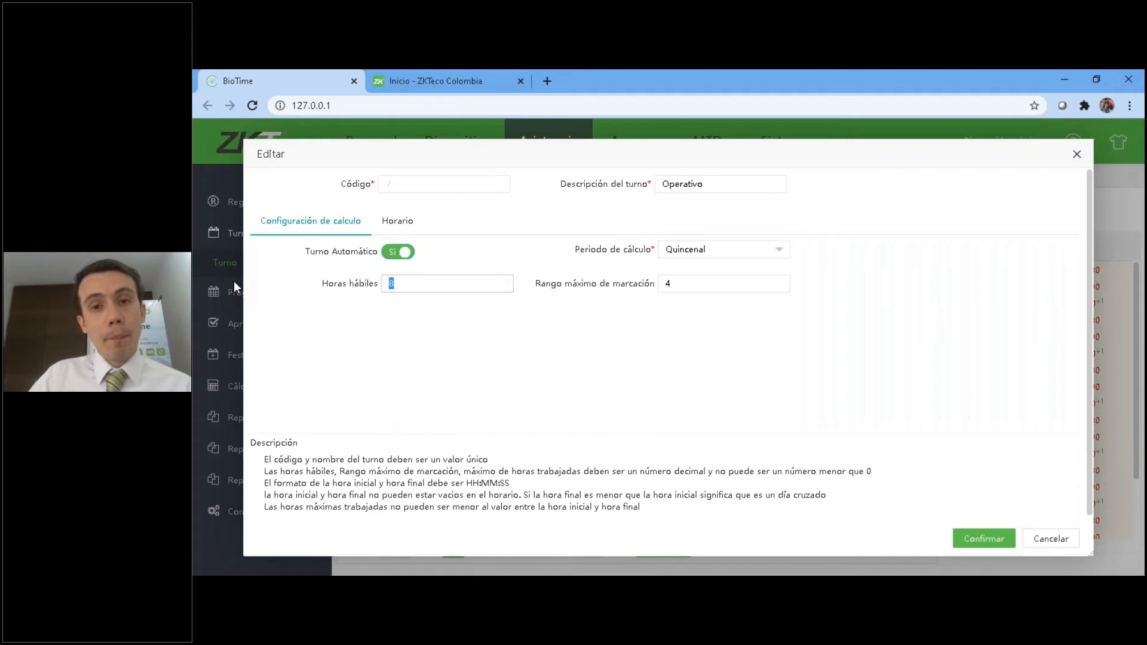
text(120)
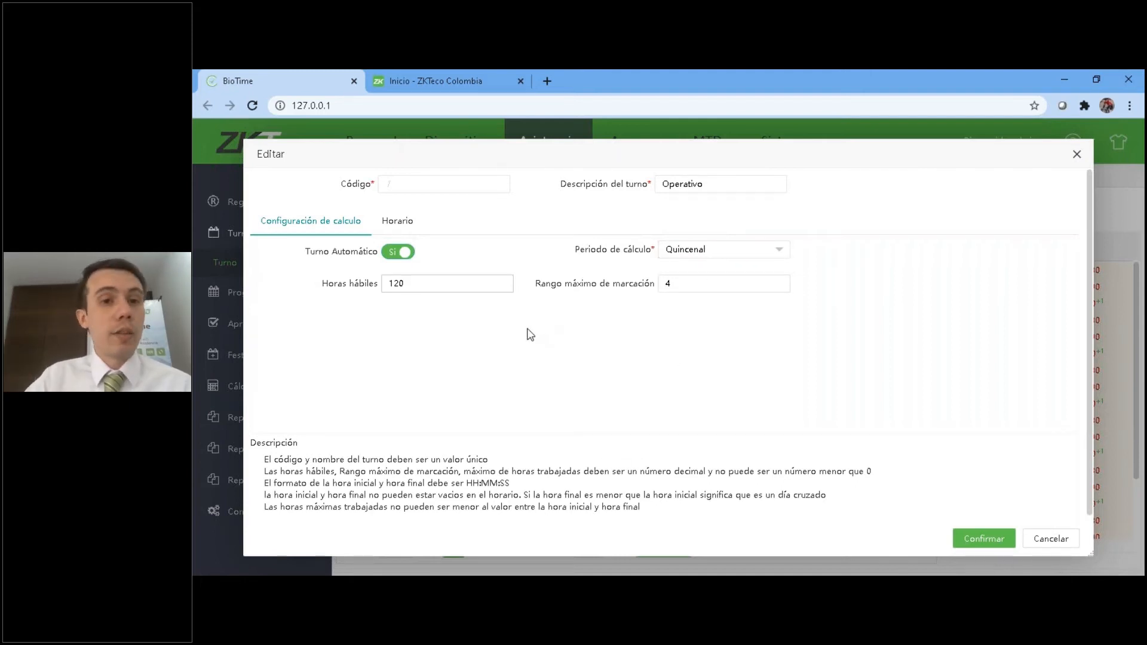
drag(422, 282, 308, 279)
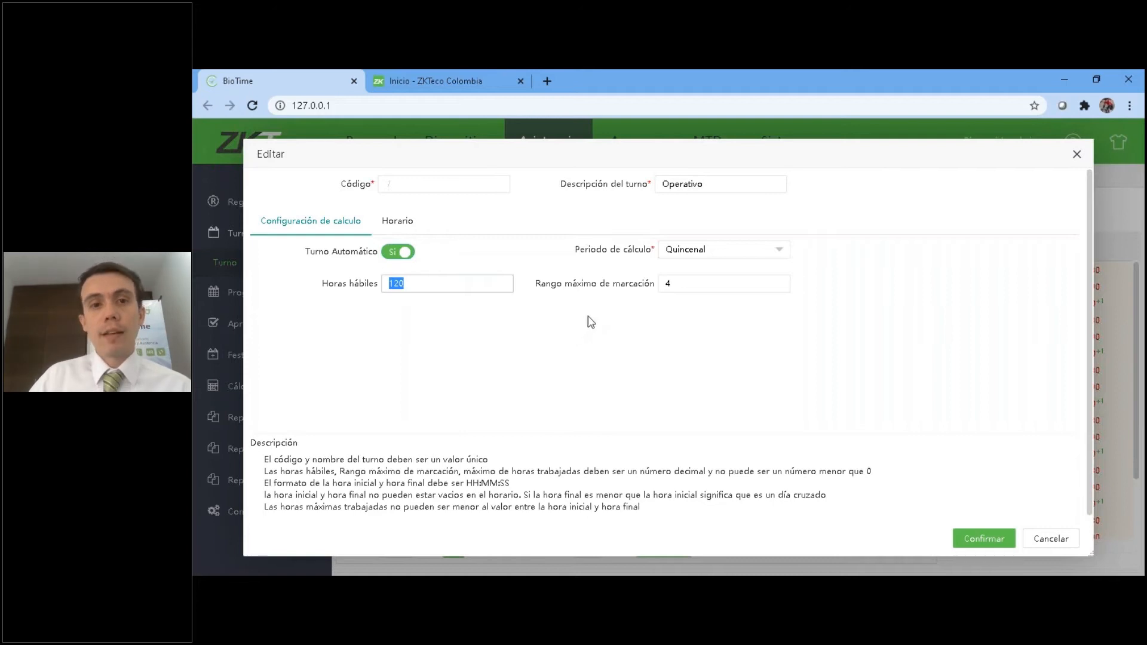
click(404, 225)
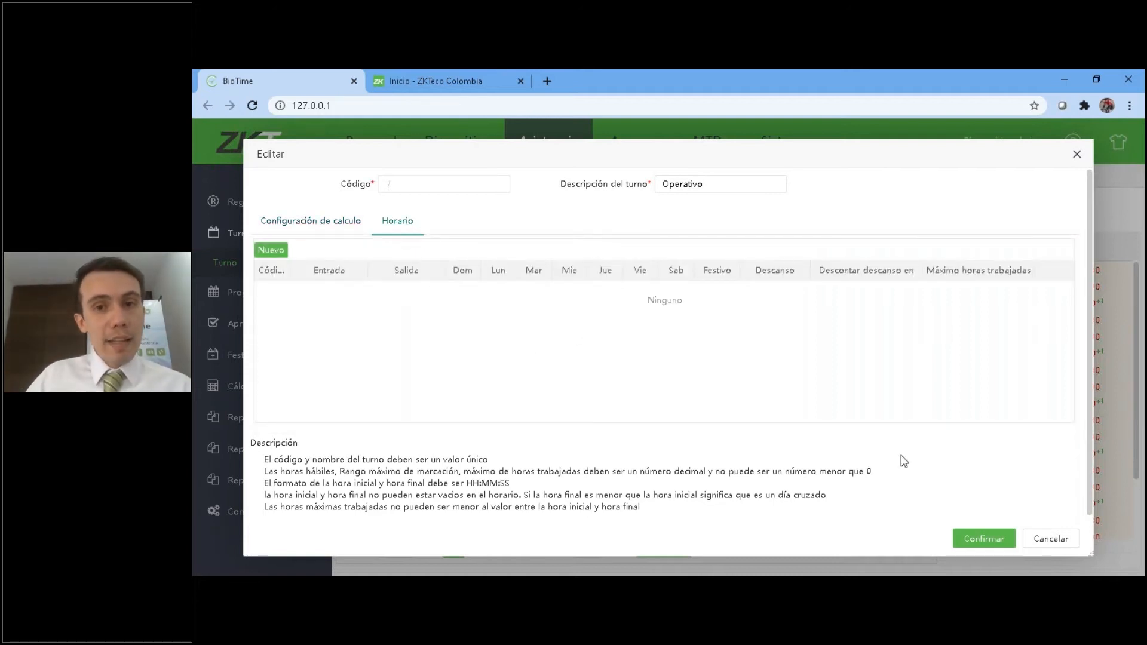
click(1050, 539)
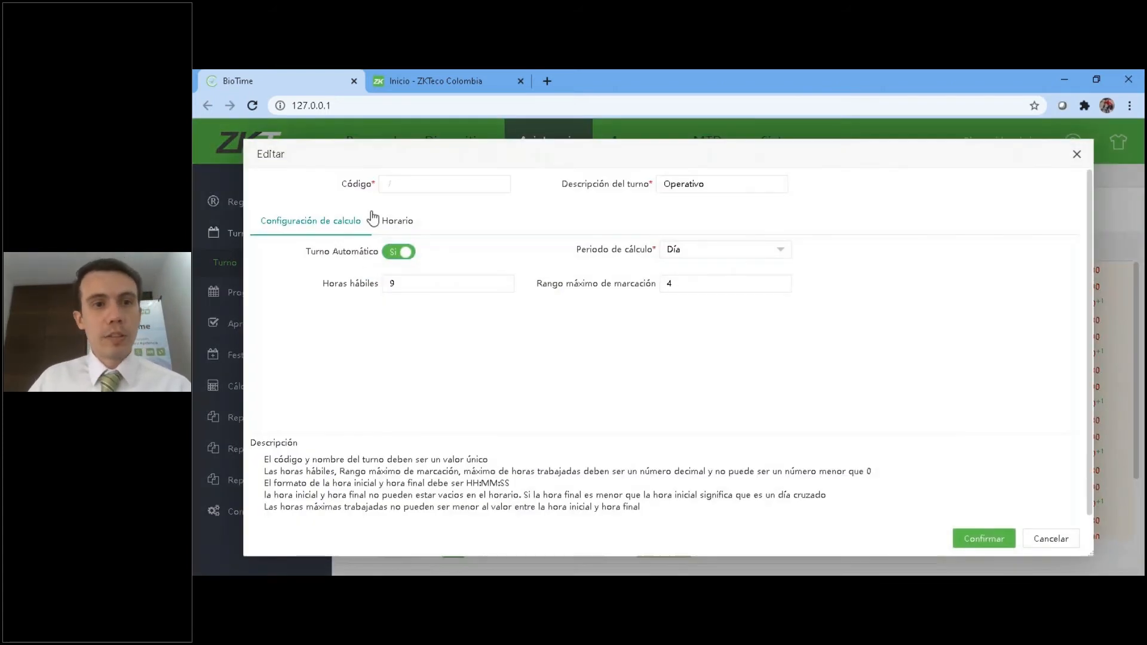
Reopen the Operativo shift and add three blank rows to its Horario section.
click(395, 227)
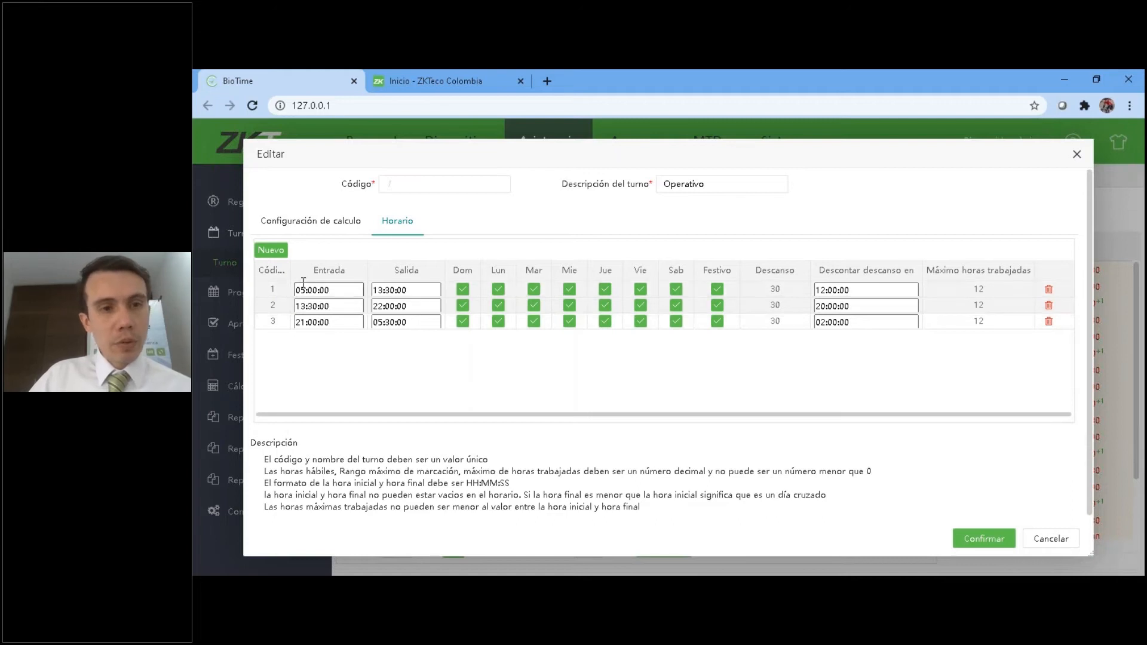
click(277, 251)
click(276, 251)
click(278, 252)
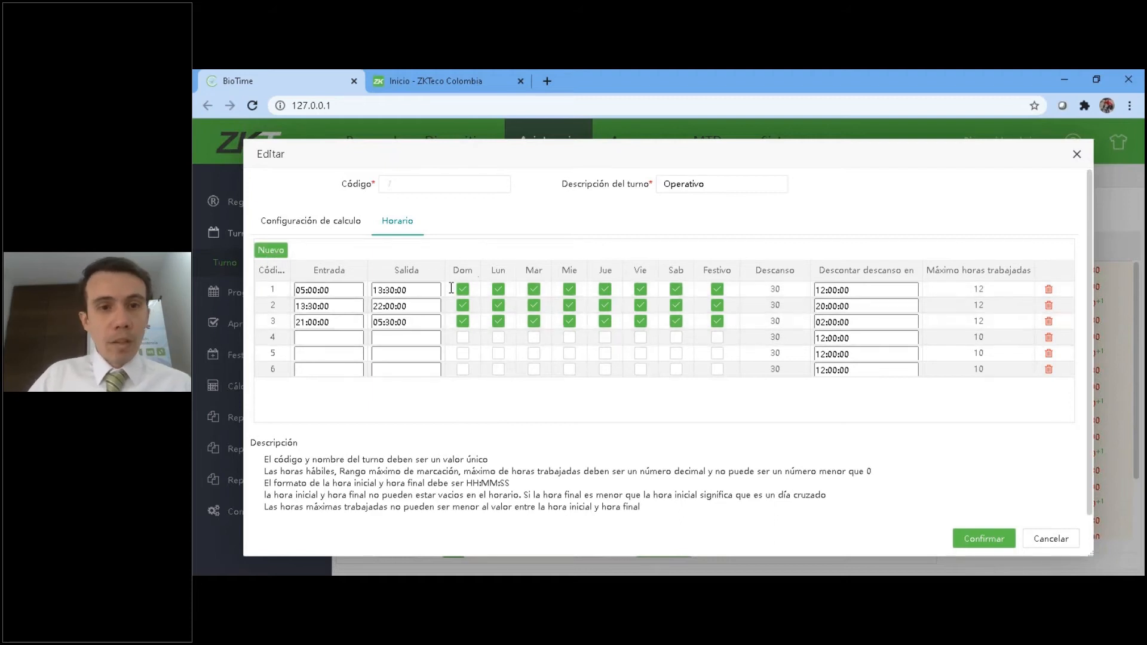
Examine the Entrada, Salida and Descanso fields of the first schedule row in the Operativo shift.
click(343, 289)
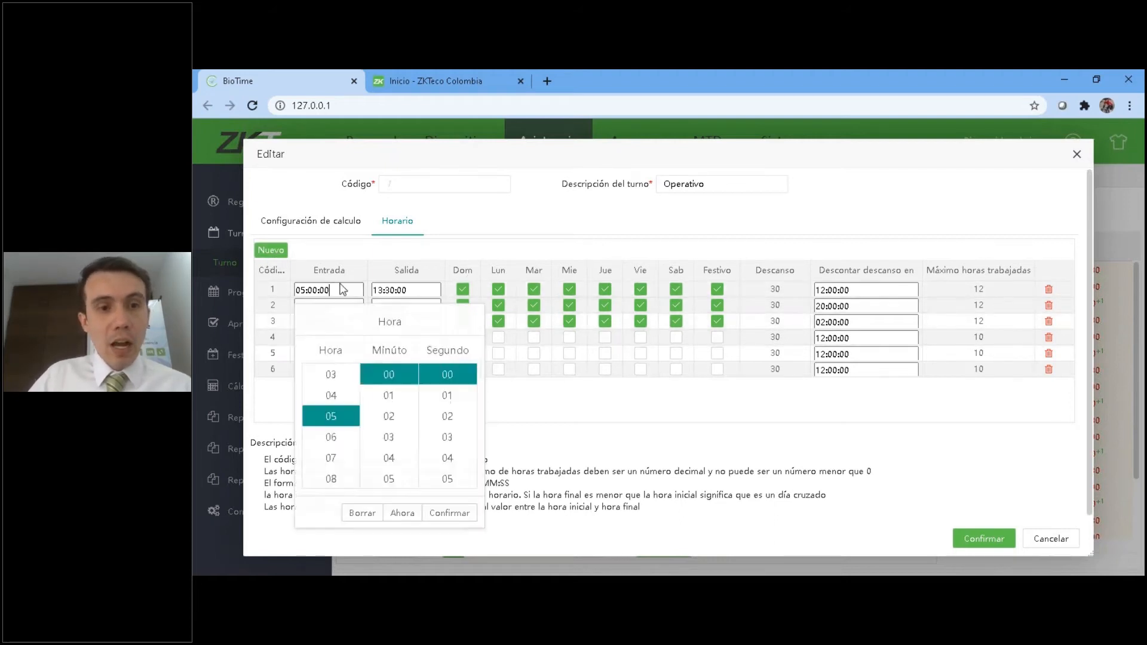
click(417, 290)
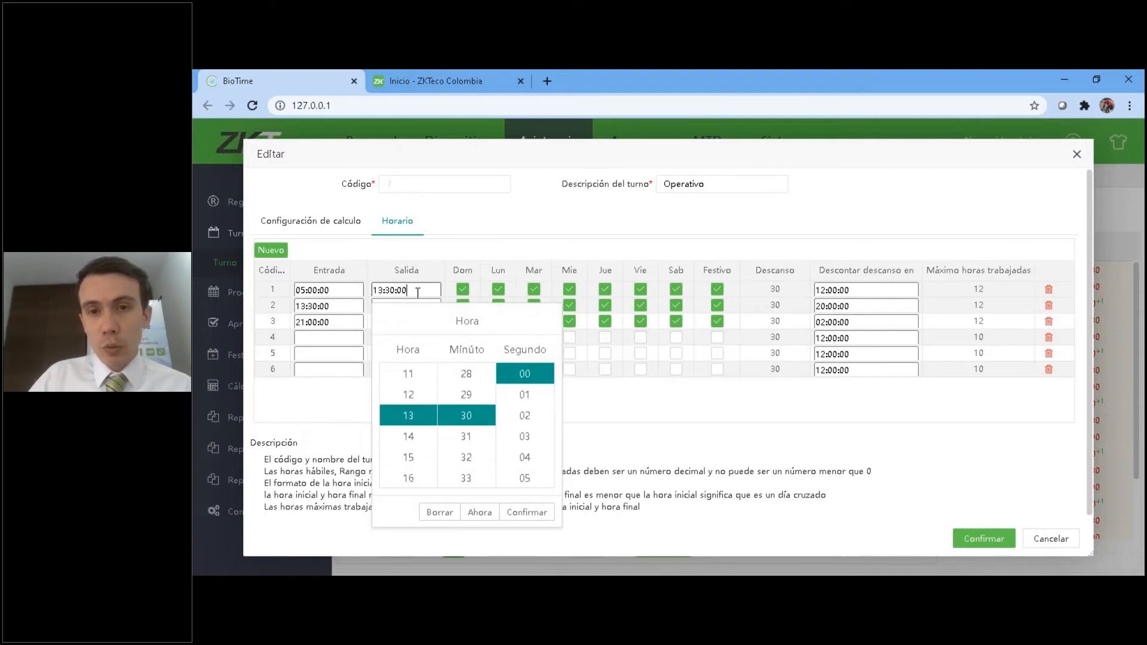
click(785, 291)
drag(784, 291, 754, 290)
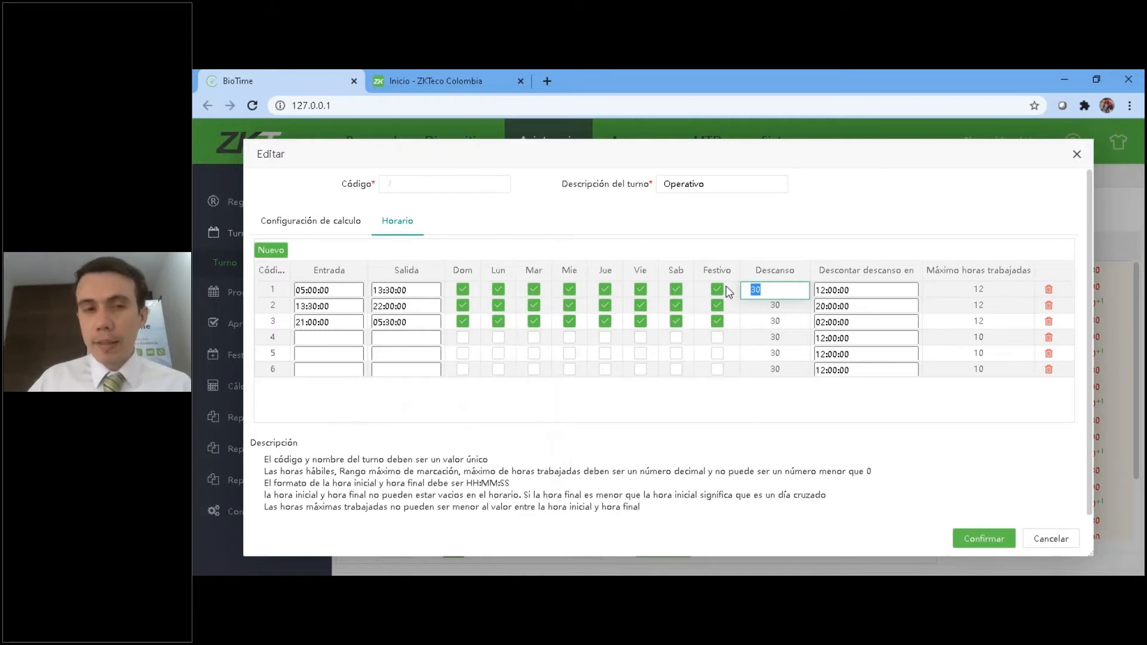
click(406, 289)
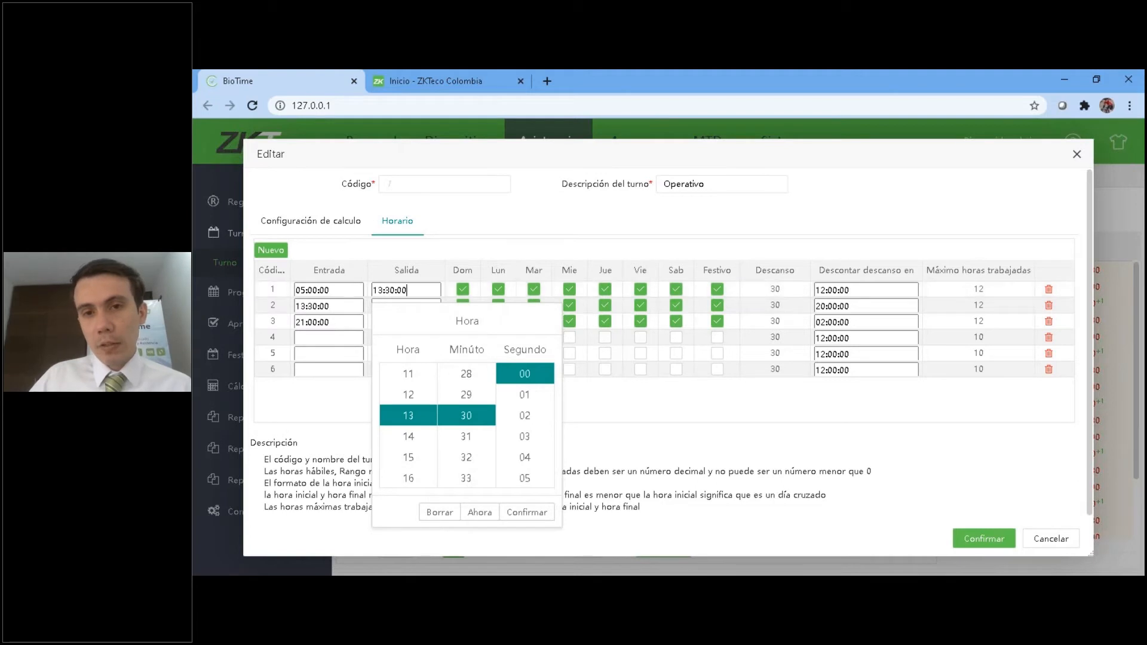
click(789, 292)
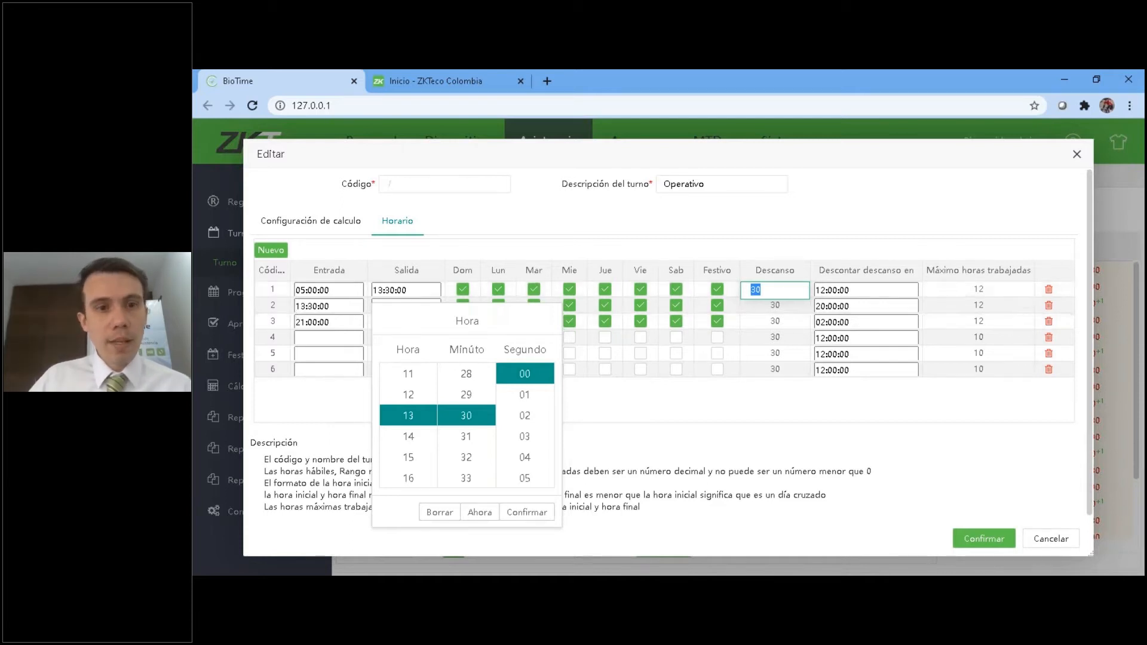
click(311, 290)
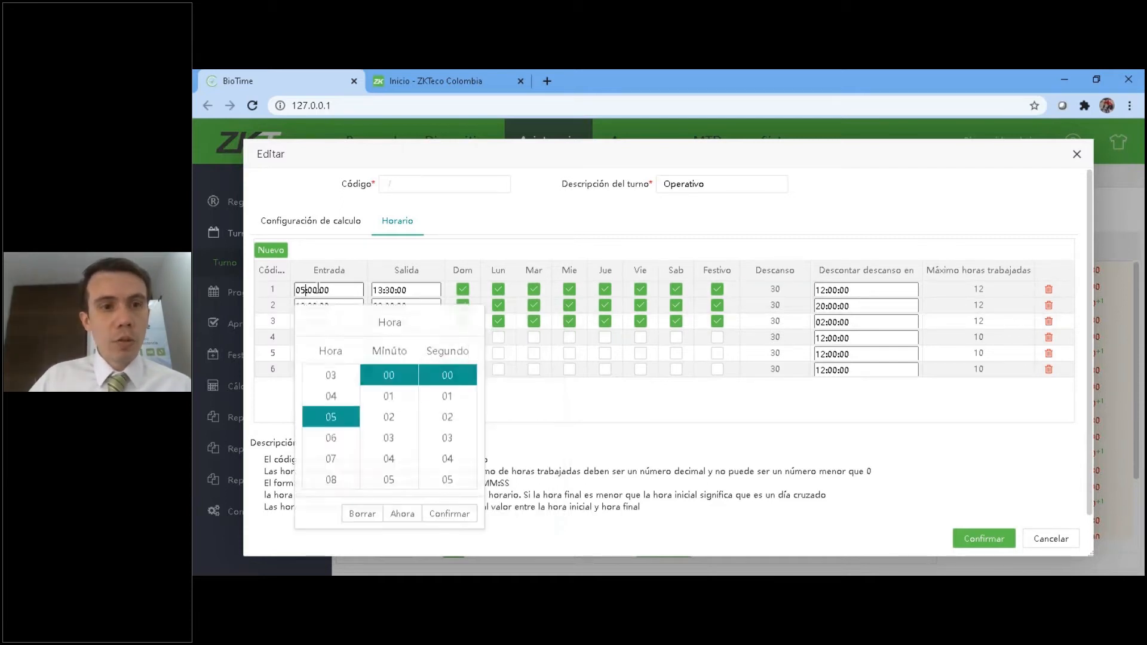
click(393, 290)
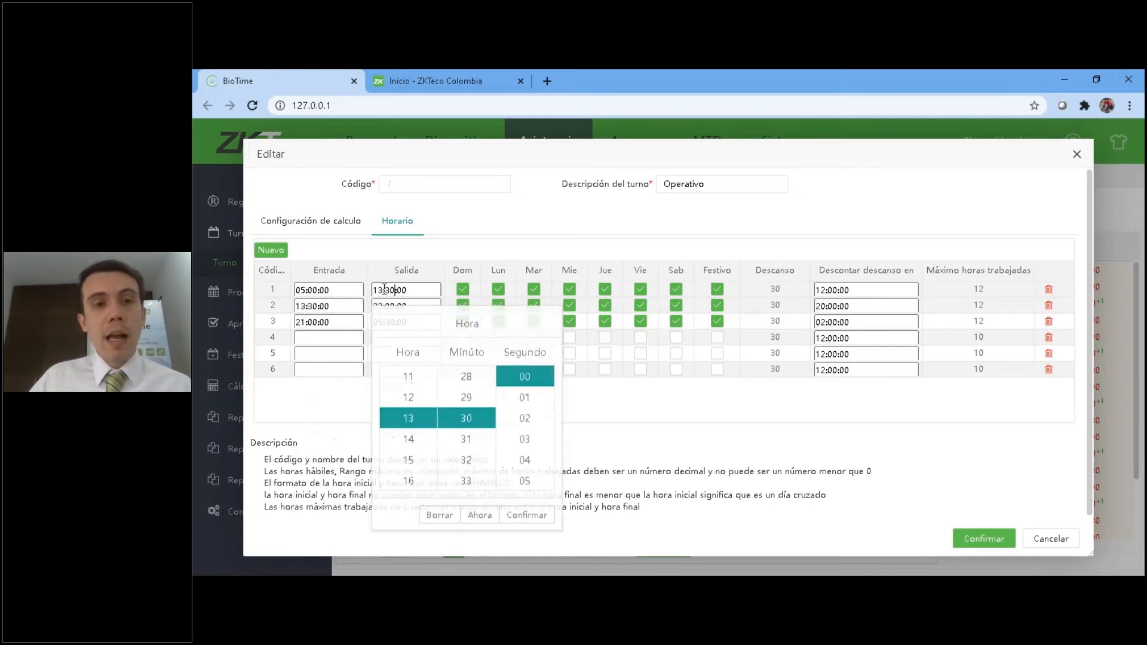
click(790, 287)
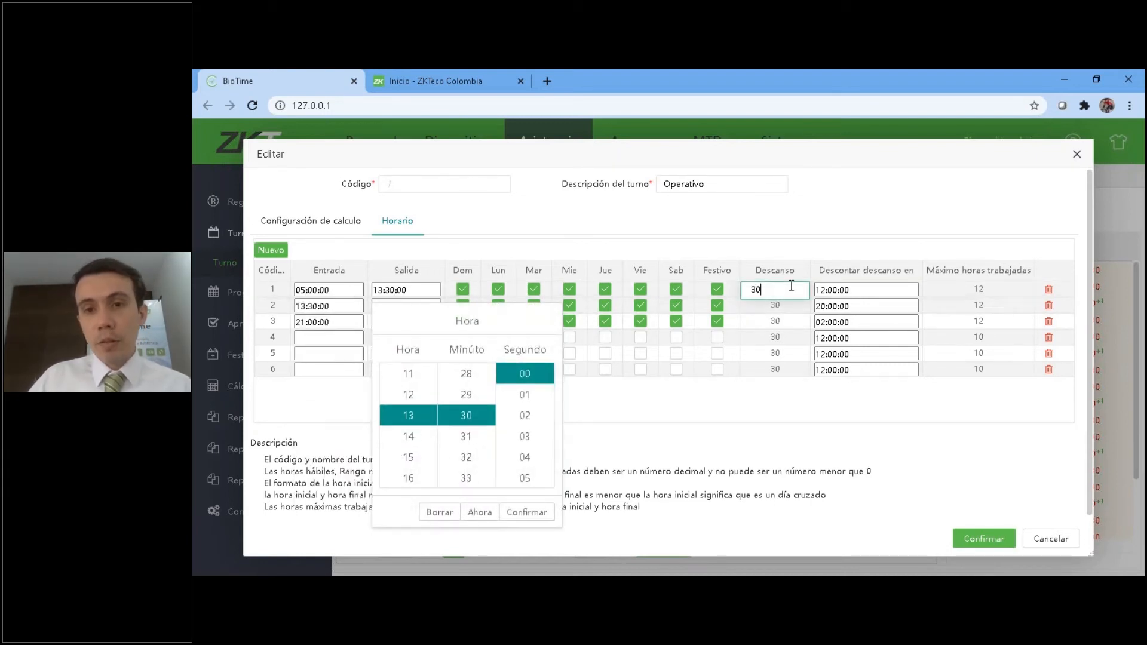
click(714, 447)
click(771, 291)
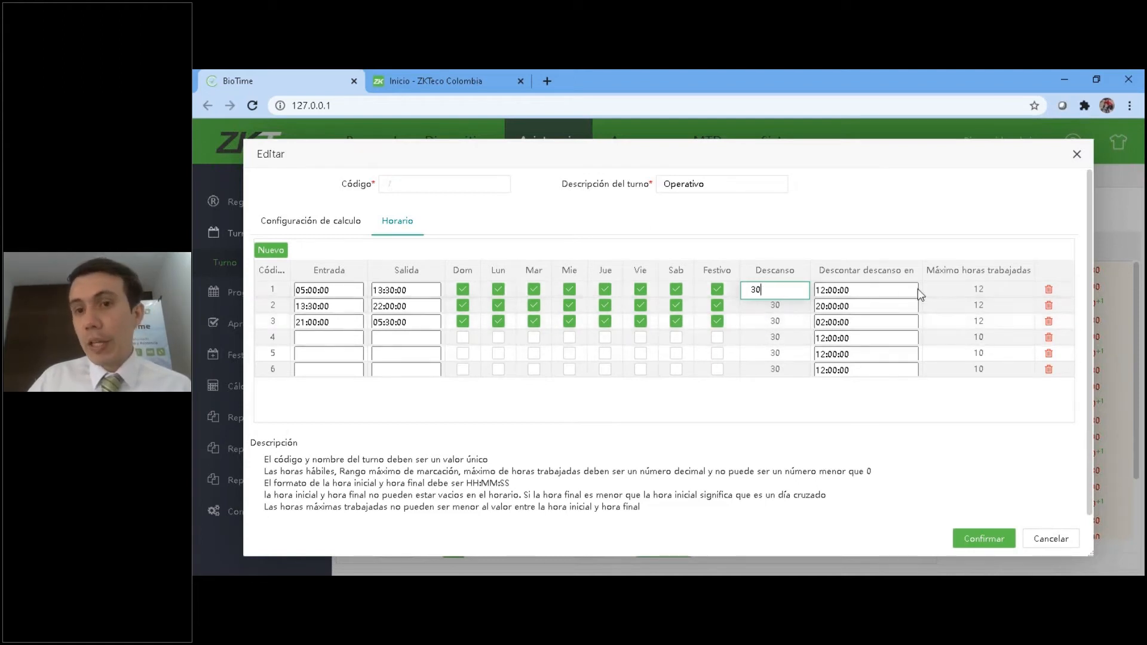
Examine the first schedule row's Descontar descanso en and Máximo horas trabajadas fields, and close the shift without saving.
click(855, 290)
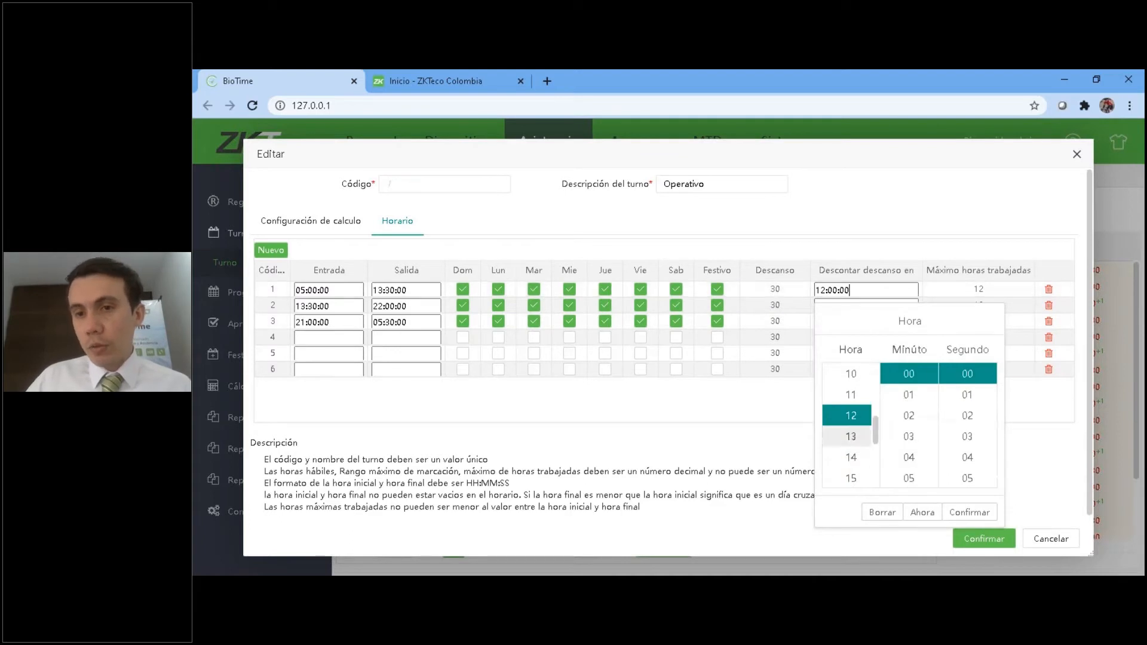
scroll(876, 424, down, 1)
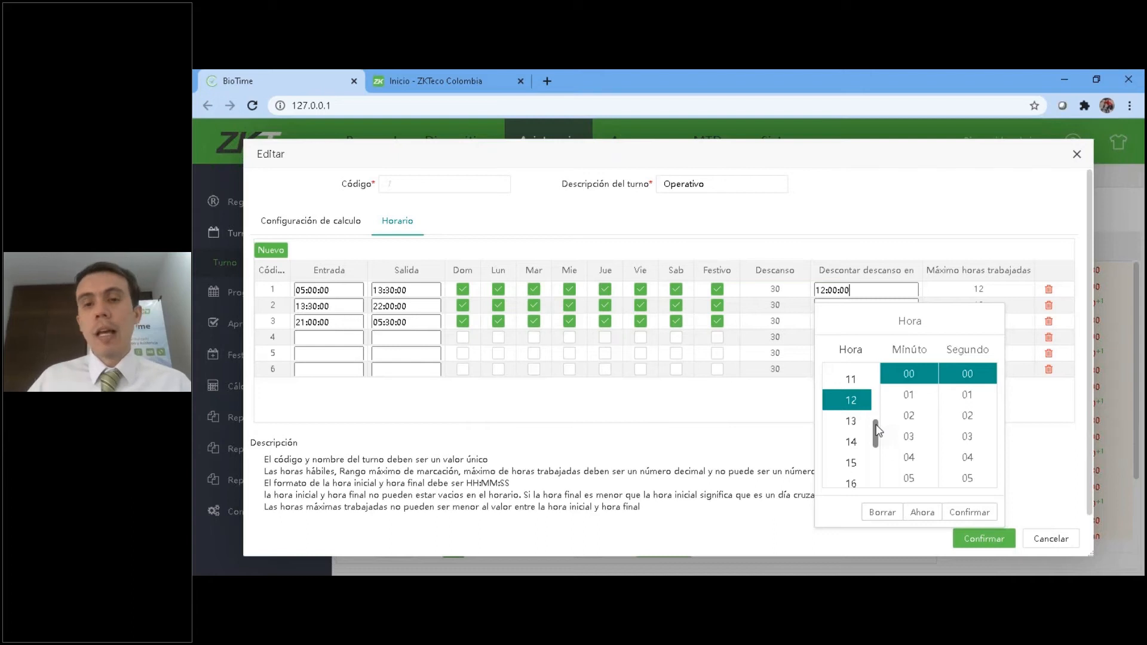
click(746, 419)
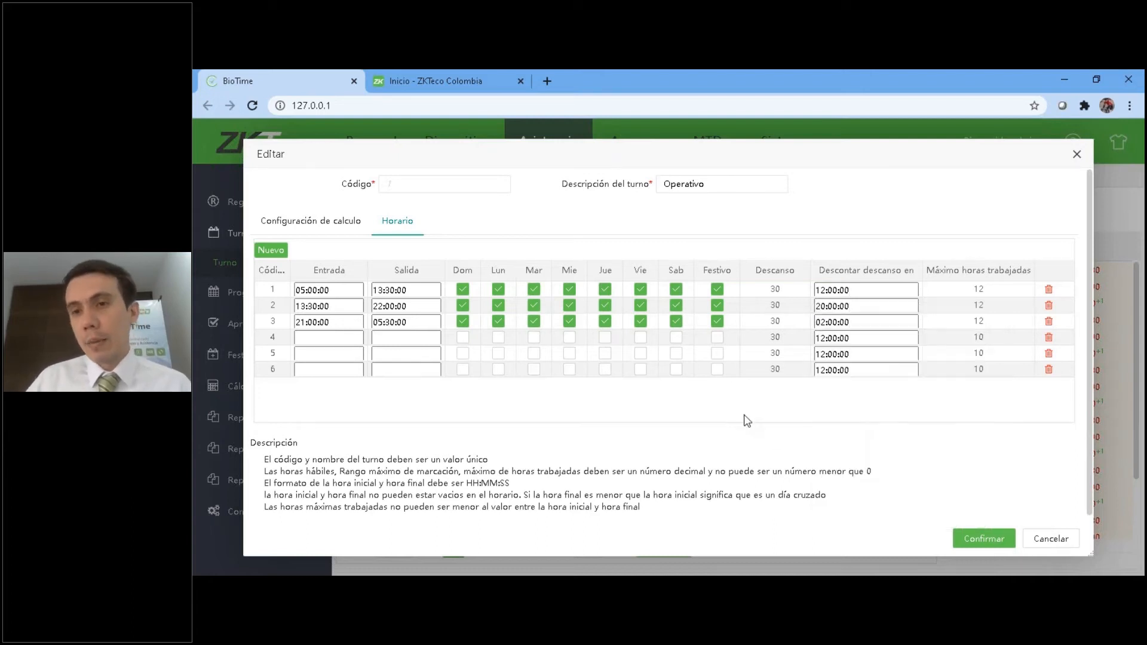
click(998, 290)
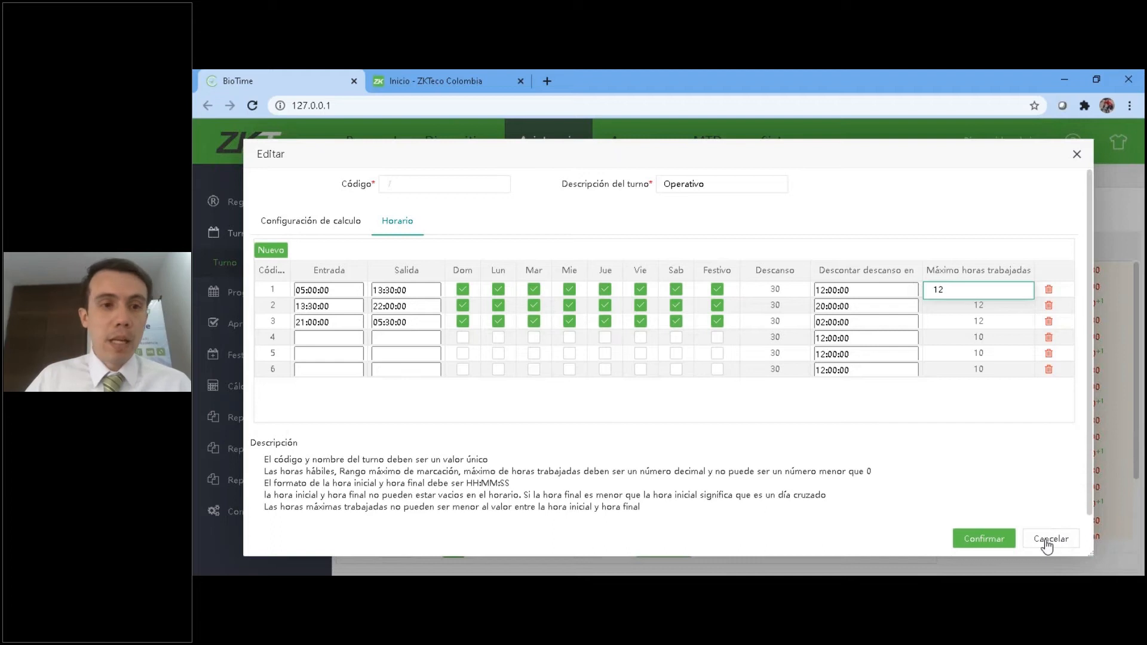
click(1083, 165)
click(1082, 166)
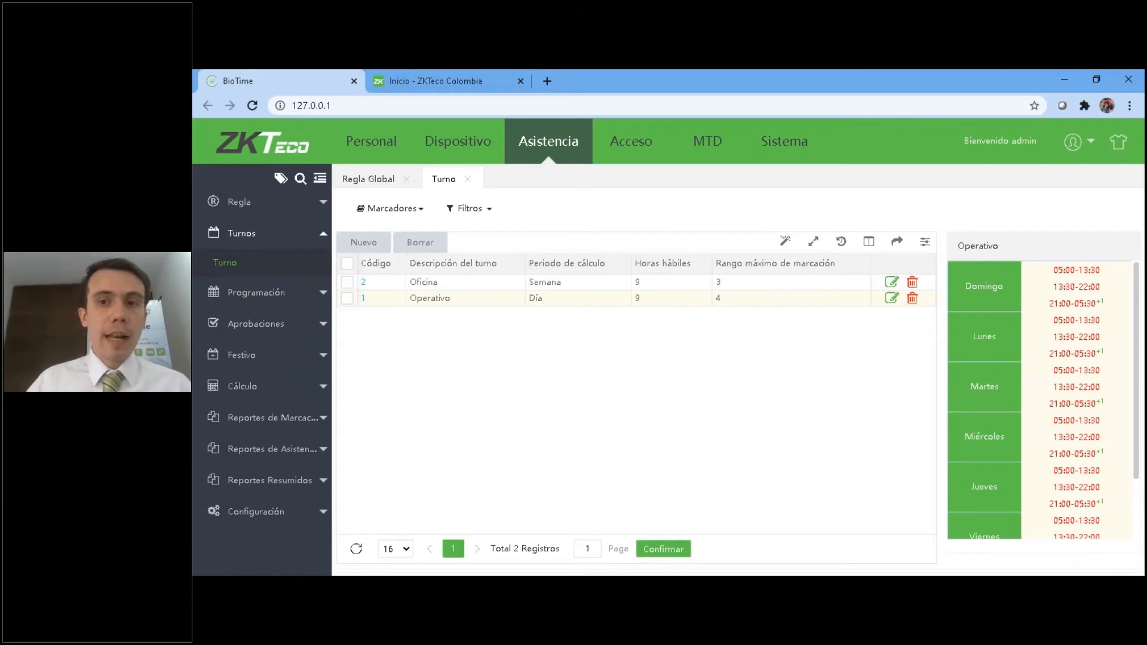
Collapse the Turnos section and view Programación's Horario por Empleado and Horario por departamento lists.
click(267, 233)
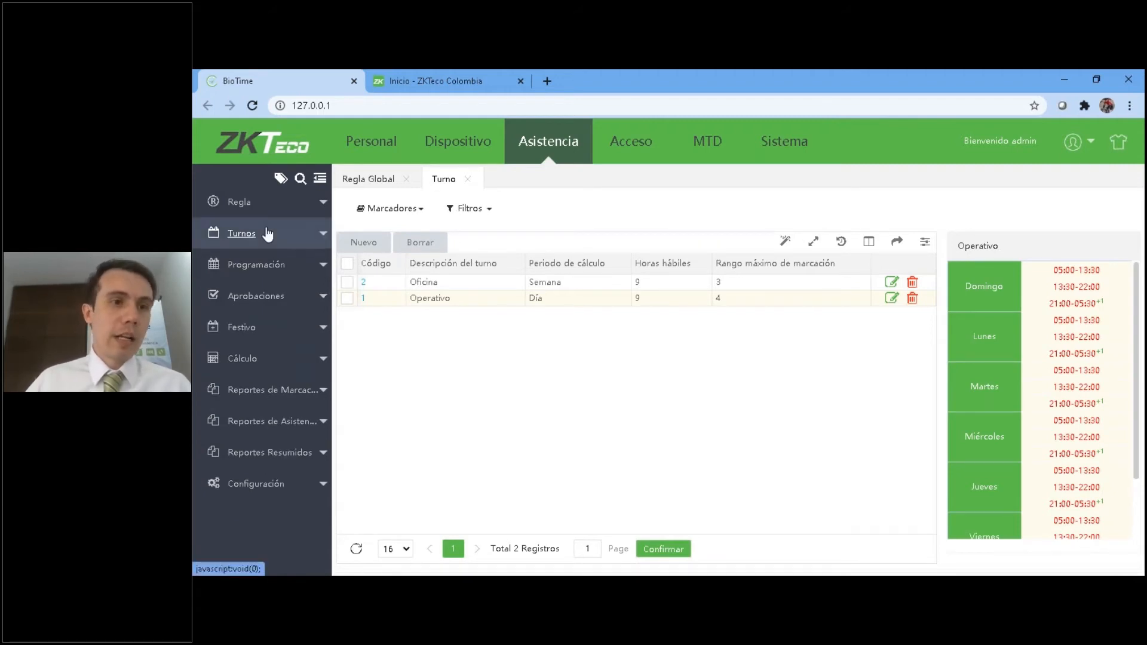
click(259, 264)
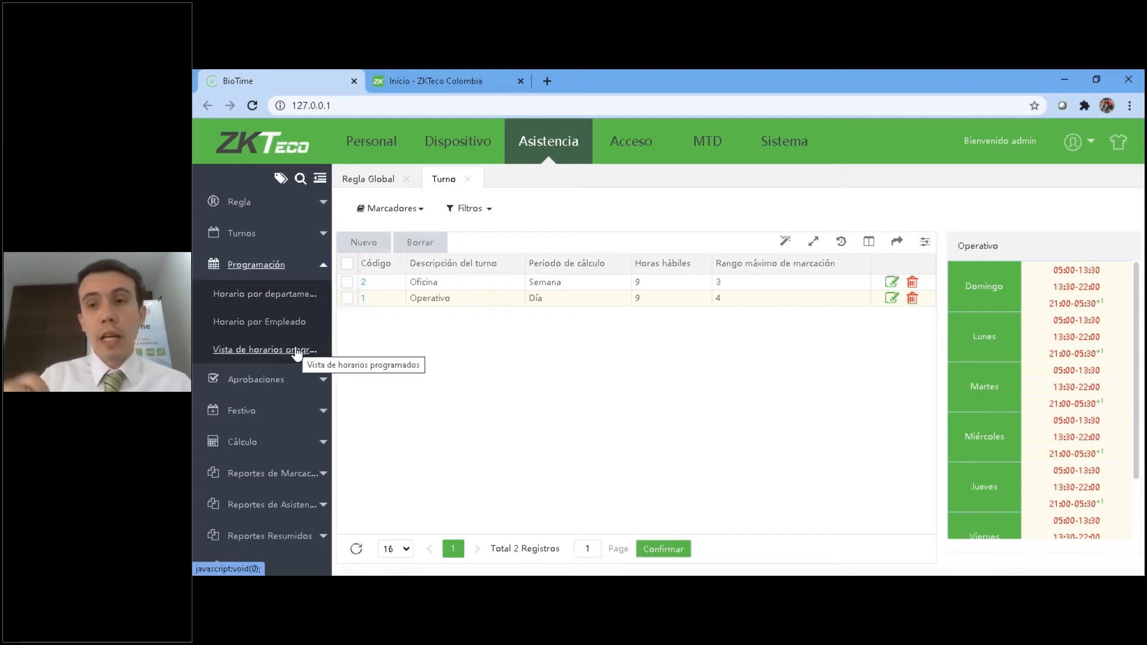
click(279, 324)
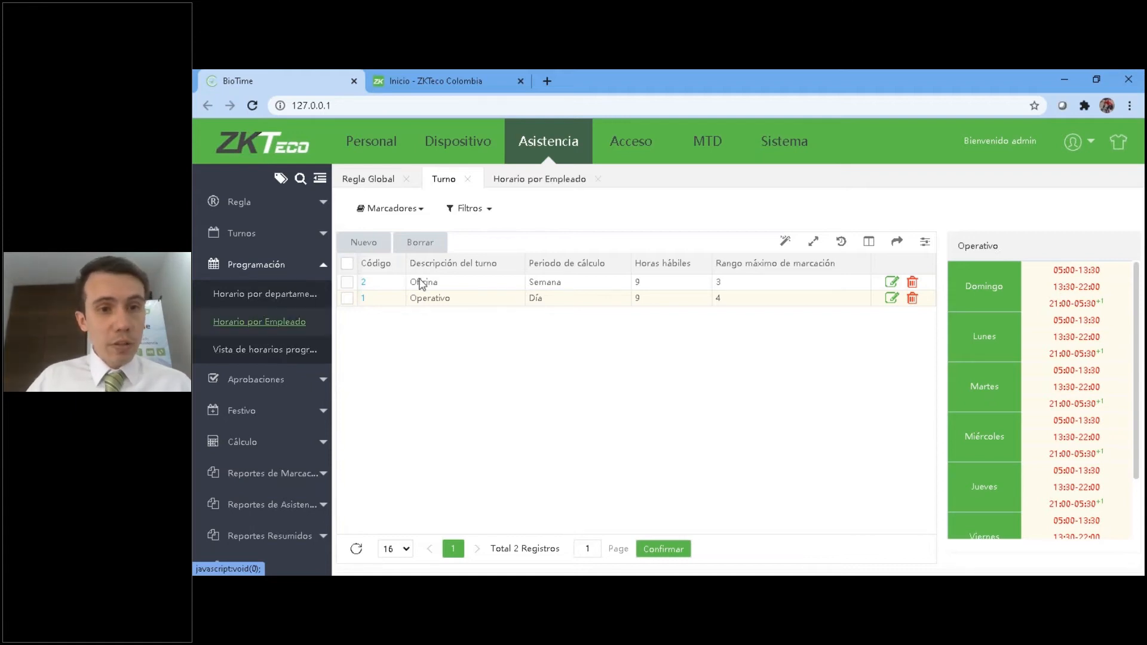
click(263, 295)
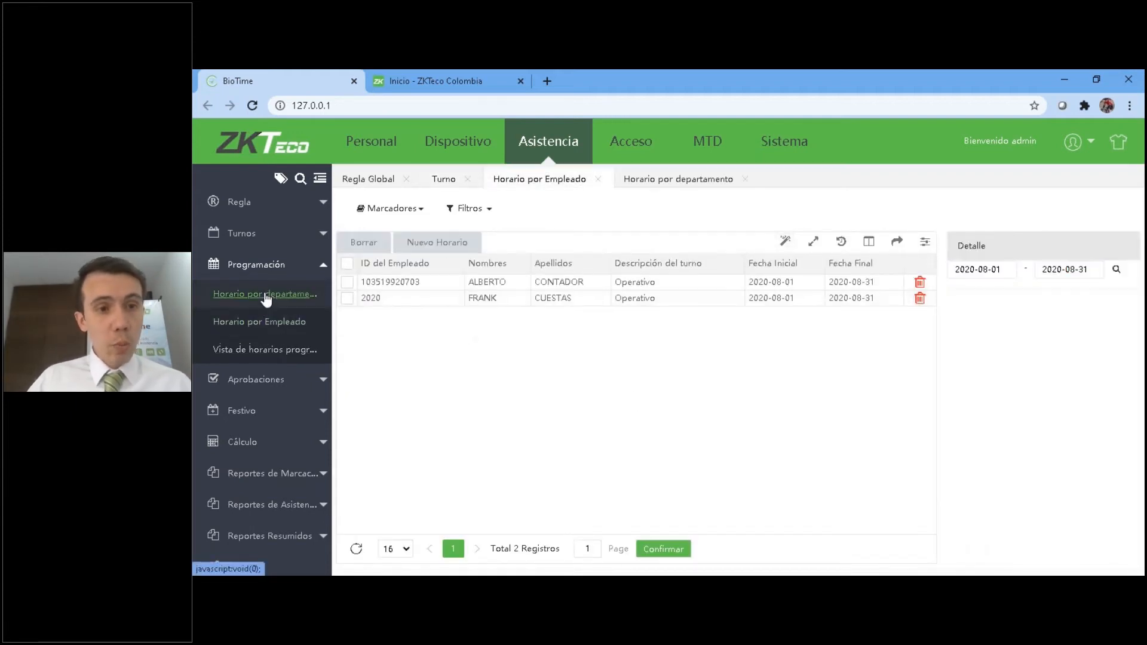
Start a new schedule in Horario por Empleado and set its employee filter to the ZONA SUR department.
click(253, 327)
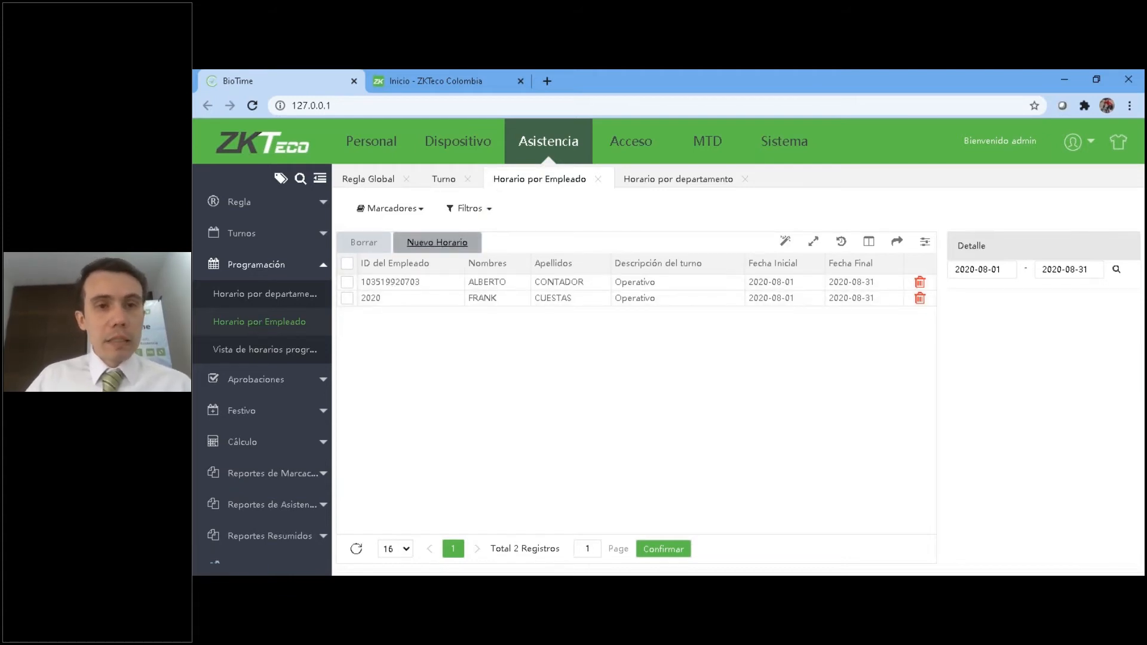
click(439, 243)
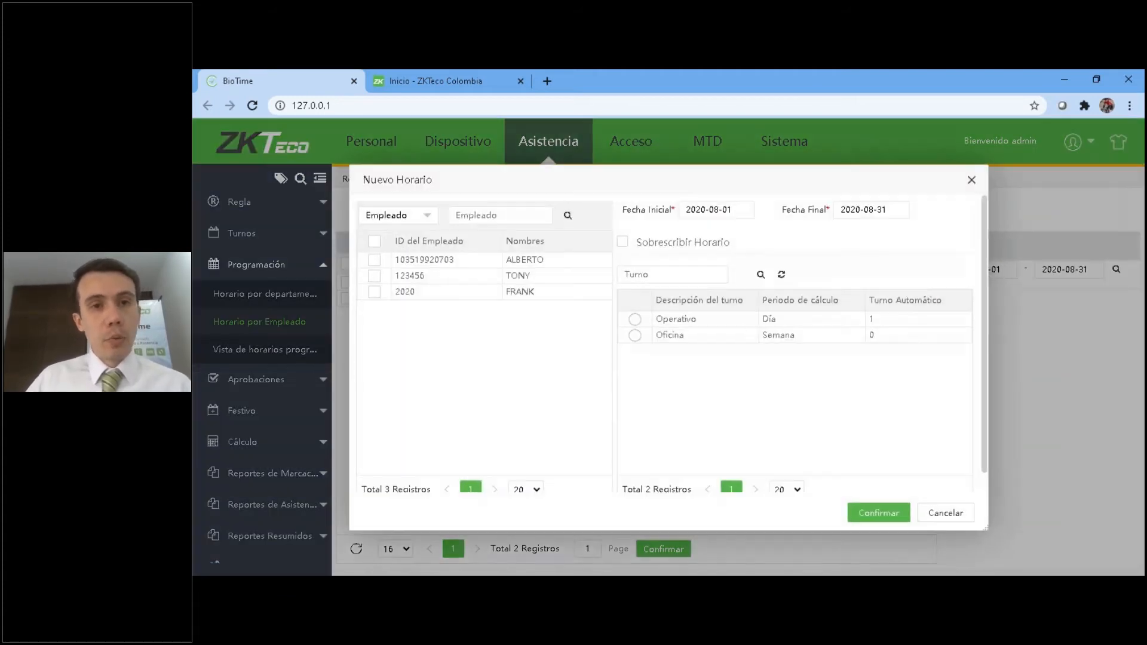
click(384, 218)
click(393, 259)
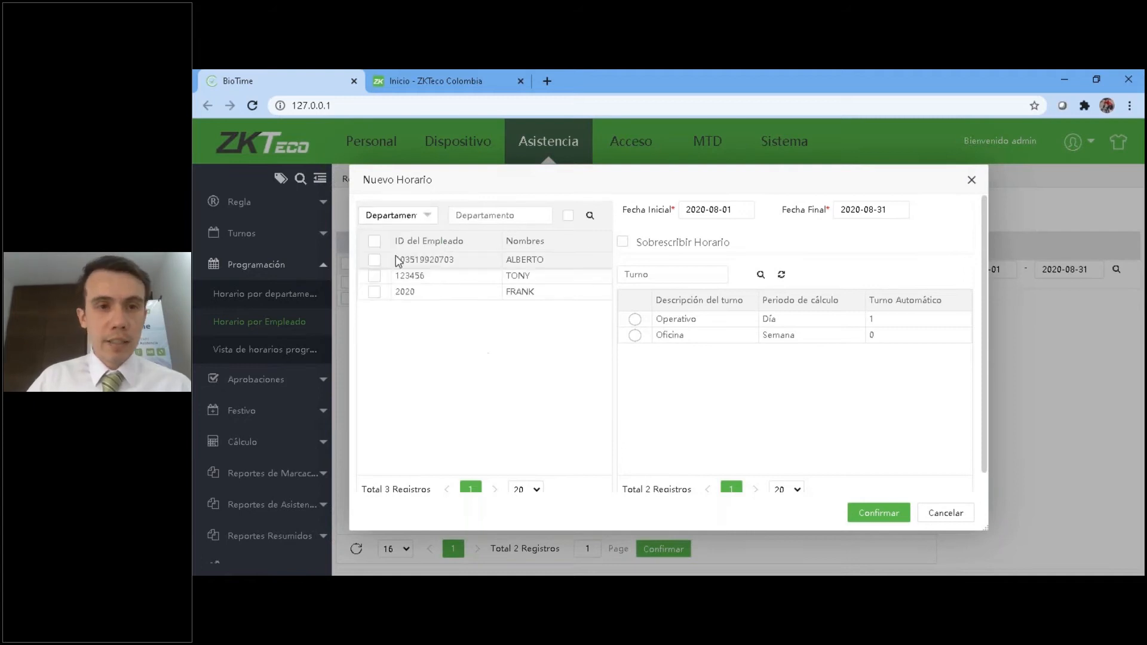
click(499, 215)
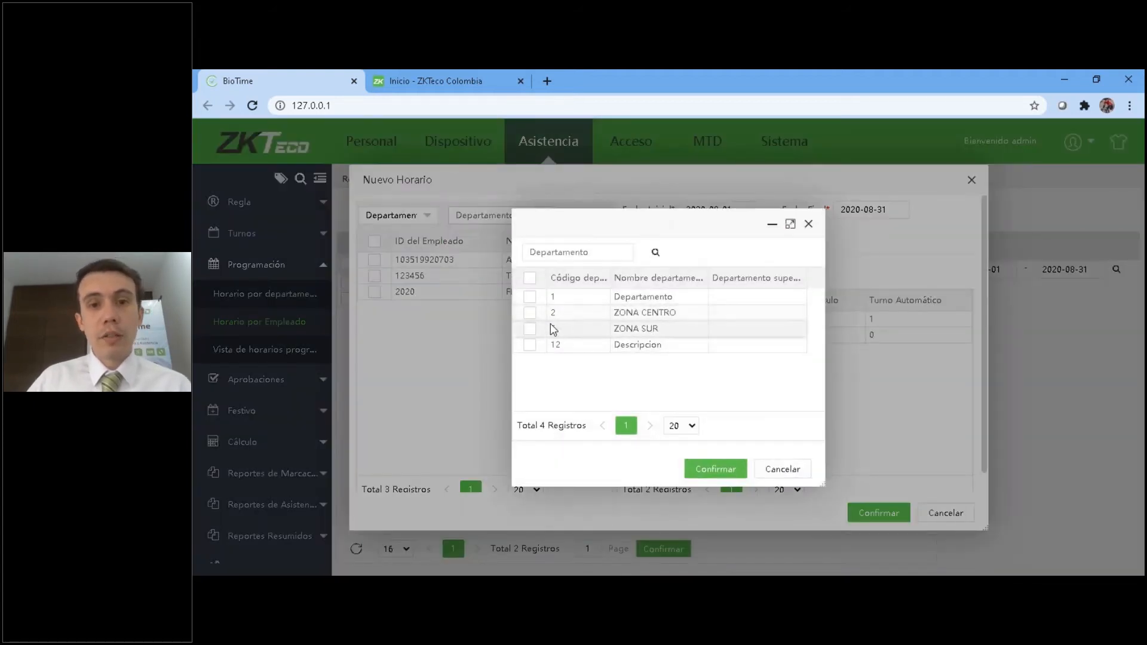
click(529, 329)
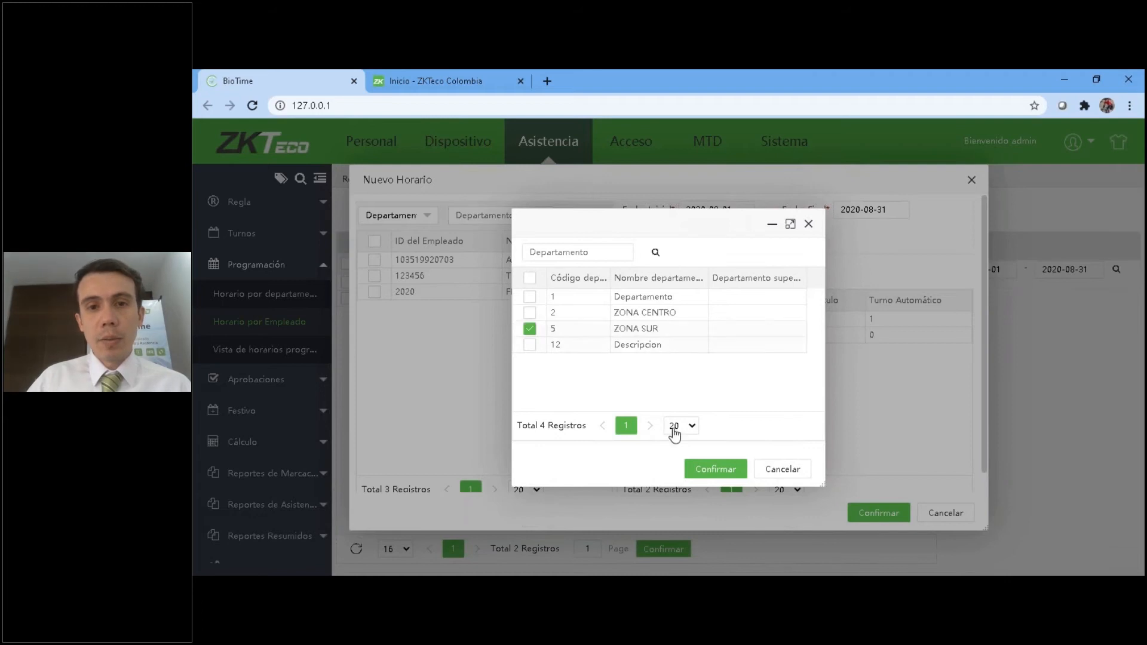
click(696, 469)
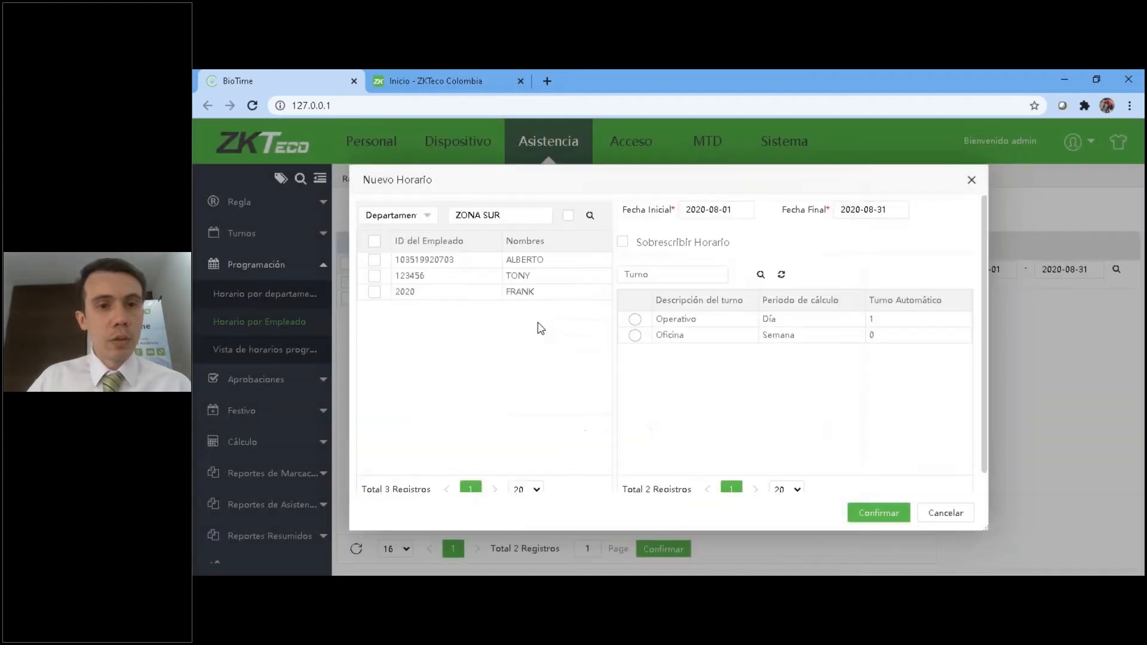
Select all listed employees for the new schedule and inspect the Fecha Inicial and Fecha Final calendars without changing the dates.
click(374, 241)
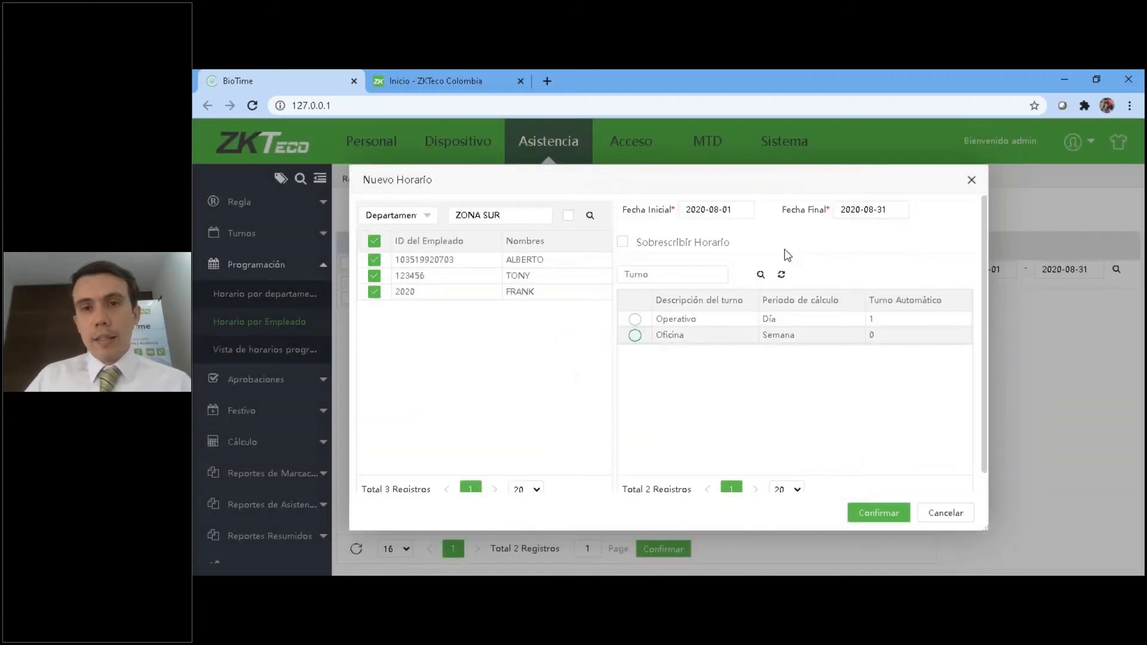
click(737, 215)
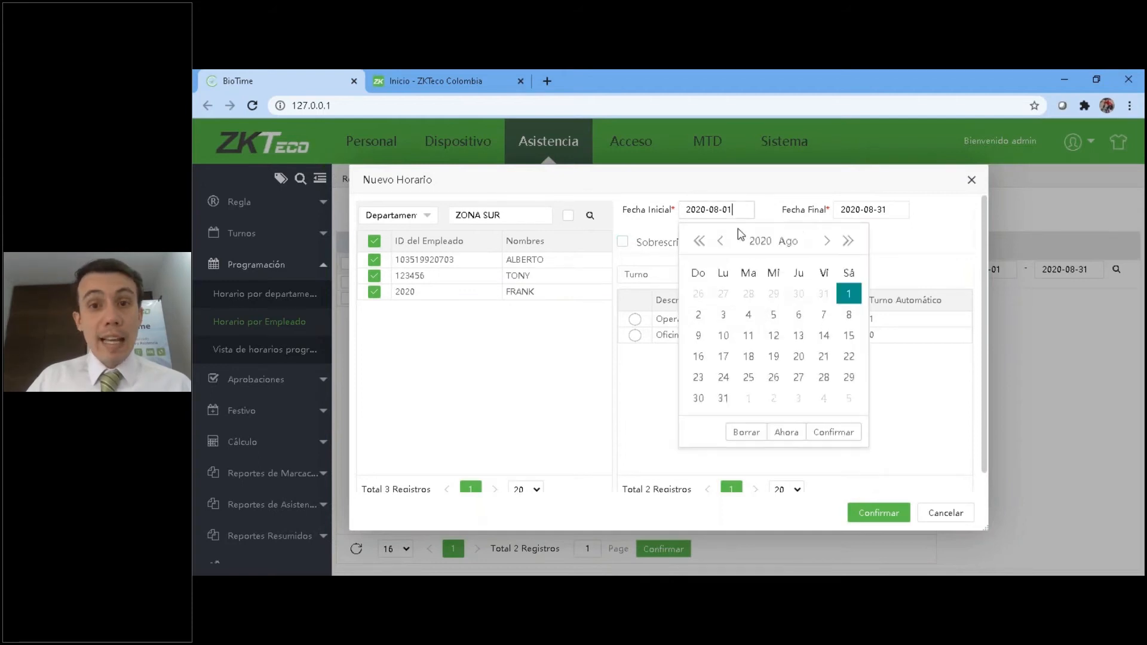
click(876, 206)
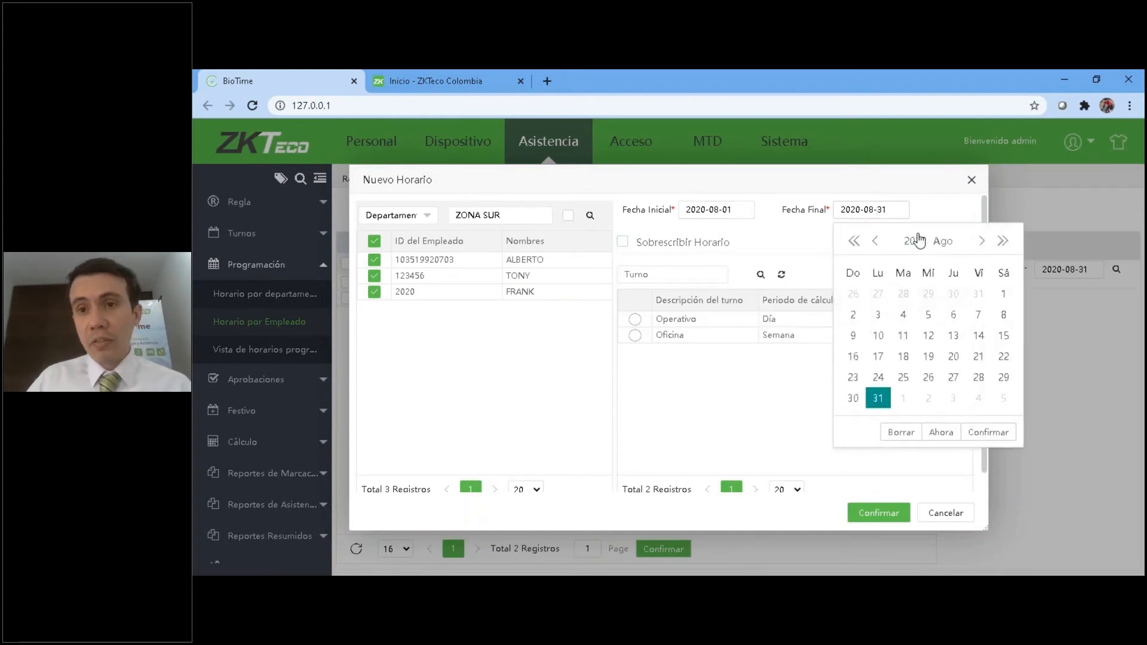
click(919, 241)
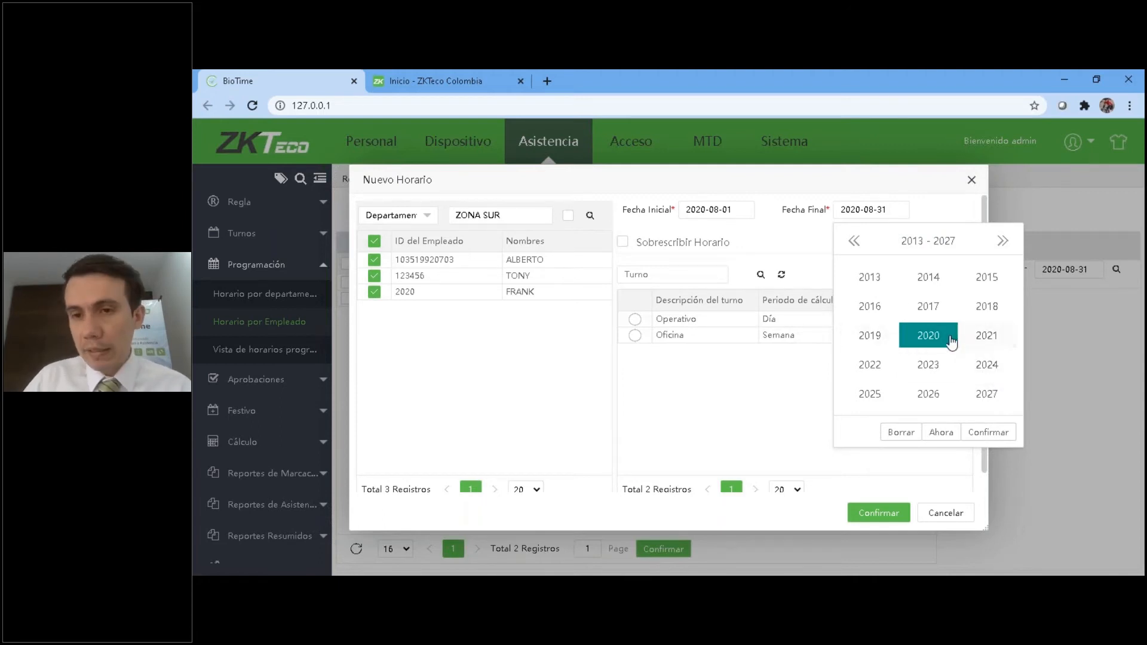
click(884, 201)
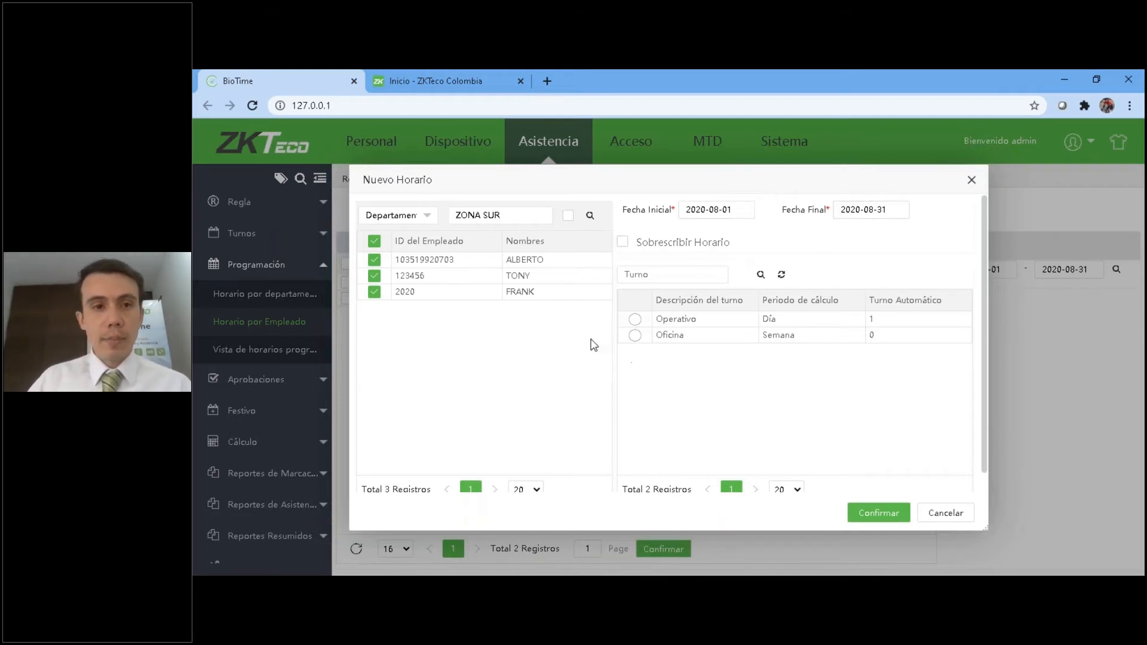
Enable Sobrescribir Horario and choose the Operativo shift after briefly selecting Oficina.
click(635, 336)
click(622, 245)
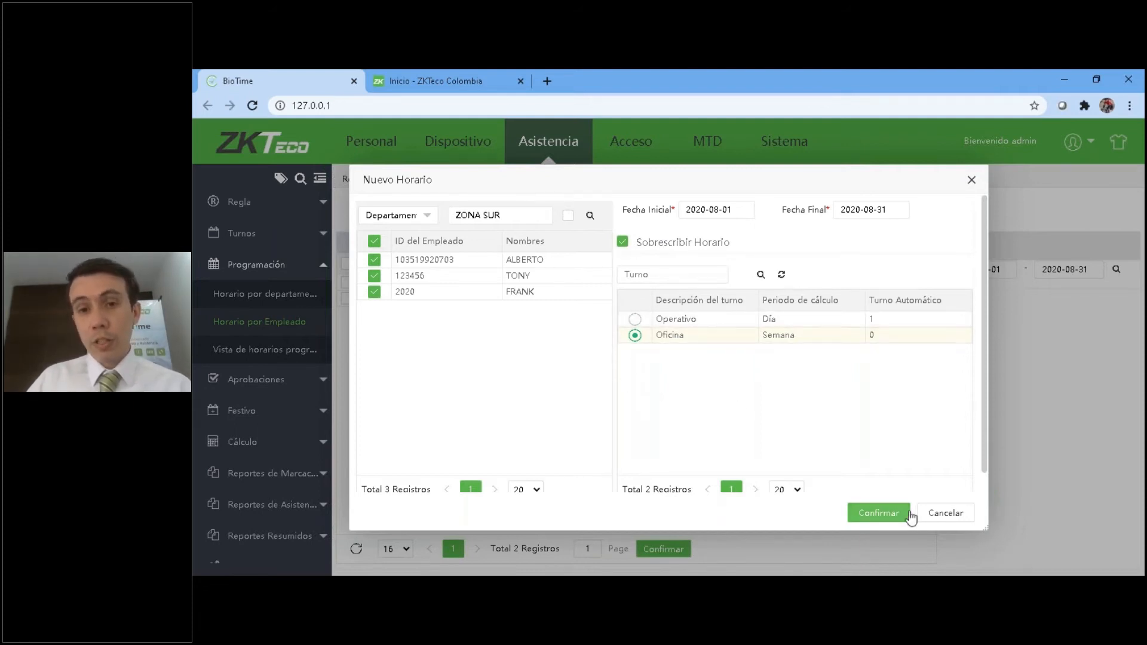
click(635, 319)
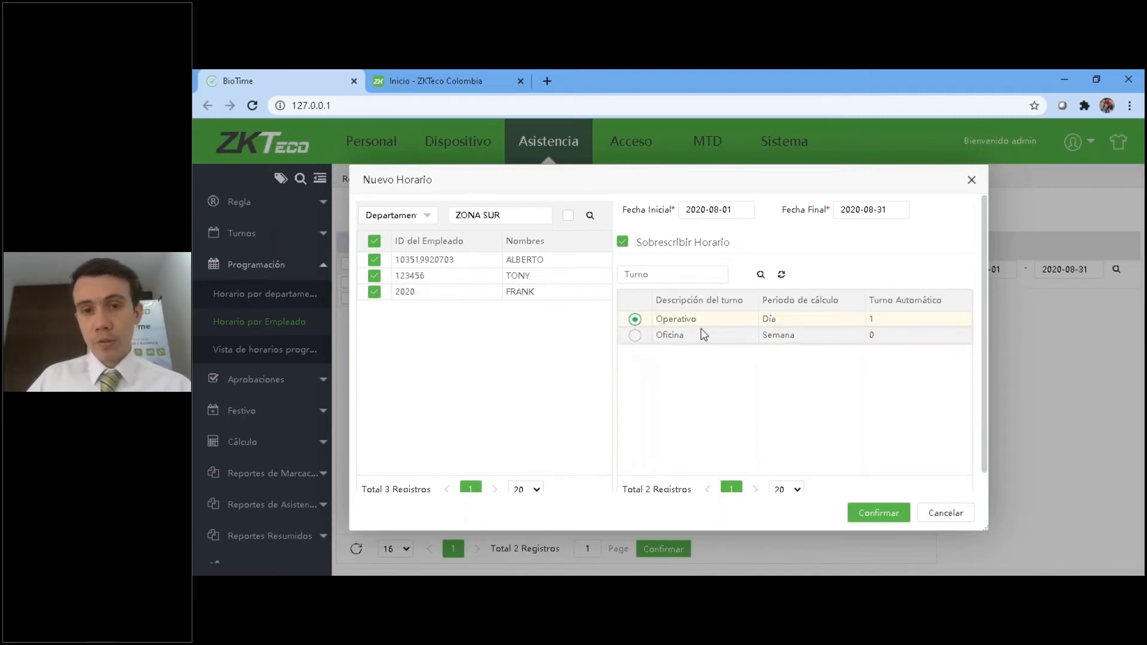
drag(757, 297, 755, 298)
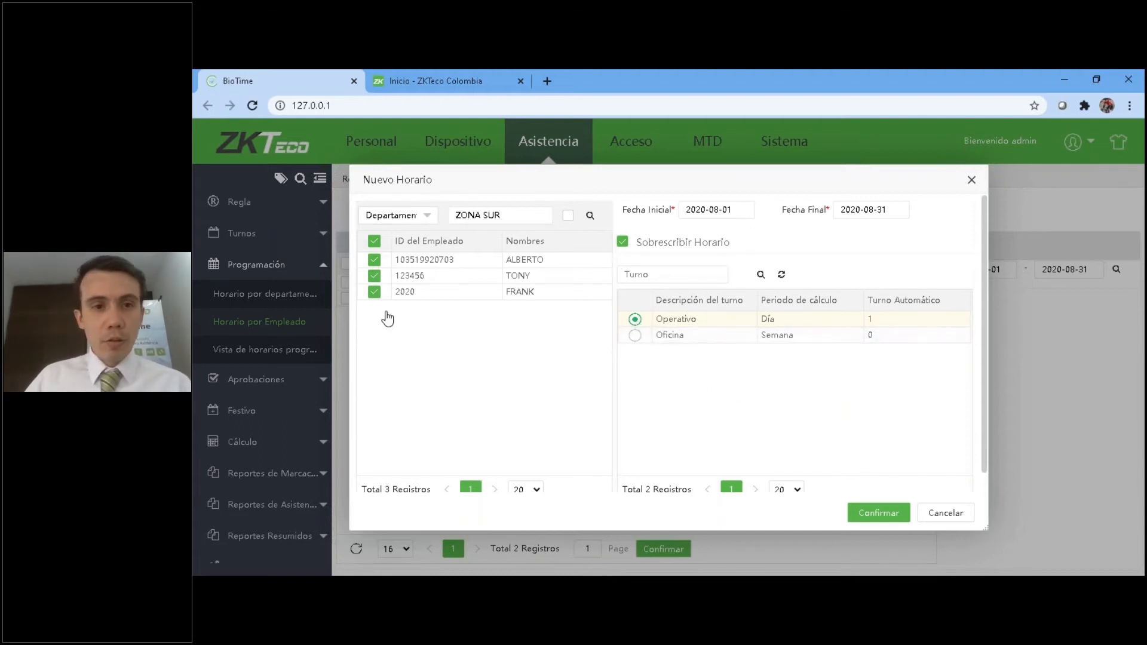
Switch the filter back to Empleado, select all employees and confirm the new schedule assignment.
click(426, 216)
click(403, 240)
click(374, 241)
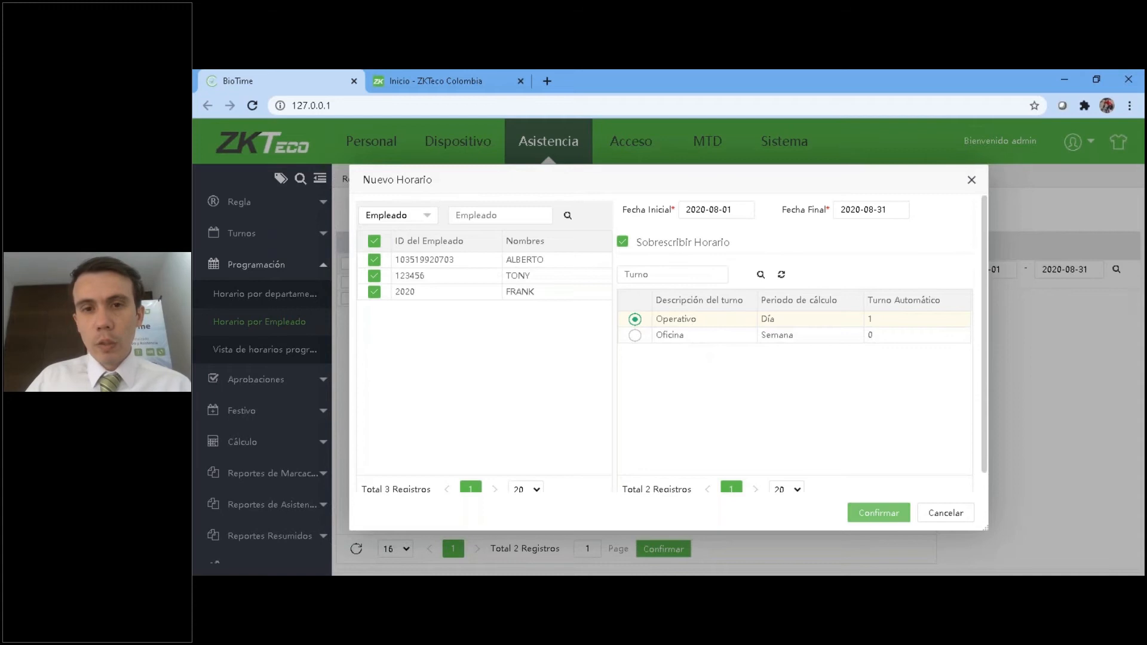
click(876, 513)
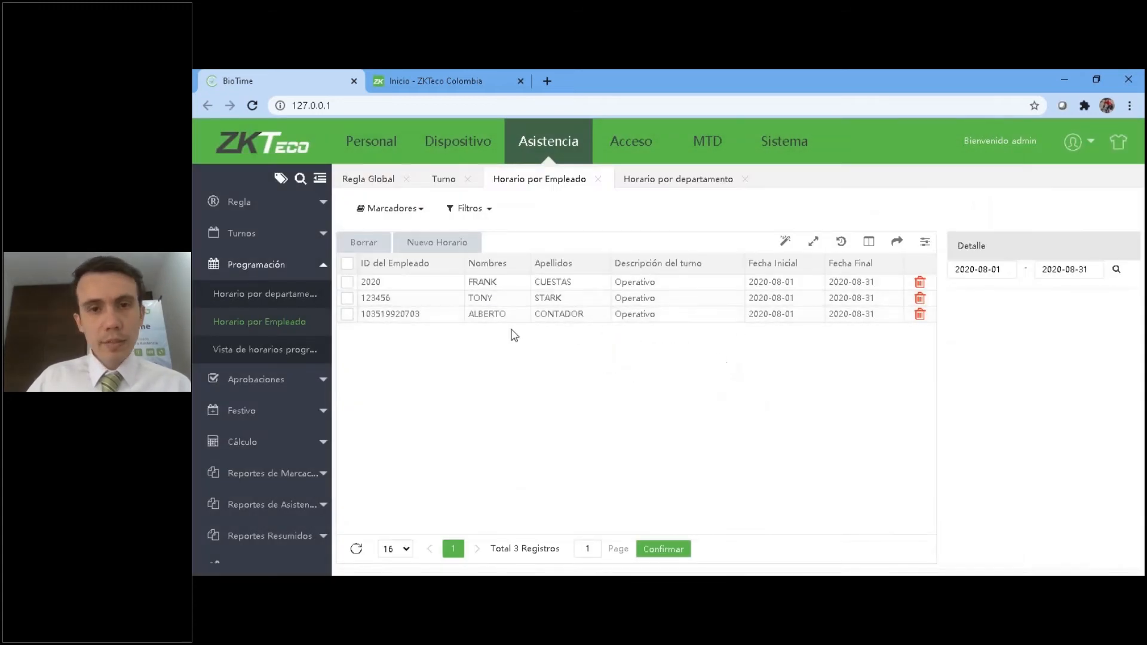
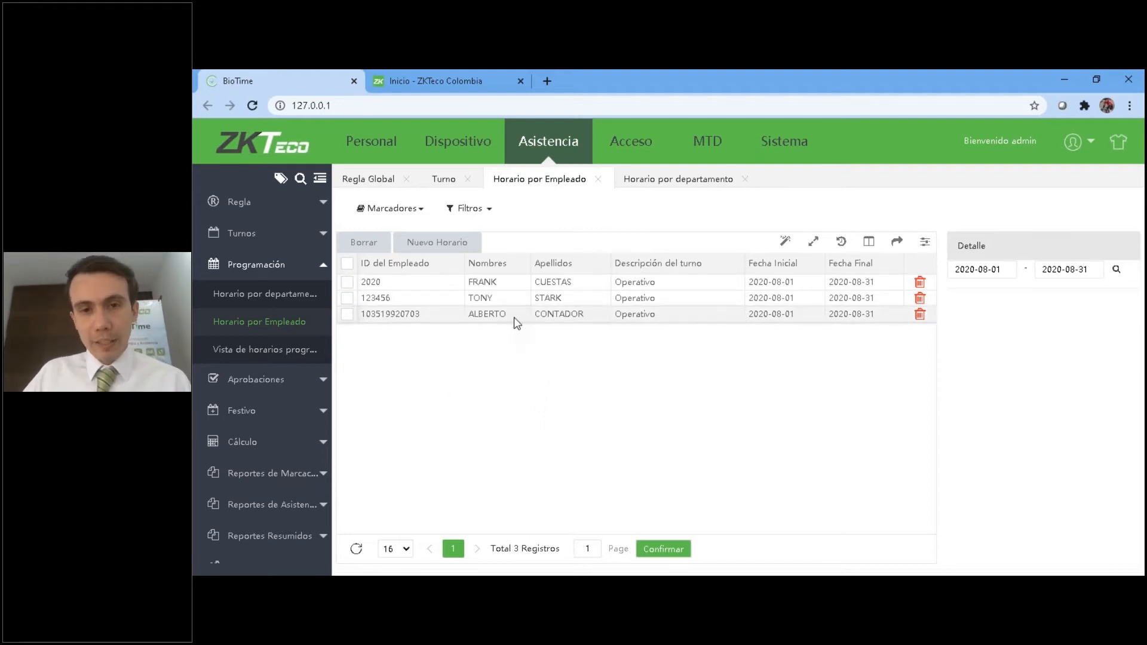
Select all employee schedules, open Vista de horarios programados and search it with the range end date set to 2020-08-28.
click(347, 263)
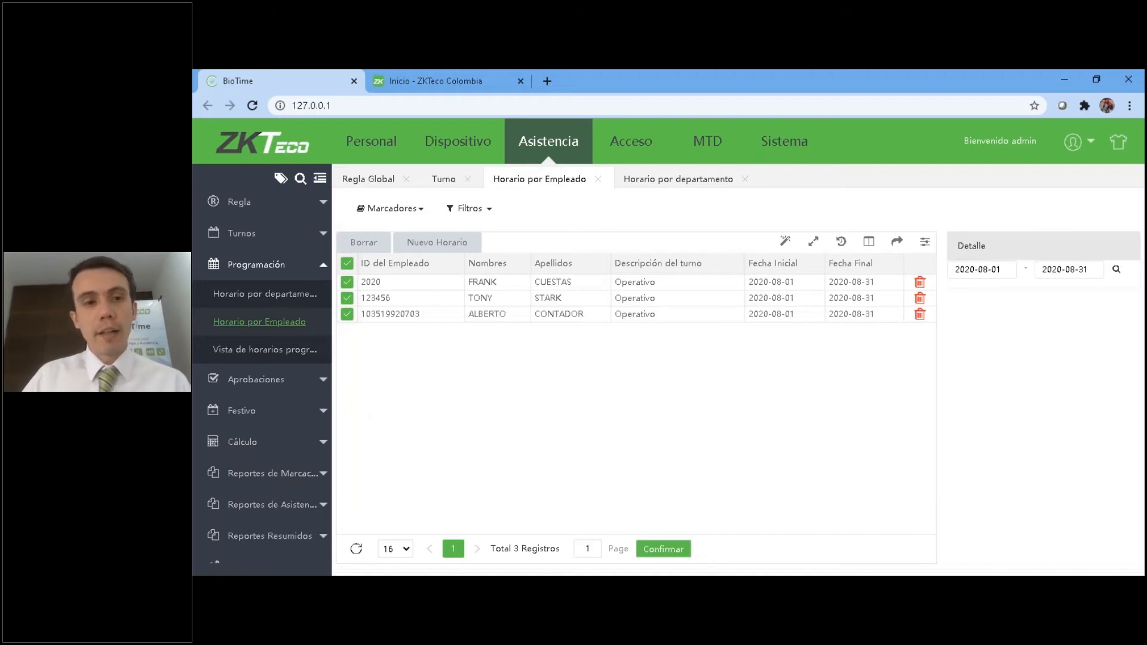
click(278, 351)
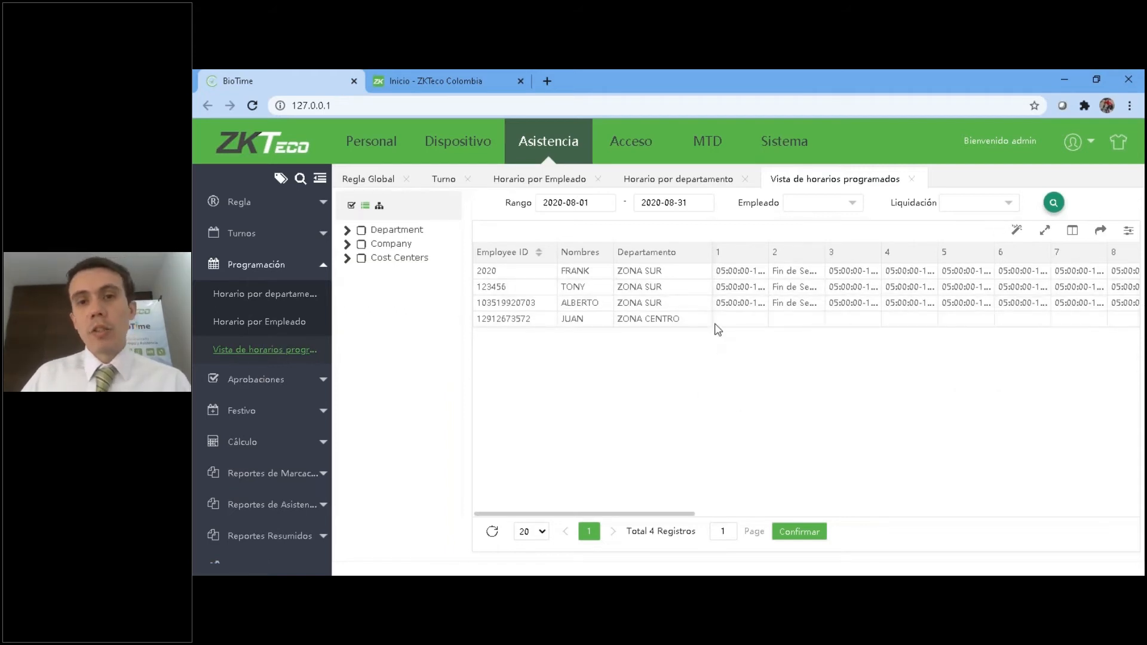
click(646, 204)
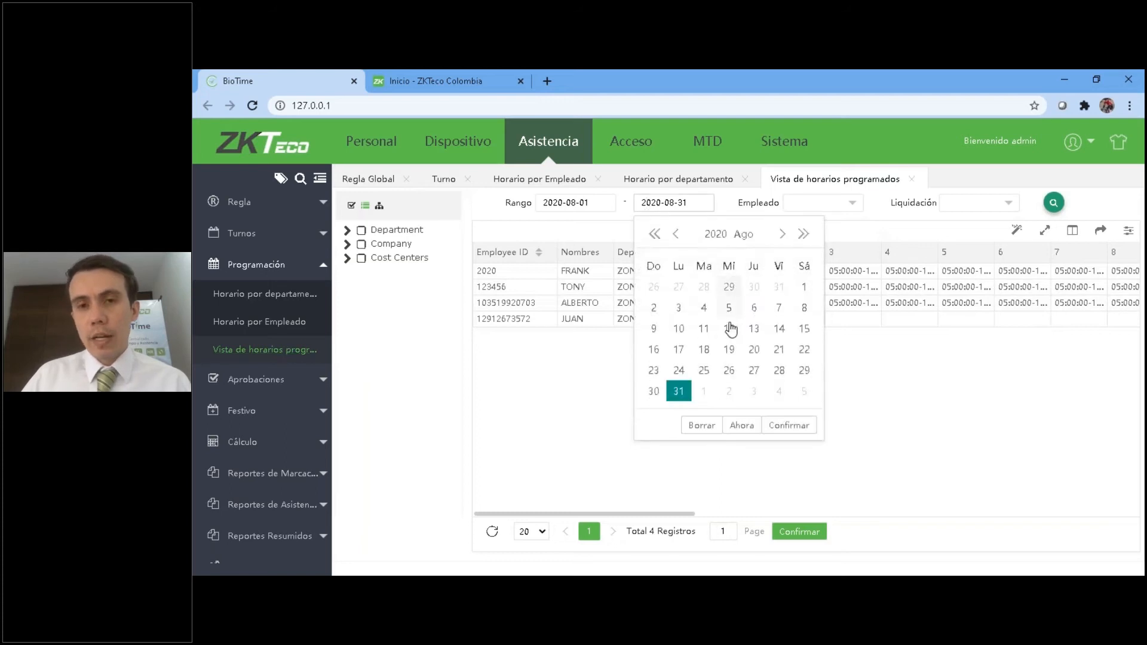
click(780, 371)
click(1053, 203)
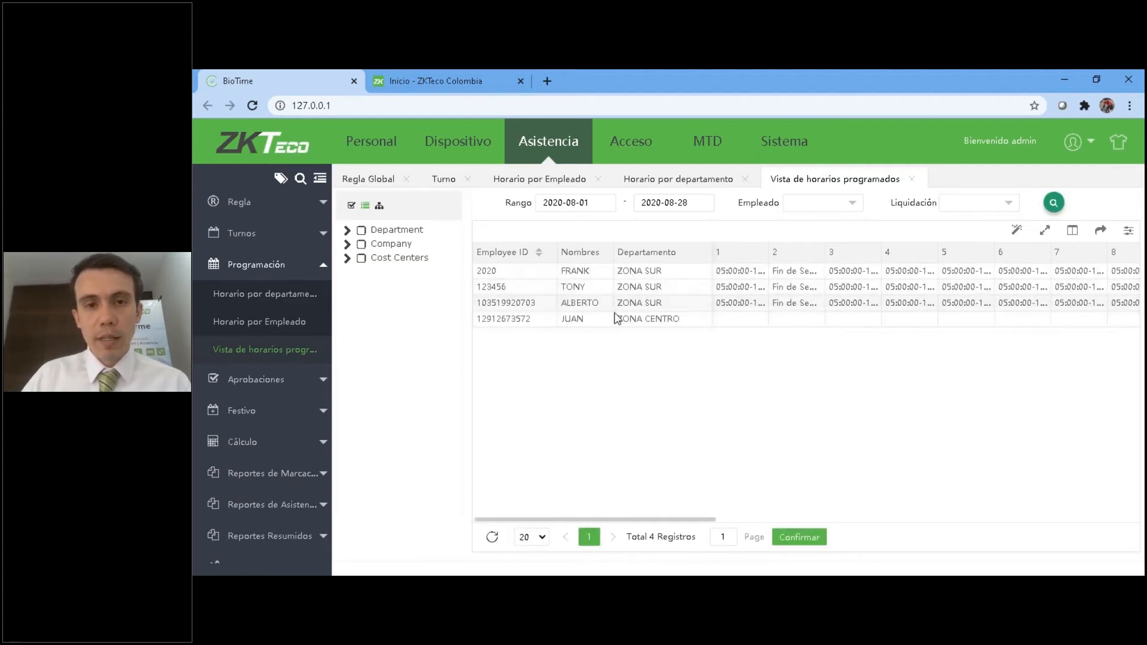
Review the scheduled shifts for the later days of August and the export formats available for the table.
drag(669, 525, 901, 525)
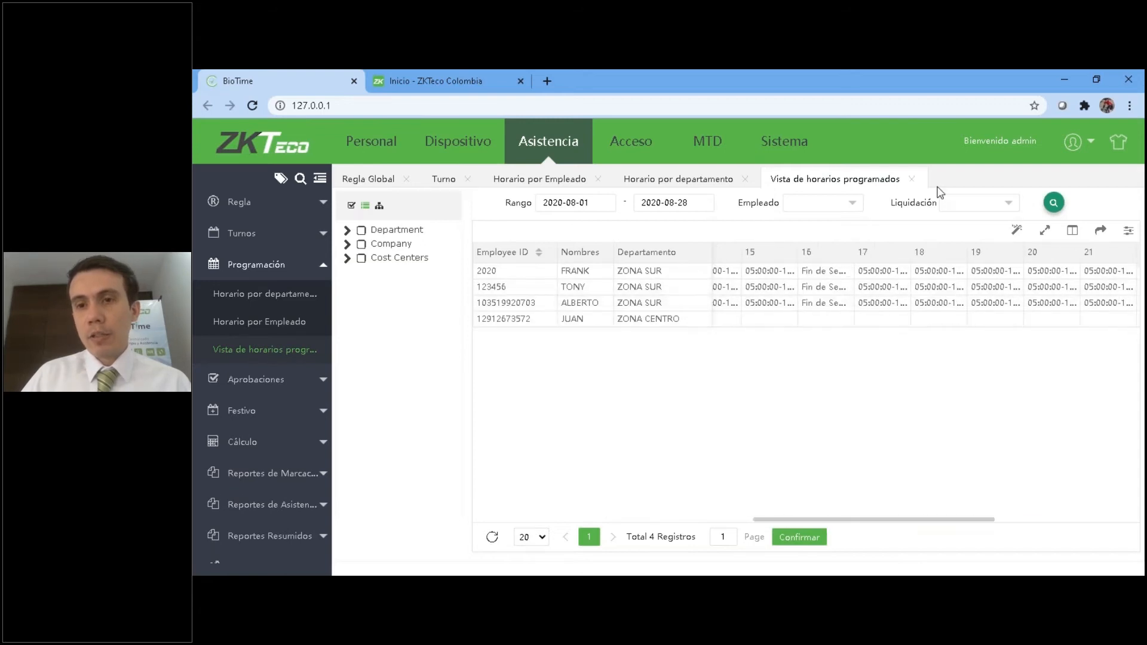
click(1100, 230)
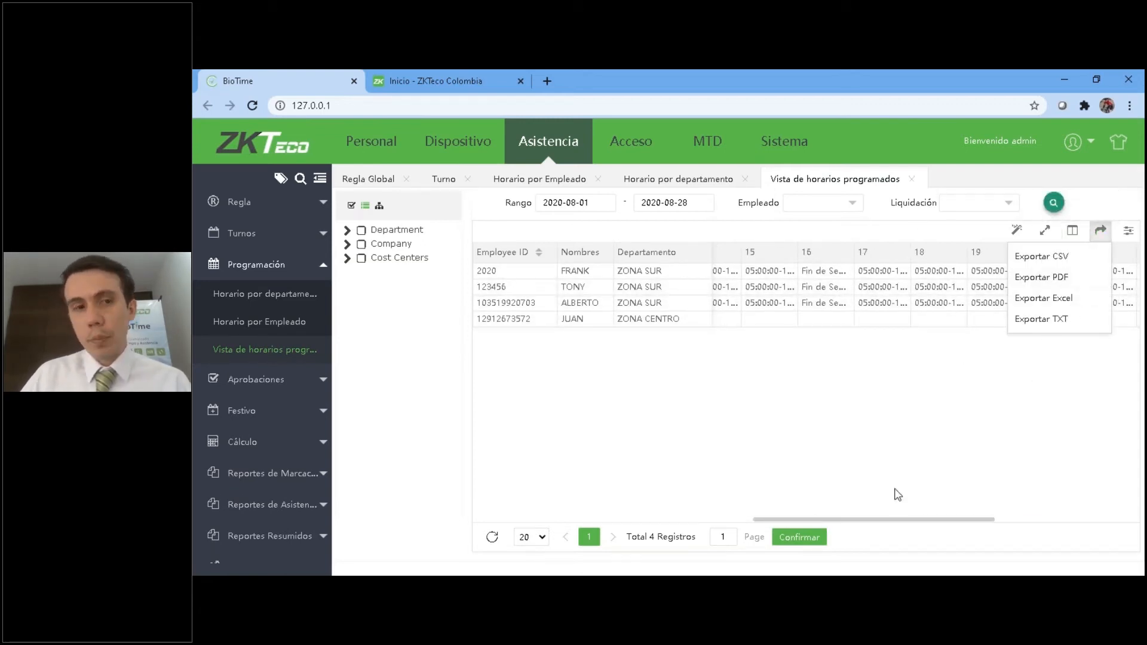
click(938, 469)
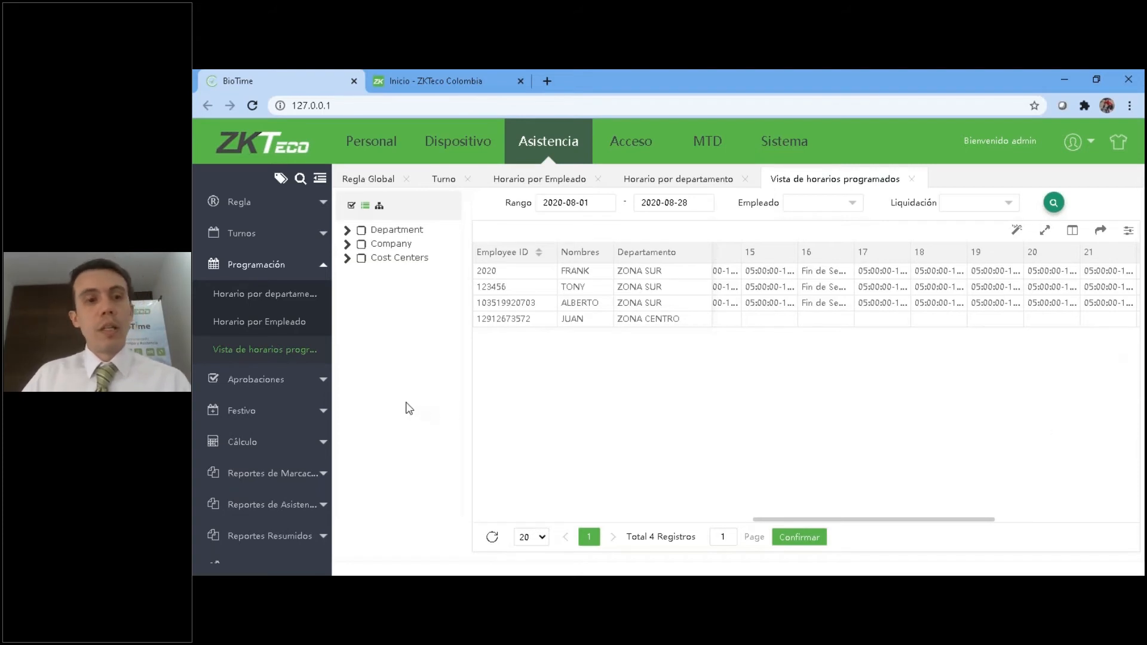
Open Marcación manual within Aprobaciones and start a new manual punch record.
click(272, 269)
click(272, 267)
click(251, 265)
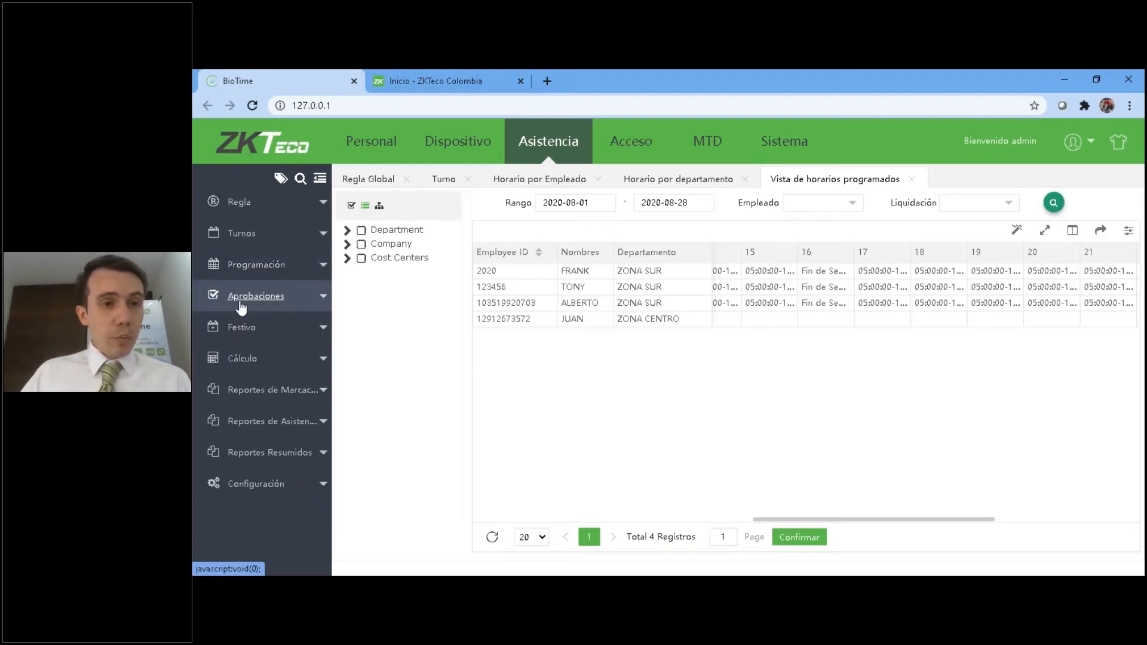
click(242, 298)
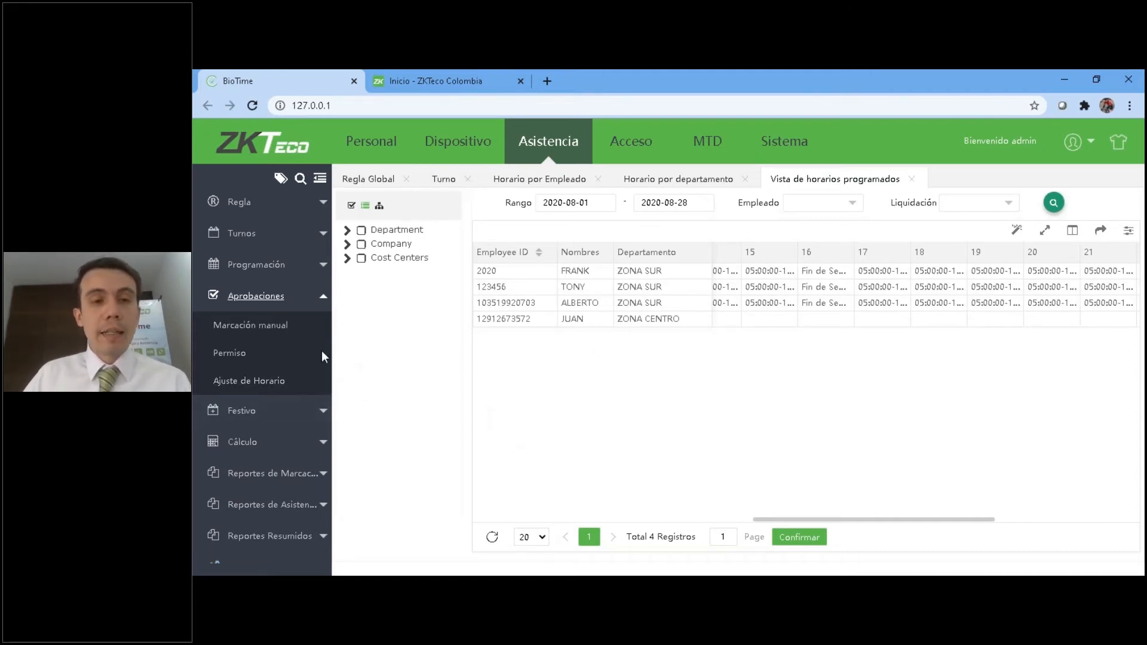
click(261, 329)
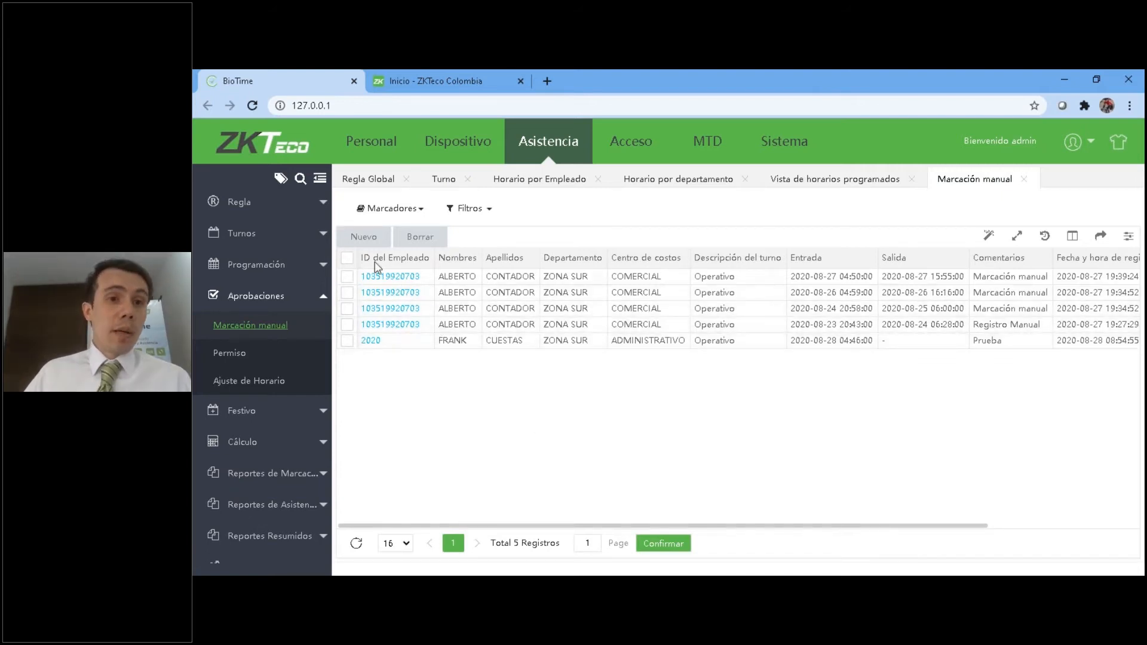
click(362, 237)
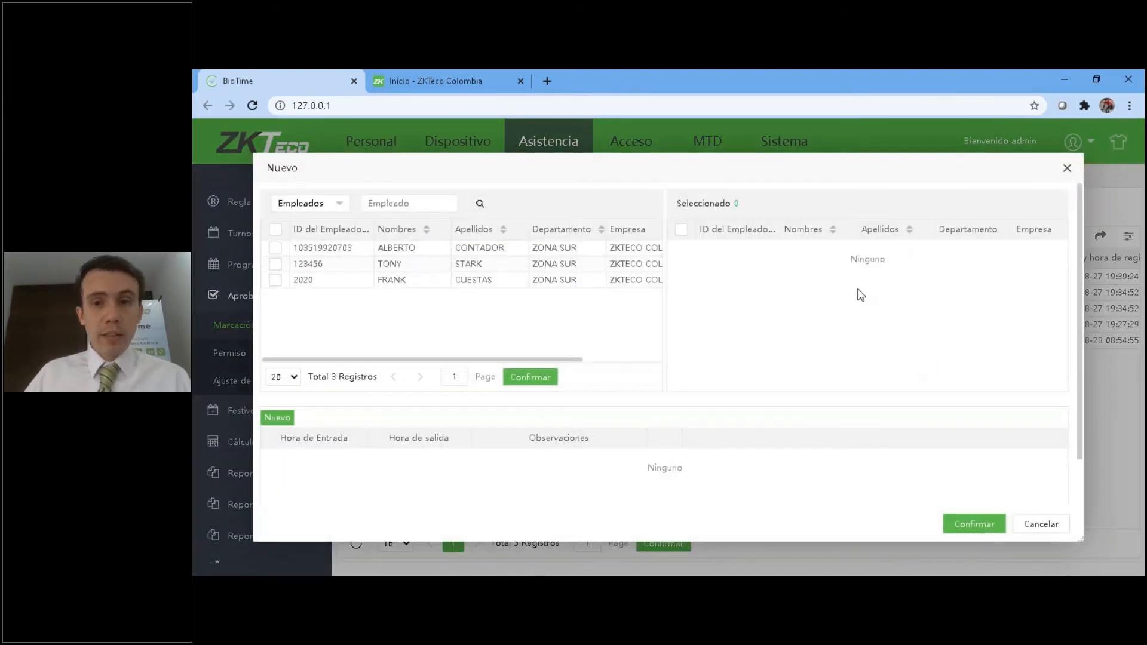
drag(516, 172, 523, 185)
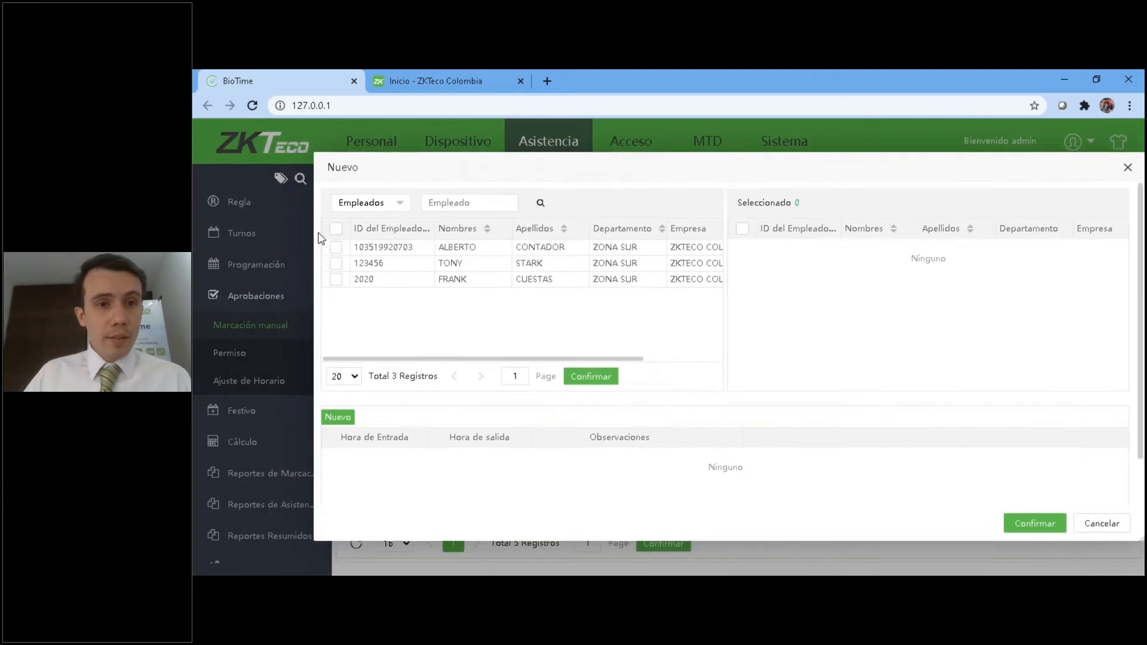
Try the Departamento, Empresa and Centros de costos filter types for the employee list and return to Empleados.
click(373, 206)
click(365, 246)
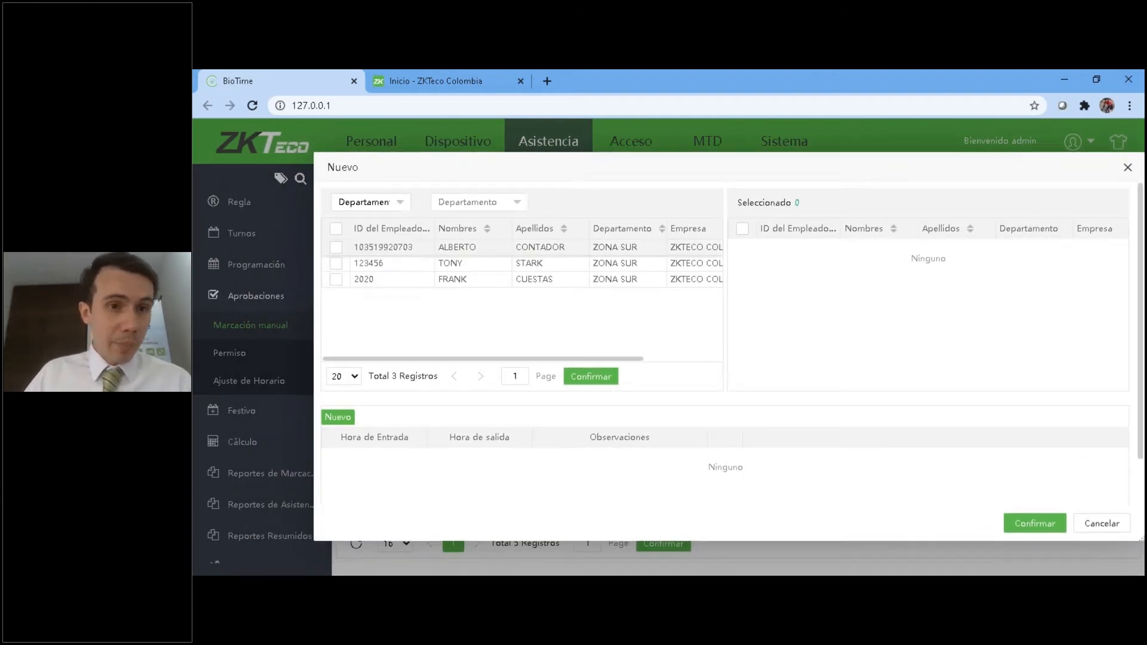
click(516, 203)
click(367, 204)
click(361, 261)
click(400, 205)
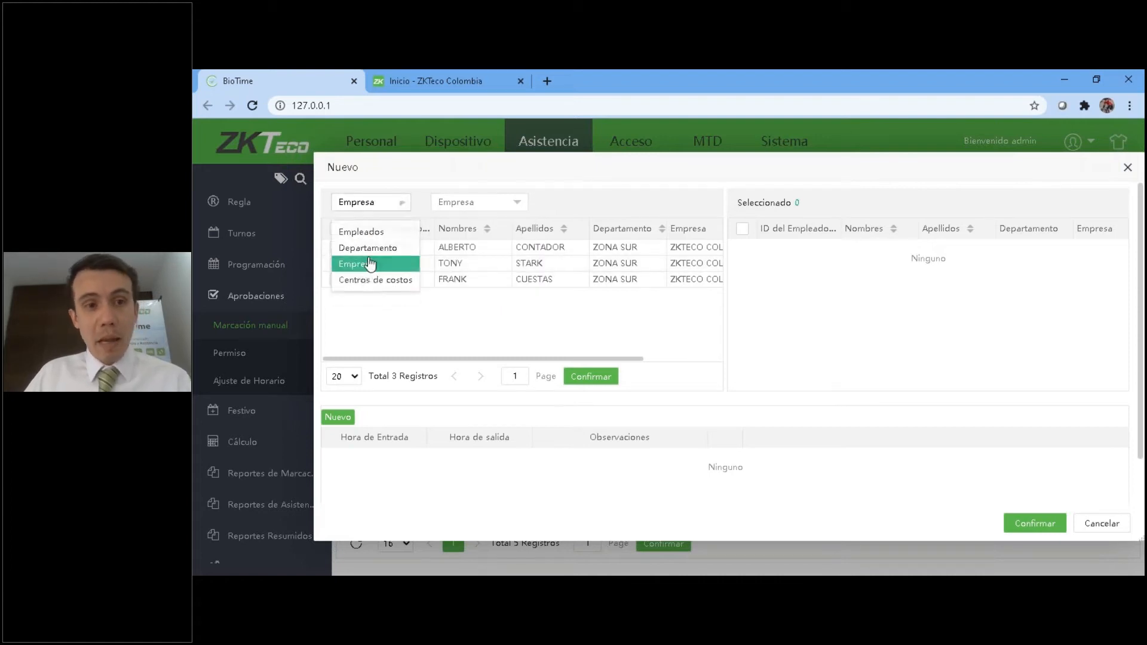
click(366, 278)
click(397, 203)
click(361, 231)
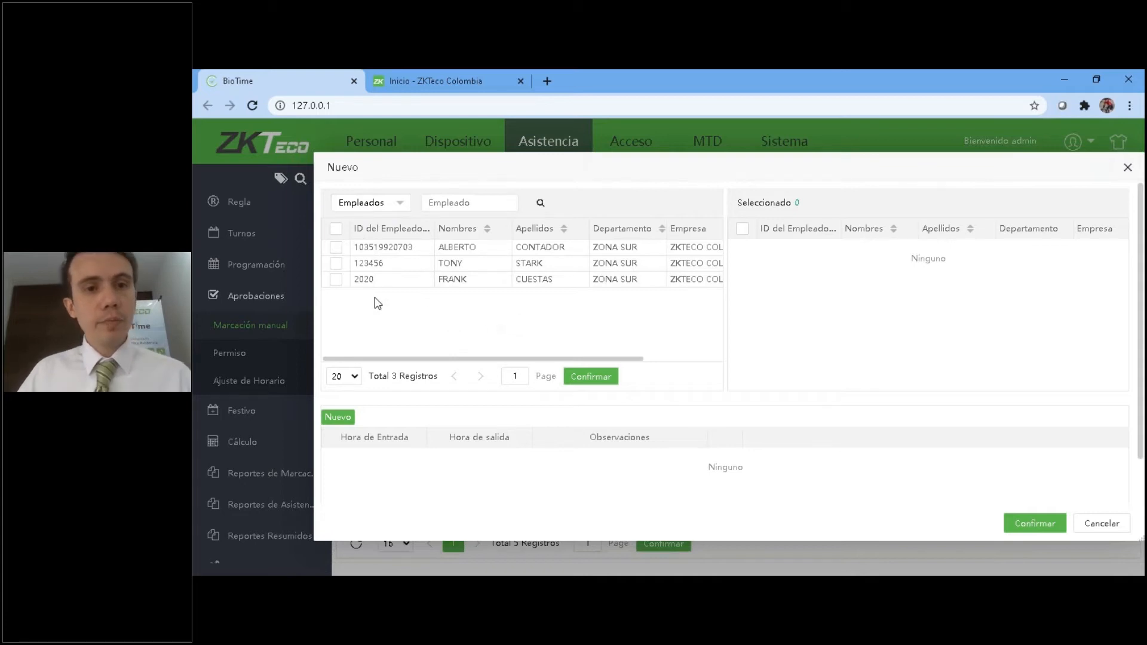
Select the first two listed employees for the manual punch, leaving the third one unselected.
click(336, 279)
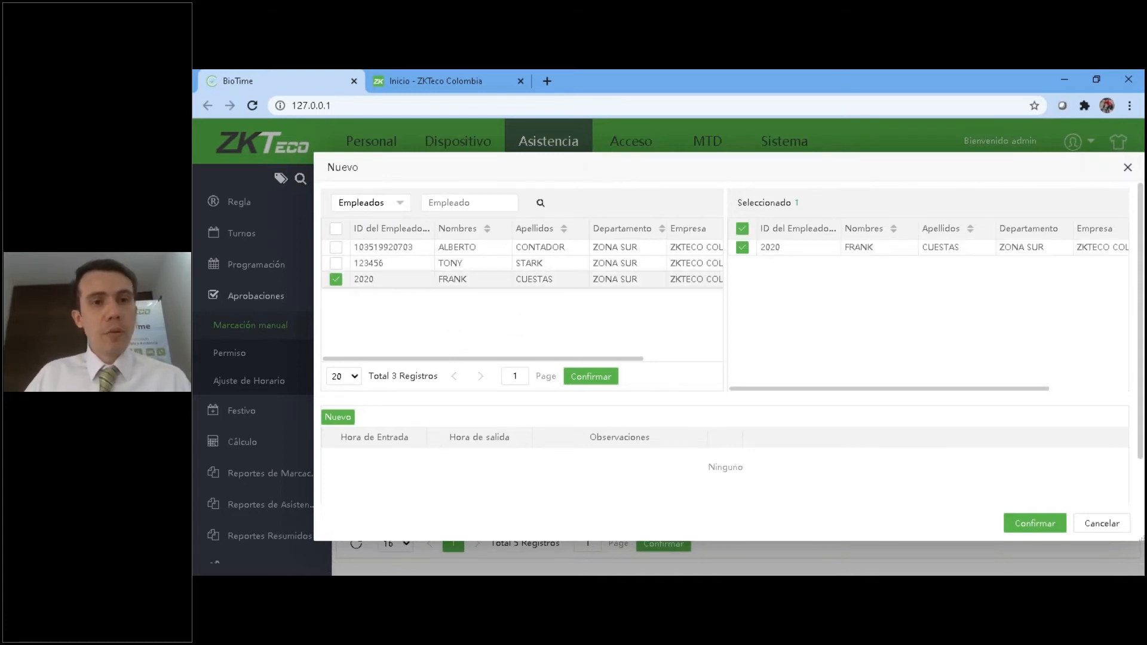
click(335, 279)
click(336, 263)
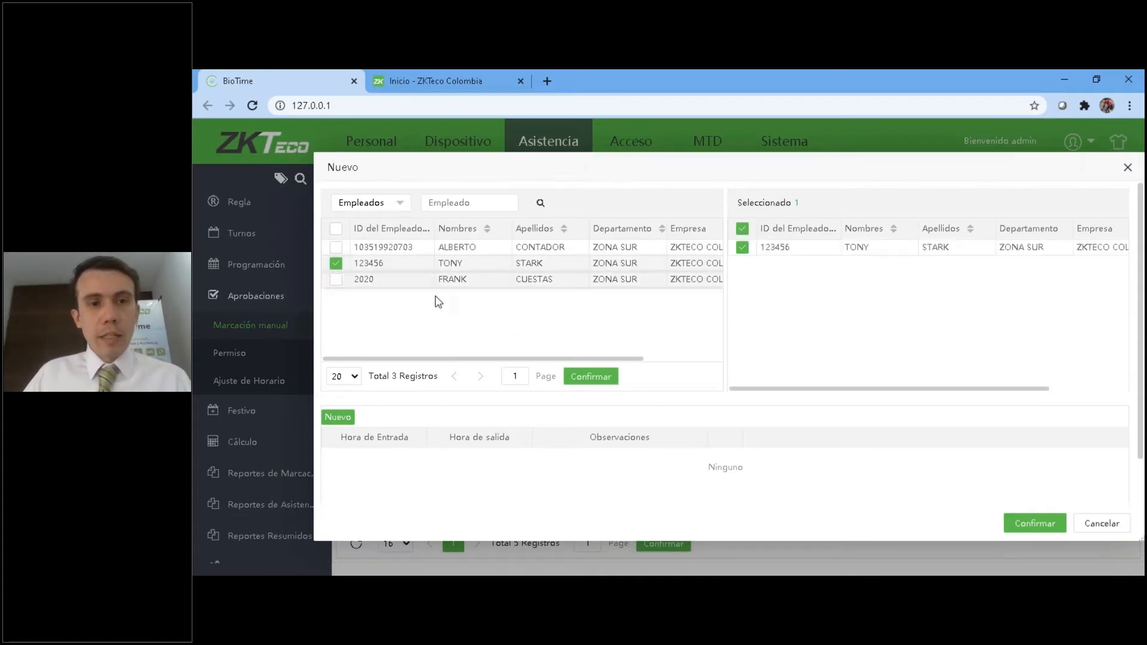
click(335, 247)
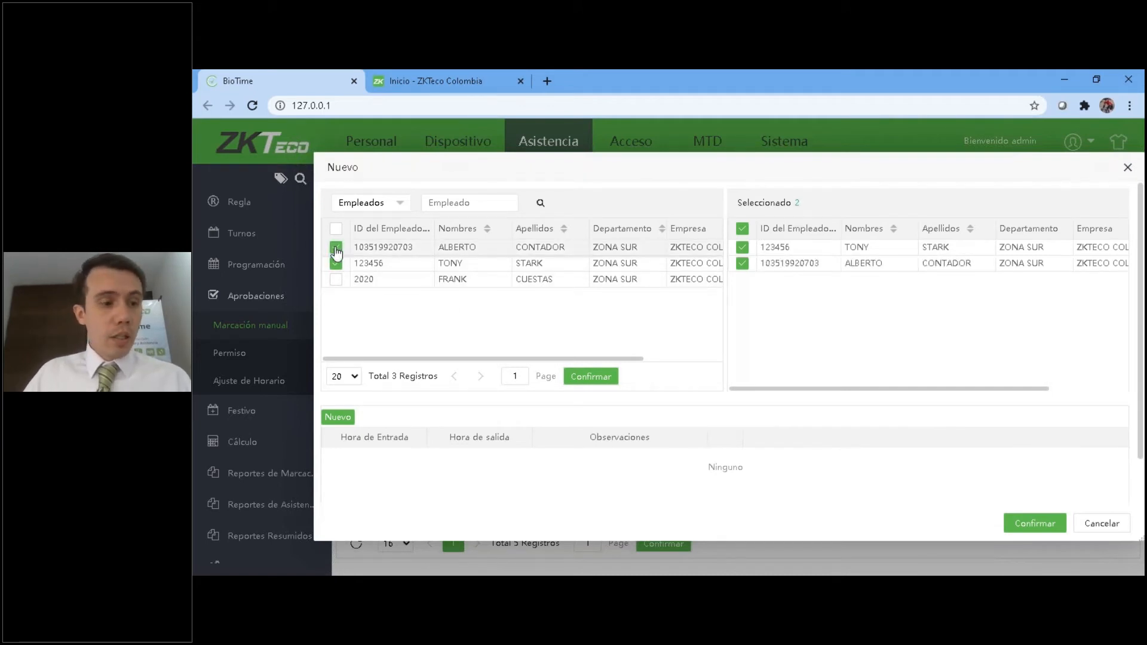
Add three punch rows to the new record and delete two of them to keep a single row.
click(344, 422)
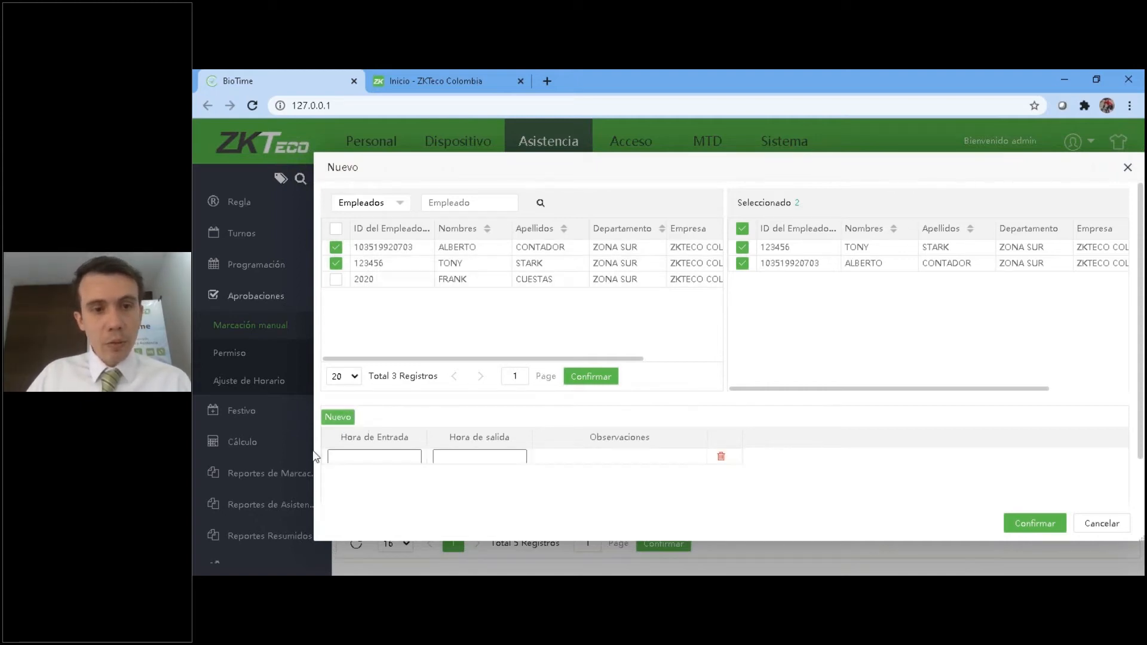
click(336, 417)
click(336, 418)
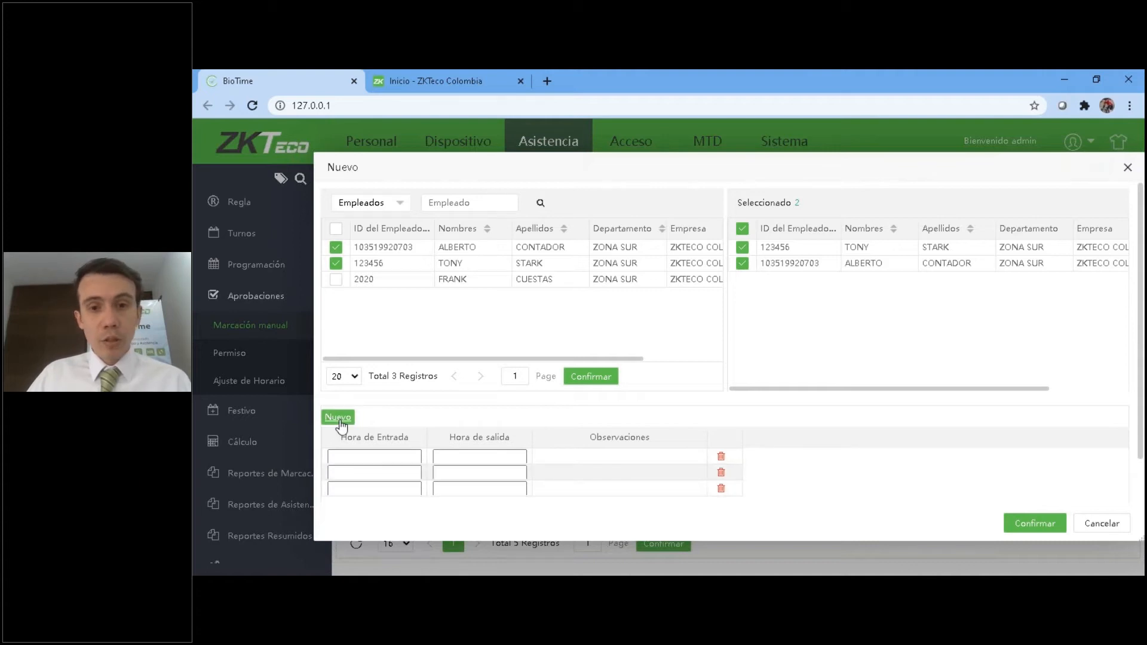
click(721, 488)
click(675, 381)
click(721, 473)
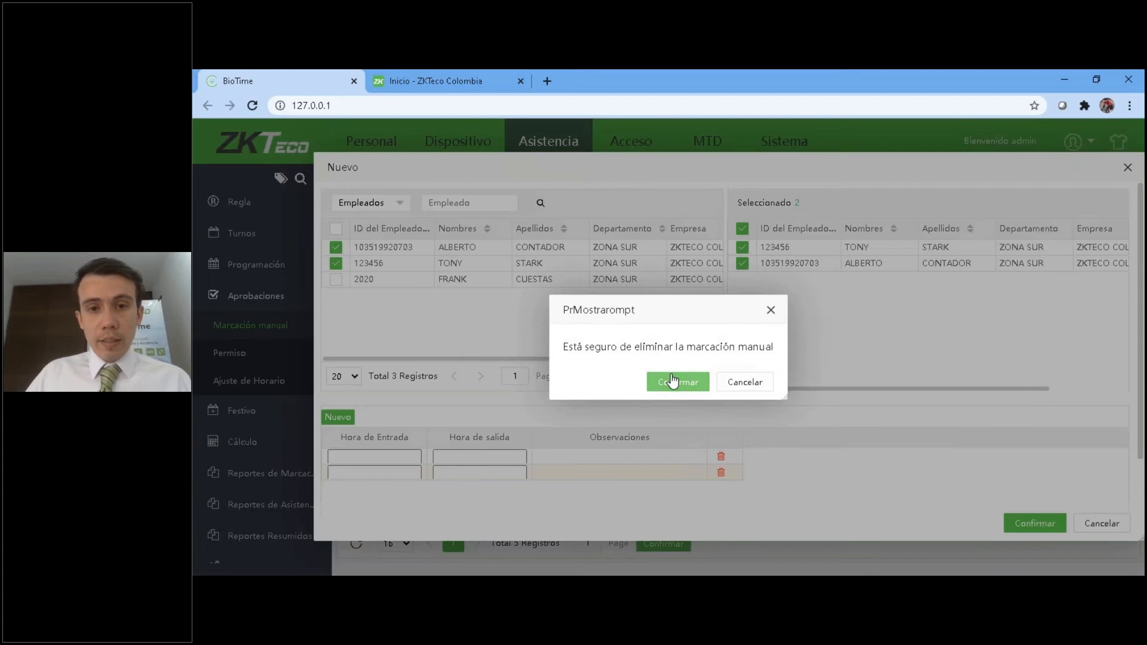
click(673, 381)
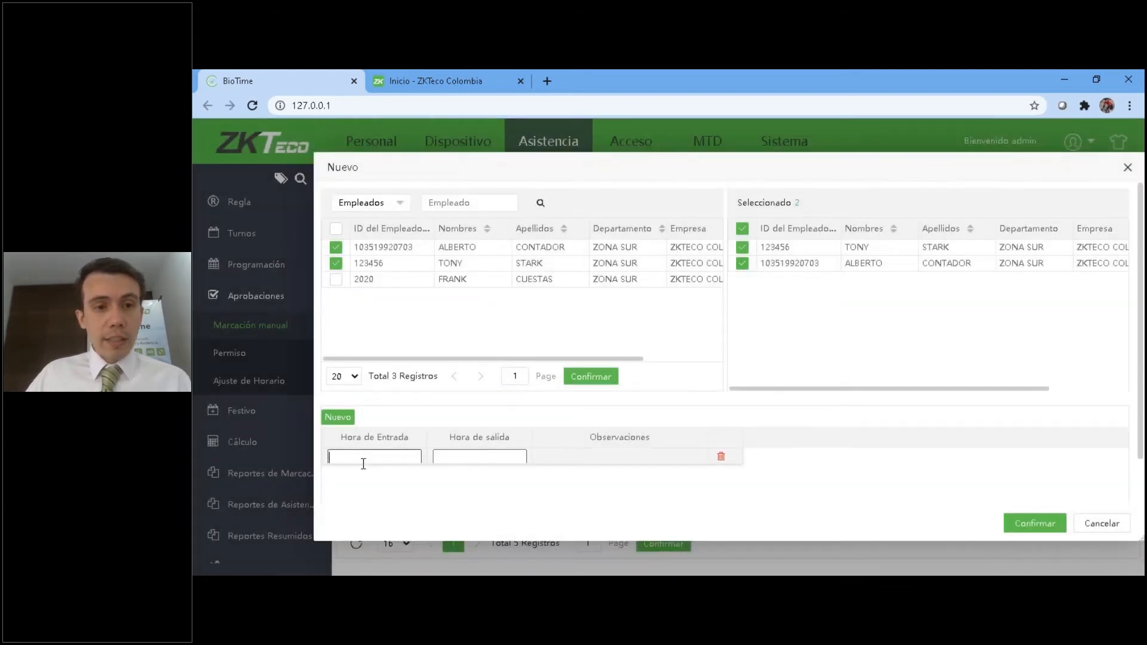
click(446, 456)
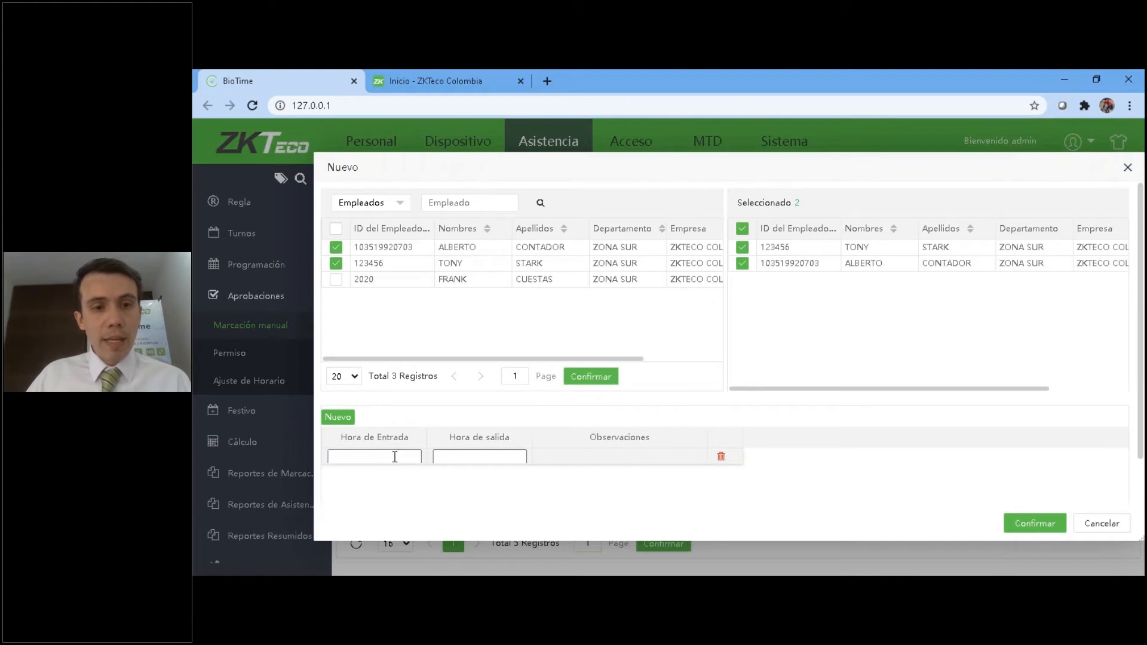
click(473, 459)
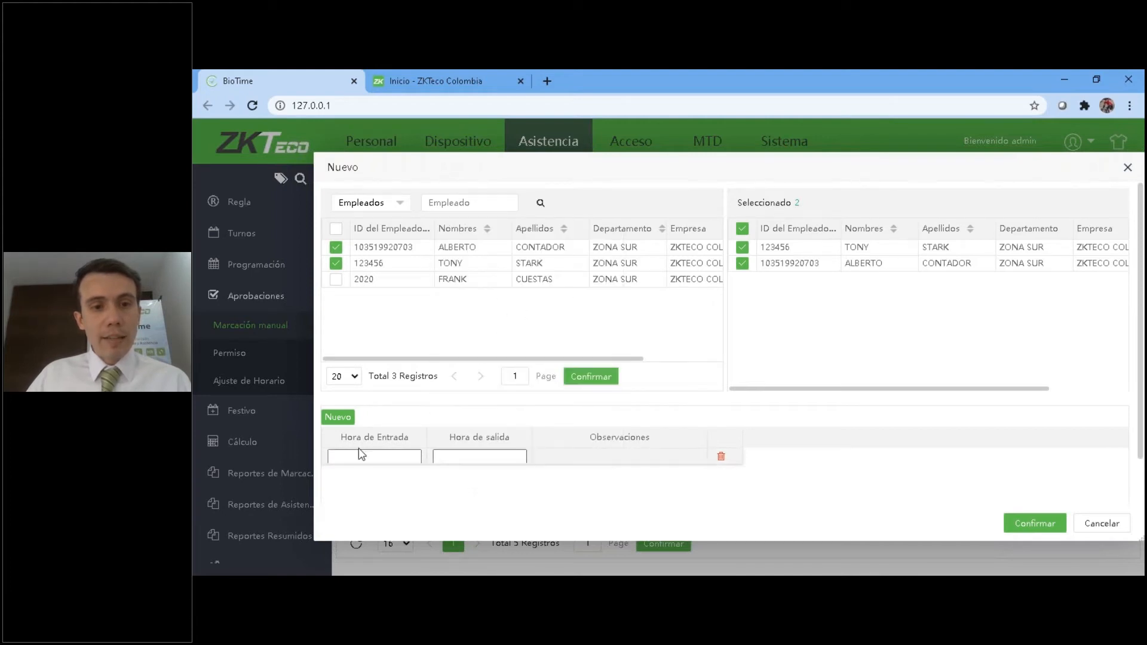
click(481, 460)
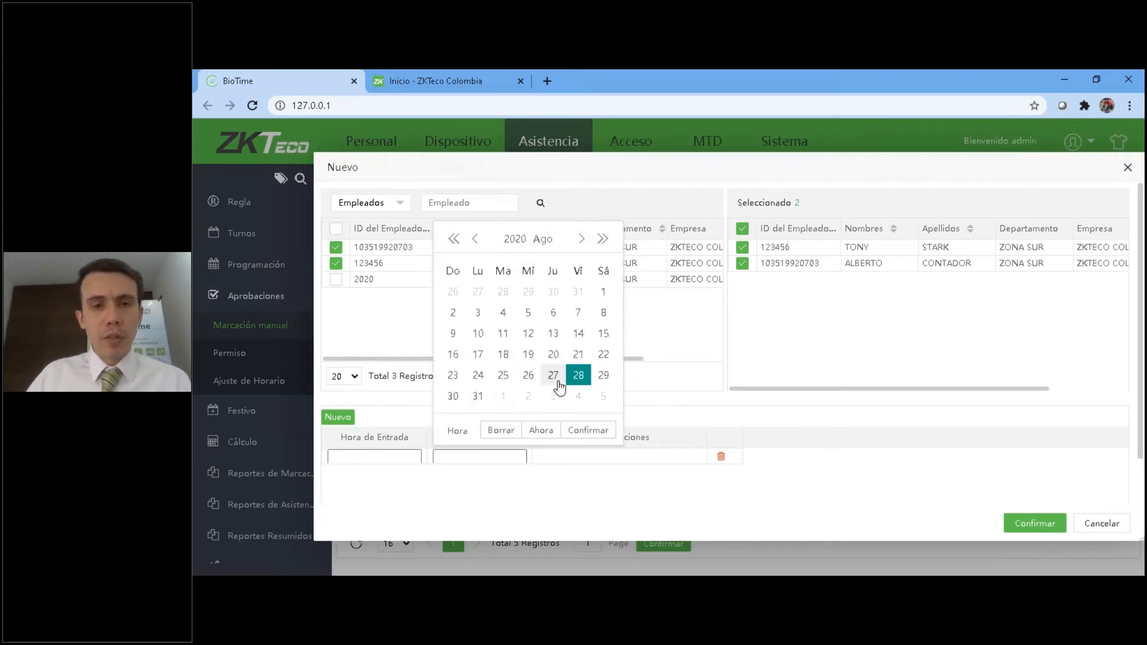
click(529, 376)
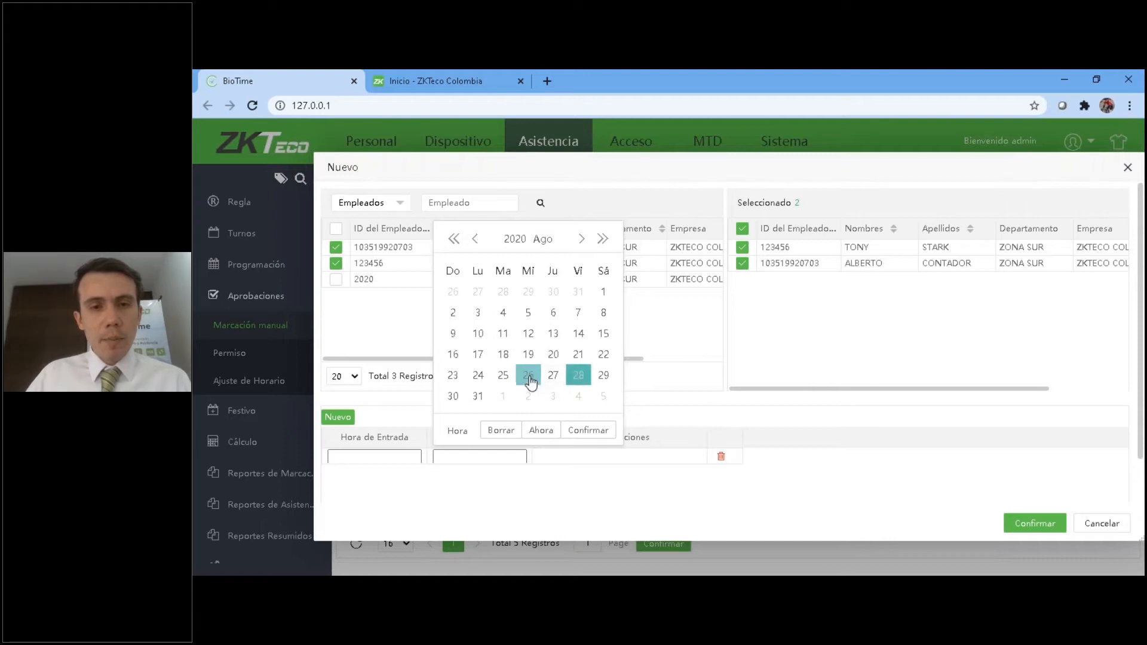
click(457, 430)
drag(494, 296, 494, 382)
scroll(472, 341, up, 2)
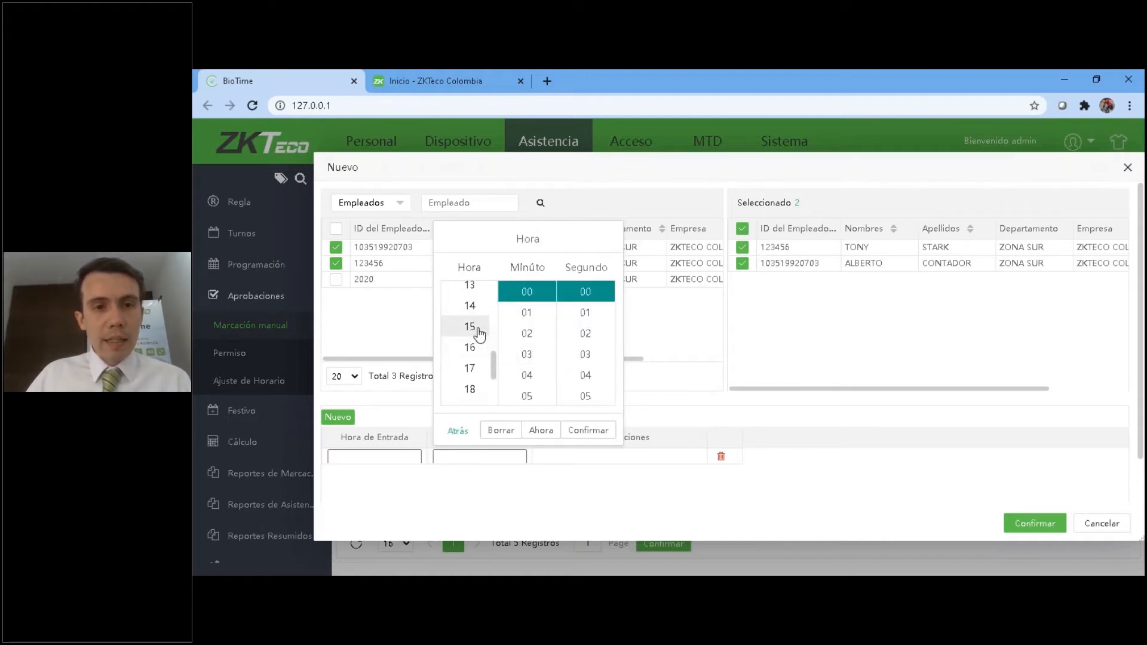
click(479, 333)
scroll(525, 346, down, 8)
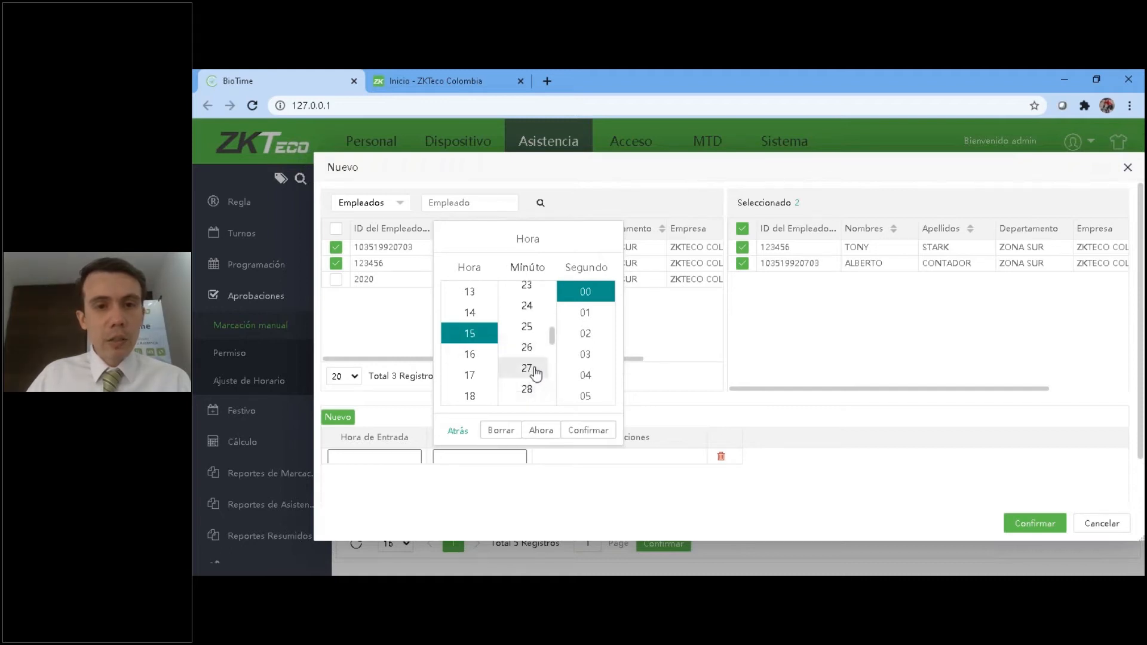
scroll(526, 370, down, 4)
click(527, 333)
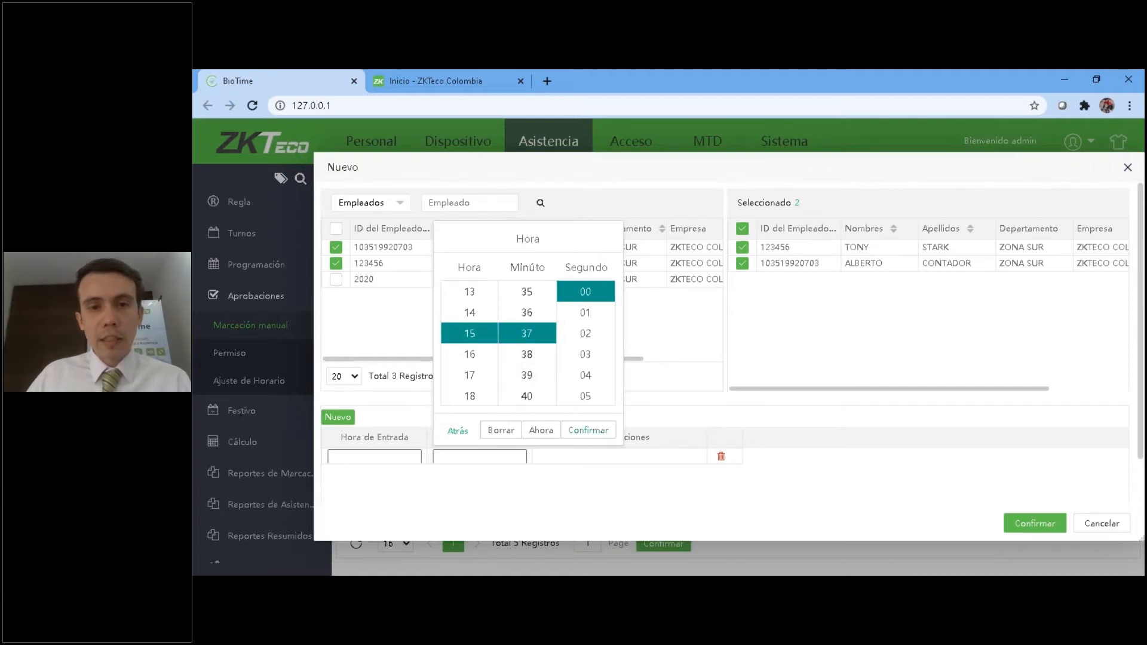
click(588, 431)
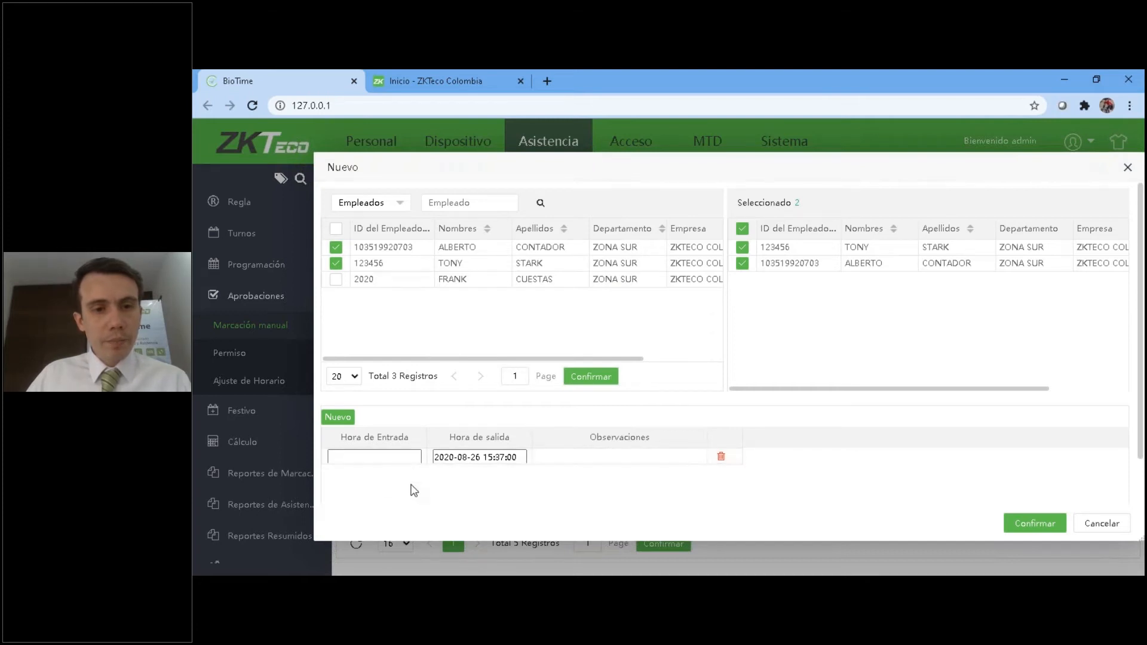
click(409, 457)
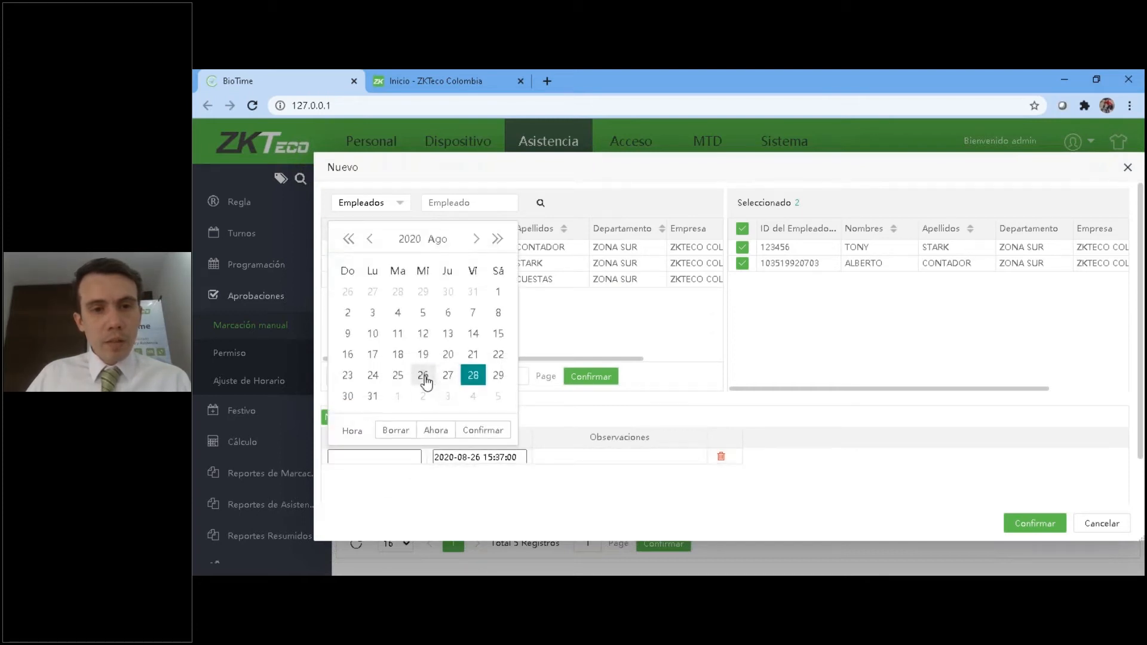
click(422, 375)
click(352, 430)
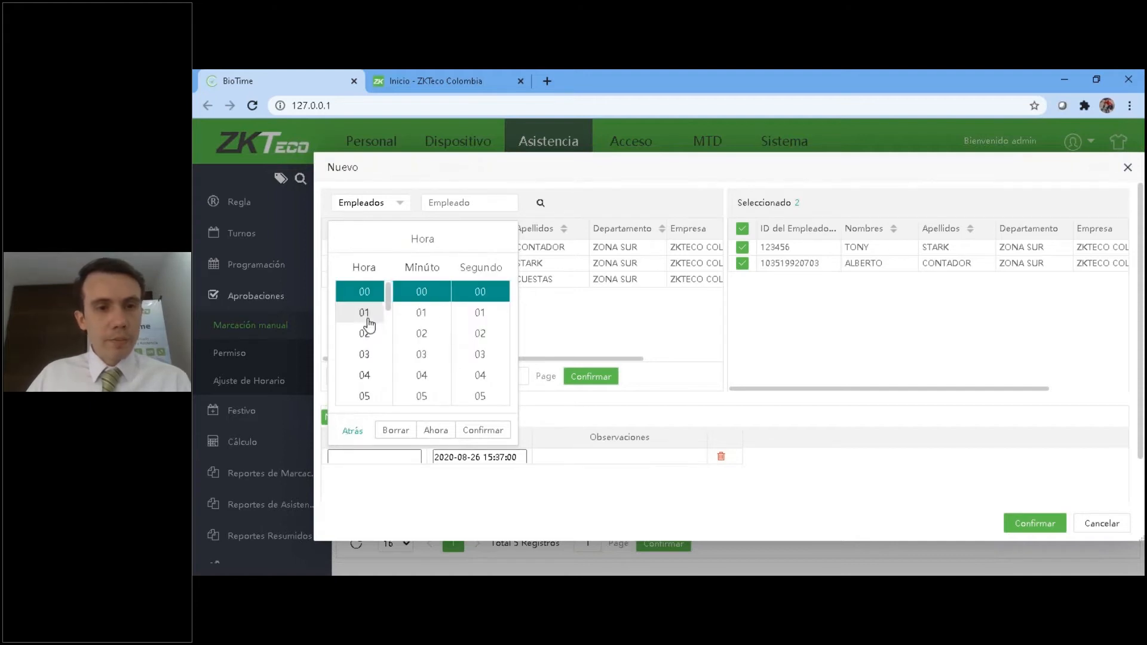
click(365, 376)
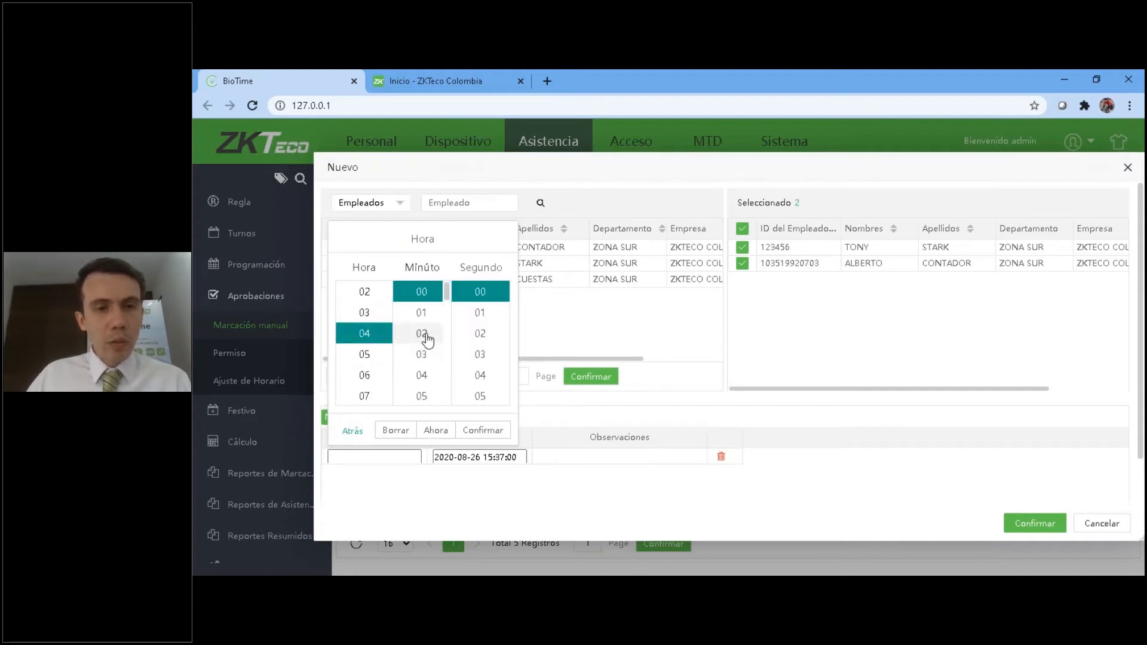
scroll(425, 334, down, 10)
scroll(425, 359, down, 5)
click(423, 376)
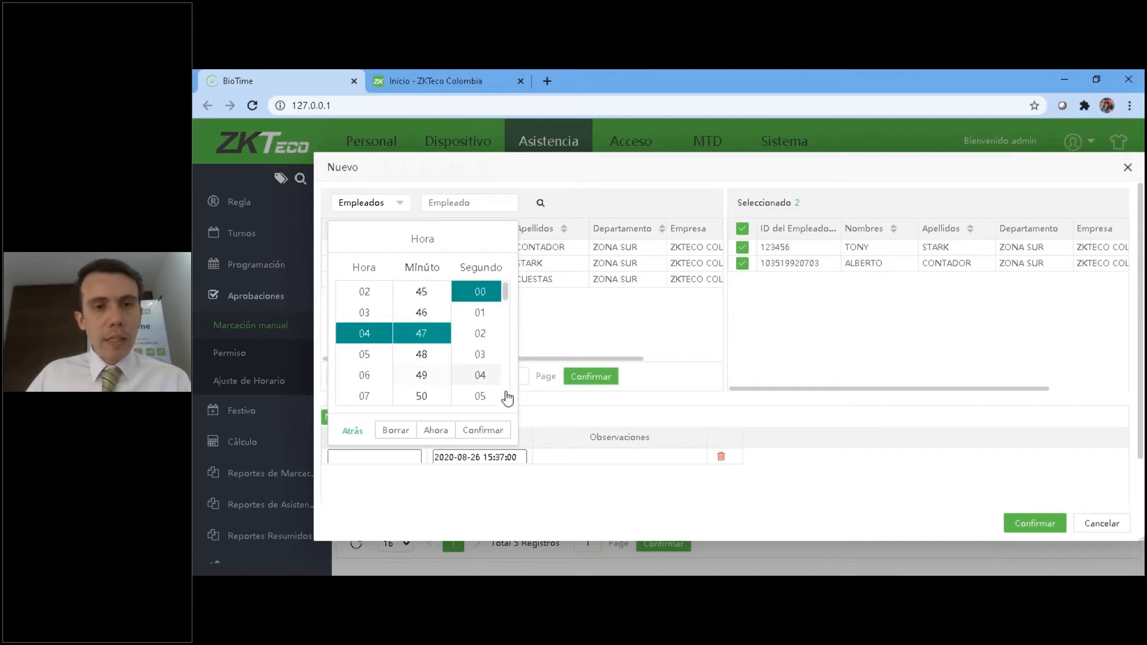
click(486, 431)
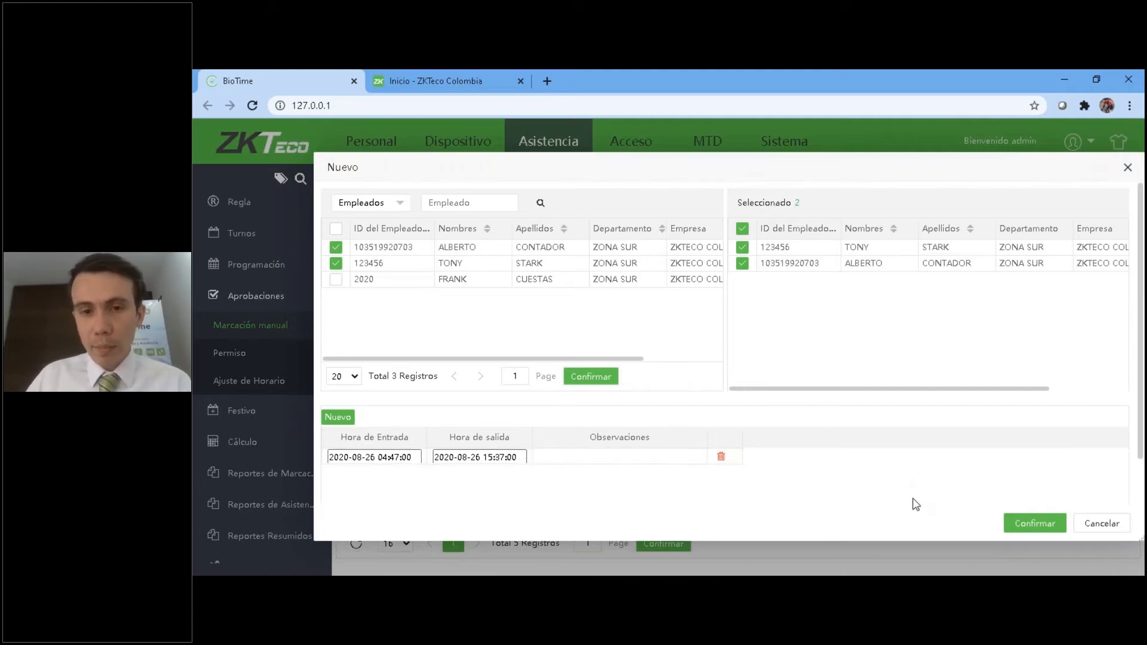
Add the remark "Marcación Manual" to the punch row, deselect the first listed employee, and save the manual punch.
click(542, 457)
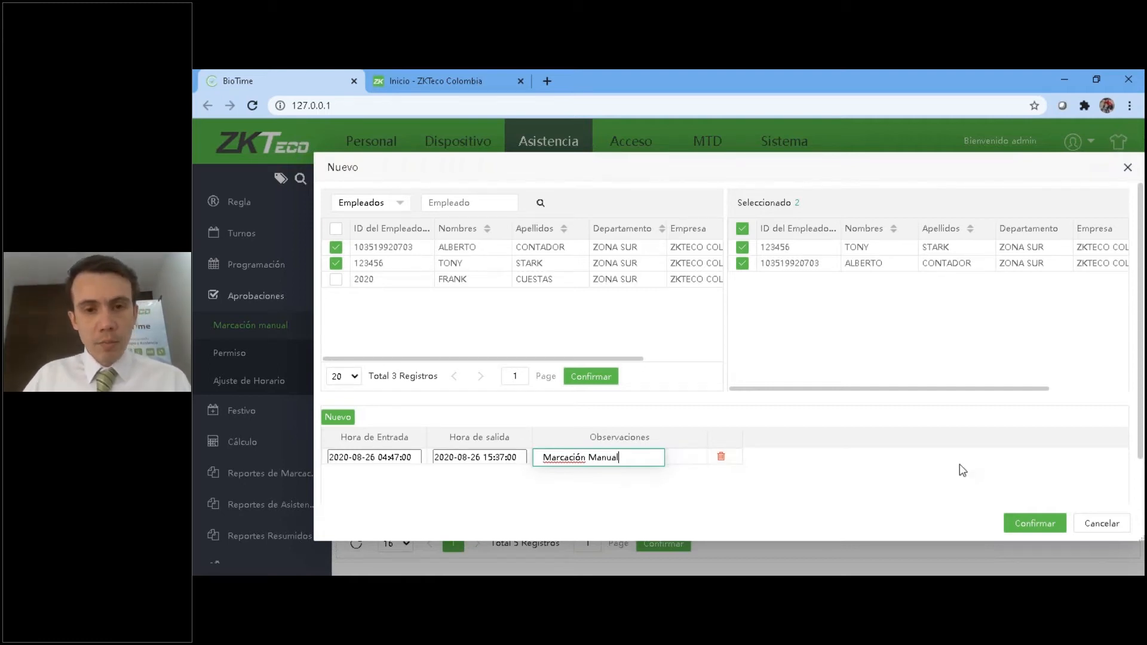
click(336, 247)
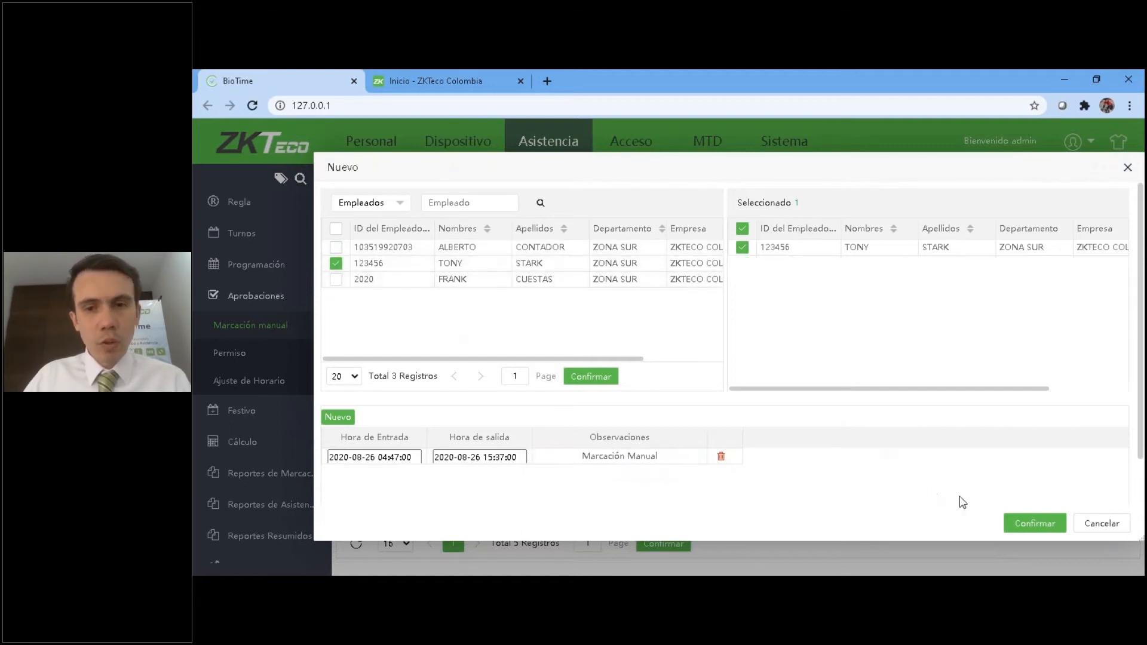
click(1022, 526)
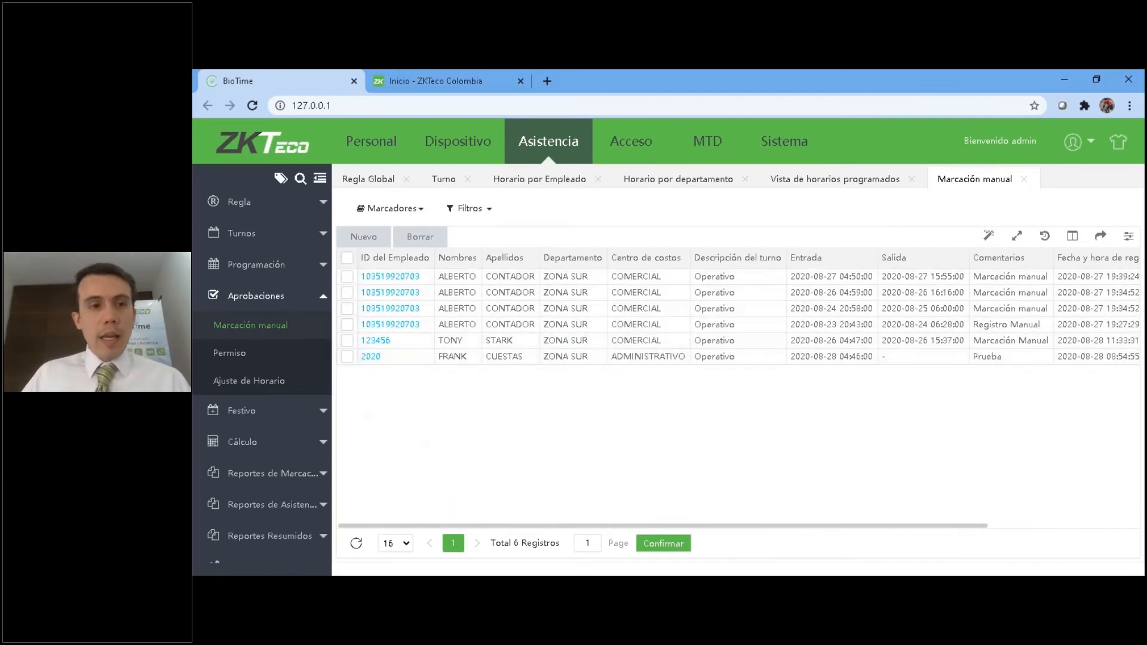
Start a new leave record under Permiso and select the second listed employee for it.
click(227, 354)
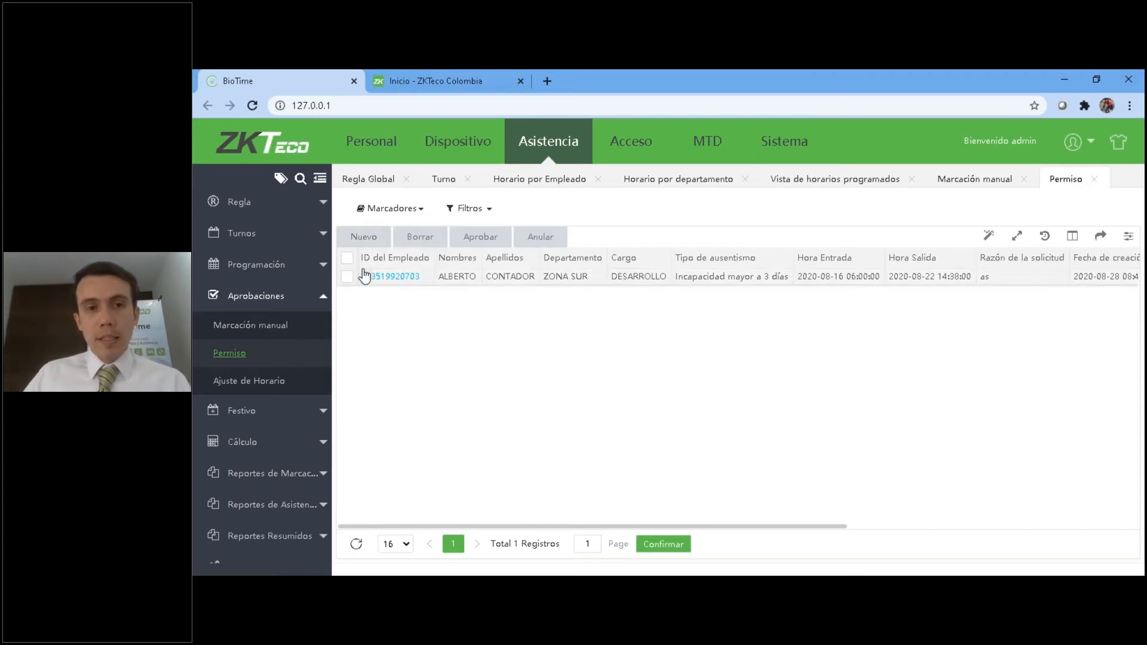
click(367, 239)
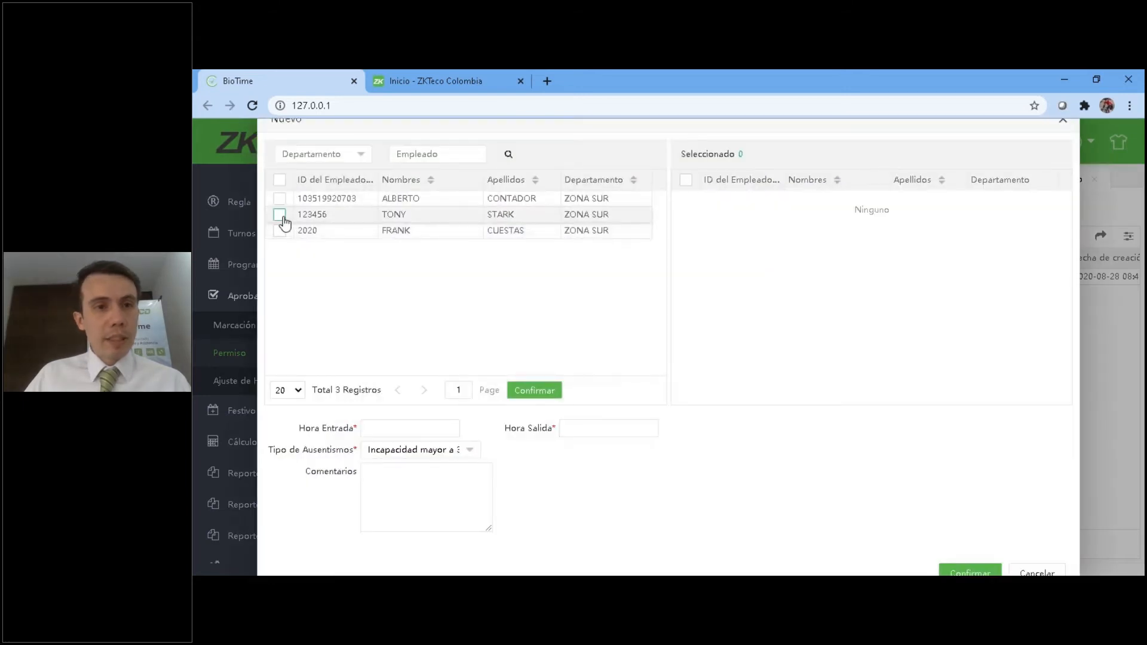
click(282, 216)
click(372, 433)
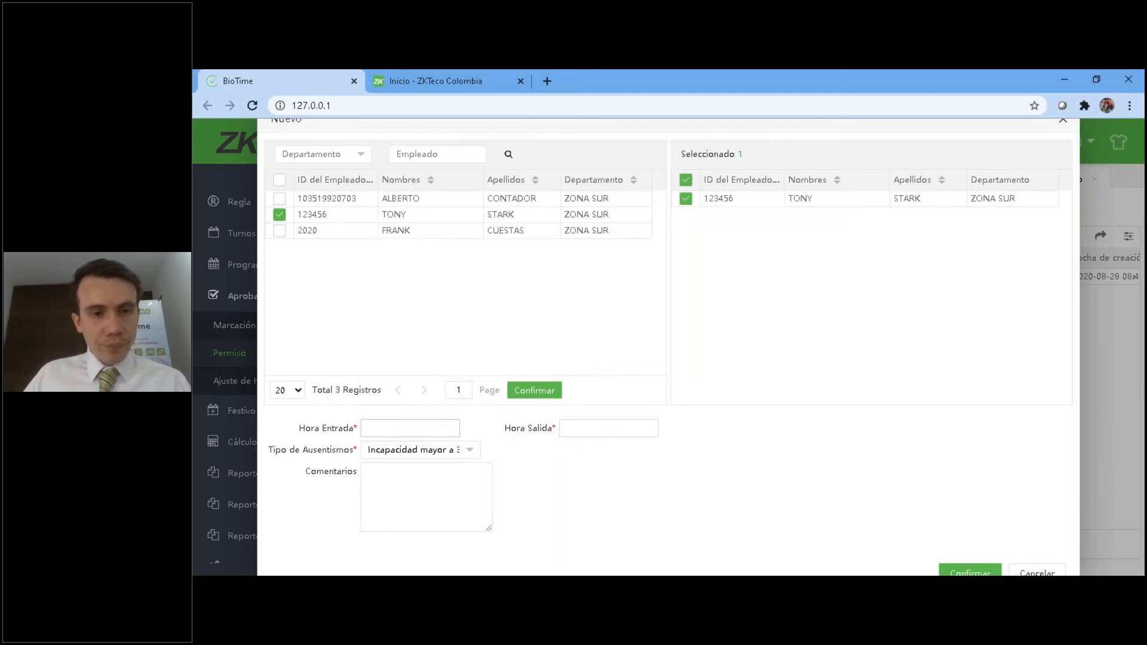
click(385, 428)
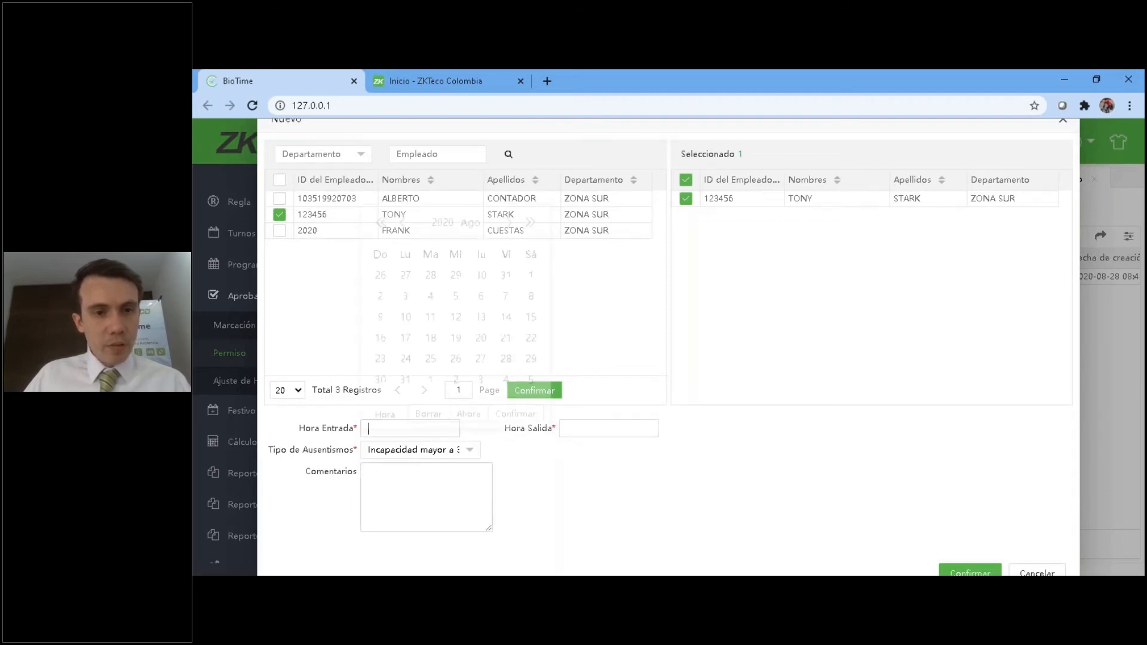
click(582, 430)
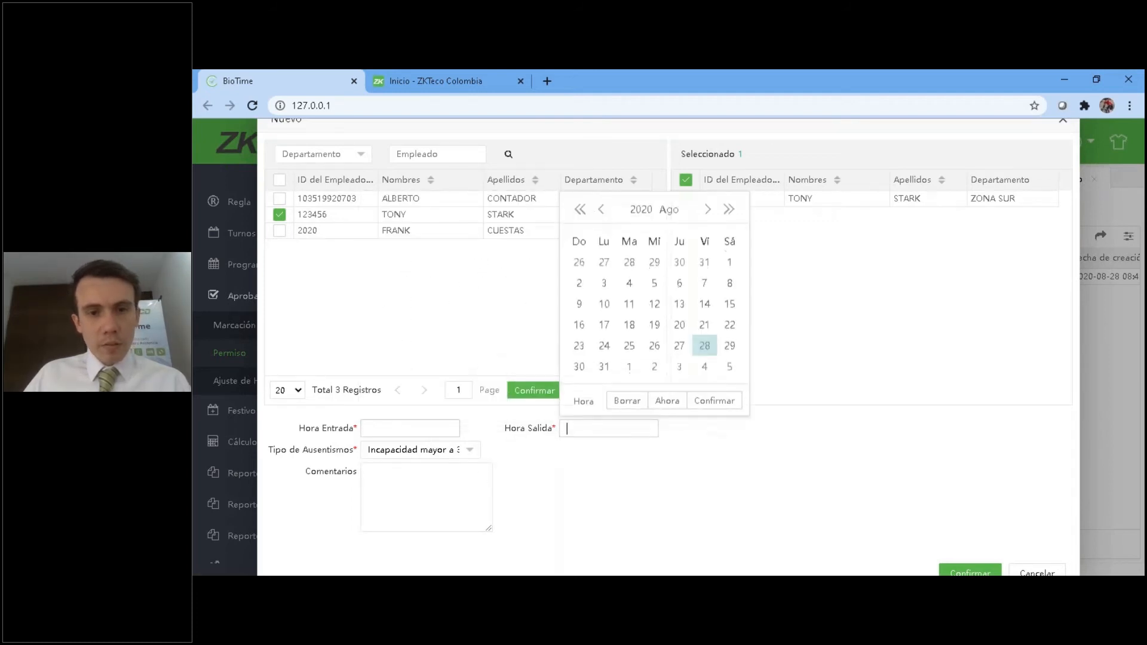
click(580, 325)
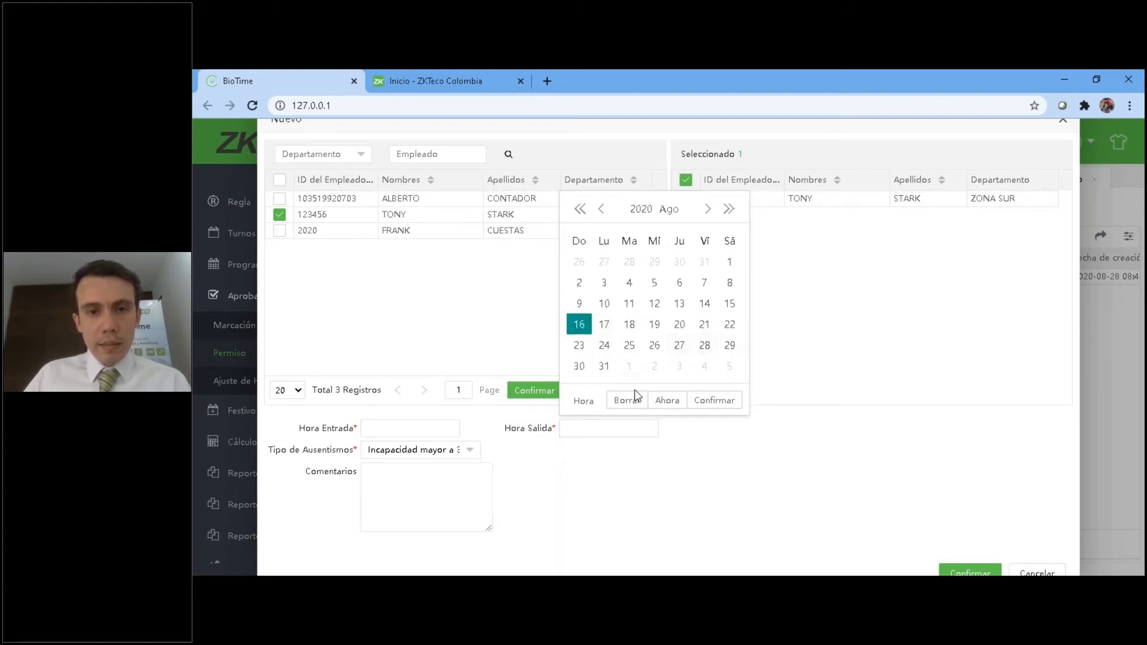
click(583, 400)
scroll(597, 320, down, 4)
scroll(597, 323, up, 4)
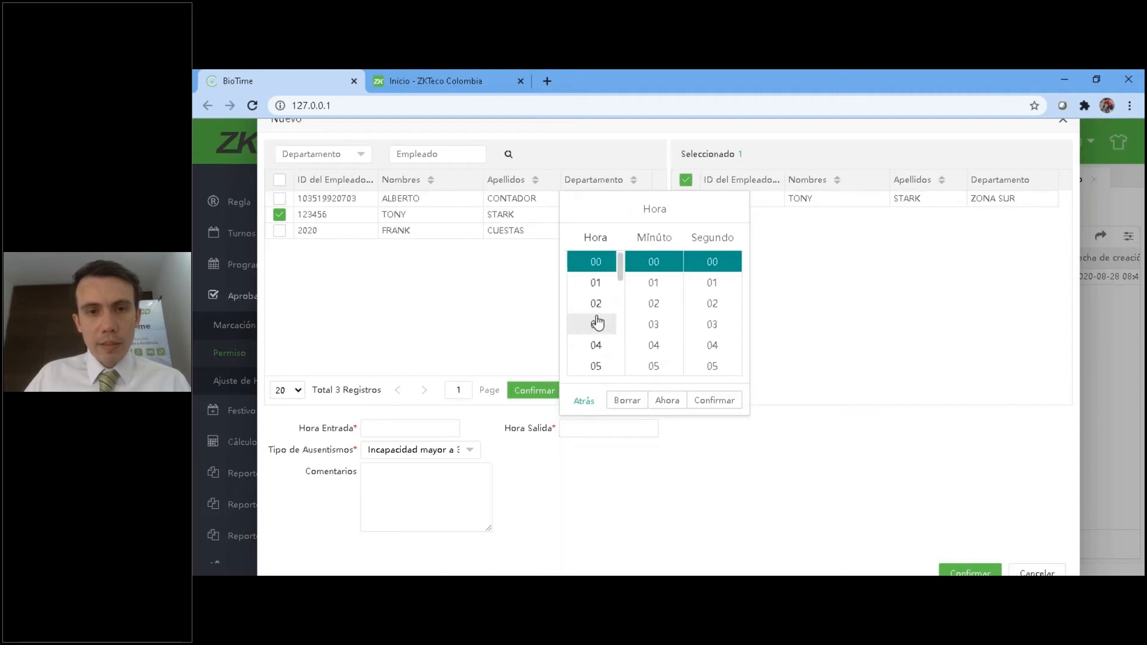
scroll(603, 311, down, 5)
scroll(605, 322, up, 2)
click(598, 305)
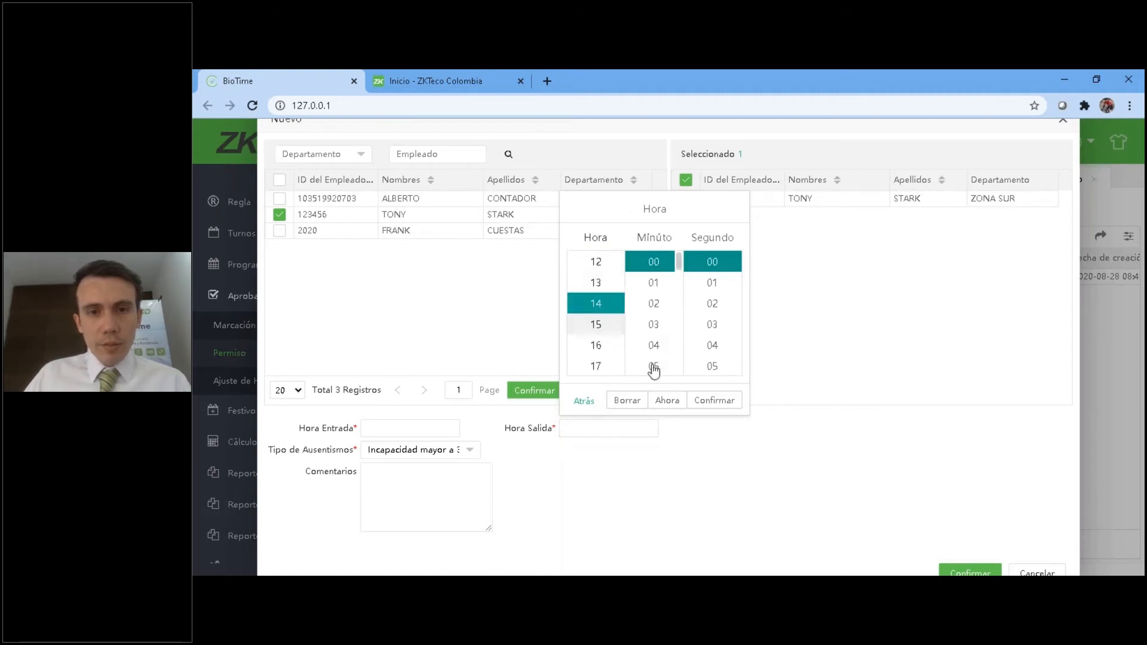
click(714, 401)
click(380, 424)
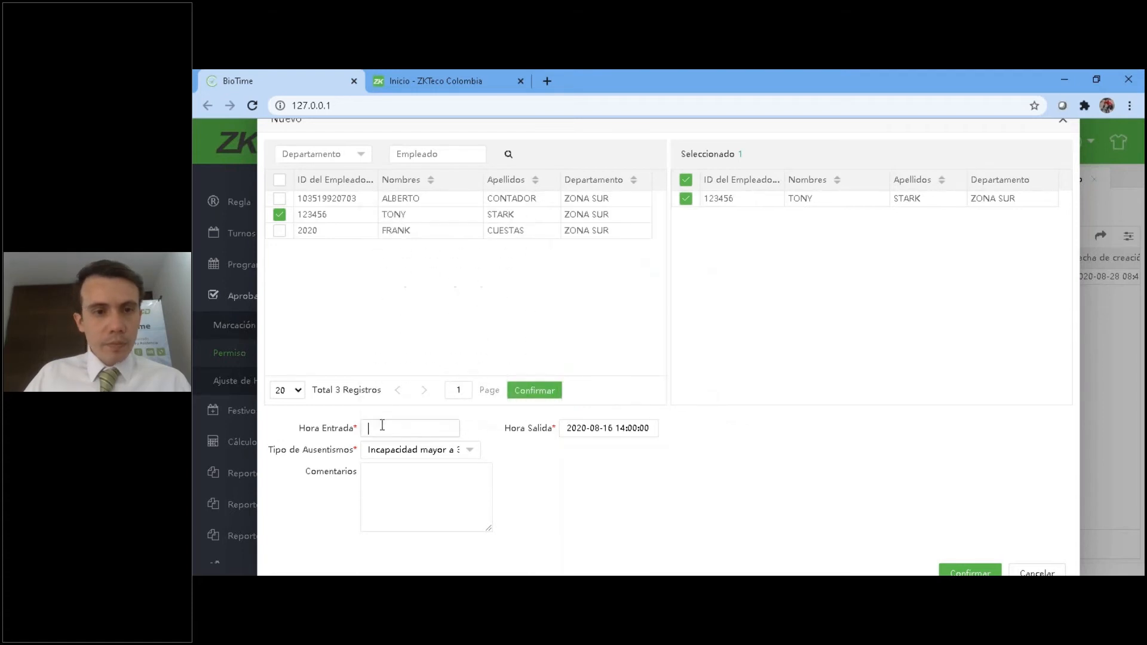
click(396, 425)
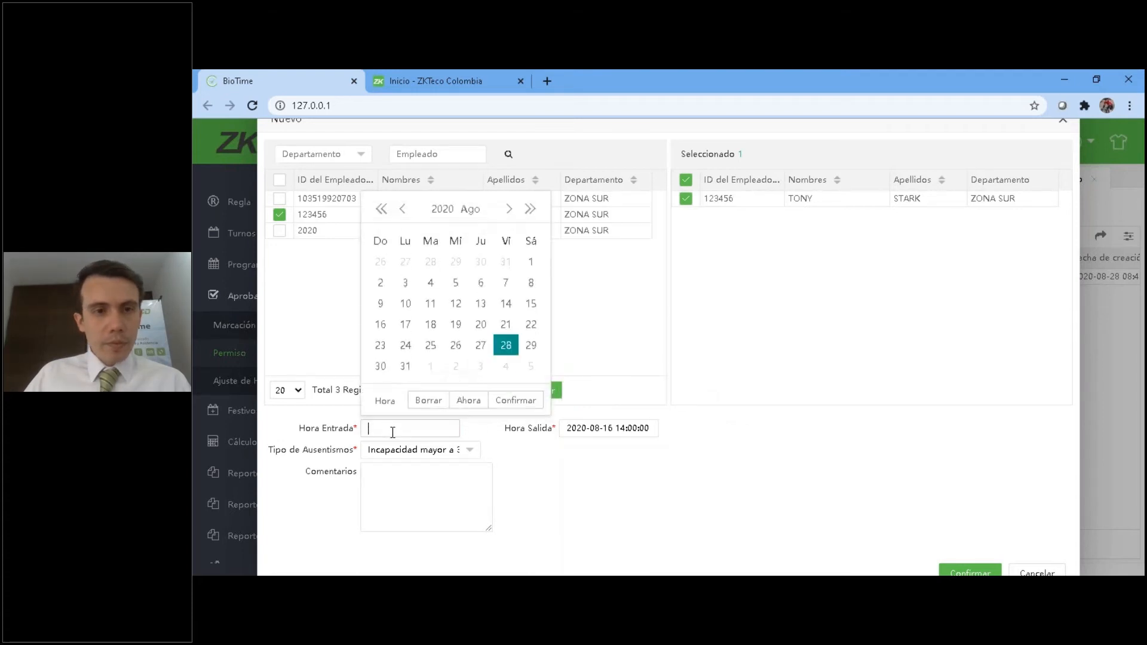
click(388, 328)
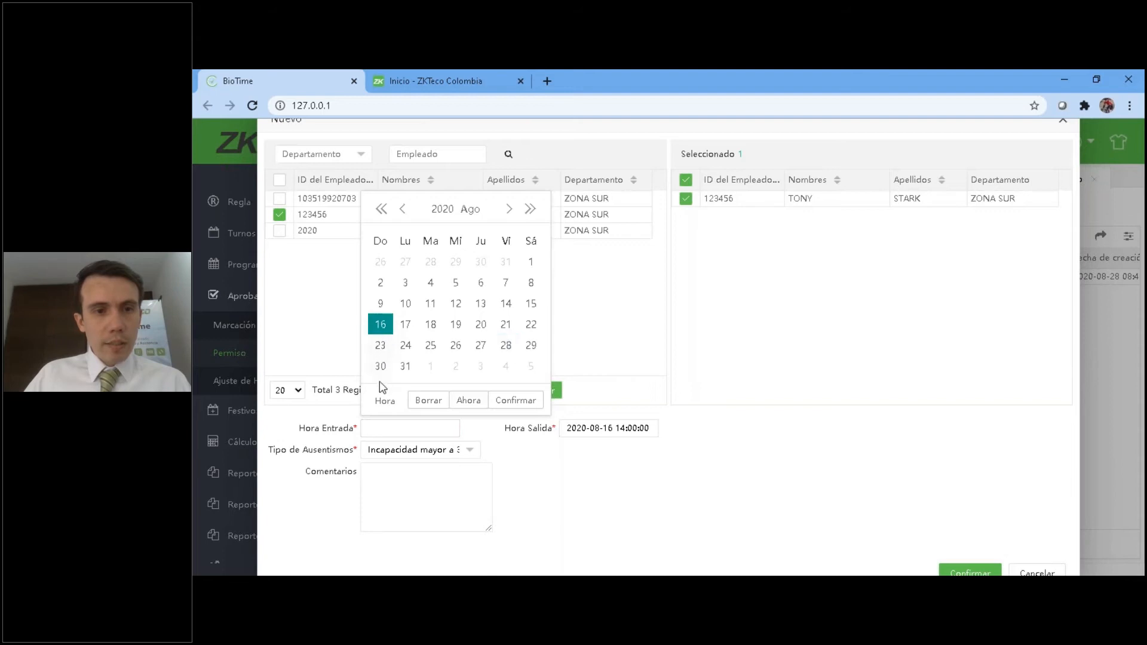
click(385, 400)
scroll(401, 329, down, 2)
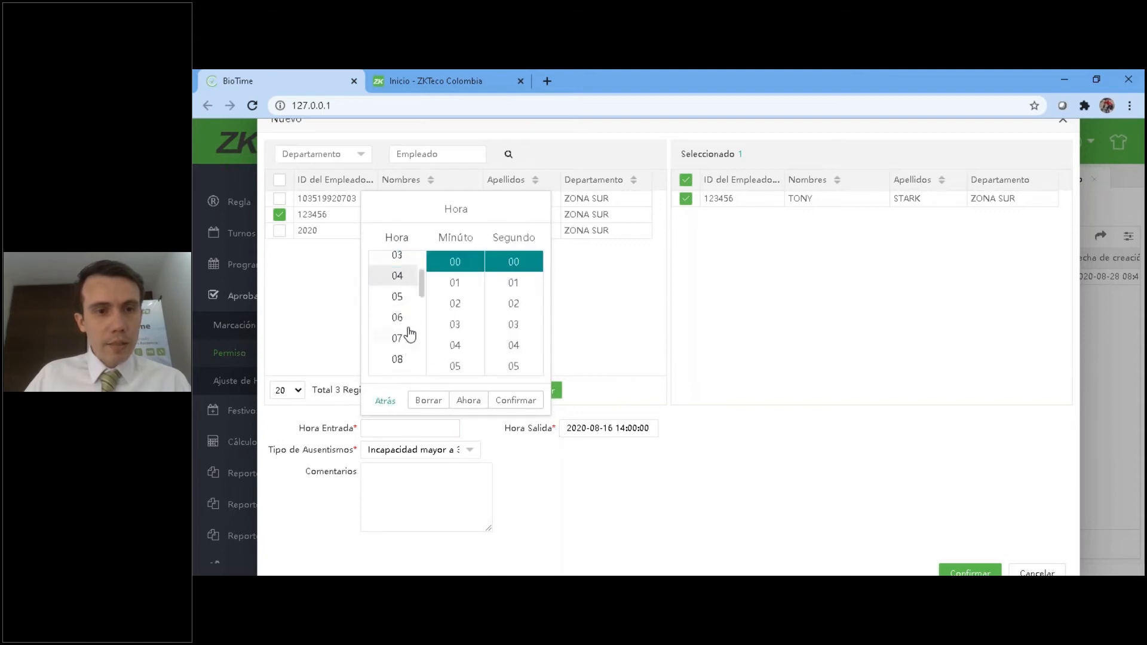
click(398, 303)
click(530, 400)
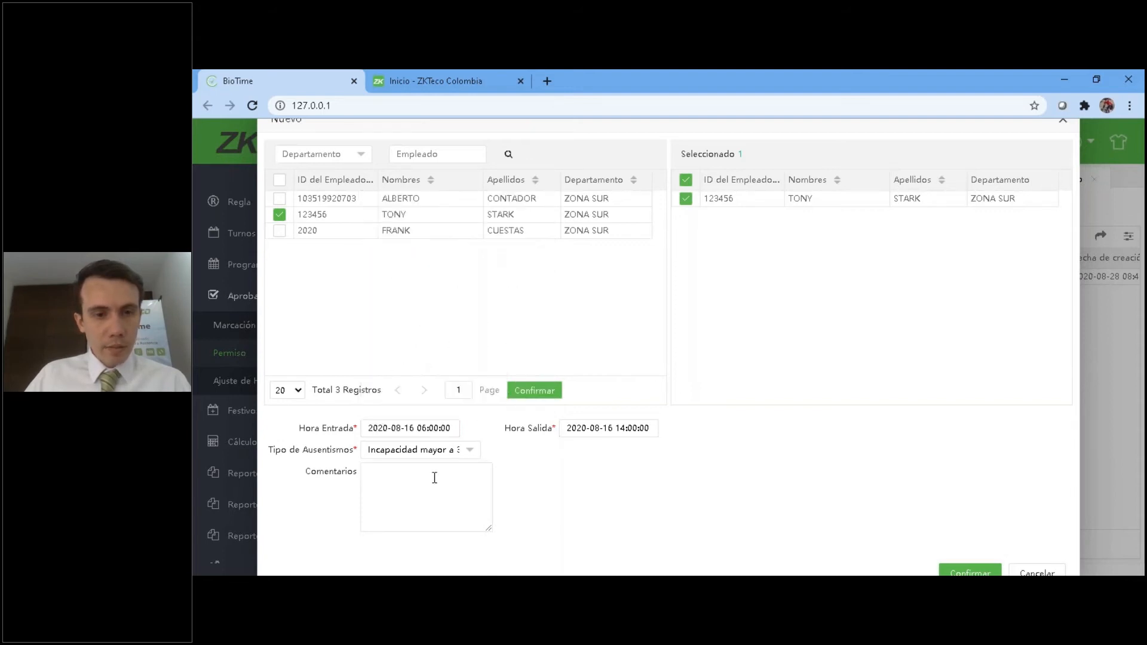
Set the absence type to Vacaciones, enter the comment "Vacaciones anuales", and save the leave record.
click(448, 452)
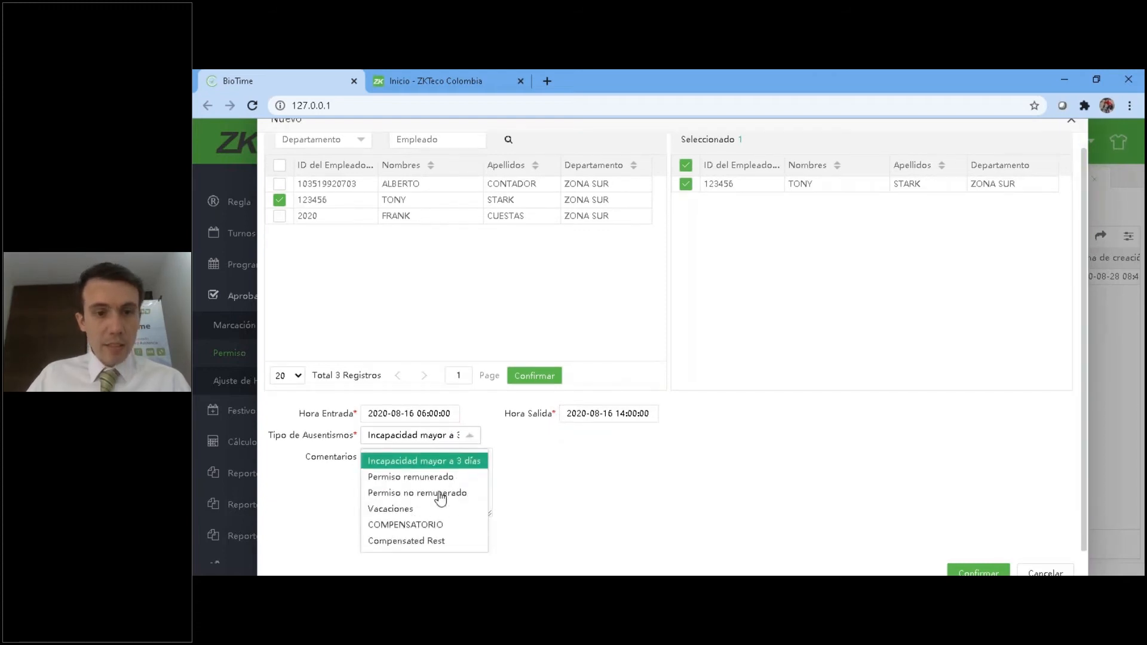
click(439, 509)
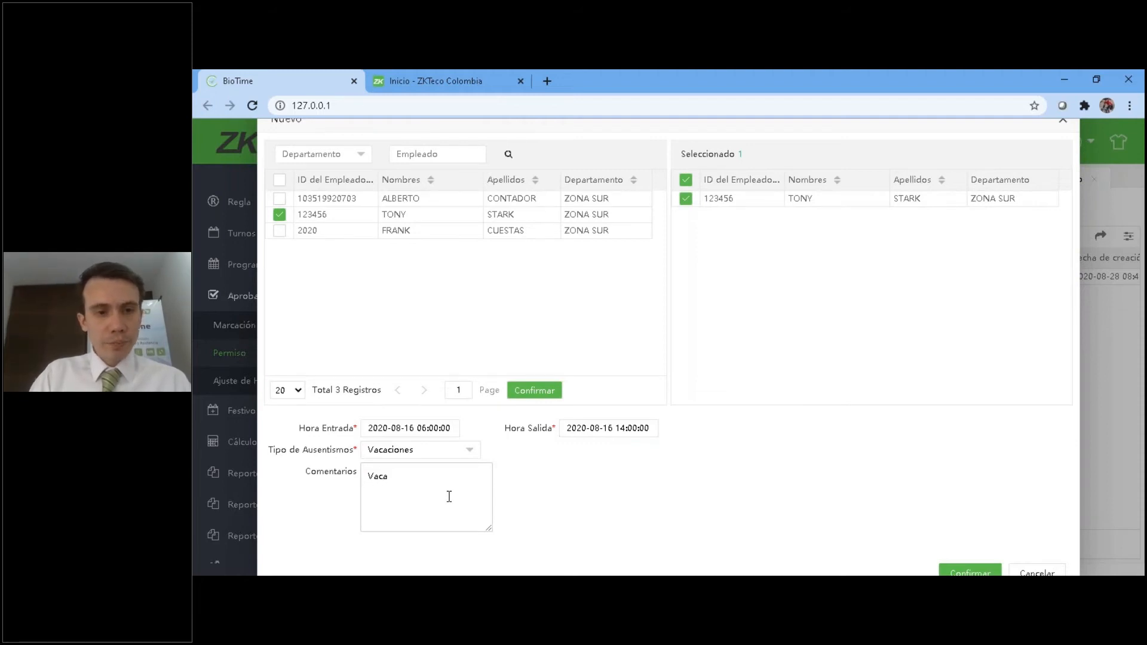
text(anuale)
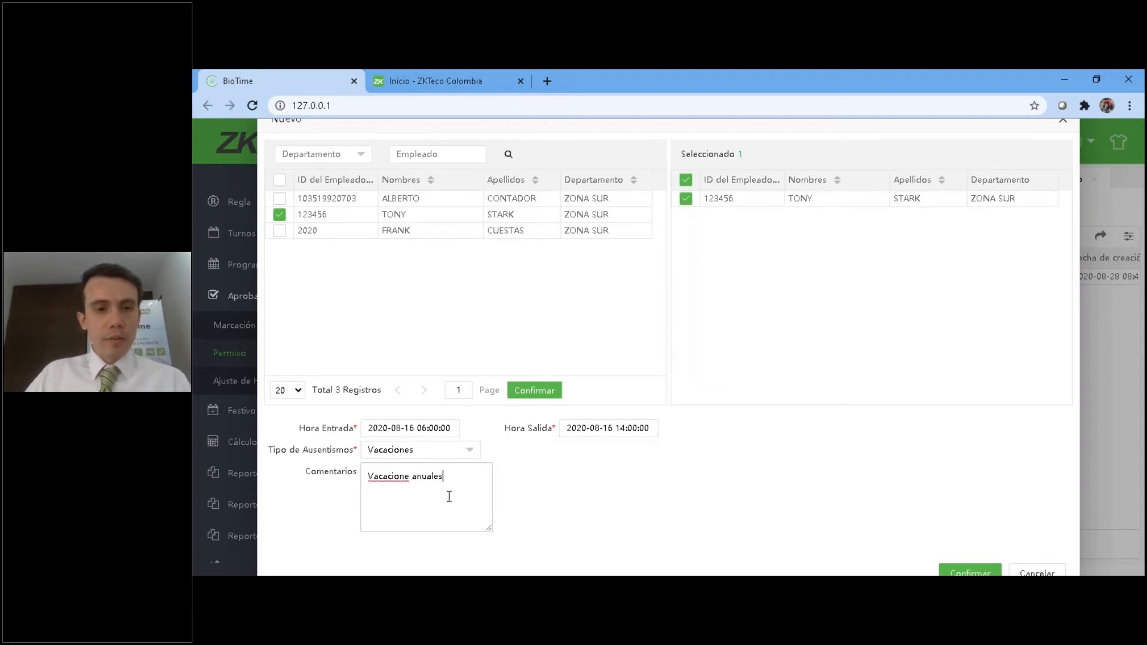
text(s)
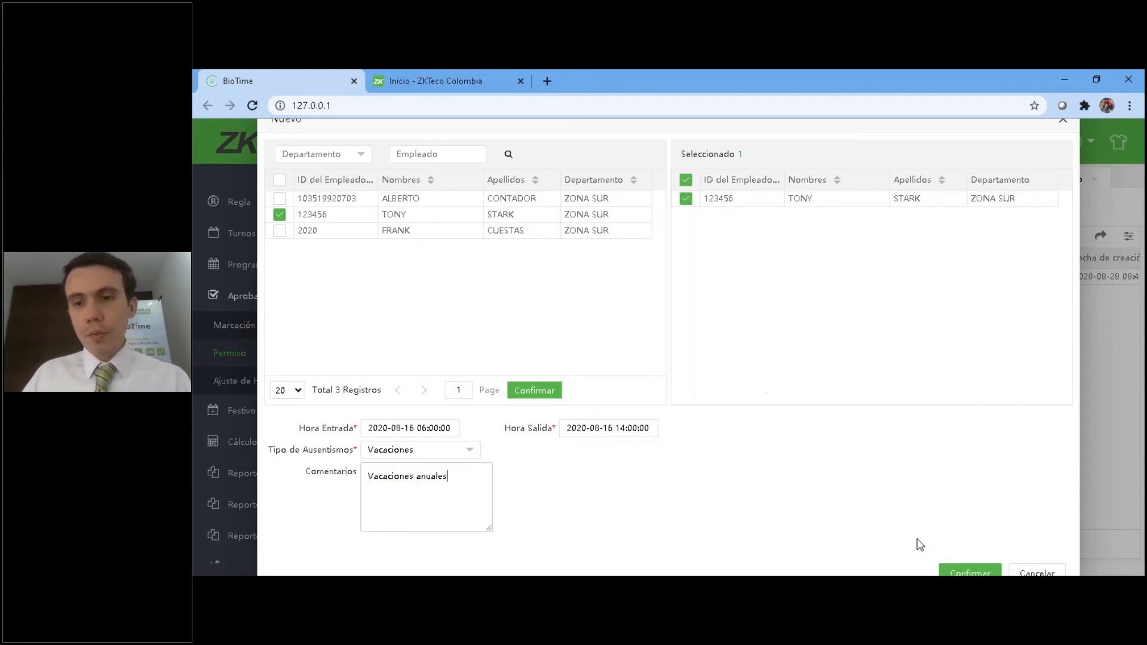
click(959, 570)
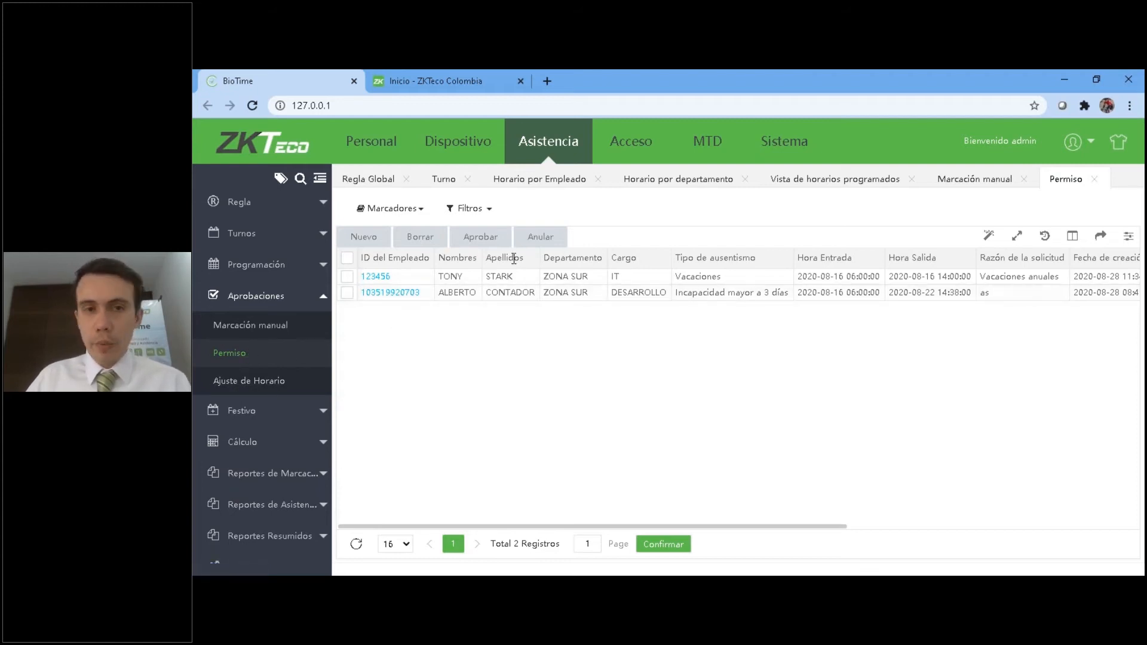
Show the Flujo de Trabajo options in the Personal module, and return to the Permiso list in Asistencia.
click(369, 149)
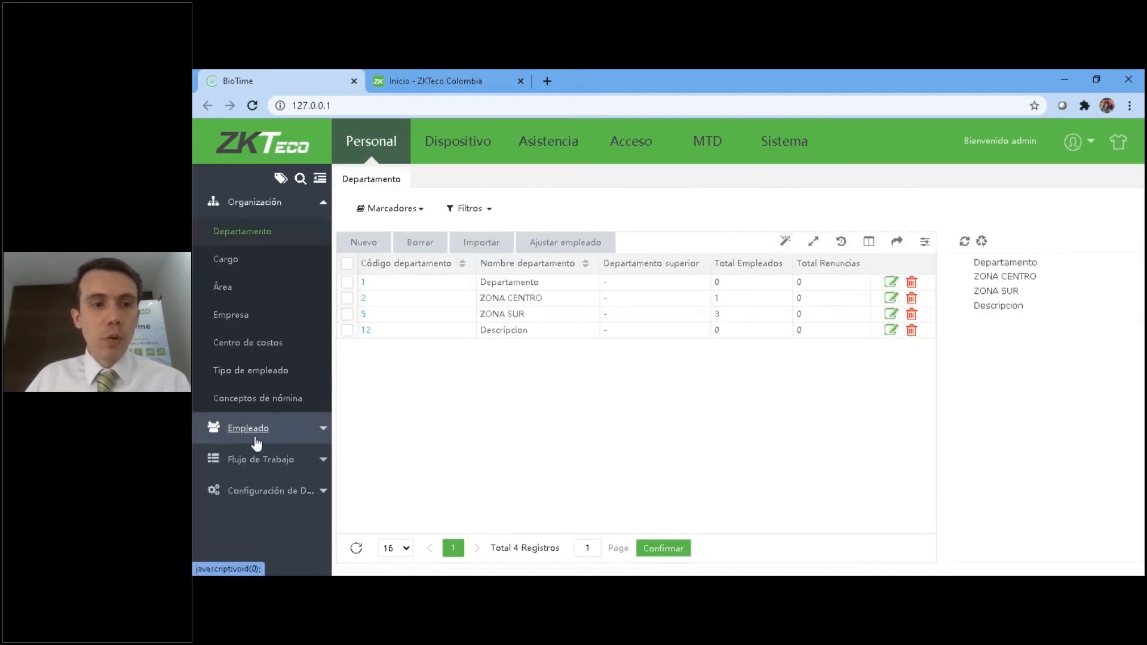
click(261, 461)
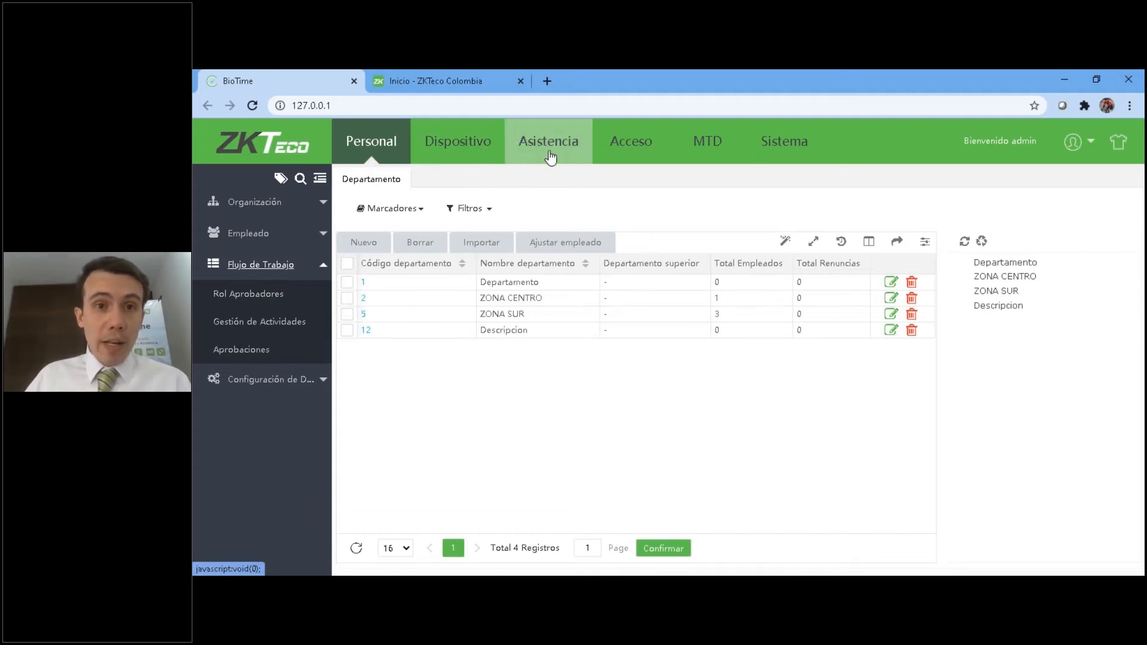
click(551, 156)
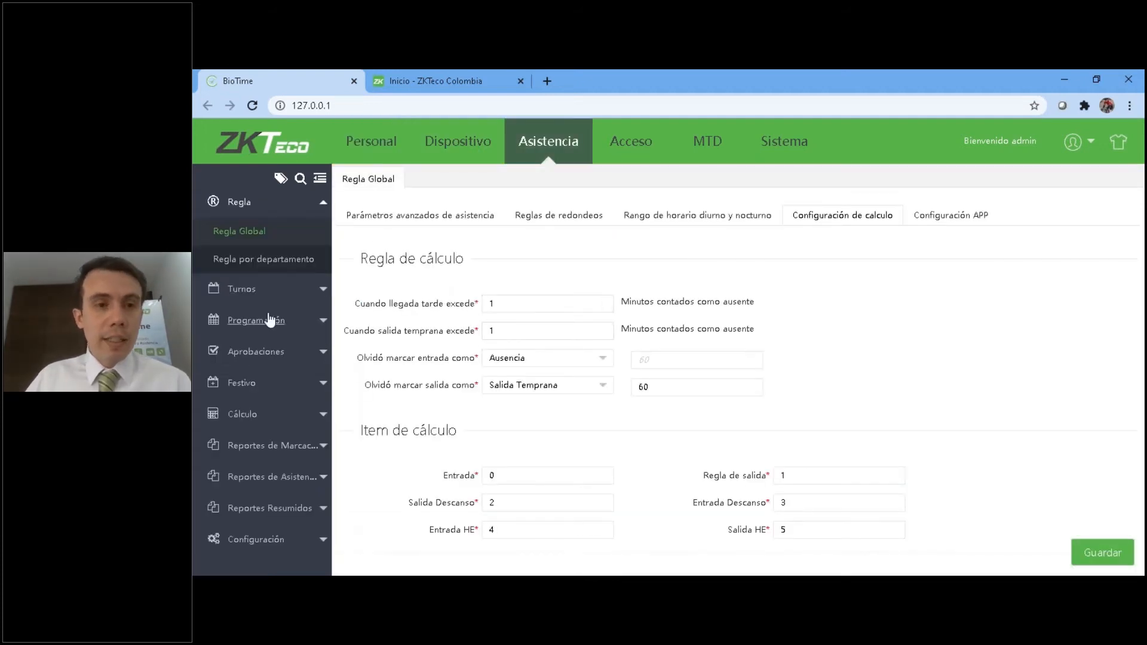
click(270, 354)
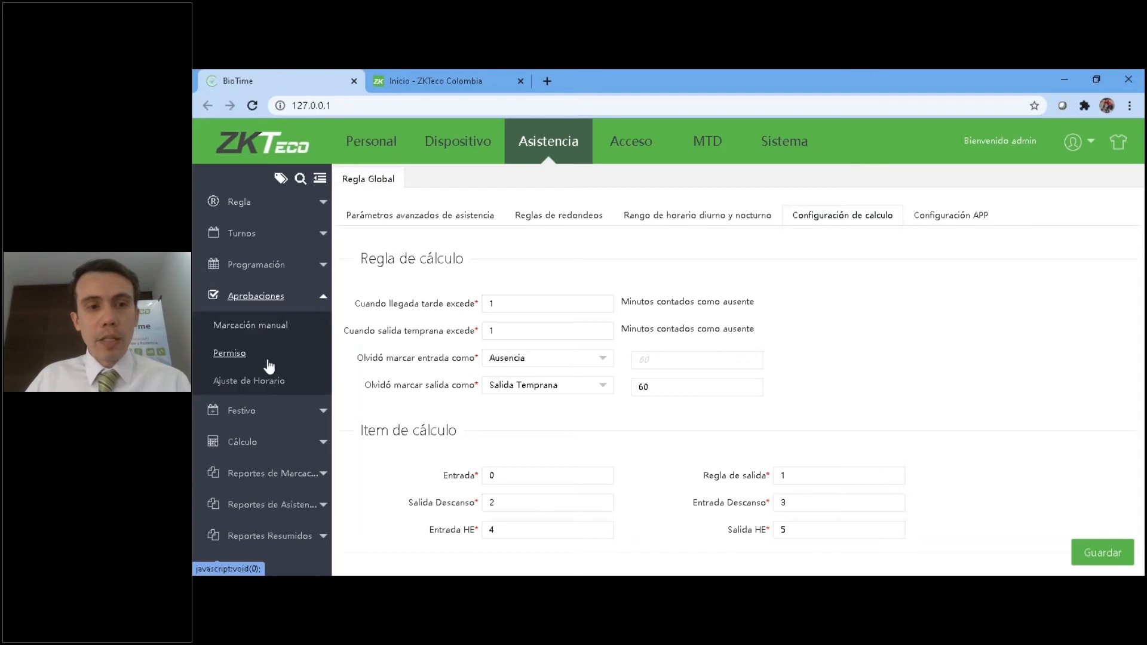
click(232, 354)
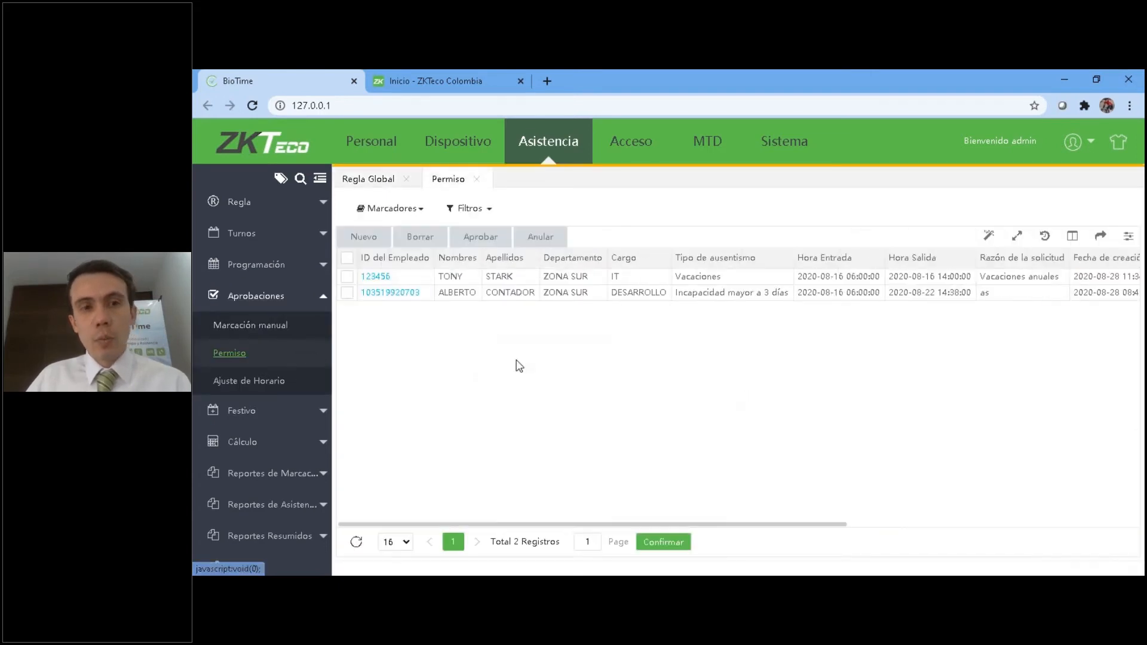
mouse_move(742, 526)
mouse_down()
mouse_move(1027, 525)
mouse_move(730, 533)
mouse_up()
Try to approve the "Incapacidad mayor a 3 días" leave with the state Aprobado and the comment "Aprobado".
click(347, 293)
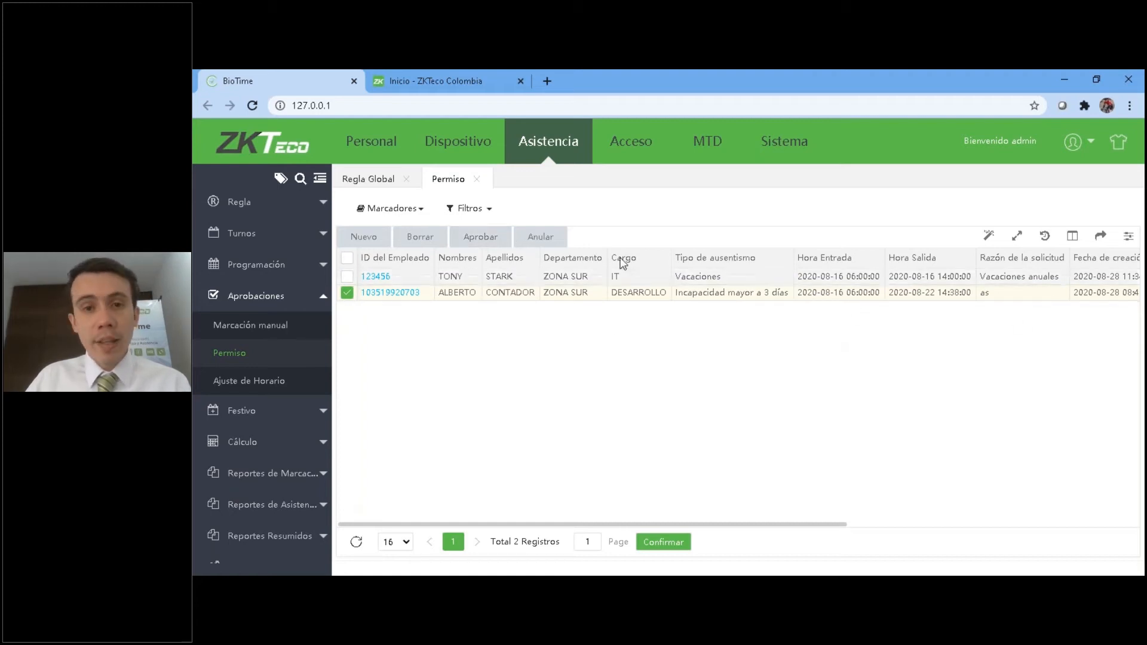
click(482, 239)
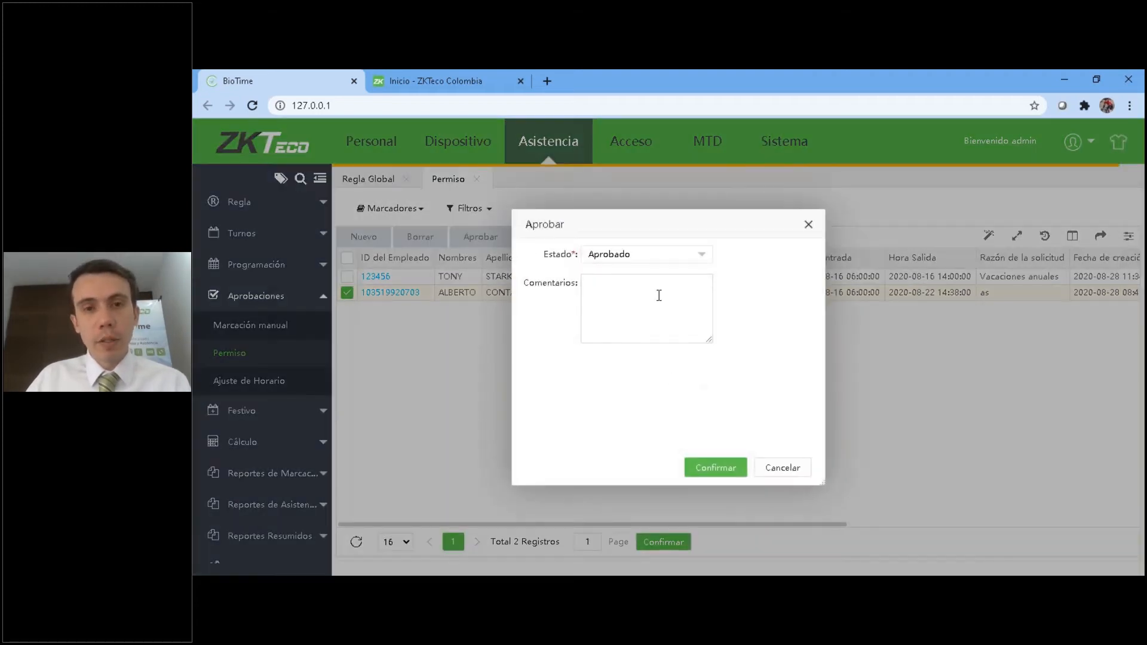
click(671, 260)
click(599, 313)
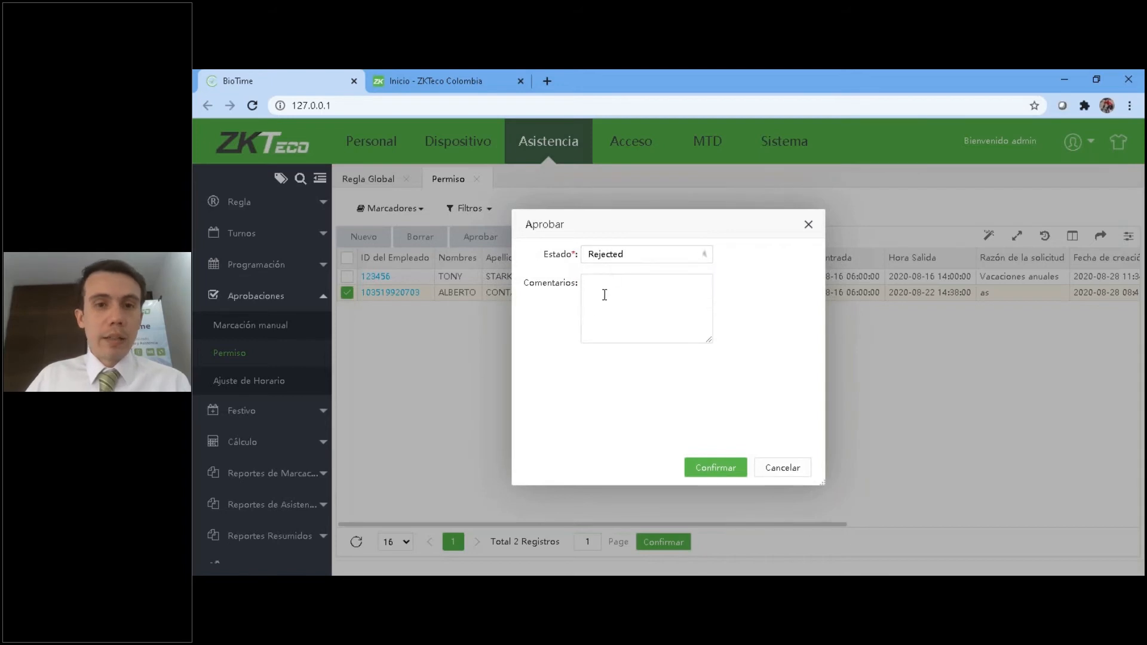
click(624, 261)
click(604, 279)
click(653, 333)
text(D)
text(probado)
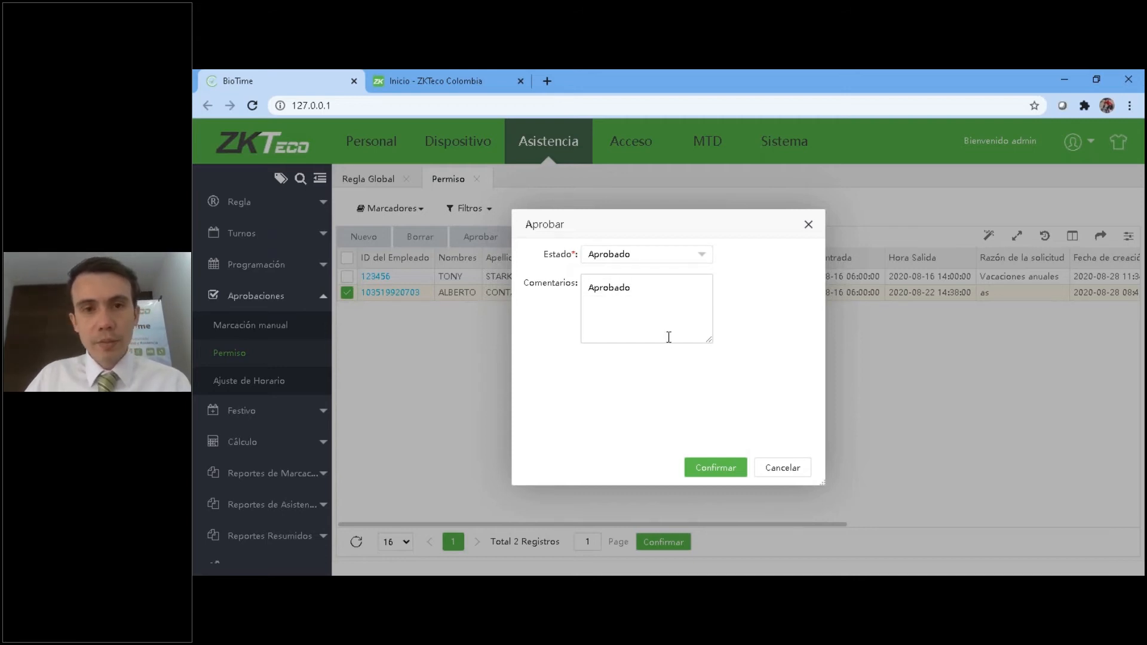
click(714, 466)
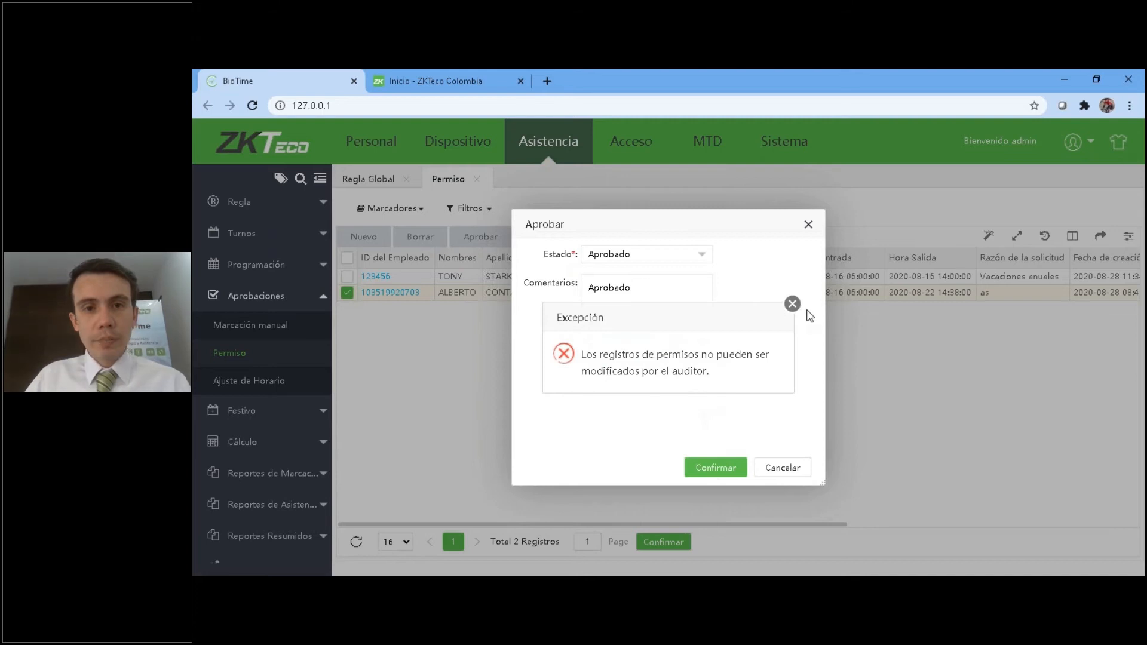
click(792, 304)
click(772, 471)
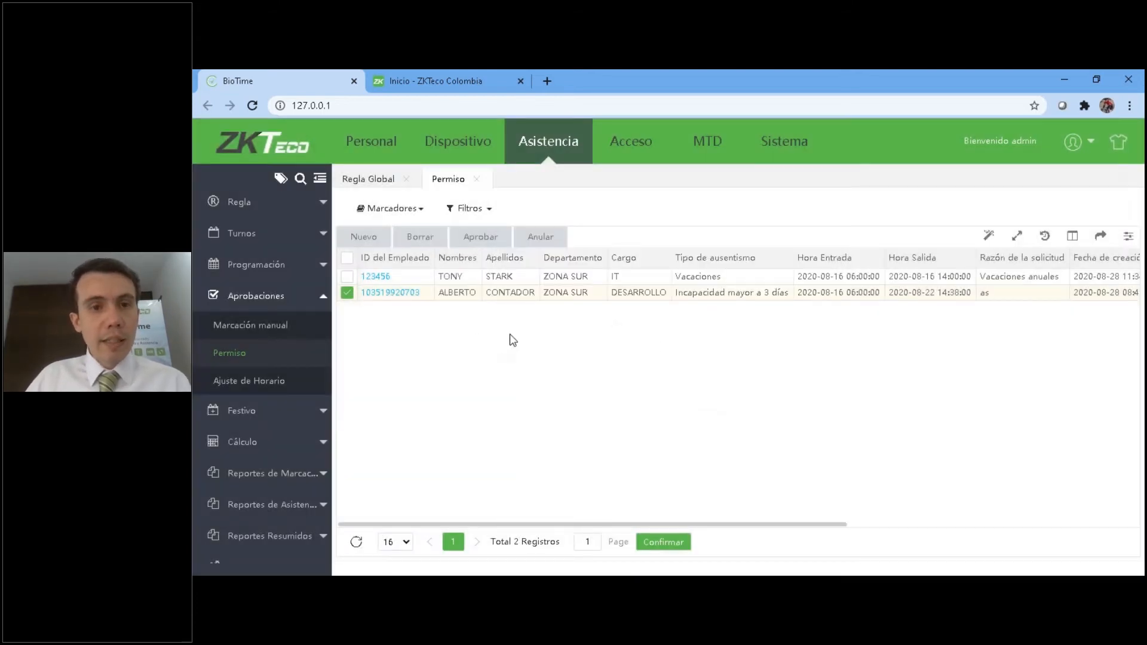
Check the approval status and approver of the leave records, and deselect the "Incapacidad mayor a 3 días" leave.
click(348, 293)
click(348, 293)
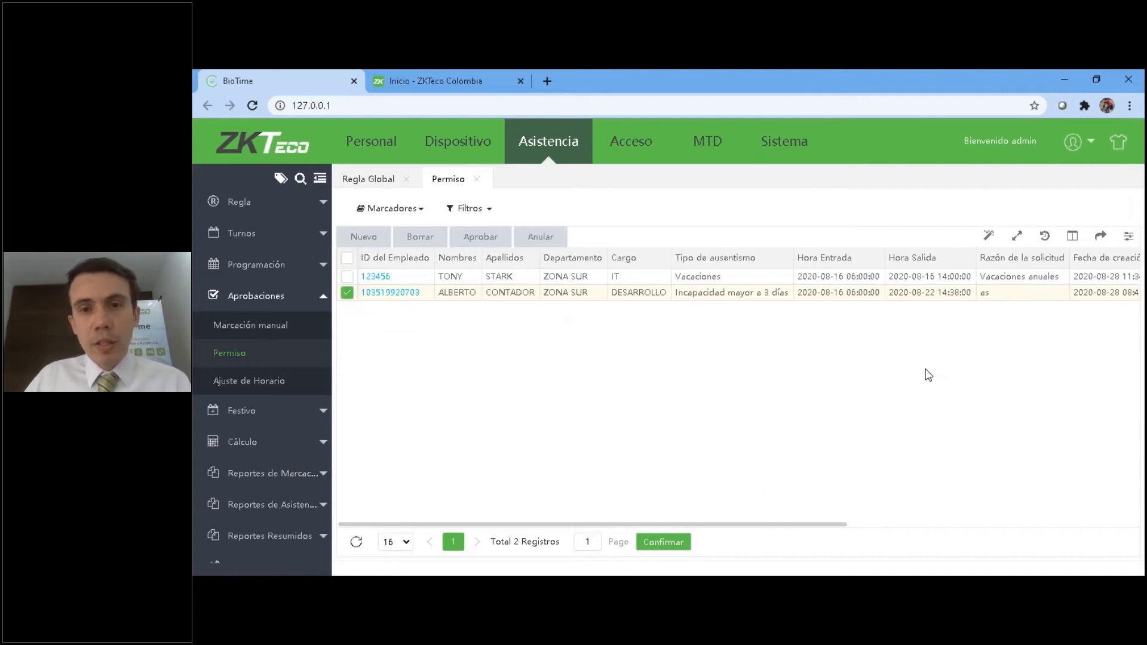
drag(719, 523, 1061, 407)
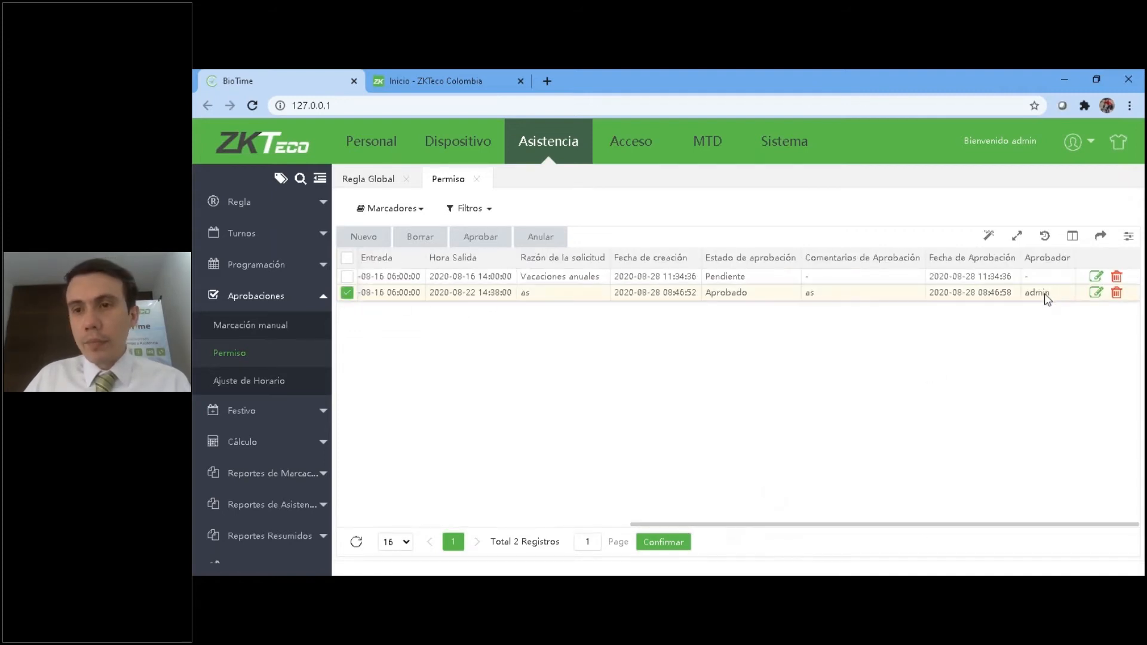
drag(834, 526, 530, 499)
click(348, 294)
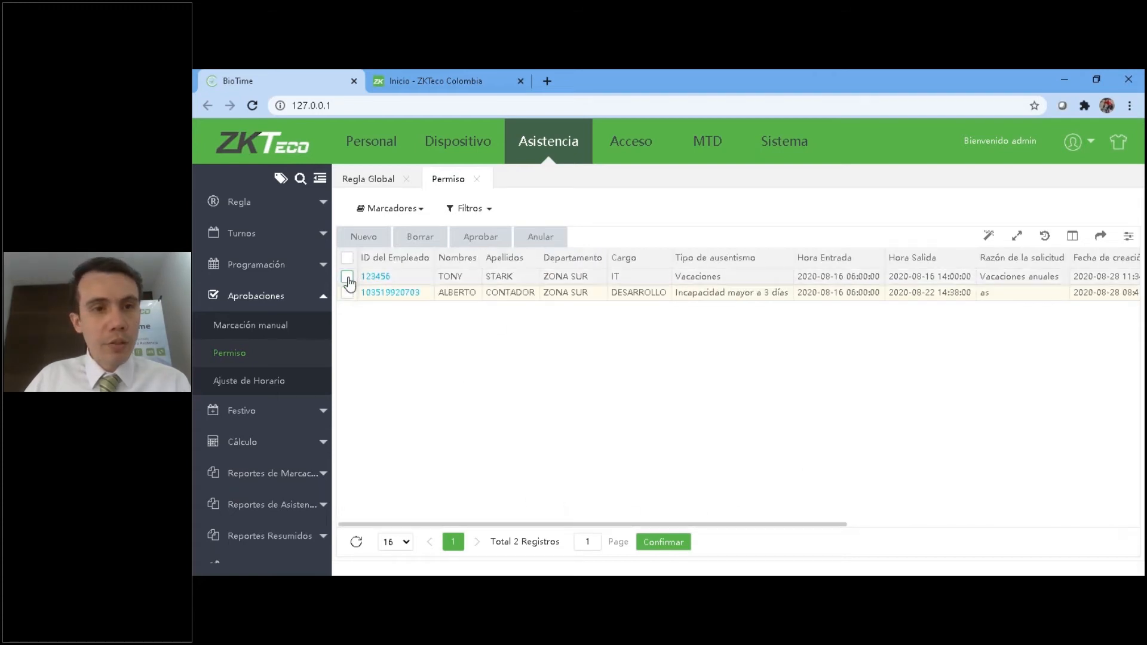
Approve the Vacaciones leave with the state Aprobado and the comment "Aprobado".
click(481, 236)
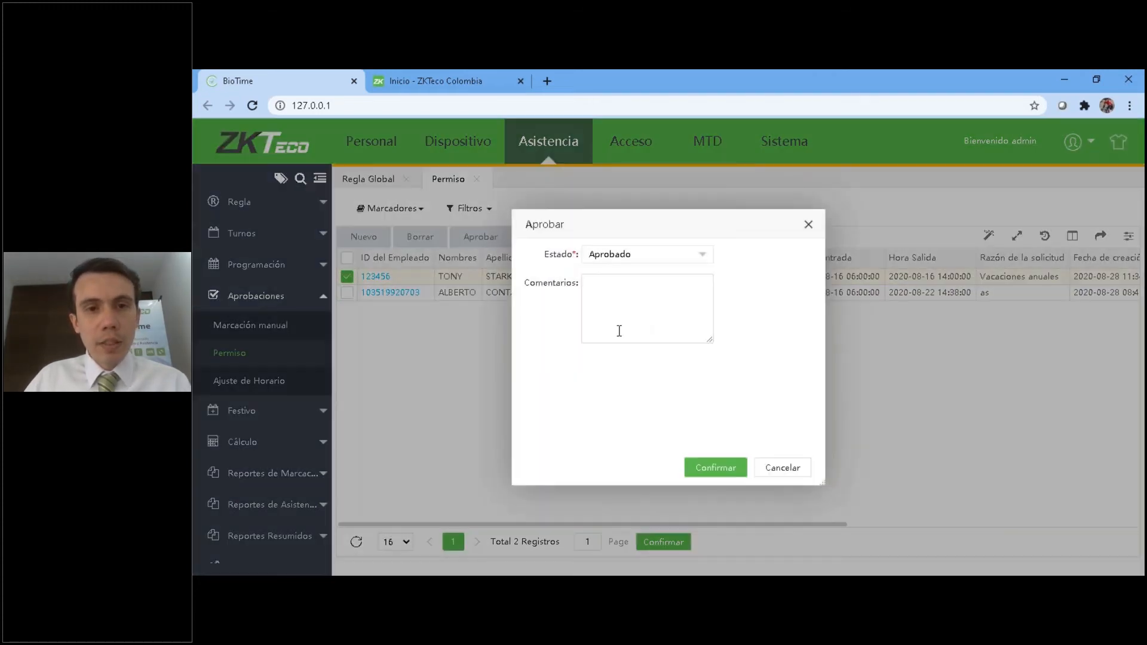
text(Apro)
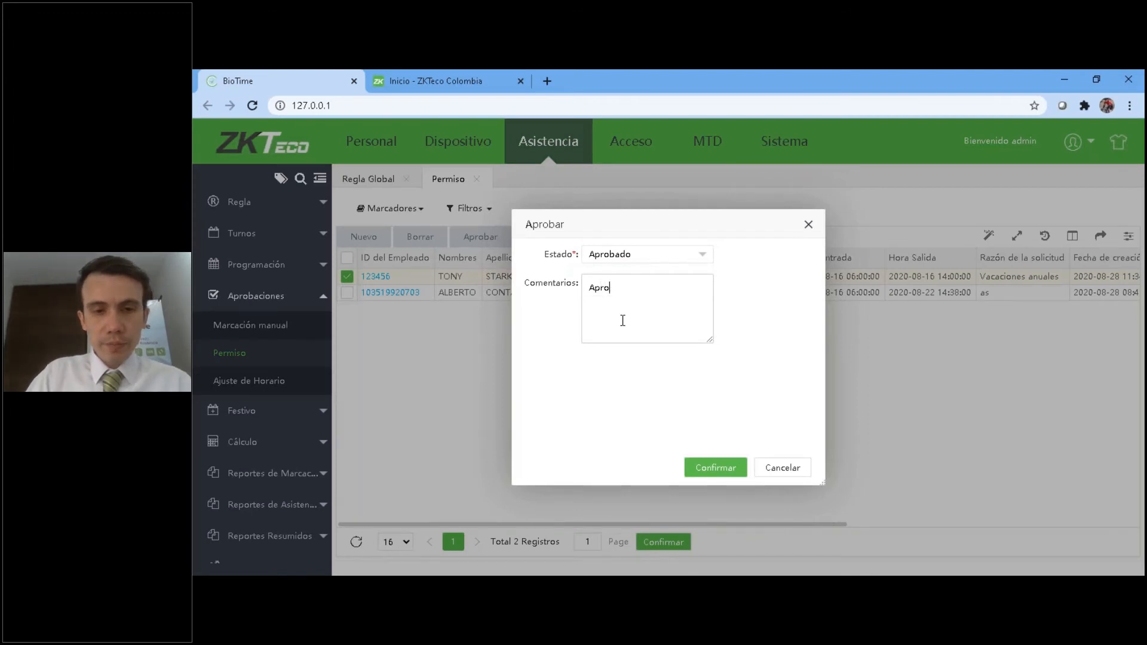
text(bado)
click(724, 471)
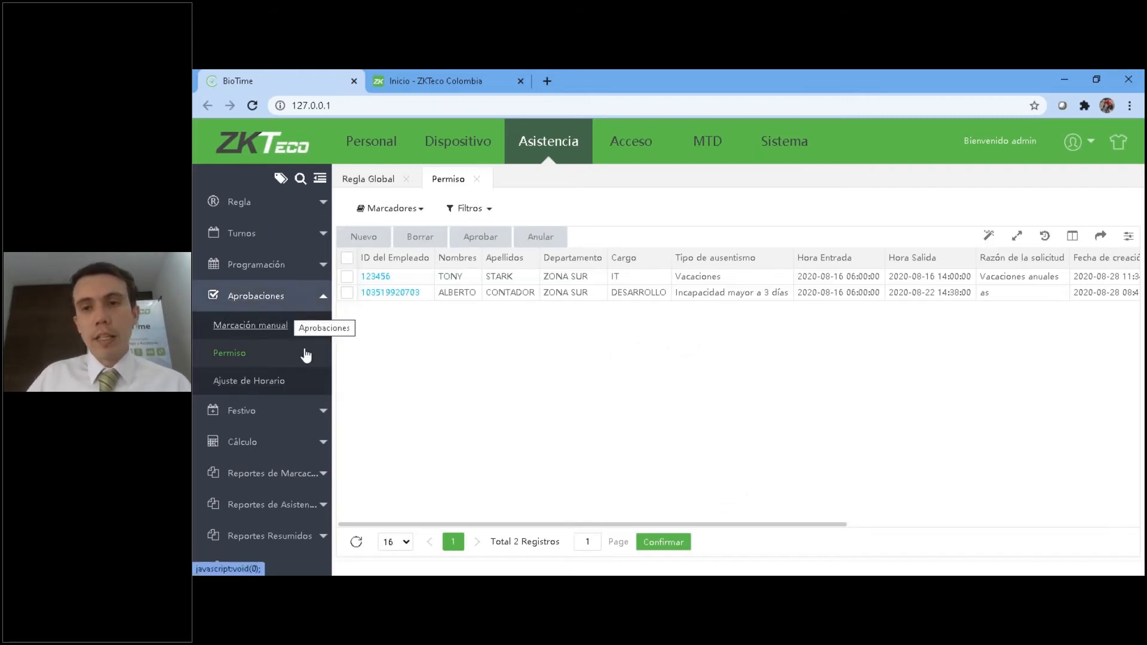
Open the Festivo holiday list in the Asistencia module.
click(285, 302)
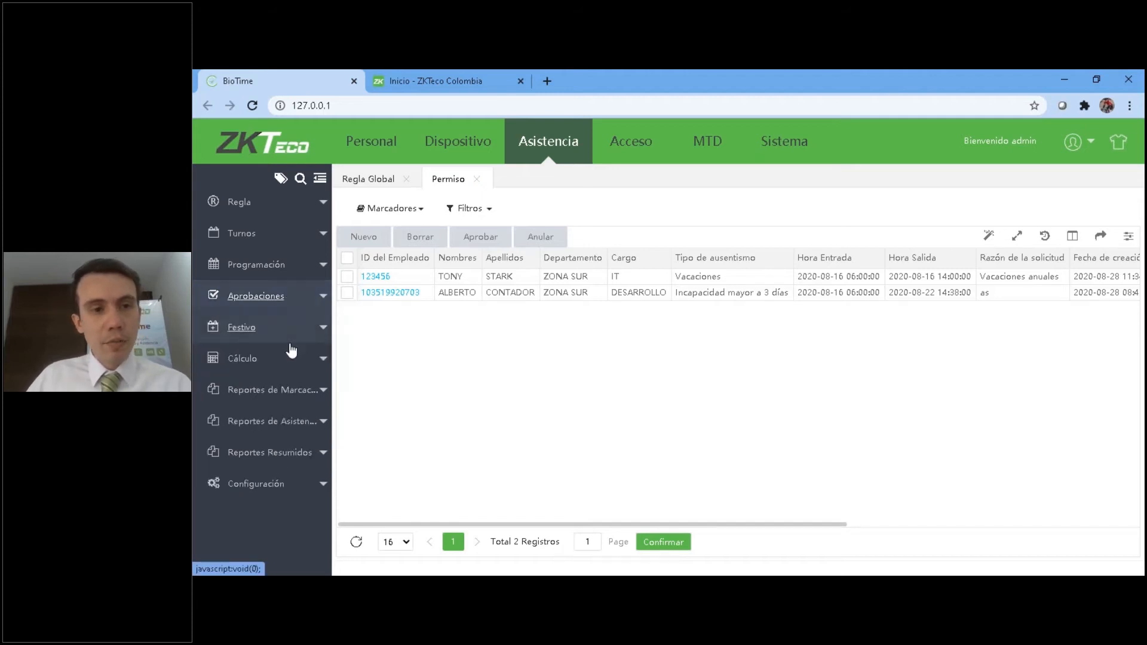
click(258, 329)
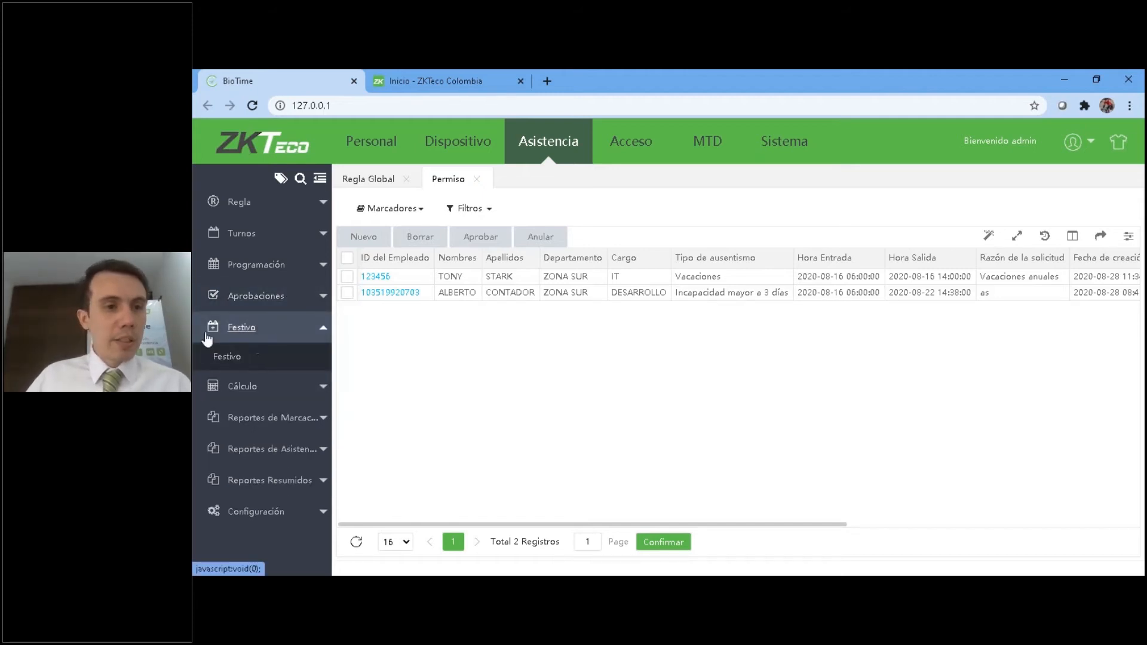
click(246, 360)
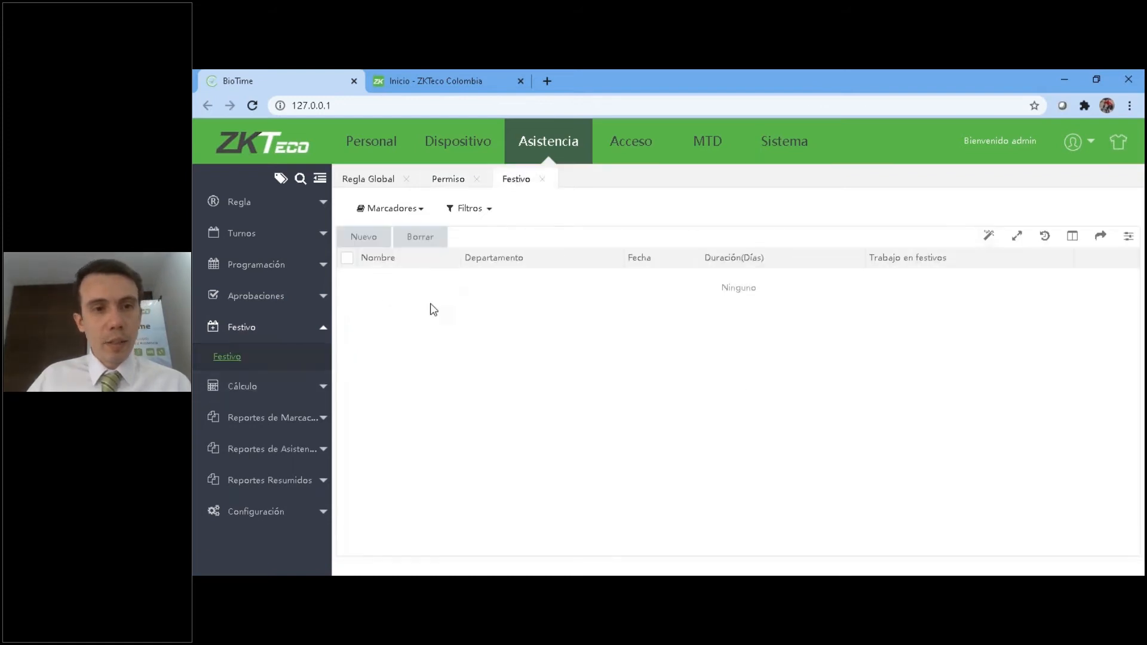
Start a new holiday record, show its department options, and name the holiday "7 Agosto".
click(363, 237)
click(562, 324)
click(771, 329)
click(684, 318)
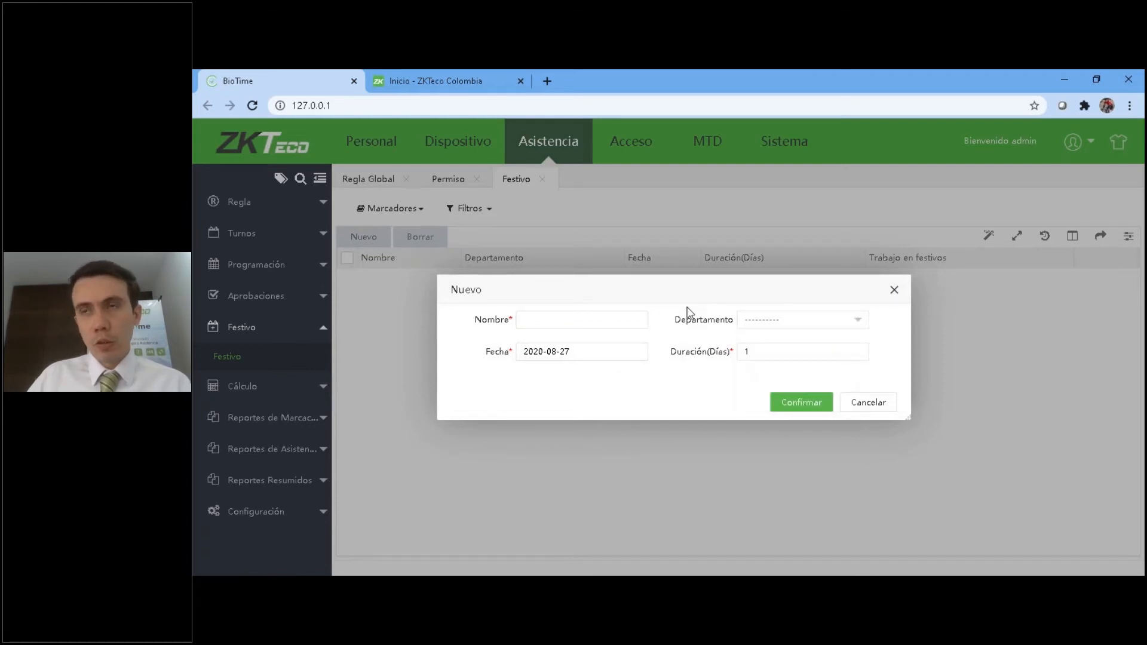
click(778, 327)
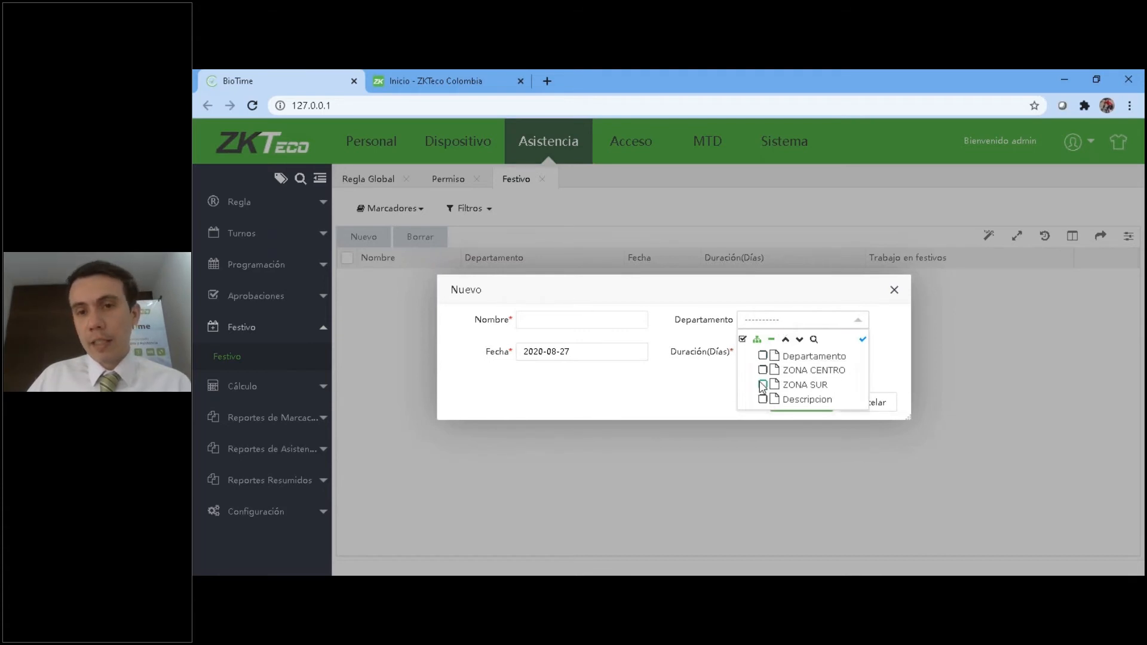
click(646, 318)
click(753, 325)
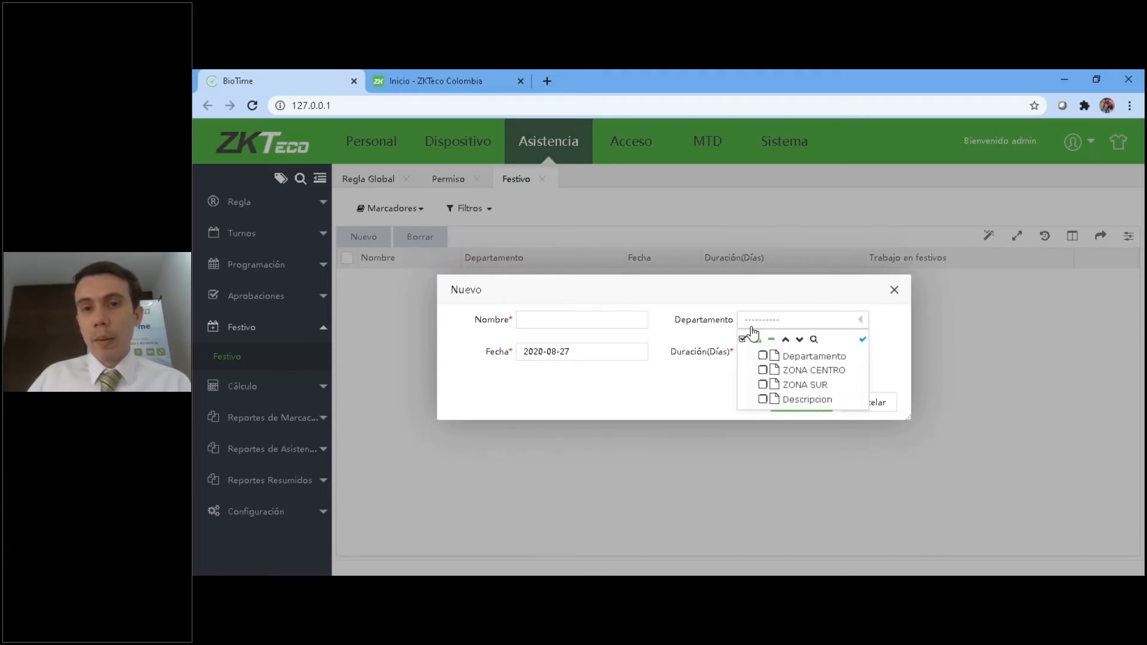
click(753, 324)
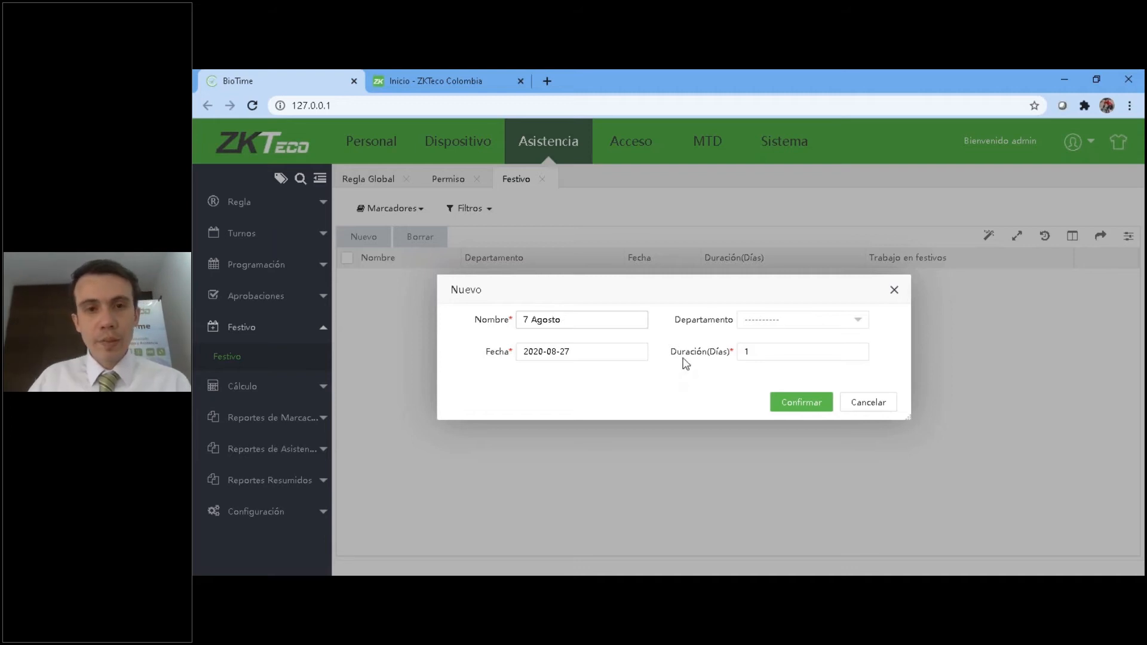
Set the holiday's date to 2020-08-07 and save the record.
click(755, 325)
click(594, 351)
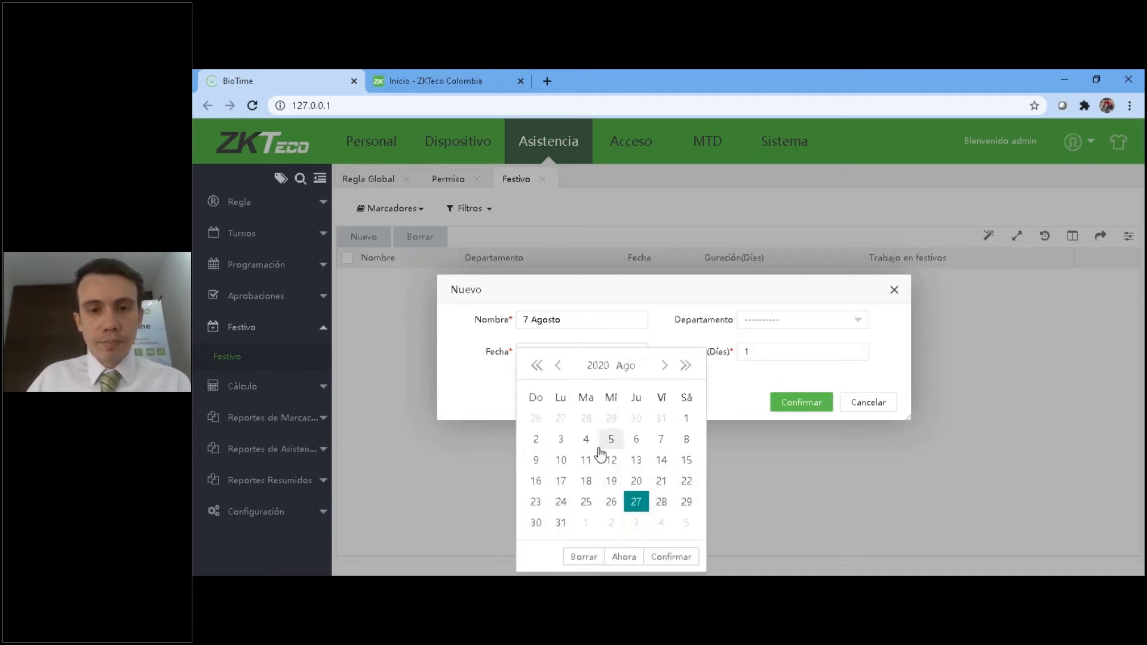
click(660, 439)
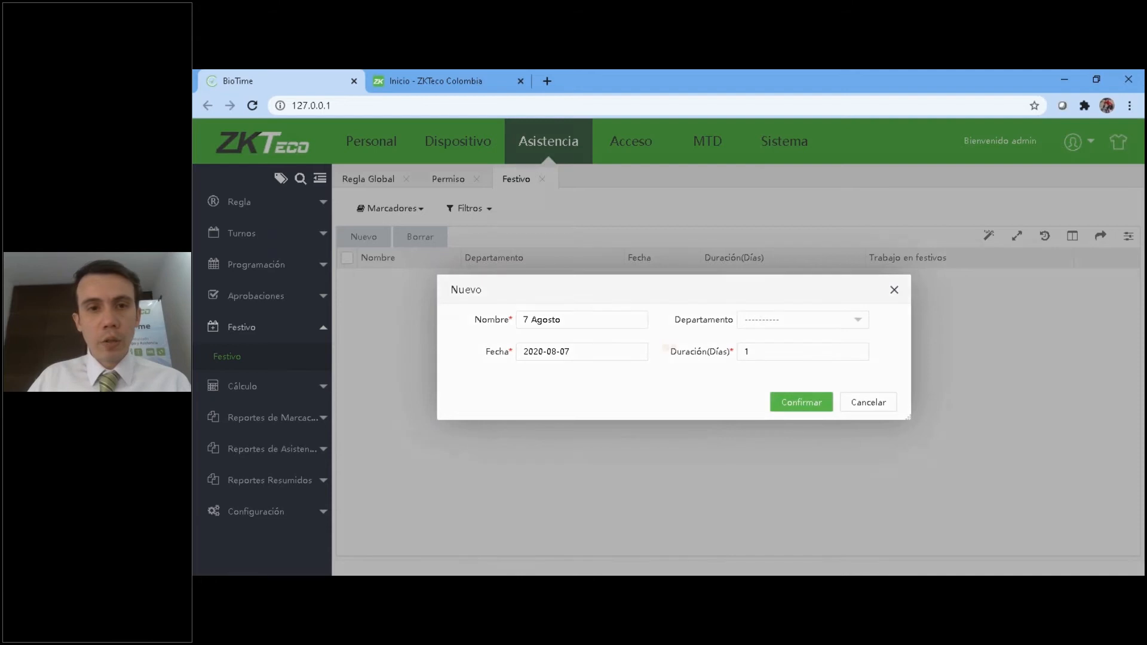
click(800, 402)
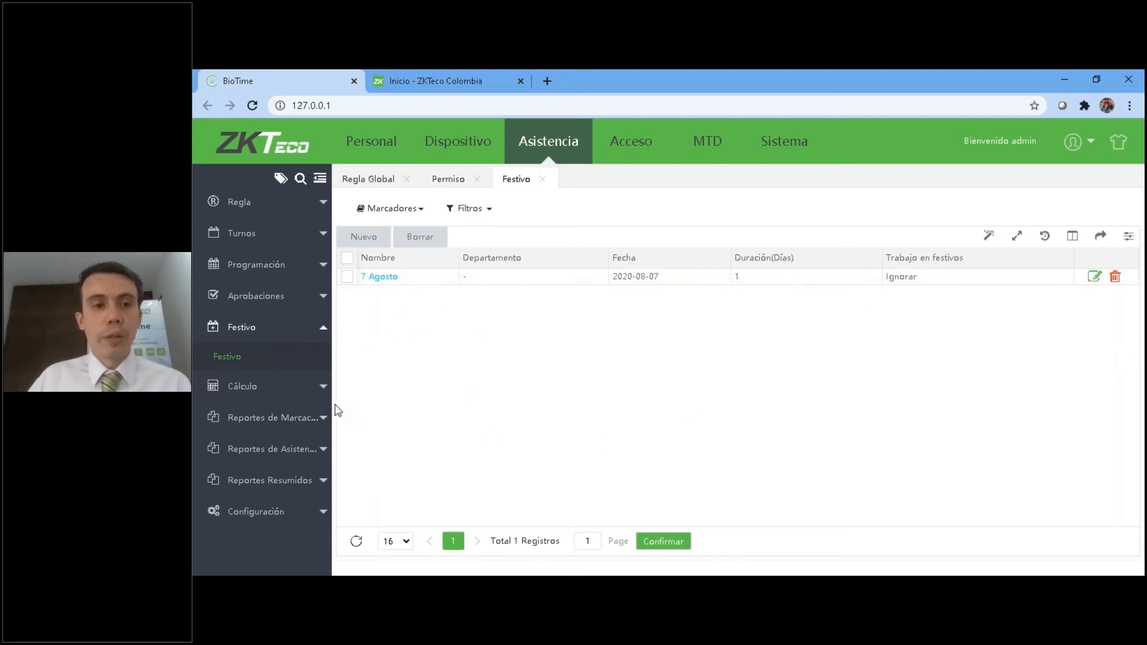
Open Calcular nómina under Cálculo and expand the Department, Company, Employee Type and Cost Centers groups.
click(250, 385)
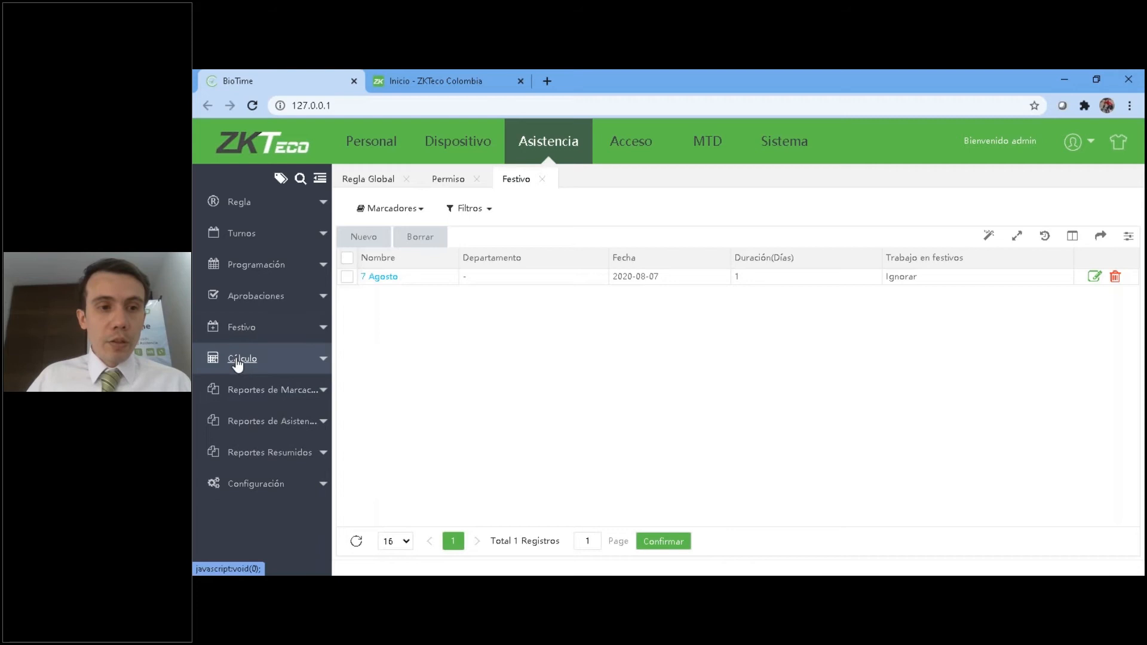
click(236, 364)
click(274, 422)
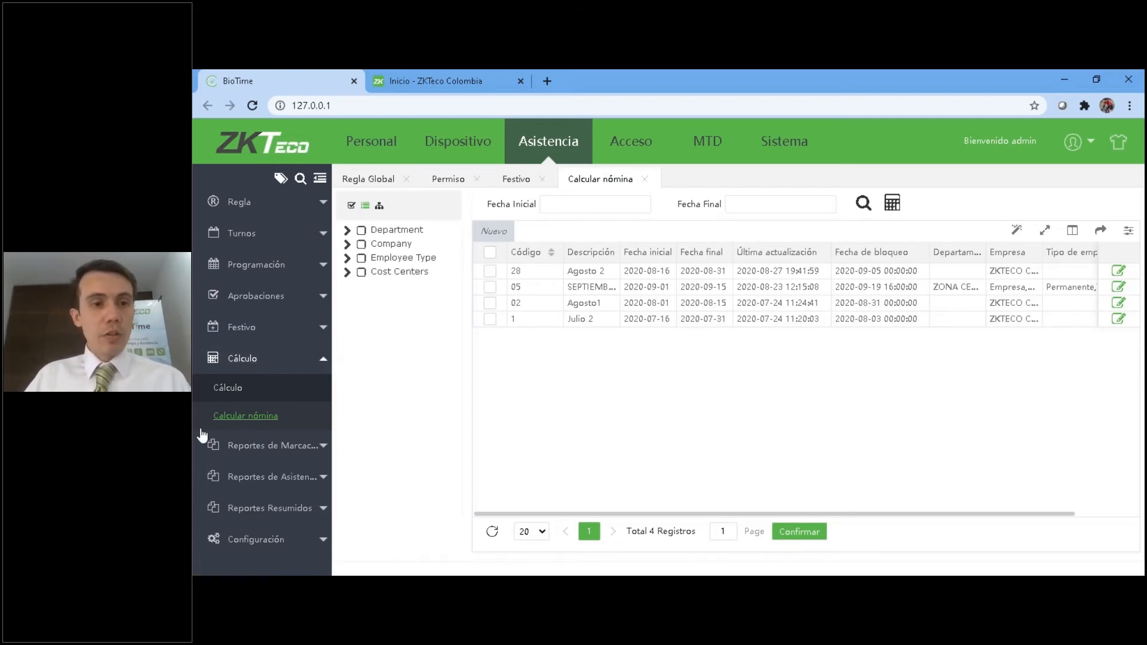
click(347, 230)
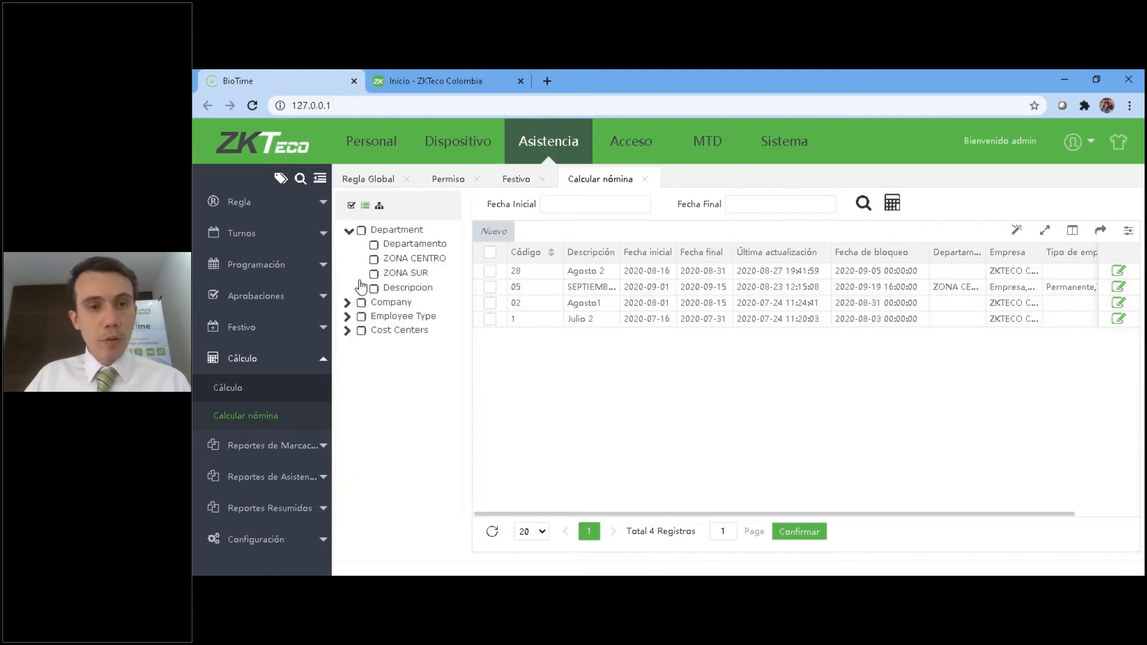
click(348, 303)
click(348, 361)
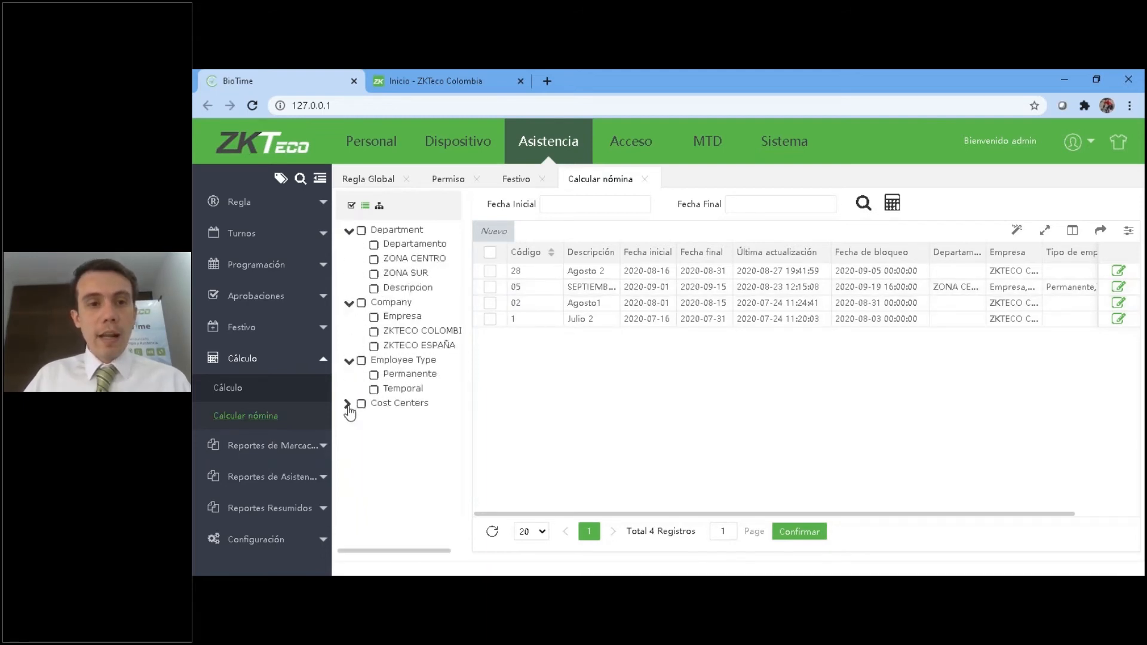
click(347, 405)
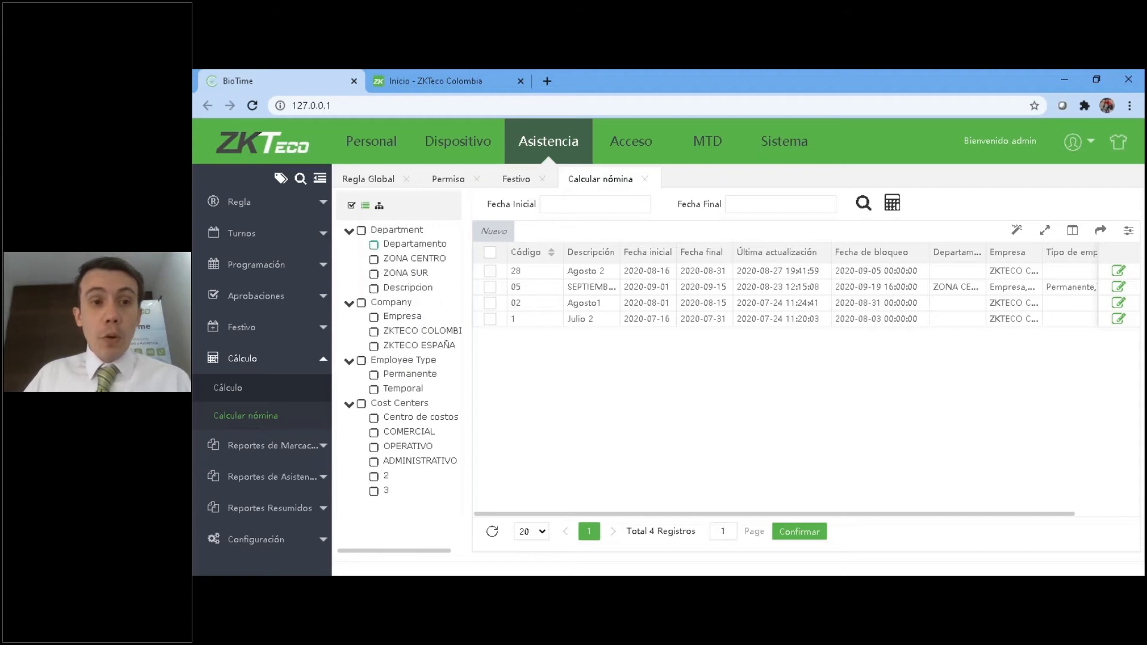
Filter the payroll periods by the ZKTECO Colombia company, with no department selected.
click(375, 260)
click(375, 260)
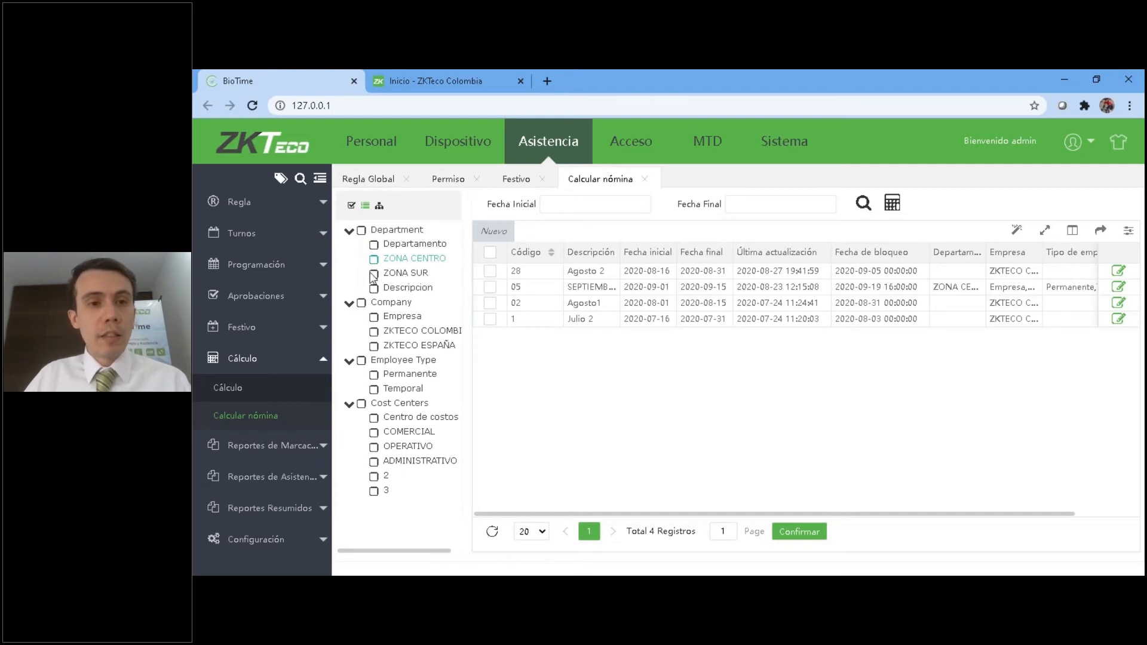
click(374, 317)
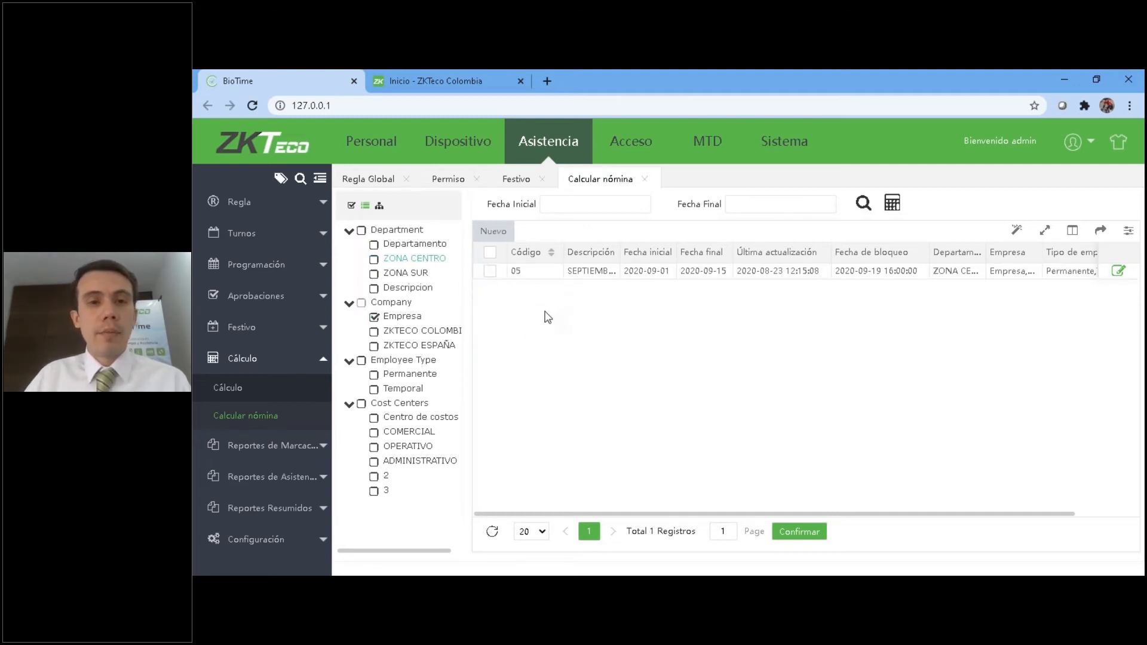
click(374, 332)
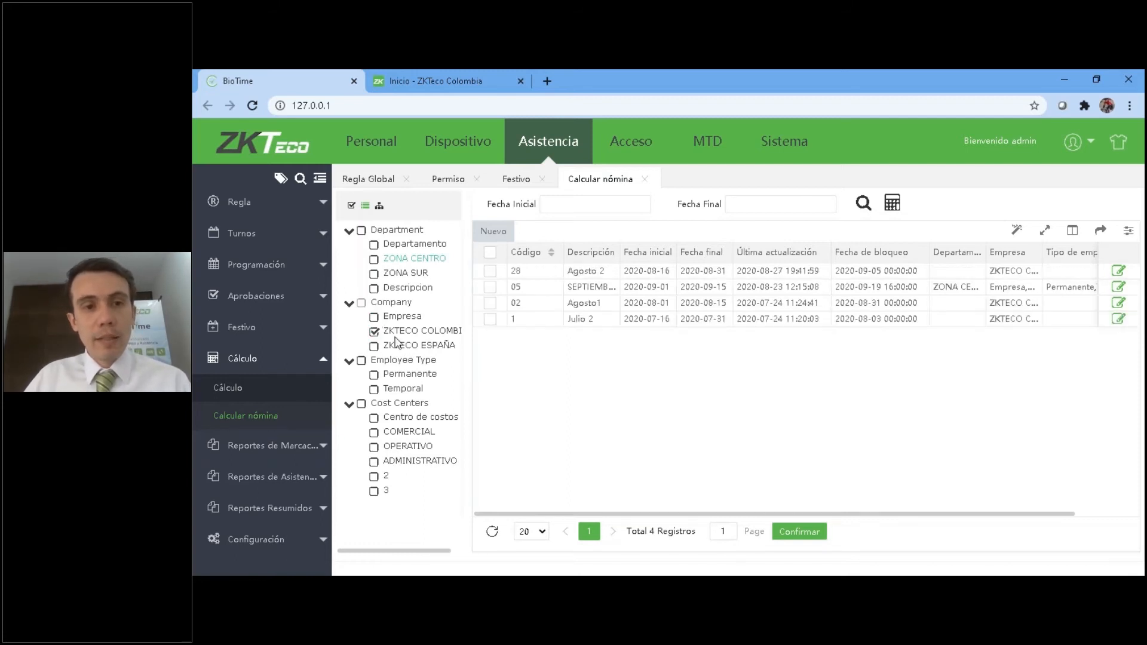
click(362, 231)
click(375, 246)
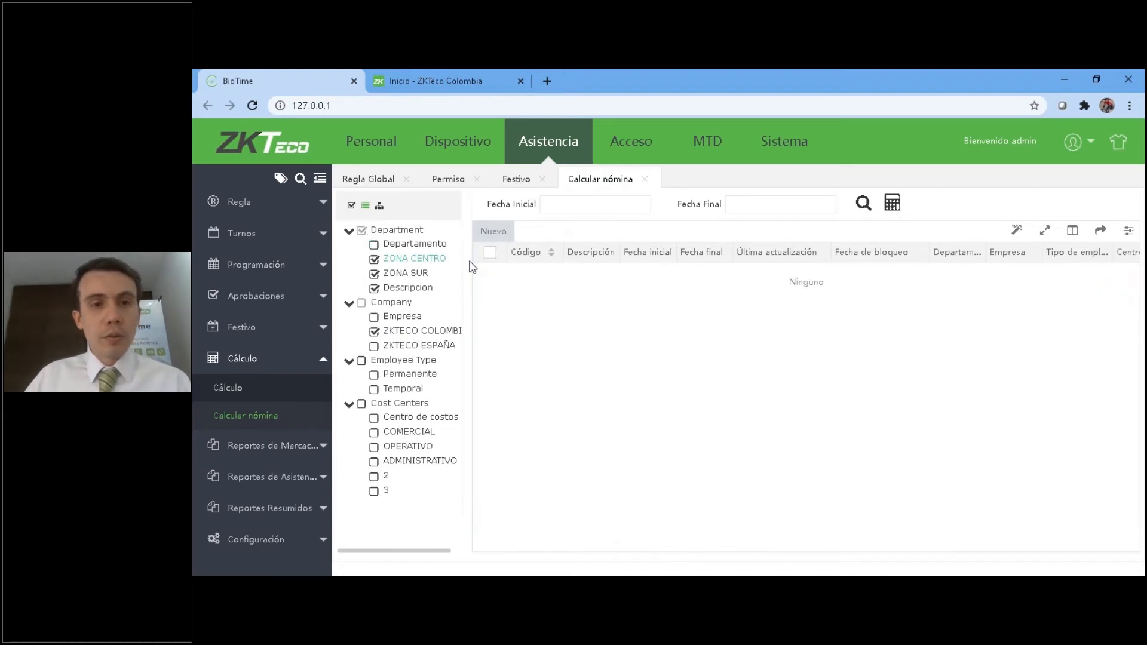
click(349, 231)
click(361, 230)
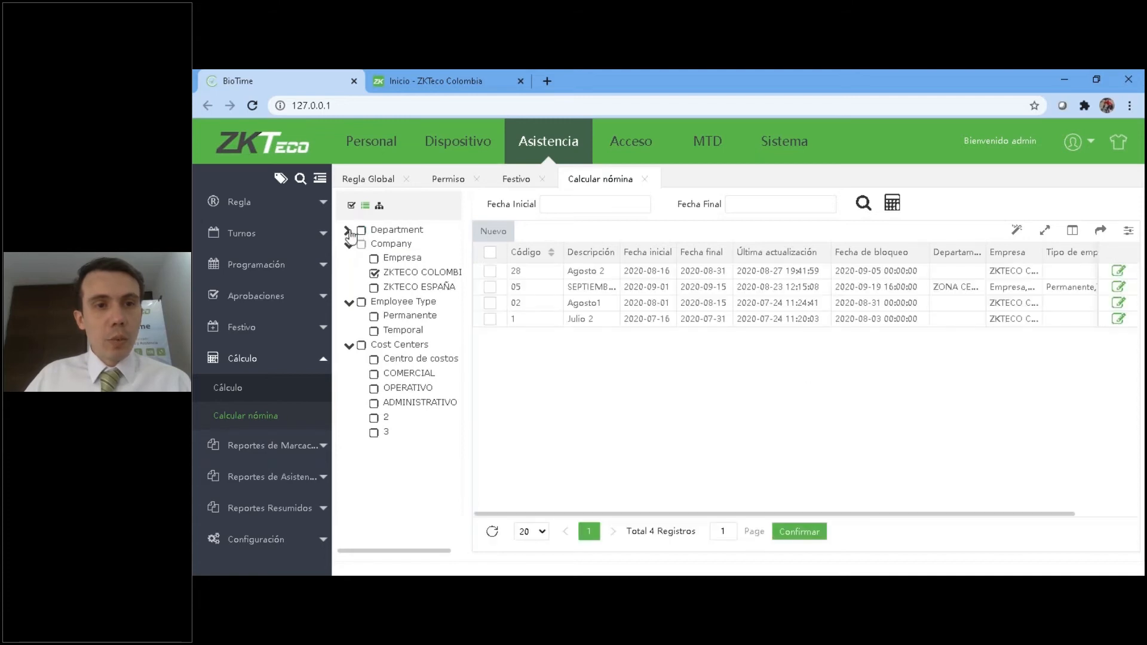
click(349, 232)
Select the departments ZONA CENTRO, ZONA SUR and Descripcion for the payroll calculation.
click(374, 259)
click(374, 274)
click(374, 289)
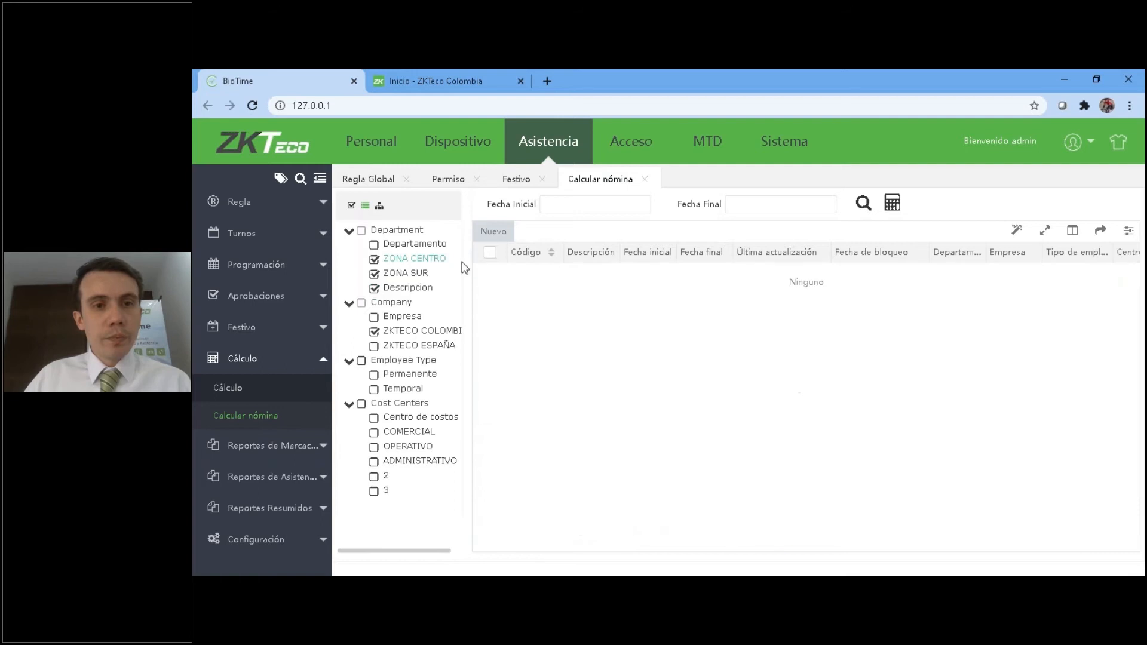
Start a new payroll period with the code 012312 and the description "Agosto 16-31".
click(492, 232)
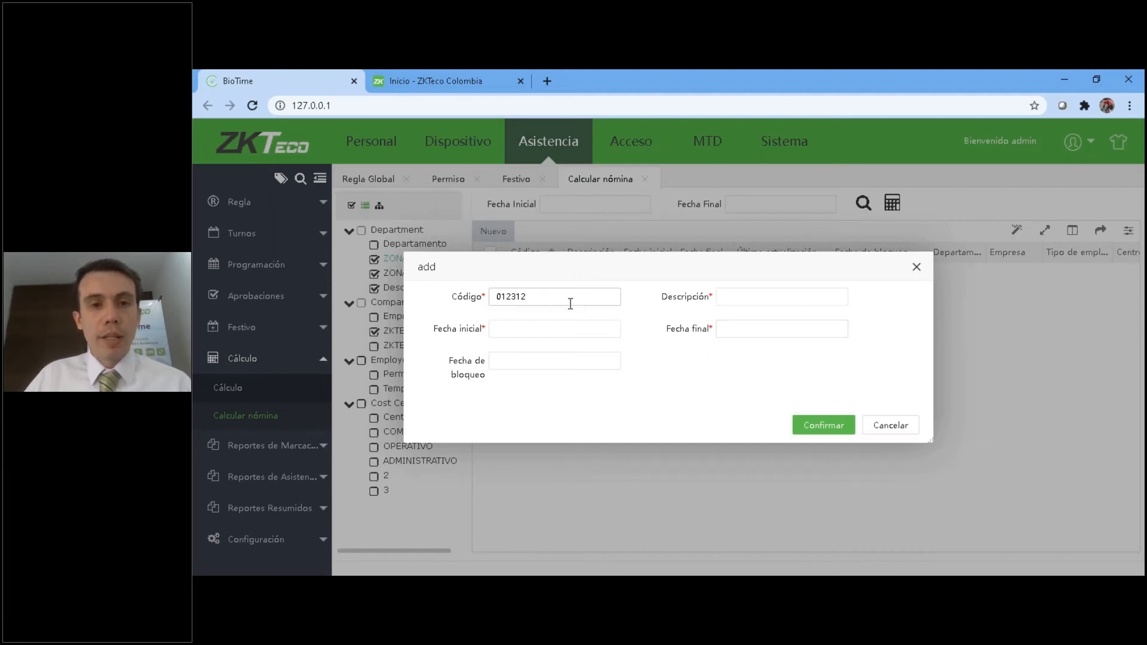
click(736, 298)
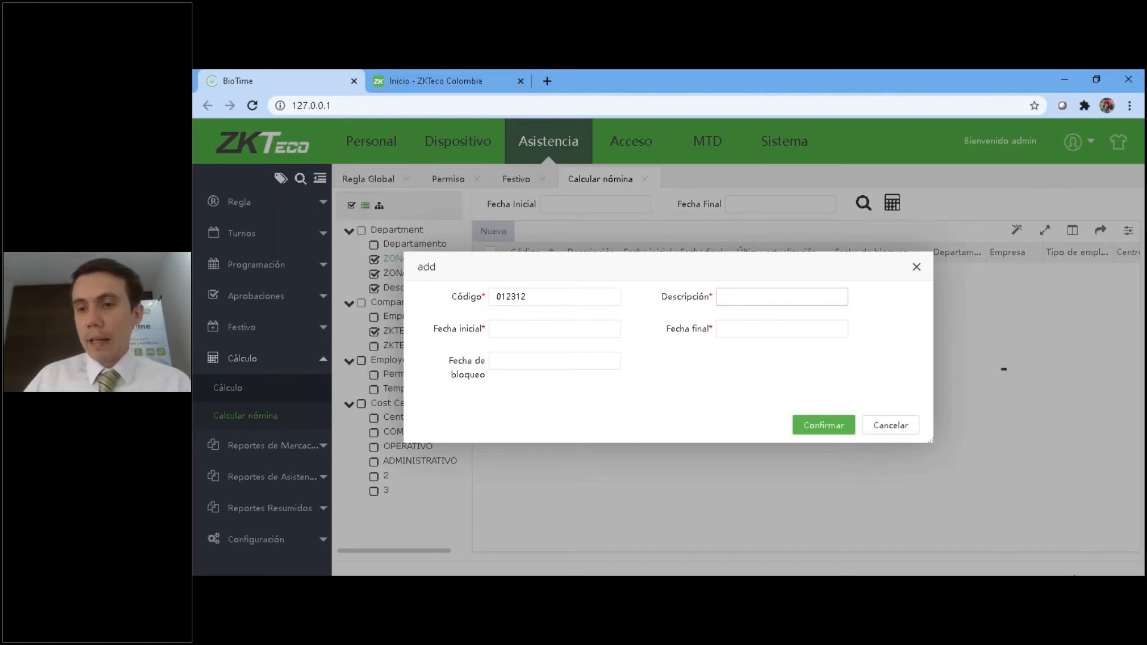
click(1099, 589)
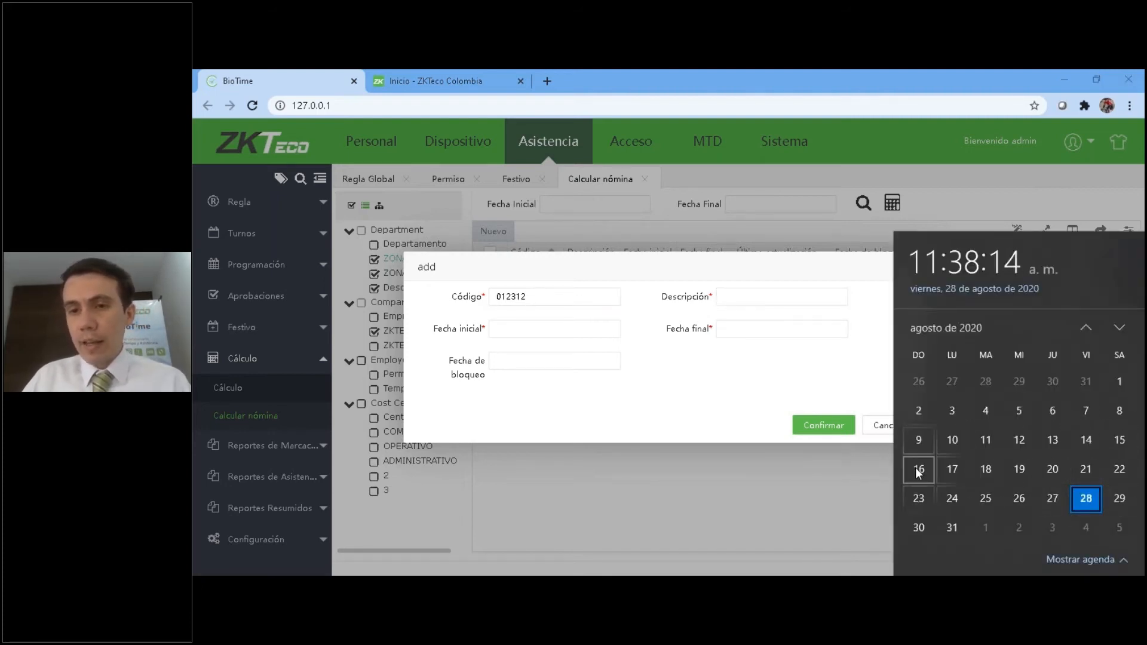
click(756, 293)
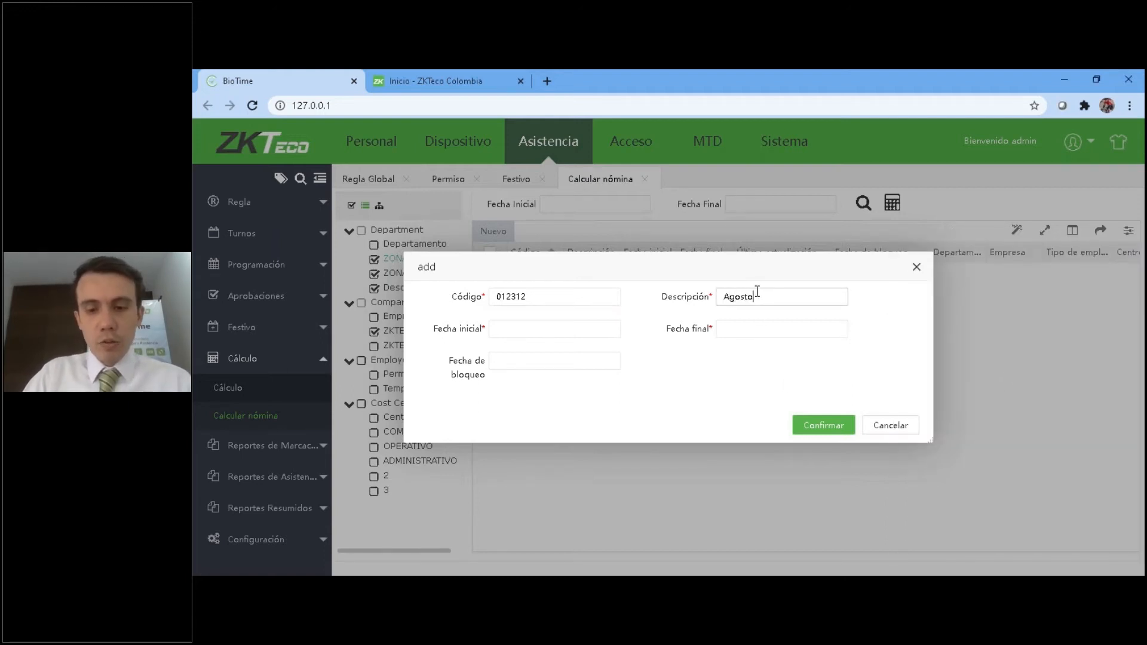
key(BackSpace)
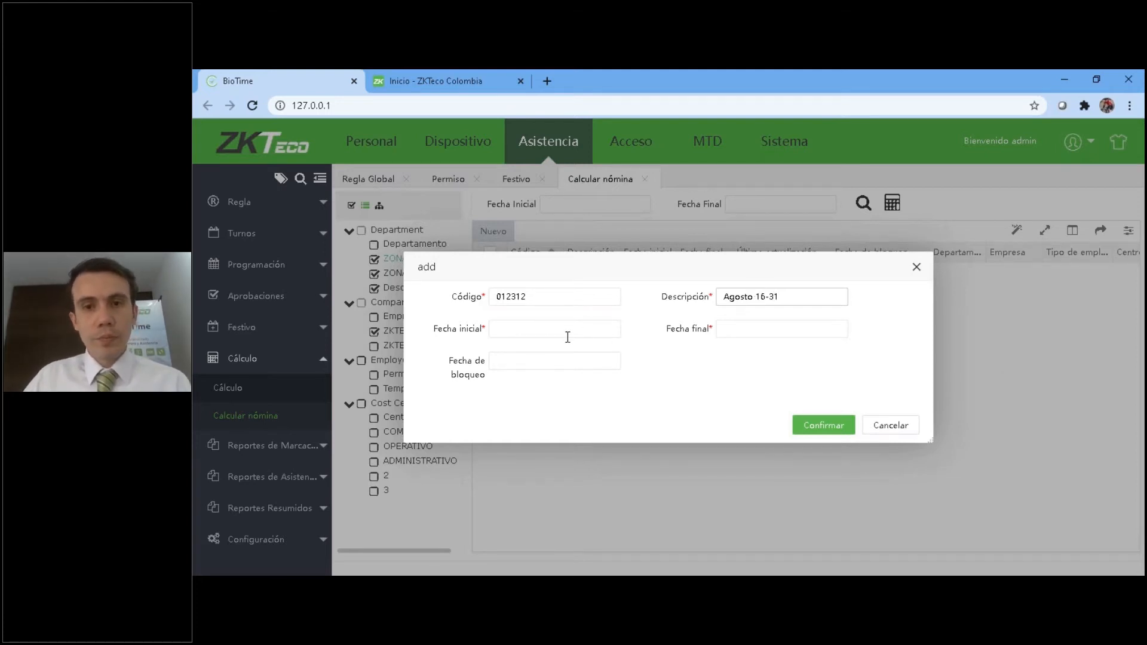
Set the payroll period's start date to 2020-08-16 and its end date to 2020-08-31.
click(523, 330)
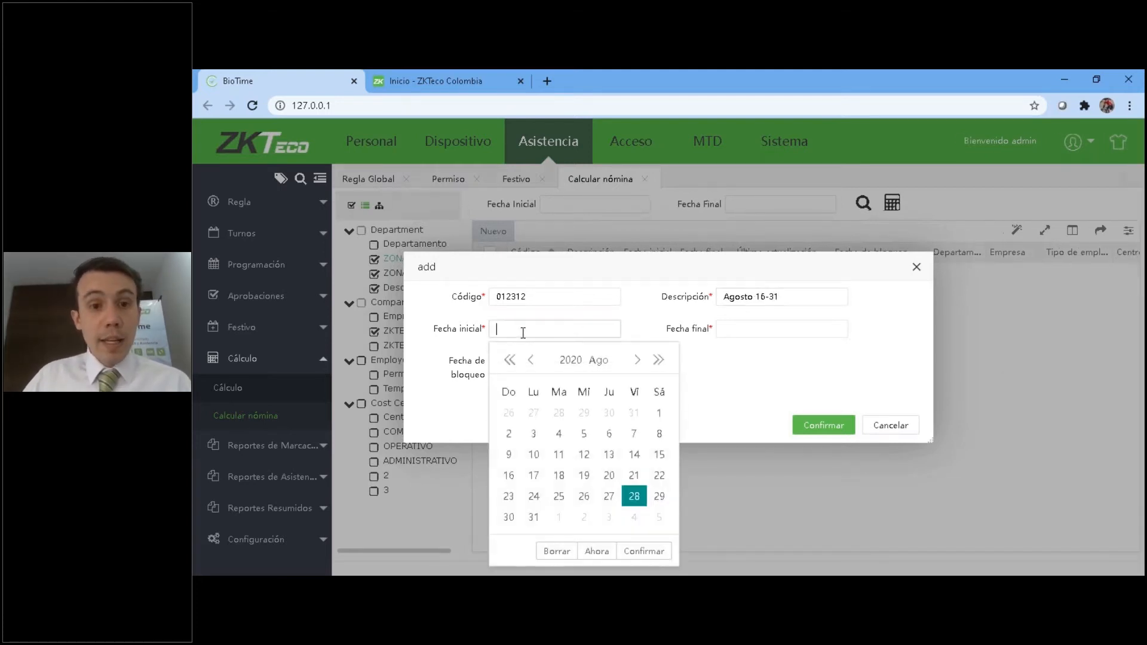
click(504, 476)
click(750, 329)
click(760, 517)
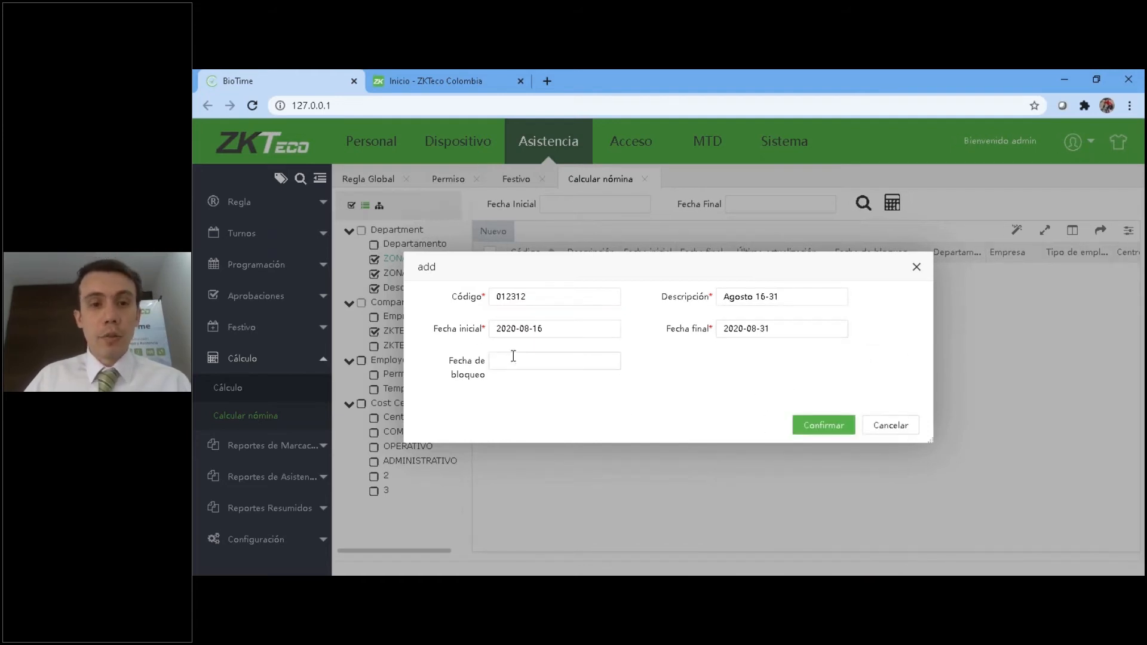
click(606, 362)
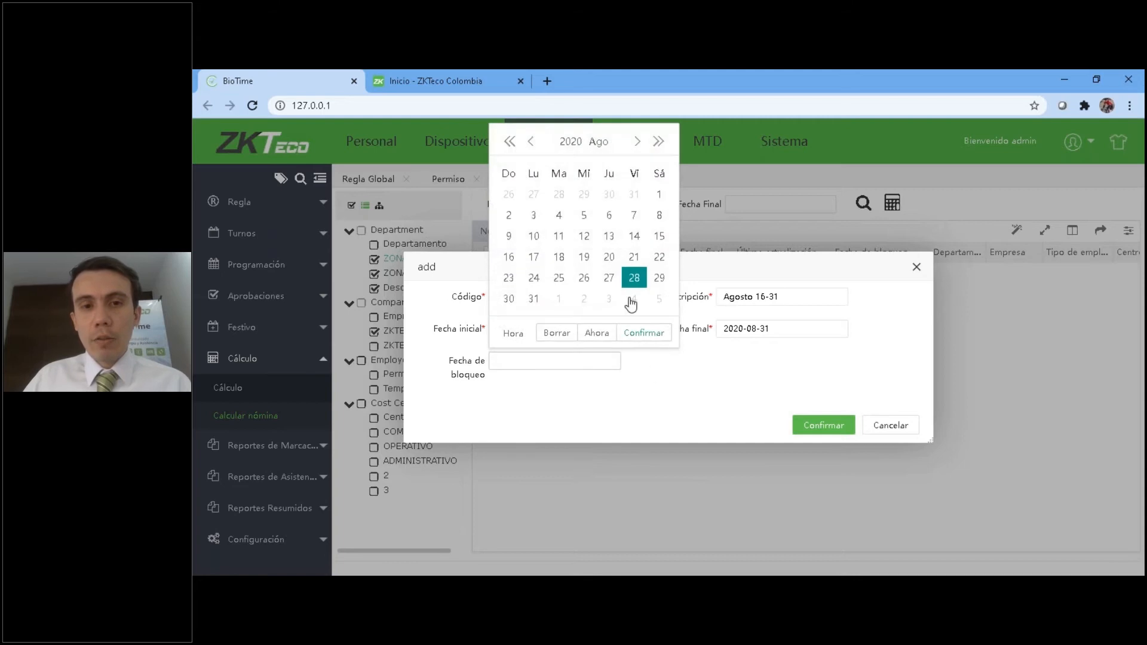
click(661, 301)
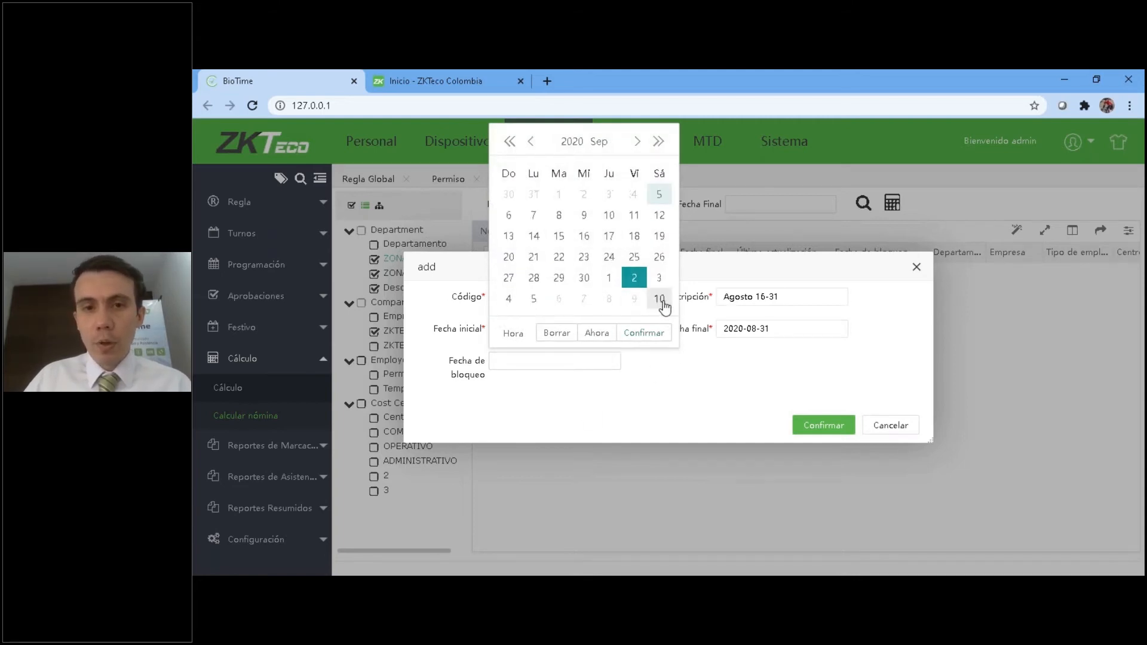
click(512, 334)
scroll(525, 238, down, 5)
scroll(527, 241, up, 2)
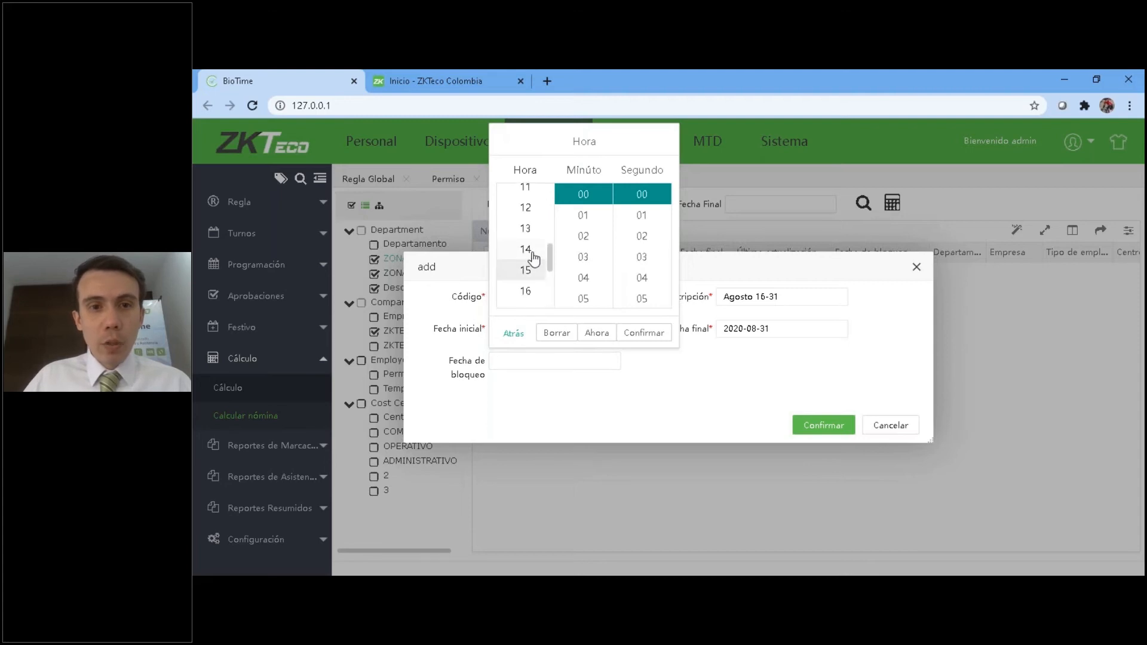
click(525, 250)
click(645, 333)
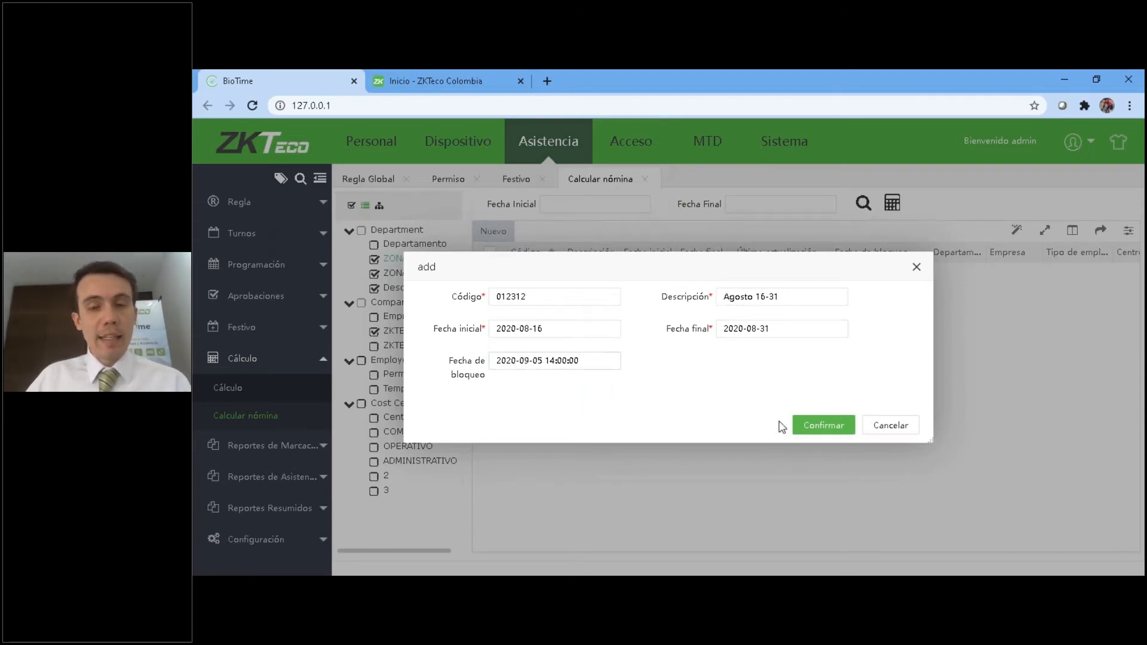
Save the new payroll period and reload the full list of periods in Calcular nómina.
click(823, 425)
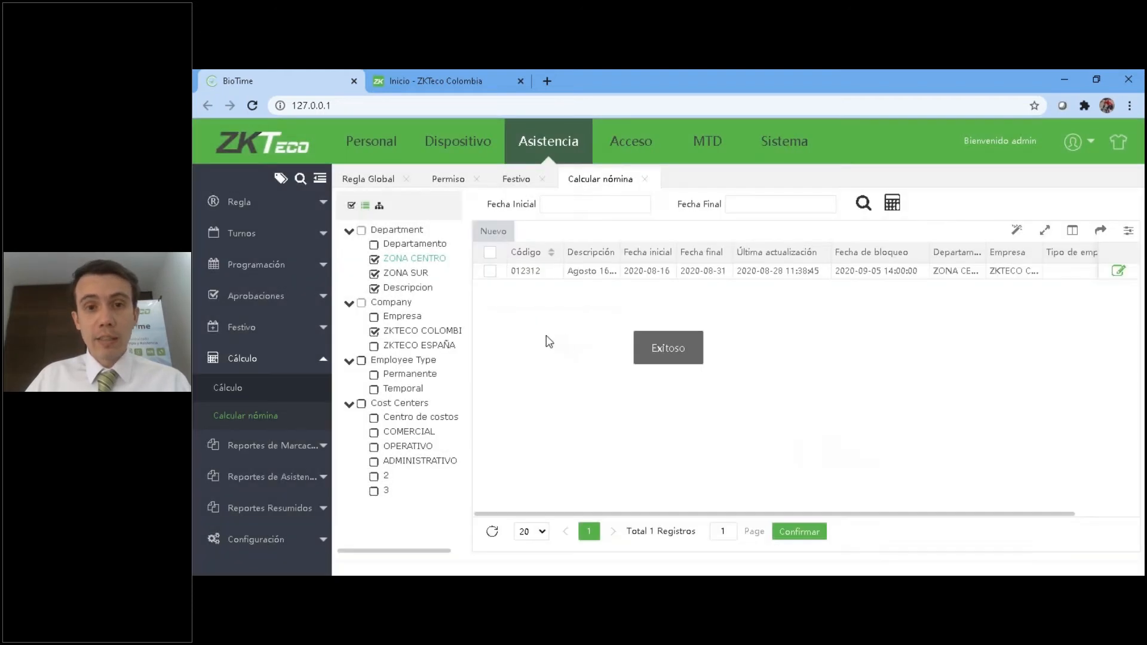
click(644, 179)
click(237, 418)
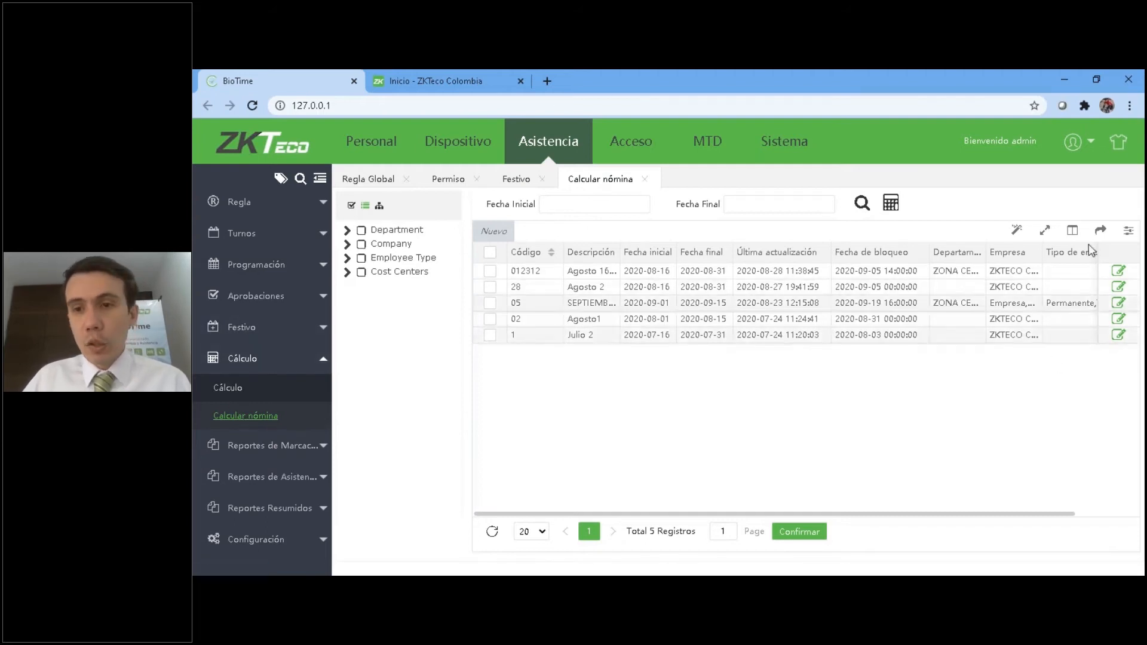
Run the payroll calculation for the period Agosto 2 with code 28.
click(490, 290)
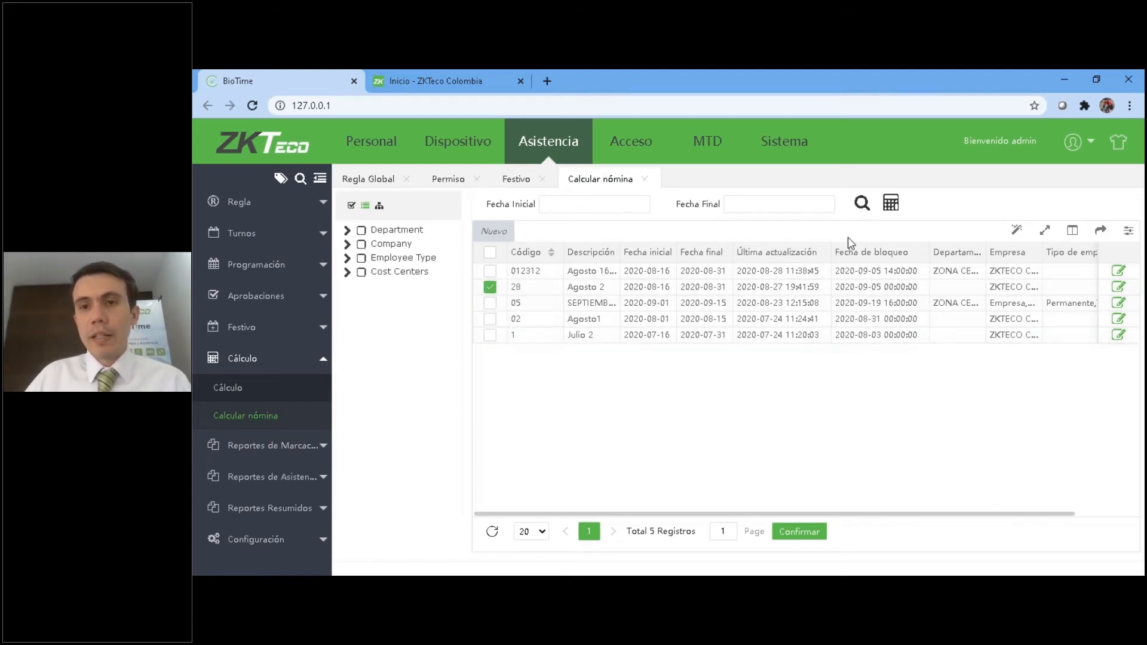
click(892, 204)
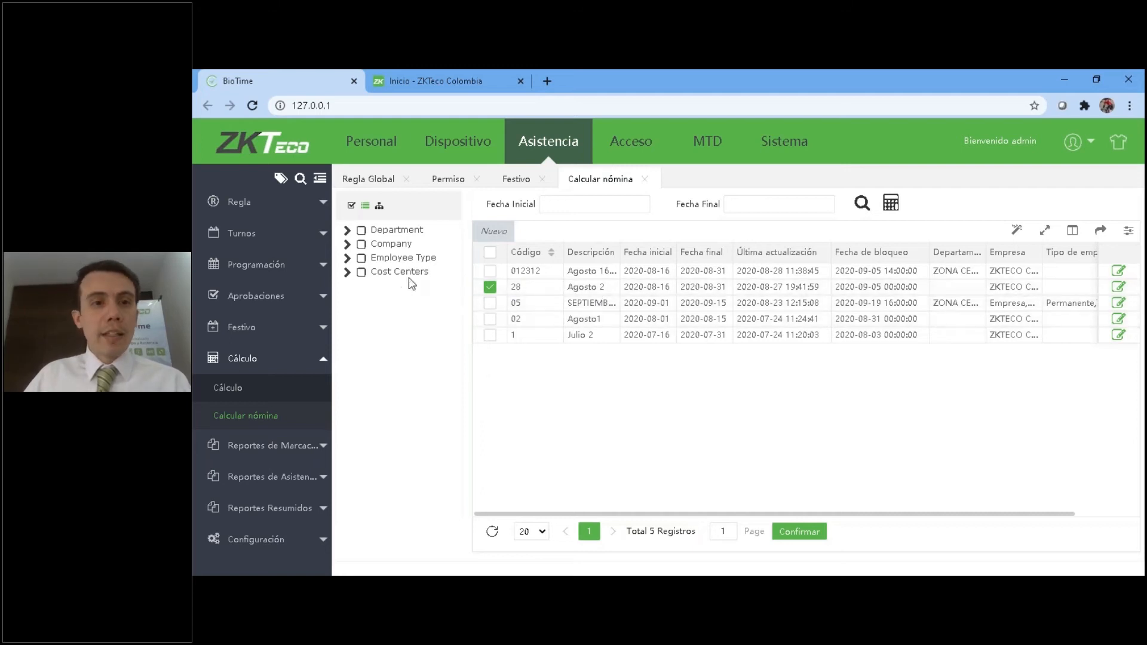
Expand the Department, Company, Employee Type and Cost Centers filter groups to see their options.
click(350, 232)
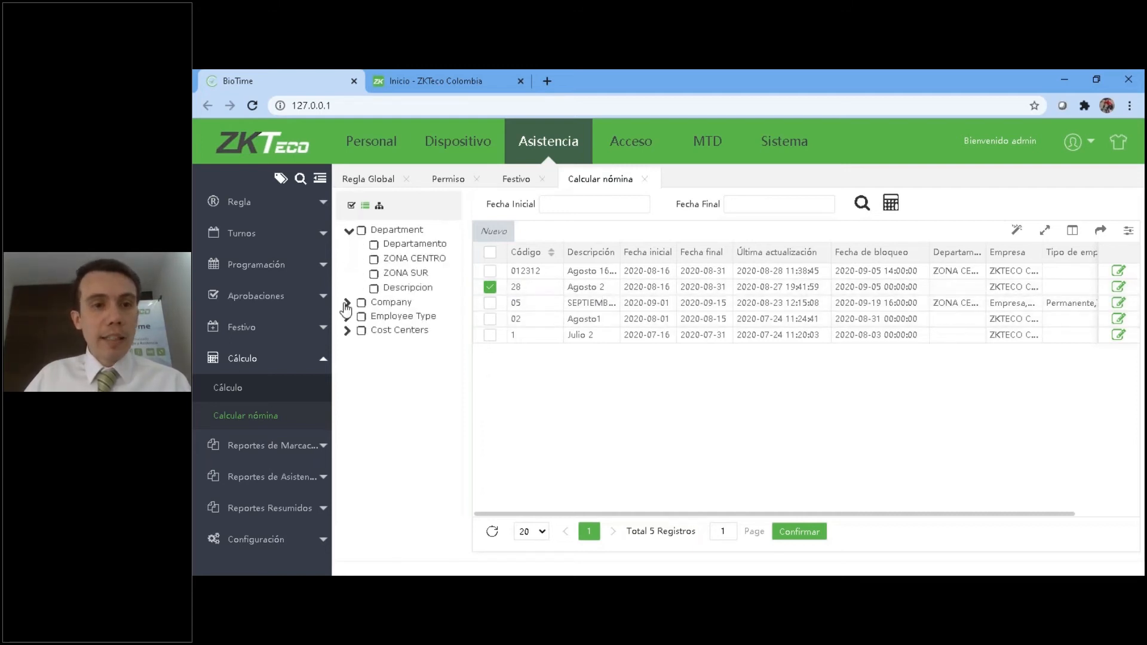
click(349, 302)
click(349, 360)
click(348, 404)
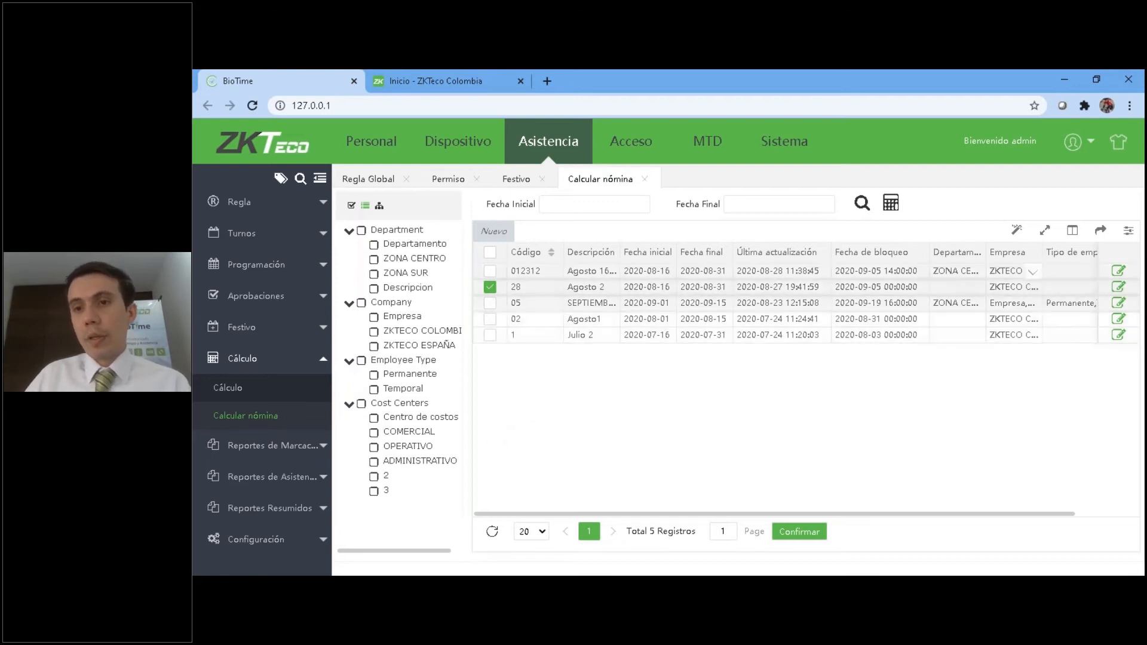
Widen the Empresa and Departamento columns of the payroll period list to read them, and deselect the Agosto 2 period.
drag(1095, 252, 1096, 252)
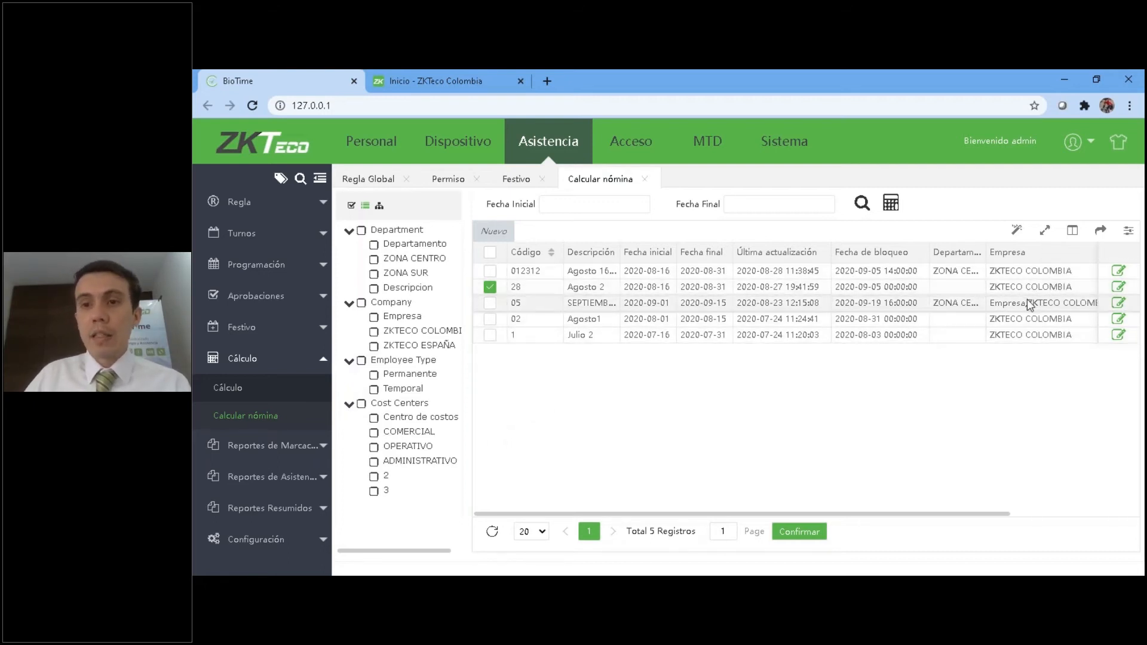
drag(982, 259, 1060, 260)
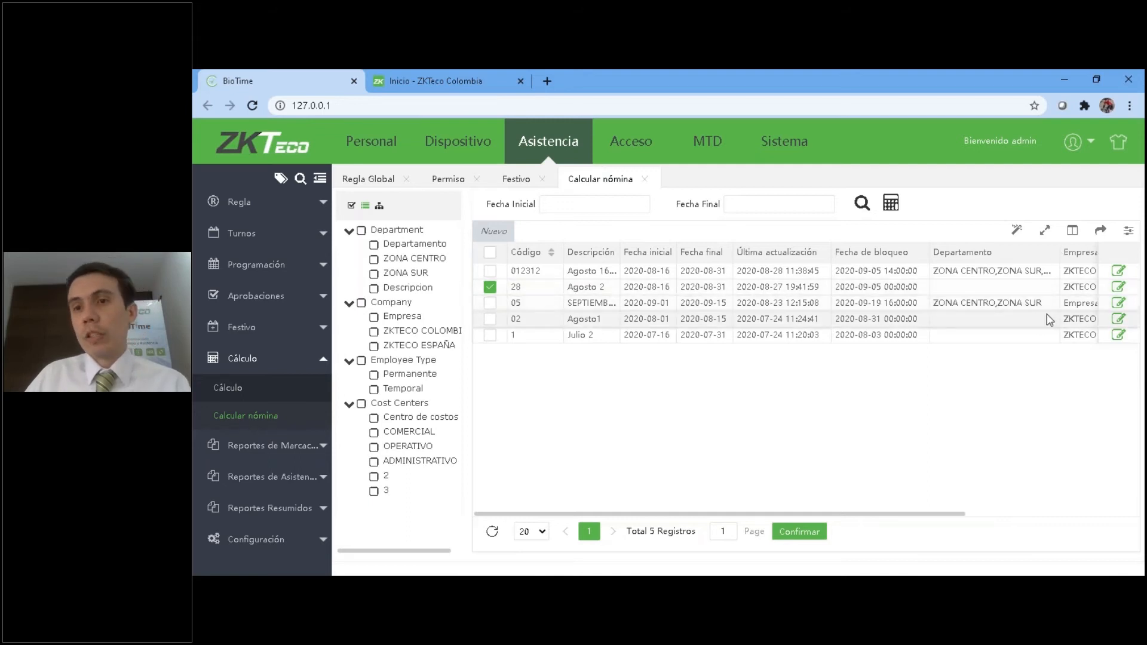
drag(1042, 303, 933, 304)
click(490, 286)
click(591, 380)
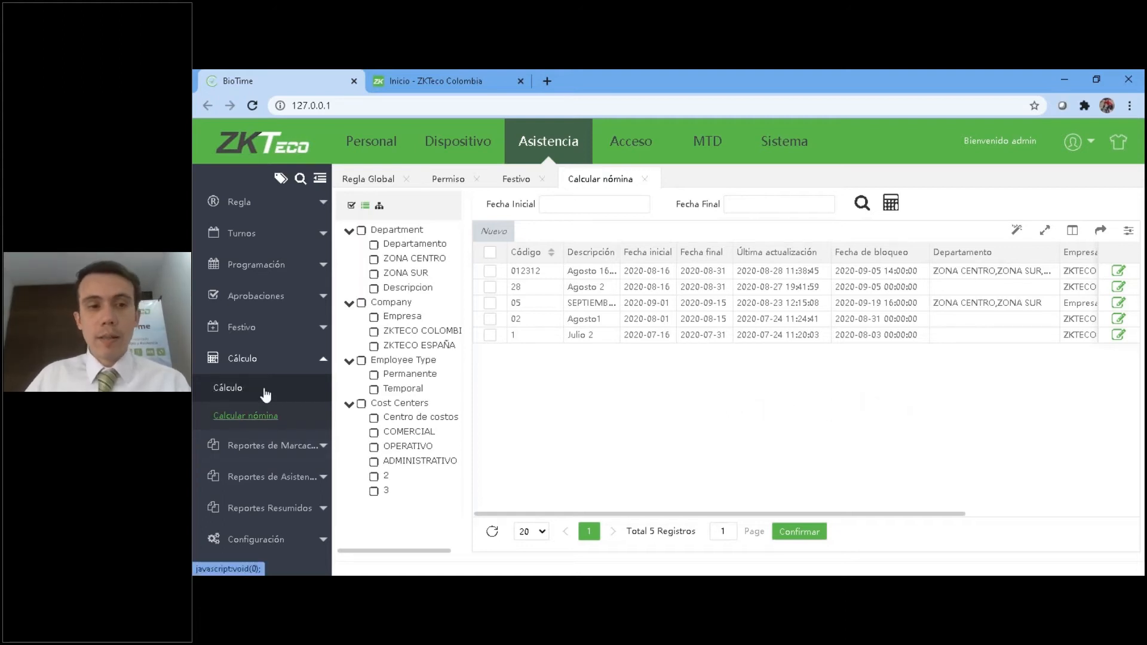
Open the Cálculo page and select the departments Departamento, ZONA CENTRO, ZONA SUR and Descripcion.
click(225, 389)
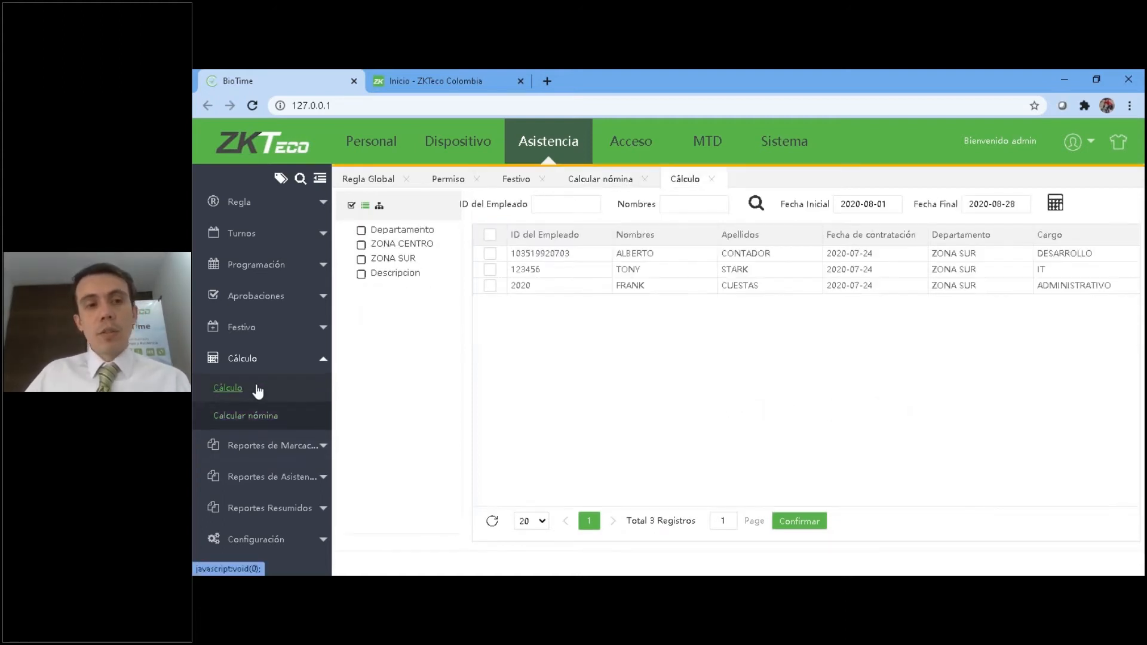
click(361, 229)
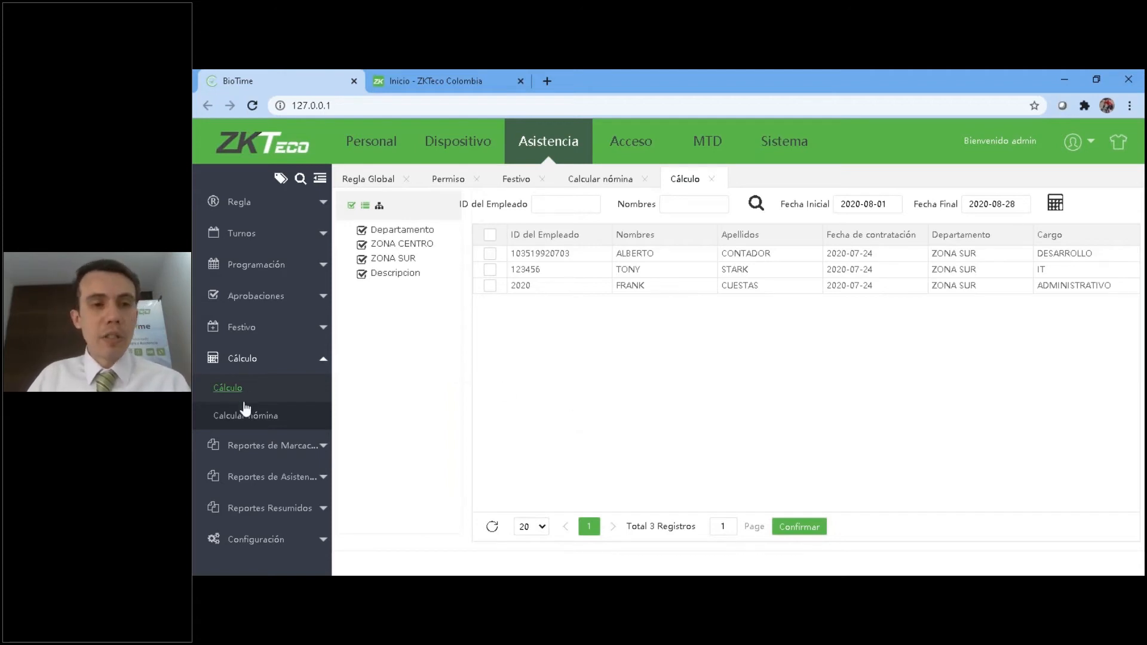
Return to Calcular nómina and calculate the payroll for the Agosto 2 period.
click(276, 452)
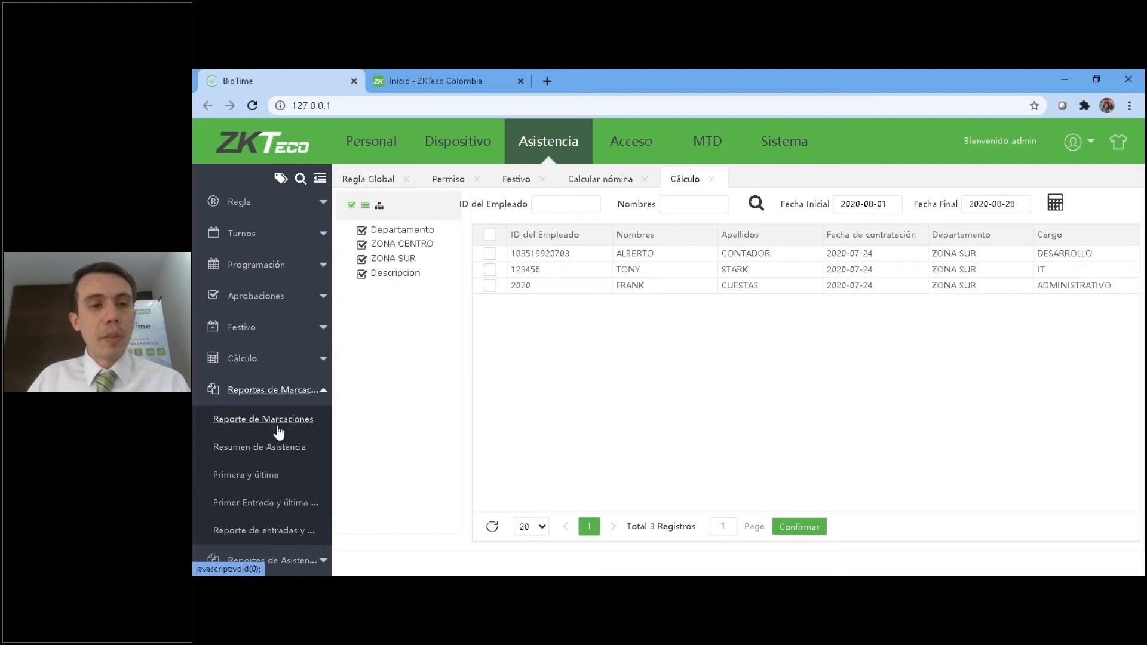
click(245, 361)
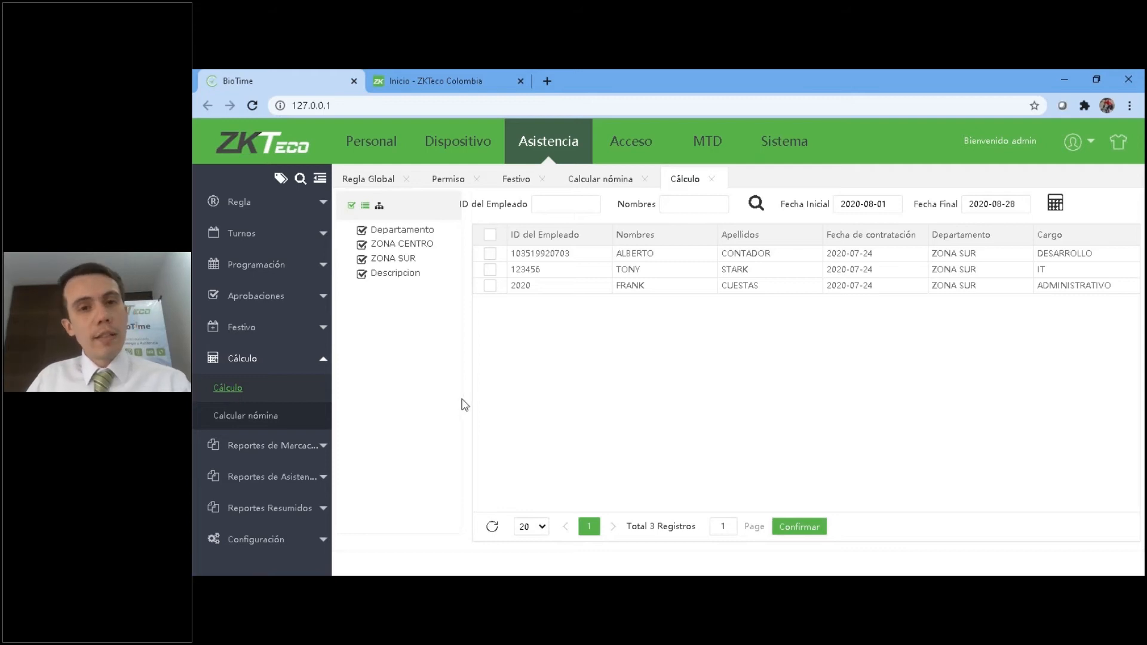
click(252, 418)
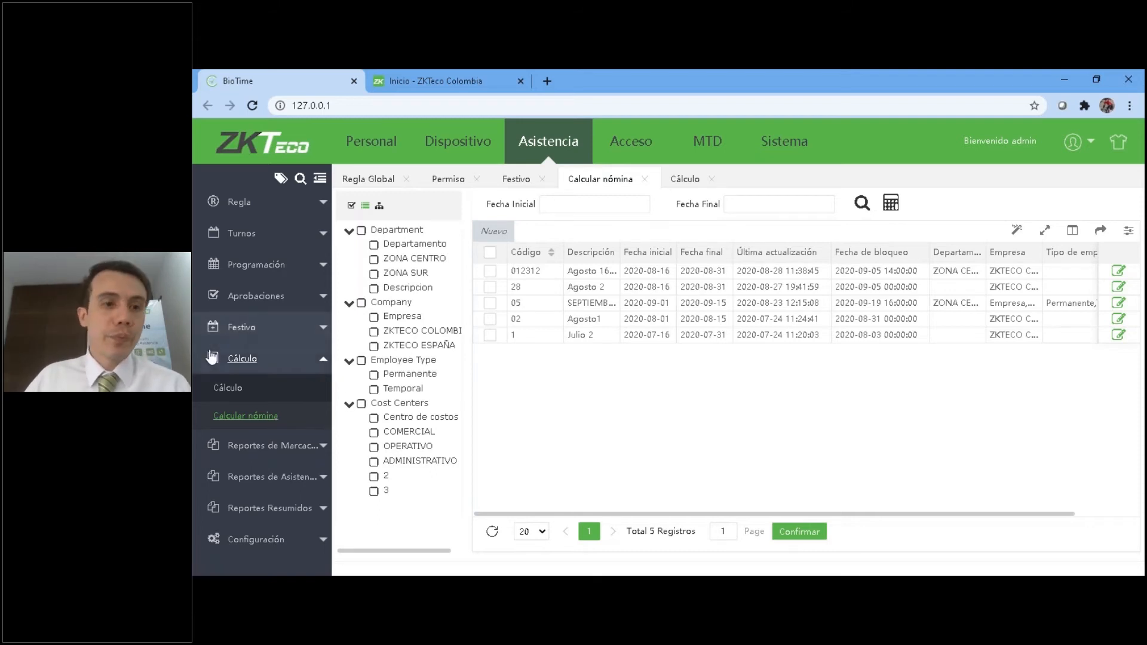
click(233, 361)
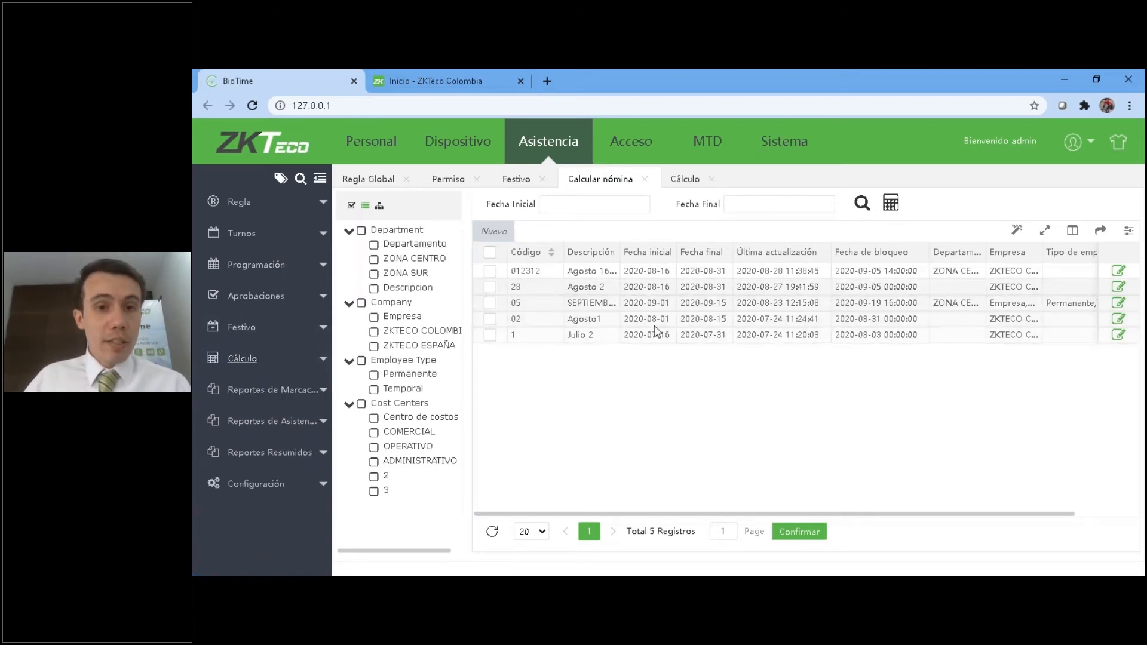
click(489, 287)
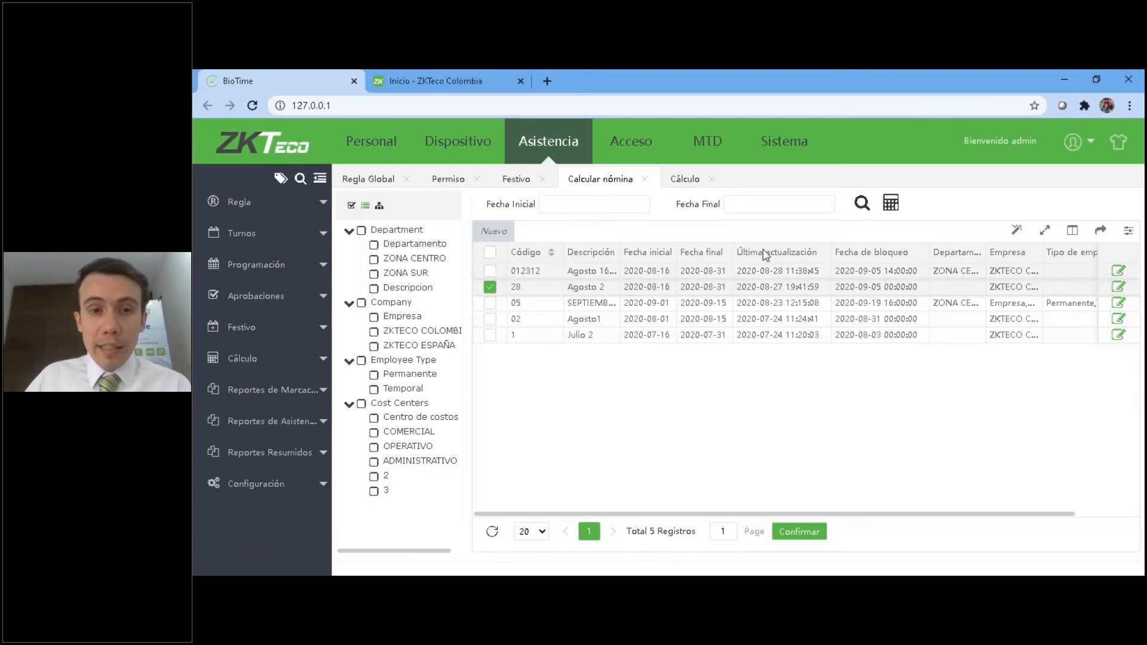
click(890, 203)
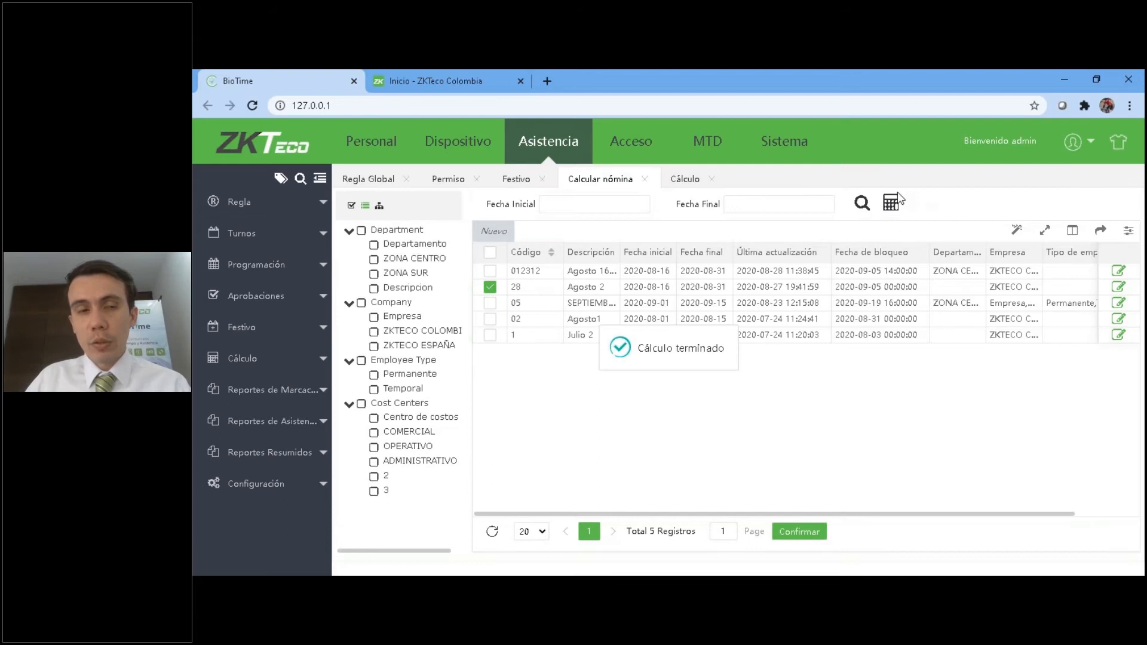
Open the Reporte de Marcaciones and examine its punch columns, including time, temperature, face mask and origin.
click(272, 389)
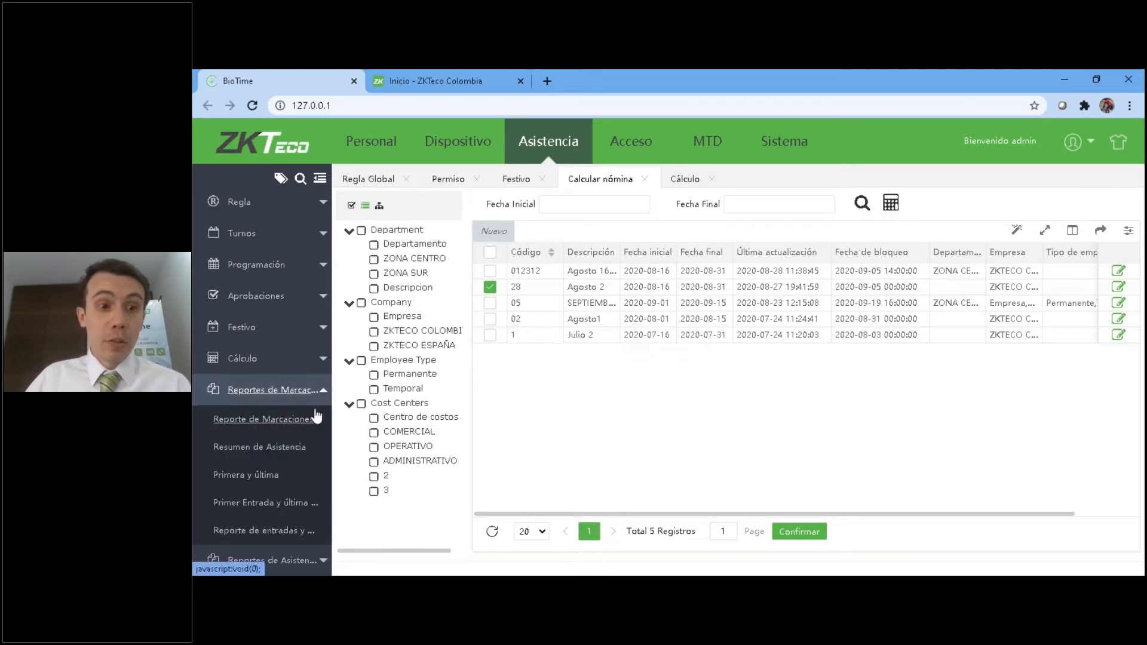
scroll(269, 359, down, 1)
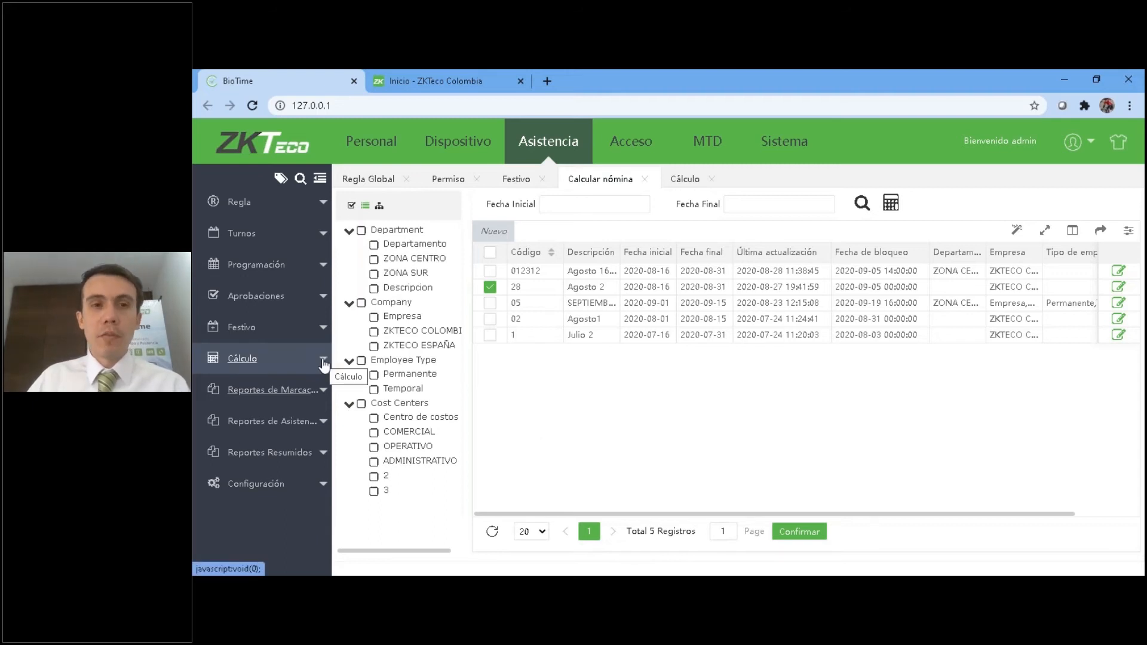
click(268, 391)
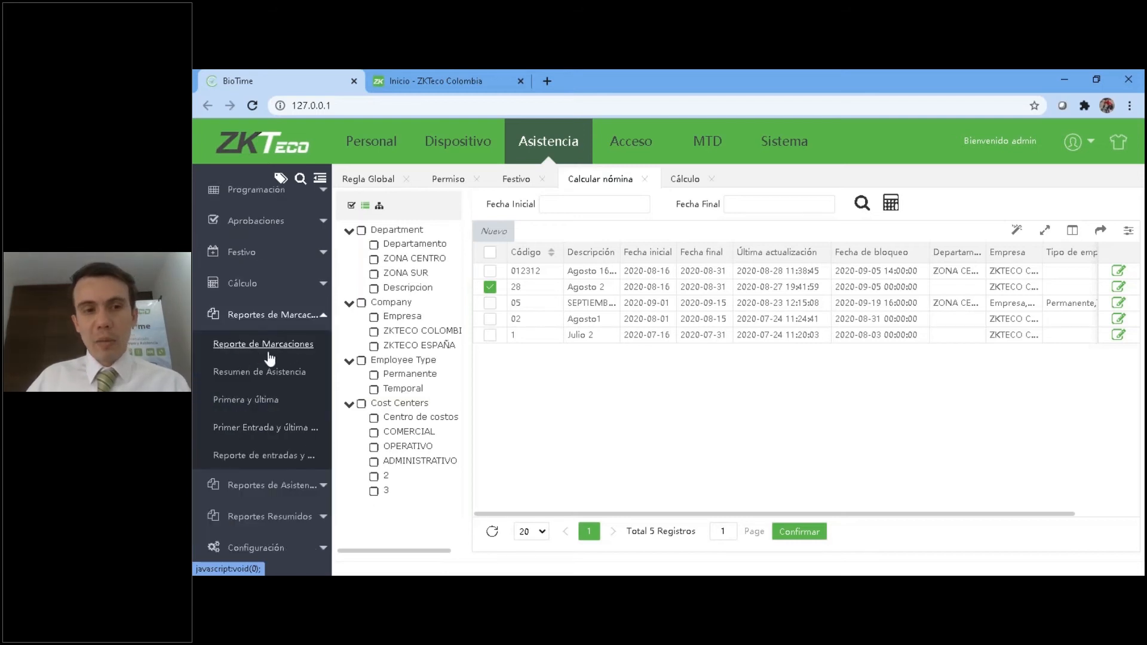
click(263, 345)
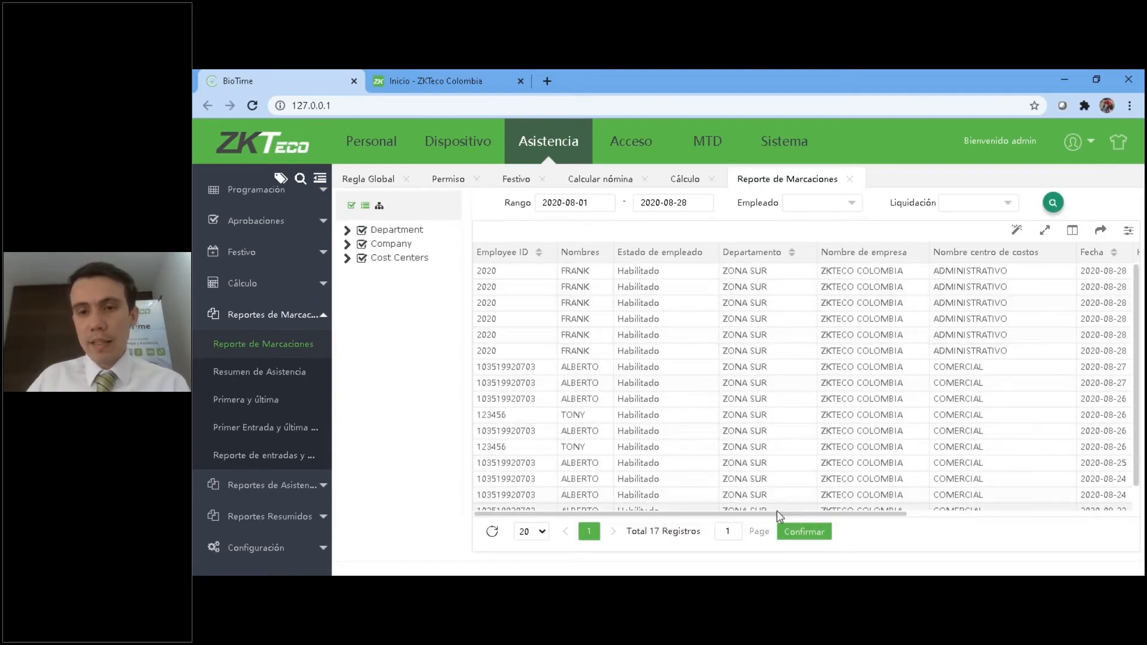
drag(783, 517, 1015, 513)
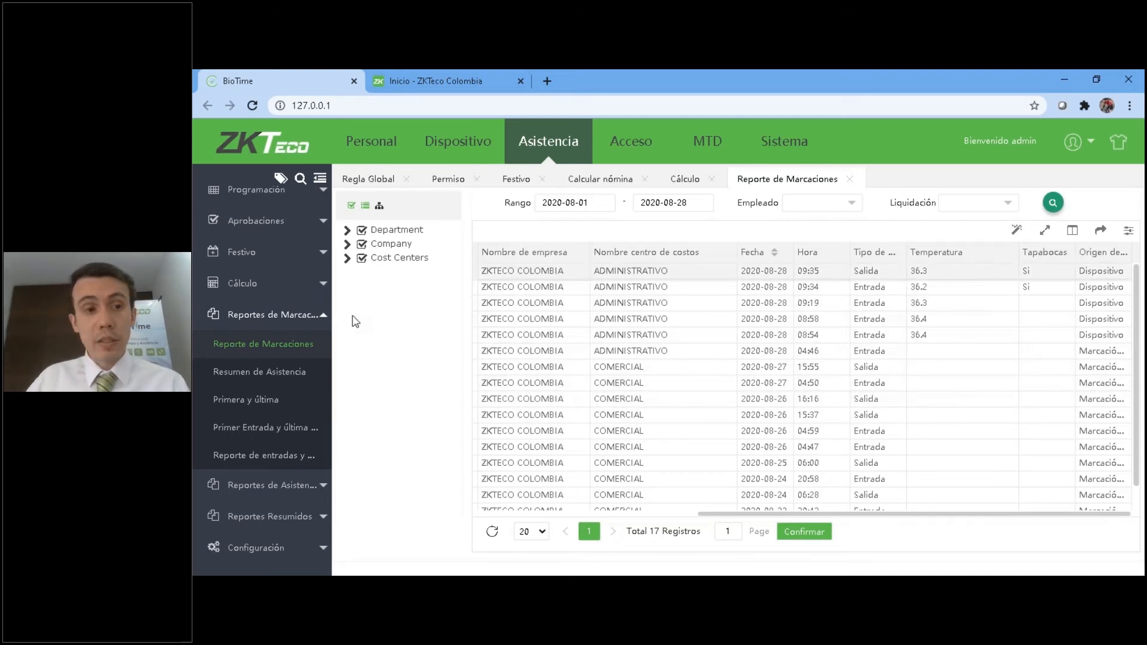
Start an Excel export of the punch report with the scope Todos los datos, and cancel it.
click(1105, 231)
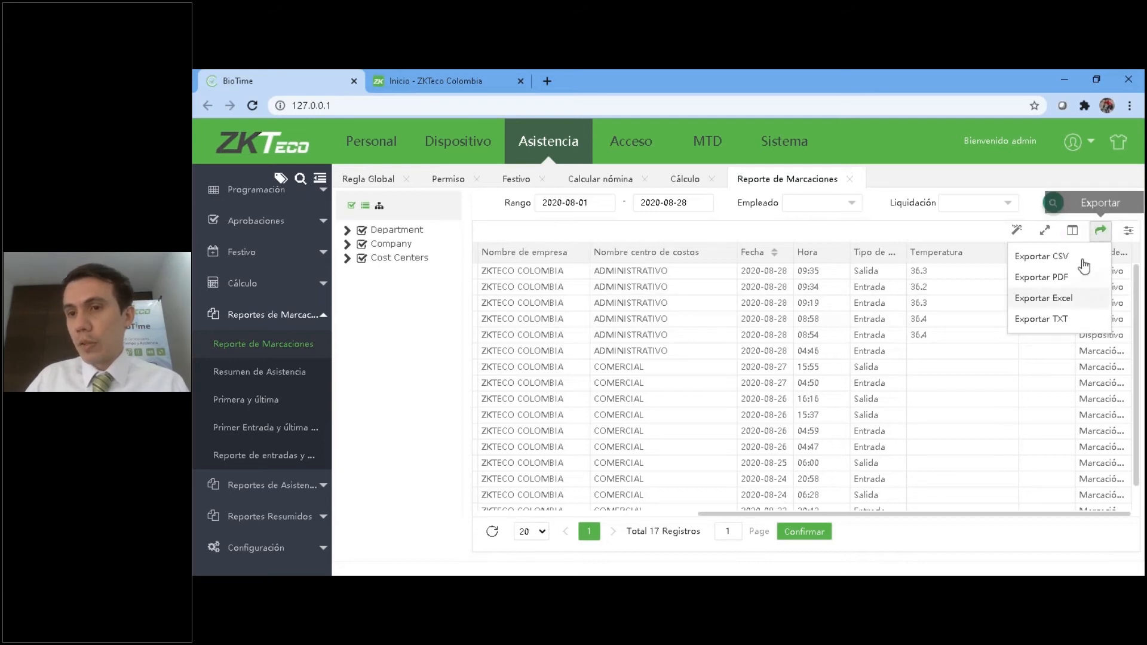
click(1074, 303)
click(773, 307)
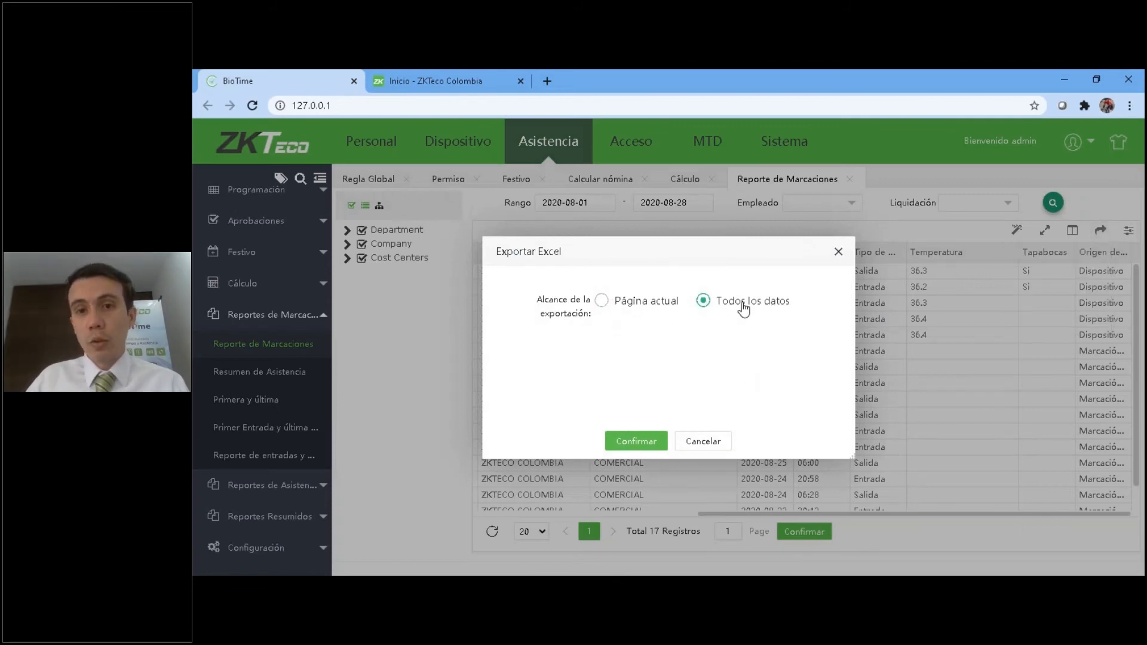
click(703, 441)
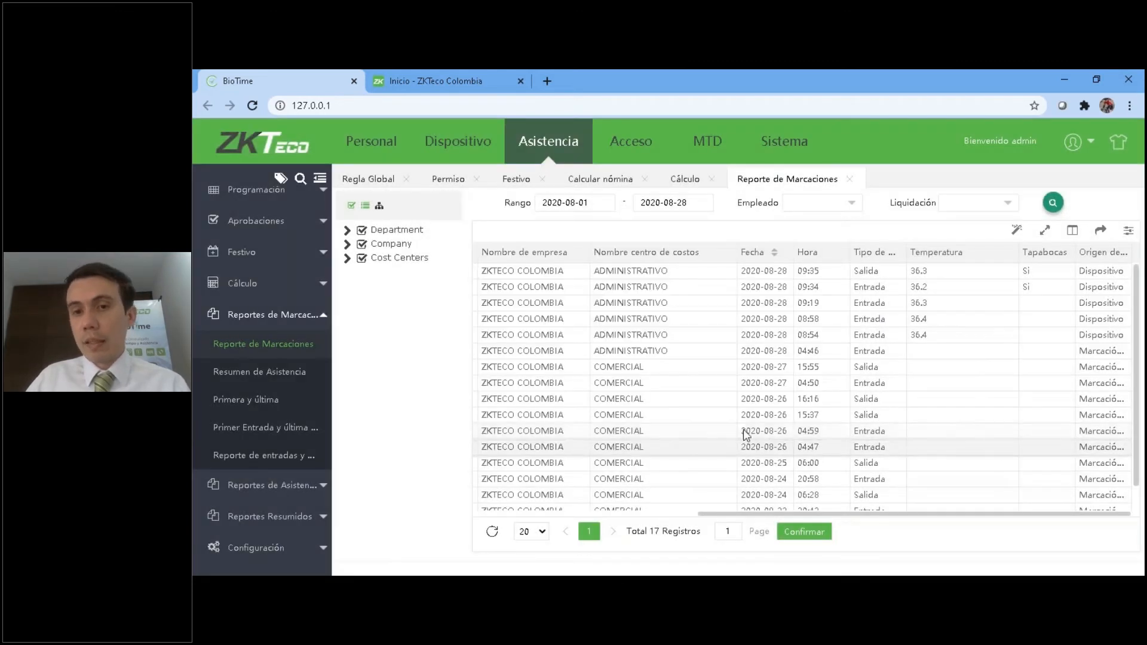
Show all available columns in the Reporte de Marcaciones and review the column list.
click(1072, 230)
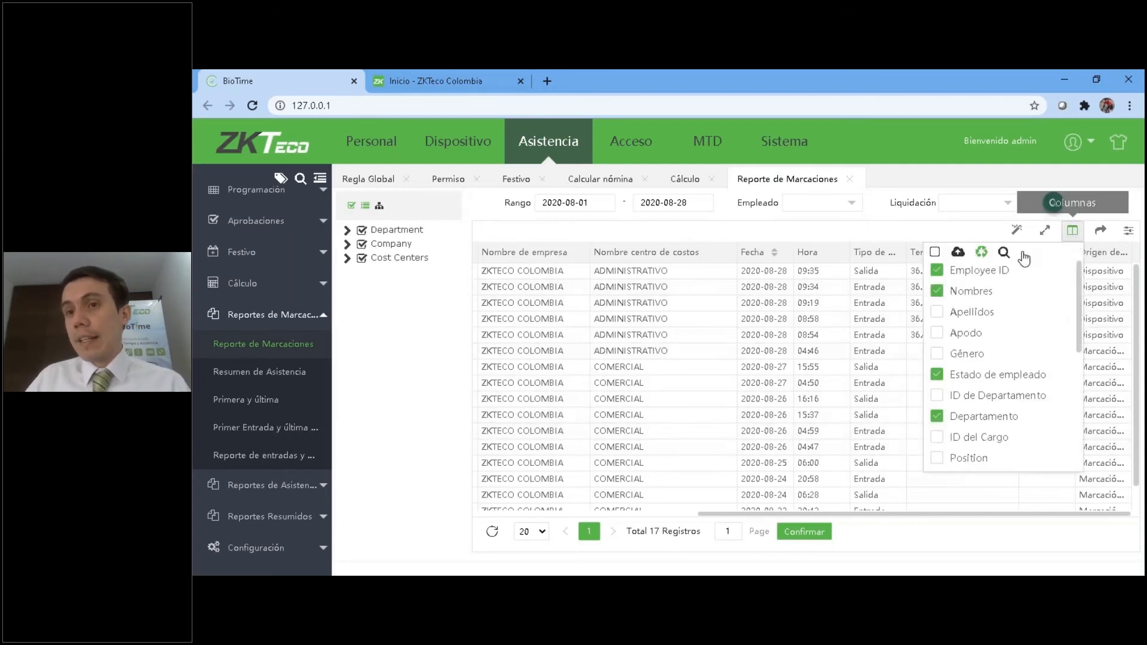
click(935, 253)
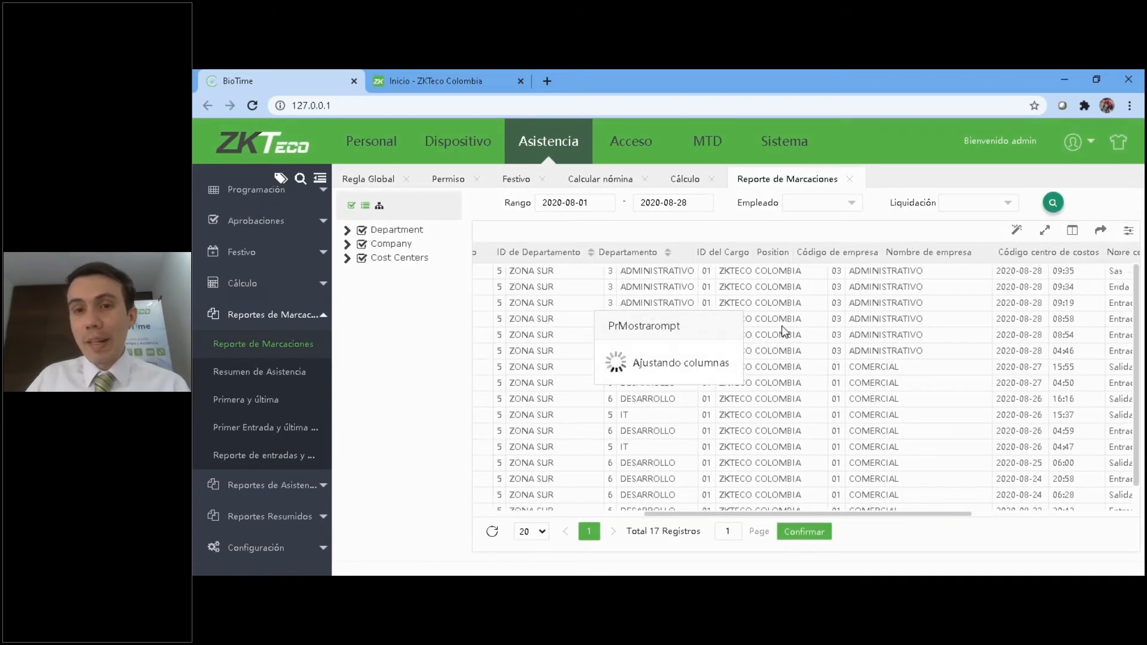
drag(855, 513, 558, 515)
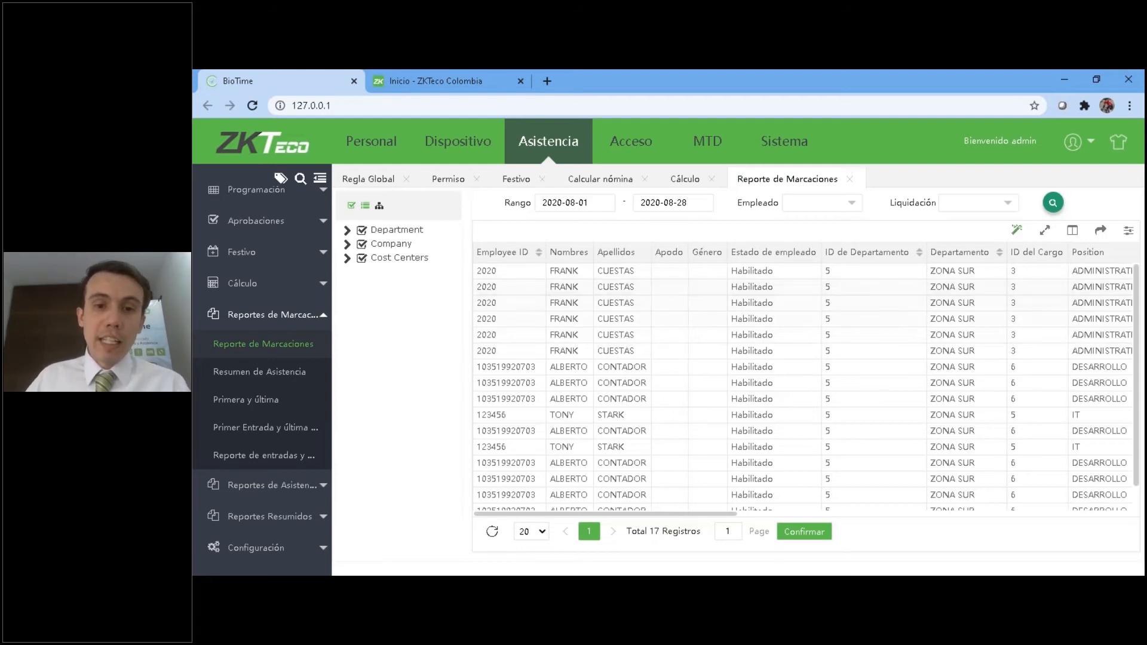
click(1072, 230)
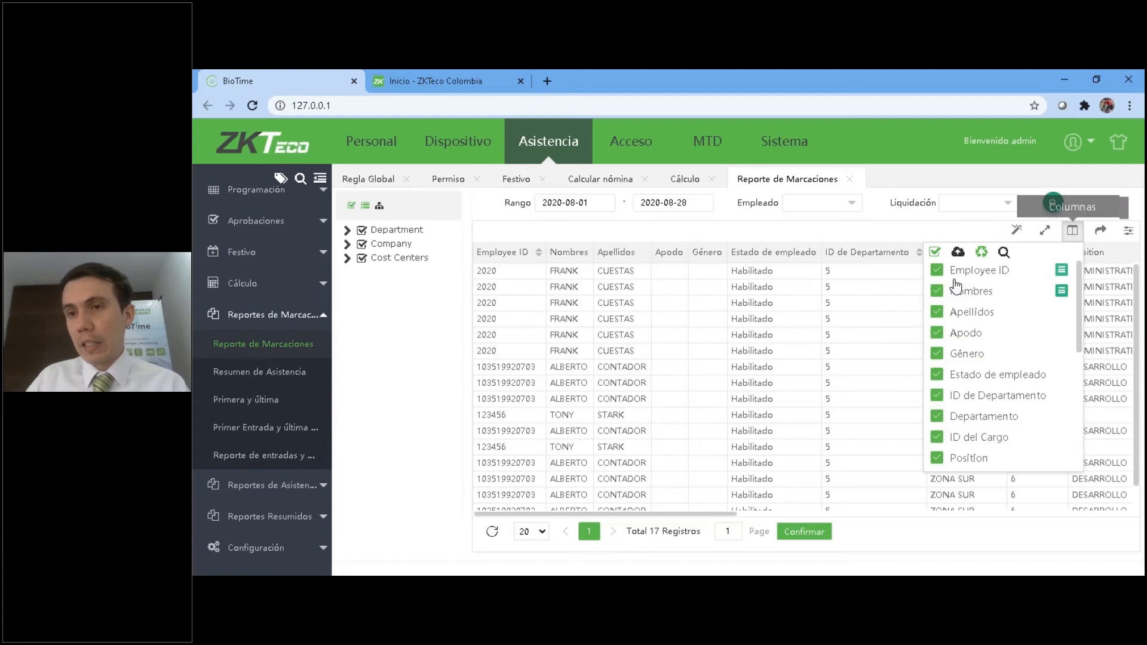
click(1072, 230)
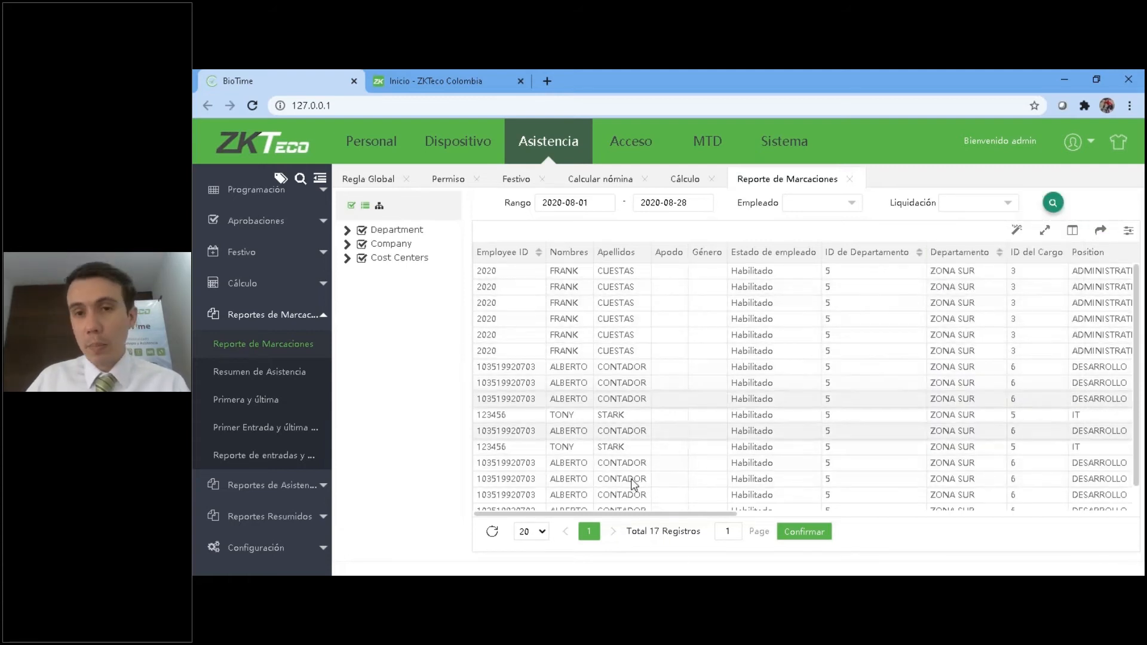
drag(660, 520, 479, 487)
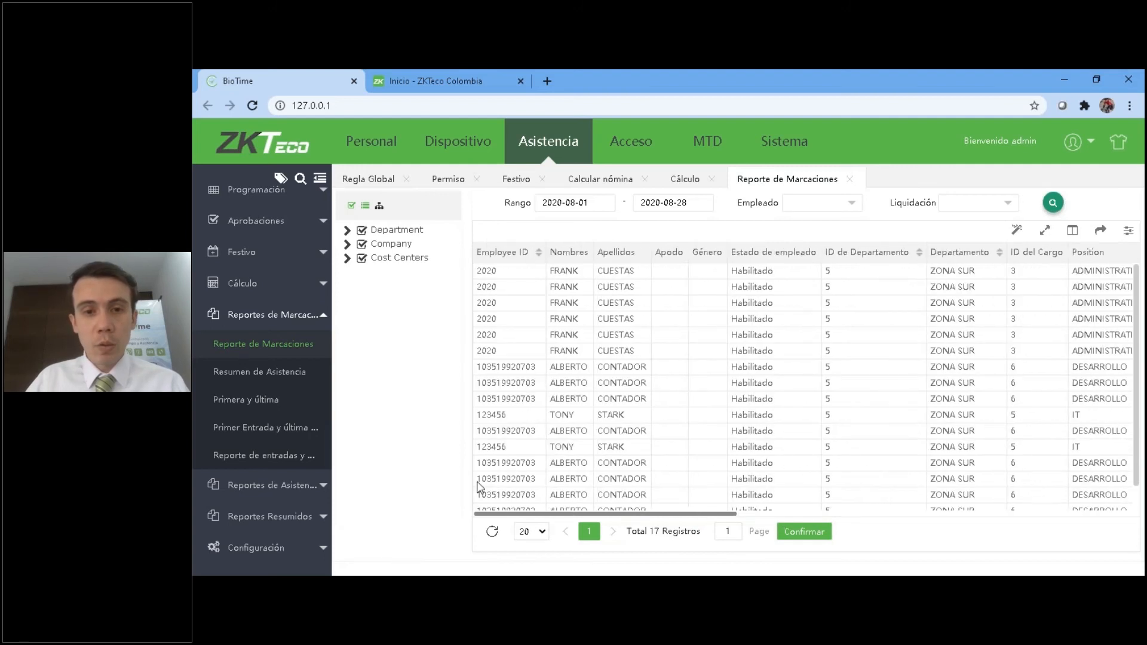
Open the Primer Entrada y última salida report and the Horas Trabajadas report.
click(252, 429)
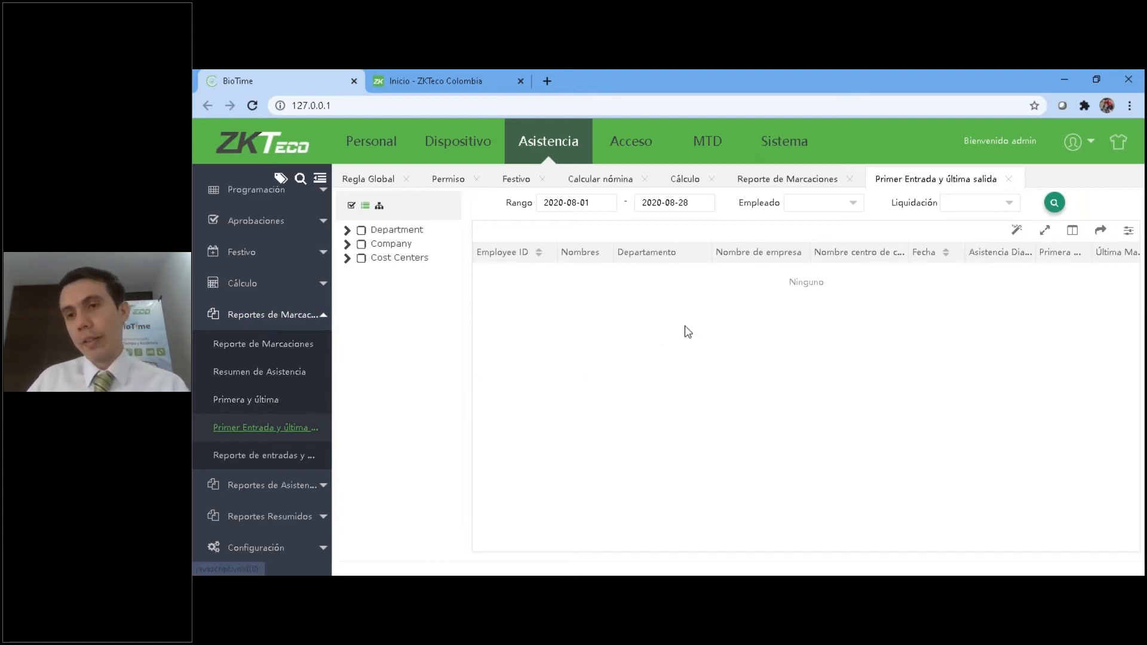
click(263, 315)
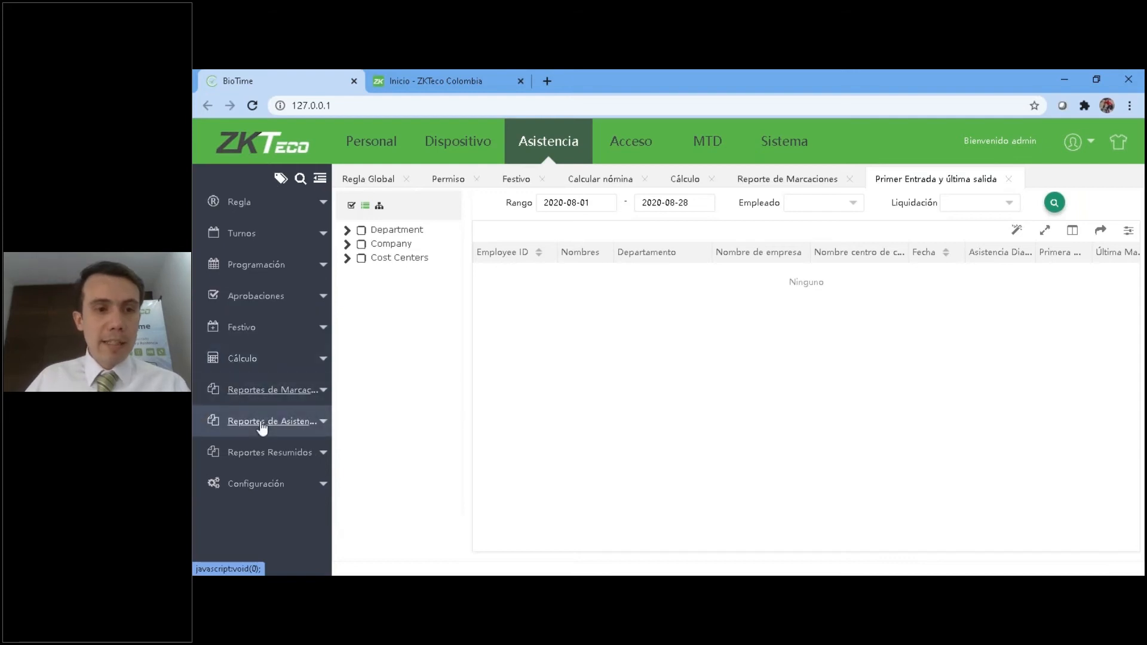
click(261, 421)
scroll(264, 436, down, 3)
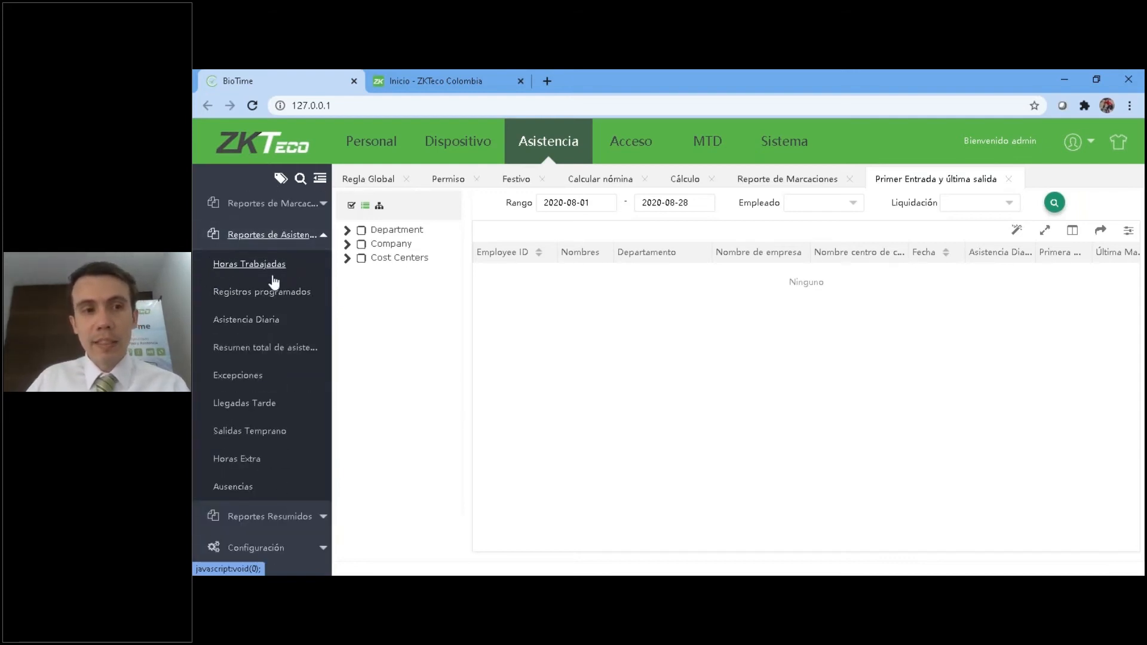
click(236, 264)
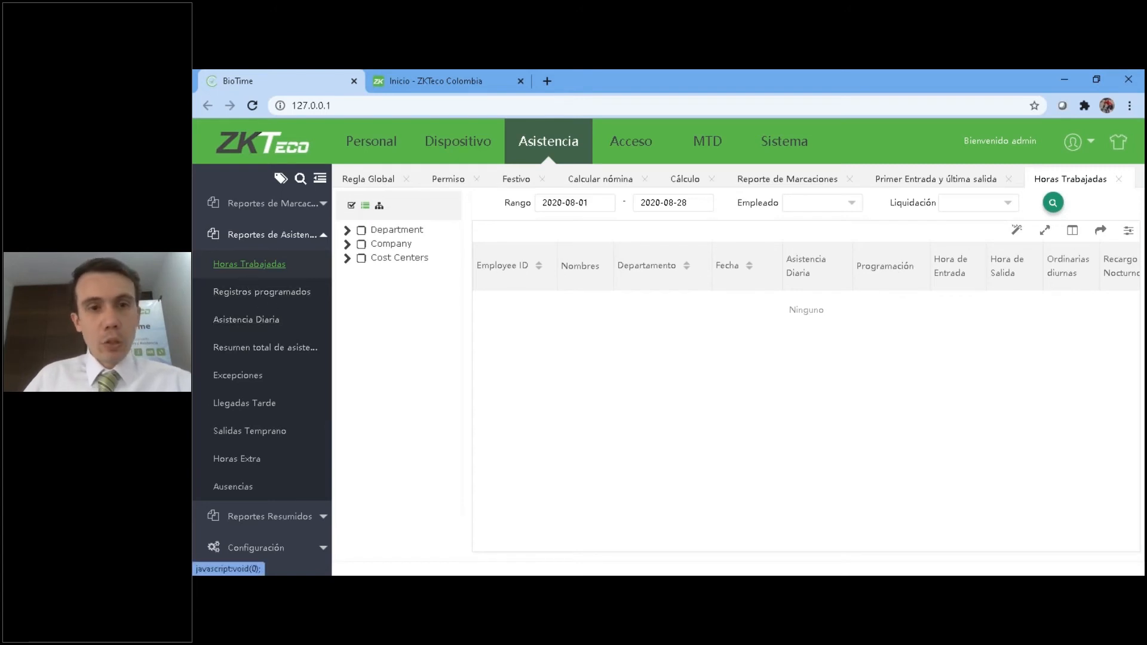
Filter the Horas Trabajadas report by the Agosto 2 settlement with code 28.
click(984, 210)
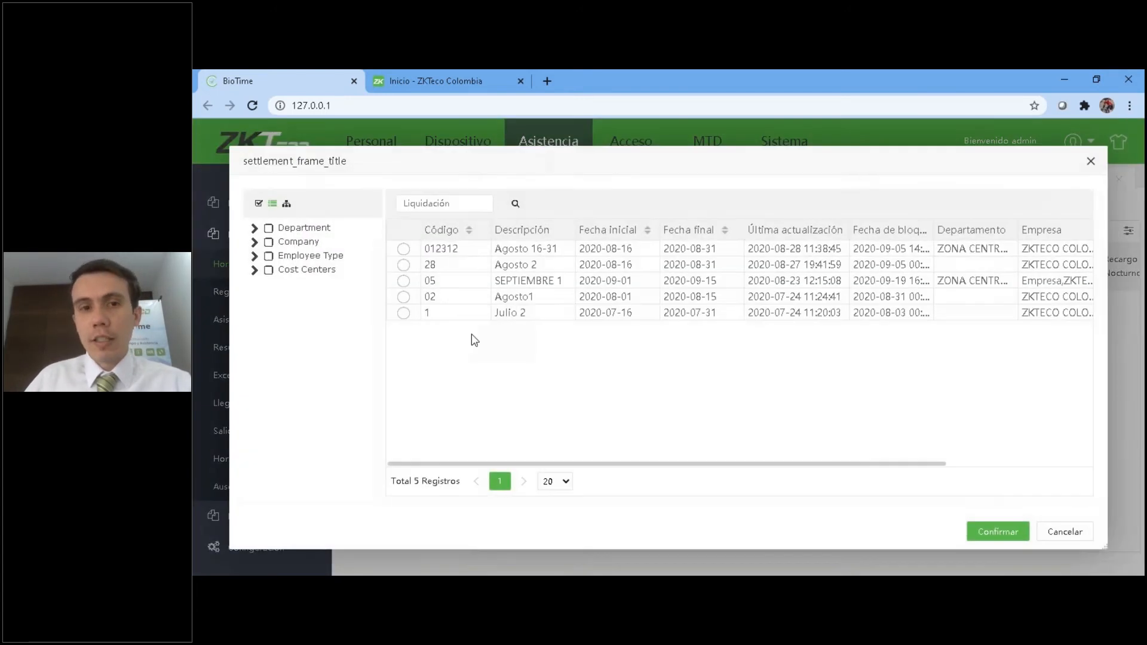
click(404, 265)
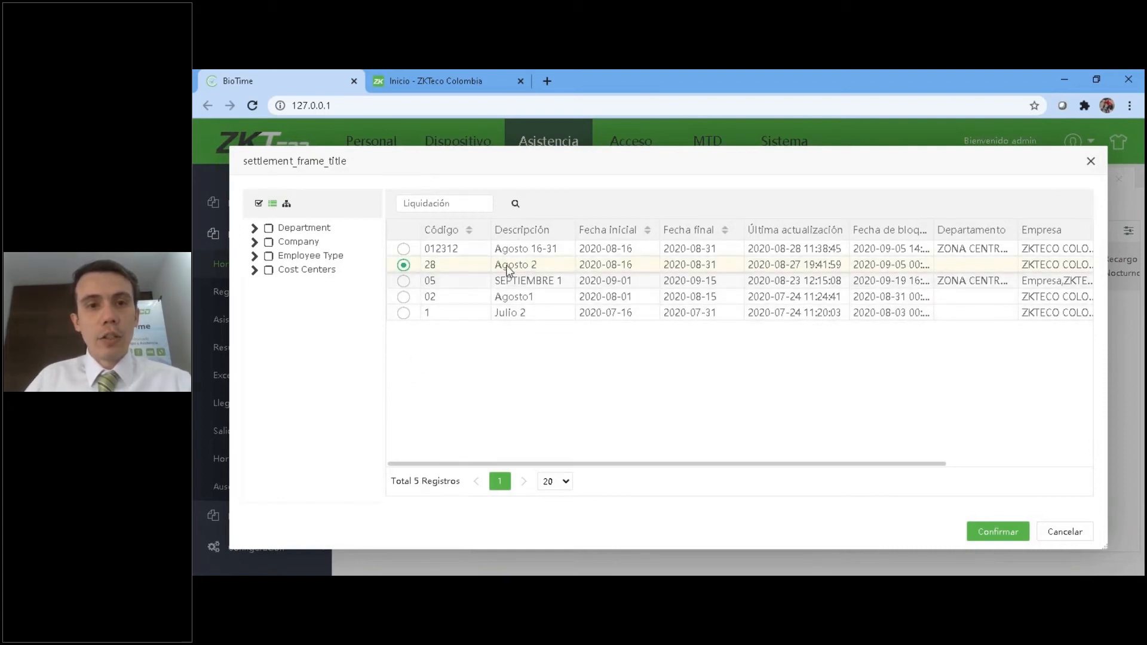
drag(731, 275, 624, 264)
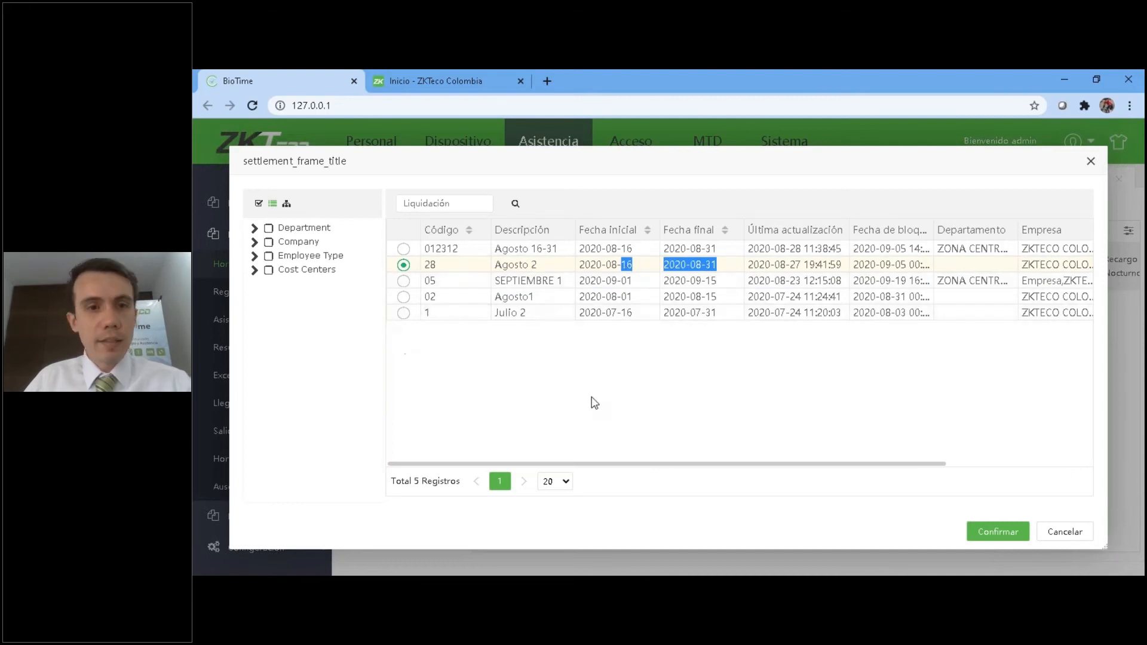
click(935, 516)
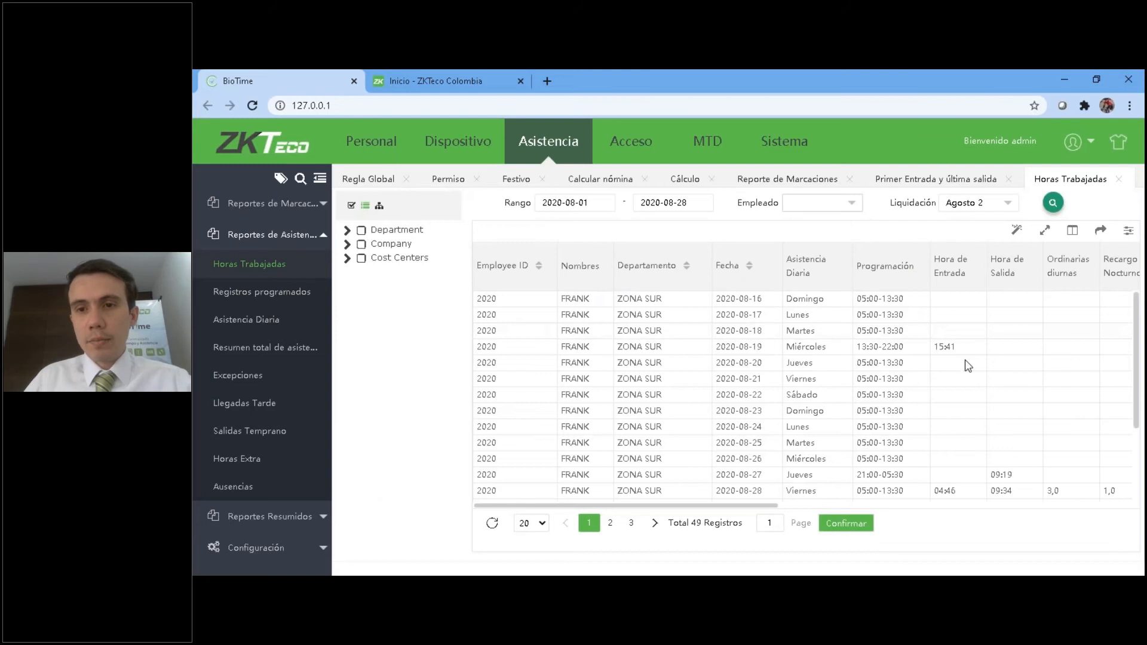
Limit the Horas Trabajadas report to the first employee in the selection list.
click(836, 203)
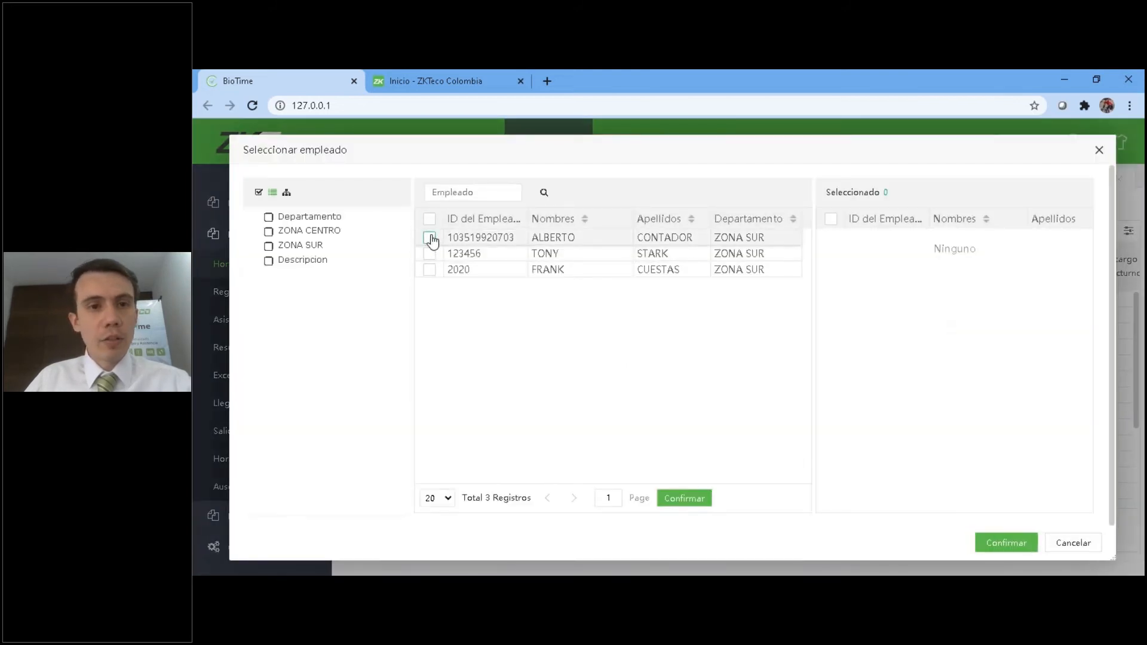
click(429, 237)
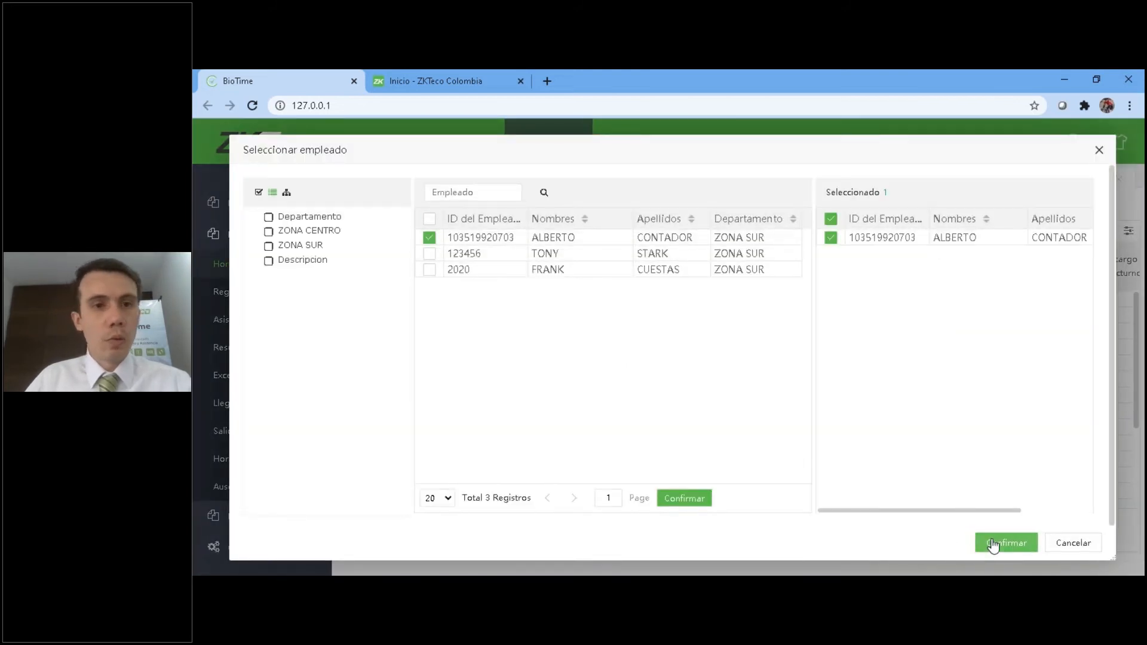
click(992, 543)
Examine the employee's daily schedules against the Hora de Entrada and Hora de Salida records, including the August 23 and 26 shifts.
drag(722, 505, 863, 505)
scroll(755, 420, down, 1)
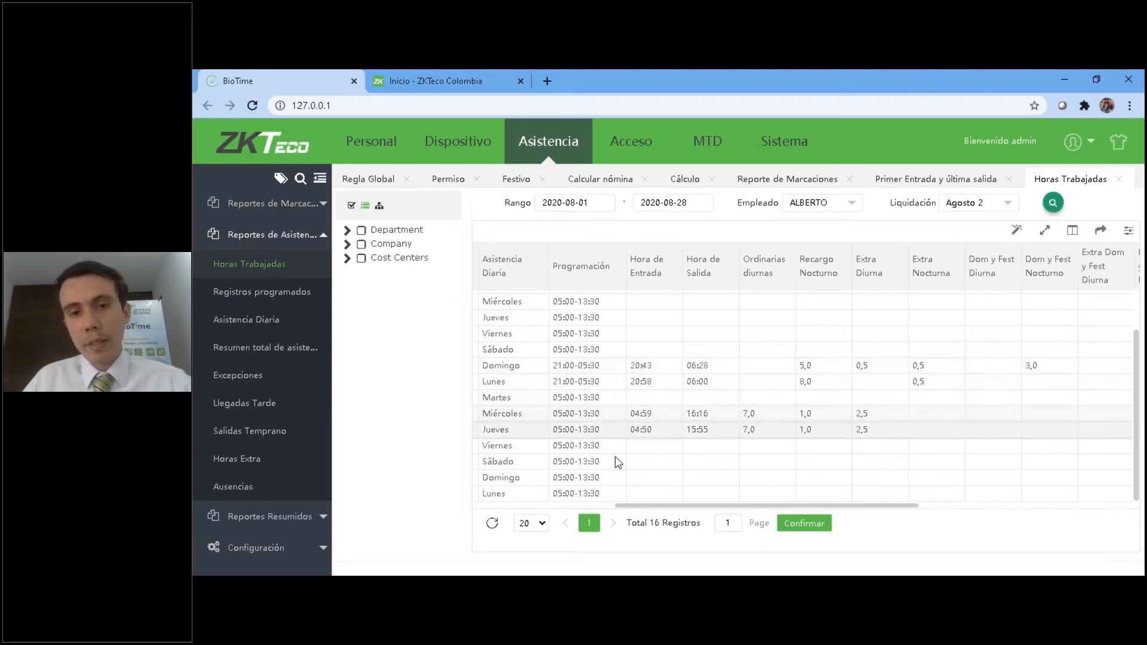
mouse_move(819, 507)
mouse_down()
mouse_move(678, 506)
mouse_move(838, 514)
mouse_move(797, 514)
mouse_up()
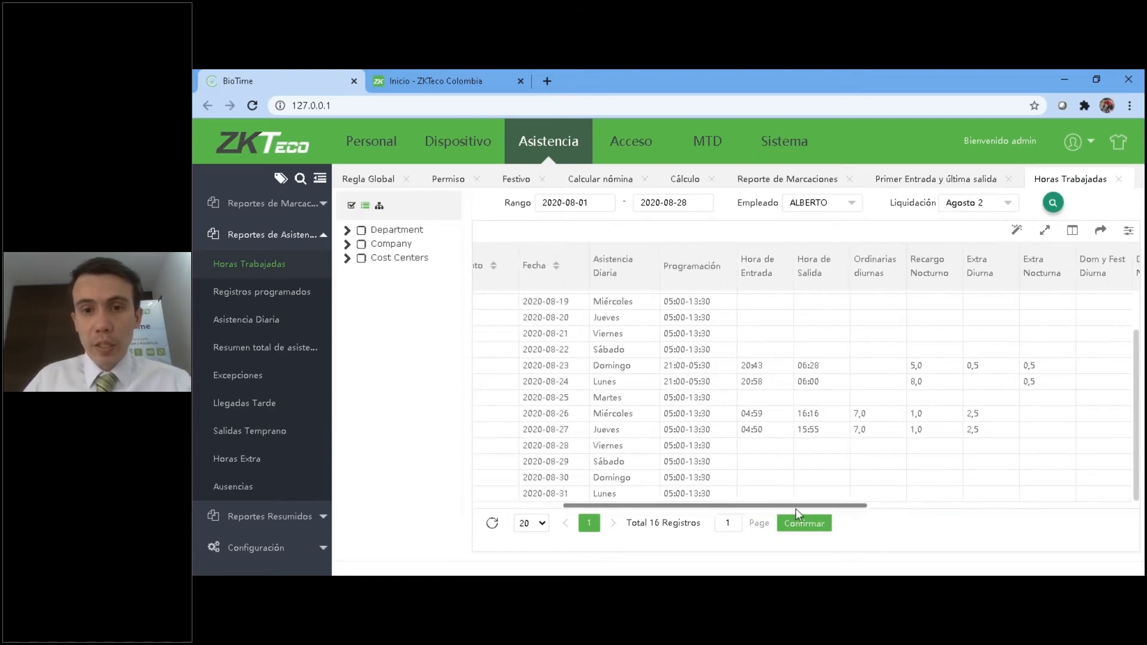
scroll(760, 469, up, 1)
drag(751, 507, 587, 500)
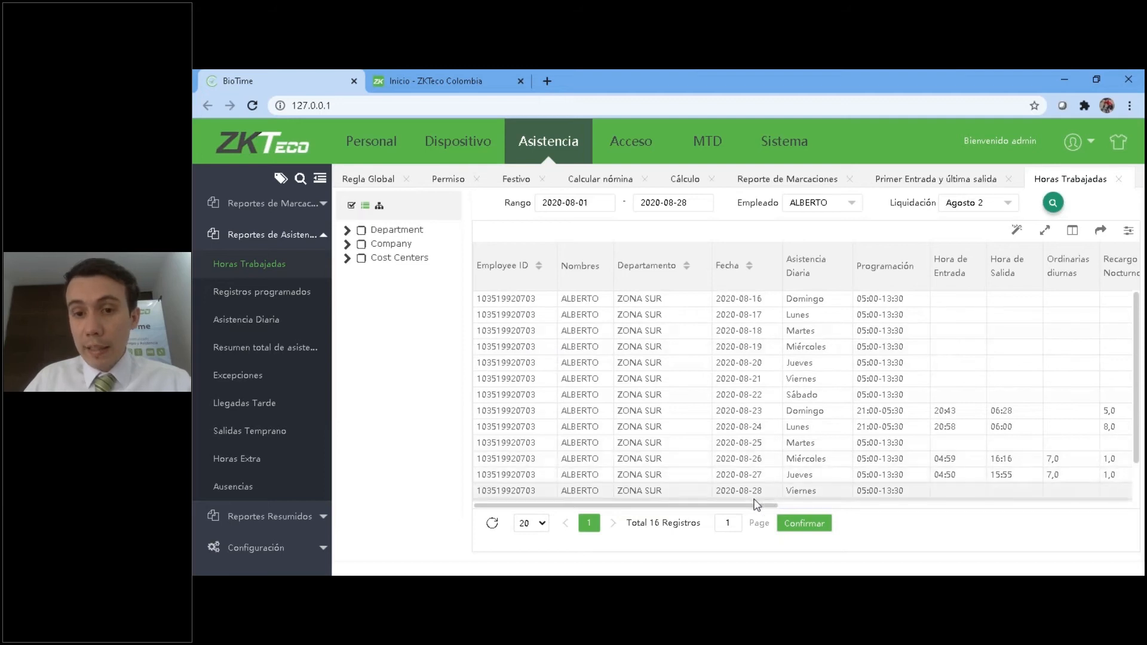
drag(730, 509, 772, 506)
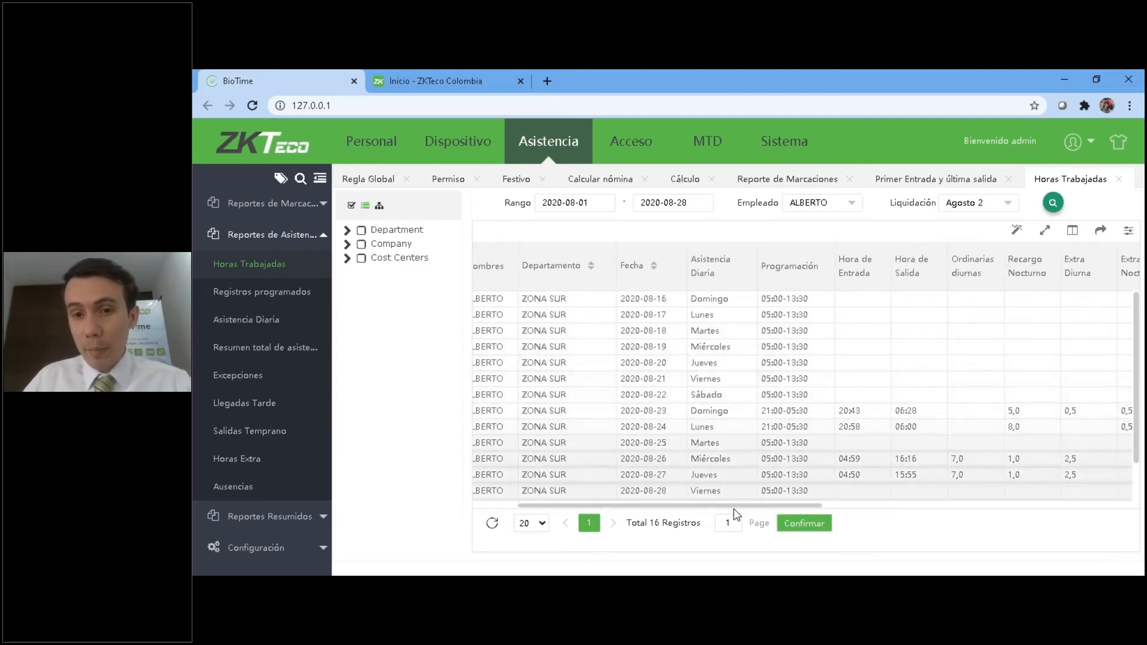
drag(740, 509, 793, 511)
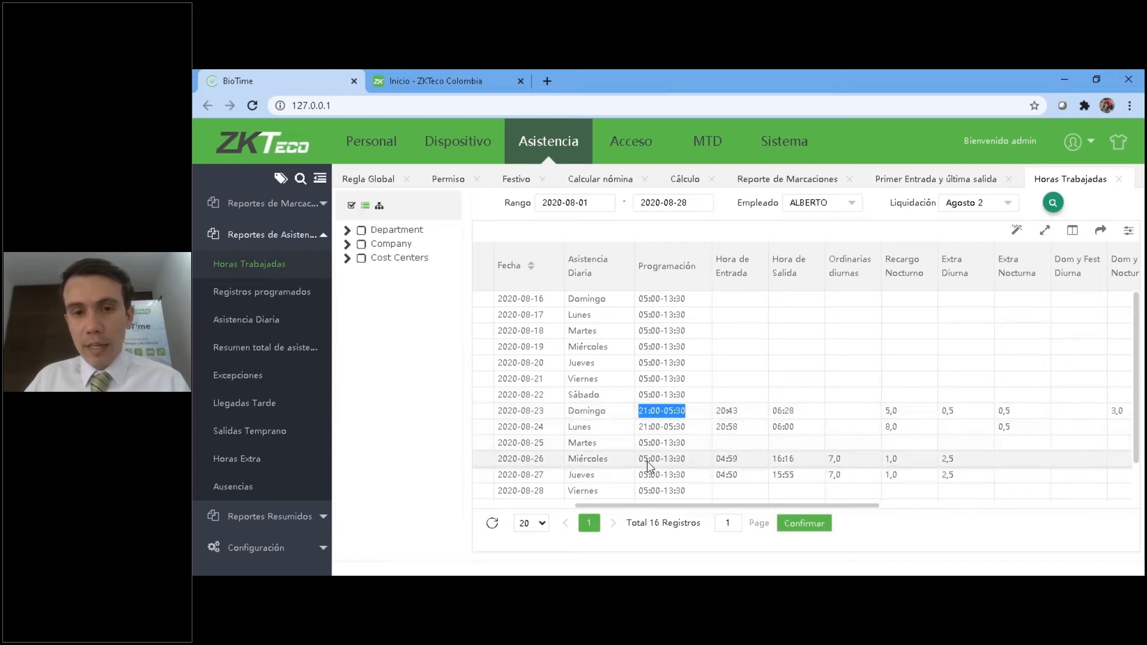
double_click(711, 459)
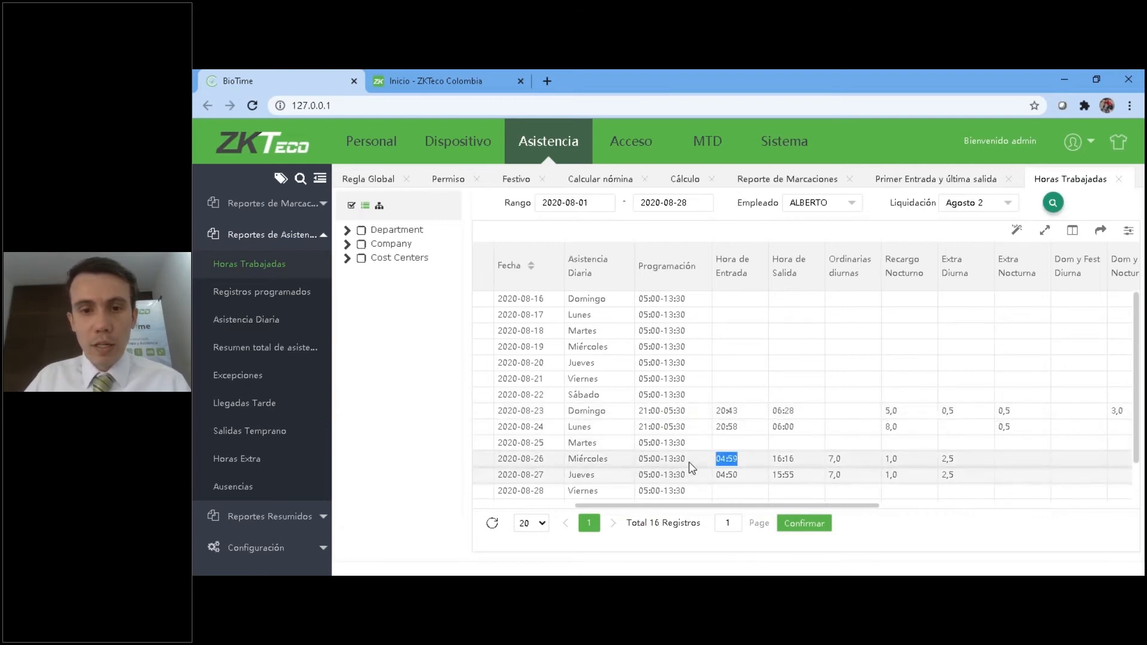
Examine how the August 23 night shift is split among Extra Diurna, Recargo Nocturno and Dom y Fest Nocturno hours.
drag(672, 506, 804, 505)
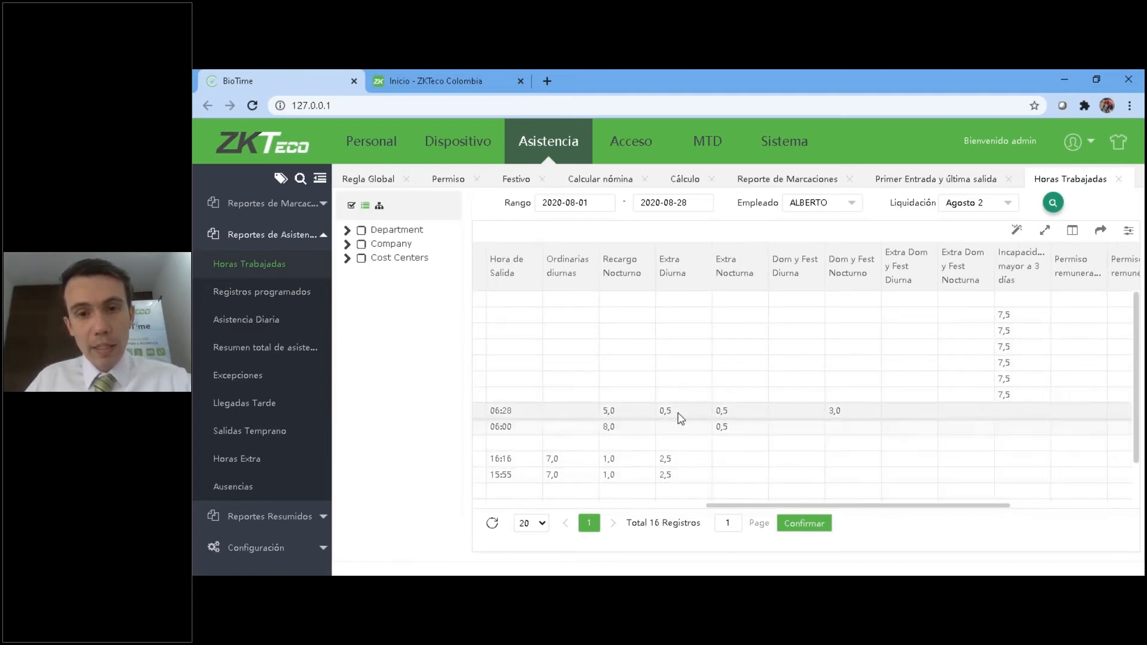
drag(760, 507, 724, 507)
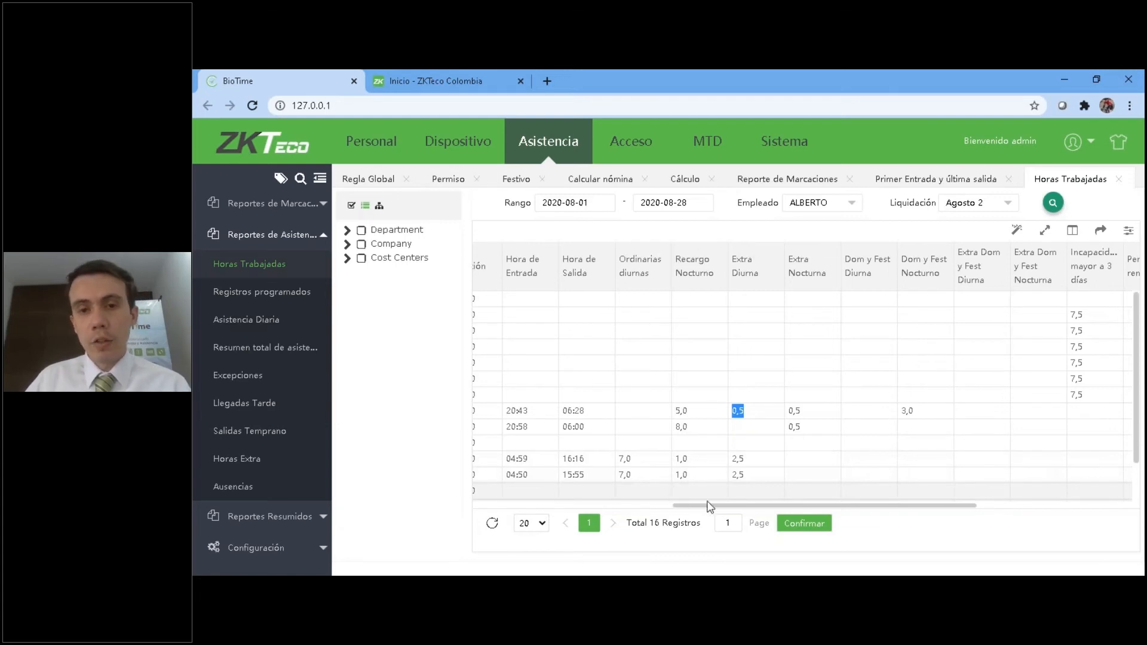
scroll(706, 505, left, 1)
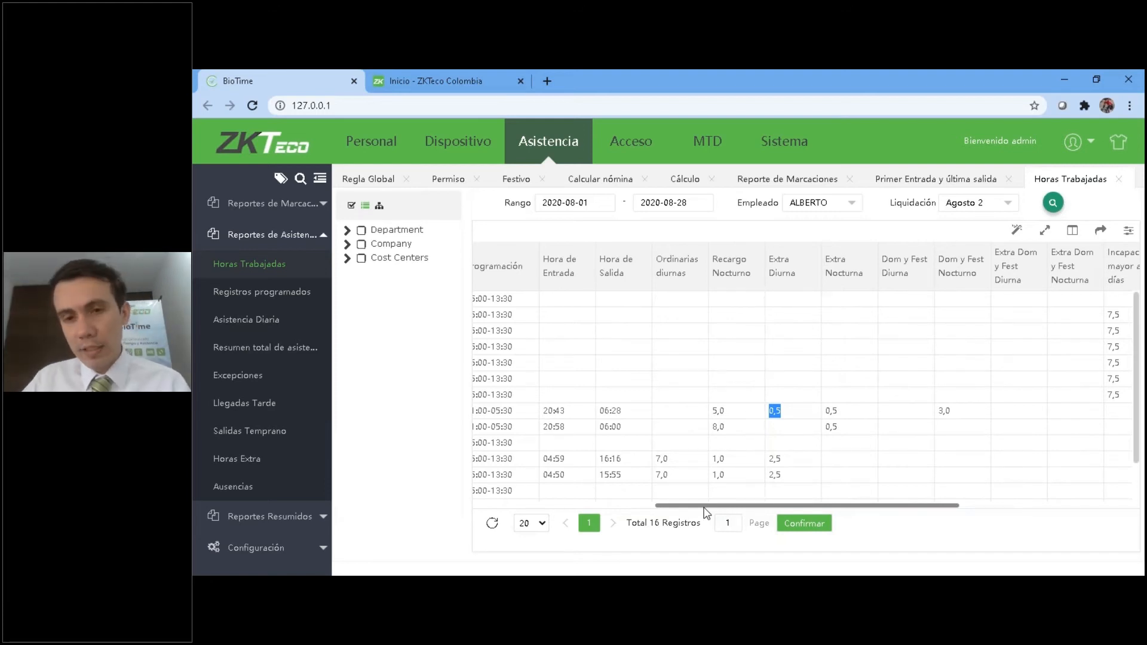
scroll(711, 511, left, 3)
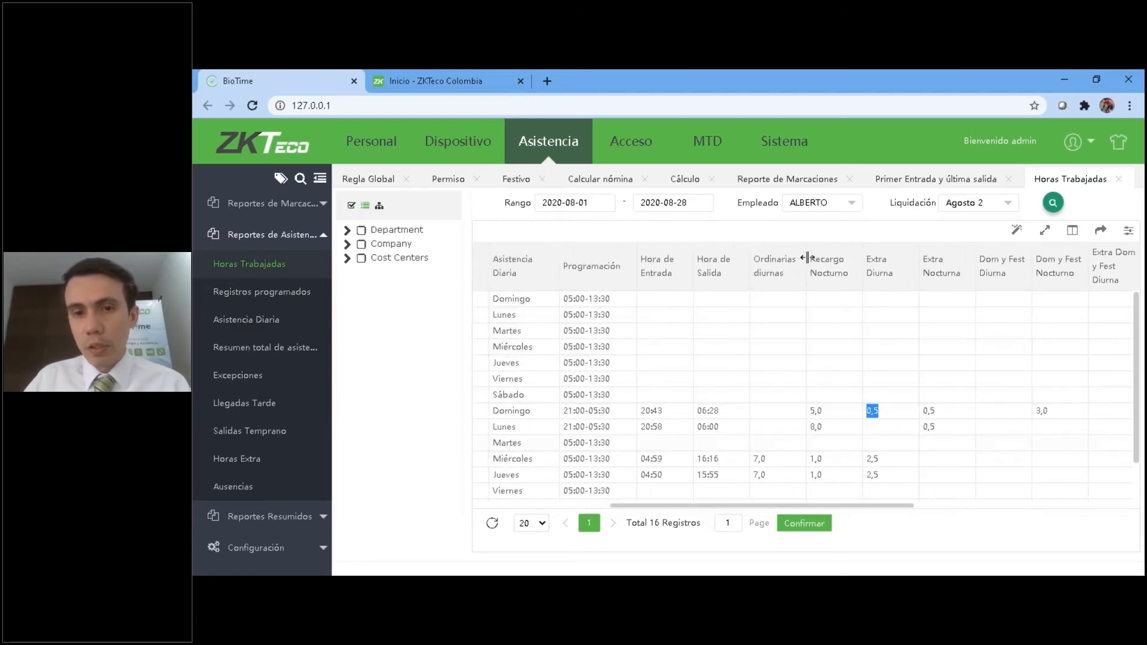
drag(807, 257, 812, 258)
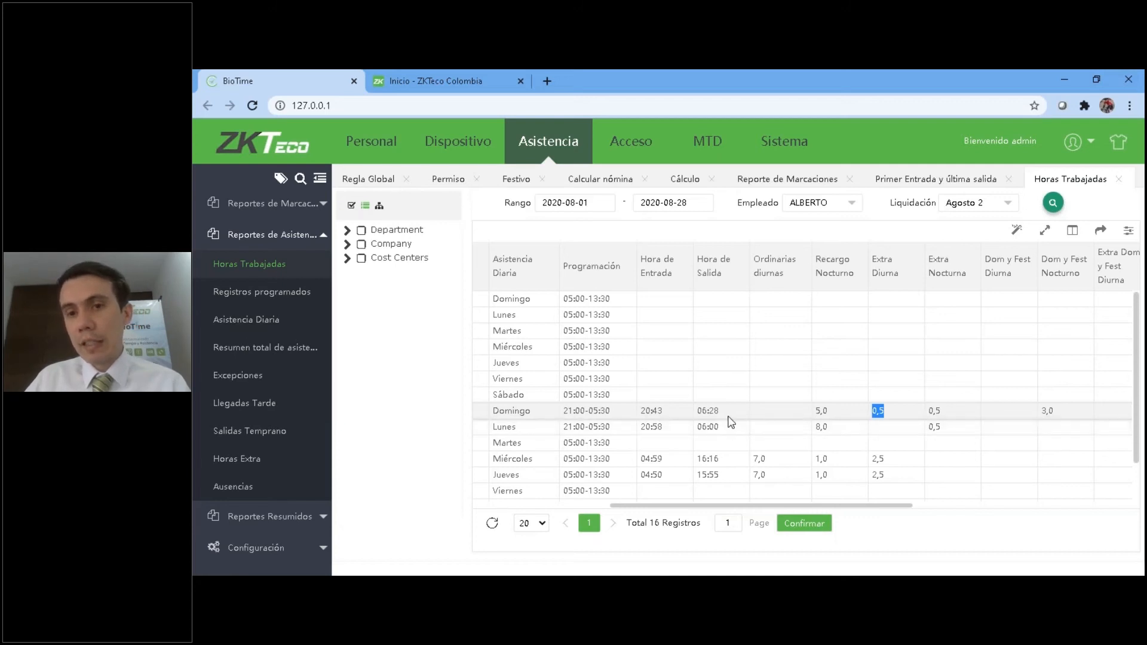
scroll(788, 412, right, 1)
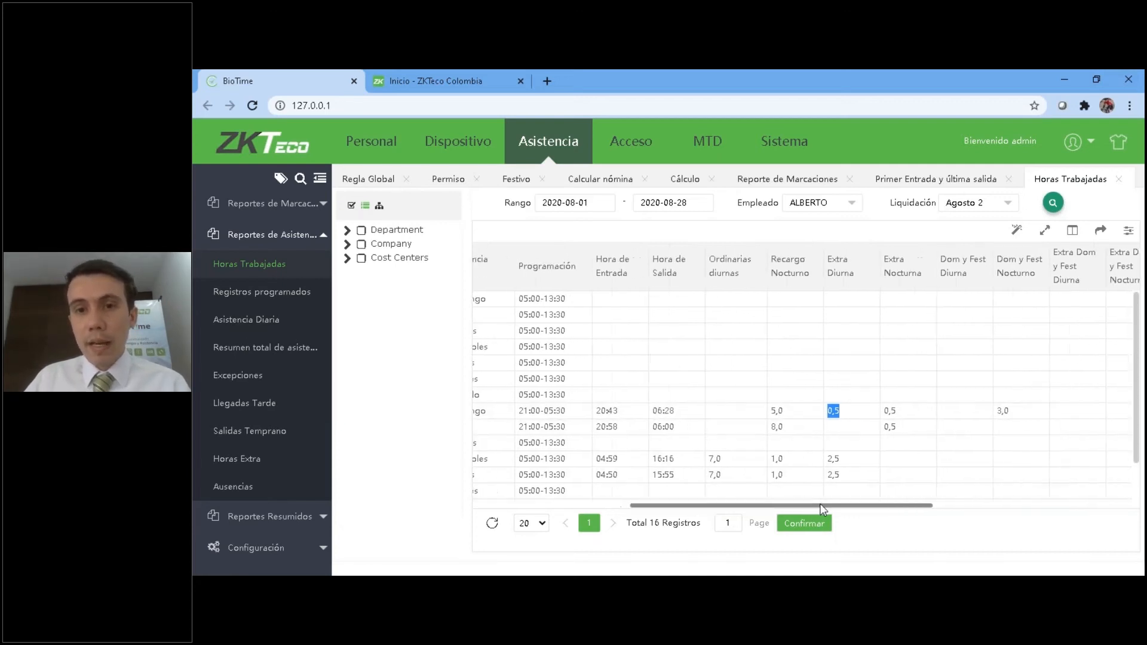
double_click(771, 412)
drag(736, 506, 688, 507)
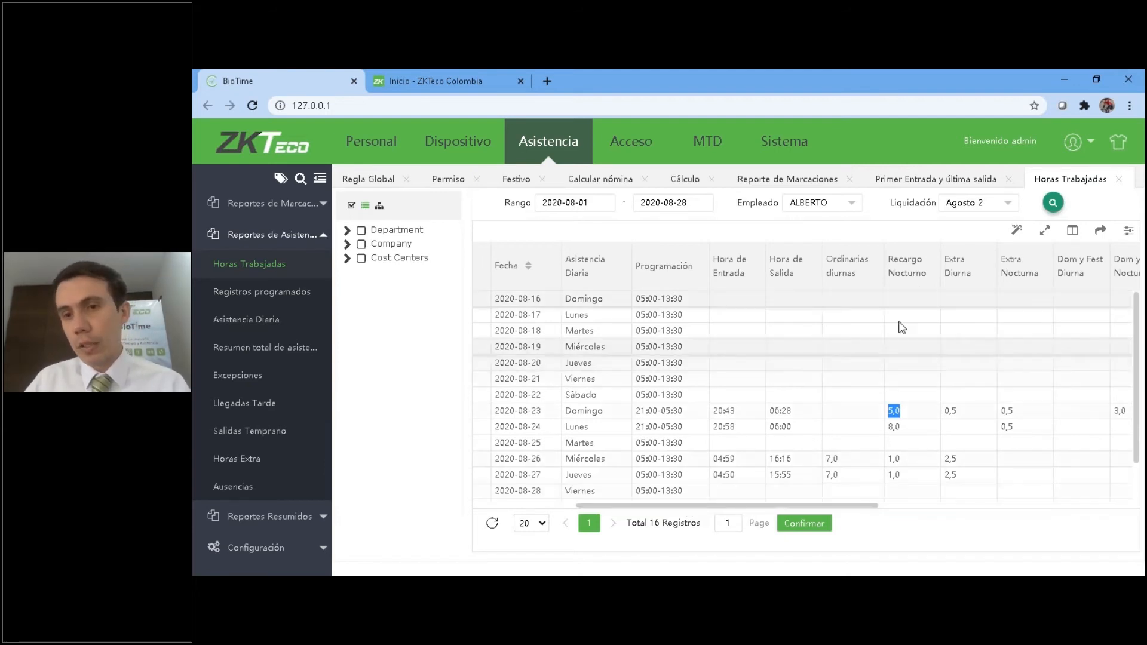
drag(829, 507, 898, 507)
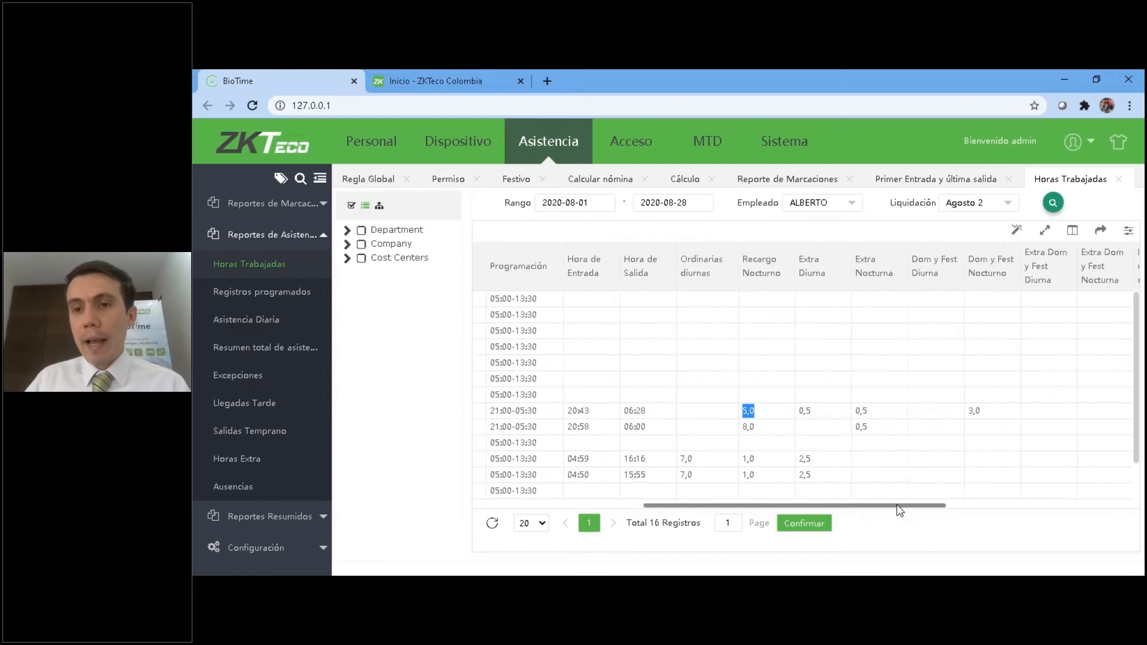
click(991, 414)
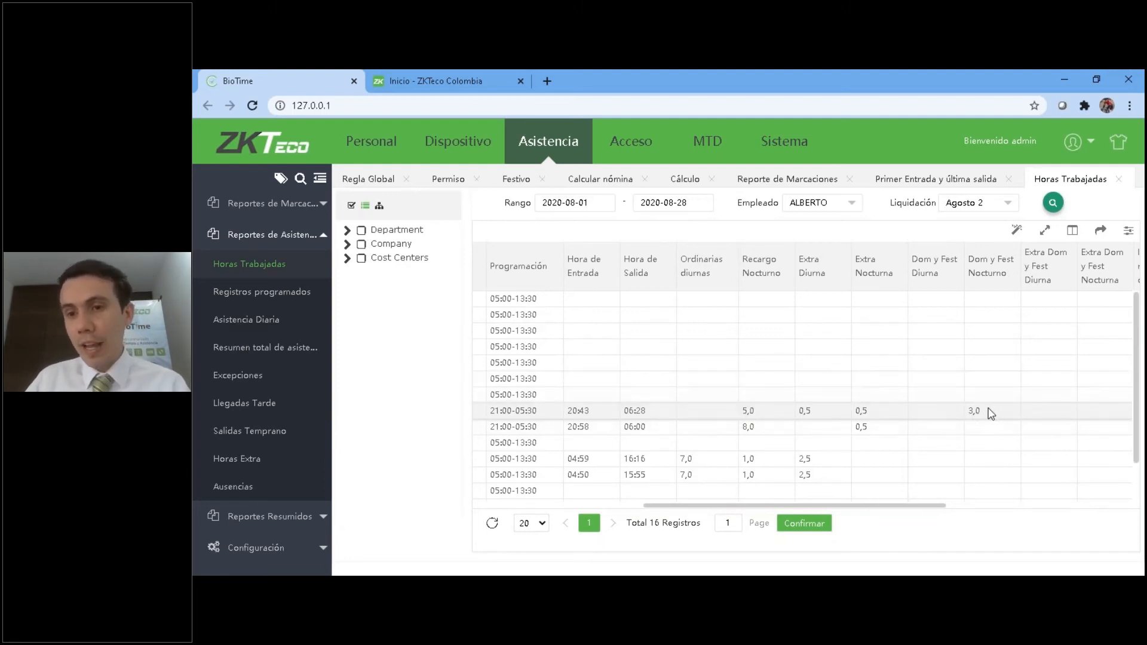
double_click(747, 411)
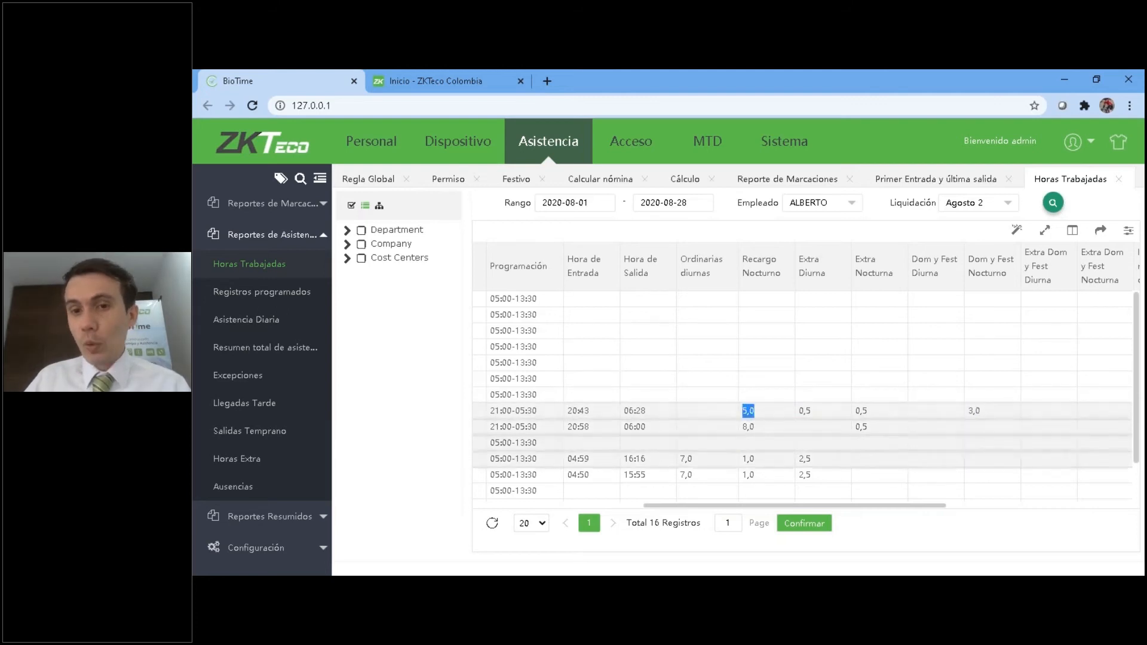
drag(846, 505, 886, 507)
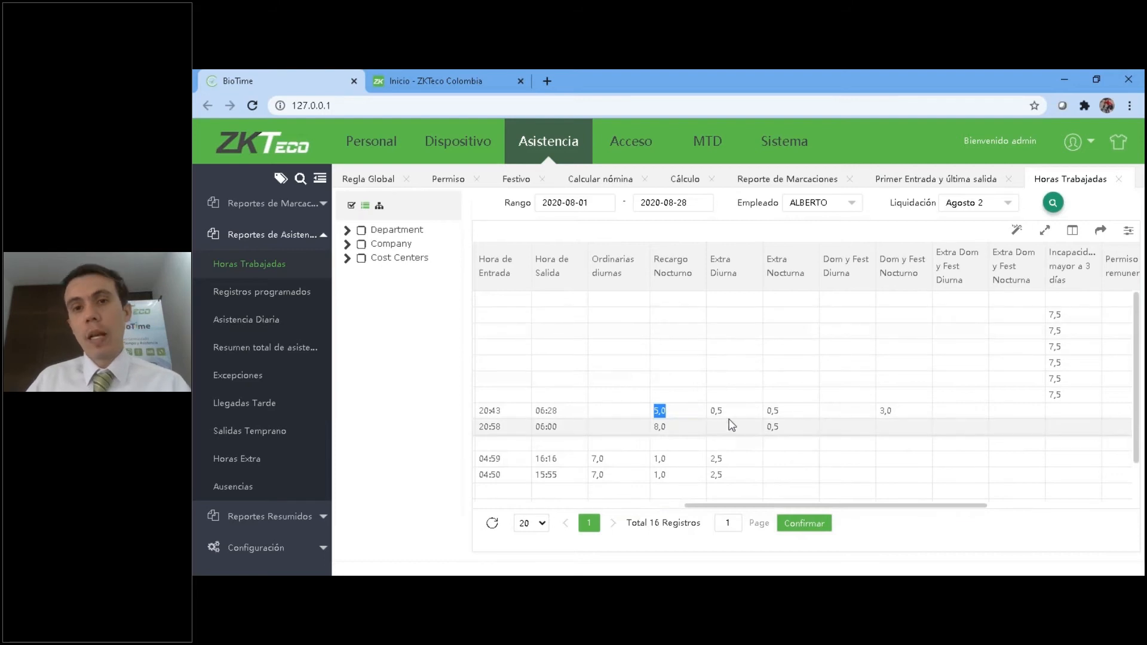
Compare the Extra Nocturna and Extra Diurna hours of the August 23 shift with its schedule and punch times.
drag(773, 408, 776, 407)
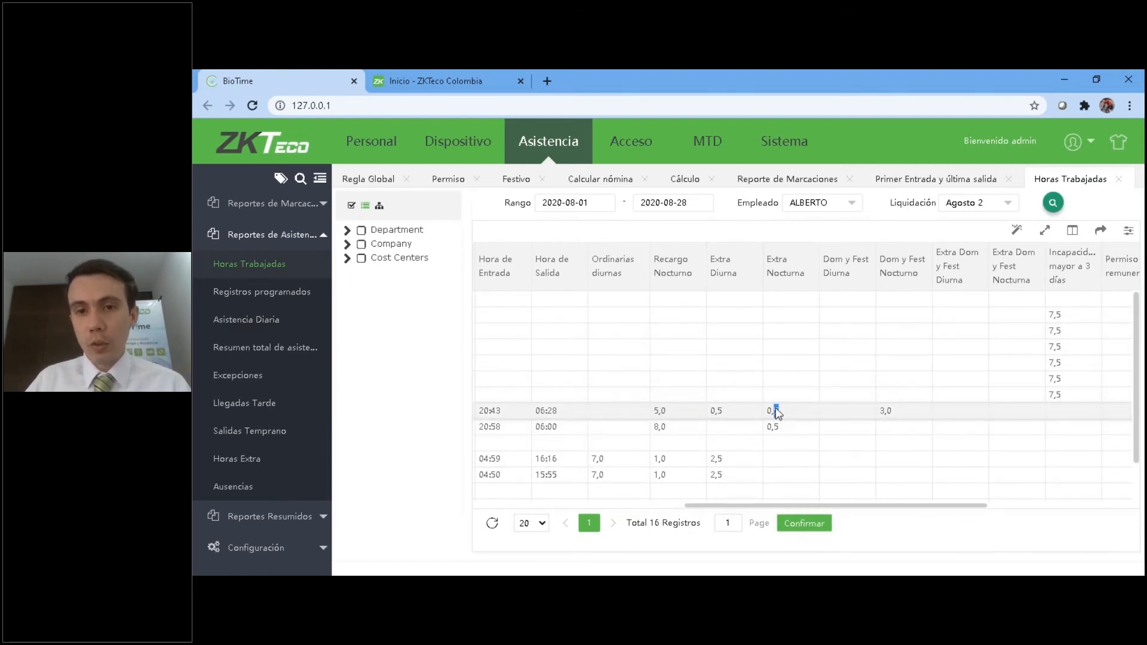
scroll(657, 424, left, 3)
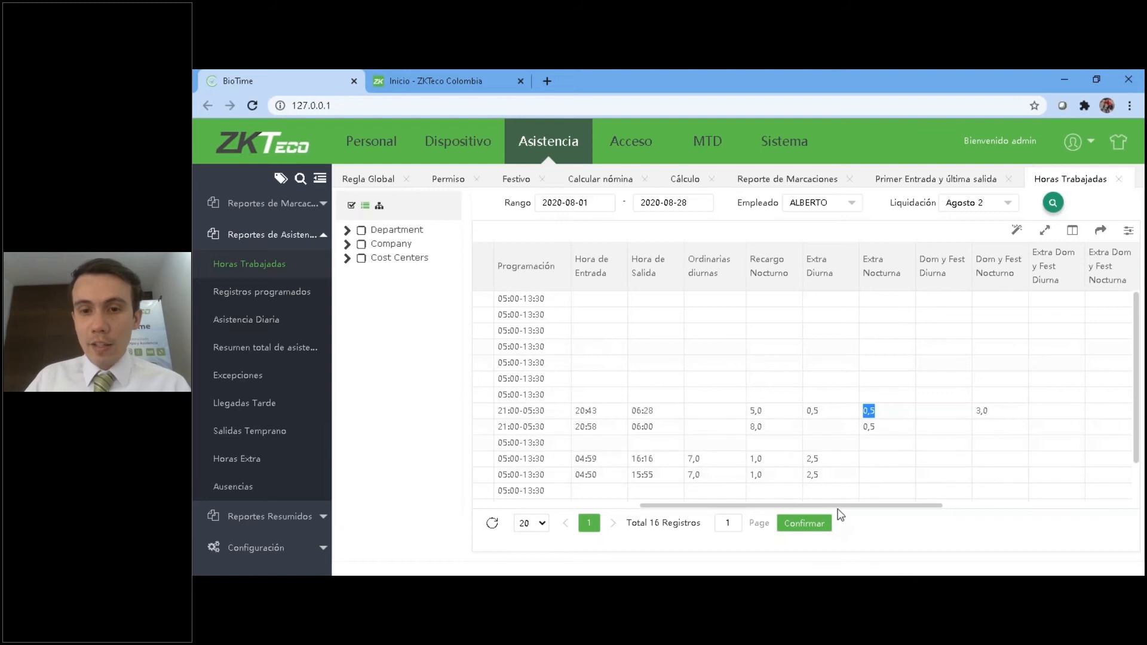
scroll(830, 504, left, 2)
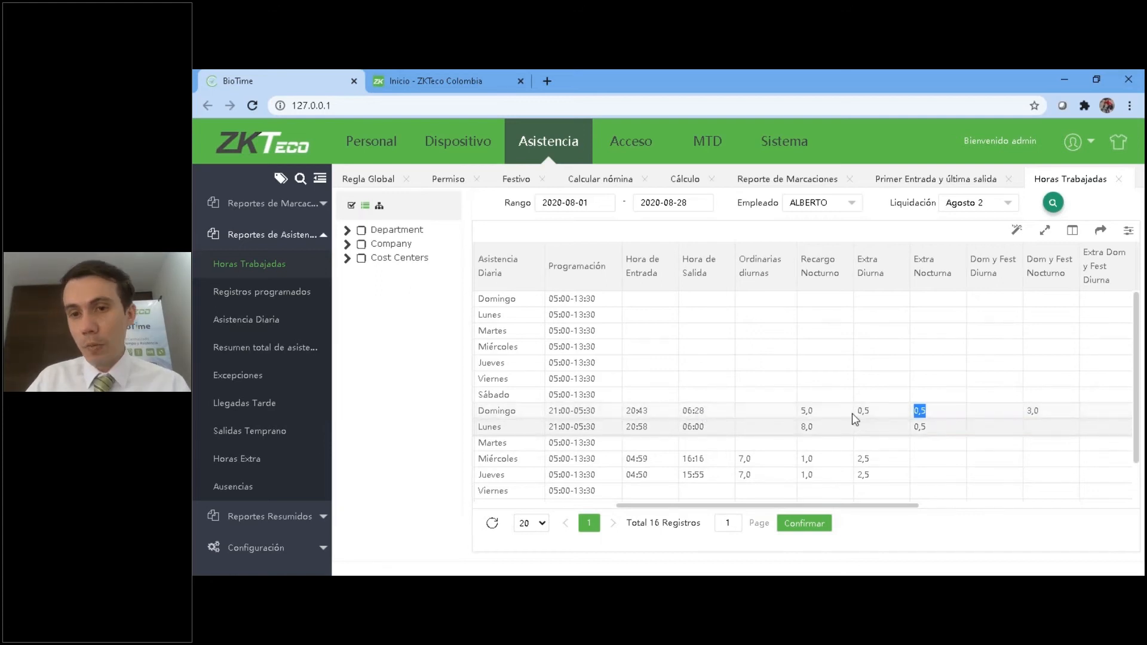
scroll(1036, 442, right, 2)
double_click(777, 412)
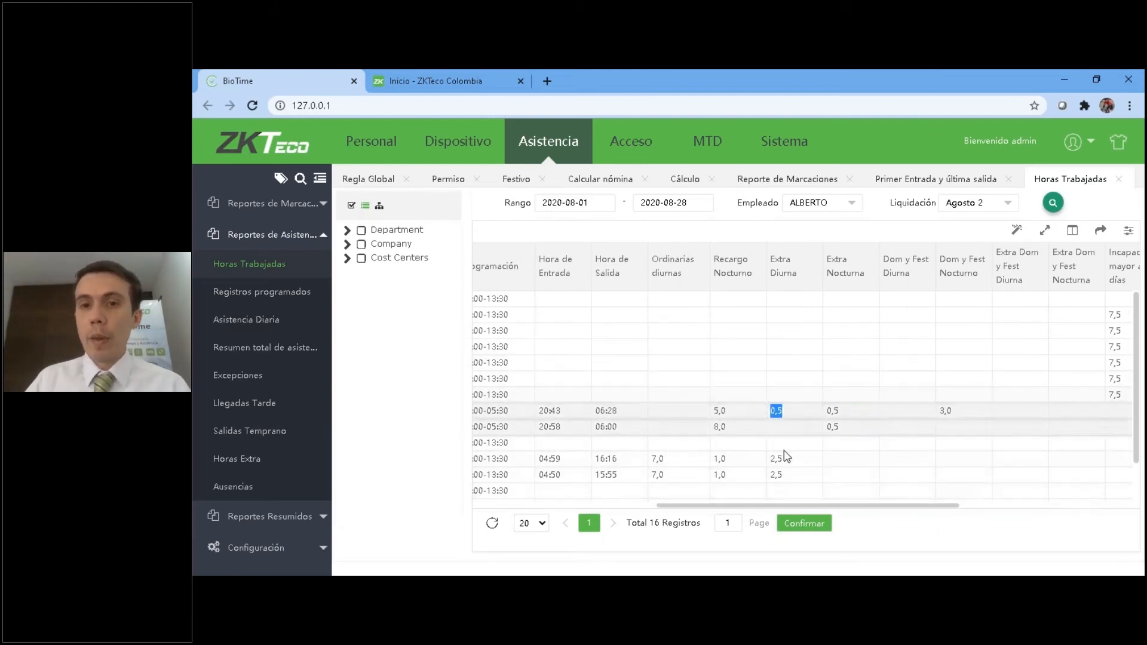
drag(797, 509, 834, 509)
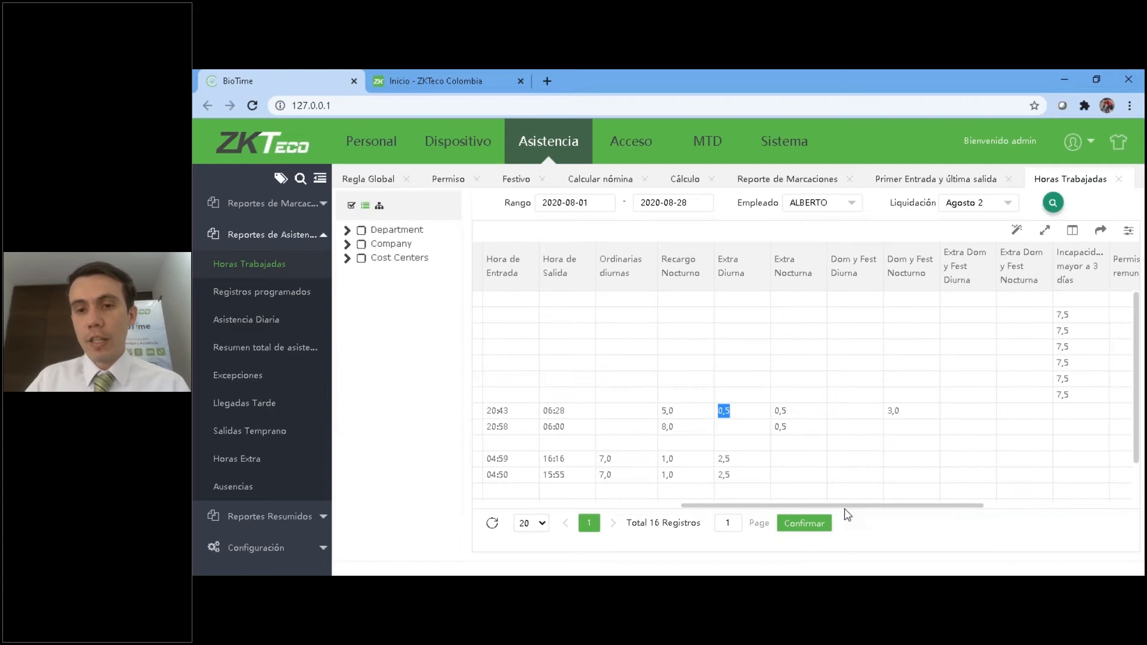
Review the August 26 and 27 hours and the remaining columns, including Incapacidad mayor a 3 días, Vacaciones and Tiempo pendiente.
drag(851, 513, 717, 512)
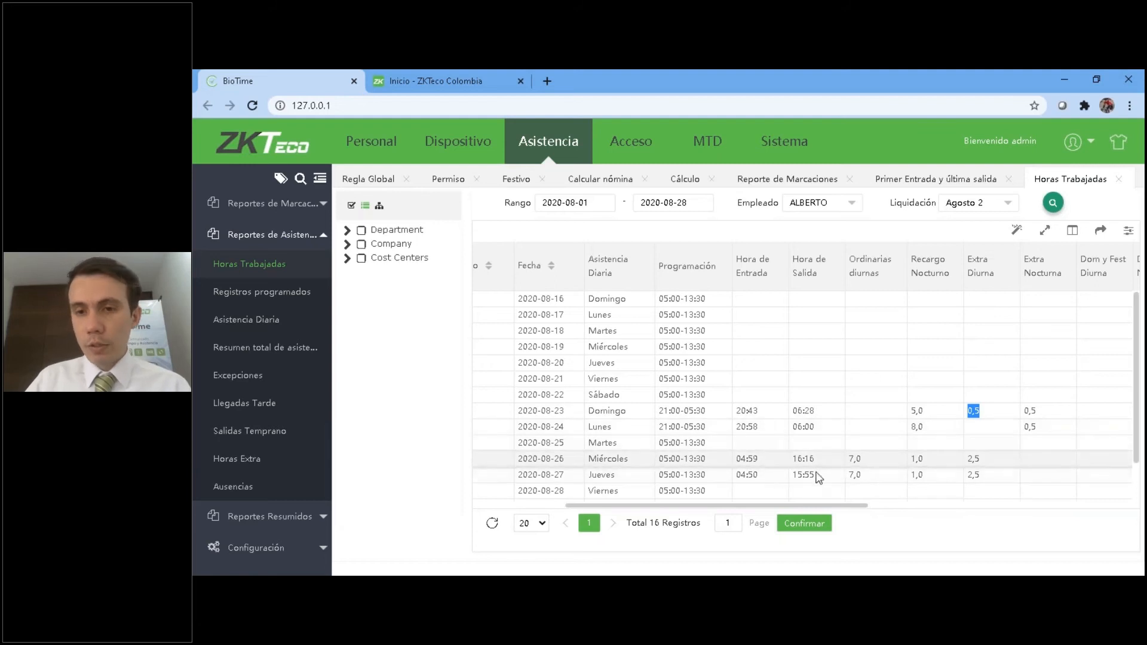
drag(774, 505, 802, 504)
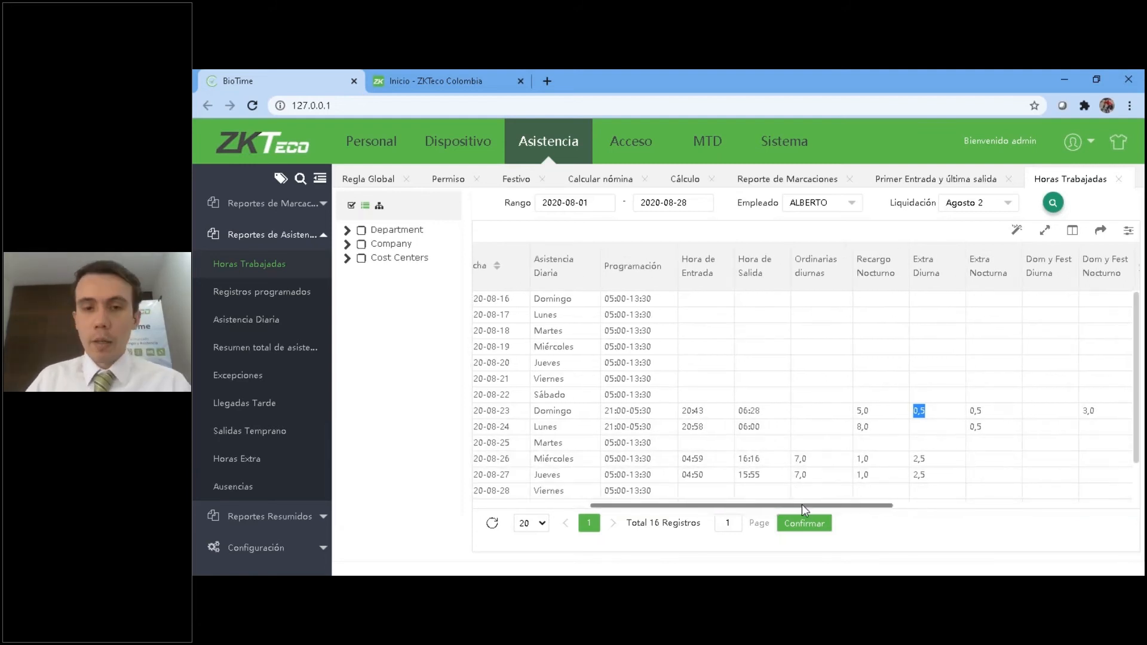
drag(802, 504, 822, 504)
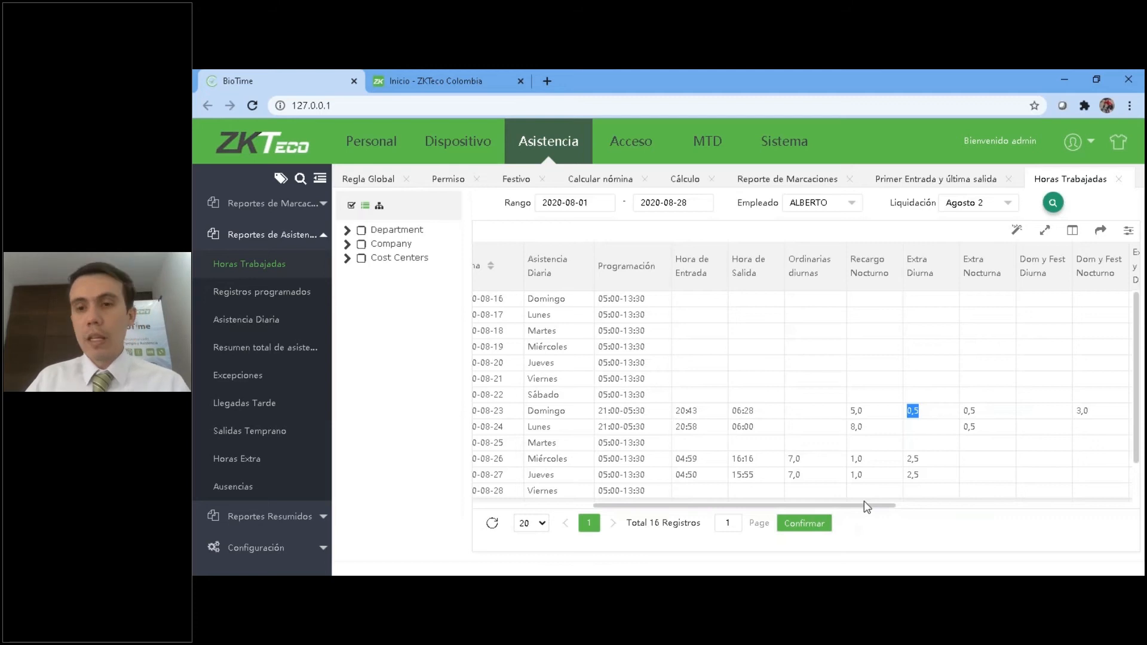
drag(865, 504, 1028, 253)
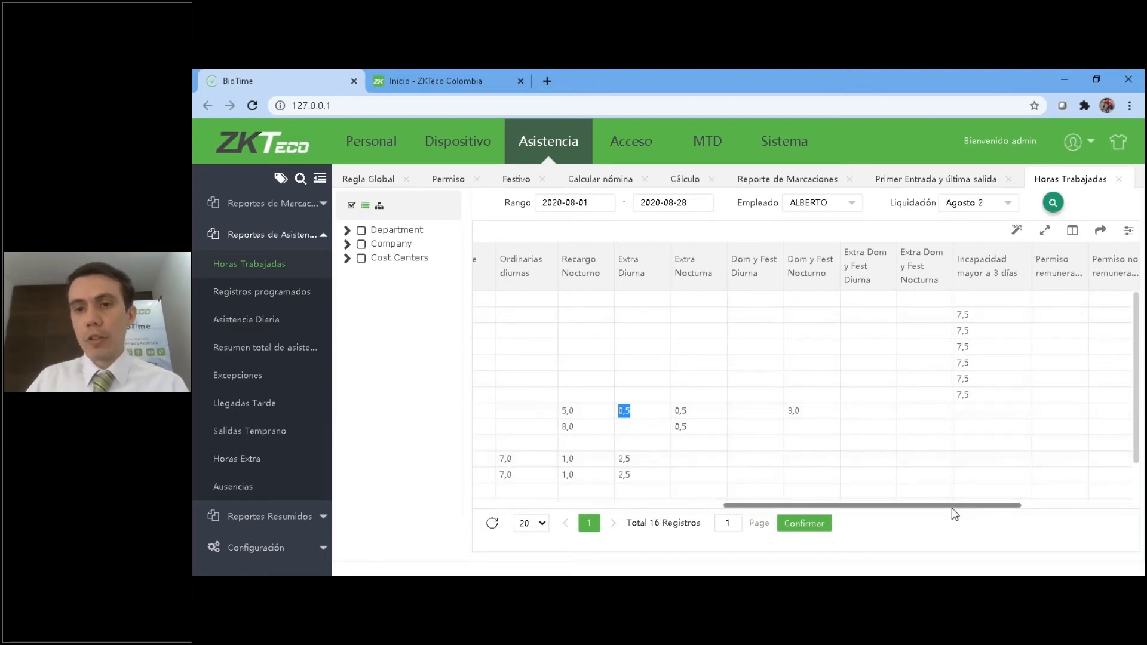
drag(960, 509, 1102, 505)
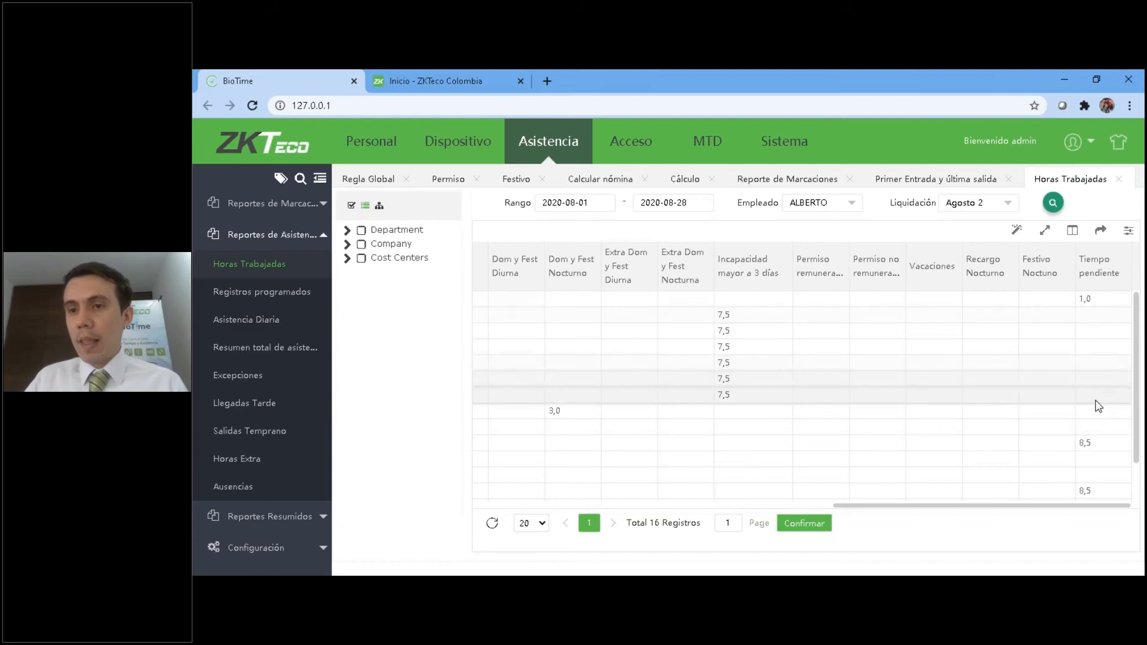
scroll(1057, 502, down, 1)
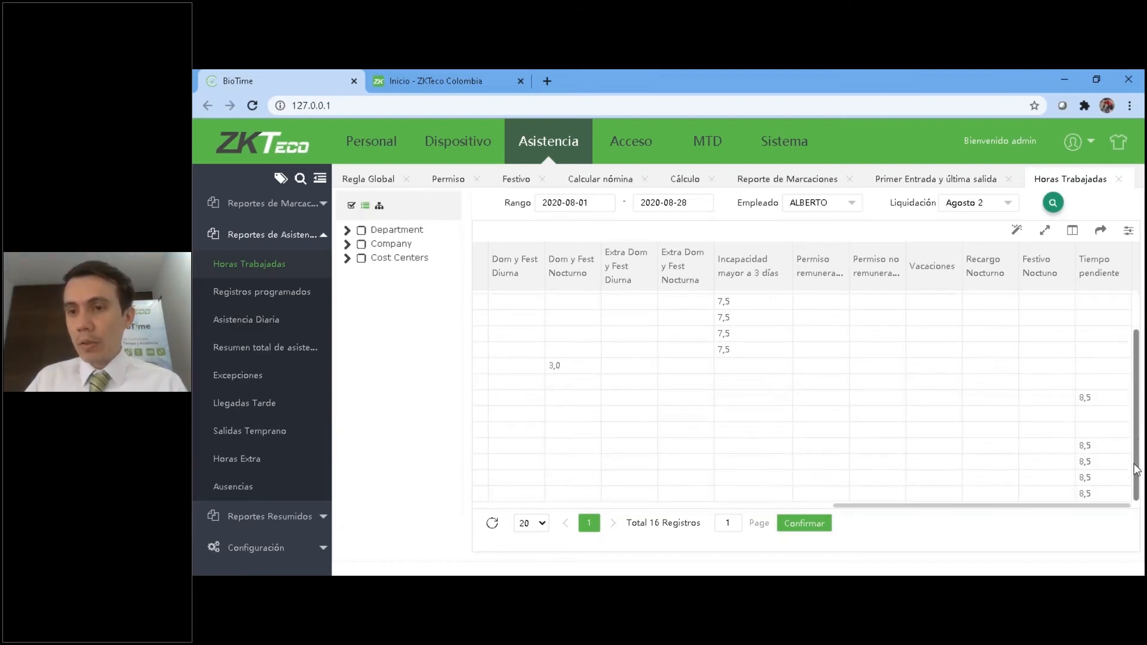
drag(1069, 506, 704, 518)
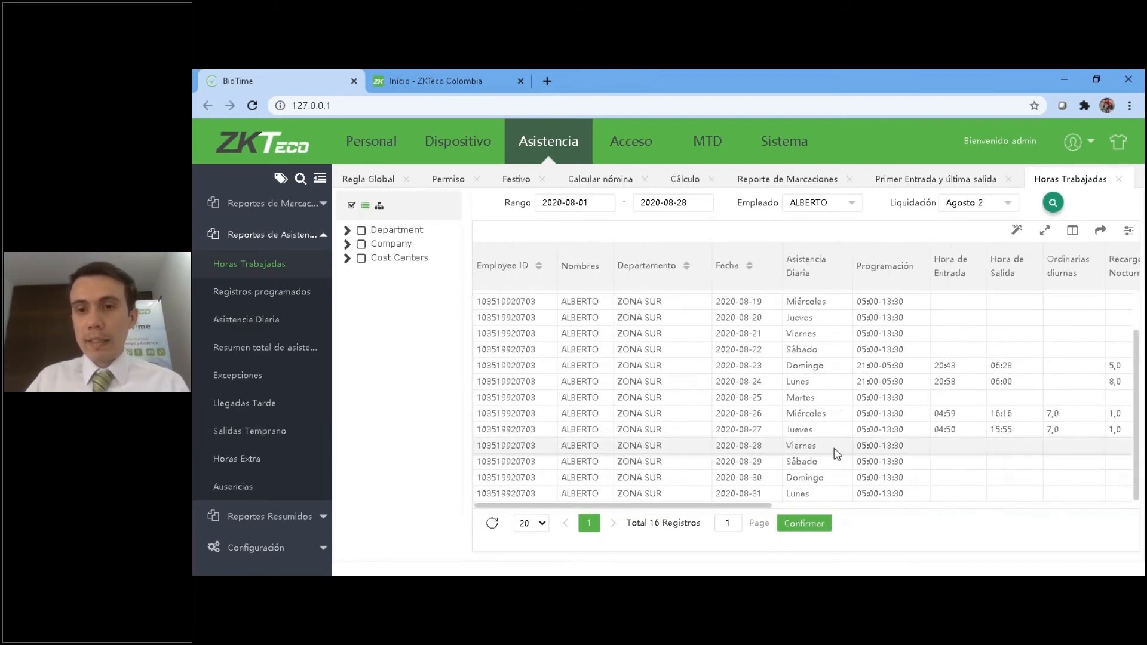
Review the remaining columns of the Horas Trabajadas report and the list of columns that can be shown or hidden.
drag(763, 509, 1125, 505)
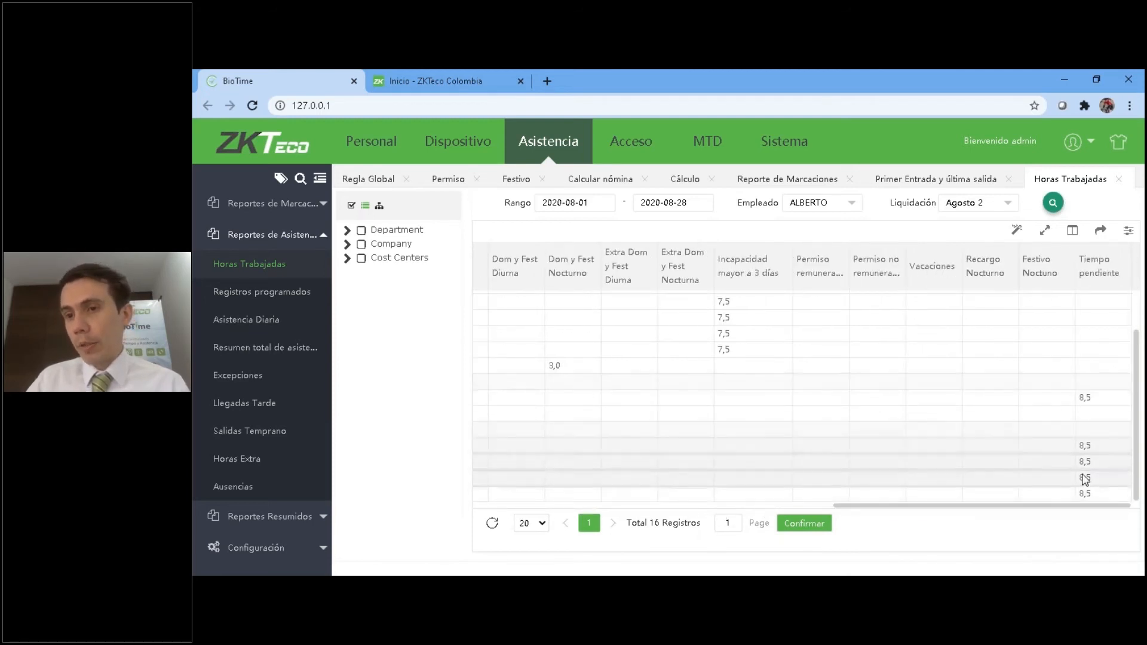
drag(1079, 505, 1143, 431)
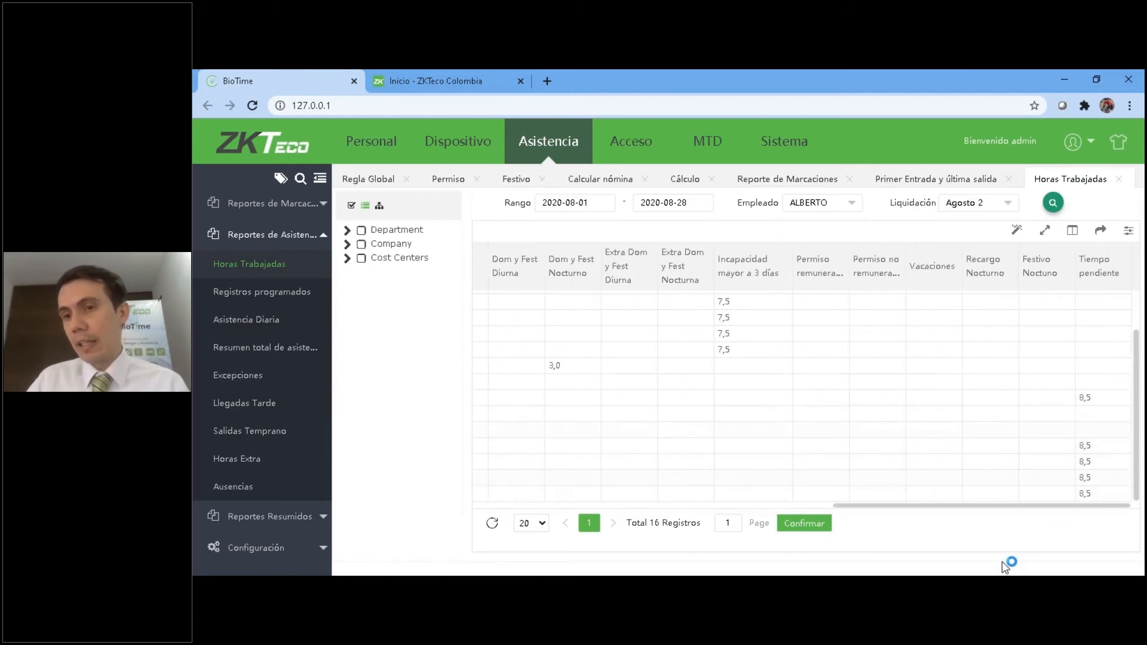
click(1072, 231)
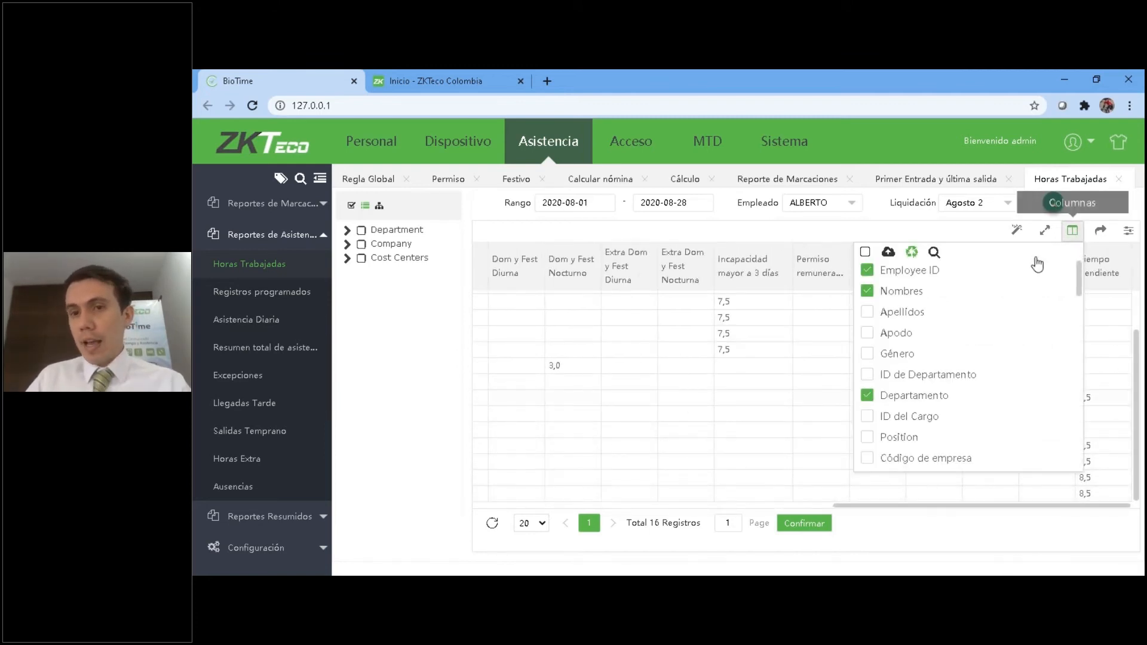
drag(1078, 265, 1082, 350)
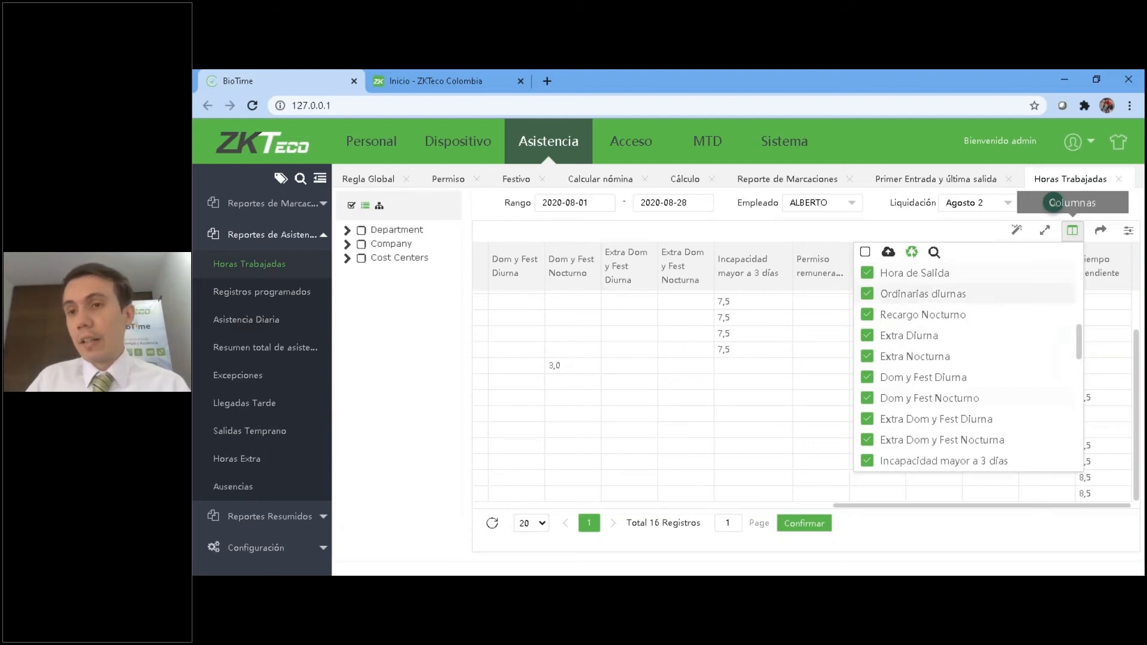
click(1072, 230)
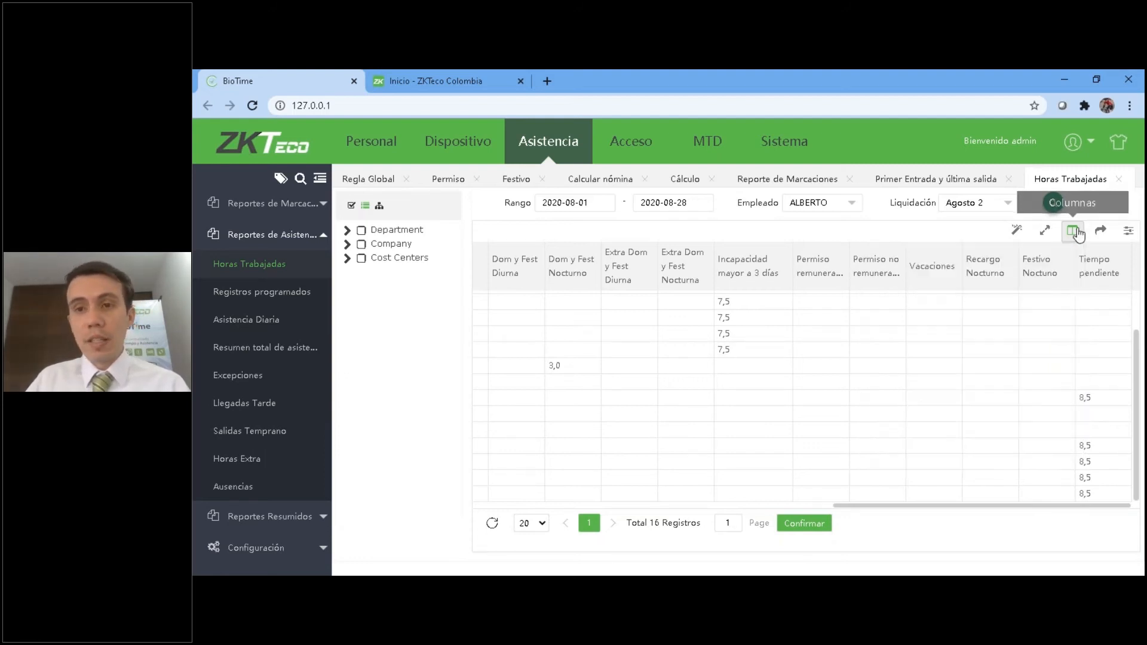
Export the Horas Trabajadas report to Excel with scope Todos los datos, and open the Registros programados report.
drag(946, 506, 506, 501)
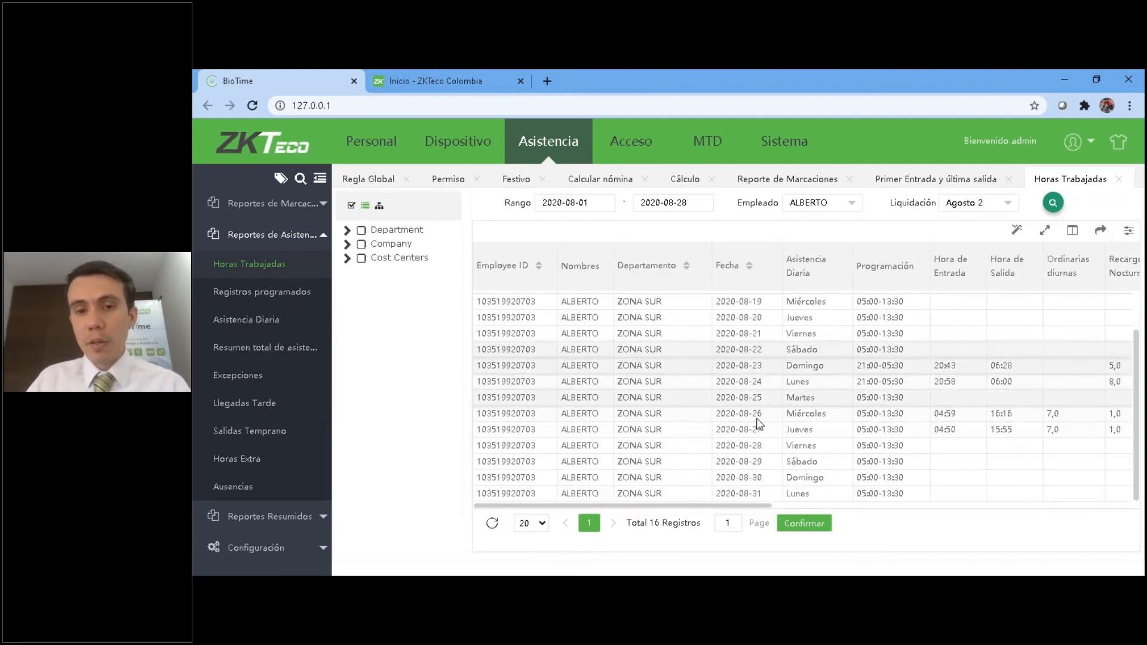
drag(618, 504, 644, 504)
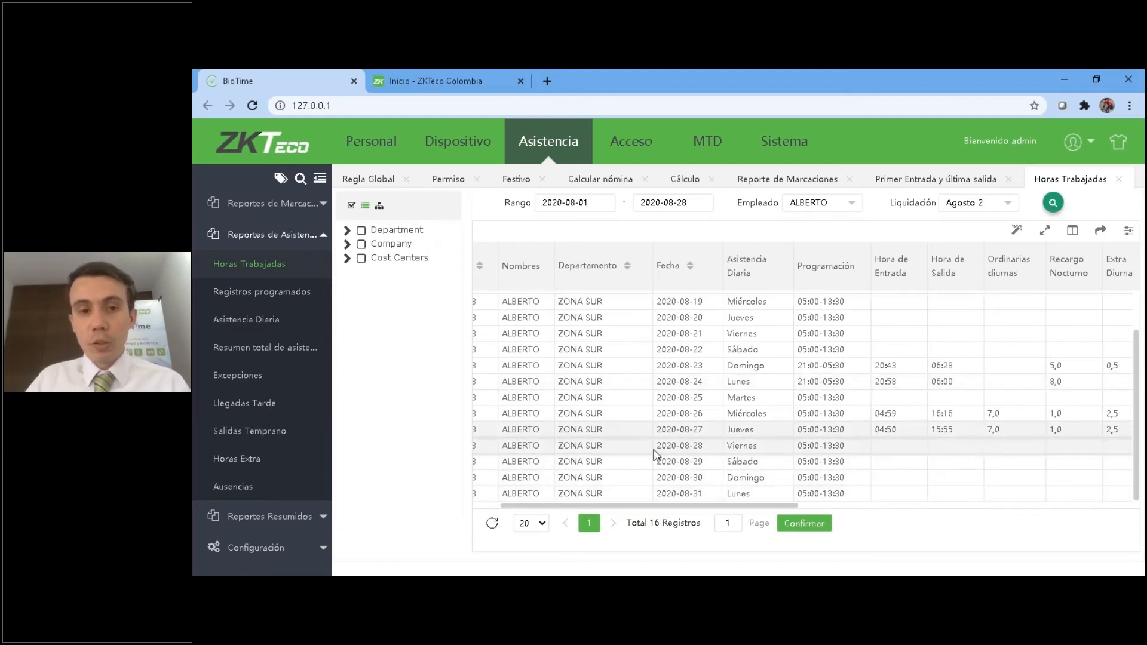
drag(679, 506, 741, 507)
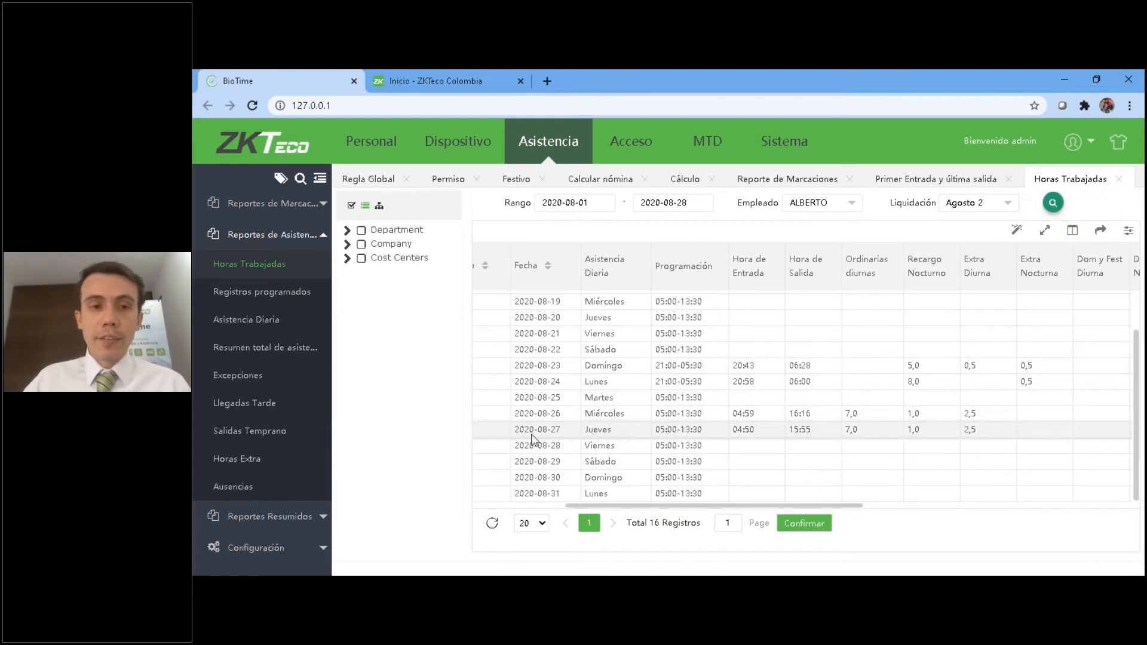
click(1100, 230)
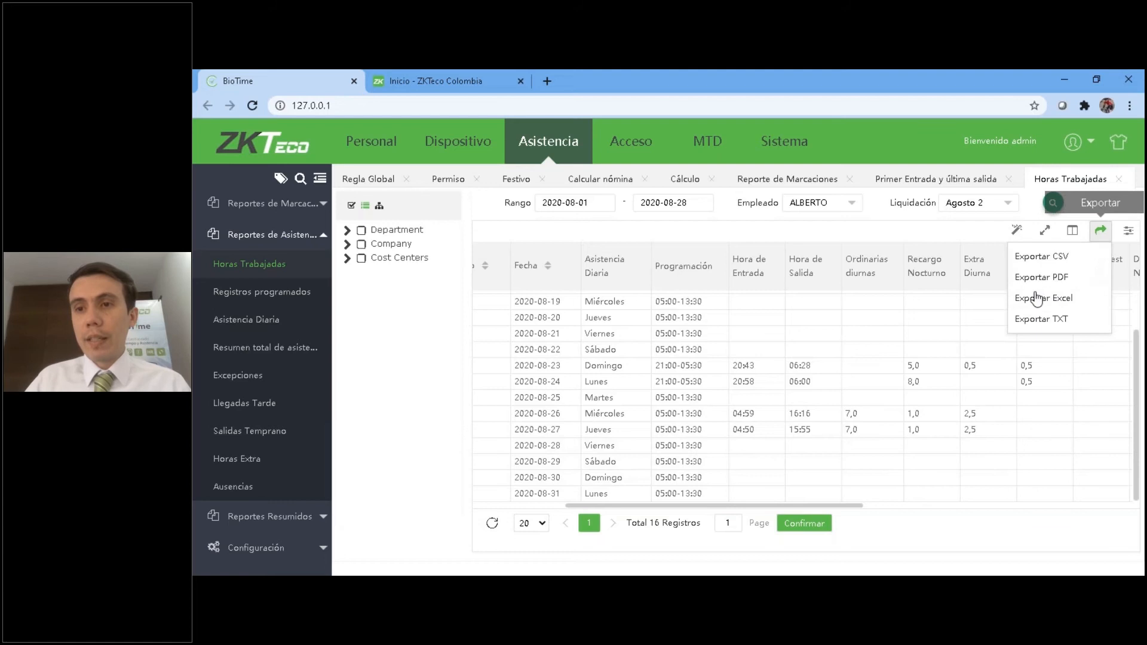
click(1048, 301)
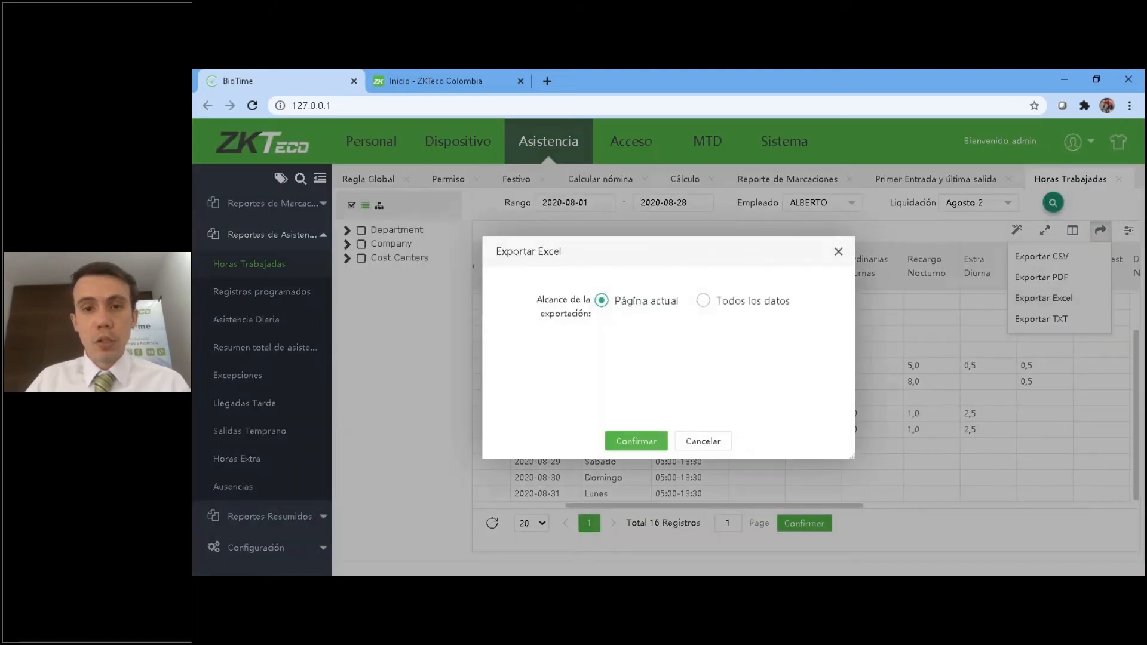
click(741, 305)
click(622, 443)
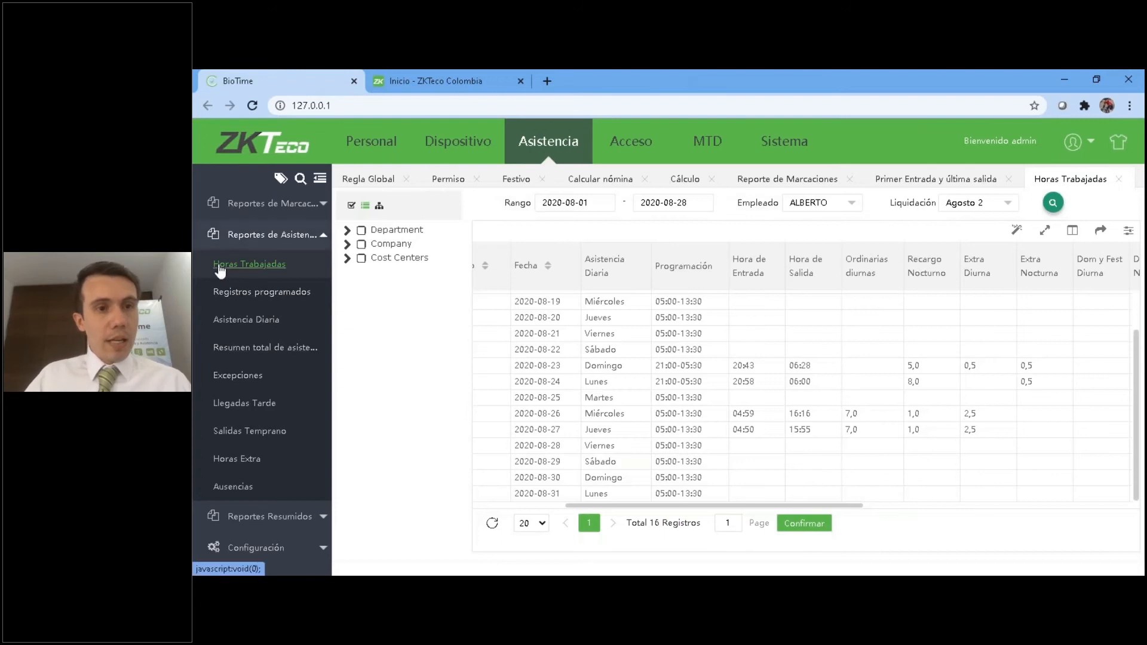
click(251, 305)
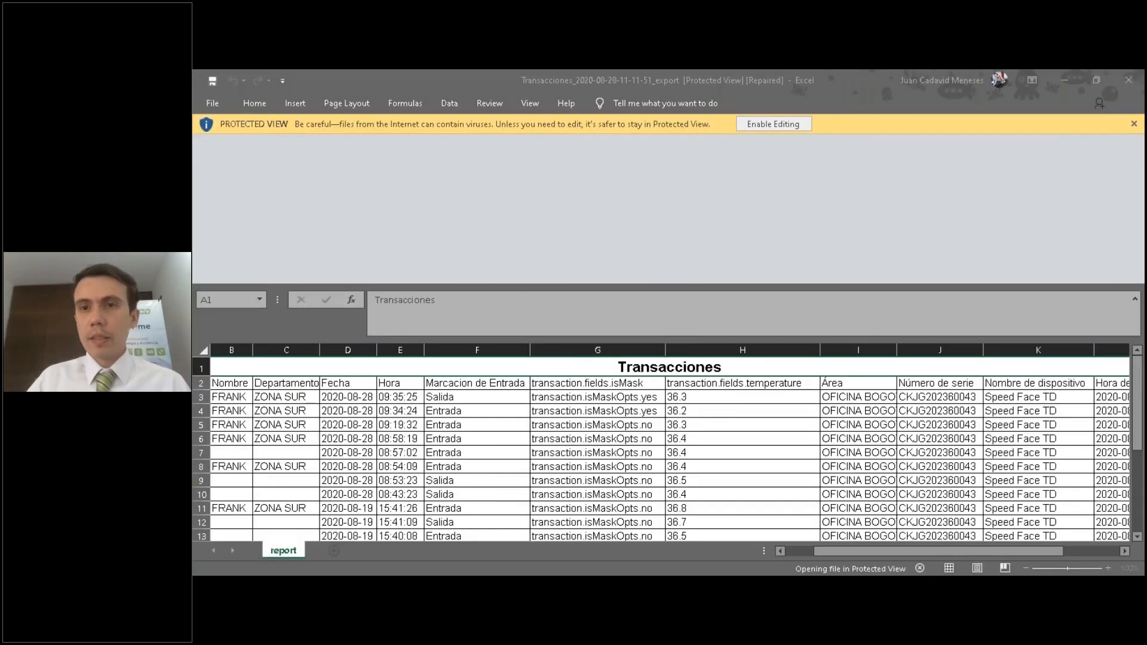
Recover the content of the exported Horas Trabajadas workbook in Excel, enable editing and dismiss the repair summary.
click(644, 367)
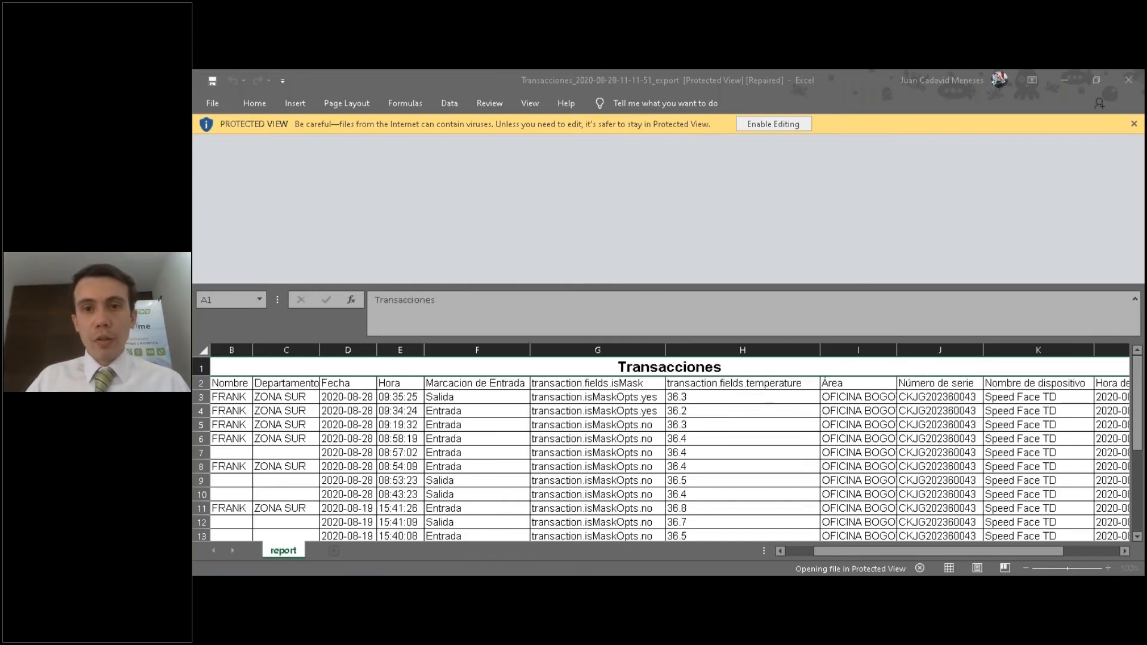
click(764, 125)
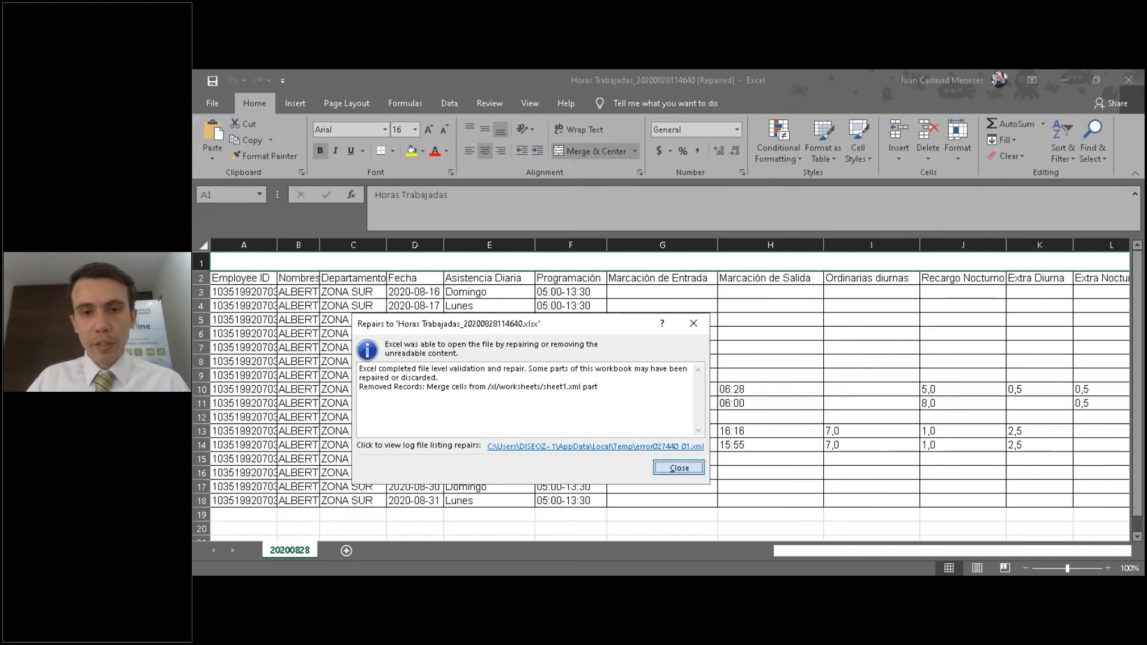
click(678, 468)
Examine the exported hour columns from Ordinarias diurnas to Dom y Fest Nocturno alongside the schedules and punch times.
drag(823, 550, 872, 550)
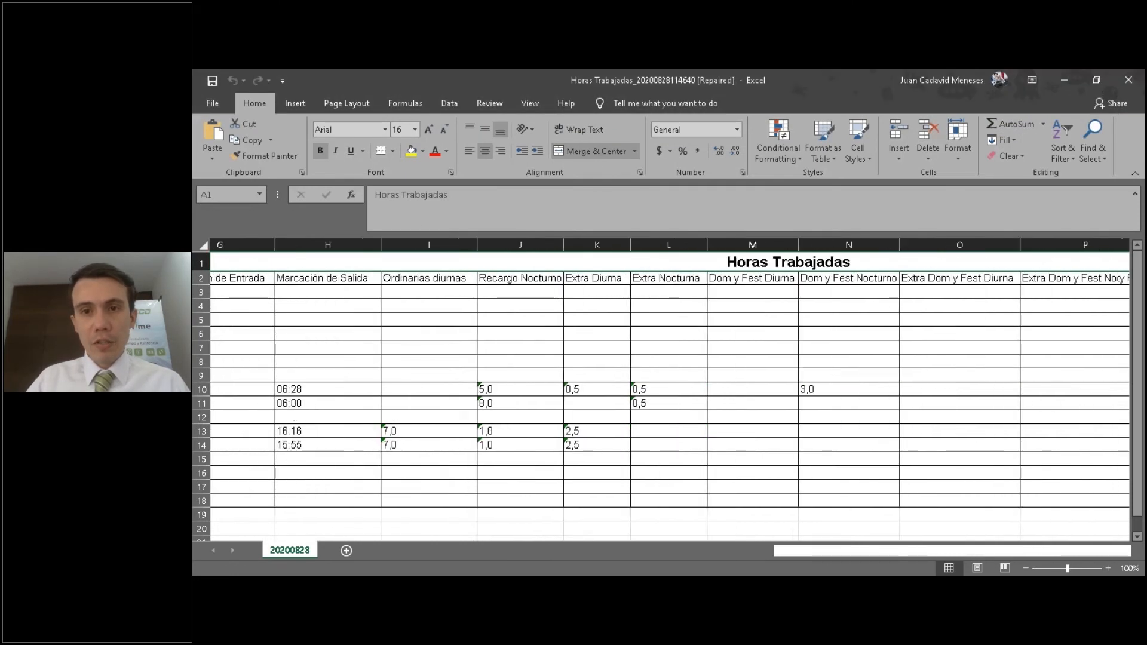
click(547, 391)
drag(451, 289, 899, 487)
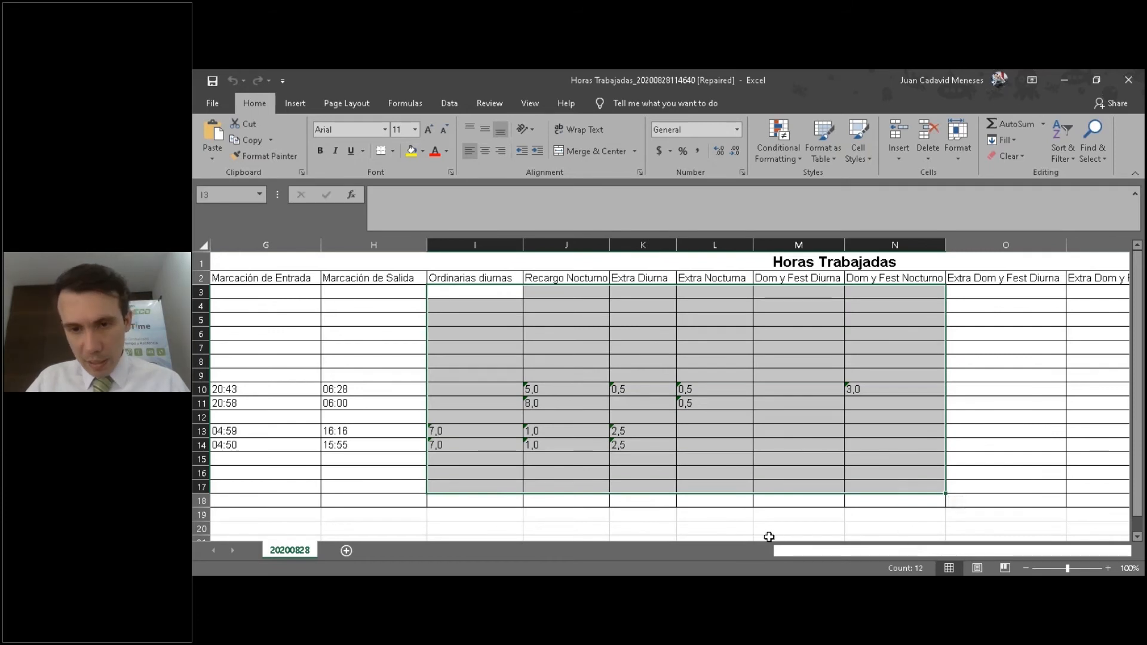
drag(834, 554, 800, 553)
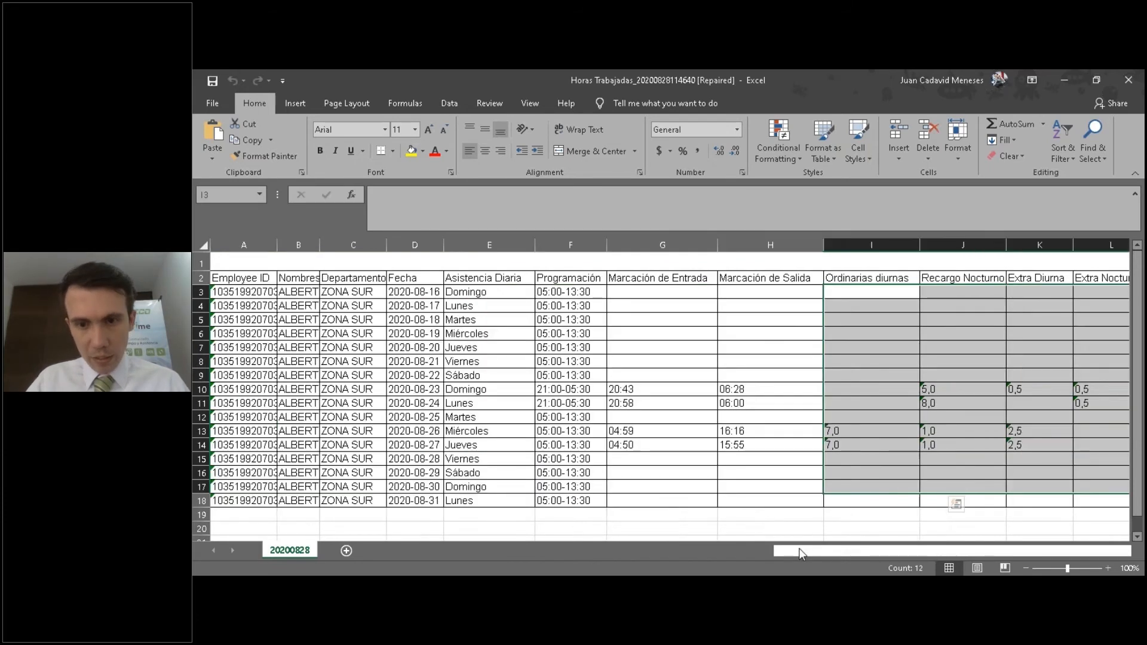
scroll(265, 398, down, 5)
scroll(267, 415, up, 5)
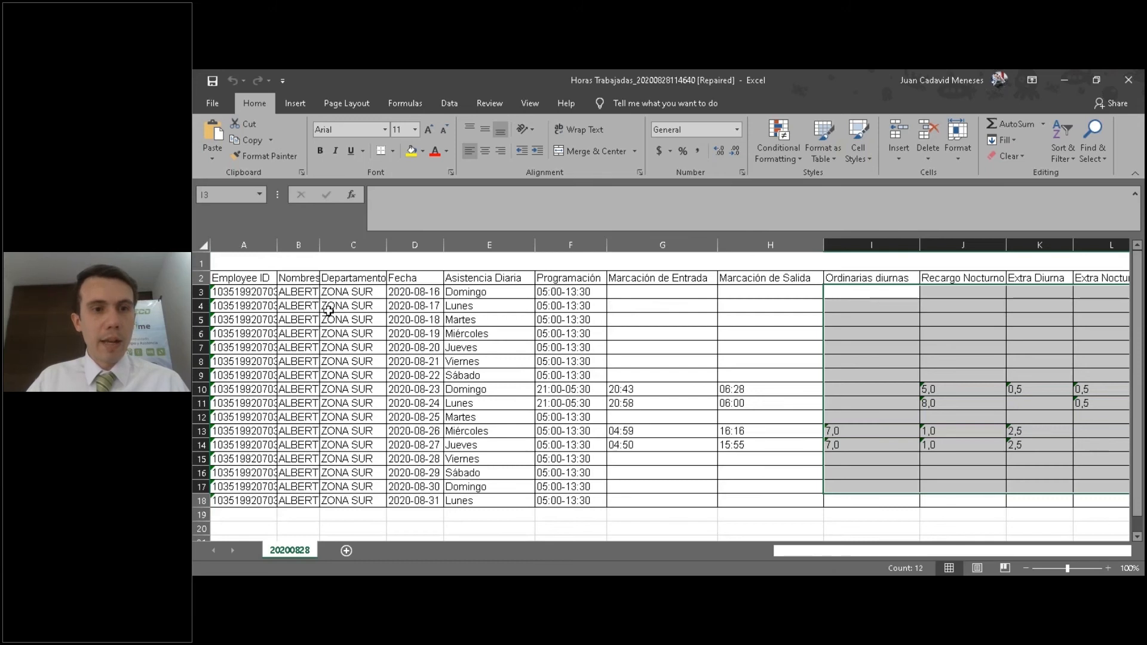
Fit the Nombres and Employee ID columns to their contents, and close the Horas Trabajadas workbook without saving.
double_click(319, 245)
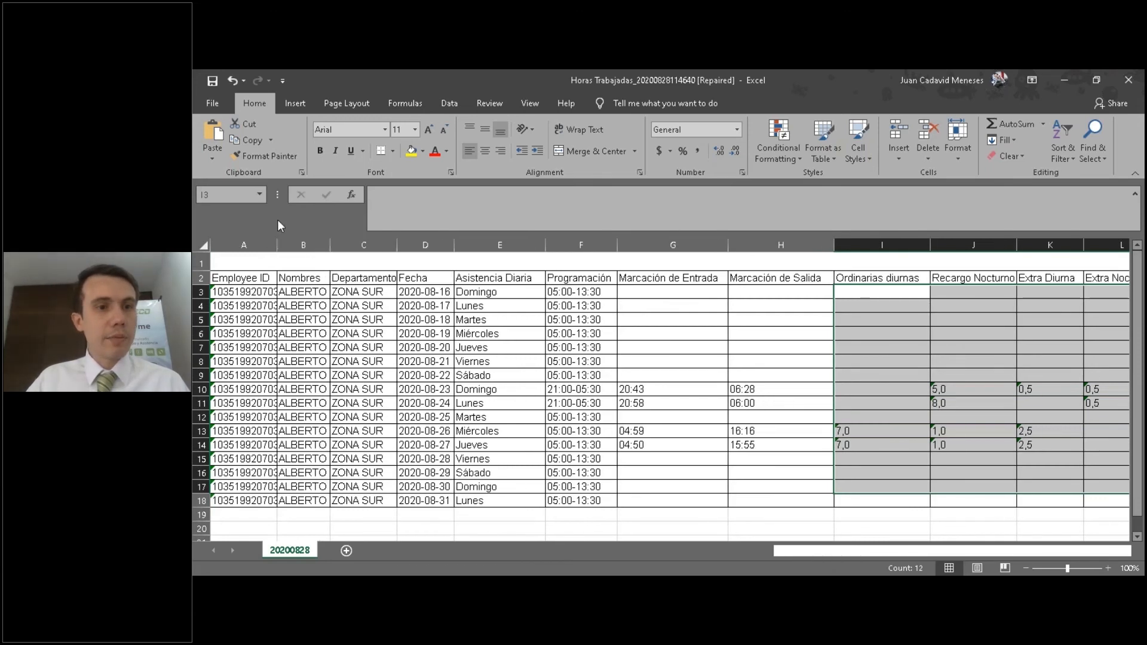
double_click(277, 241)
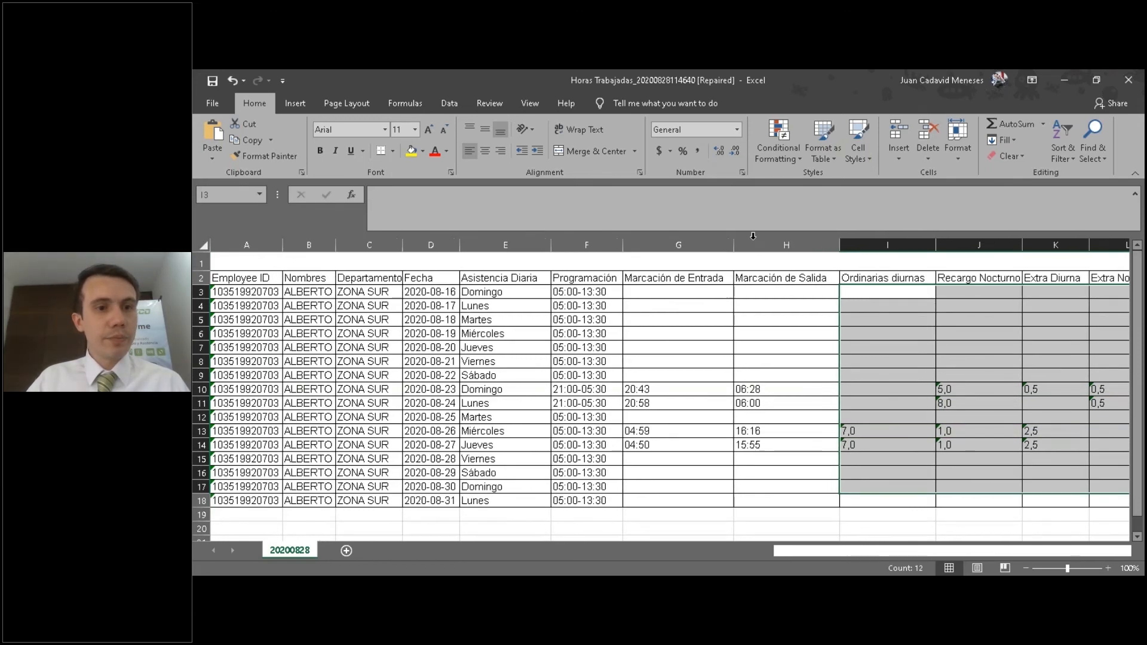
click(1128, 79)
click(668, 347)
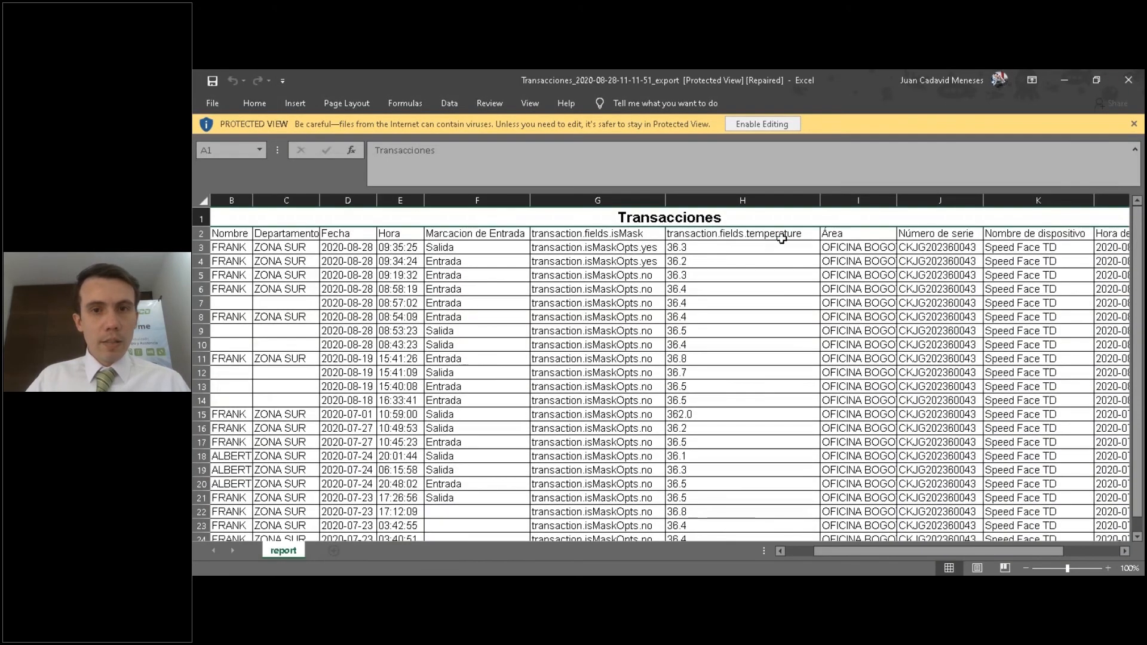
Switch back to BioTime and open the Asistencia Diaria report, followed by Resumen total de asistencia.
click(306, 574)
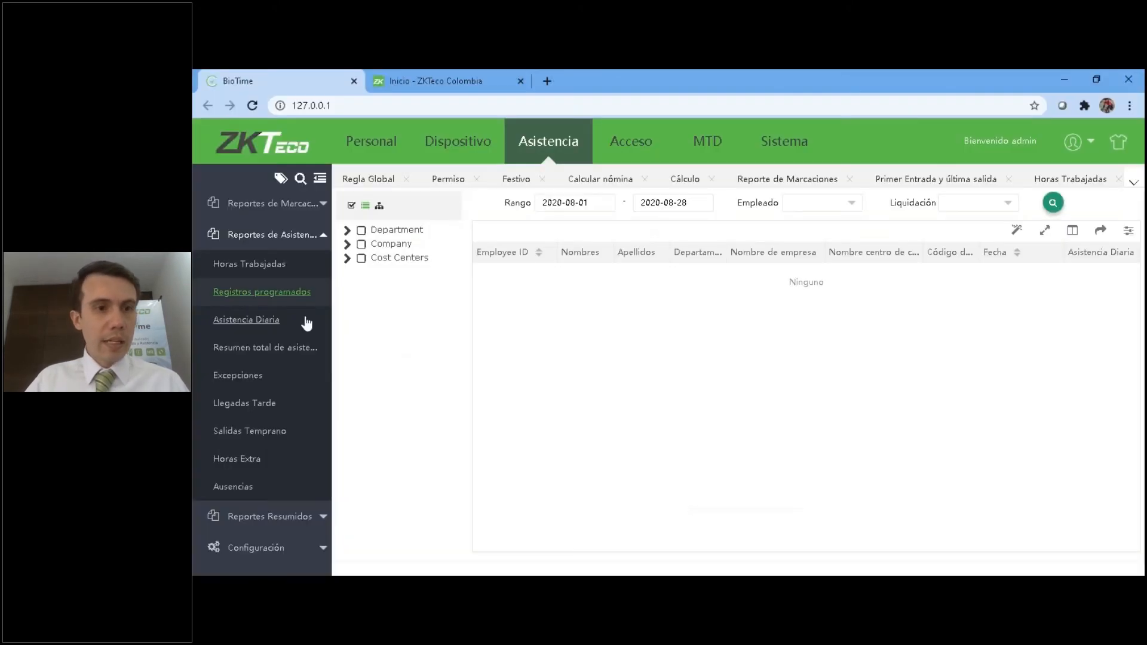
click(256, 324)
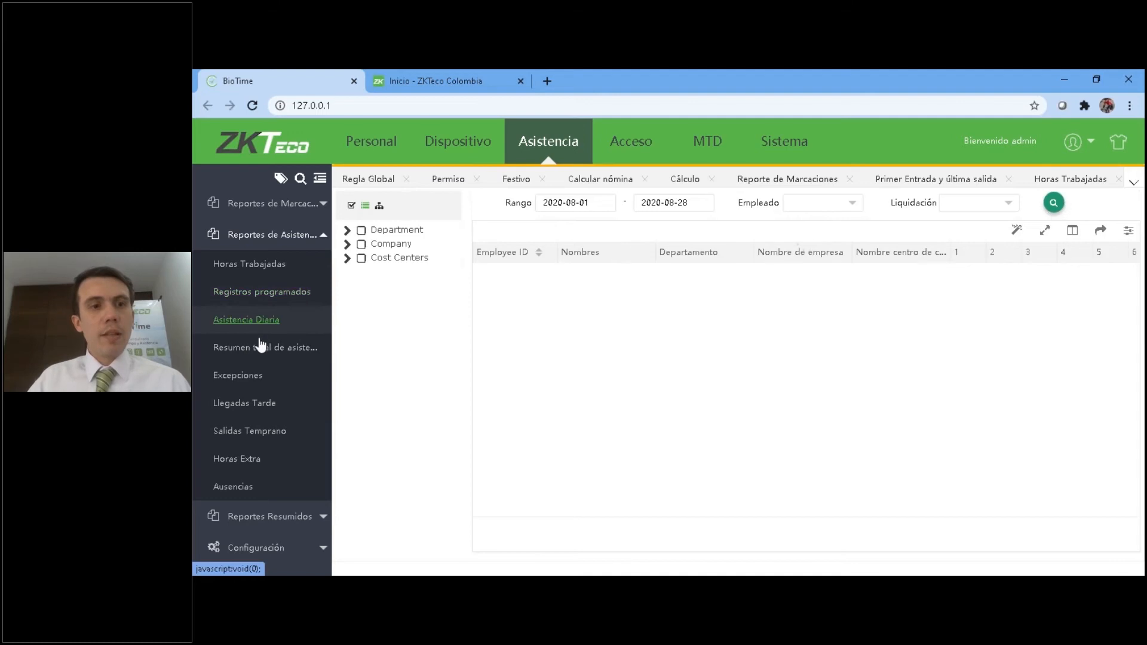
click(261, 348)
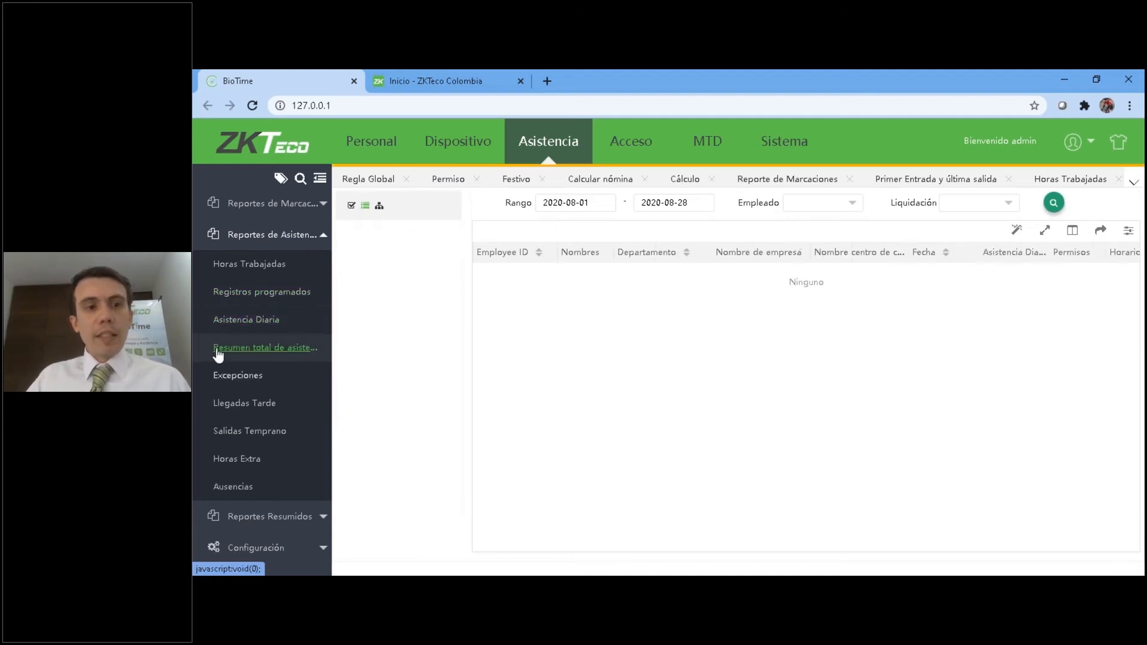
Include every department, company and cost center in the attendance summary and set its settlement to Agosto 2.
click(351, 206)
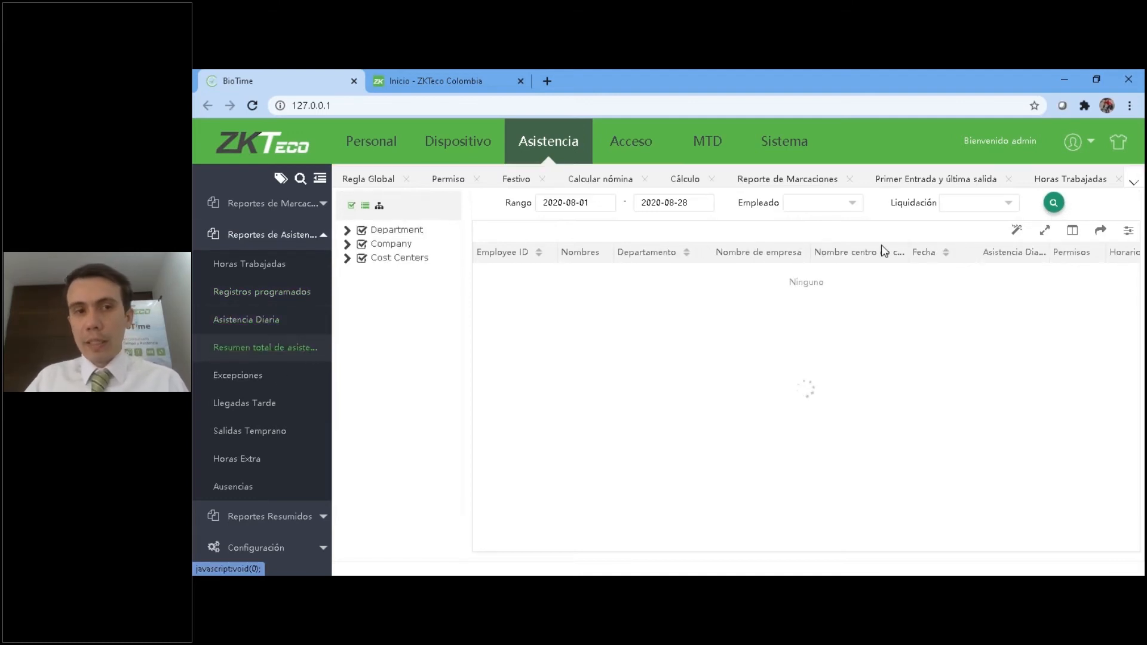
click(981, 206)
click(404, 267)
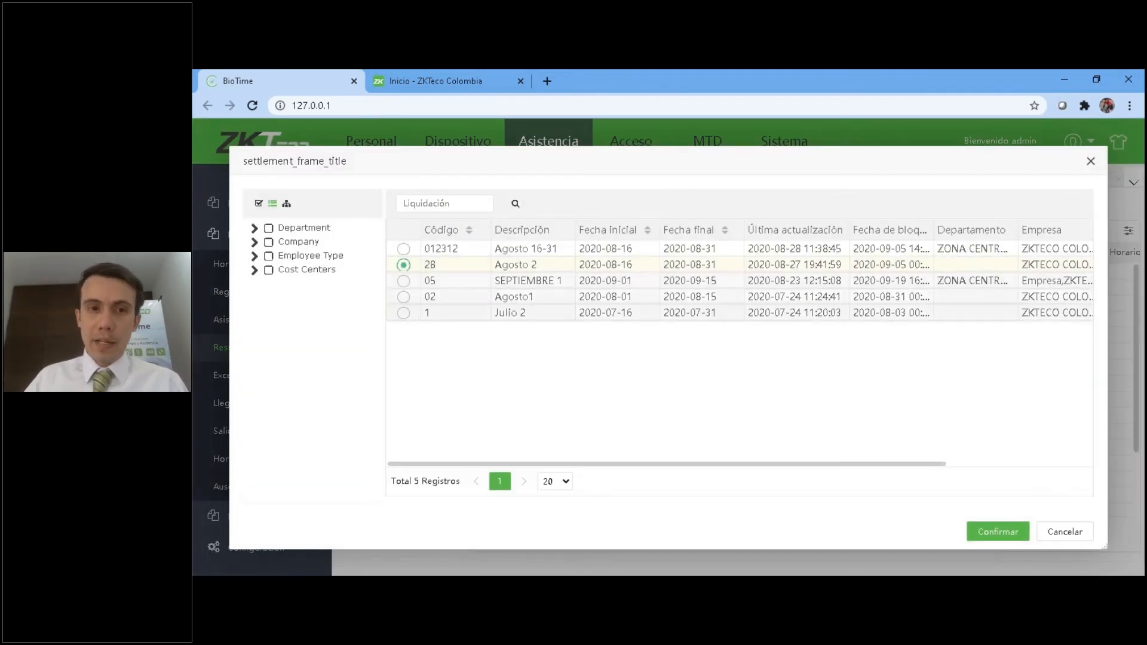
click(1005, 528)
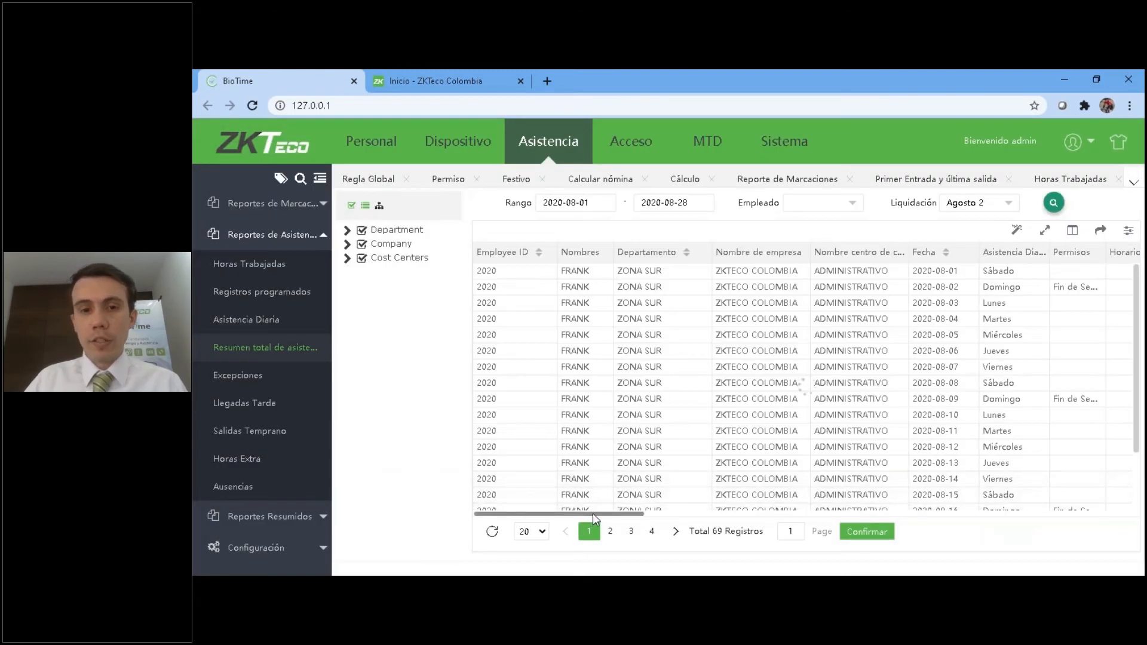
Review the attendance summary's columns and filter it to the same employee examined in Horas Trabajadas.
drag(589, 516, 786, 517)
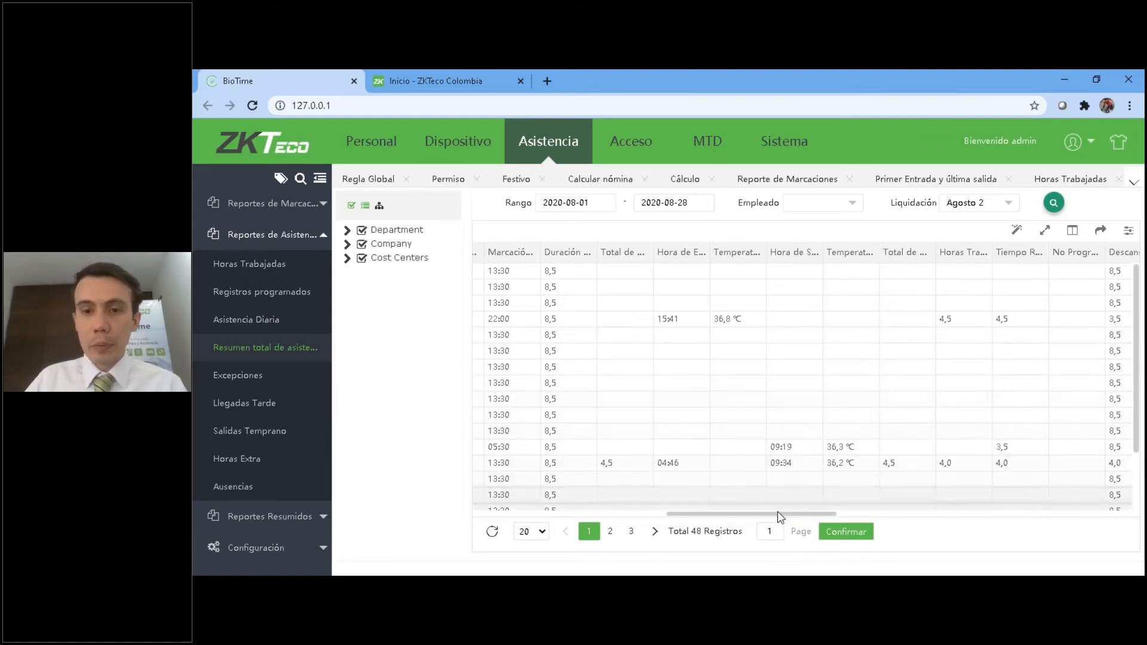
drag(785, 512, 1092, 507)
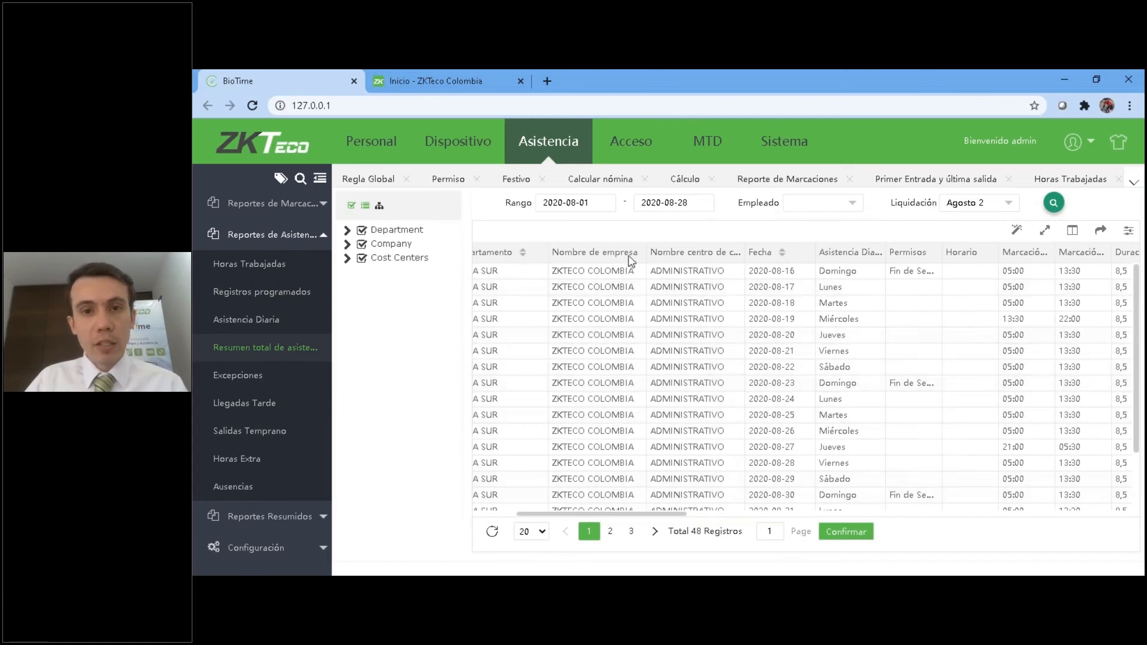
click(805, 212)
click(429, 238)
click(1000, 544)
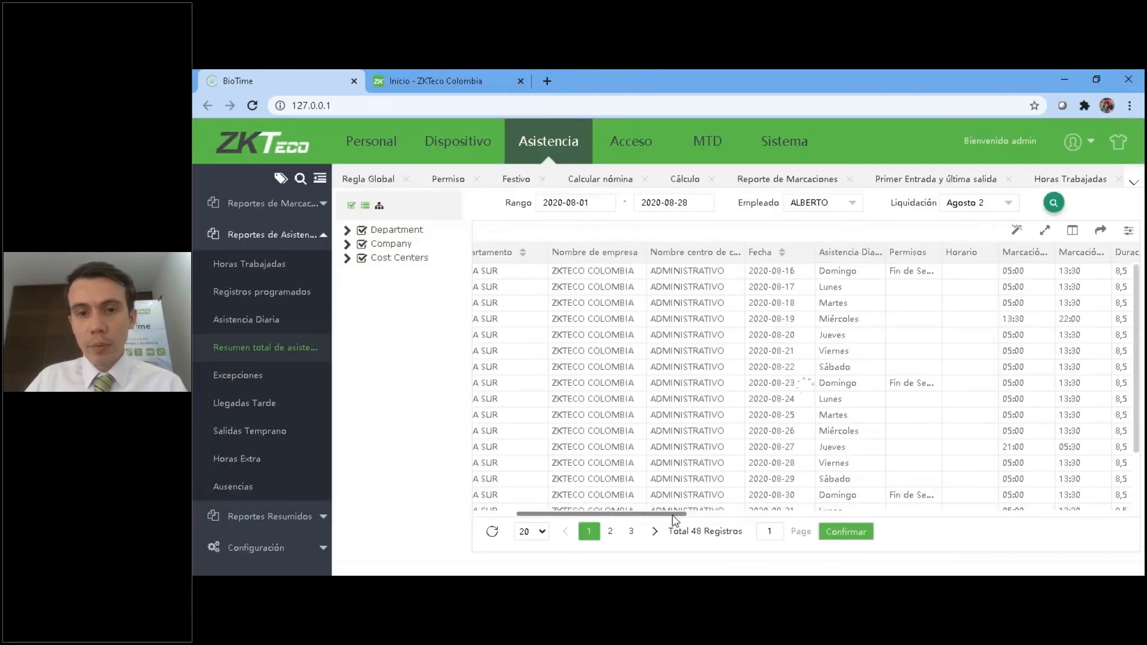
Examine the employee's punch times, worked hours, Descanso, Ausente and leave columns in the attendance summary.
drag(672, 514, 901, 530)
scroll(980, 371, down, 1)
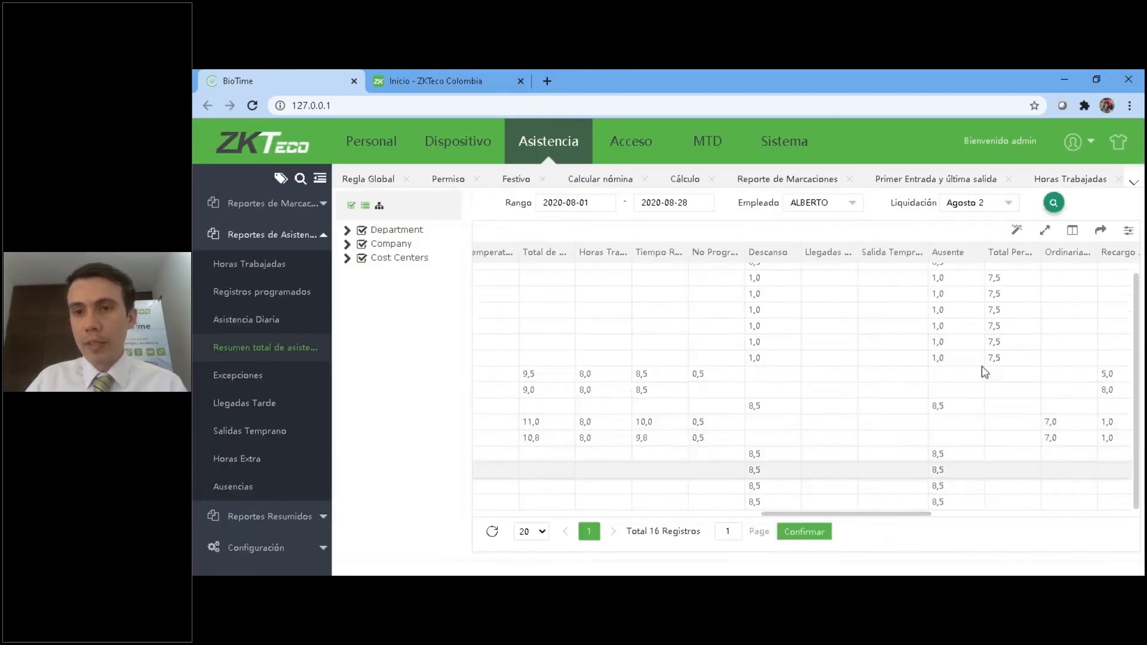
drag(801, 512, 712, 514)
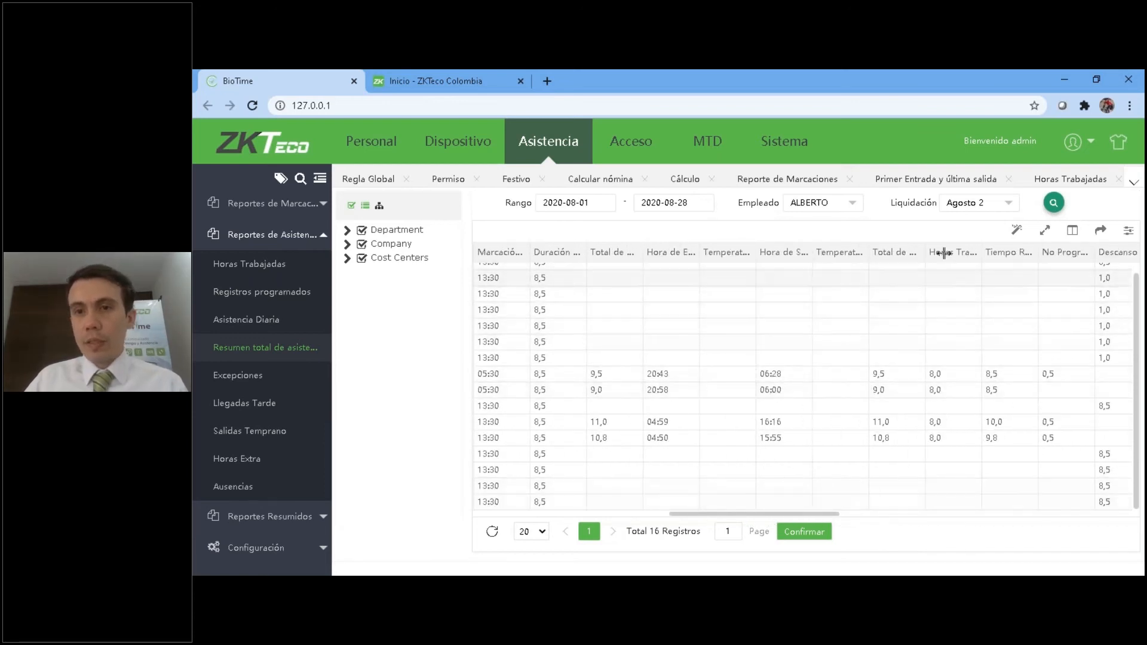
Widen the Ordinarias diurnas and Recargo Nocturno columns of the attendance summary.
drag(808, 512, 1010, 512)
drag(792, 251, 874, 252)
drag(730, 252, 810, 253)
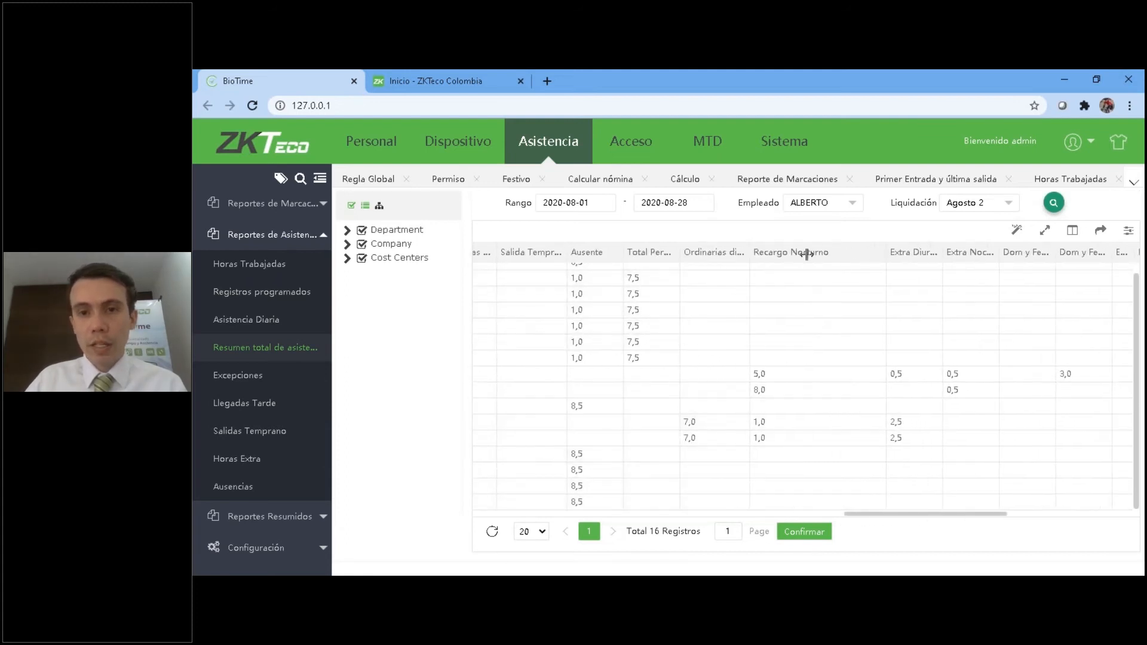
Return to the first columns of the attendance summary and open its list of selectable columns.
drag(906, 515, 493, 514)
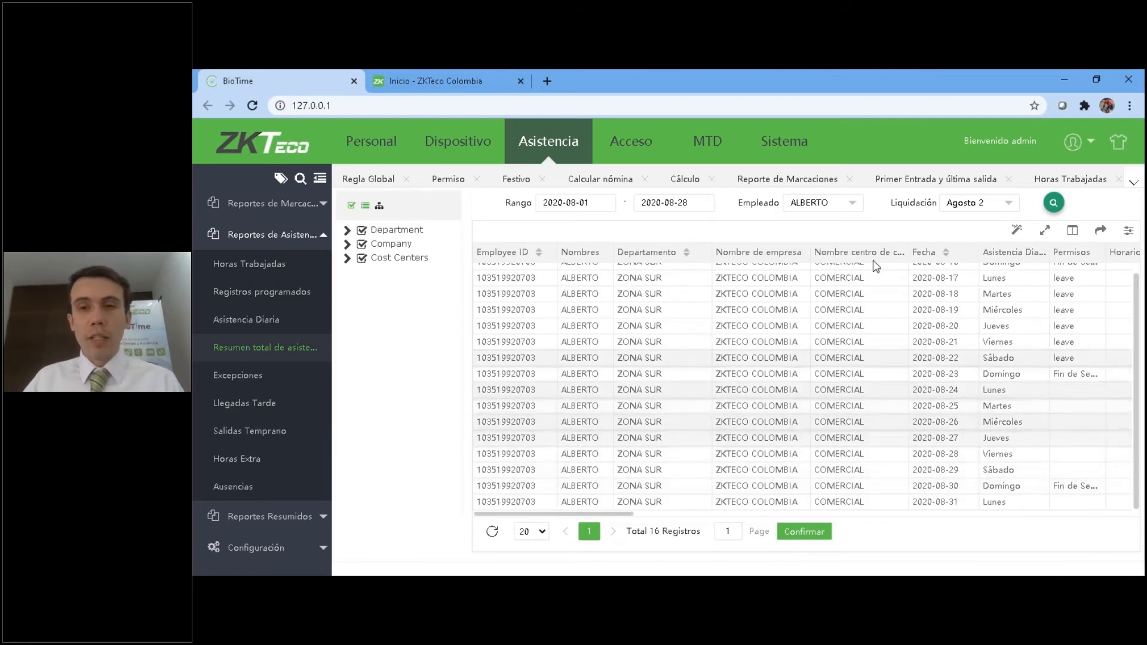
click(1072, 230)
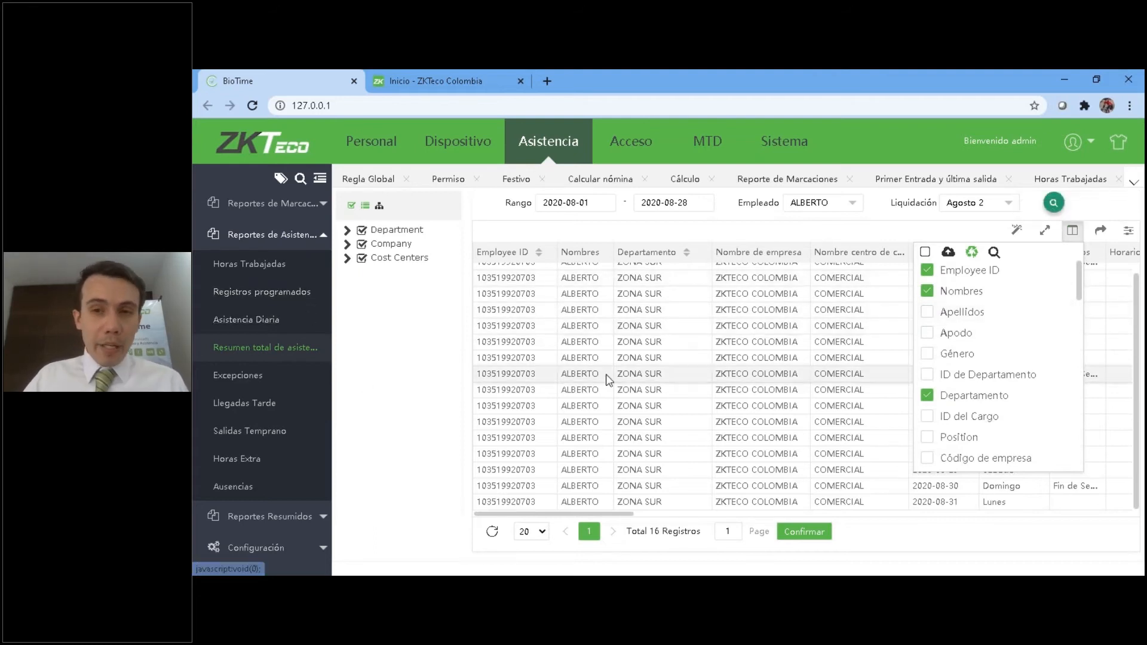
Compare the Horas Trabajadas report with the Resumen total de asistencia report for the same employee.
click(246, 266)
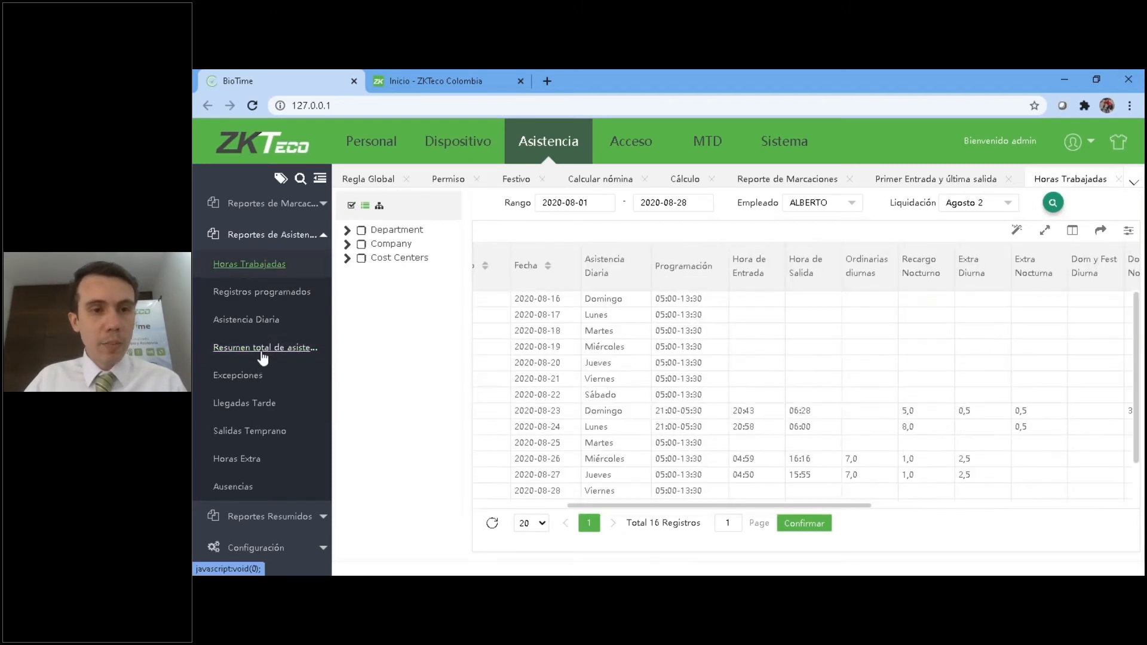
click(293, 349)
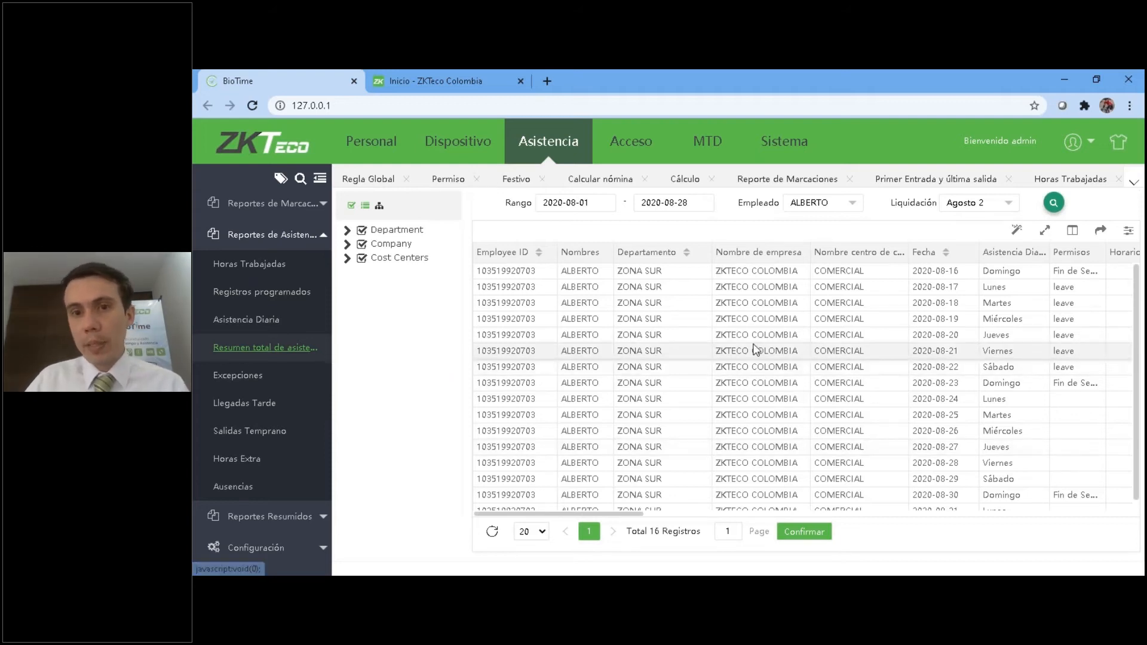
mouse_move(575, 513)
mouse_down()
mouse_move(742, 515)
mouse_move(574, 516)
mouse_up()
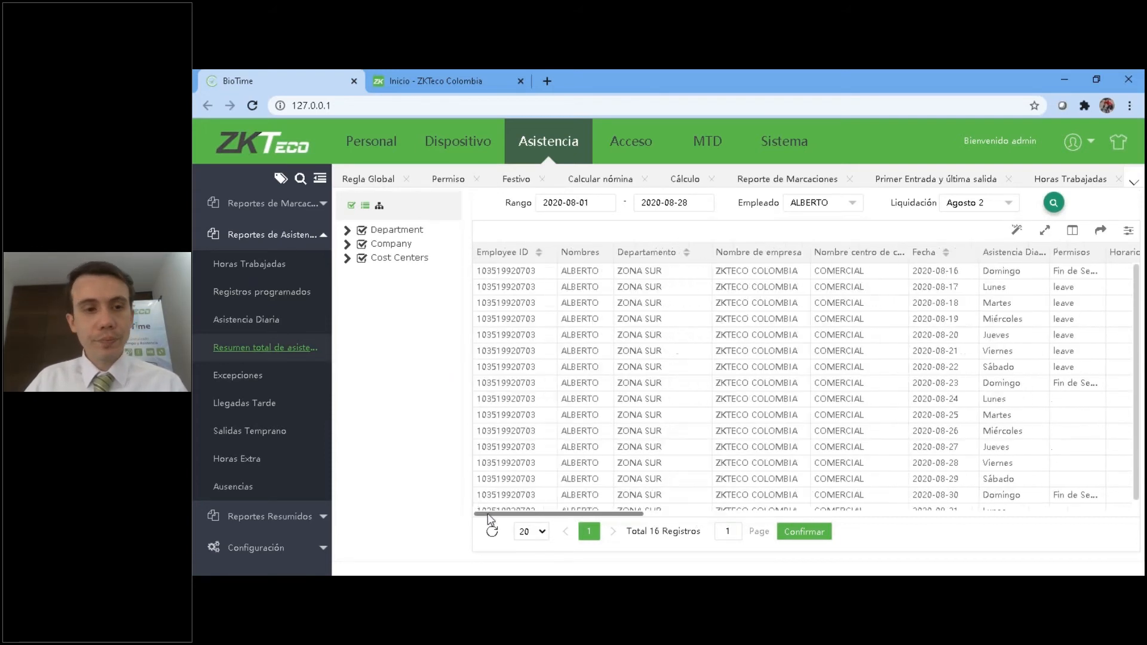
Load the Excepciones report for all departments, companies and cost centers.
click(242, 375)
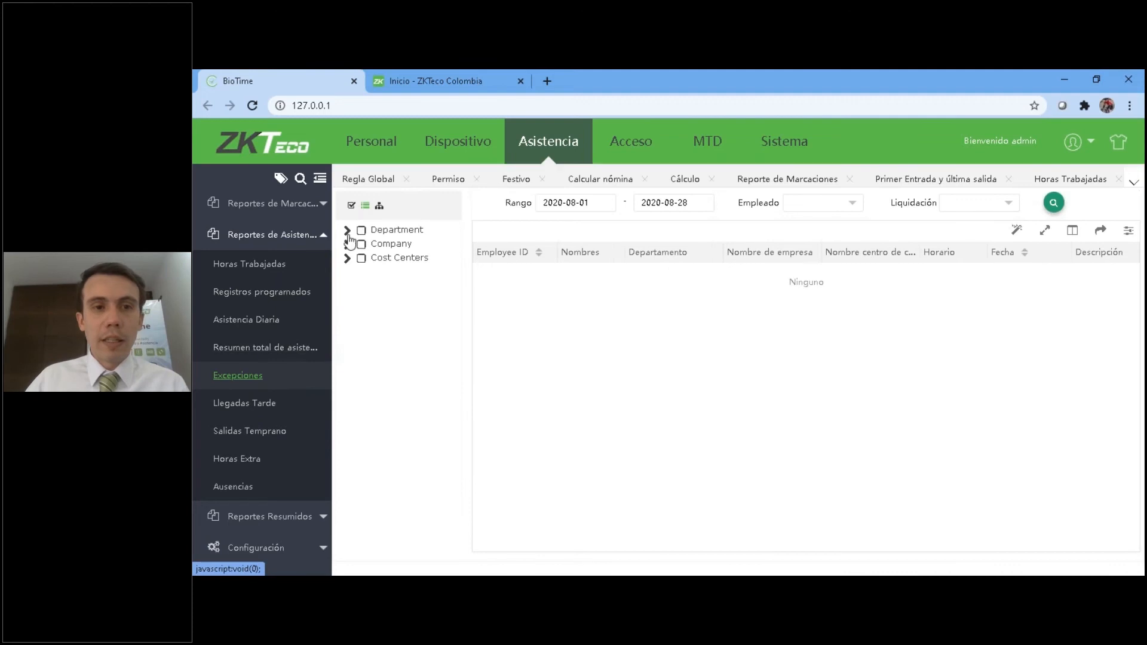
click(347, 231)
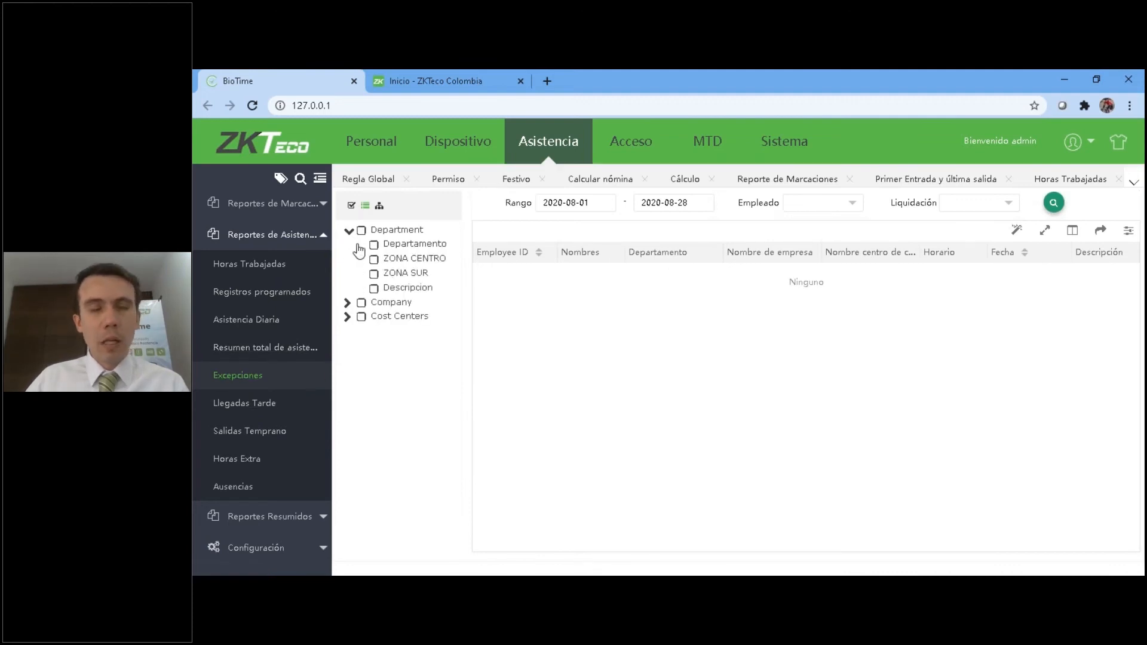
click(351, 206)
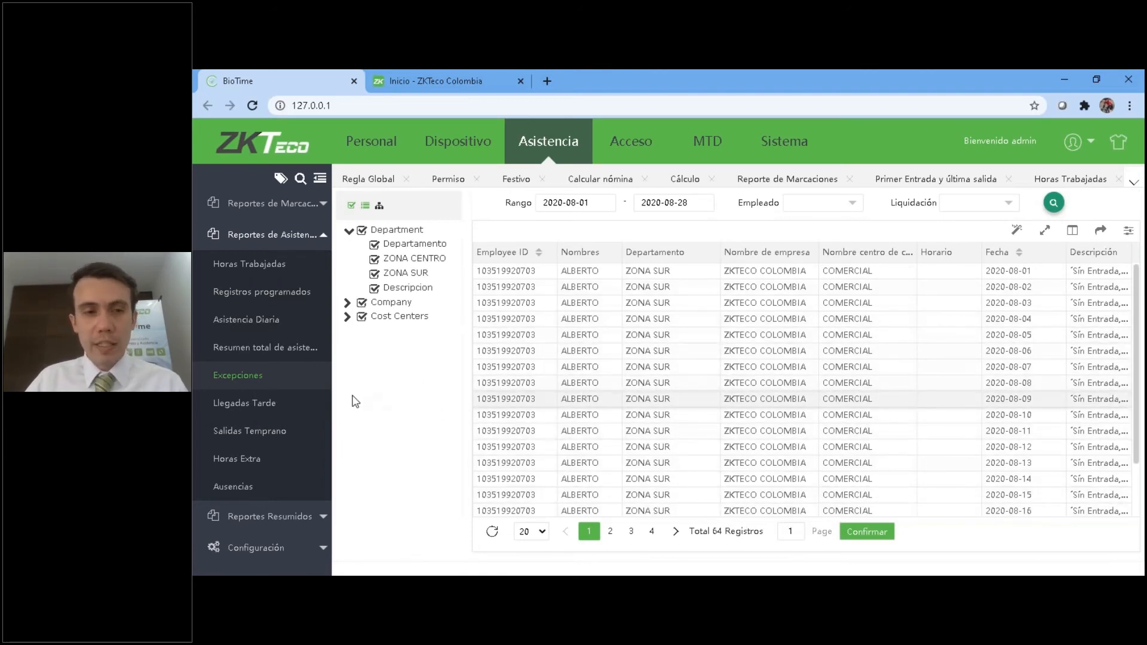
Look over the Llegadas Tarde and Salidas Temprano report layouts.
click(267, 404)
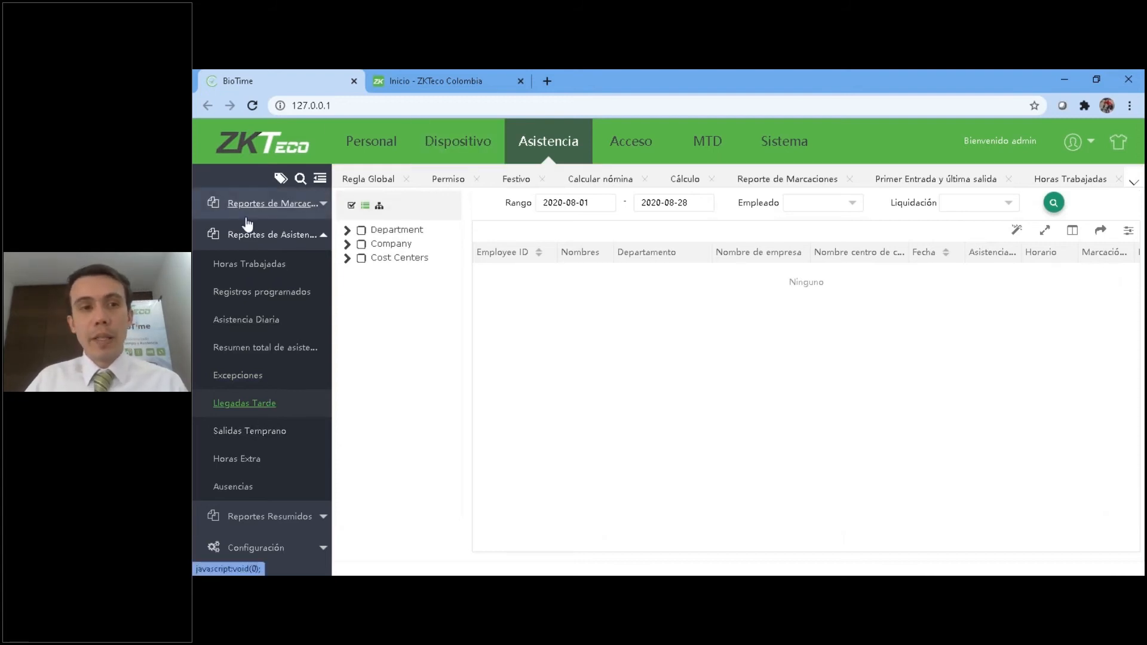
scroll(314, 262, up, 3)
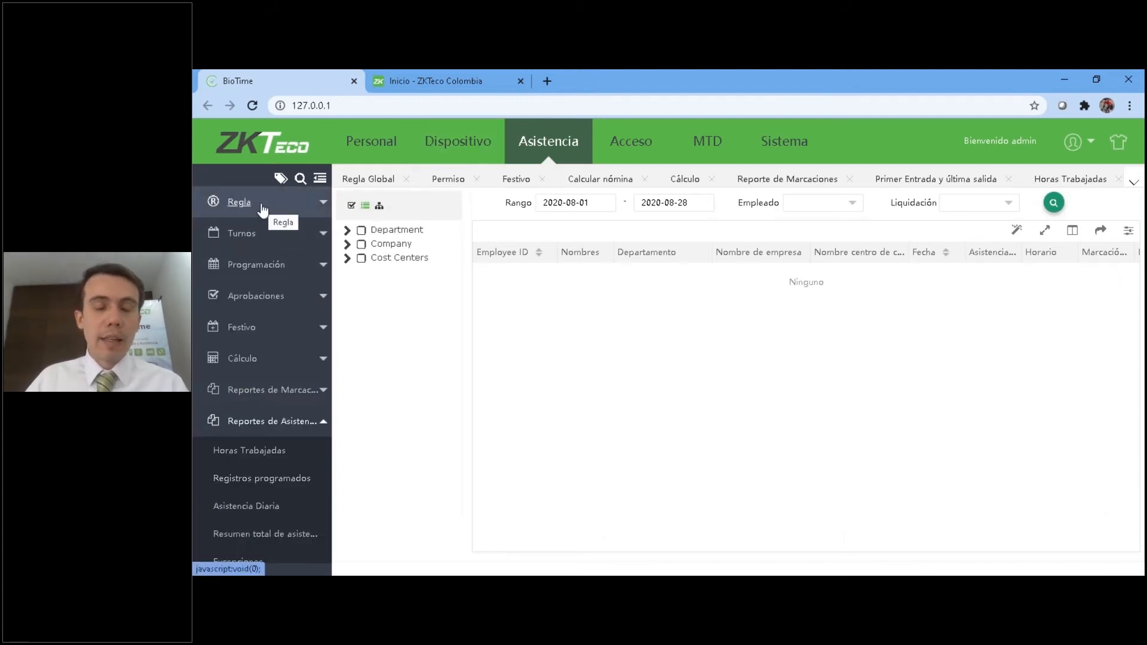
scroll(263, 209, down, 3)
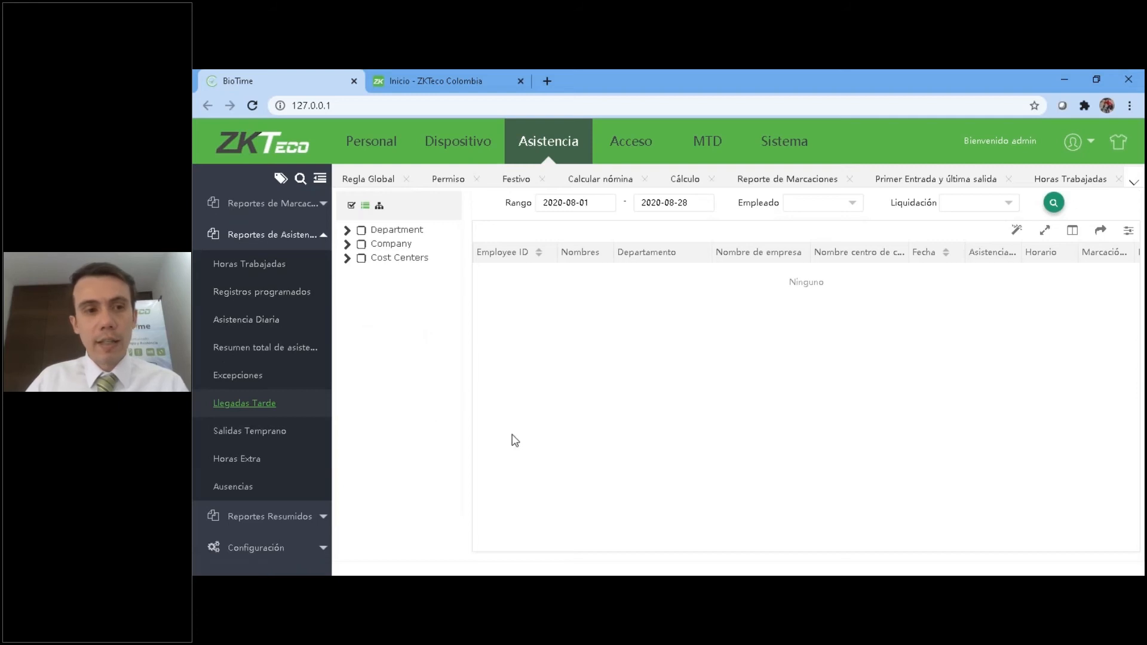
click(269, 441)
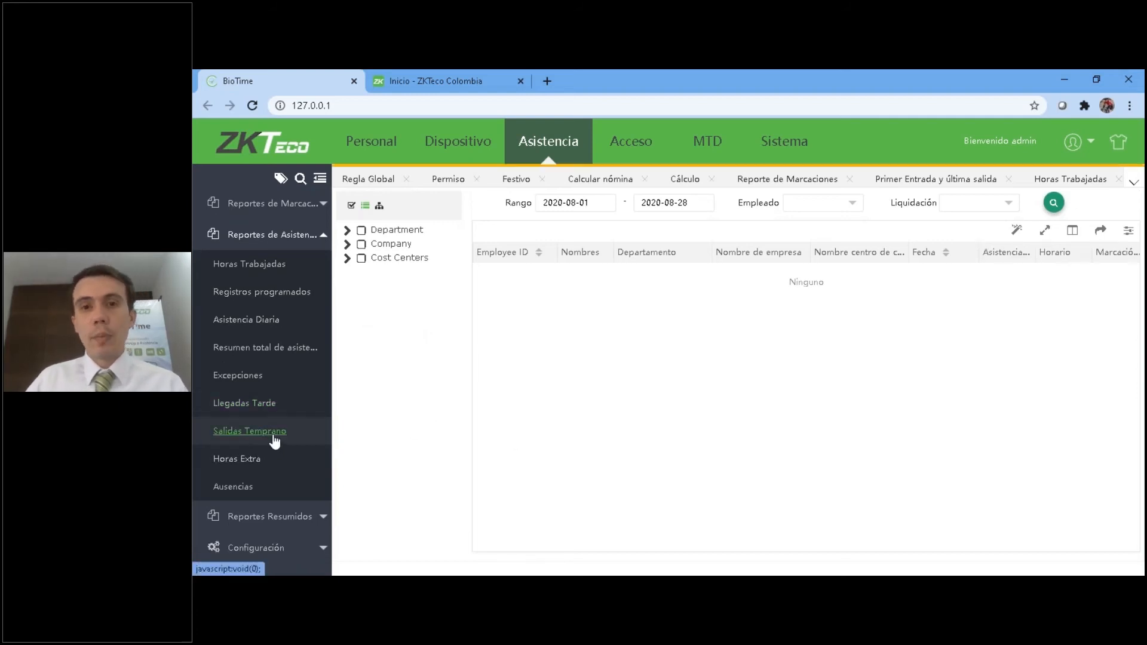
Review the Horas Extra and Ausencias reports for all departments, companies and cost centers.
click(228, 461)
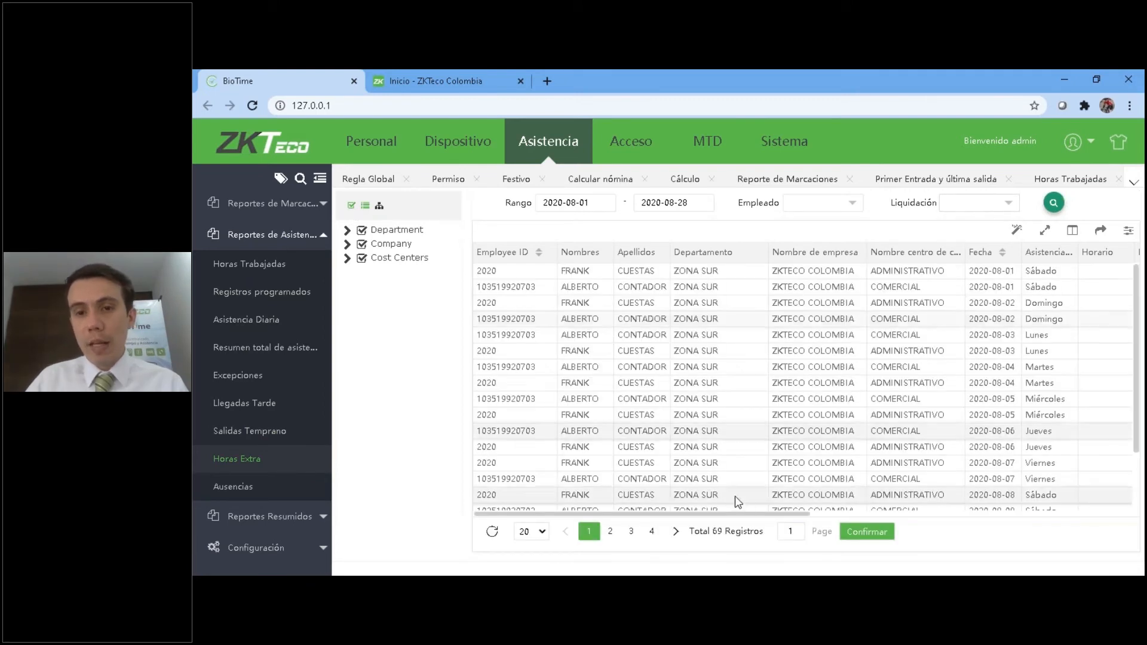
drag(747, 513, 370, 492)
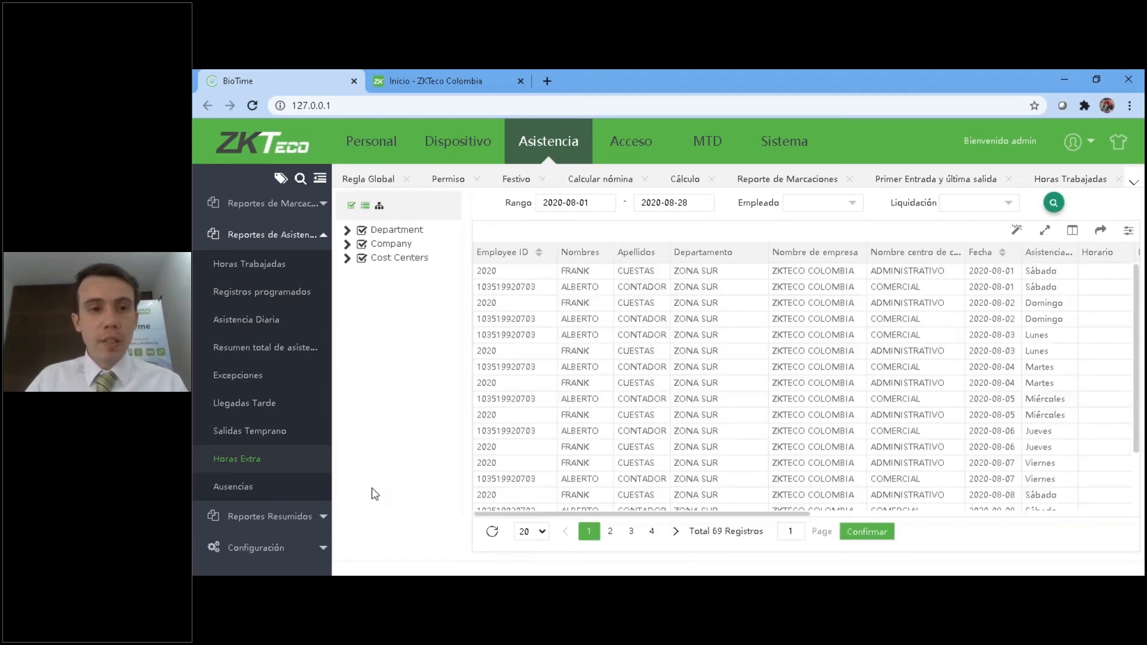
click(233, 487)
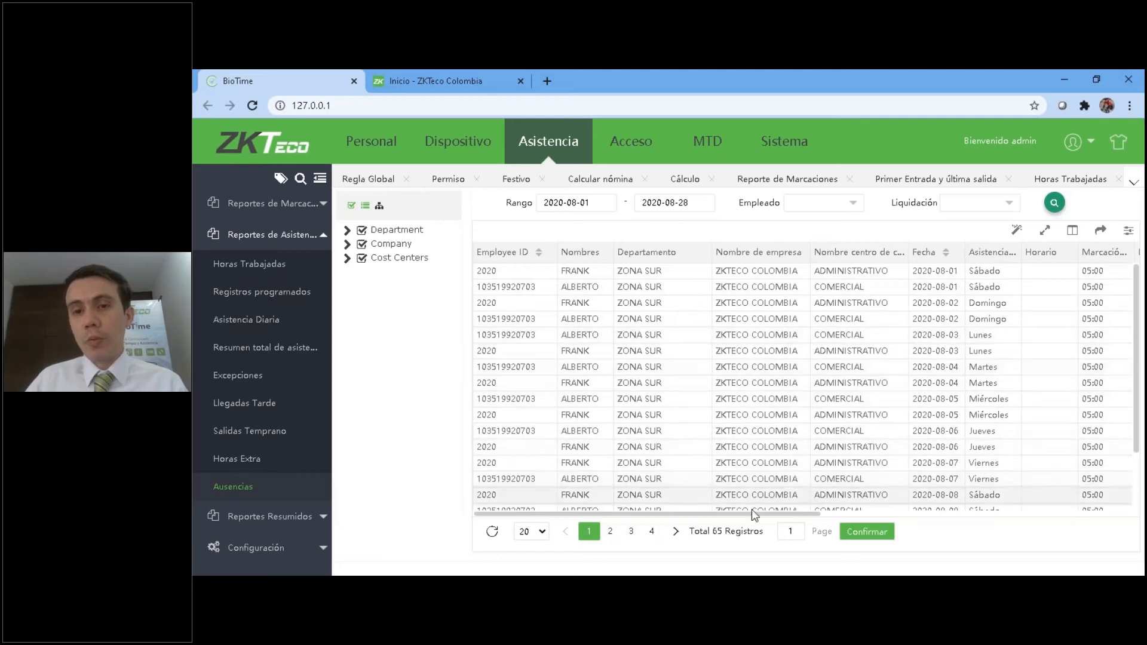
drag(748, 515, 598, 519)
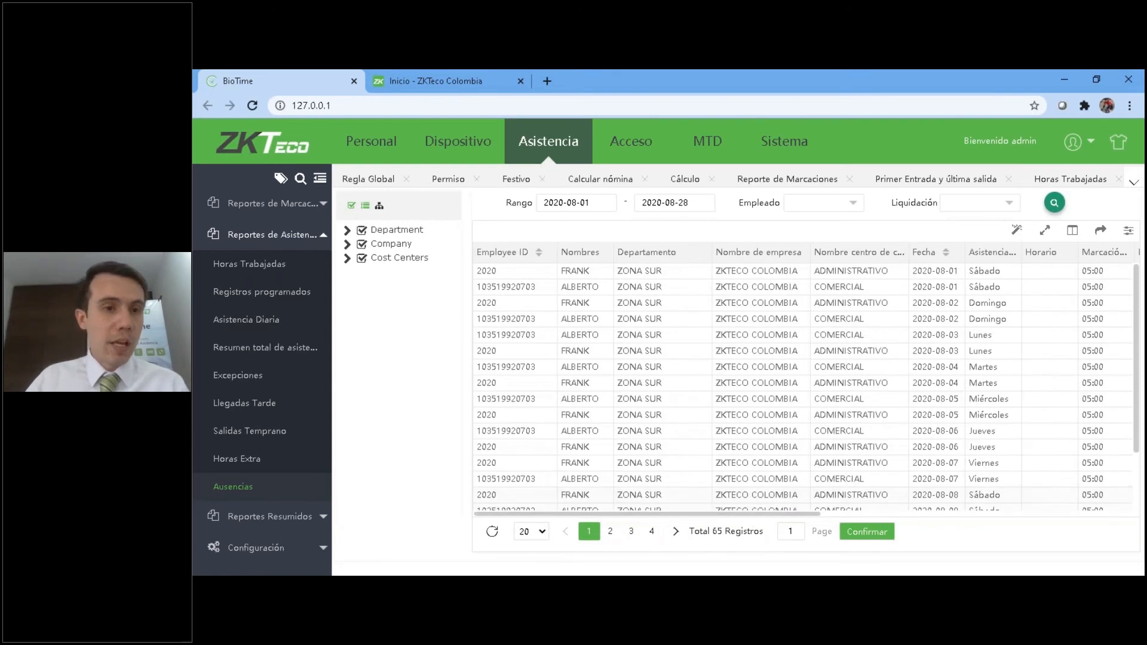
Leave the attendance report group, list the Reportes Resumidos and glance over the remaining Ausencias rows.
click(266, 235)
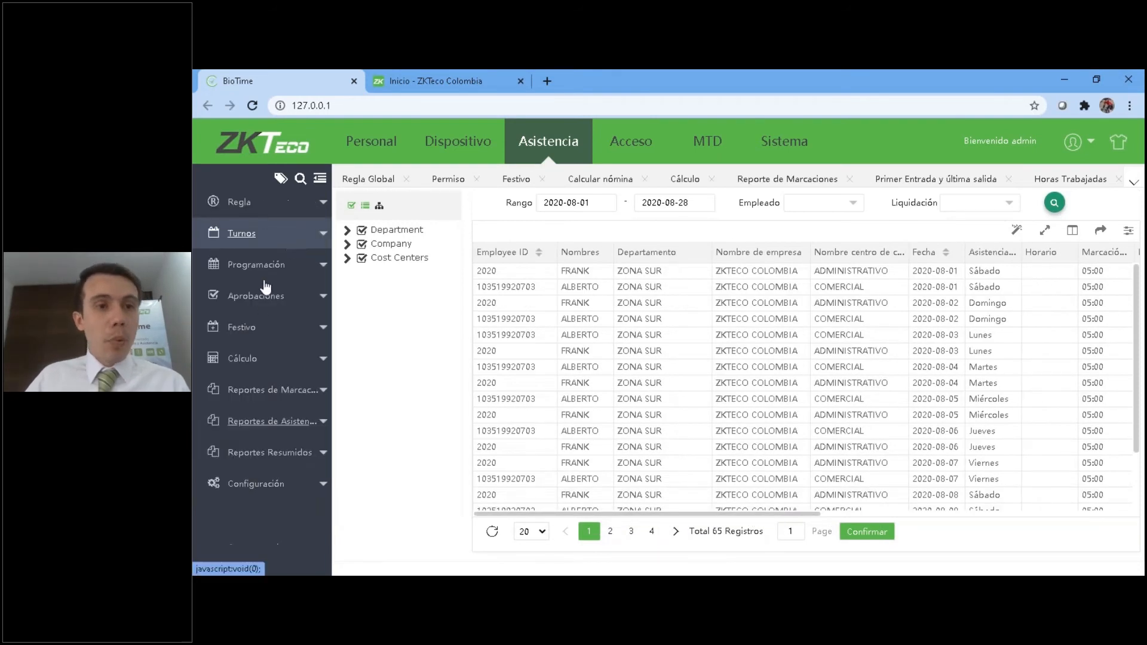
click(259, 456)
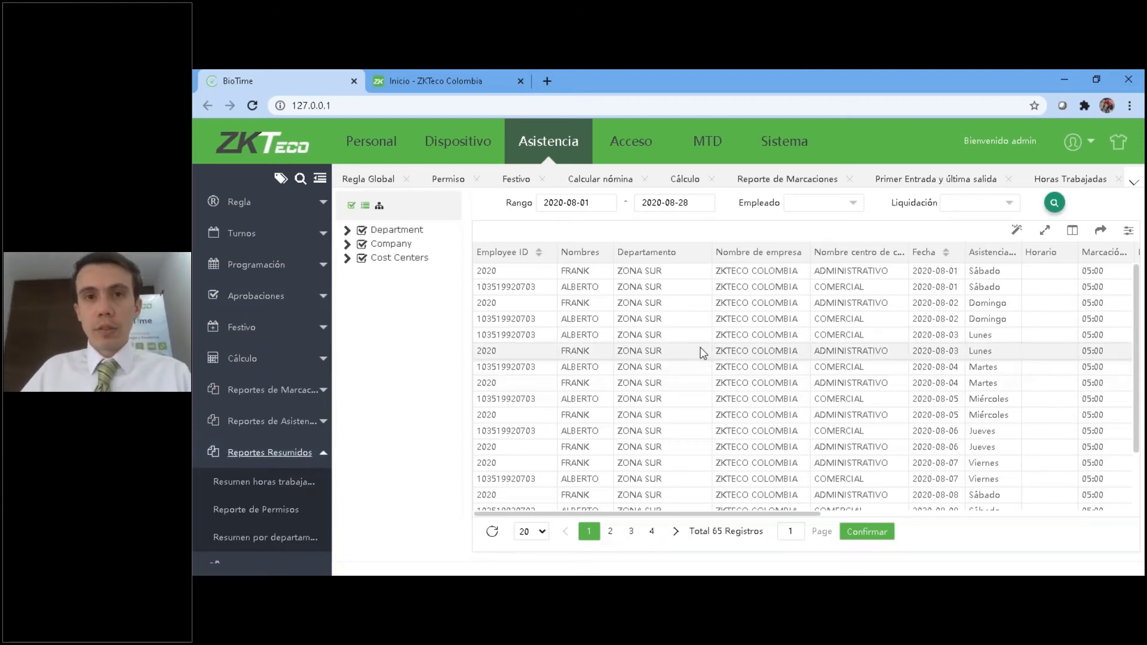
scroll(747, 412, down, 2)
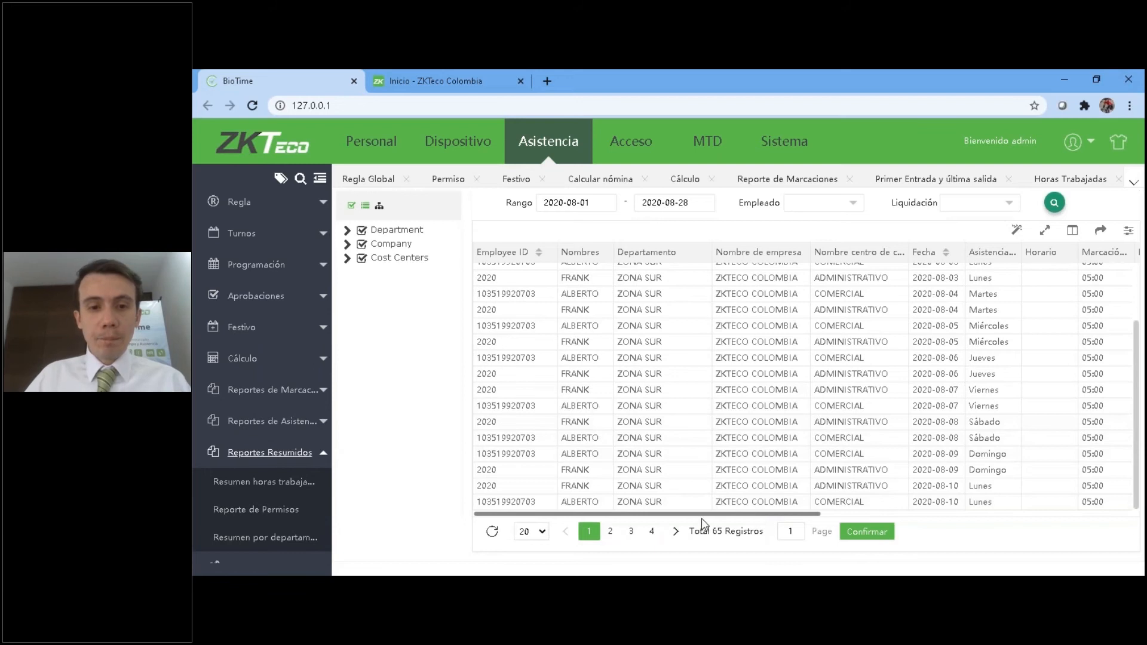
scroll(711, 460, up, 3)
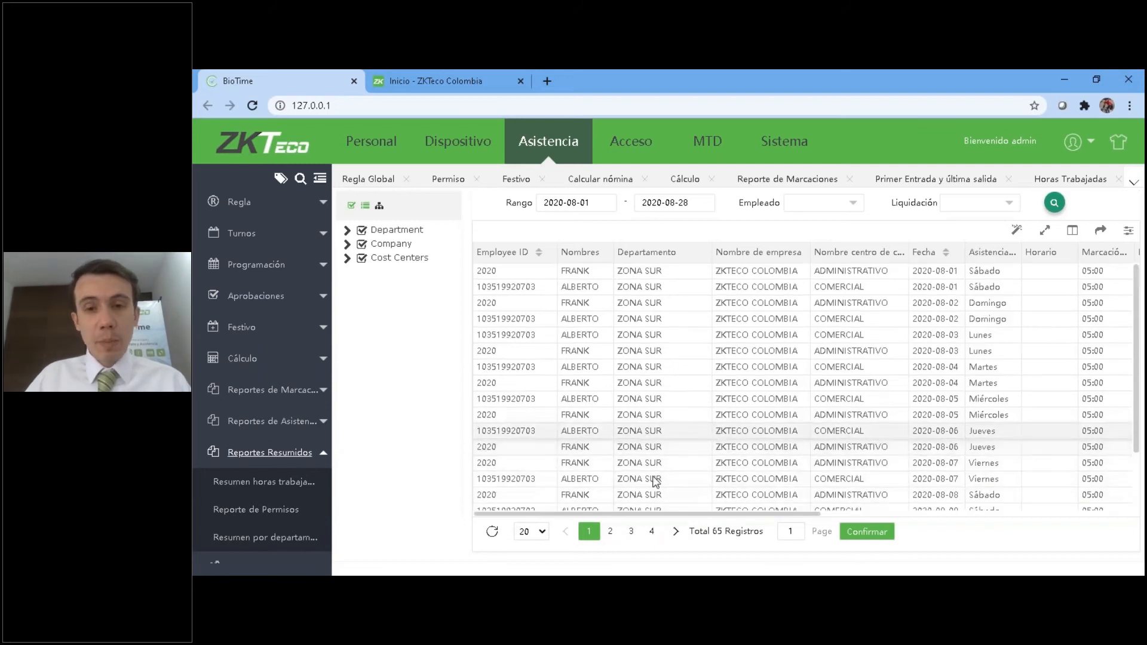
Load Resumen horas trabajadas for all departments, companies and cost centers, with Liquidación set to Agosto 2.
click(280, 485)
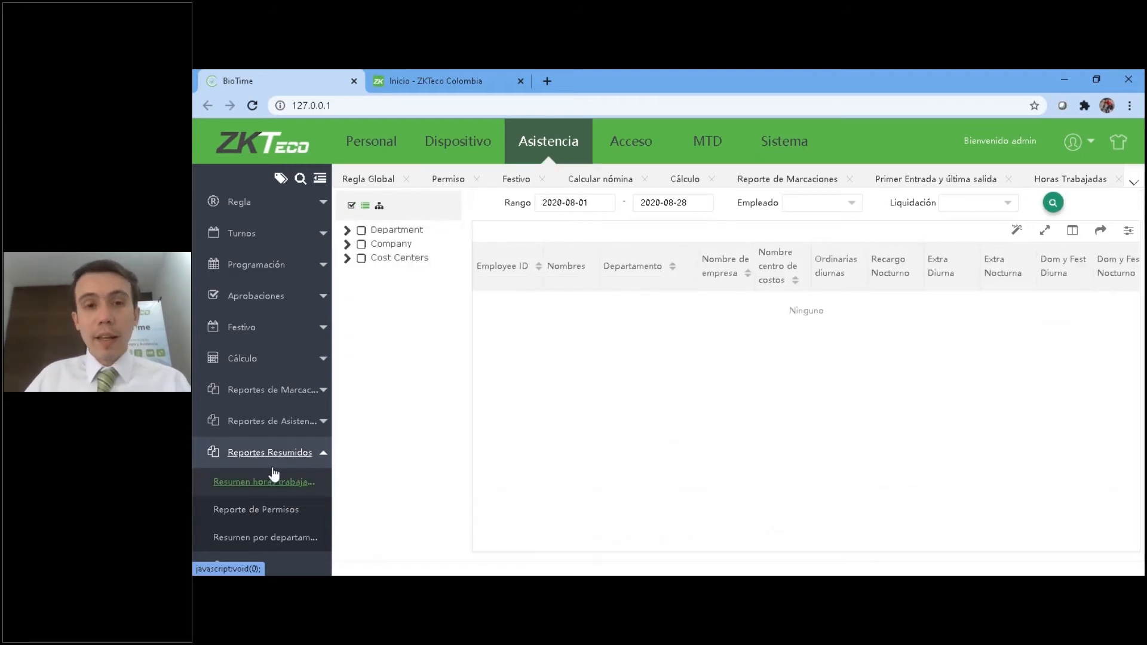
click(352, 207)
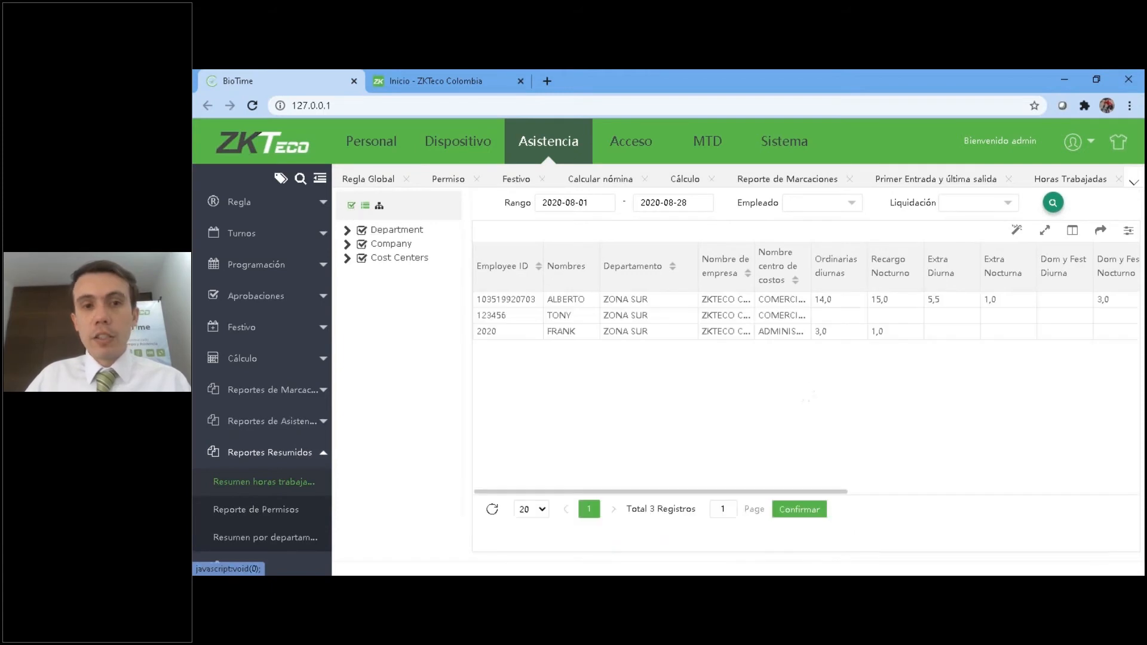
click(852, 206)
click(403, 267)
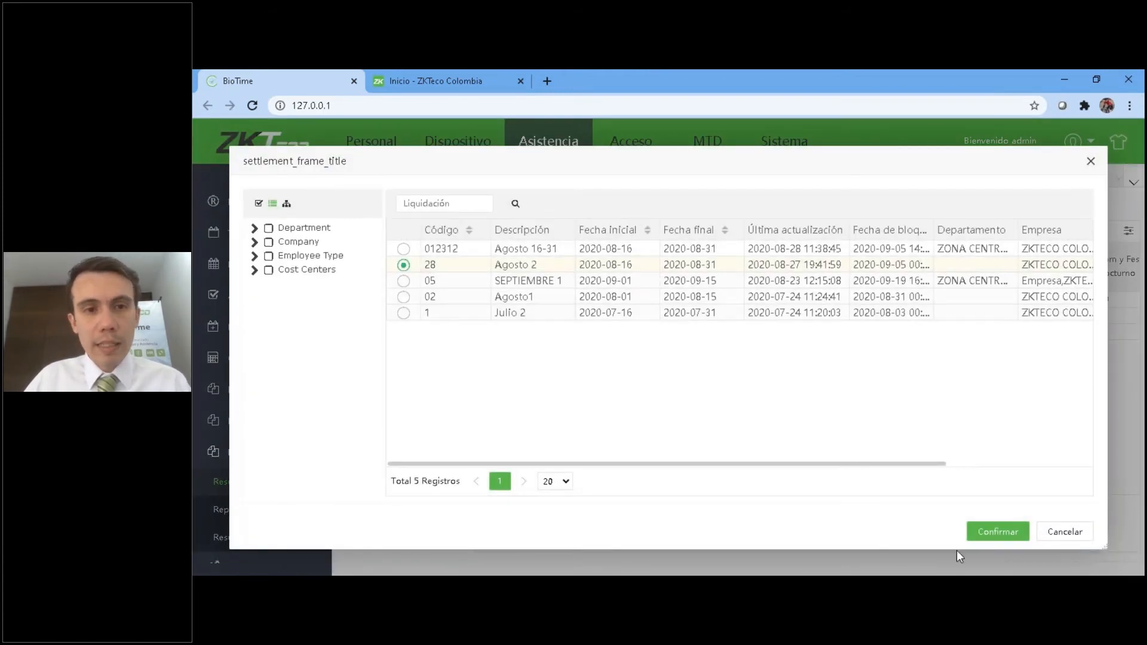
click(997, 531)
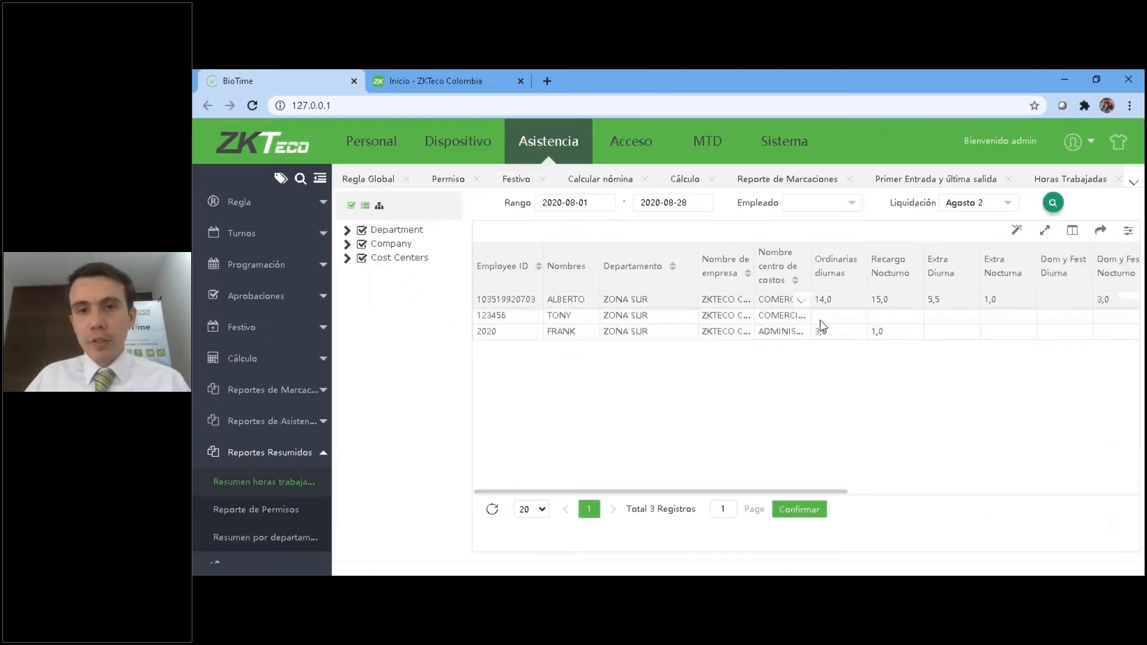
Examine each employee's totals in the worked-hours summary, from Ordinarias diurnas through the leave columns to Tiempo pendiente.
drag(802, 492, 942, 491)
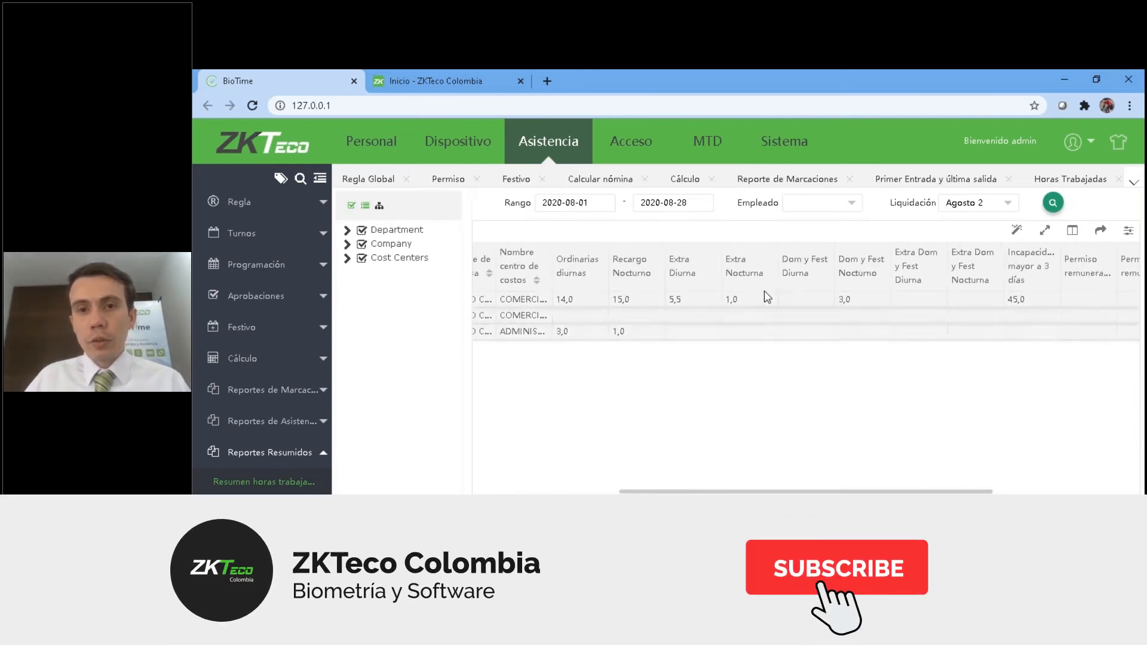
drag(886, 491, 1133, 477)
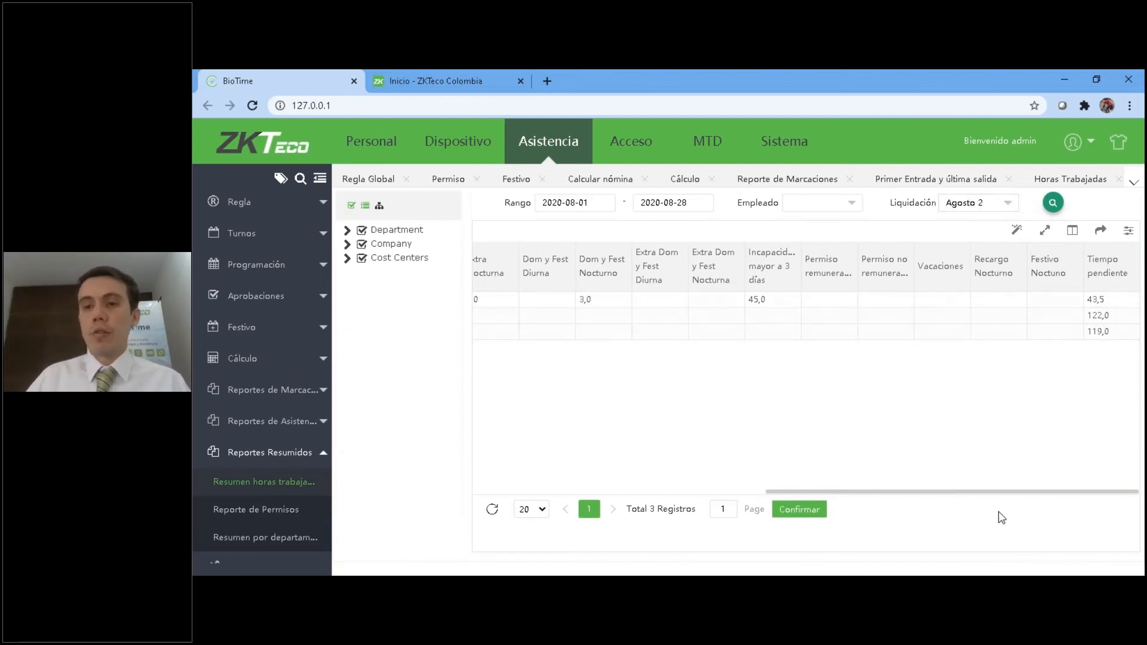
drag(1011, 493, 634, 505)
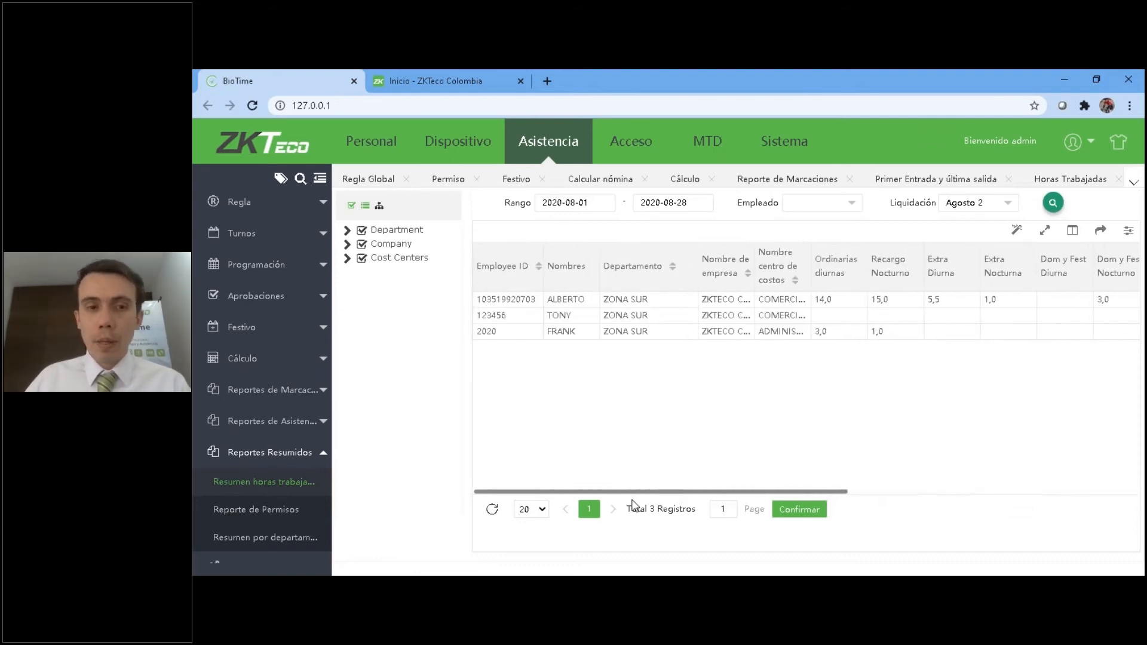
drag(673, 492, 1080, 497)
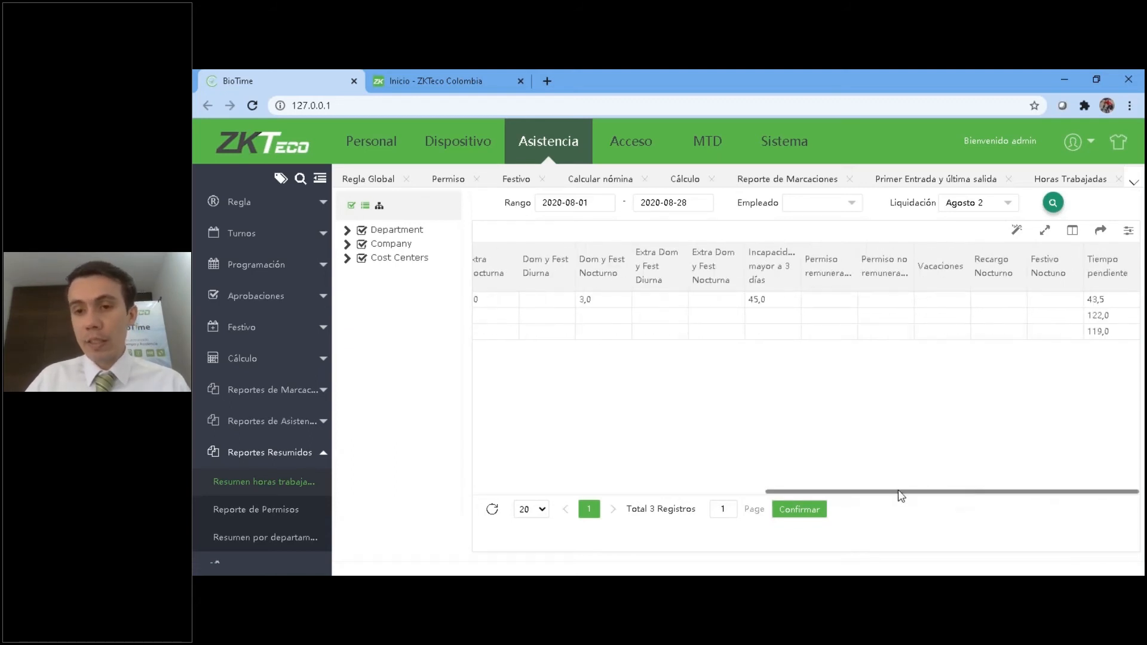
drag(899, 493, 432, 472)
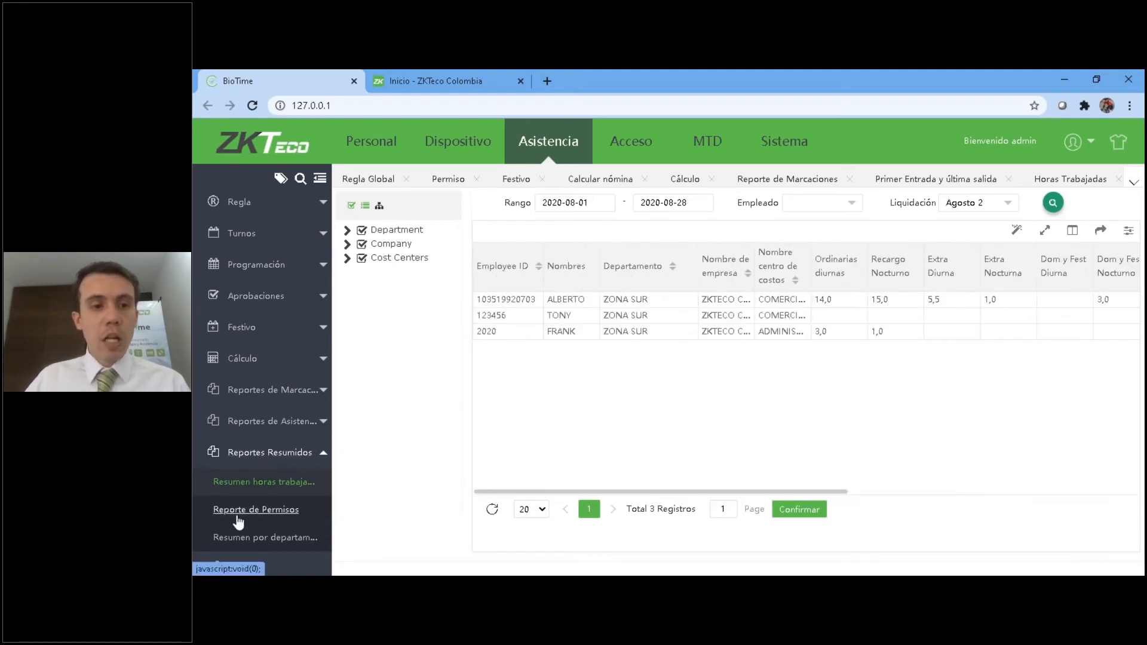
Load the Reporte de Permisos for all departments, companies and cost centers, review its leave columns and set Liquidación to Agosto 2.
click(291, 509)
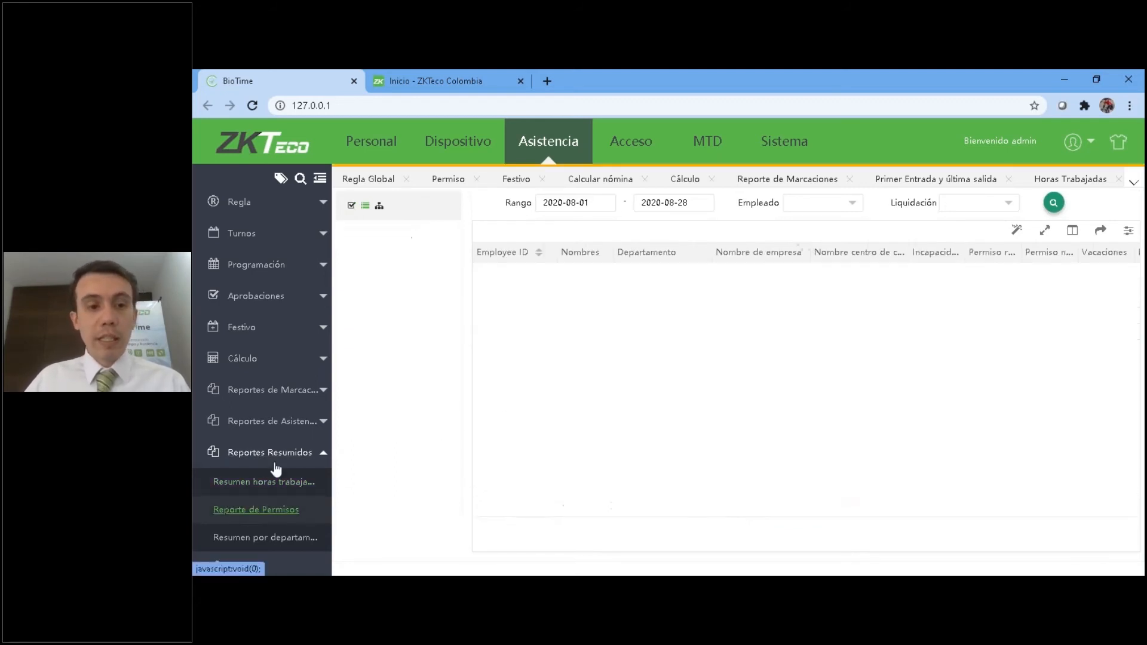
click(352, 206)
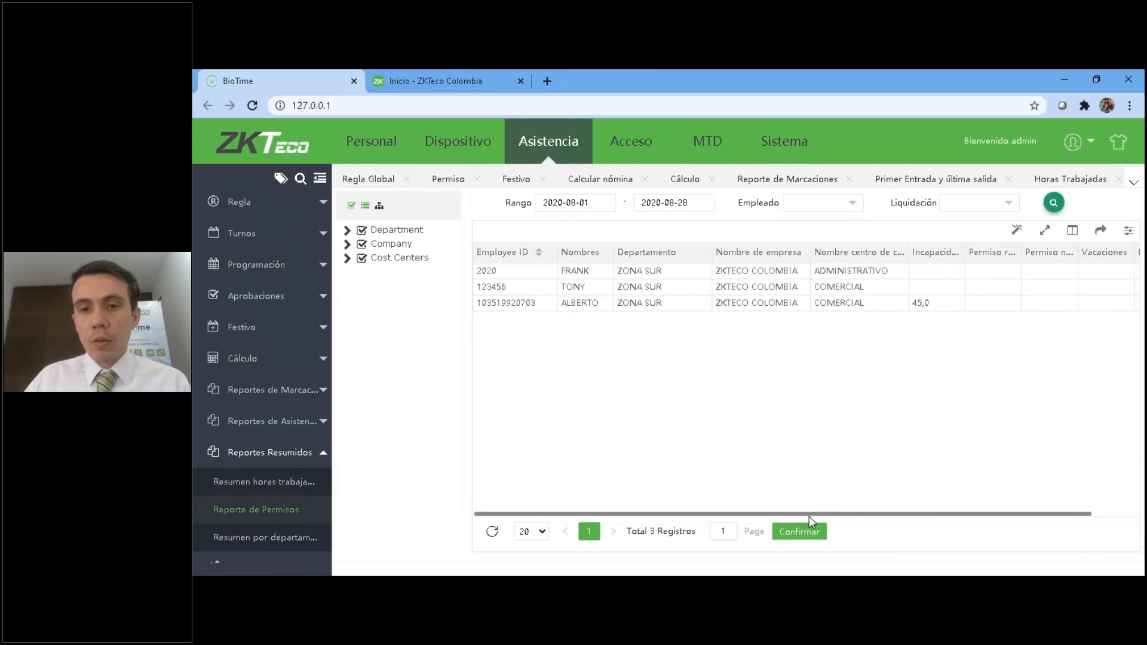
drag(838, 518, 1042, 515)
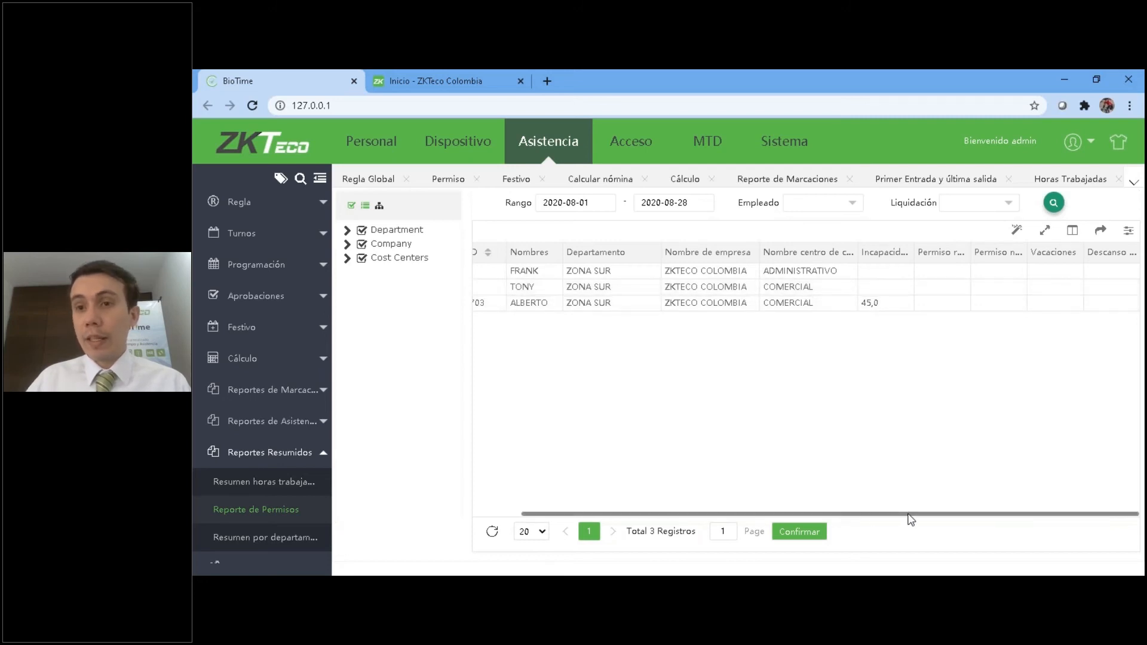
click(981, 209)
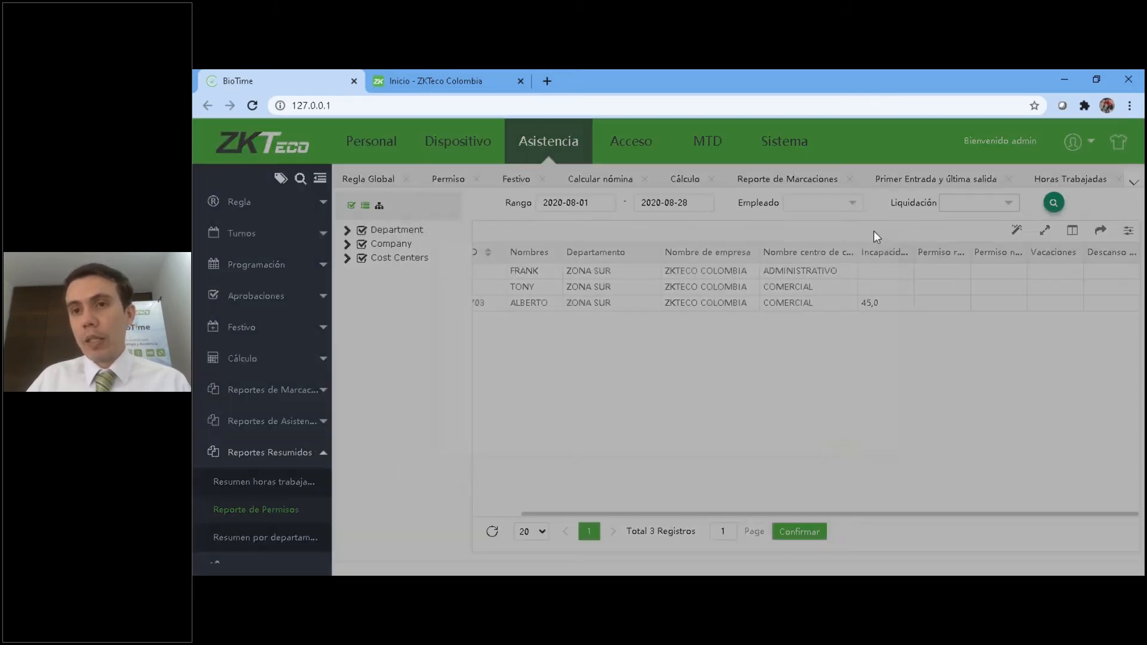
click(403, 264)
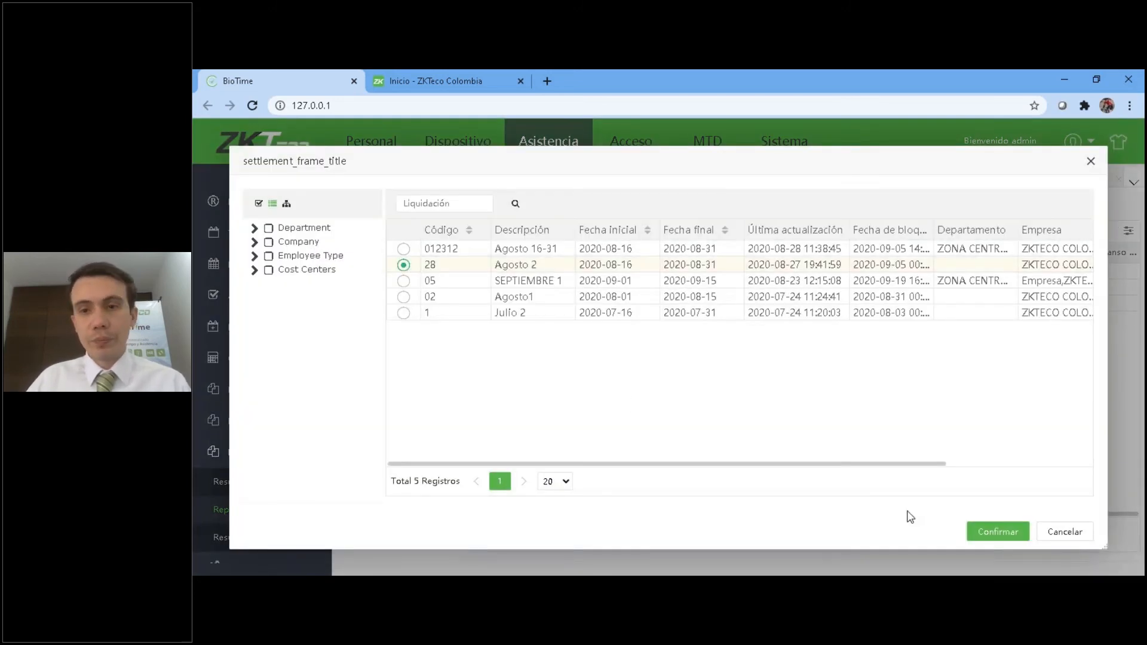
click(998, 532)
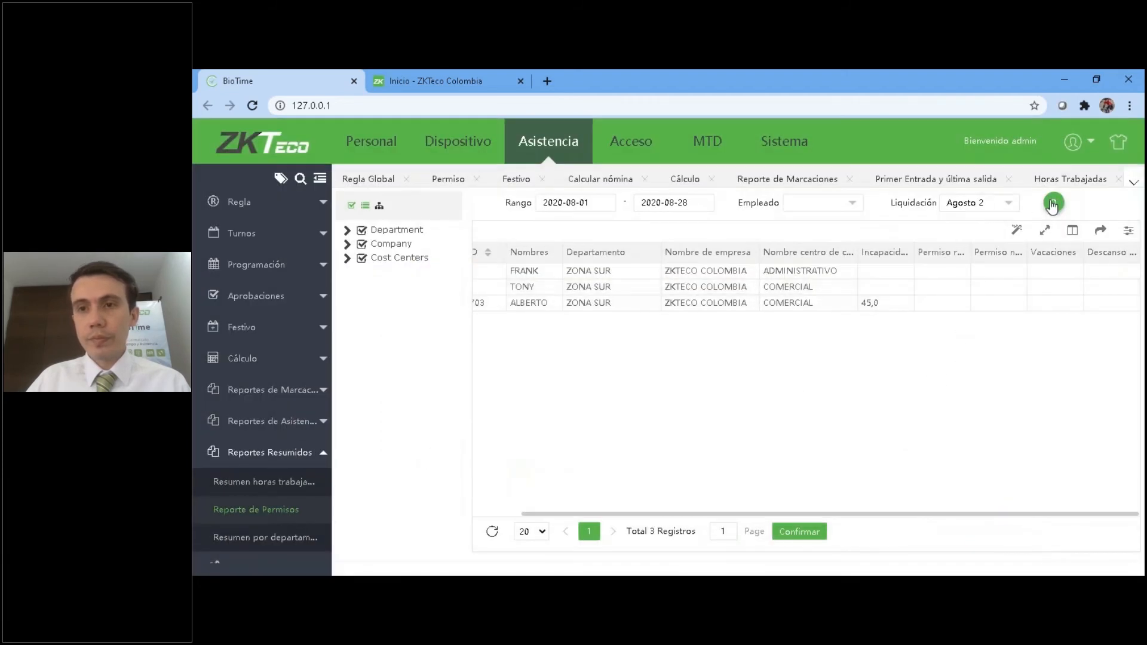
Load Resumen por departamento with Liquidación set to Agosto 2, and expand the Department, Company and Cost Centers filter groups.
click(280, 537)
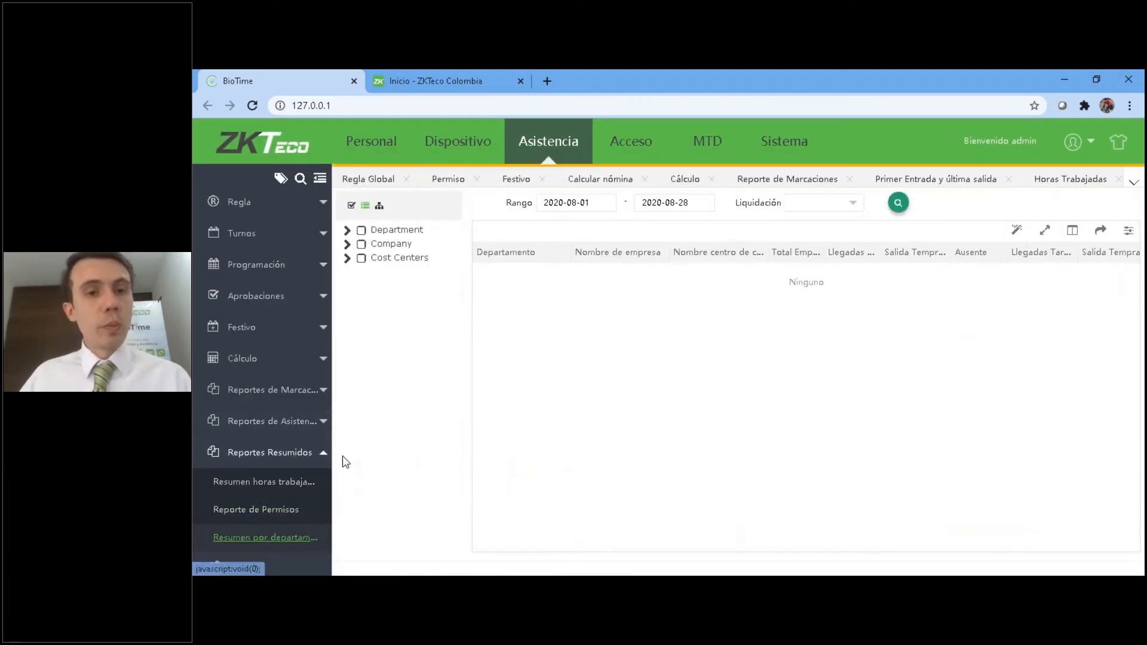
click(347, 230)
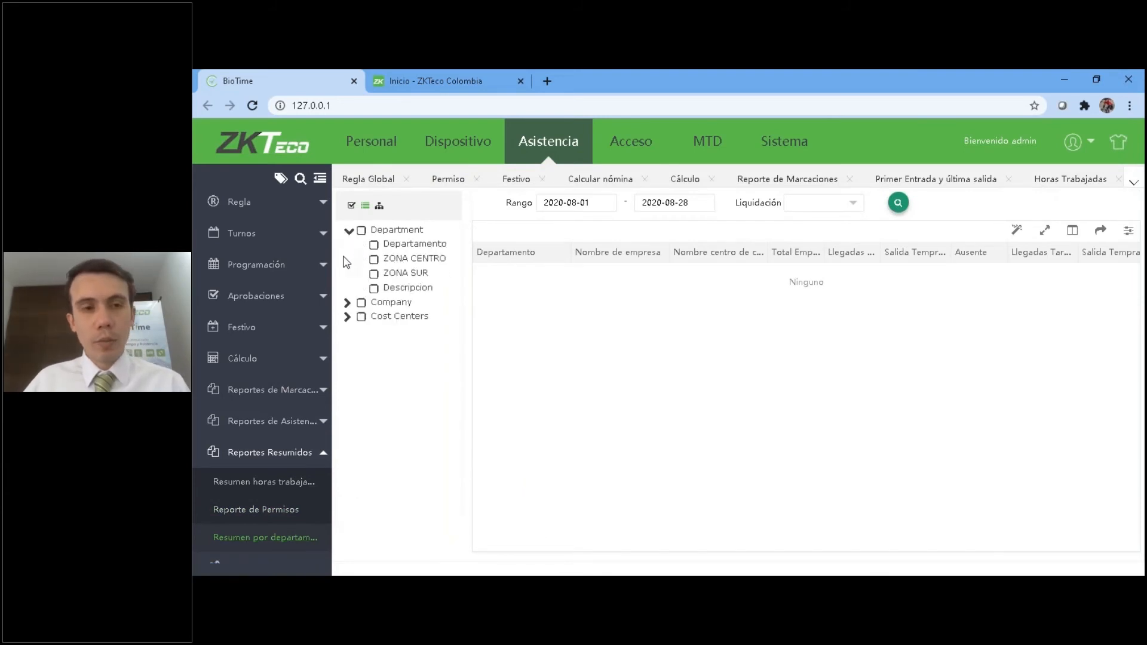
click(347, 303)
click(347, 361)
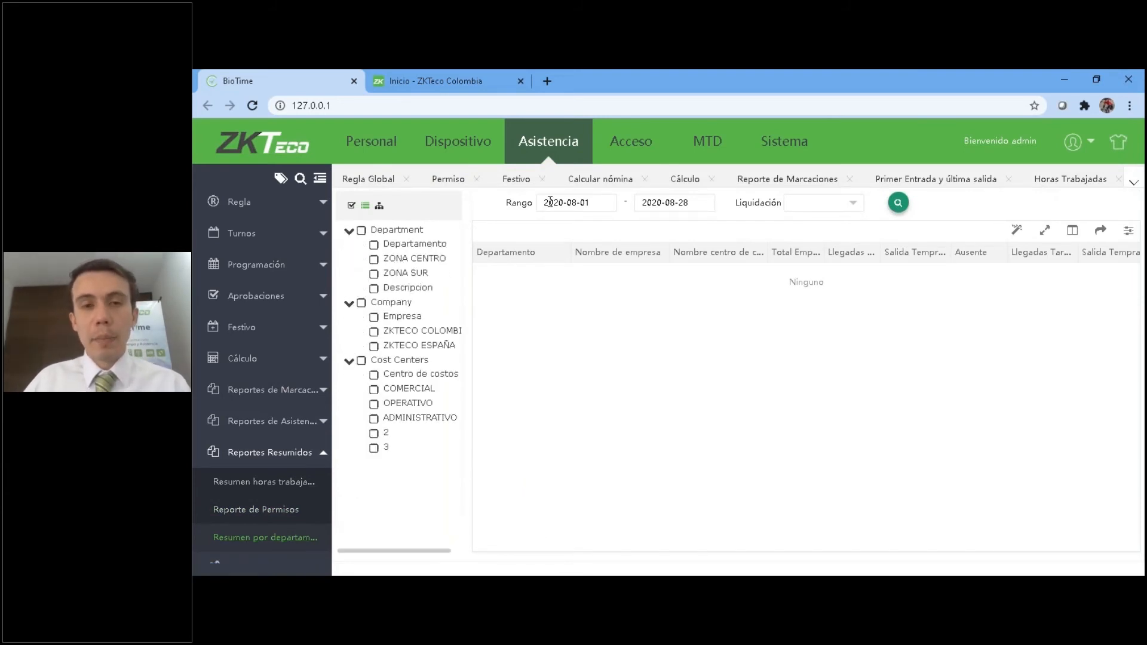
click(808, 203)
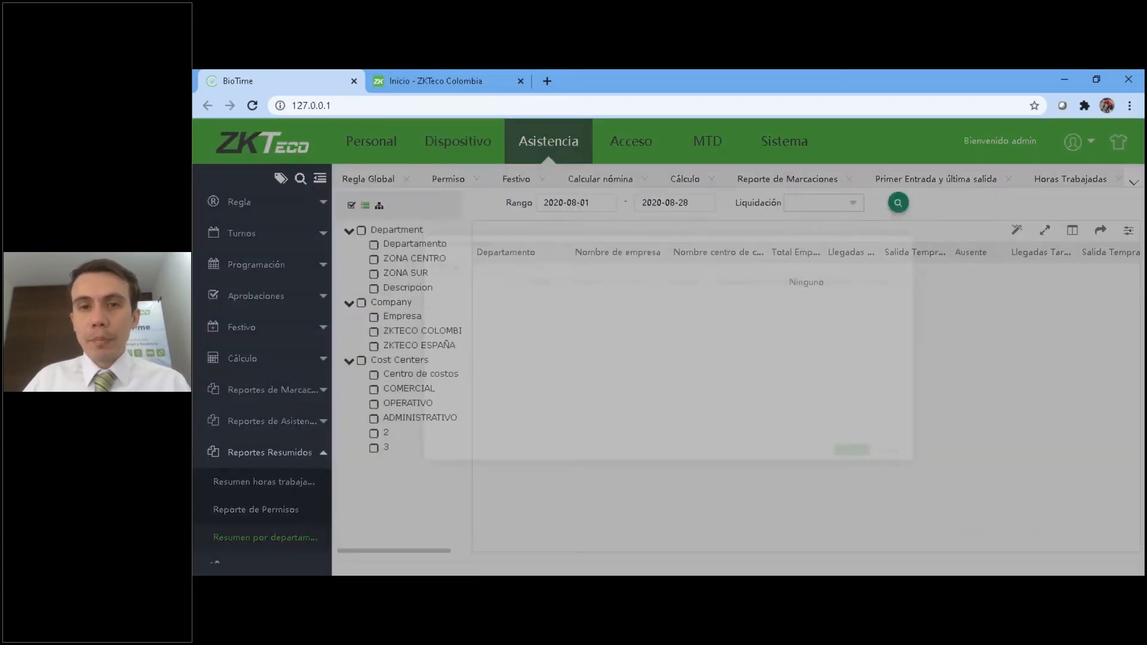
click(403, 265)
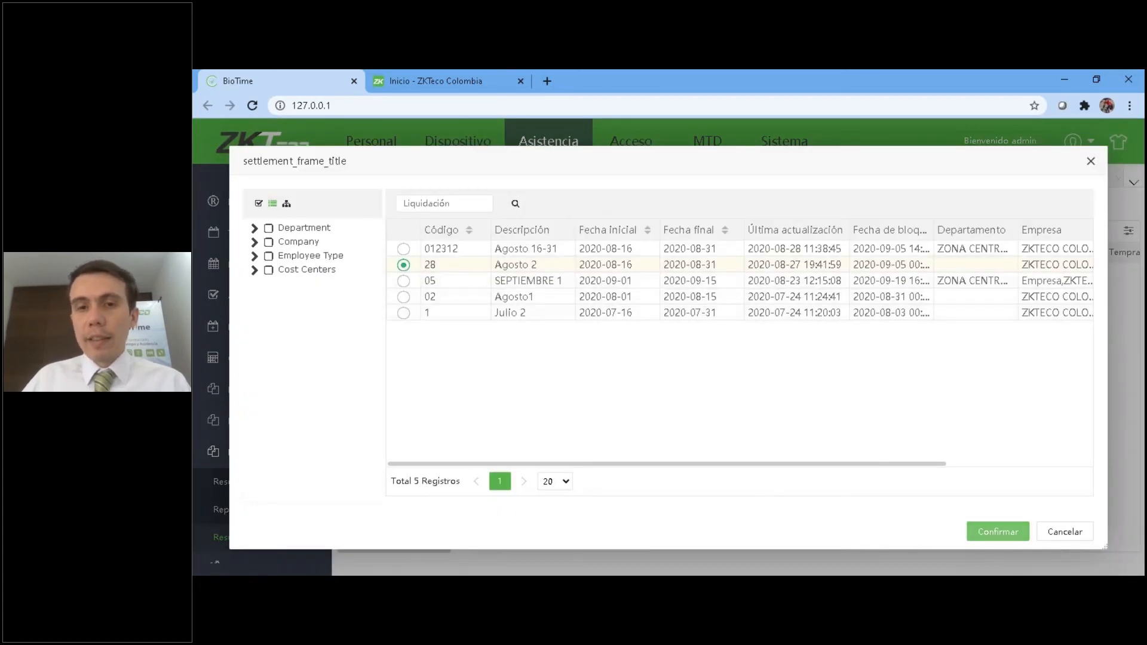
click(974, 531)
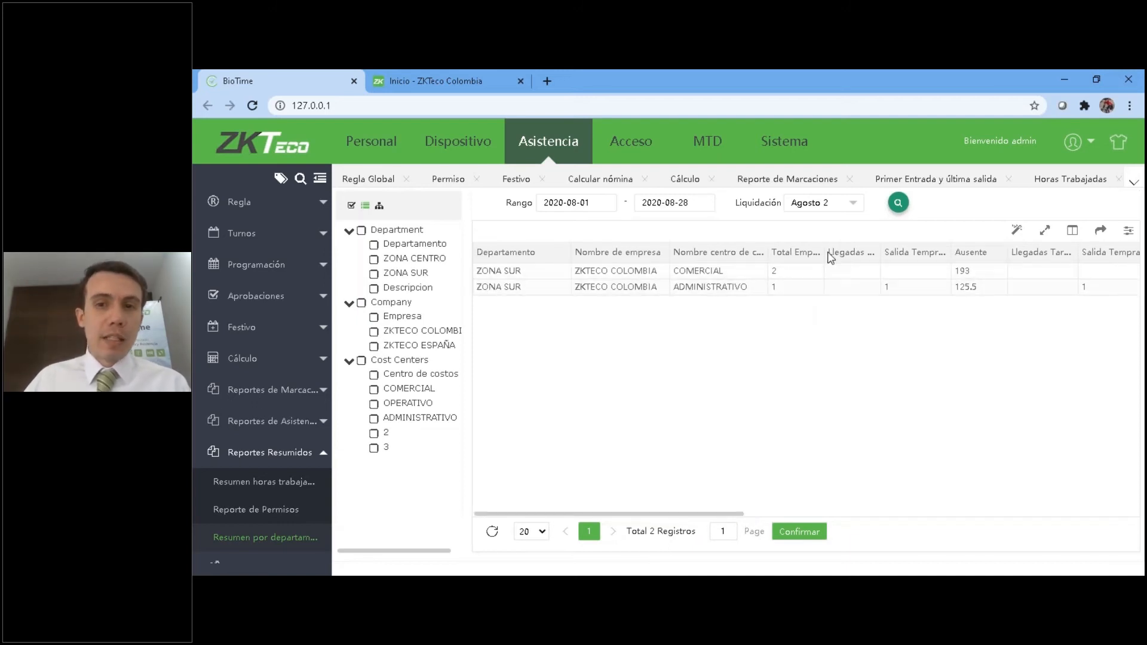
Examine the department summary from Total Empleados through the absence and overtime columns, adjusting column widths, and collapse the Reportes Resumidos group.
drag(821, 251, 869, 251)
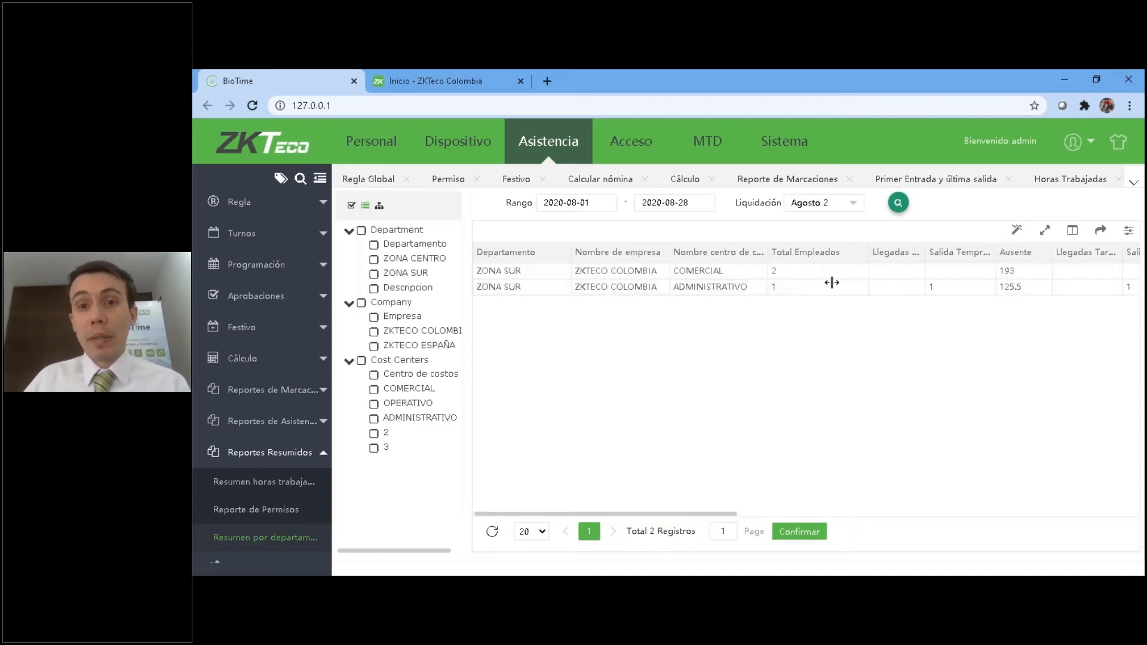
drag(674, 514, 803, 515)
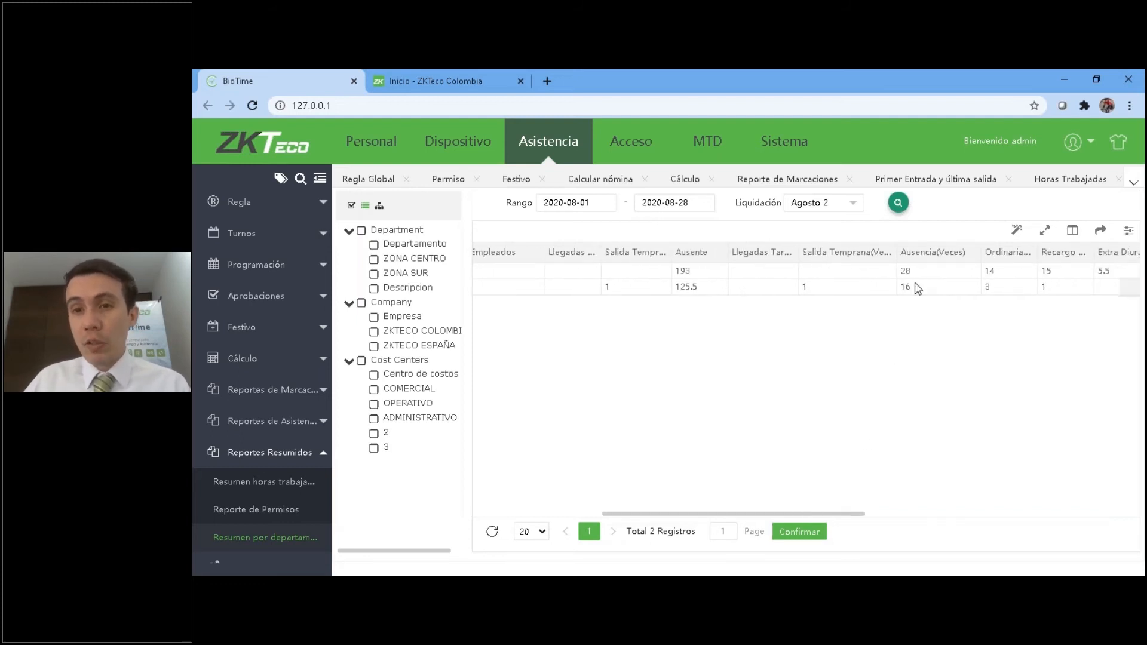
drag(814, 514, 918, 515)
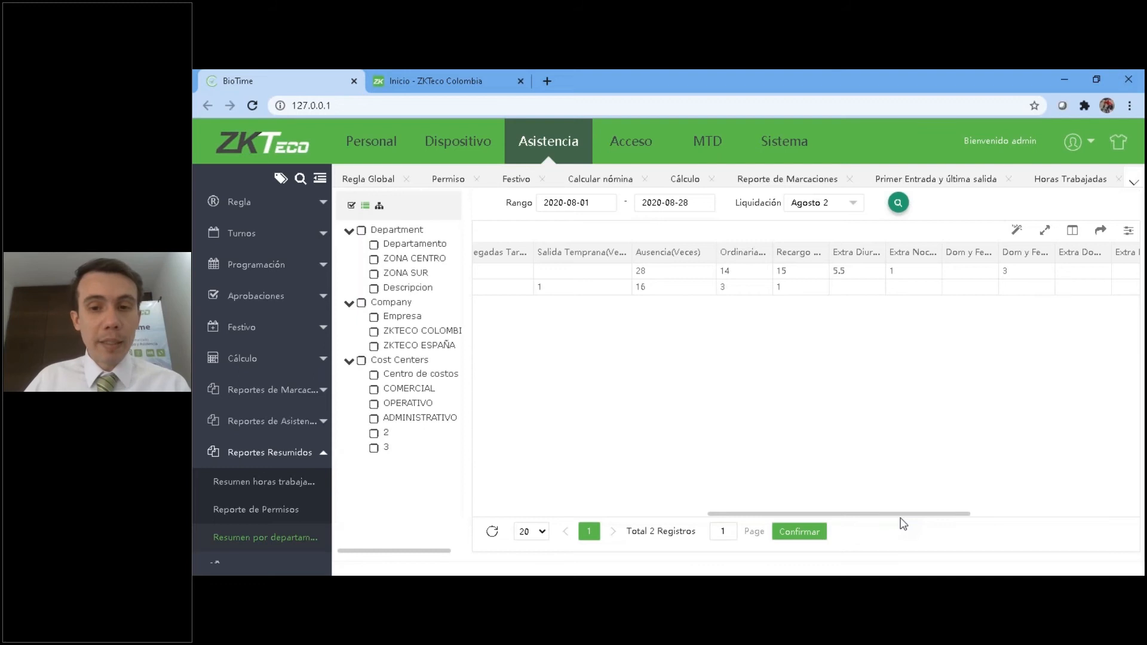
drag(908, 520, 564, 490)
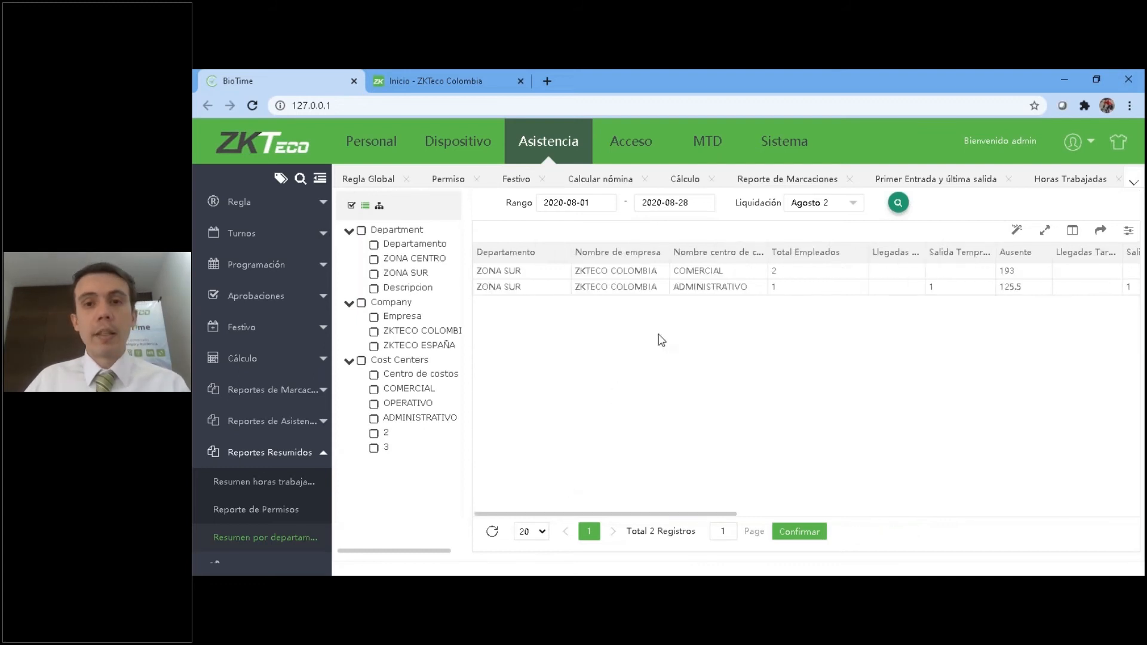
mouse_move(768, 251)
mouse_down()
mouse_move(742, 252)
mouse_move(760, 251)
mouse_up()
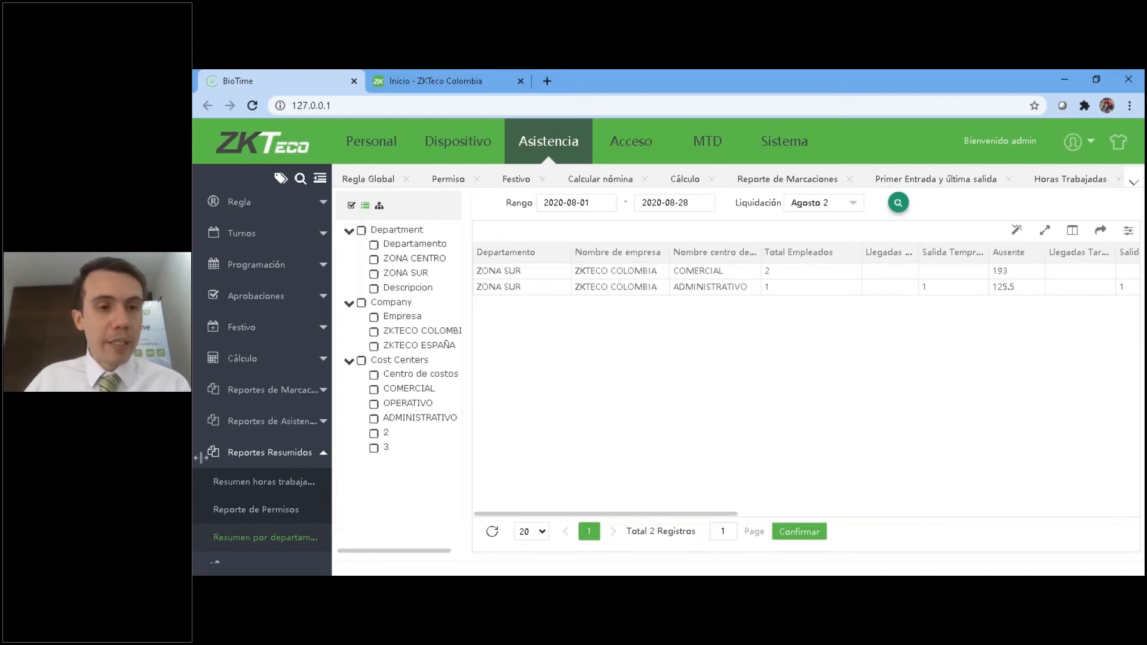
scroll(199, 478, down, 1)
click(262, 434)
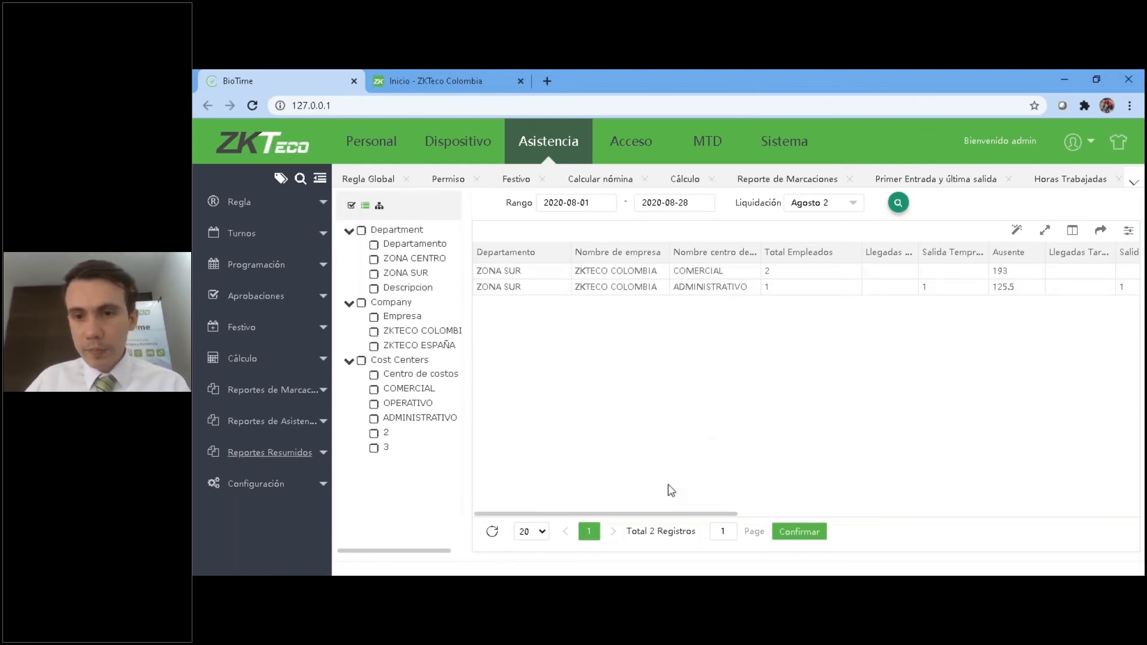
click(904, 452)
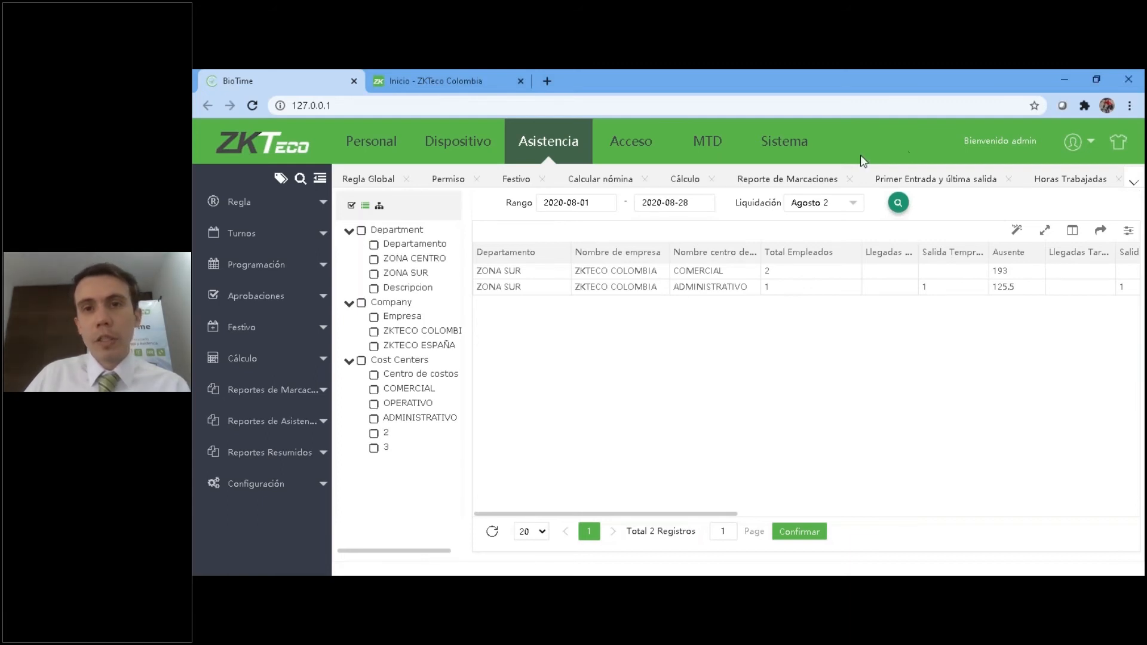
Open the Operativo shift for editing from the Turno list and display its Horario time periods.
click(550, 149)
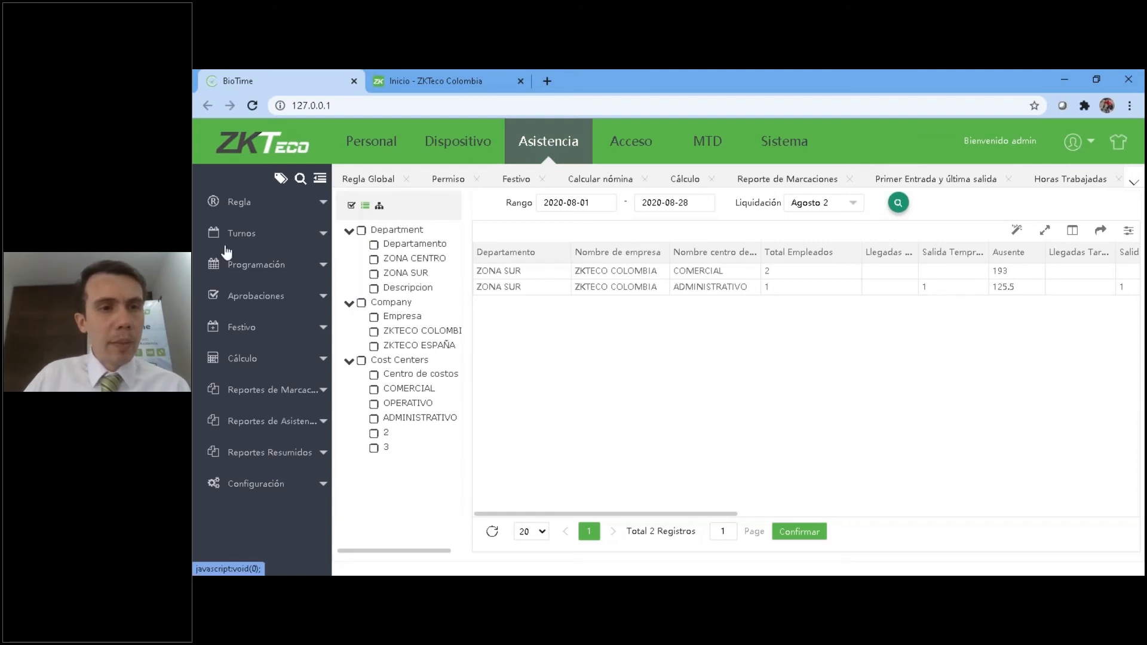
click(251, 259)
click(239, 288)
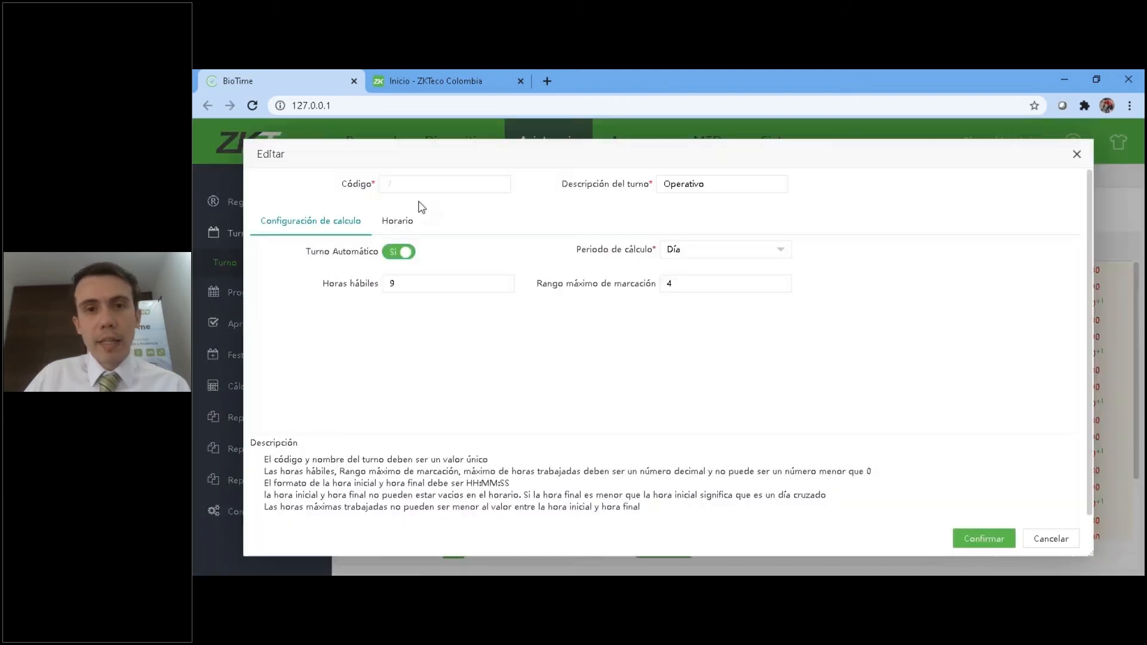
click(891, 297)
click(397, 221)
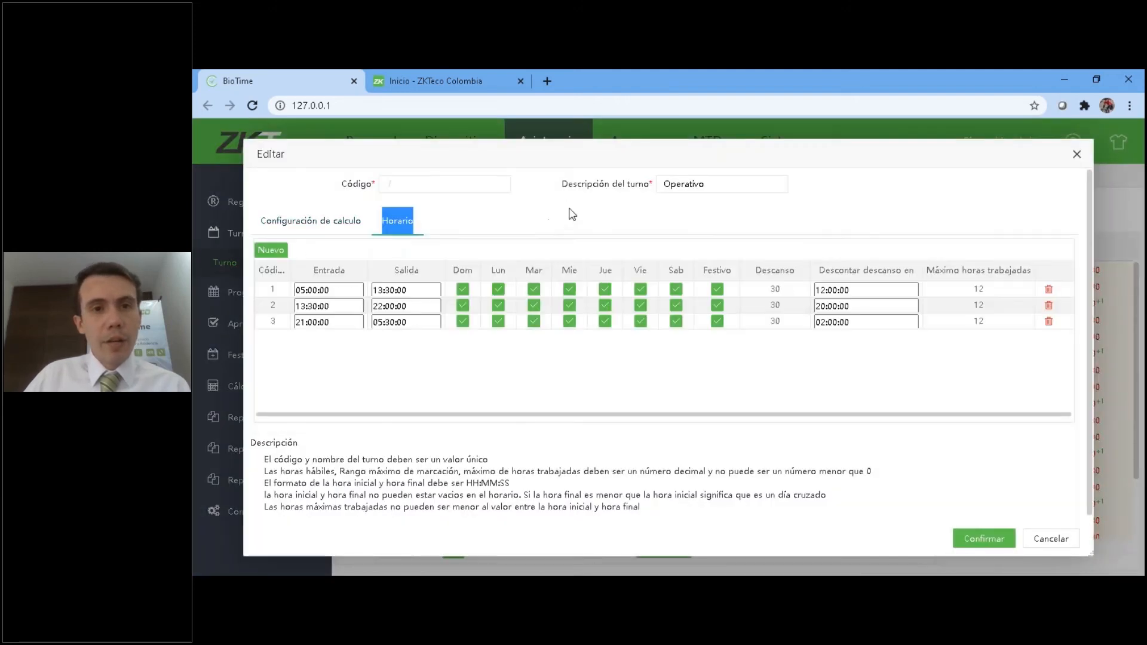
click(800, 72)
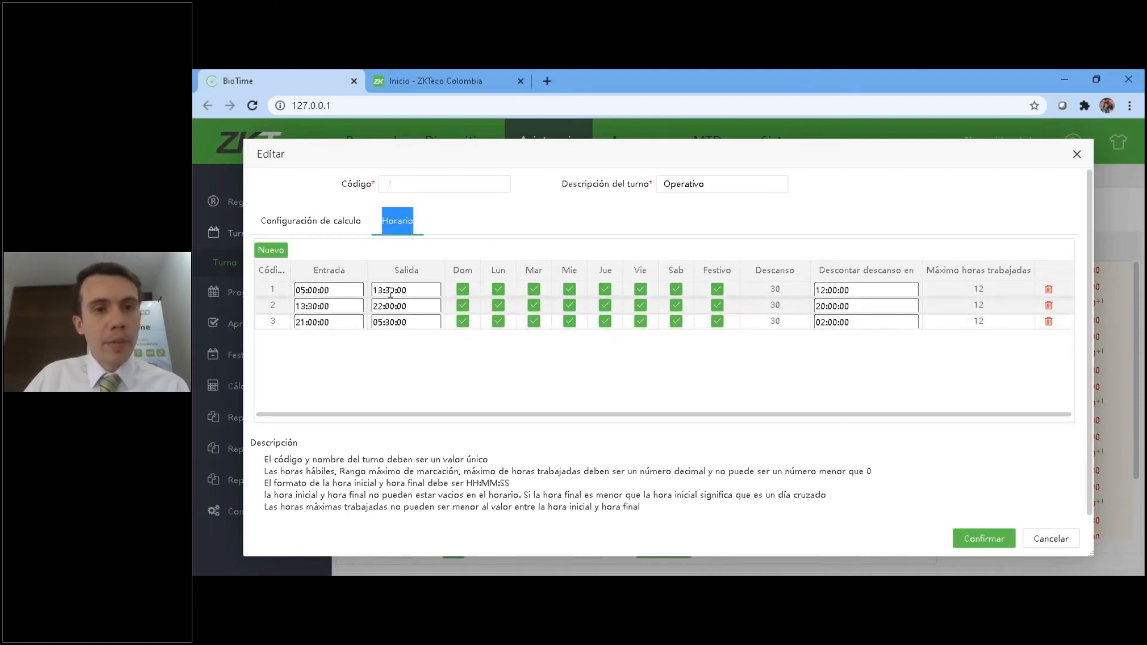
Try to exclude Dom and Festivo from all three time periods of the Operativo shift and save it.
click(462, 289)
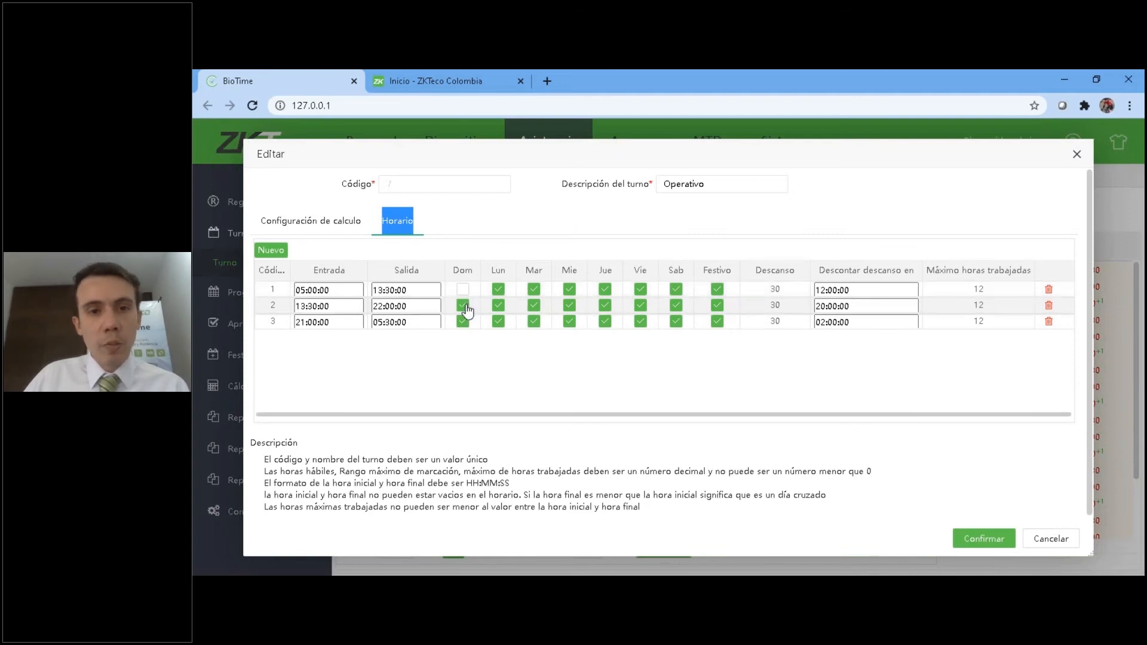
click(462, 306)
click(462, 322)
click(716, 291)
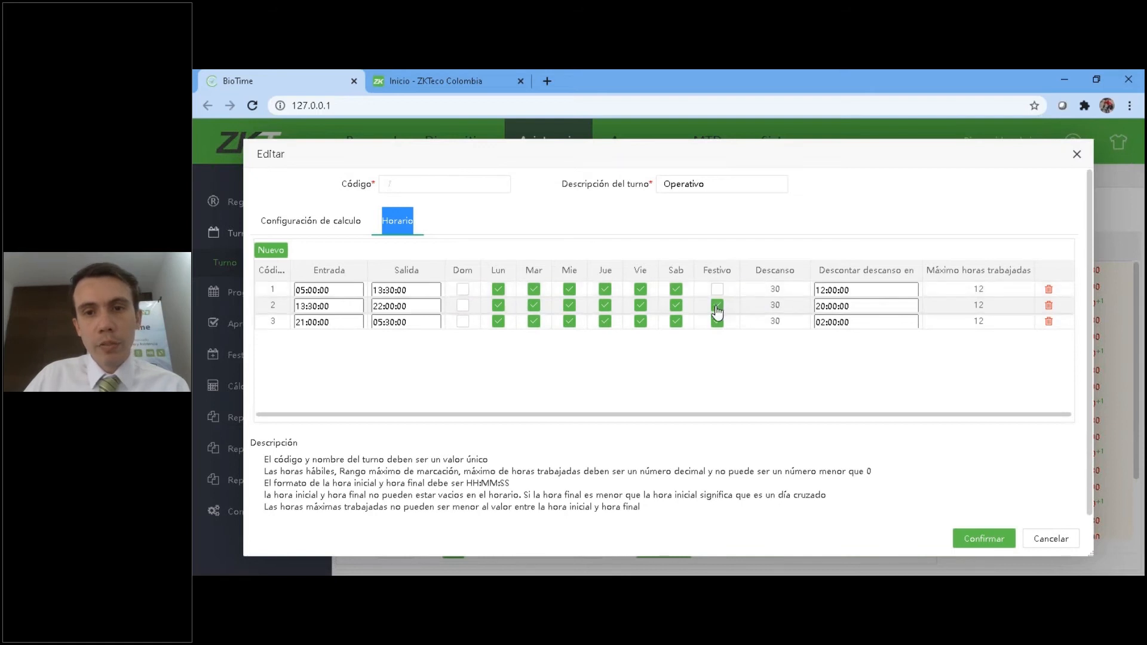
click(716, 305)
click(717, 322)
drag(711, 147, 660, 127)
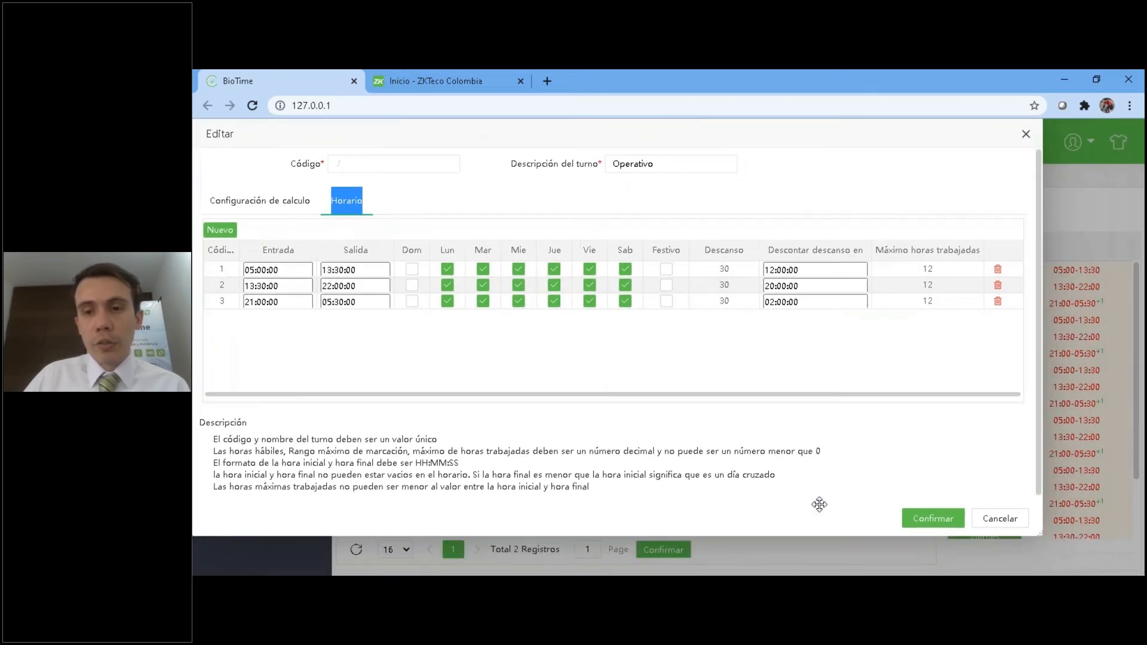
click(925, 521)
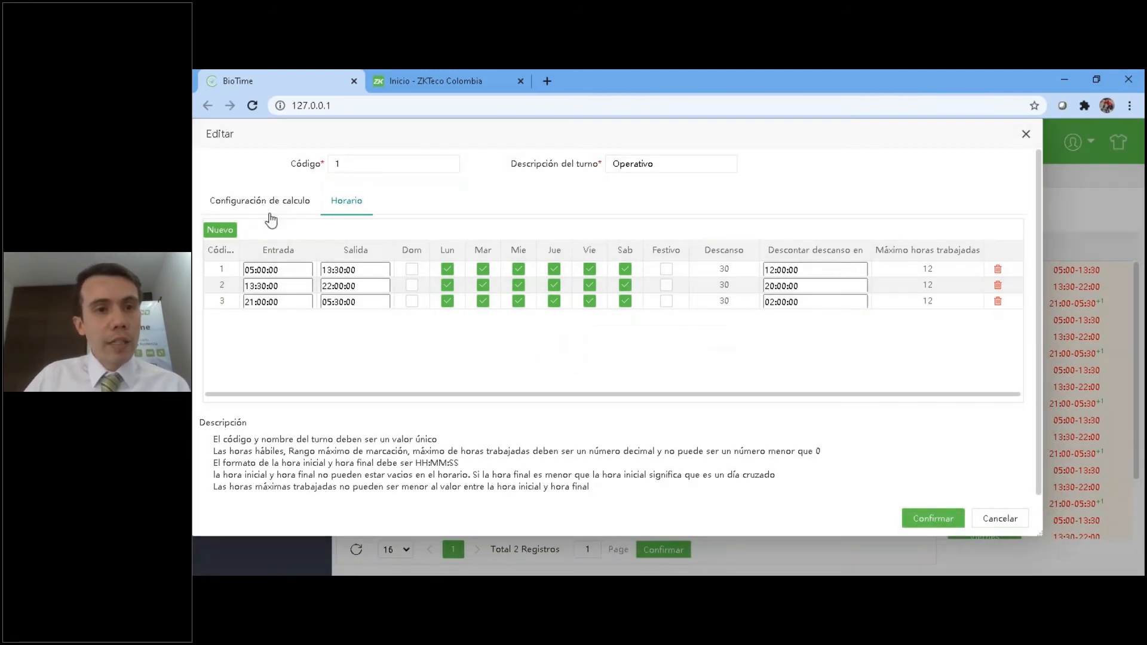
Check the Operativo shift's calculation configuration, close it without saving, and switch to the PowerPoint slide on BioTime Colombia licences.
click(263, 203)
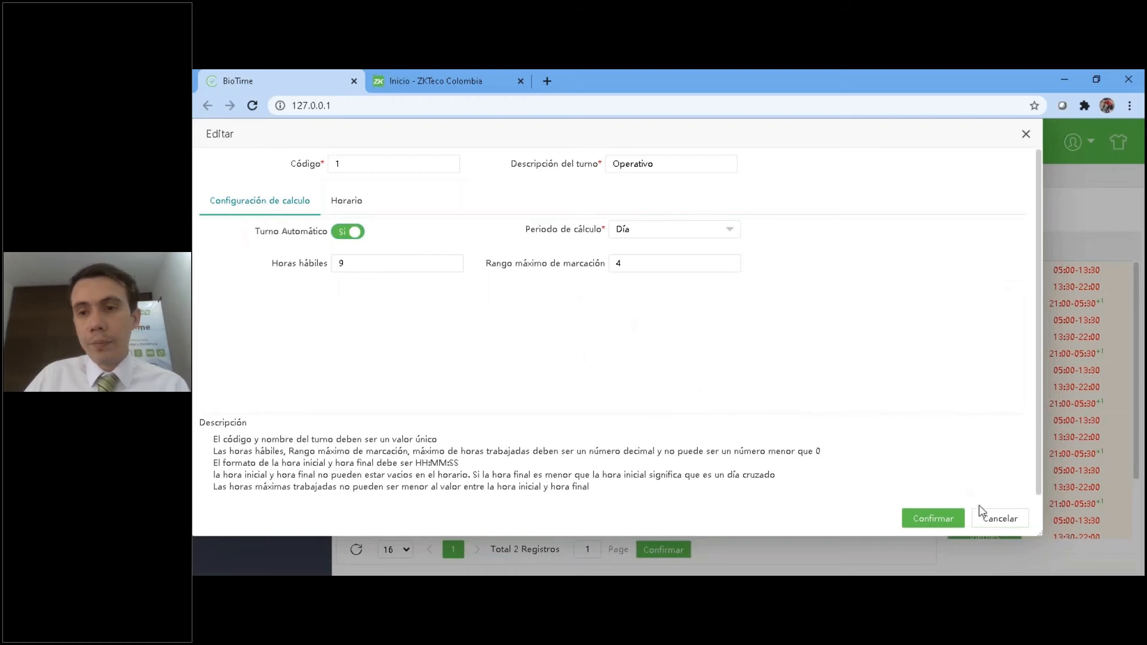
click(1001, 519)
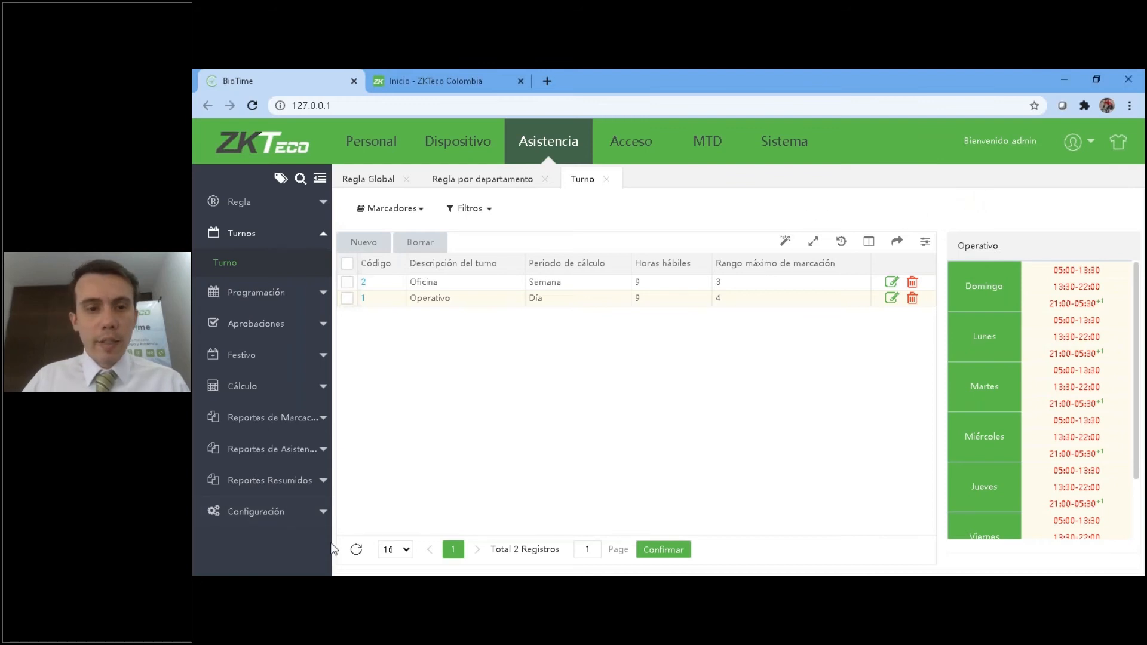
key(alt+Tab)
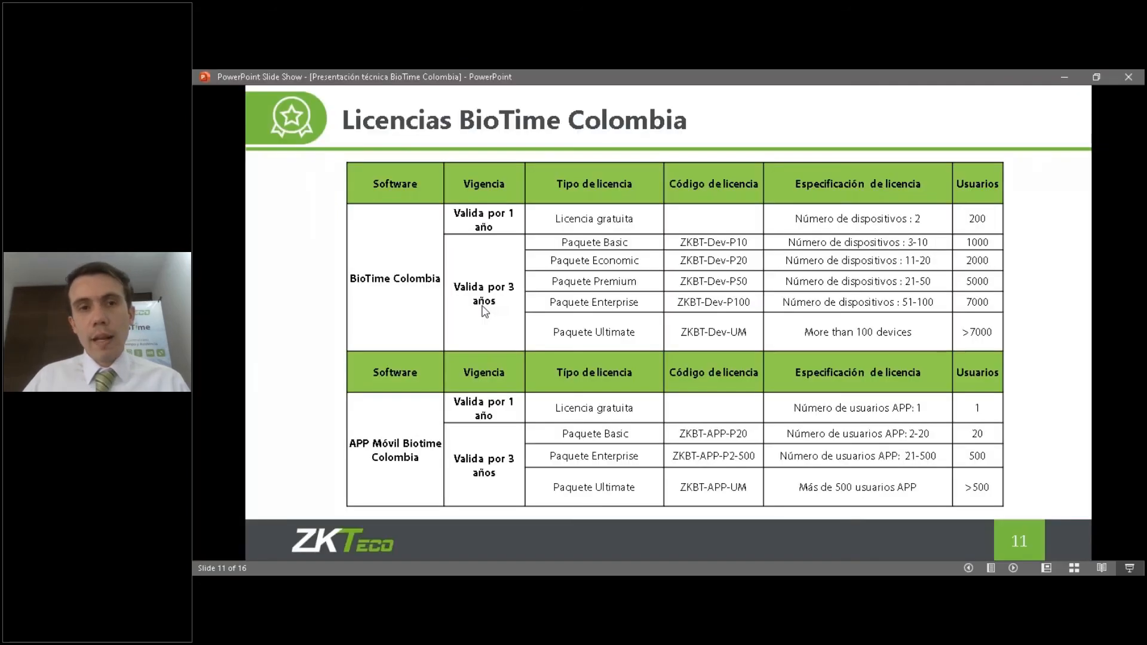
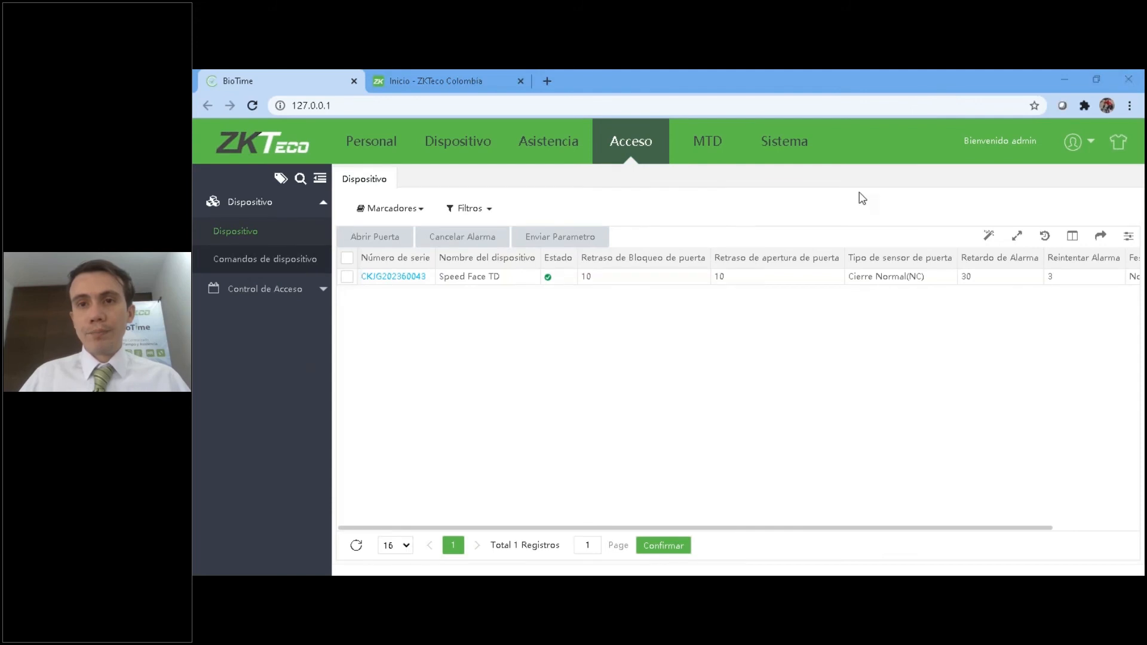
Look through the Acceso module's Dispositivo, Comandos de dispositivo, Horario, Grupos and Privilegios pages.
click(281, 234)
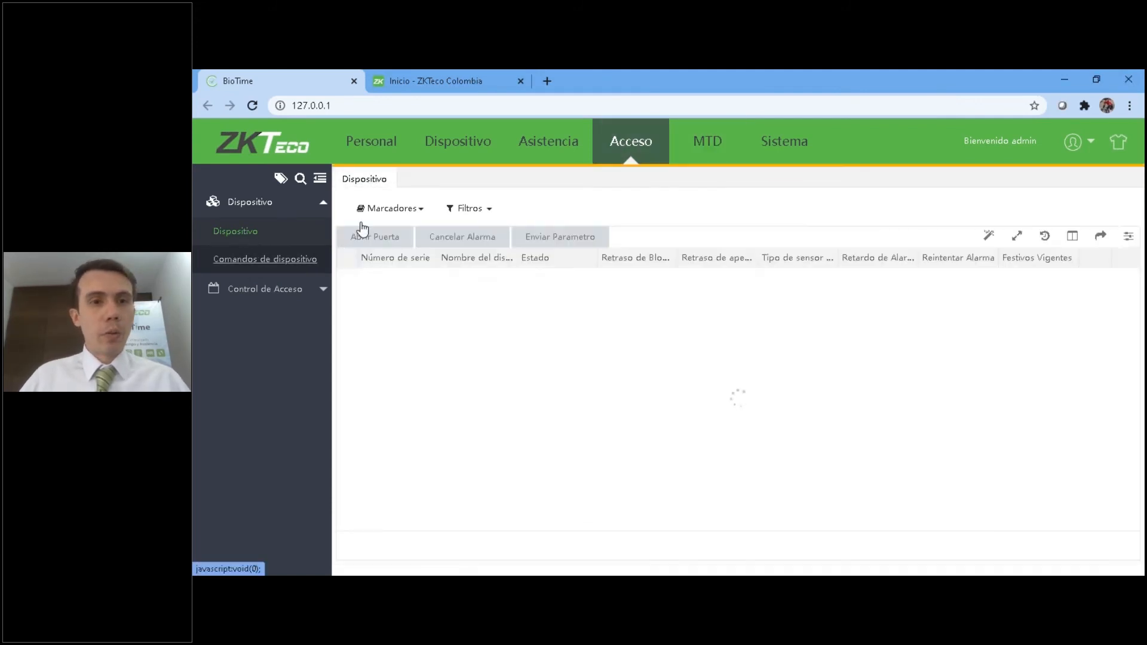
click(249, 269)
click(235, 233)
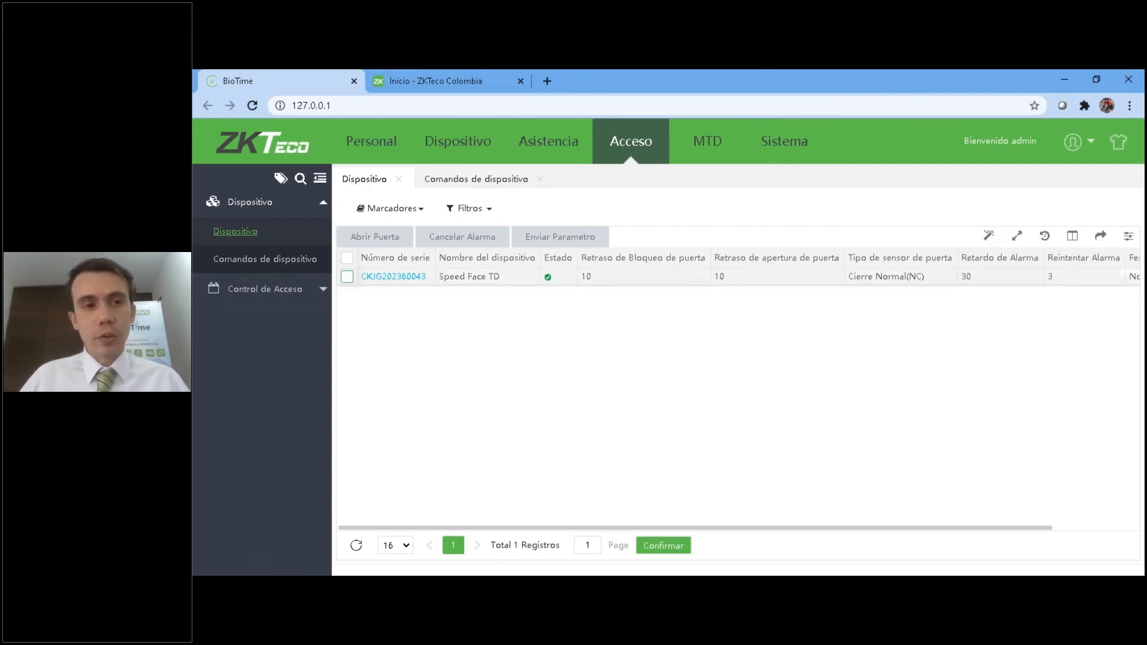
click(245, 288)
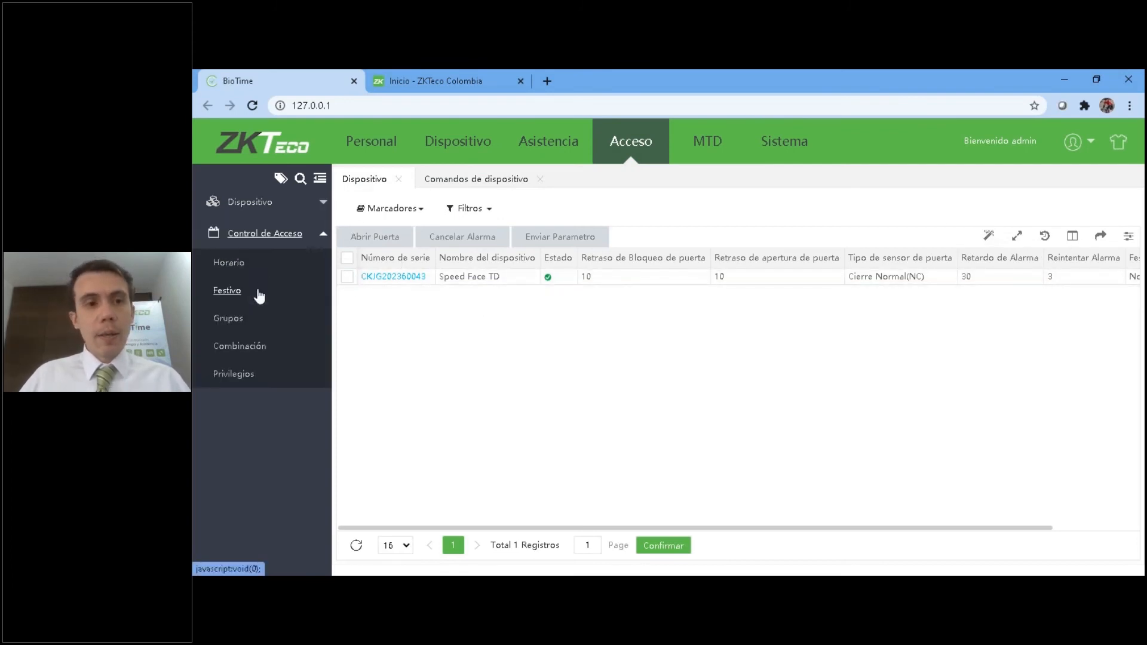
click(224, 270)
click(232, 323)
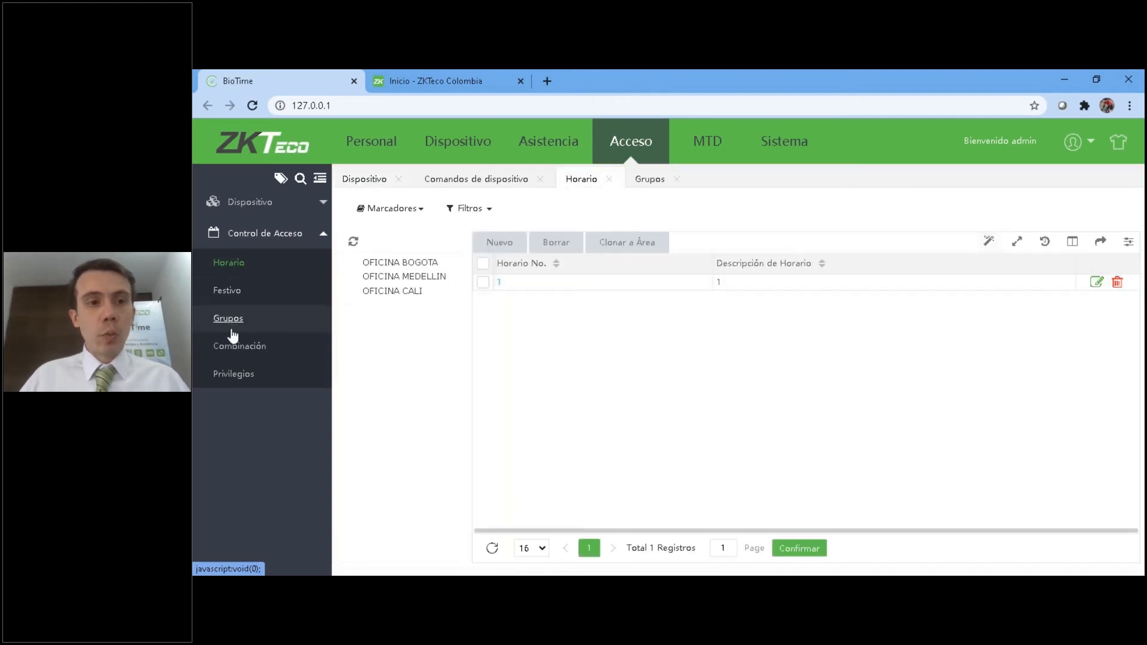
click(234, 374)
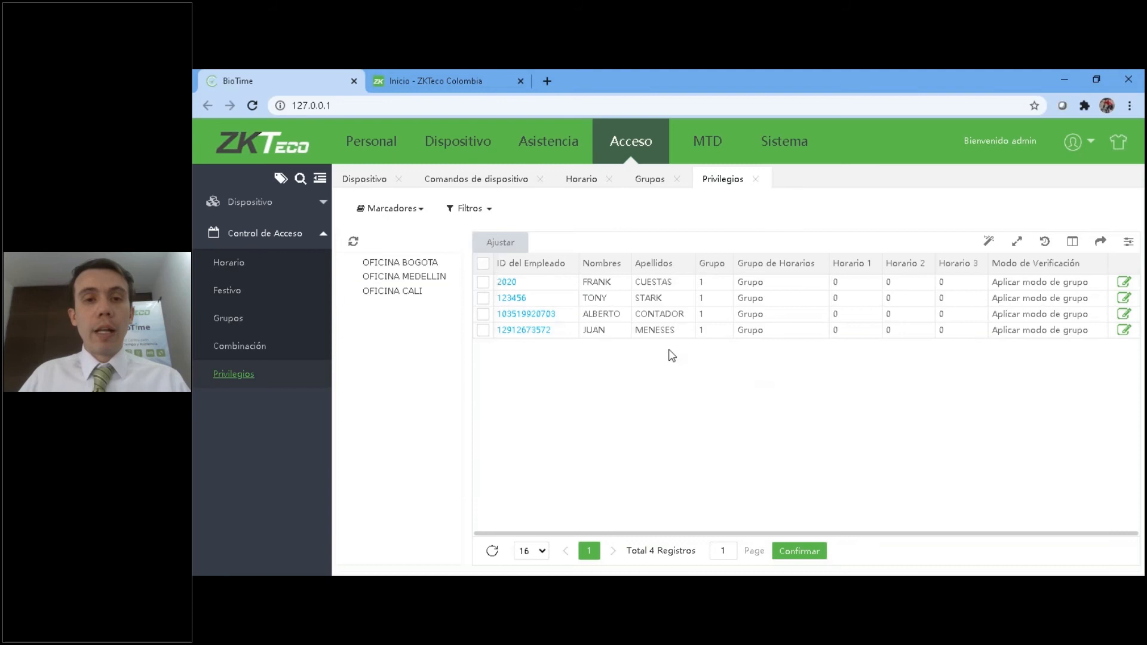
Close the Privilegios, Grupos, Horario and Comandos de dispositivo pages and reload the Acceso module at its device list.
click(756, 180)
click(677, 179)
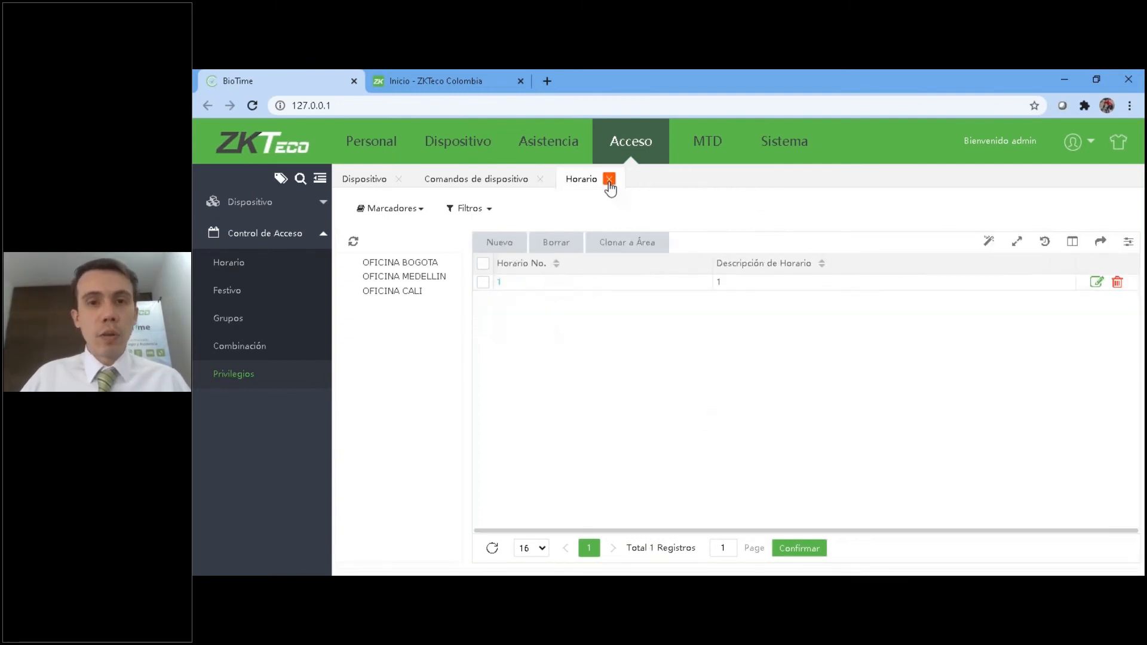
click(609, 180)
click(540, 180)
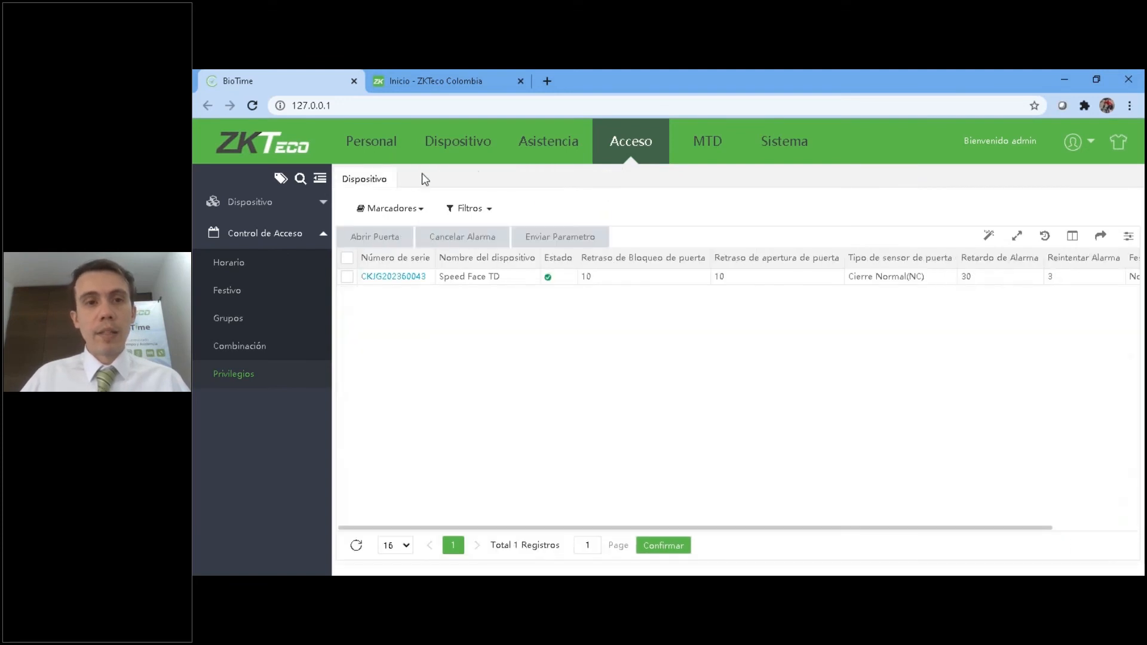
click(622, 153)
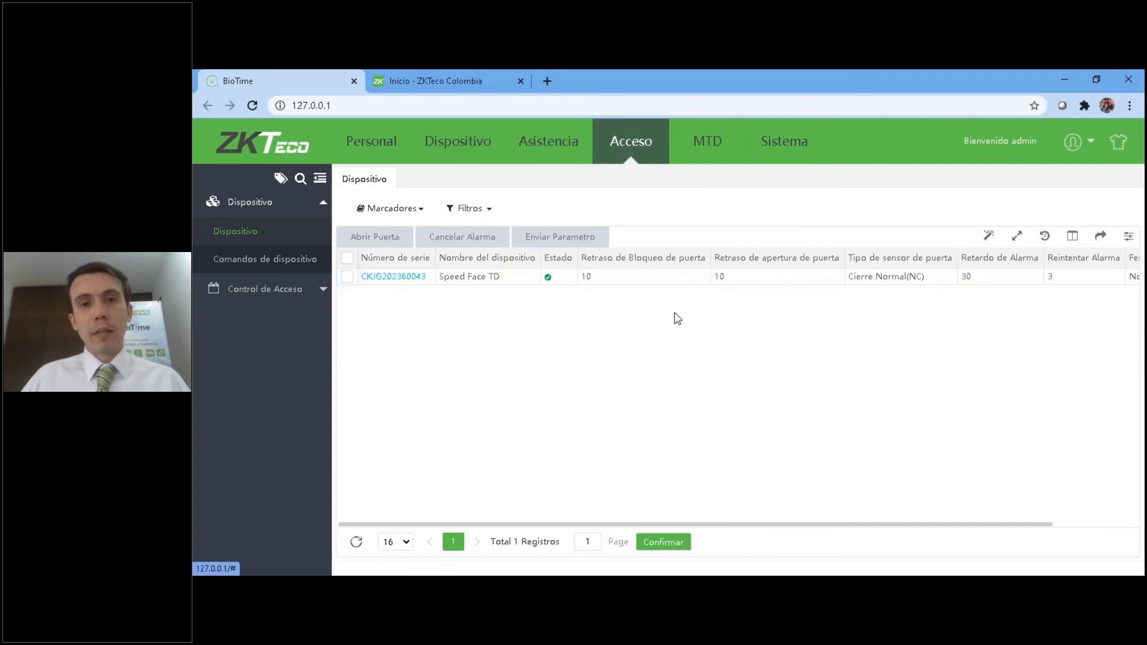
Open the MTD dashboard and view the Sin Tapabocas records behind the Estado Diario chart.
click(706, 147)
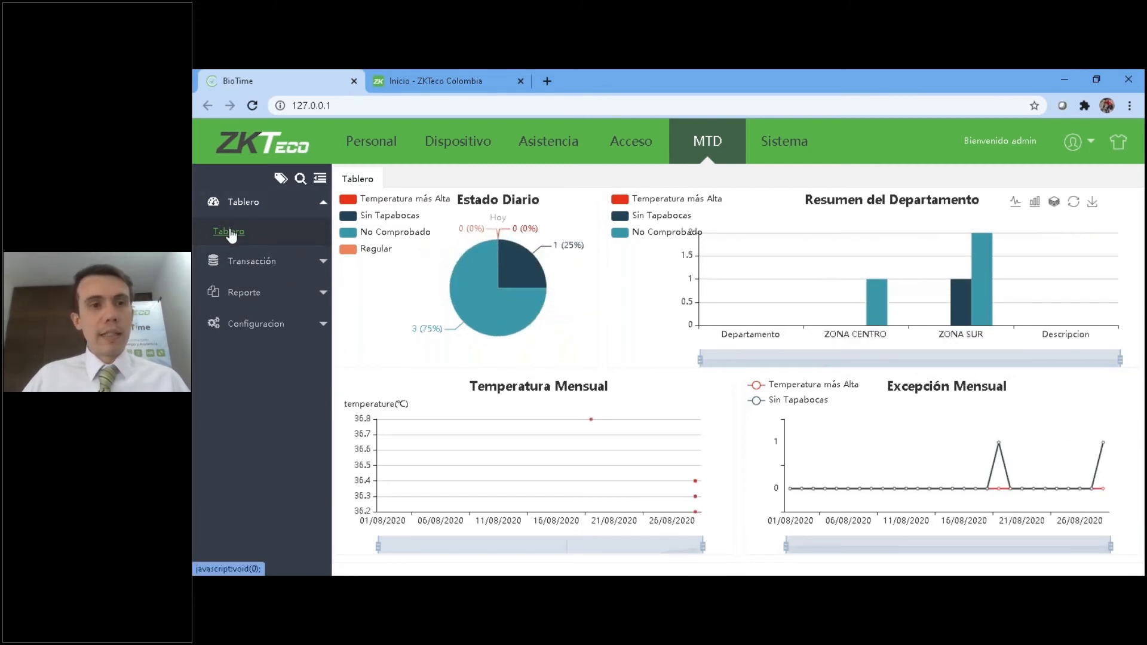
click(513, 257)
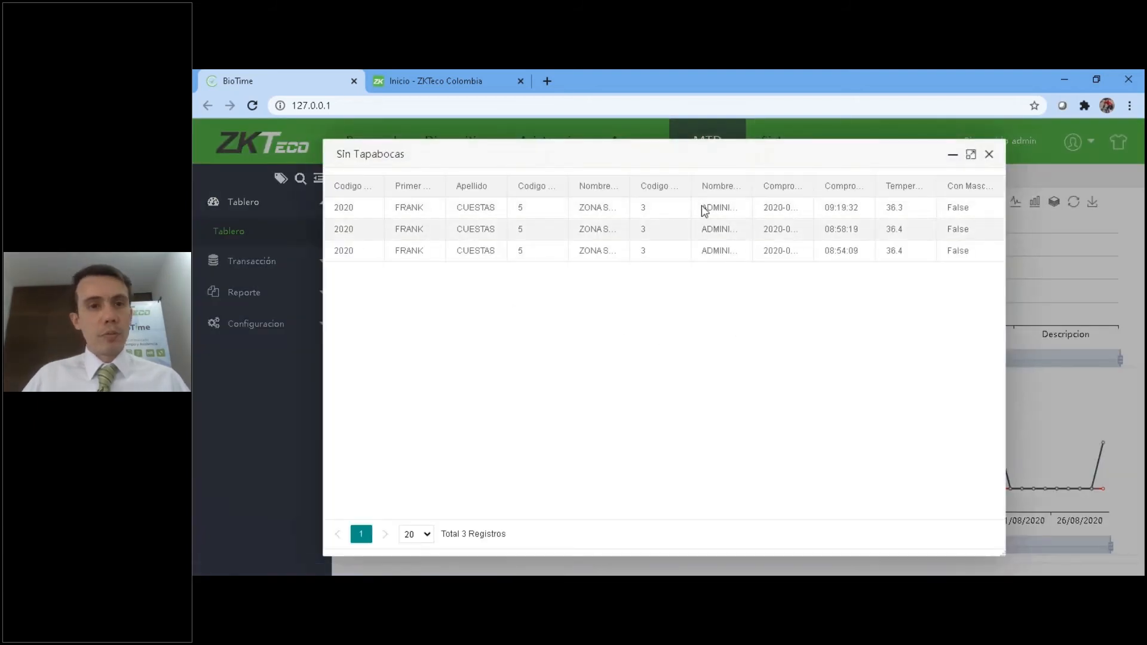
click(989, 156)
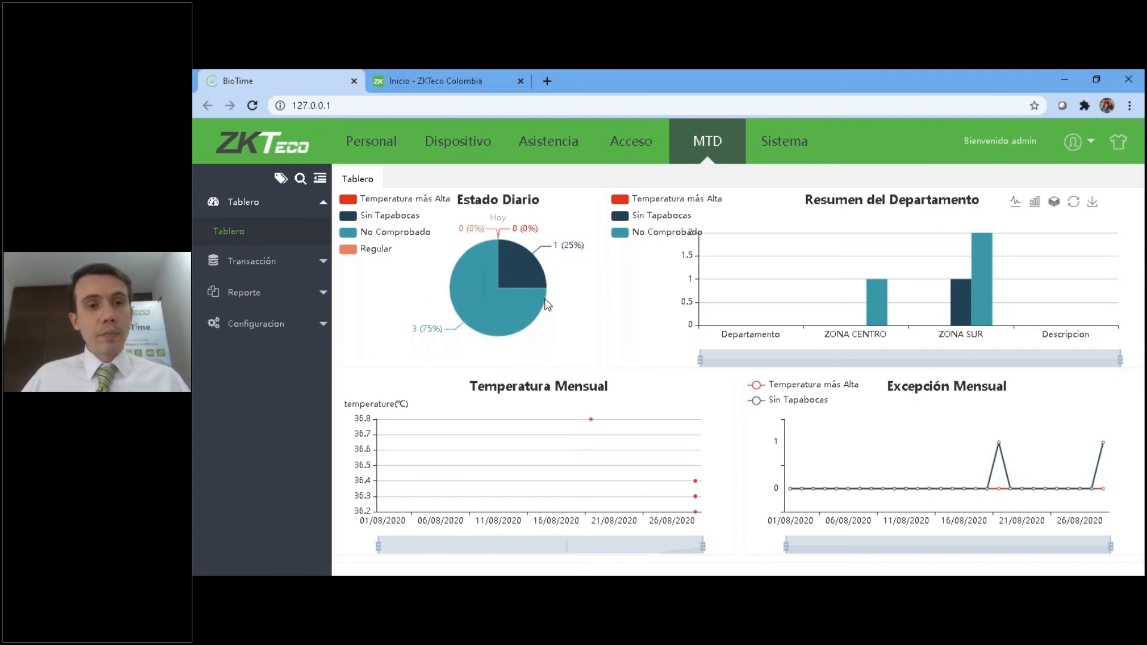
Display the capture details of the first record in the MTD Transacción list, and view the list's export formats.
click(242, 210)
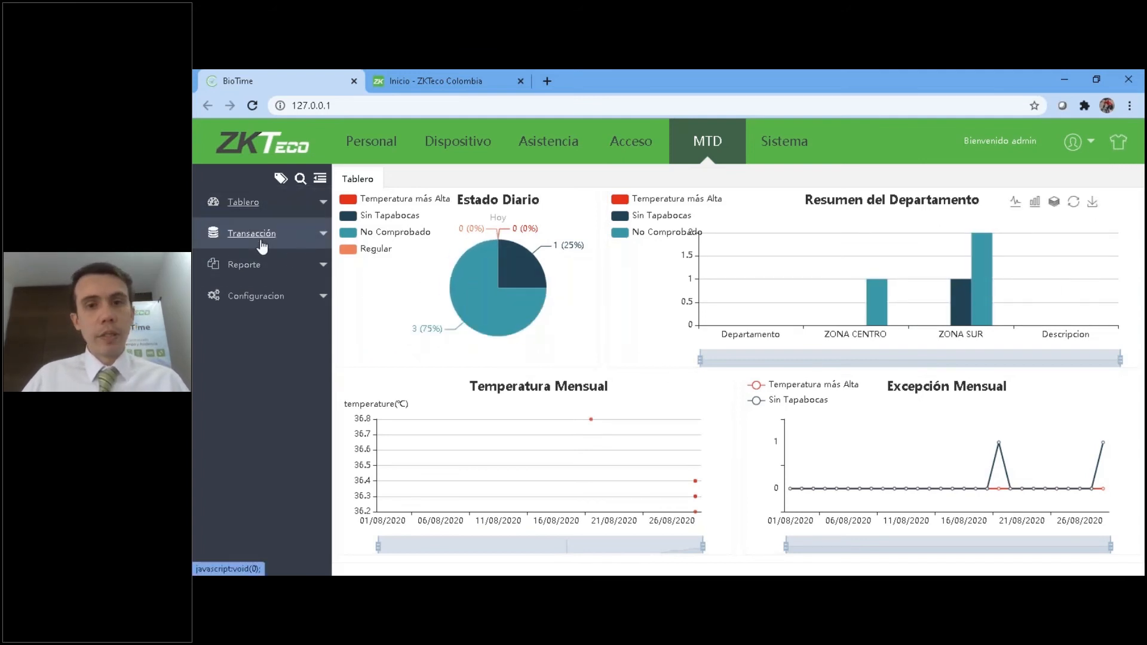
click(256, 236)
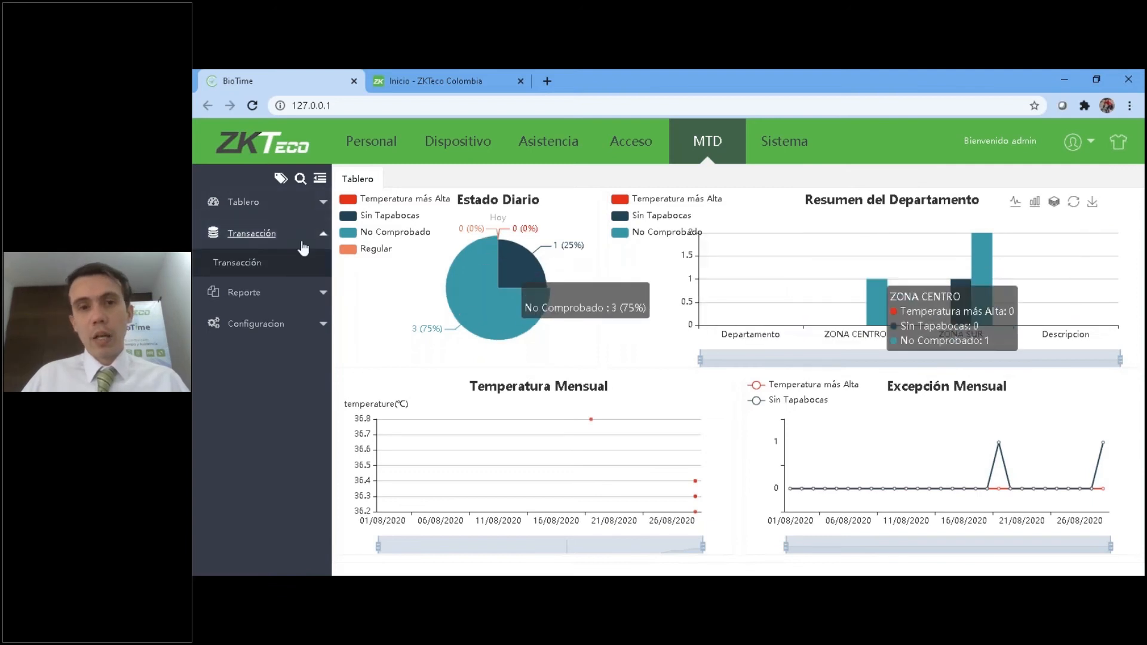
click(255, 263)
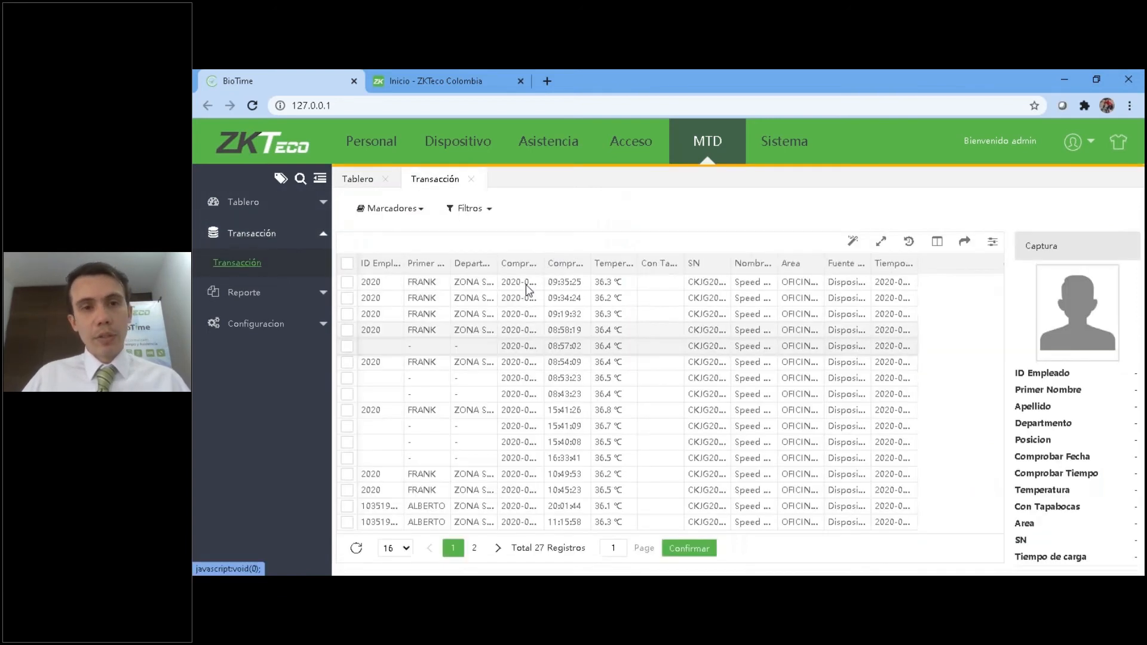
click(347, 282)
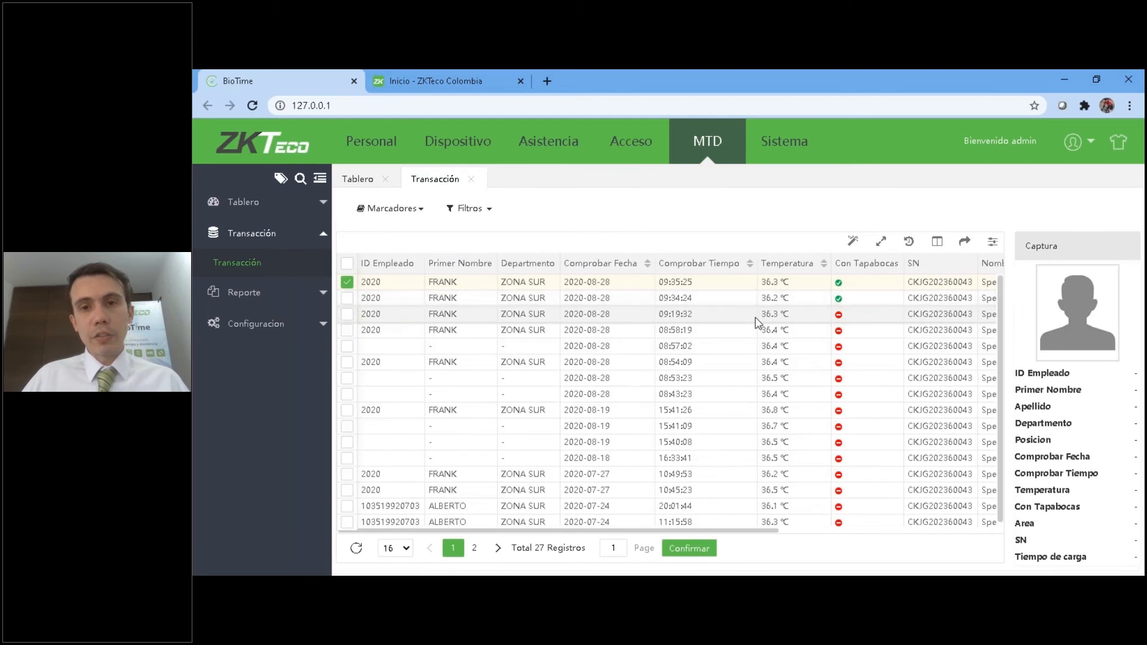
click(346, 284)
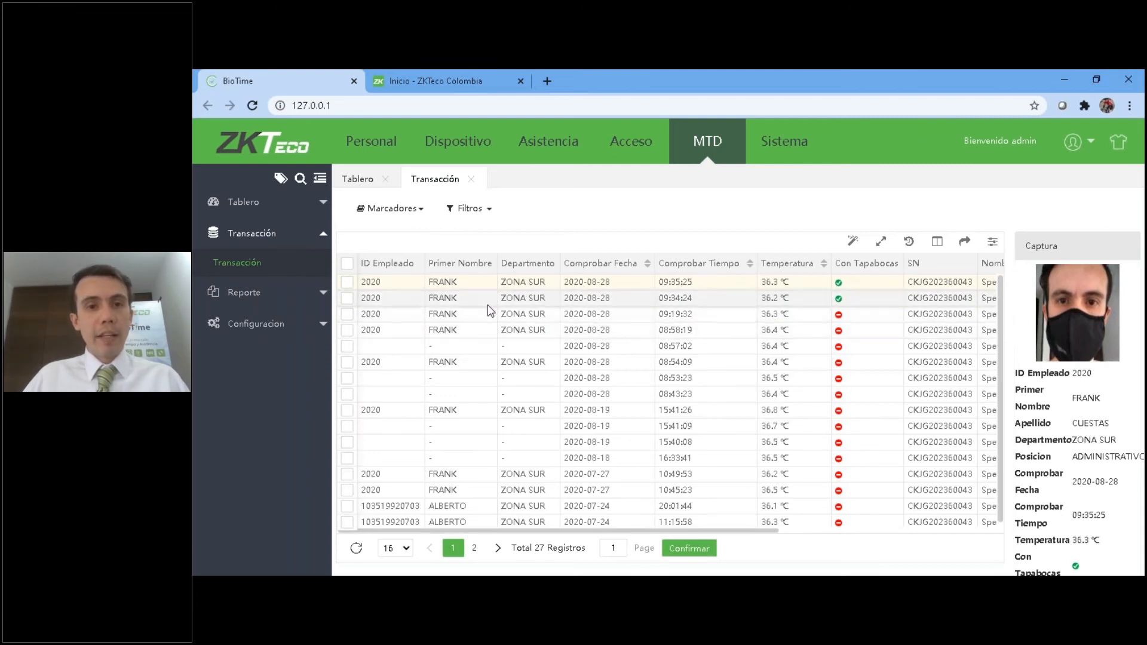
click(963, 242)
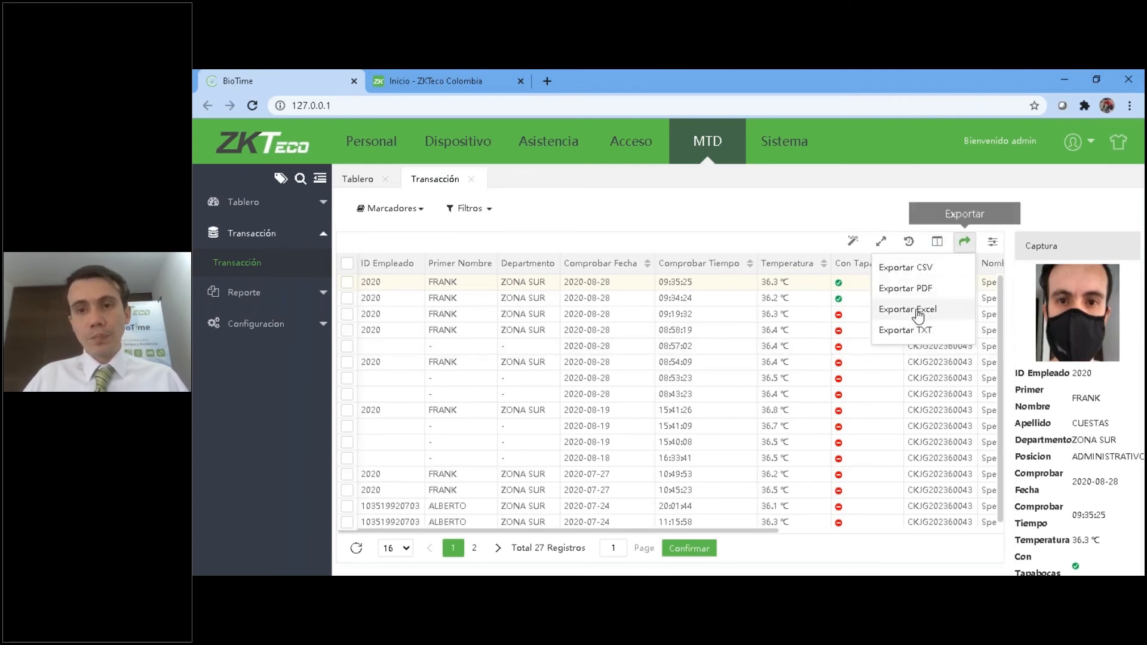
scroll(800, 454, down, 1)
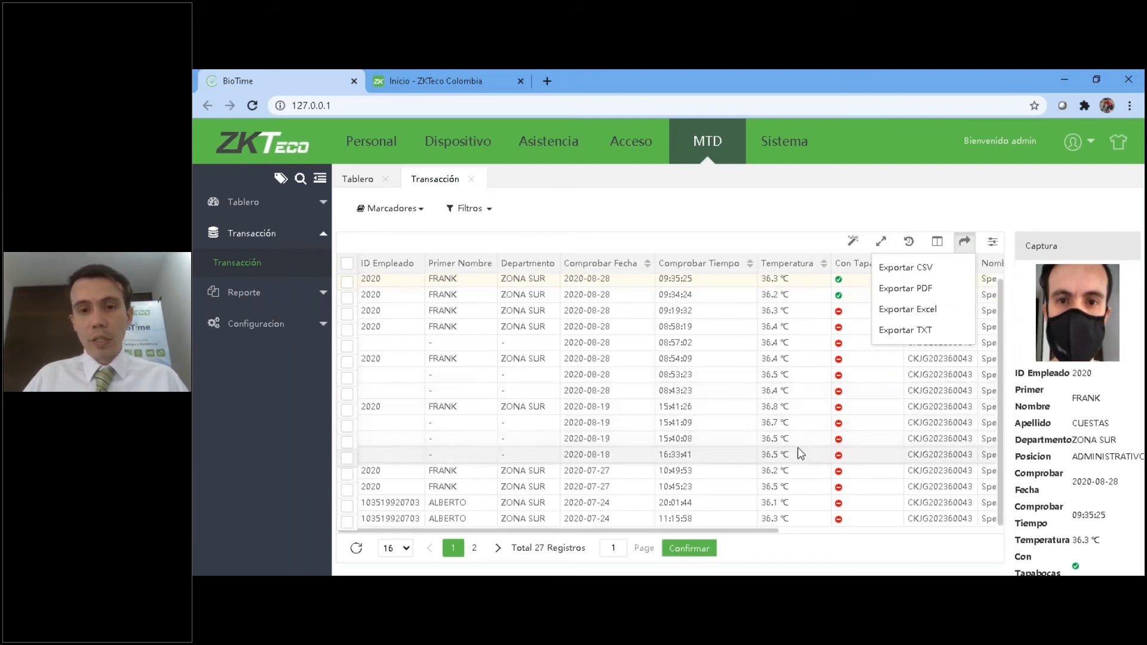
Open the MTD Detalle diario report and include all departments in it.
click(254, 232)
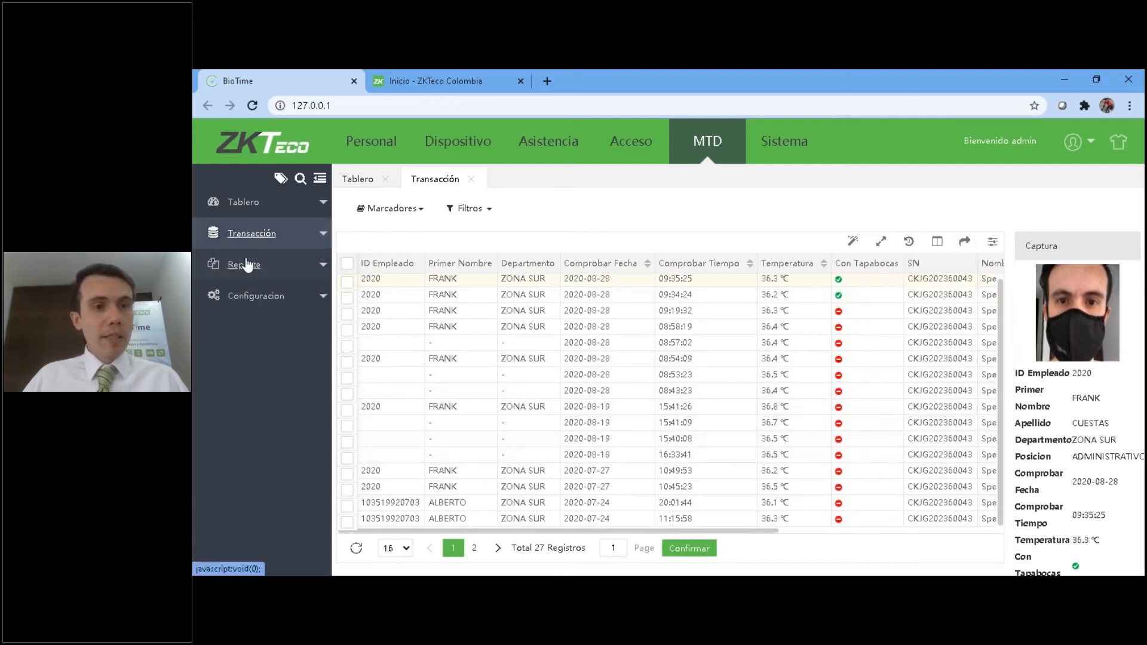
click(243, 264)
click(240, 293)
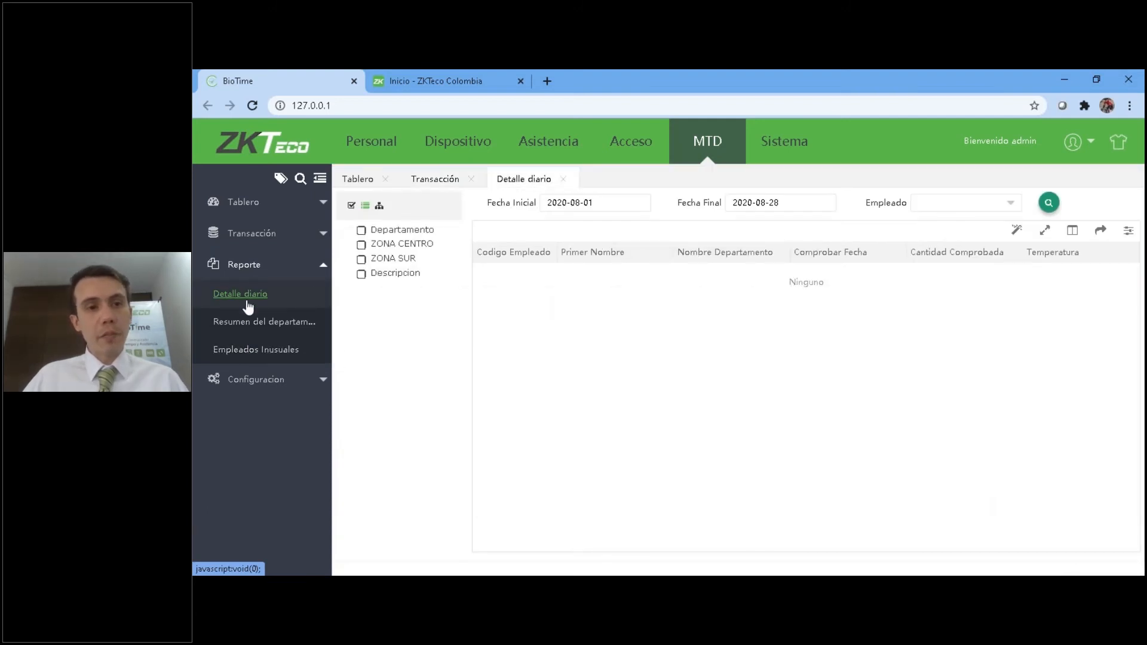
click(351, 206)
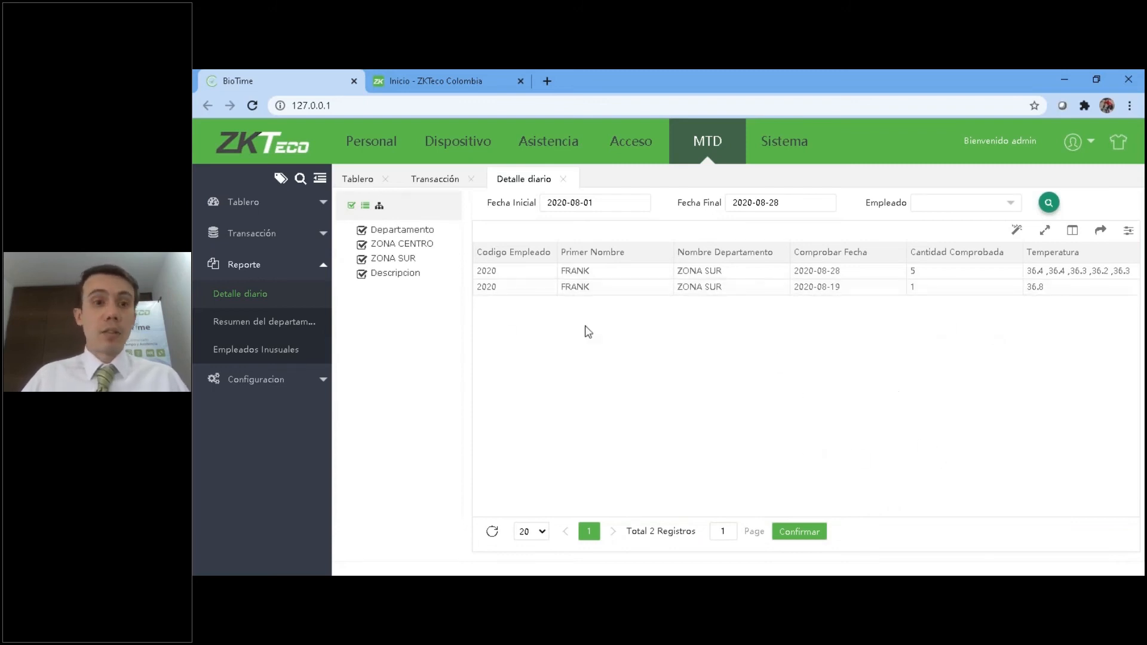
Show all available columns in the Detalle diario report and display its export formats.
click(1072, 230)
click(943, 251)
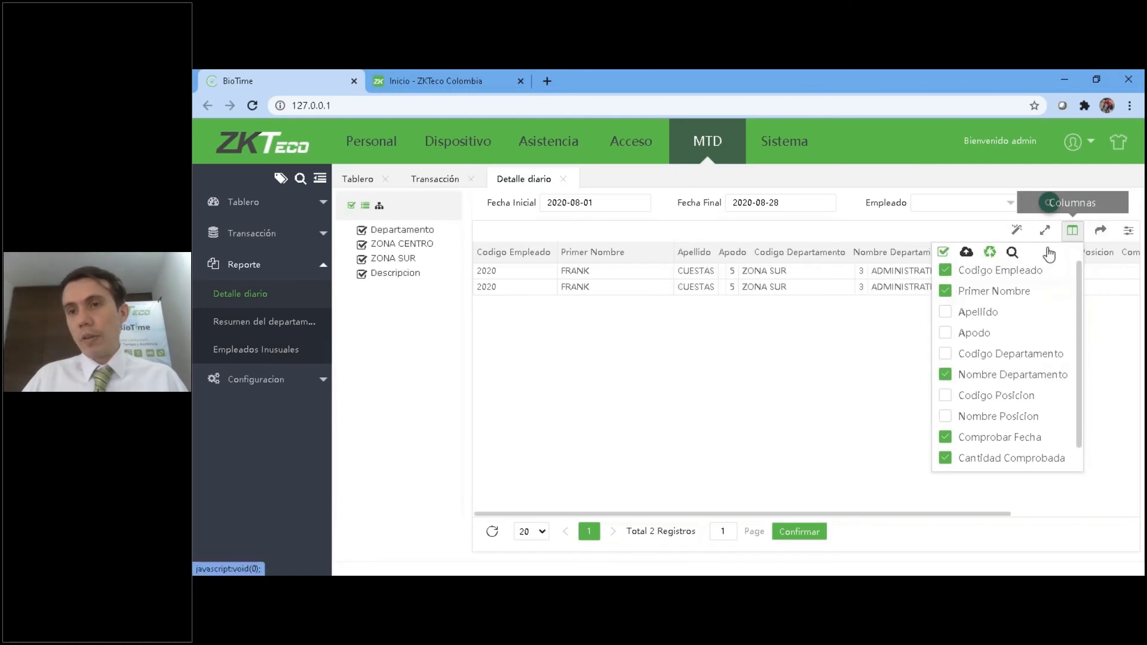
click(1100, 230)
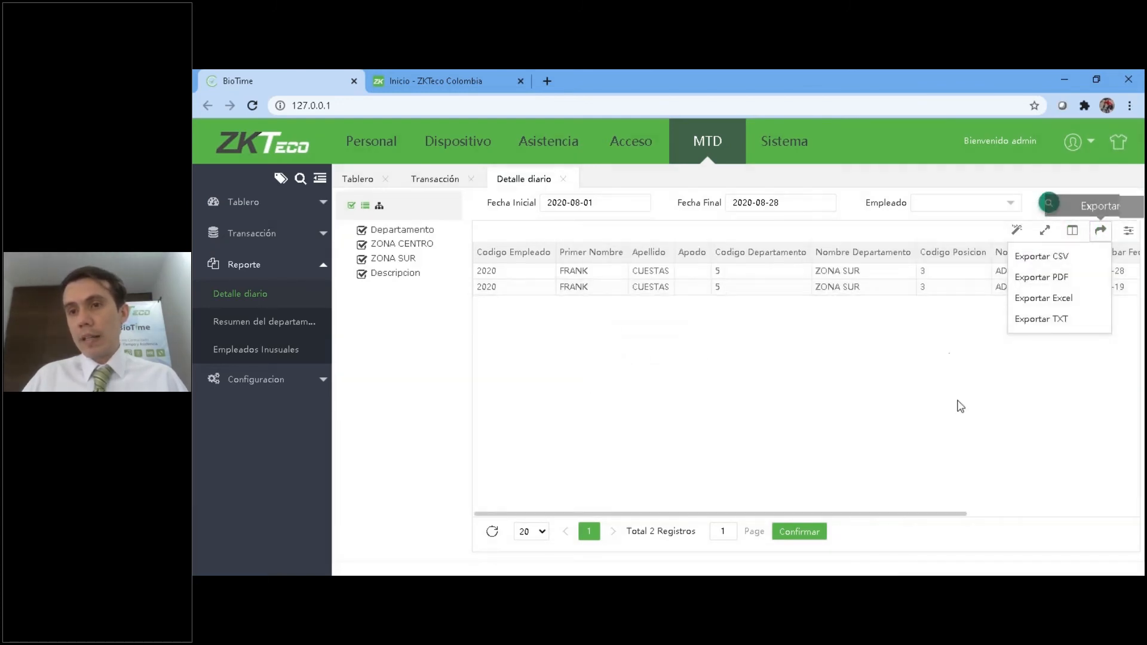
Display the MTD Resumen del departamento and Empleados Inusuales reports for all departments.
click(245, 329)
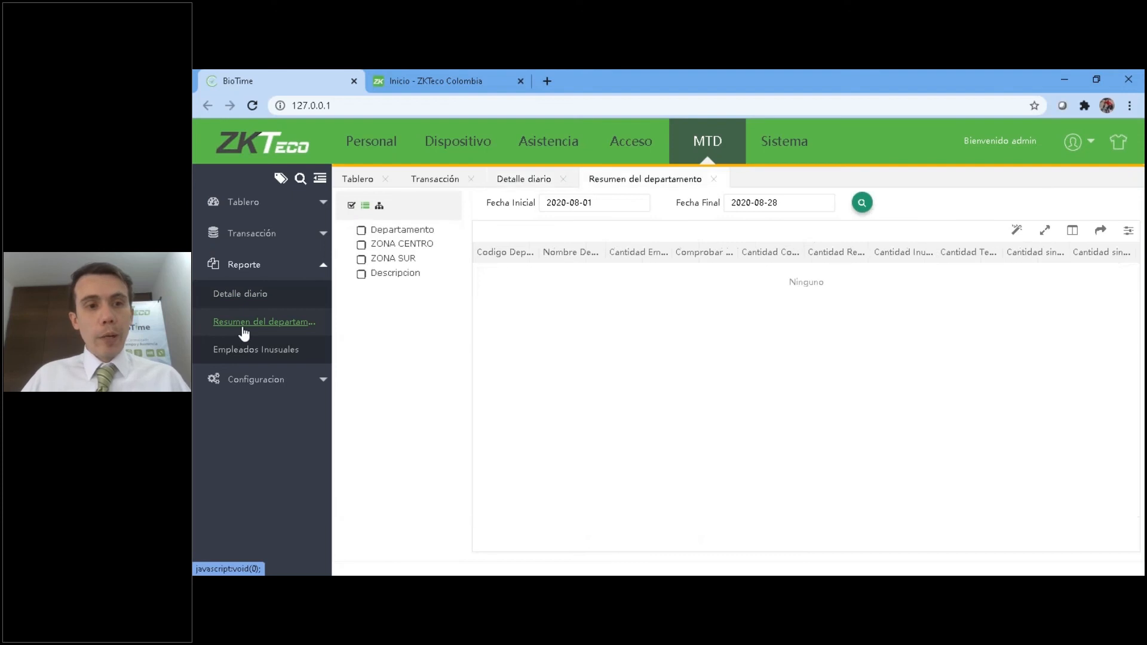
click(351, 205)
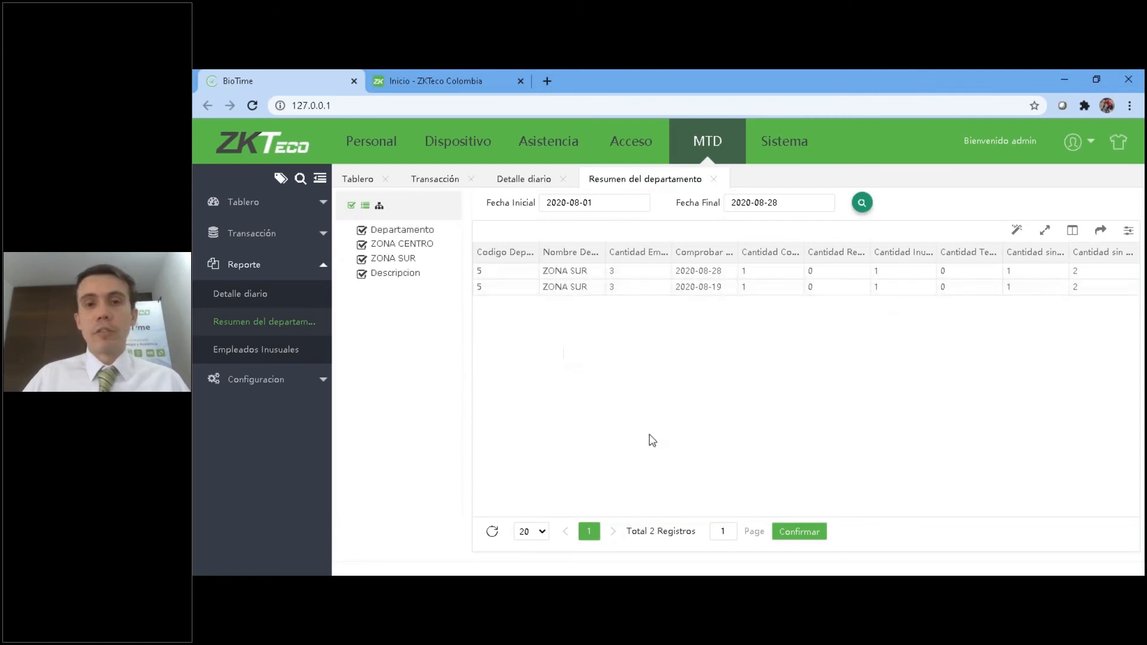
click(277, 351)
click(351, 205)
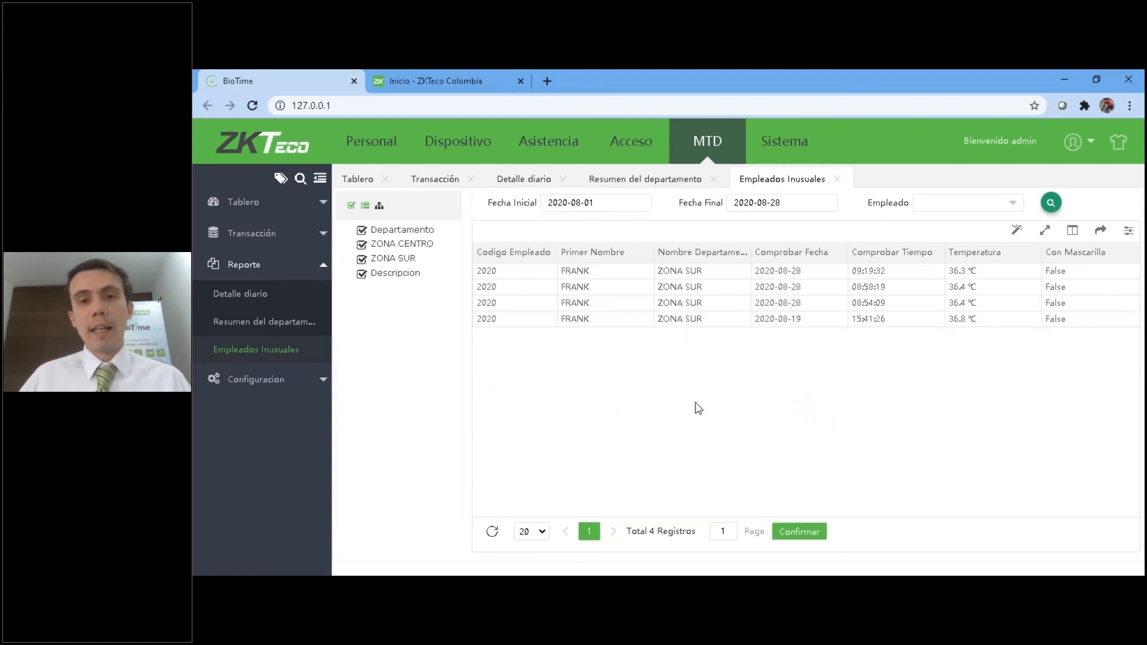
Review the MTD configuration's temperature warning threshold, unit options and mask alarm switch, keeping the current settings.
click(278, 382)
click(256, 326)
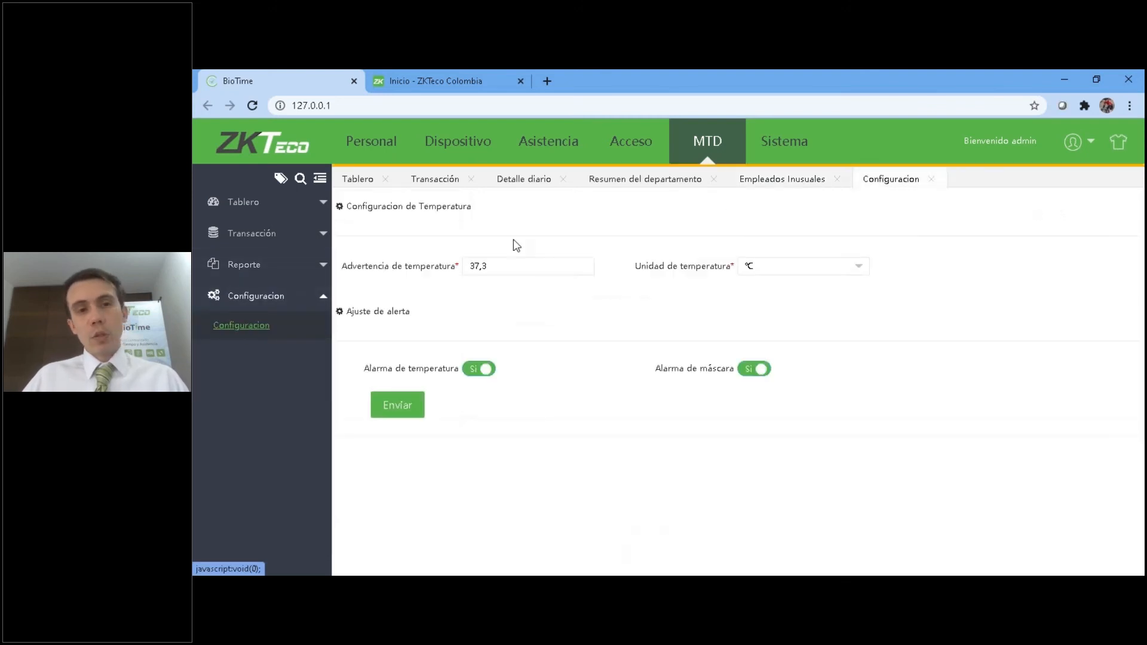
drag(499, 265, 441, 267)
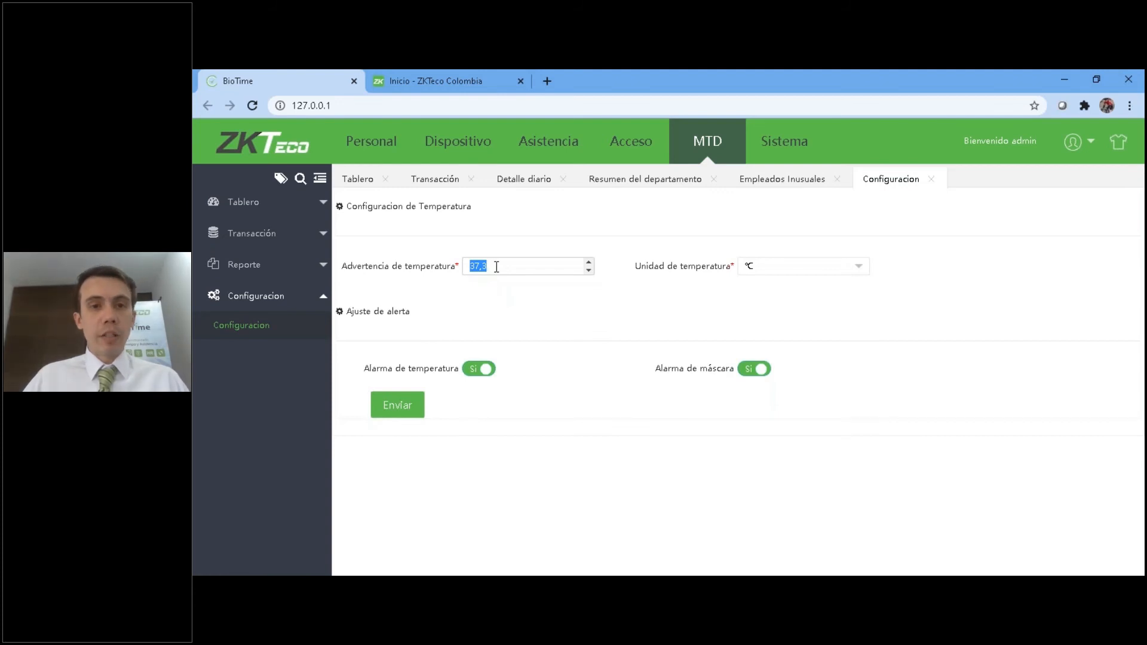
key(ctrl+a)
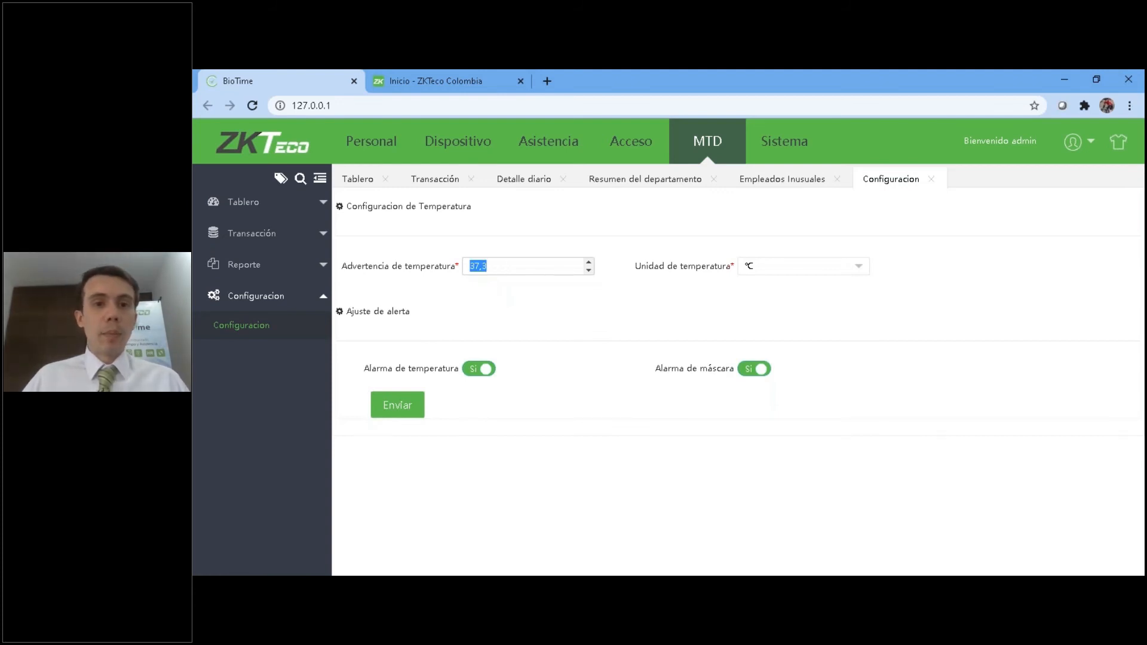
click(822, 266)
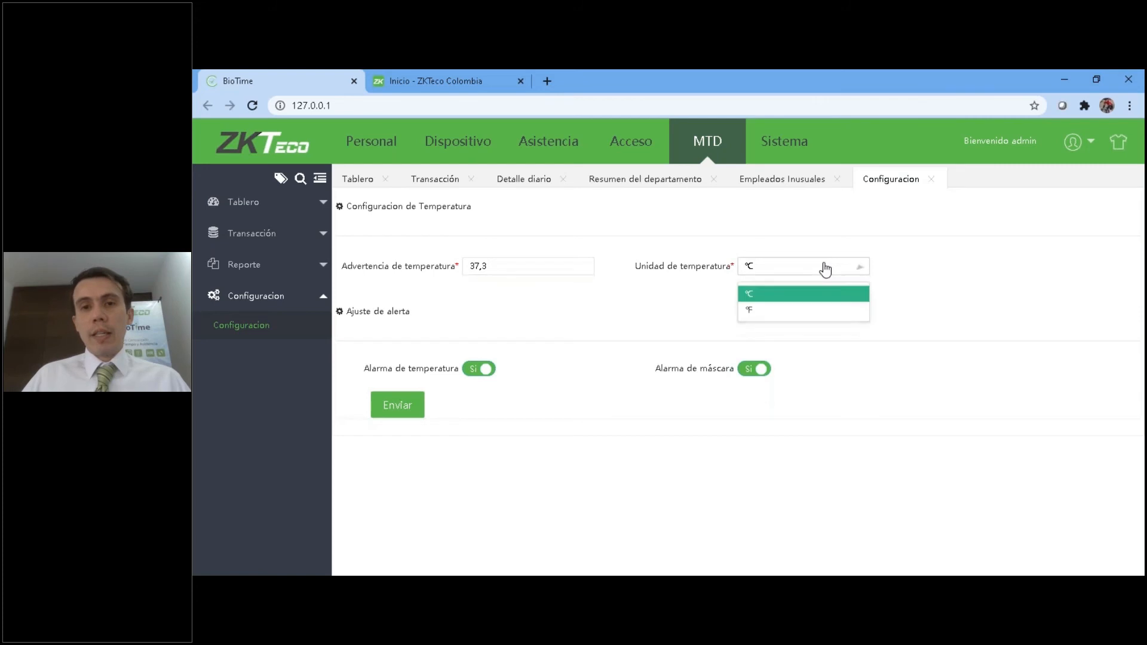
click(777, 271)
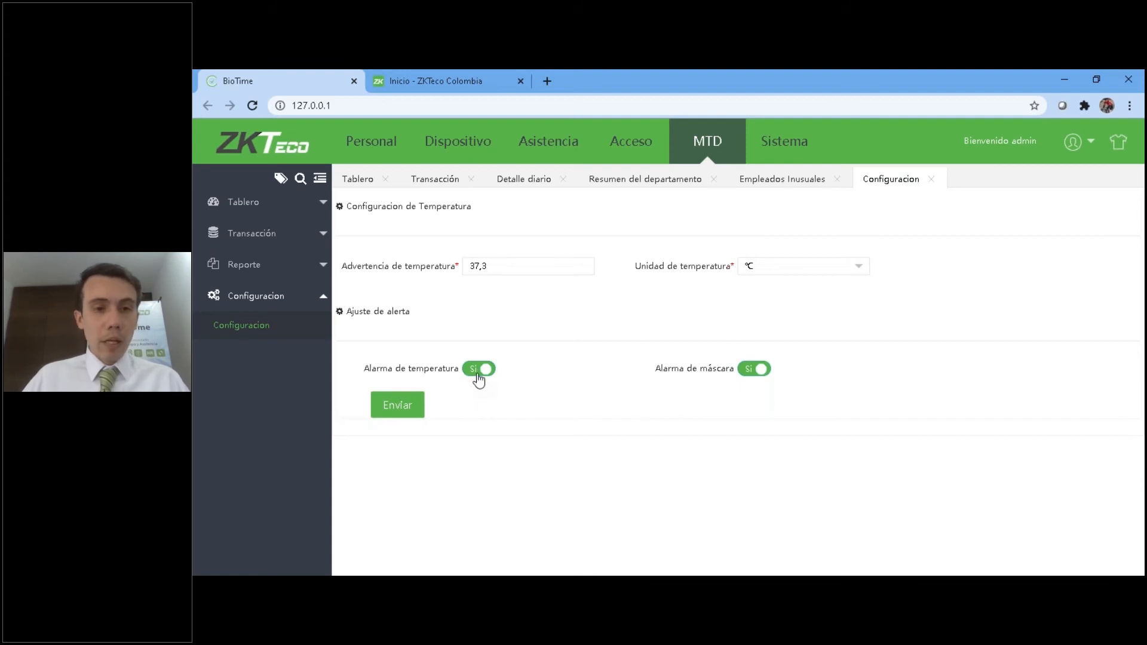
click(753, 370)
click(754, 370)
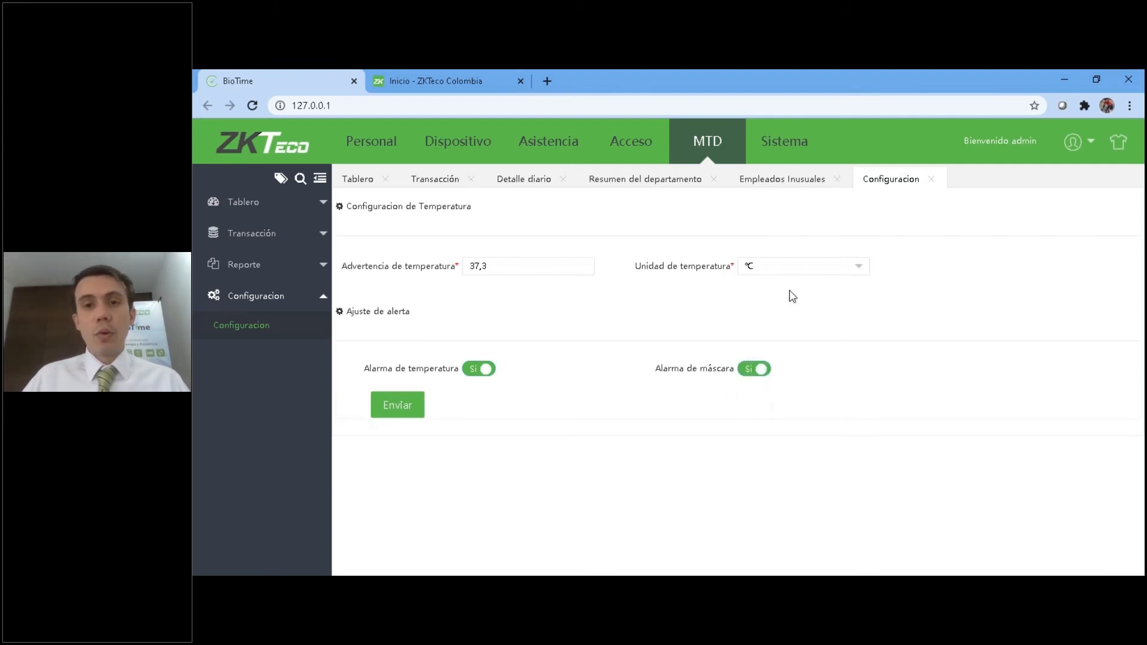
Return to the MTD dashboard, switch to the Sistema module and collapse its Usuario group.
click(706, 143)
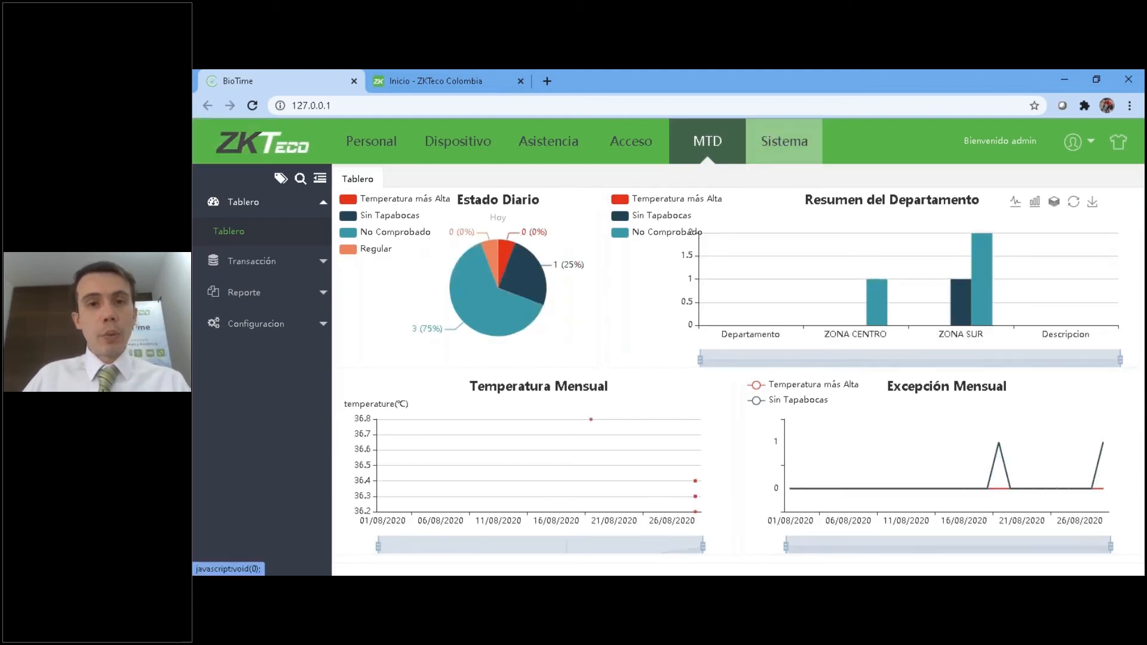
click(784, 141)
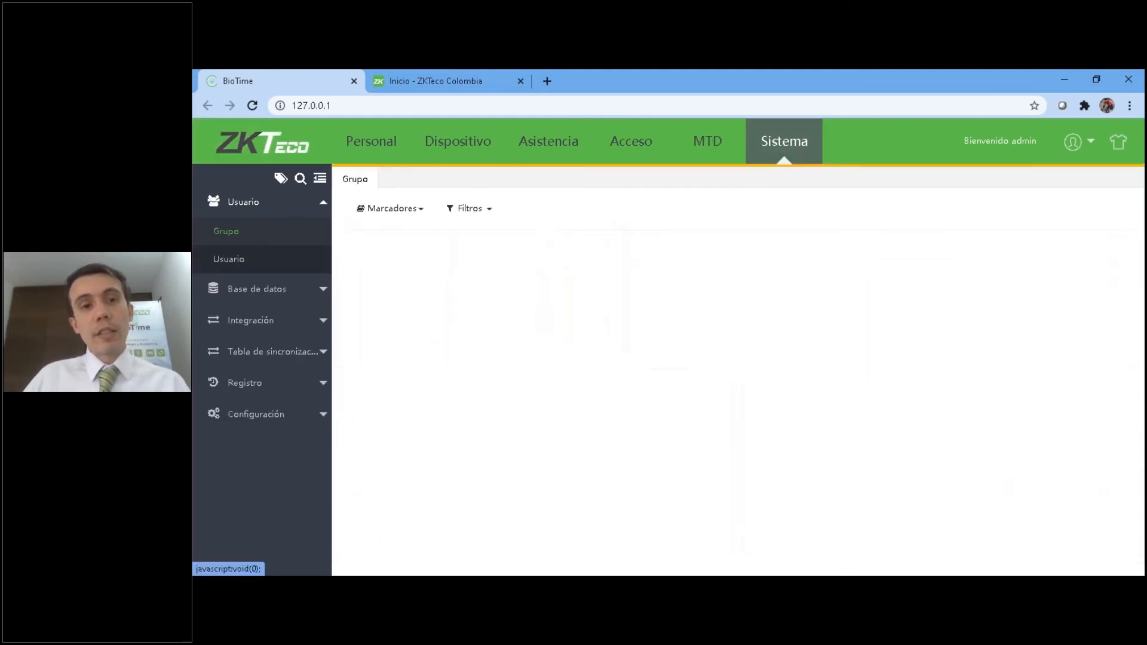
click(242, 203)
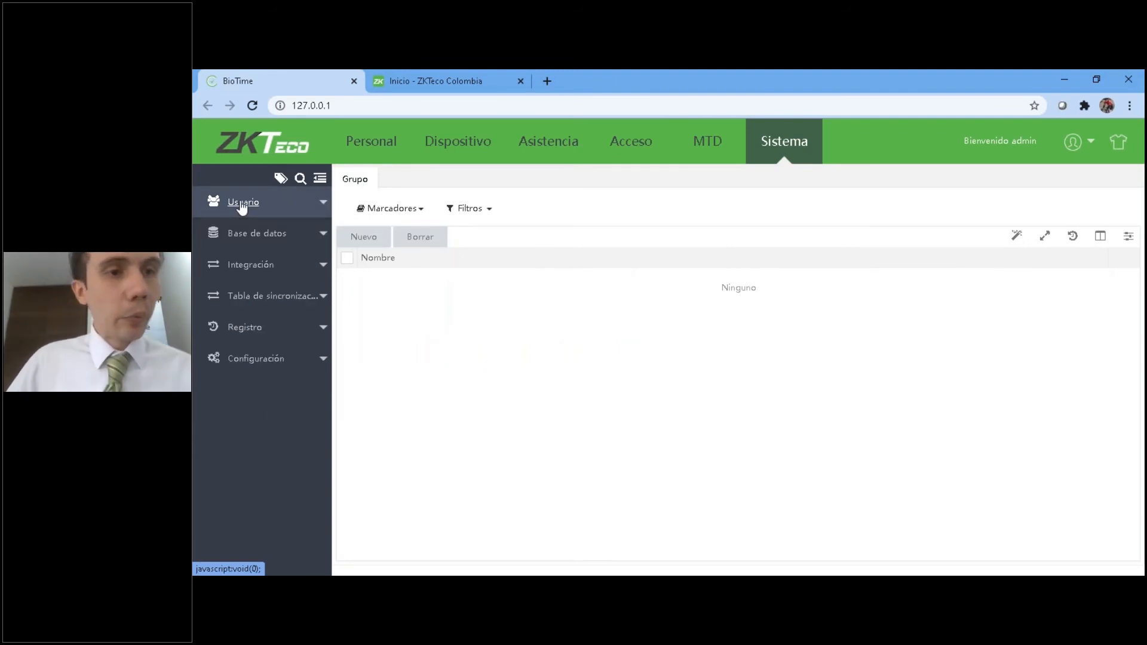
Look over the Integración group, open the Usuario page from the Usuario group, and collapse both groups.
click(249, 265)
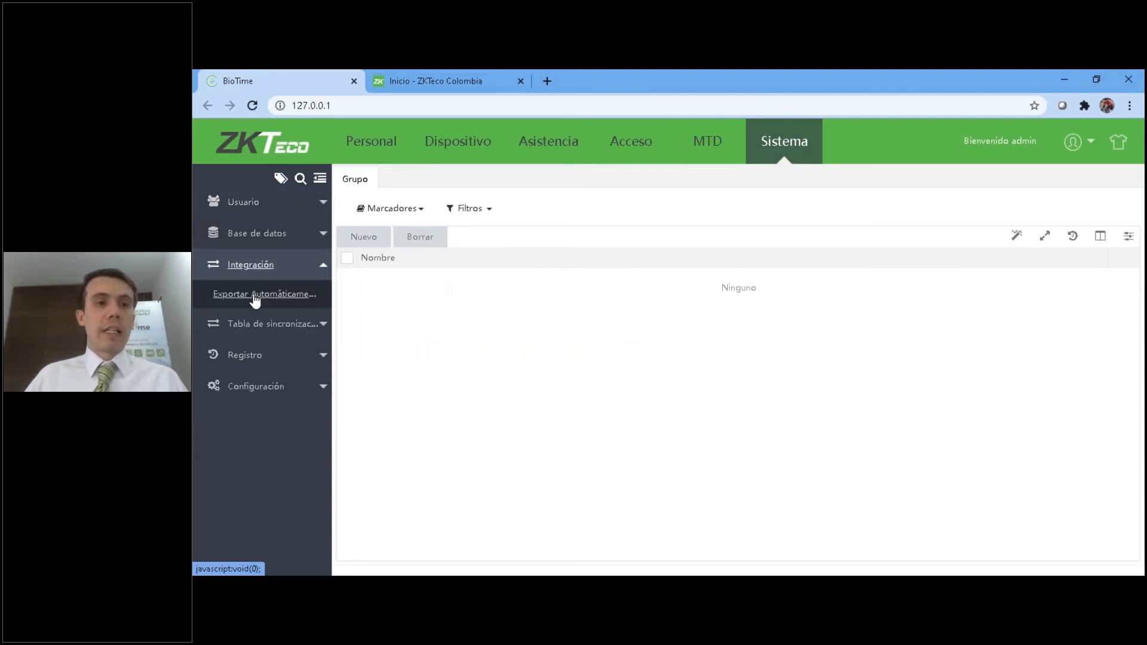
click(245, 267)
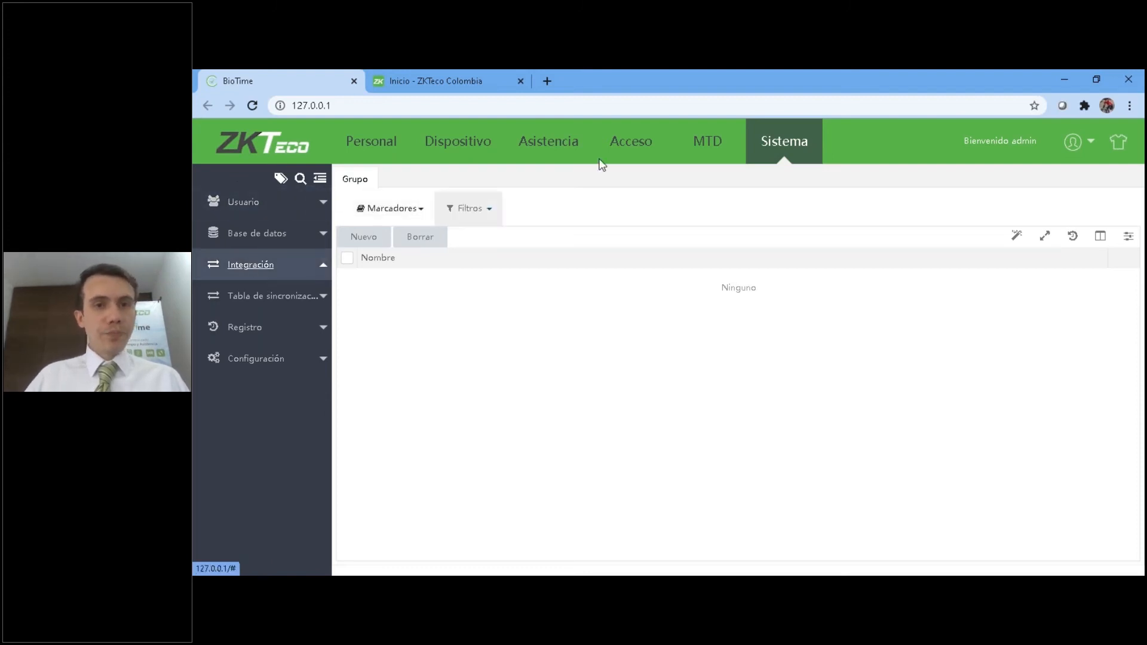
click(248, 205)
click(264, 209)
click(259, 207)
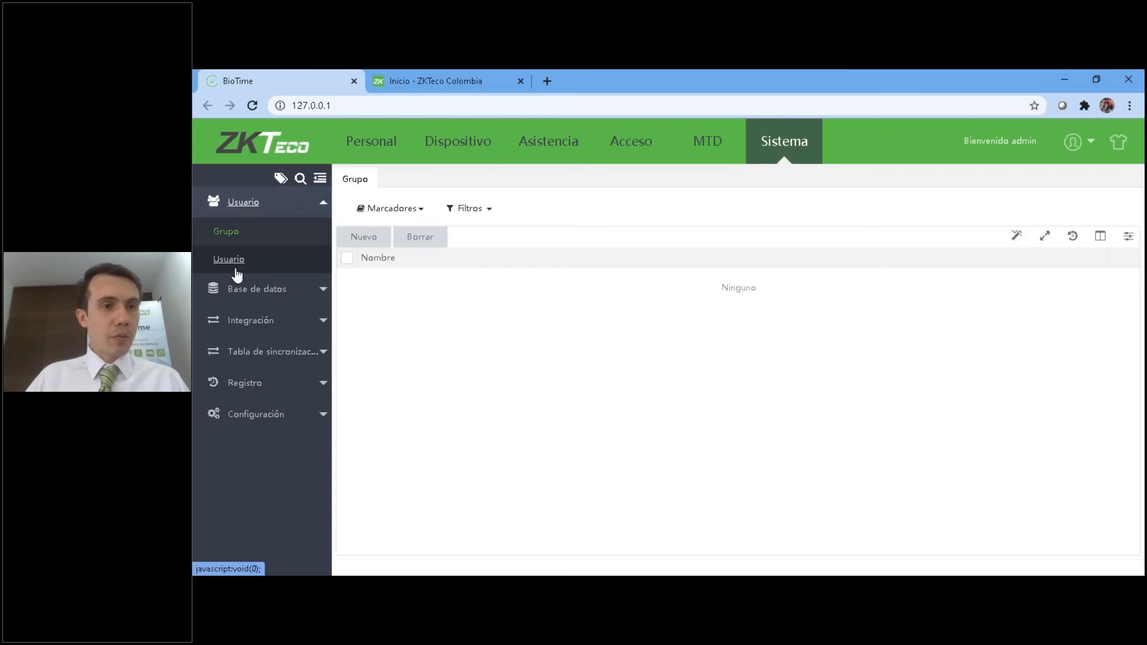
click(232, 258)
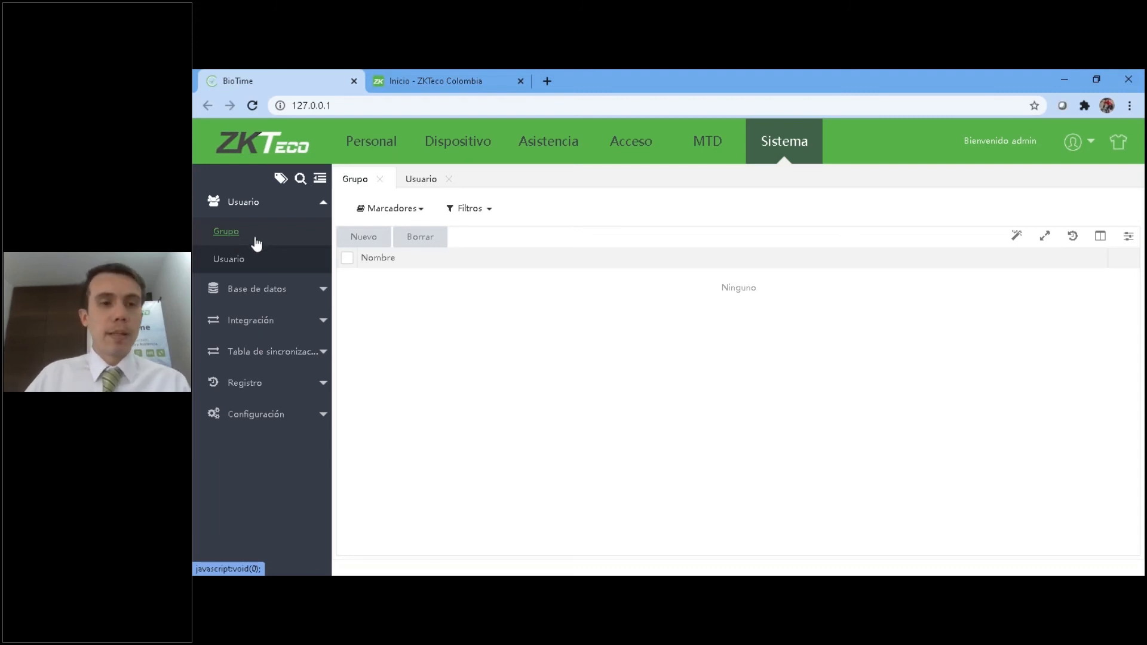
click(242, 202)
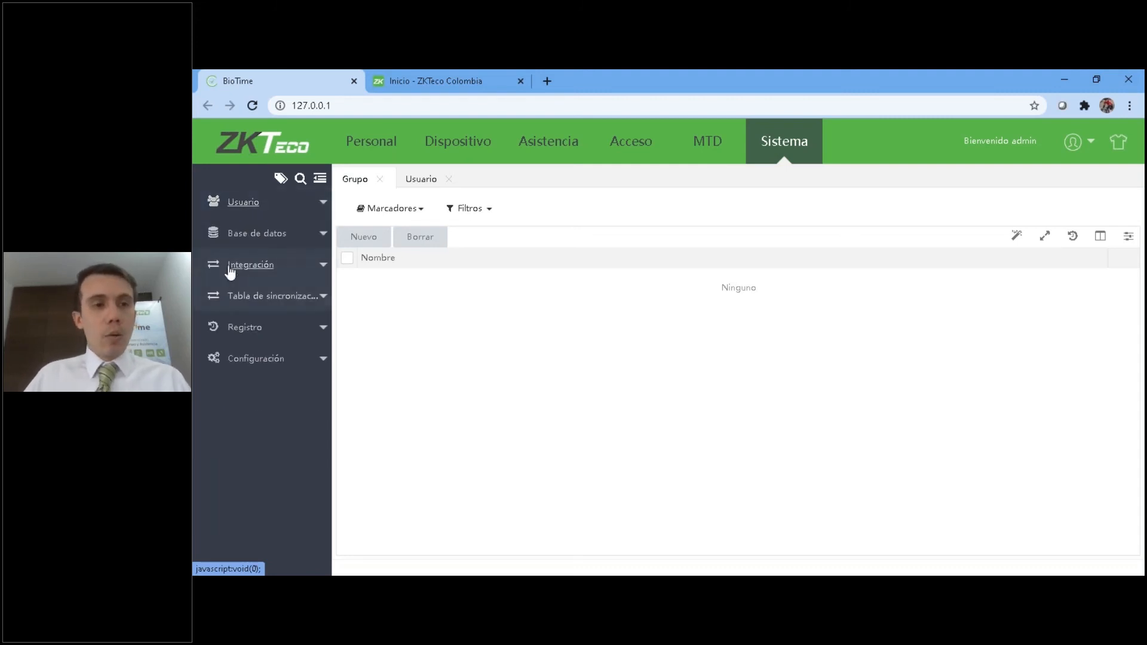
Open the Exportar Automáticamente page under Integración and start a new export task.
click(261, 266)
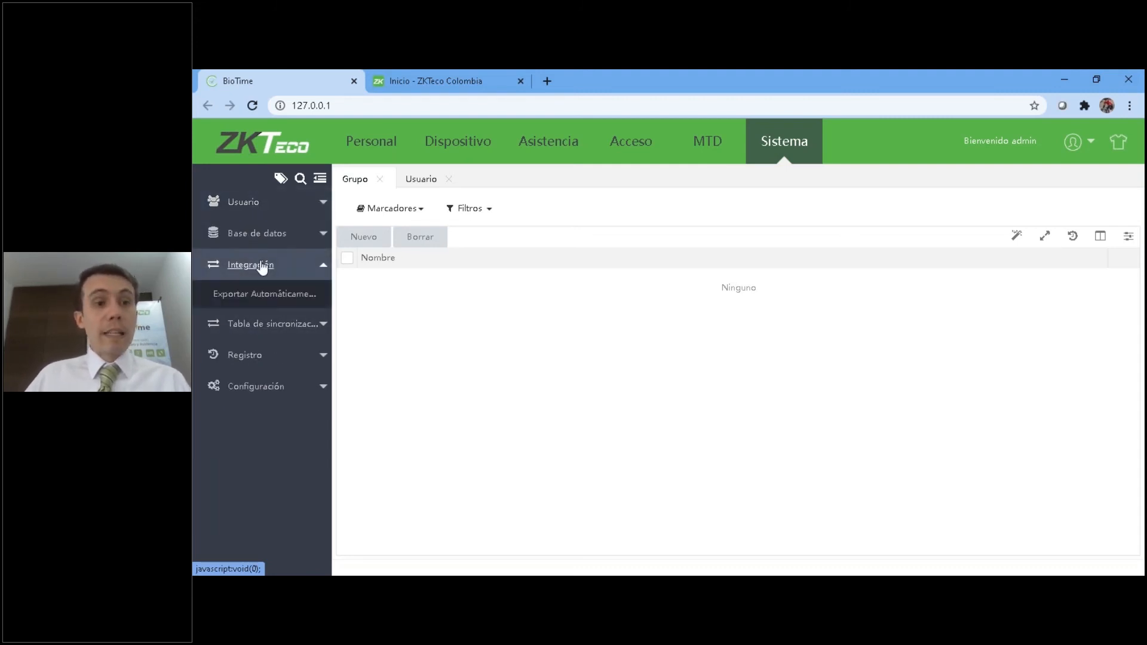
click(237, 304)
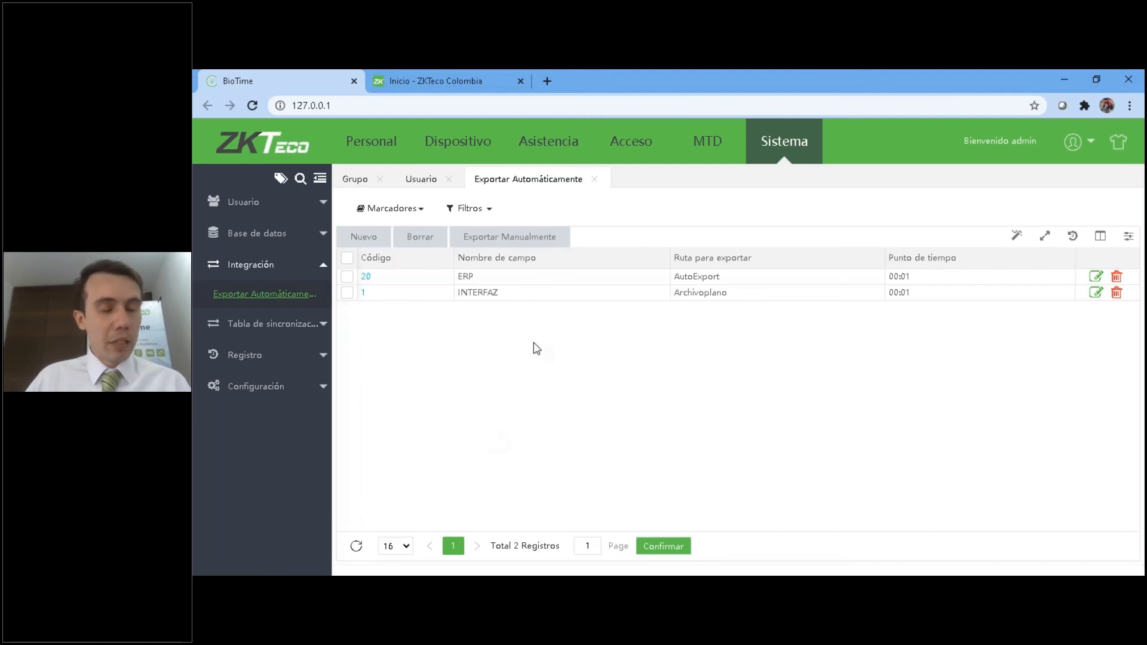
click(527, 245)
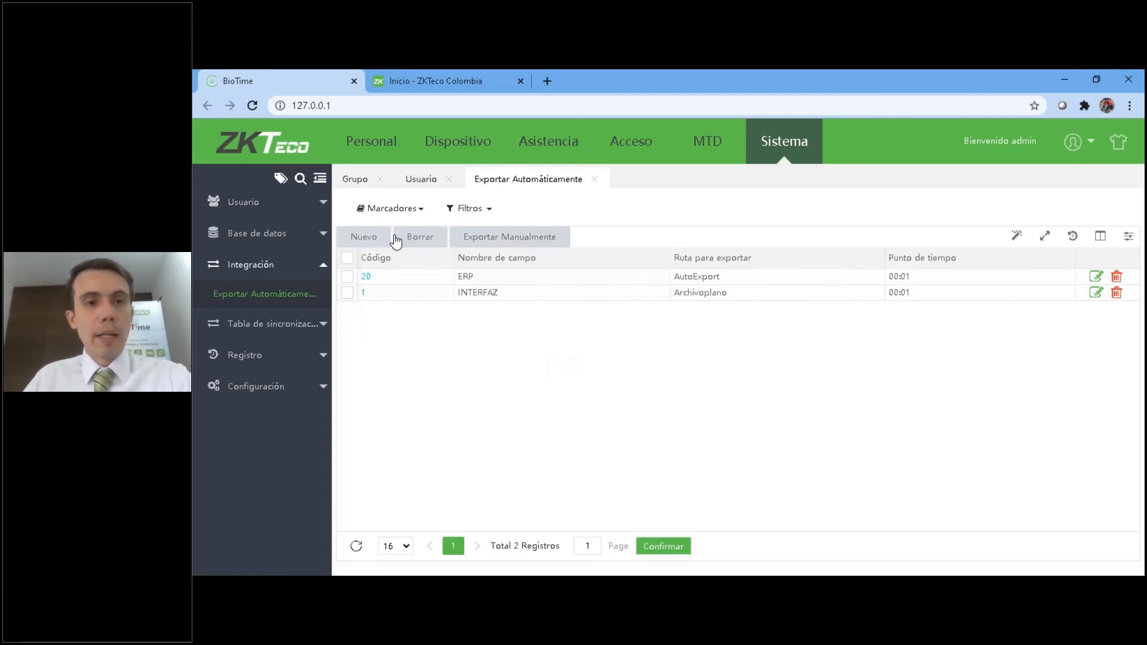
click(362, 237)
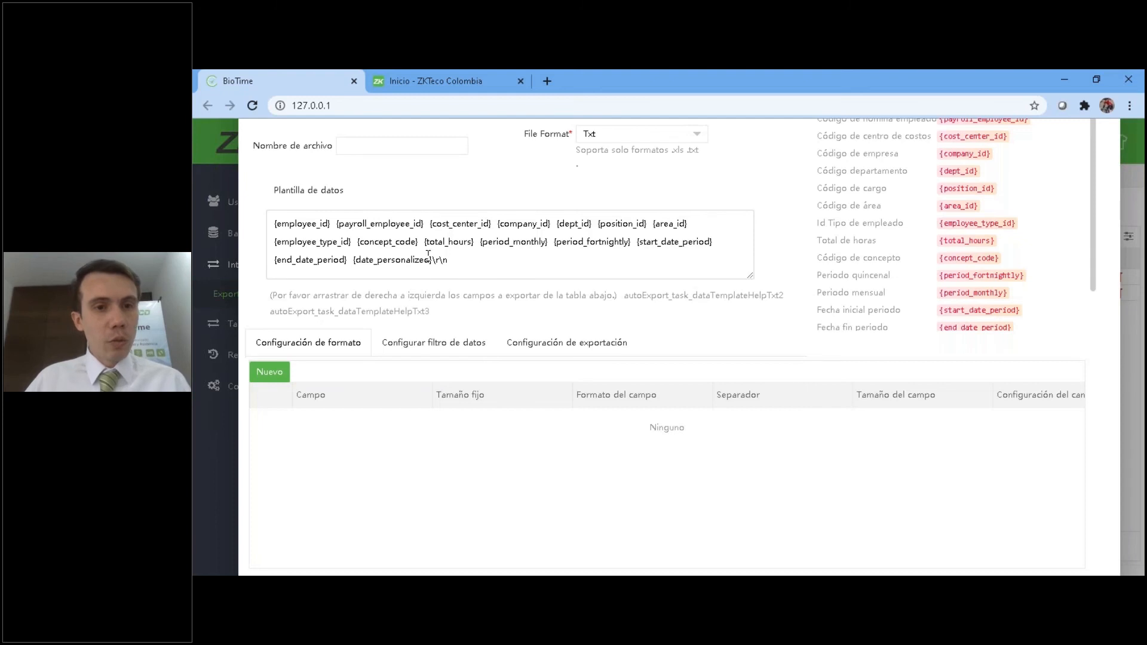
Clear the entire default field list, including \r\n, from the new task's Plantilla de datos.
drag(449, 261, 433, 261)
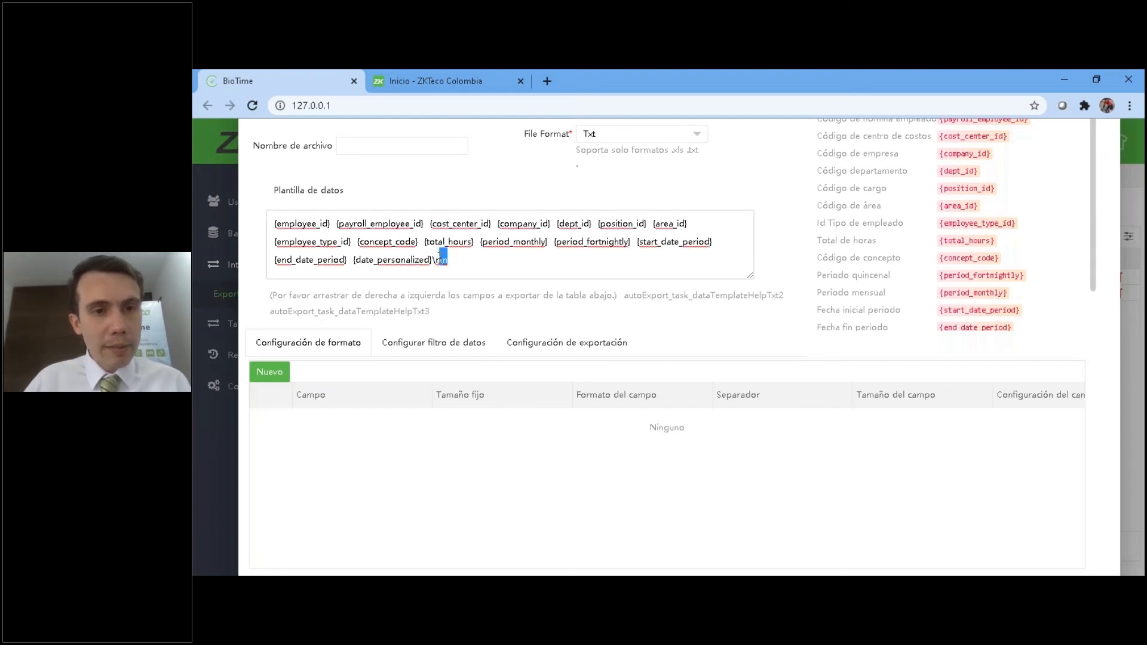
key(ctrl+minus)
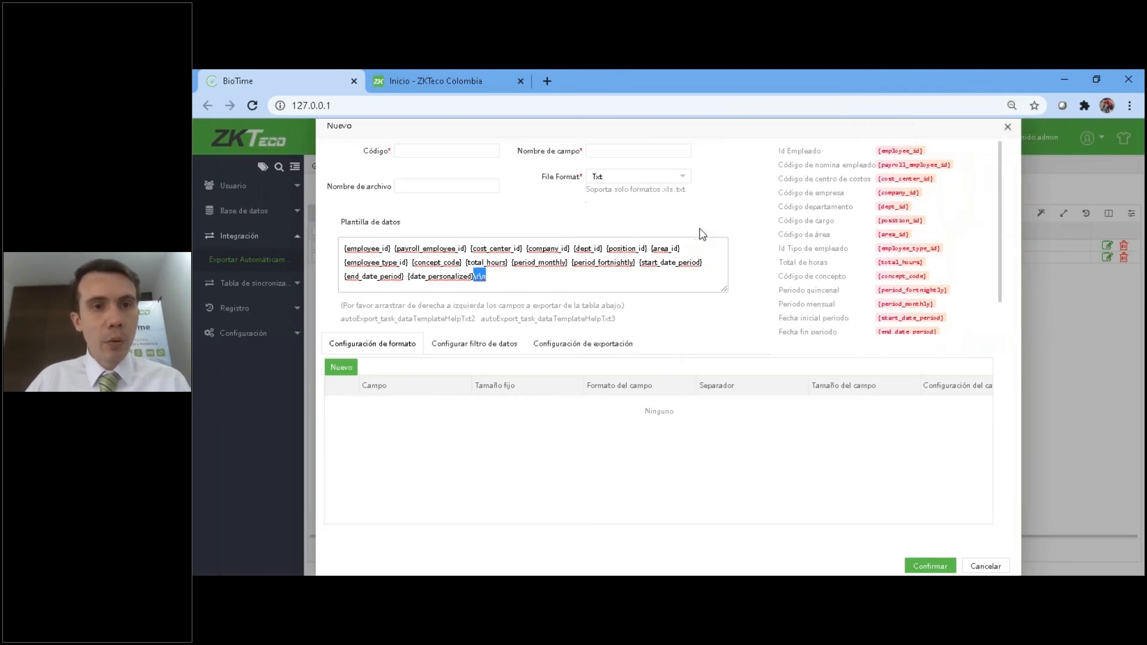
drag(532, 279, 333, 254)
drag(558, 275, 324, 237)
key(BackSpace)
key(BackSpace)
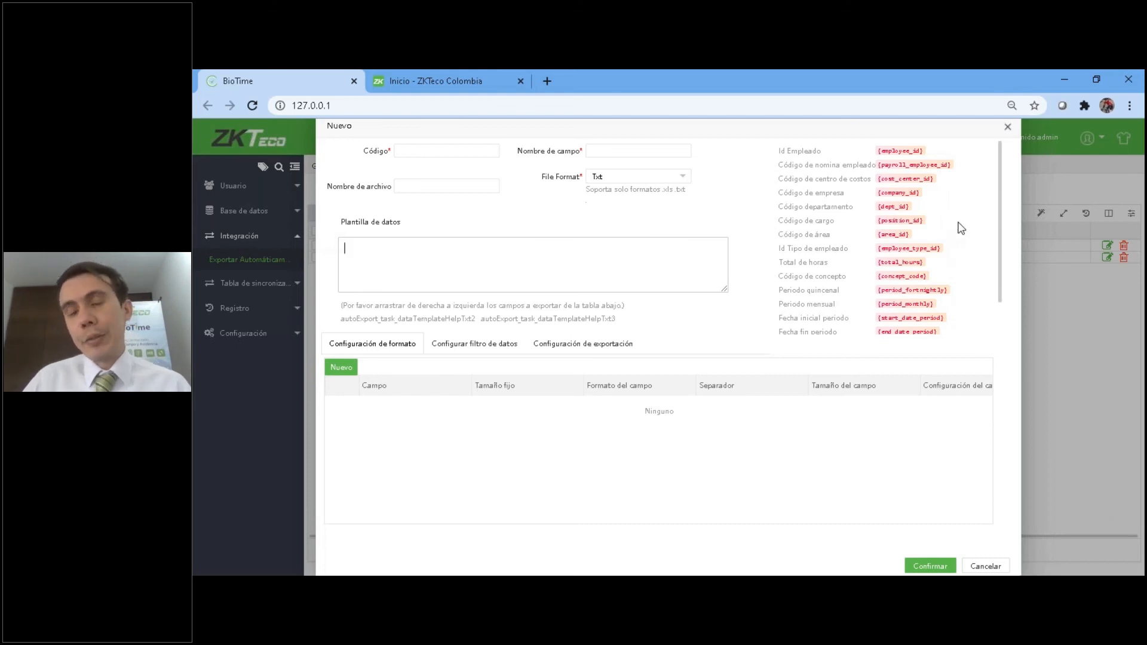
Build the data template from {employee_id}, {cost_center_id}, {concept_code} and {total_hours}, ending it with \r\n.
drag(902, 150, 386, 254)
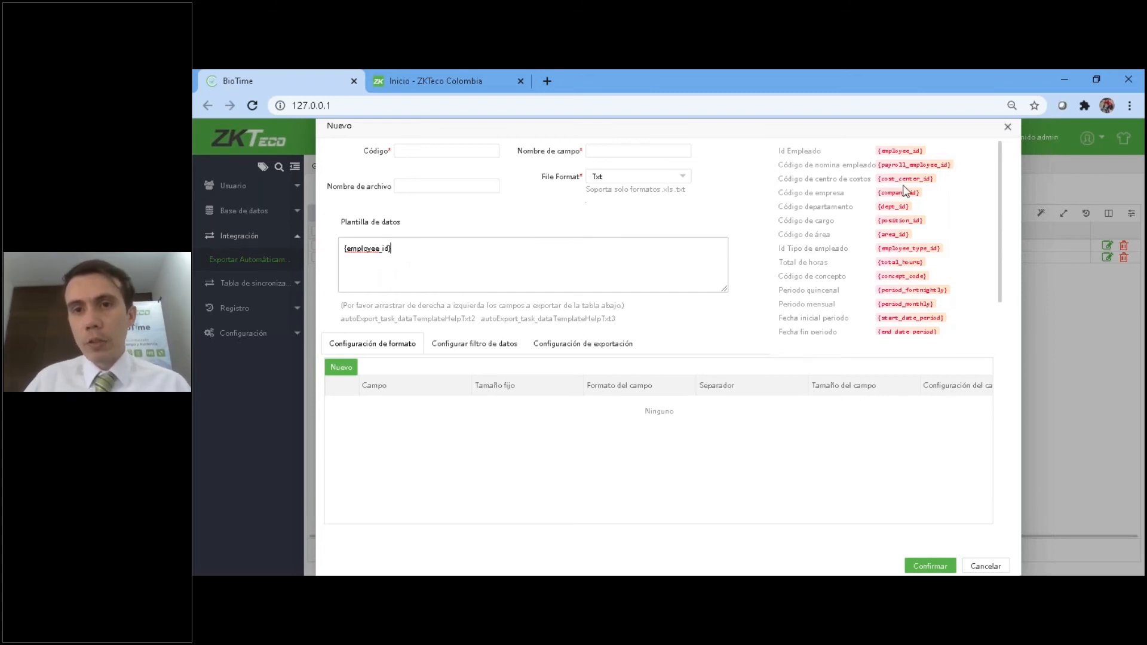
drag(910, 178, 495, 257)
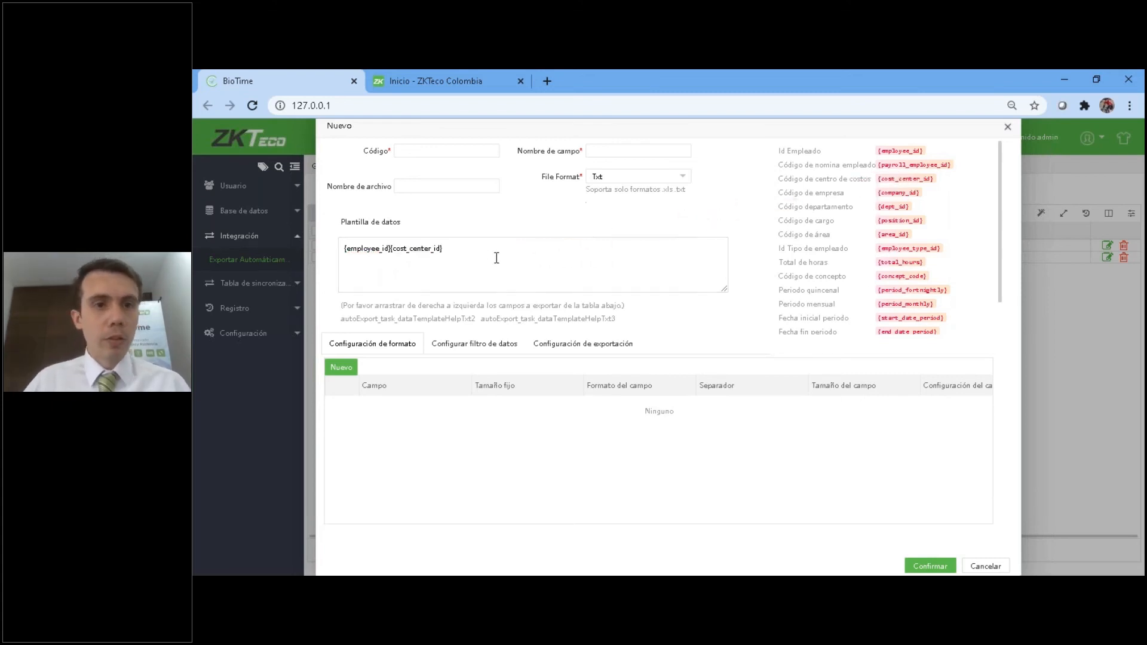
scroll(914, 251, down, 1)
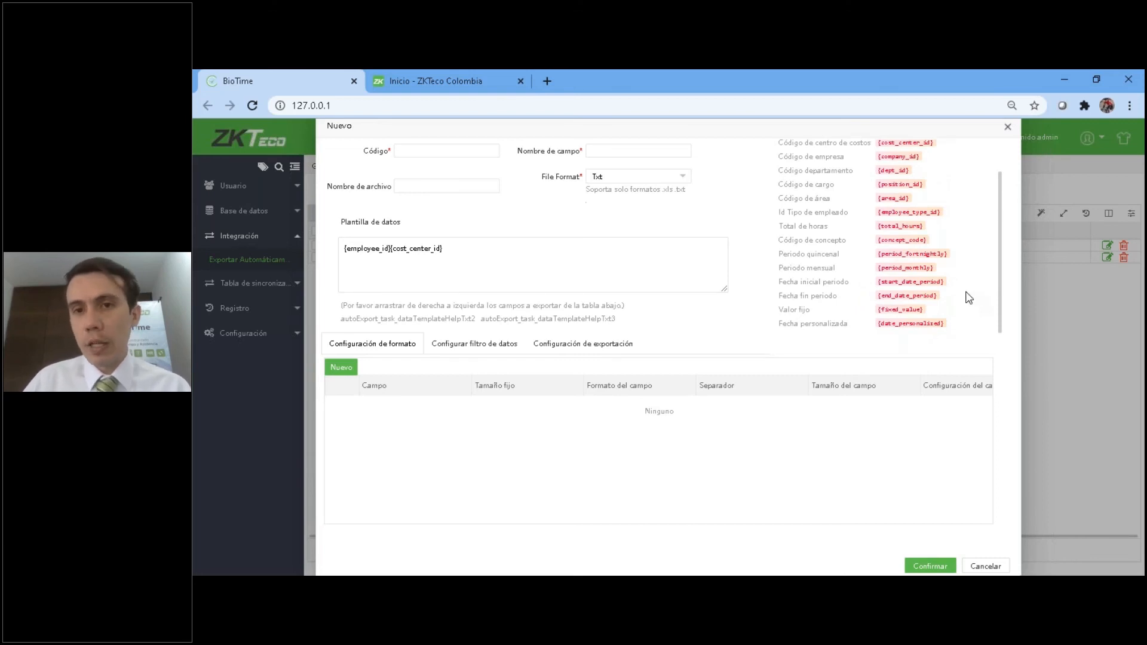
drag(922, 236, 531, 249)
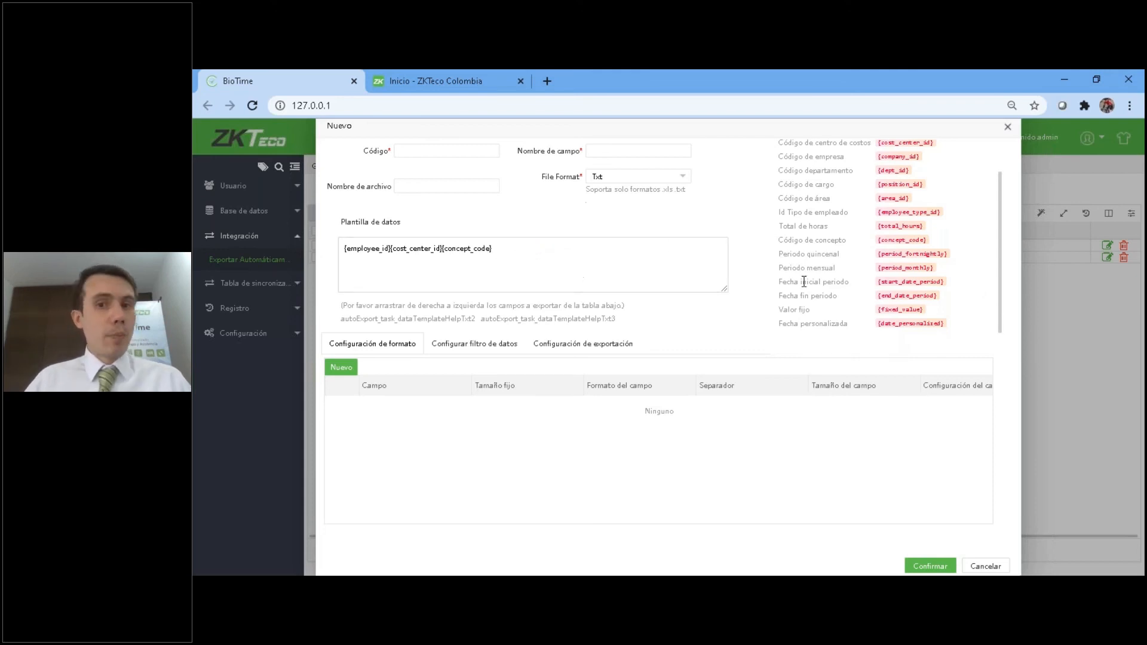
drag(883, 227, 547, 251)
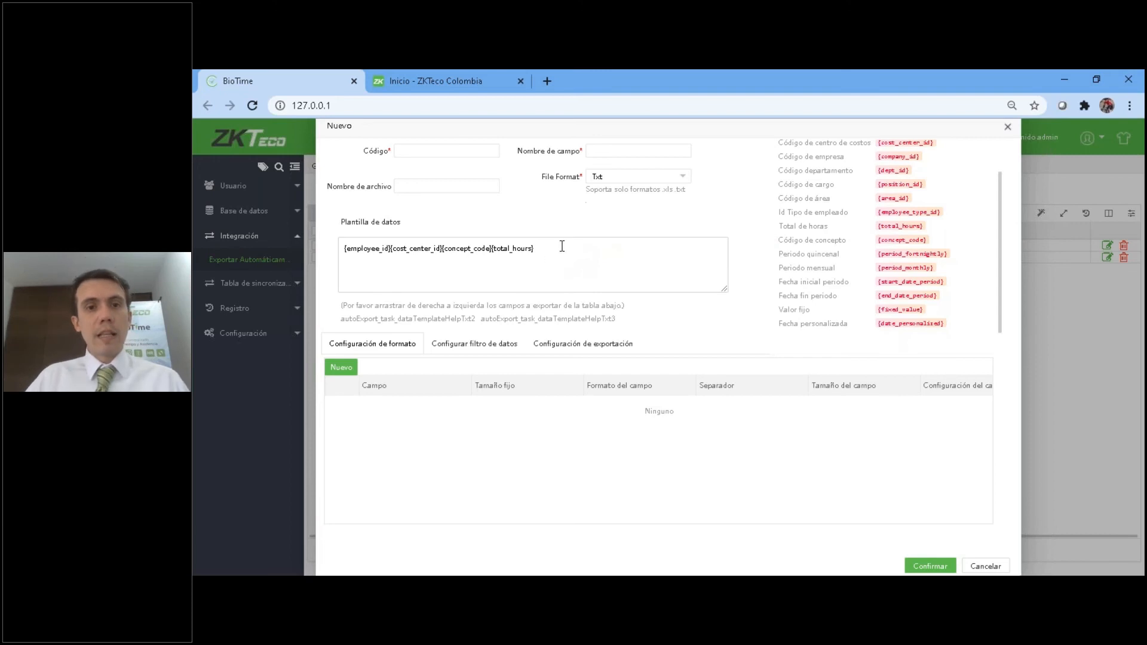
text(\r\n)
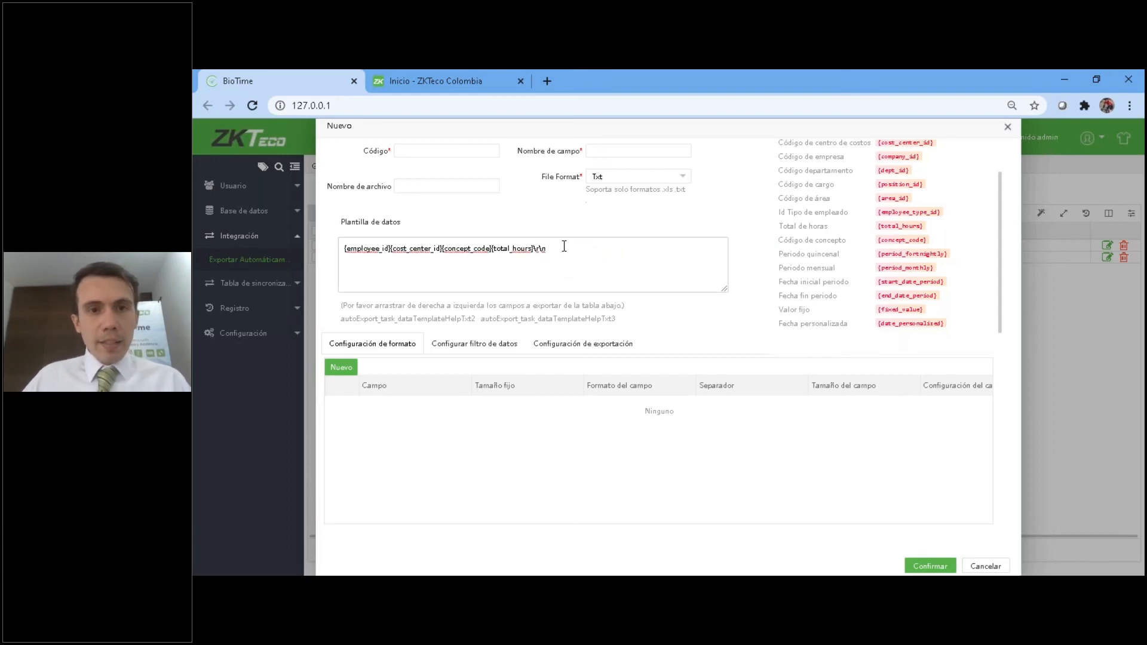
Carry the assembled template text over to a fresh export task, replacing its default template and removing the duplicate \r\n.
drag(553, 251, 534, 251)
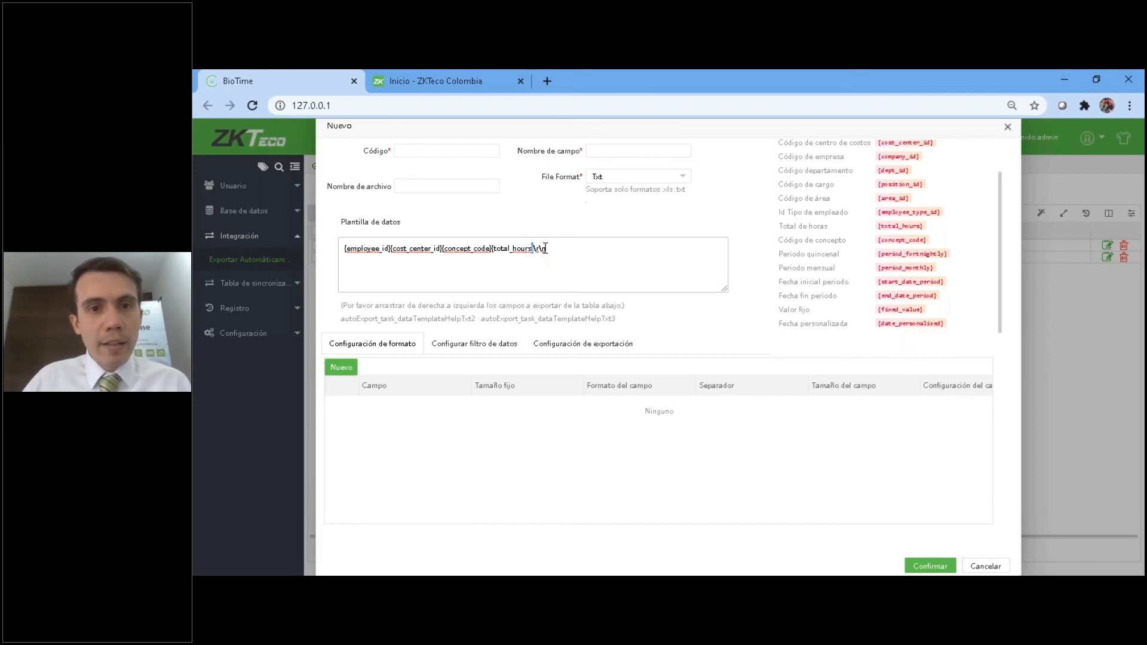
drag(543, 251, 320, 262)
key(ctrl+c)
click(992, 566)
click(330, 214)
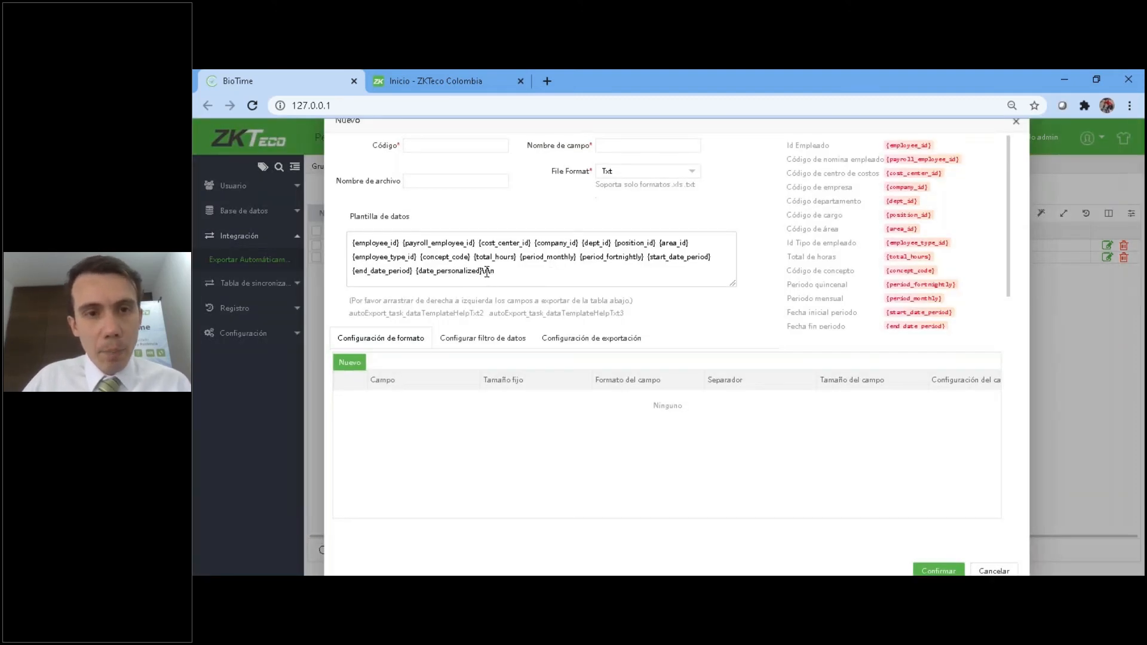
drag(482, 272, 352, 239)
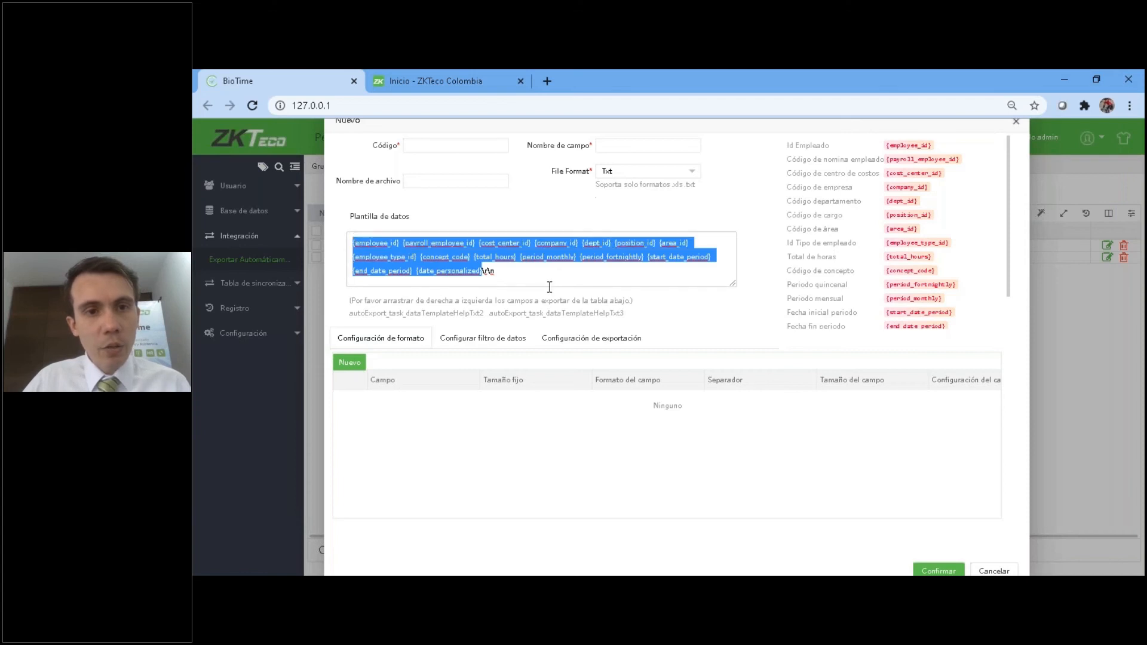
key(ctrl+v)
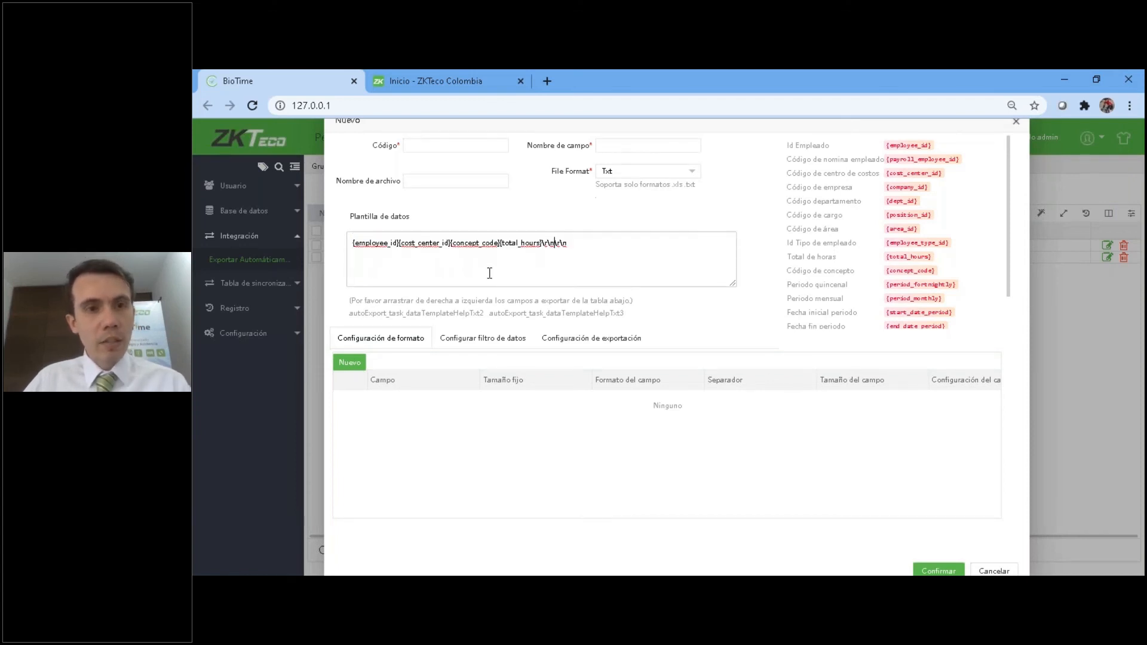
drag(571, 243, 557, 243)
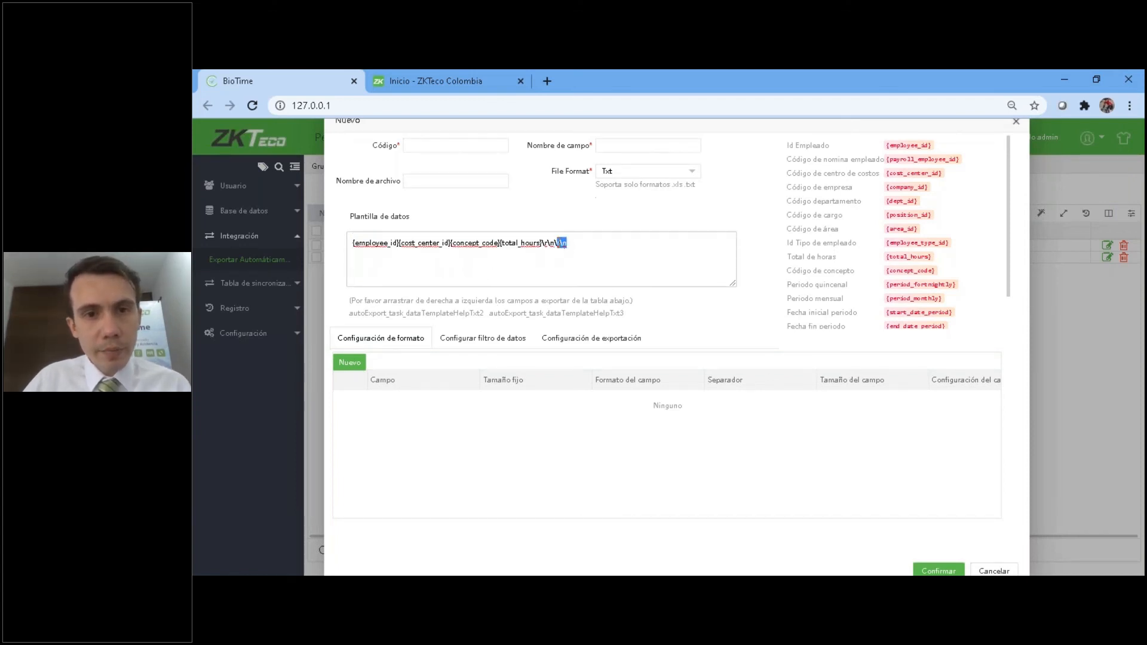
key(BackSpace)
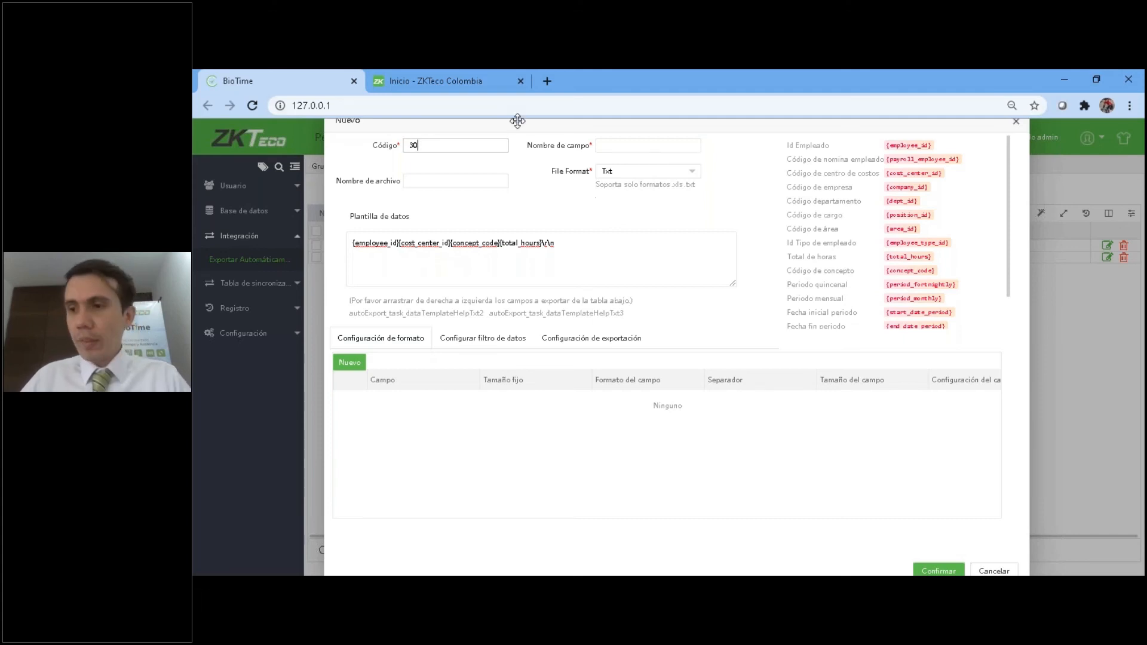
Set the export task's Nombre de campo to Sap and its Nombre de archivo to Horas Extras Sap.
click(630, 146)
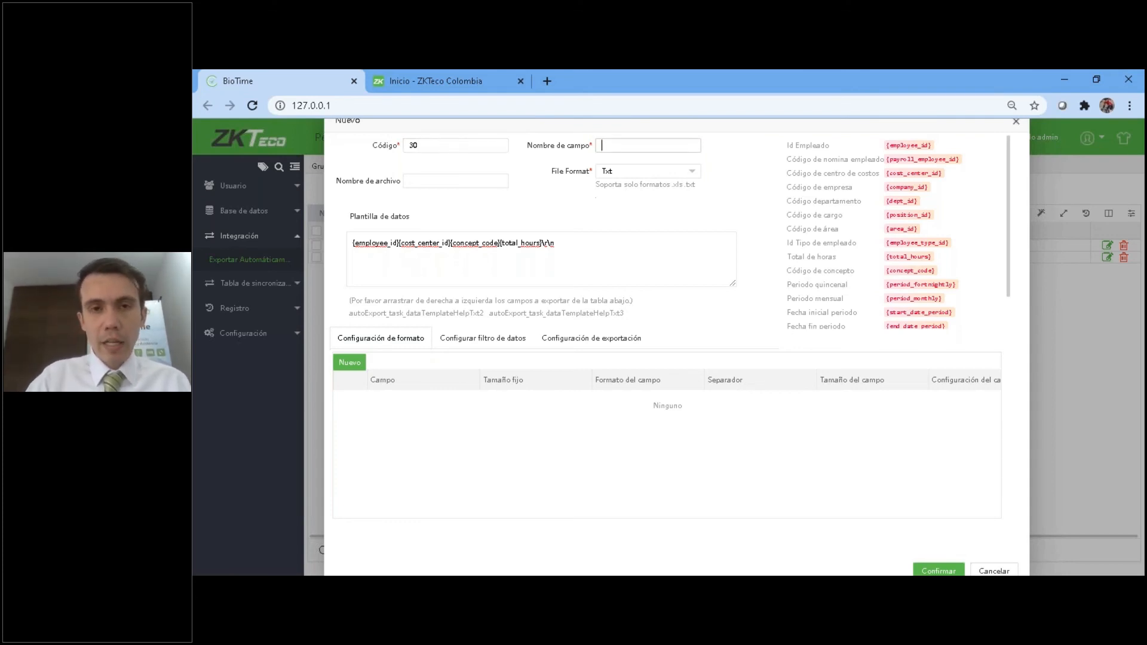
click(481, 177)
text(Horas Extras Sap)
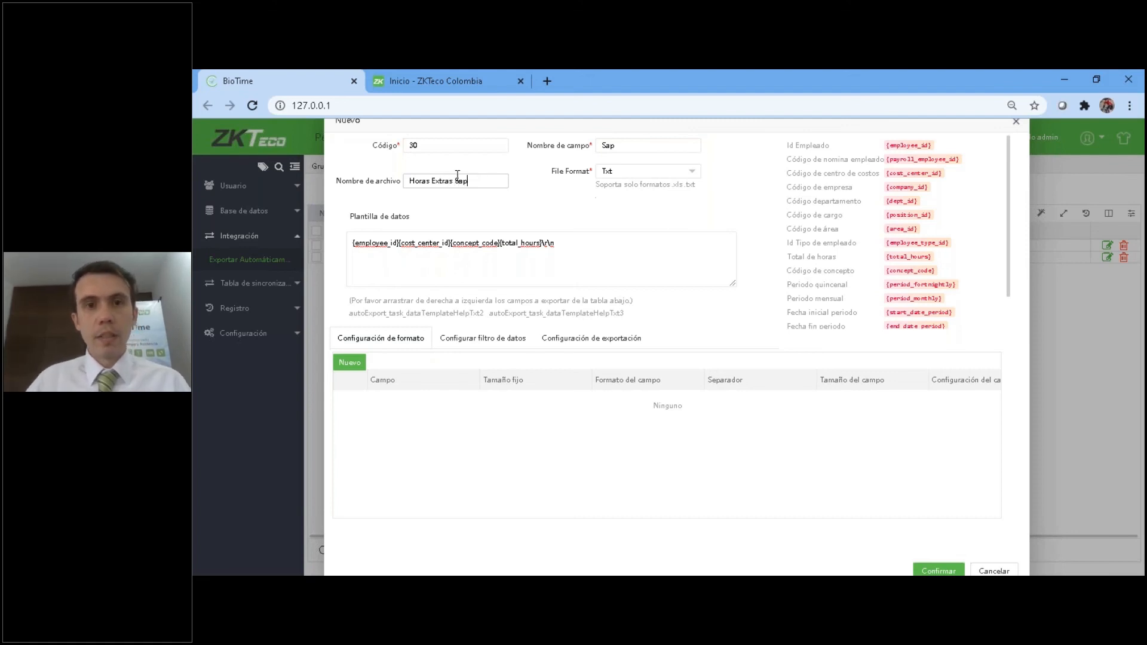
Try Excel as the export file format, set it back to Txt, and add one field row to the format configuration.
click(632, 172)
click(633, 192)
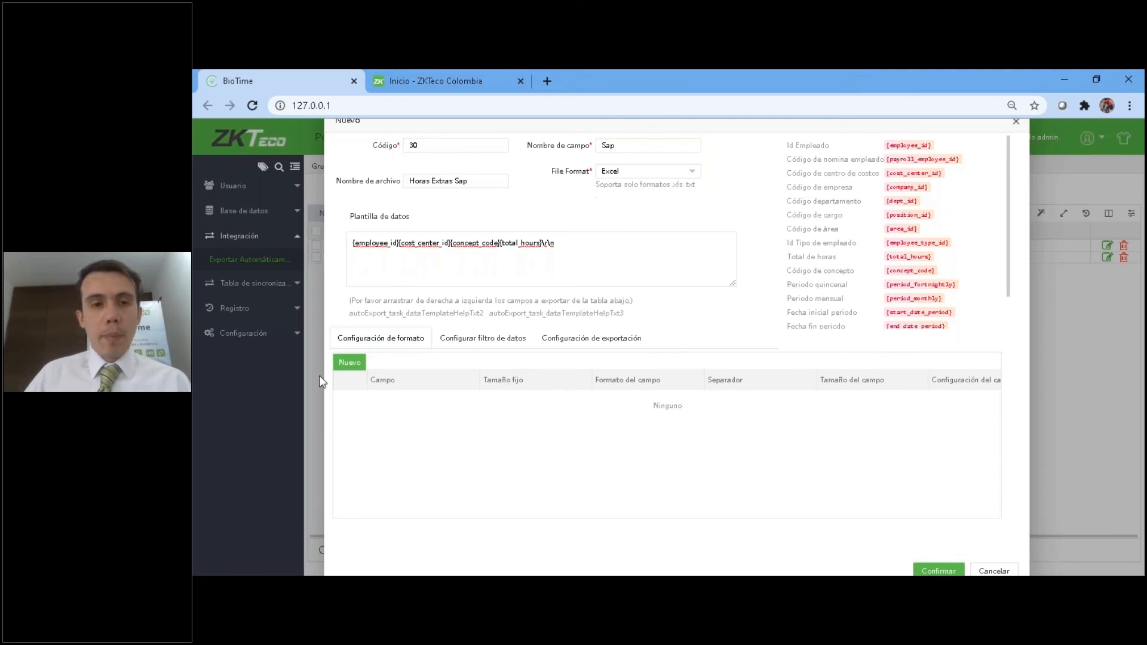
click(349, 362)
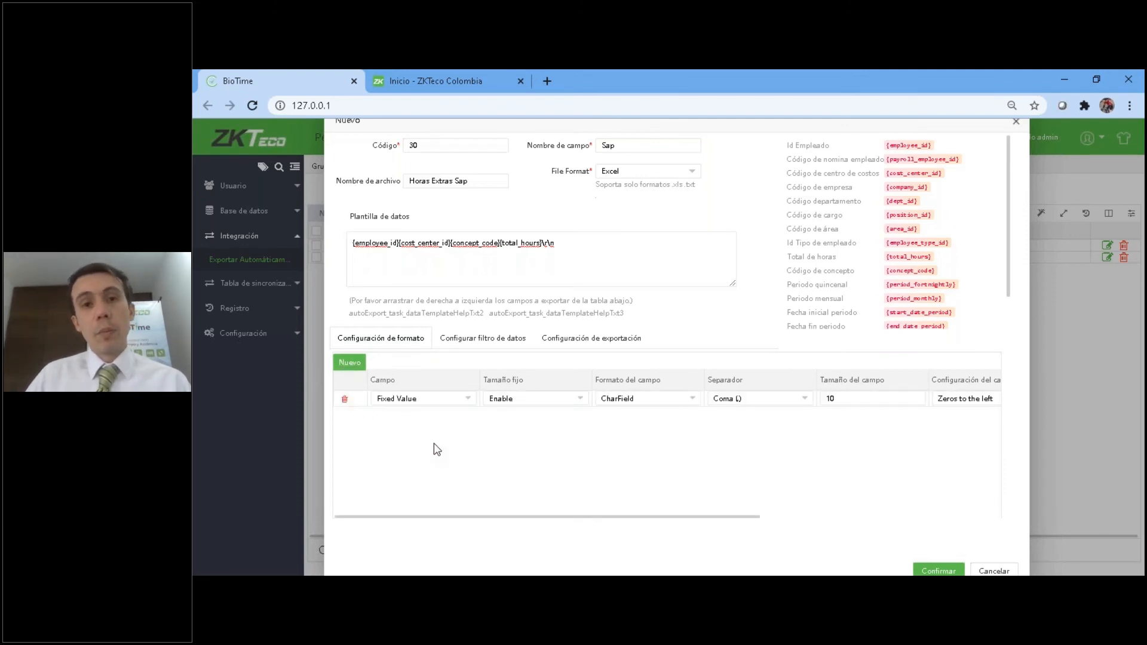
click(642, 171)
click(636, 204)
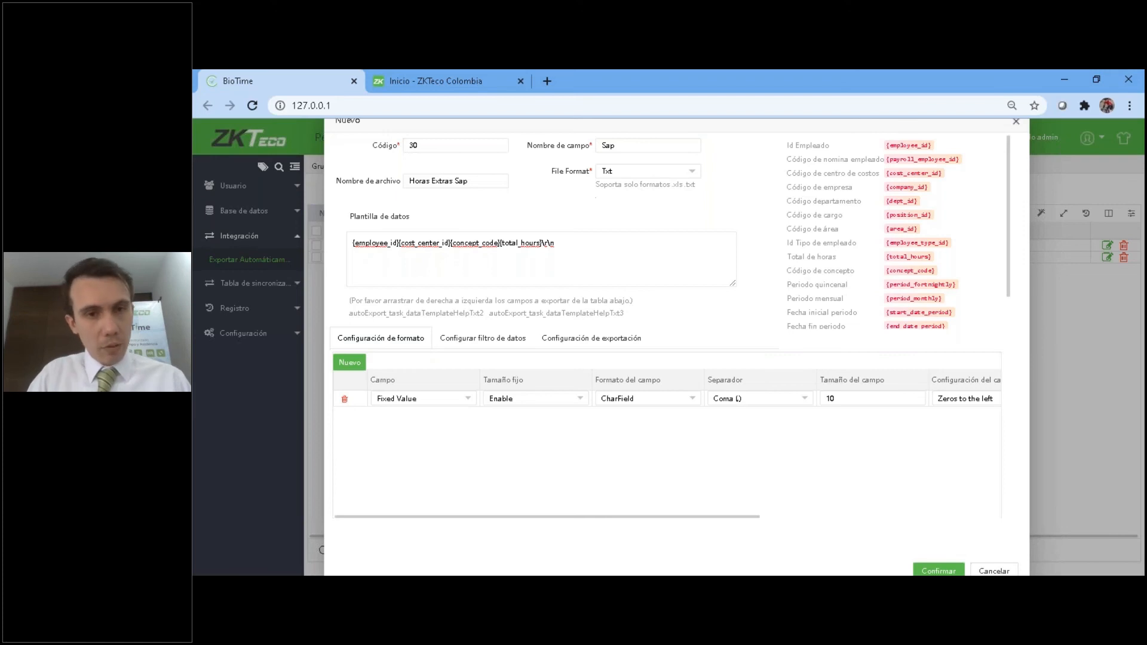
Set the format row's Campo to Employee Id, keeping CharField as its field format.
click(409, 399)
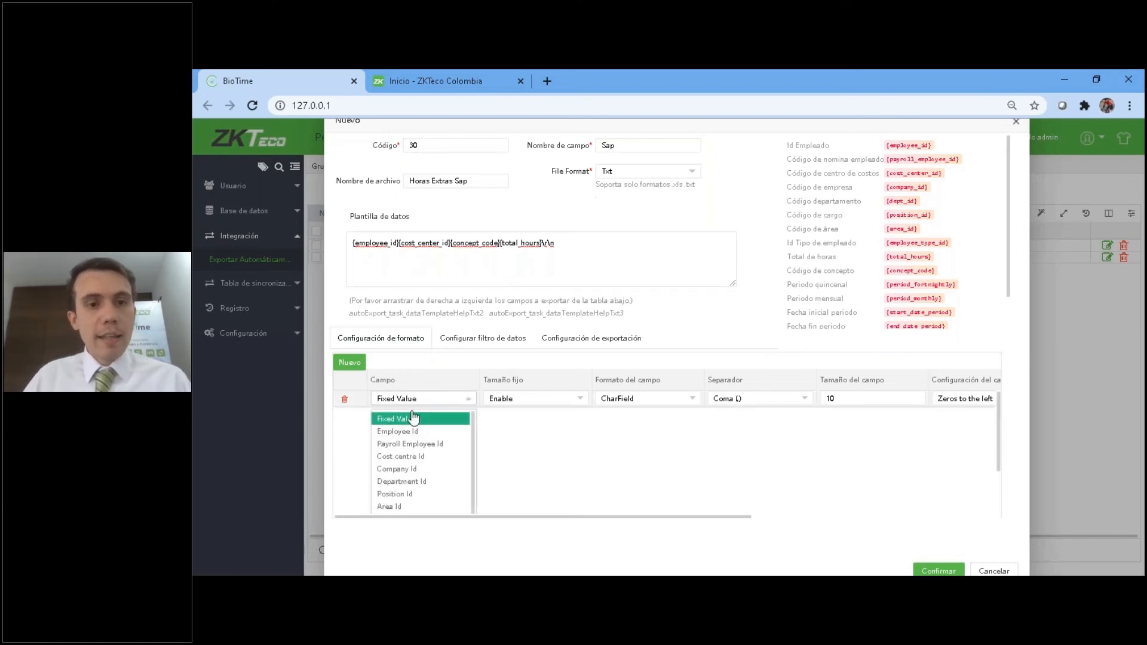
click(425, 432)
click(371, 244)
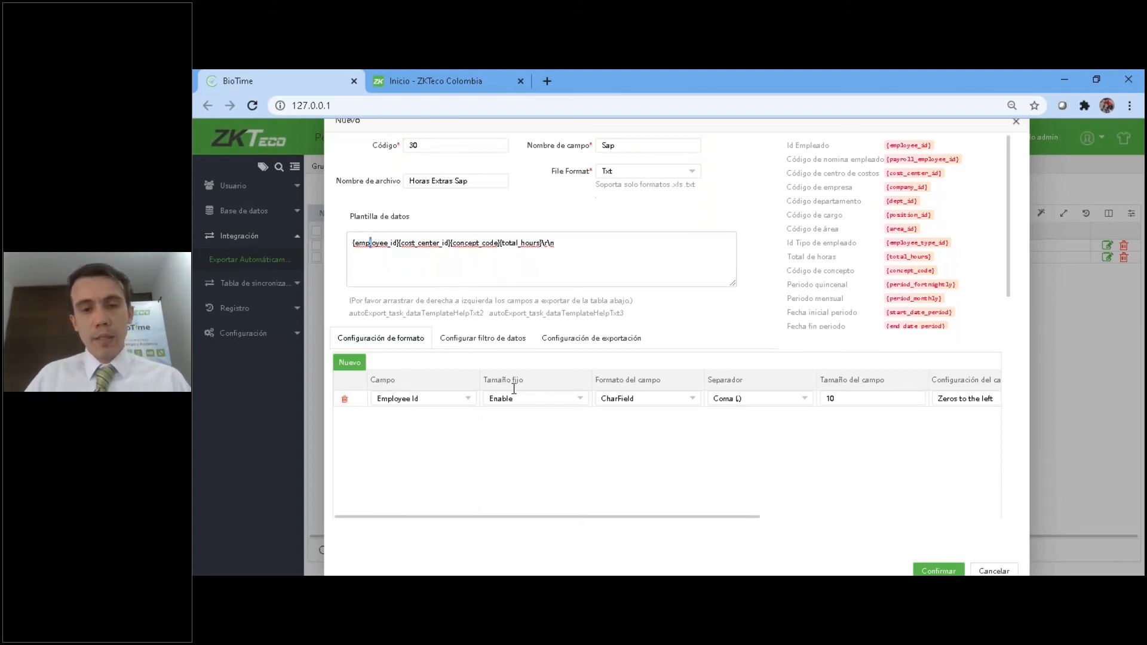
click(633, 399)
click(636, 420)
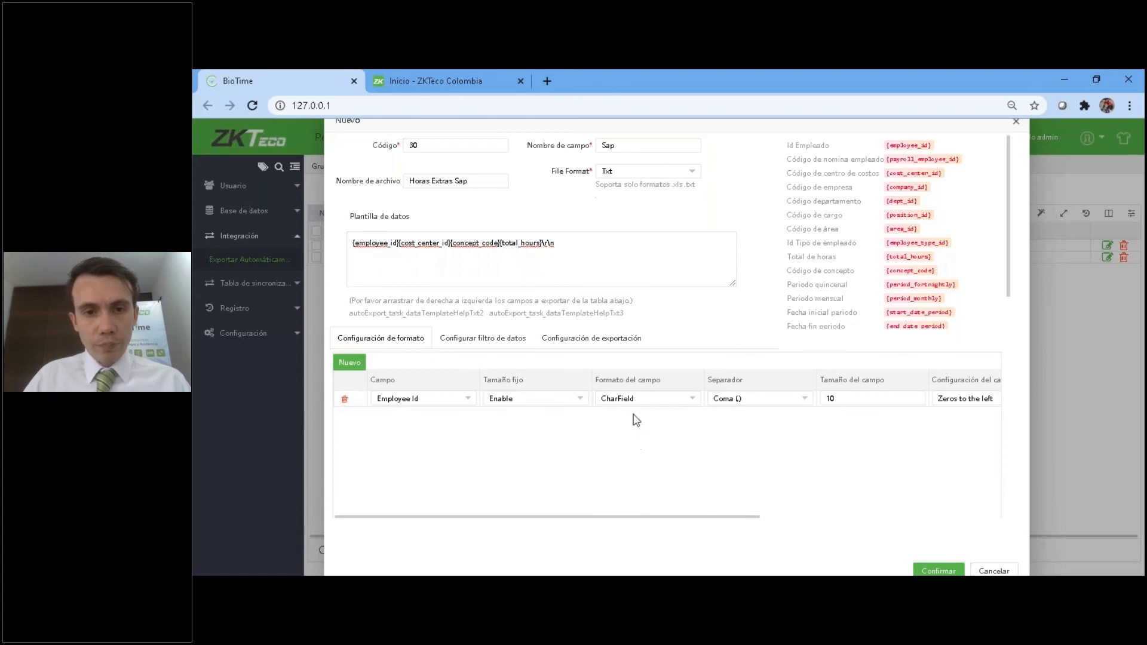
Set the Employee Id row's separator to Ninguno and its field size to 14, keeping the fixed size enabled.
click(542, 399)
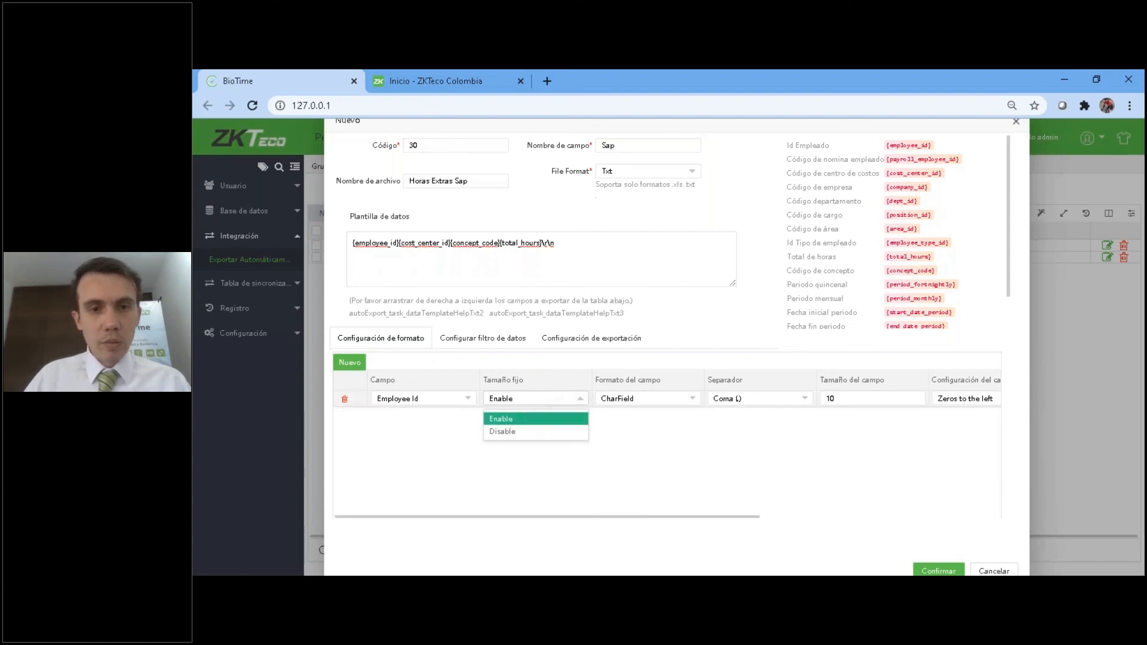
click(723, 409)
click(761, 400)
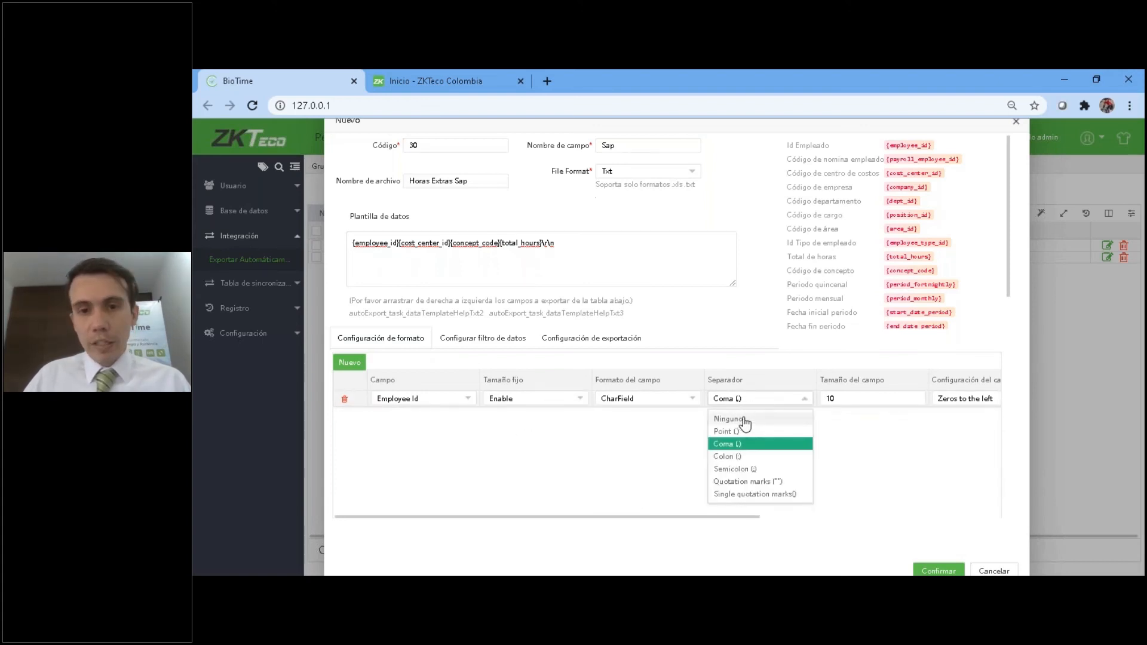
click(743, 420)
double_click(857, 399)
text(14)
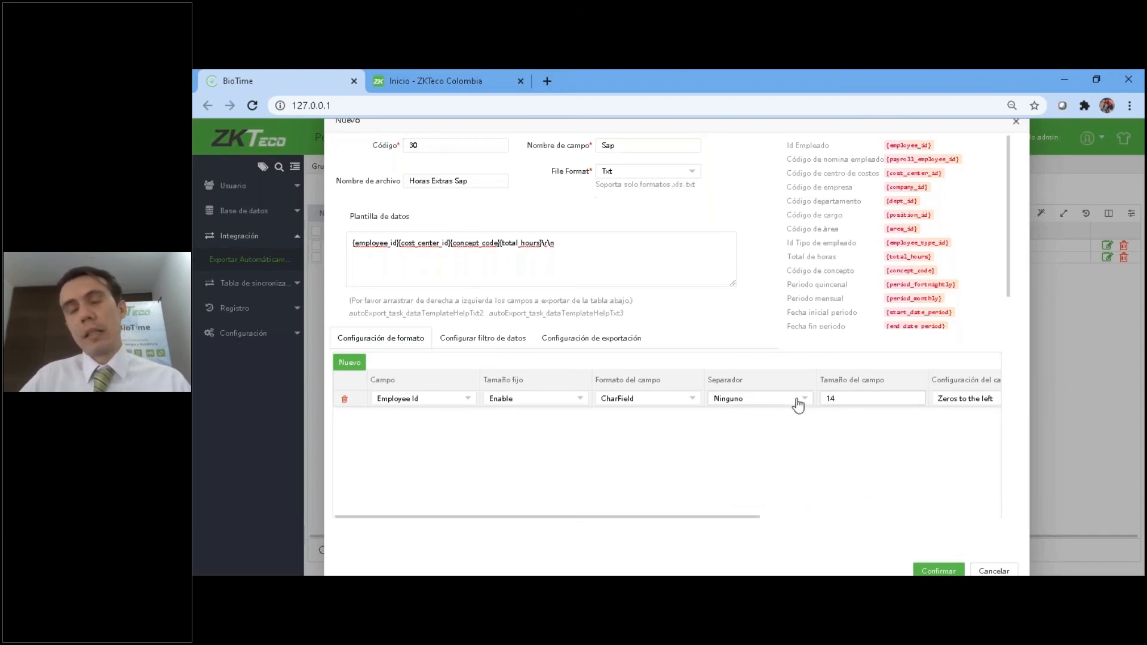
Examine the remaining format settings of the Employee Id row, including field configuration, numeric separator and fixed value.
drag(724, 517, 920, 517)
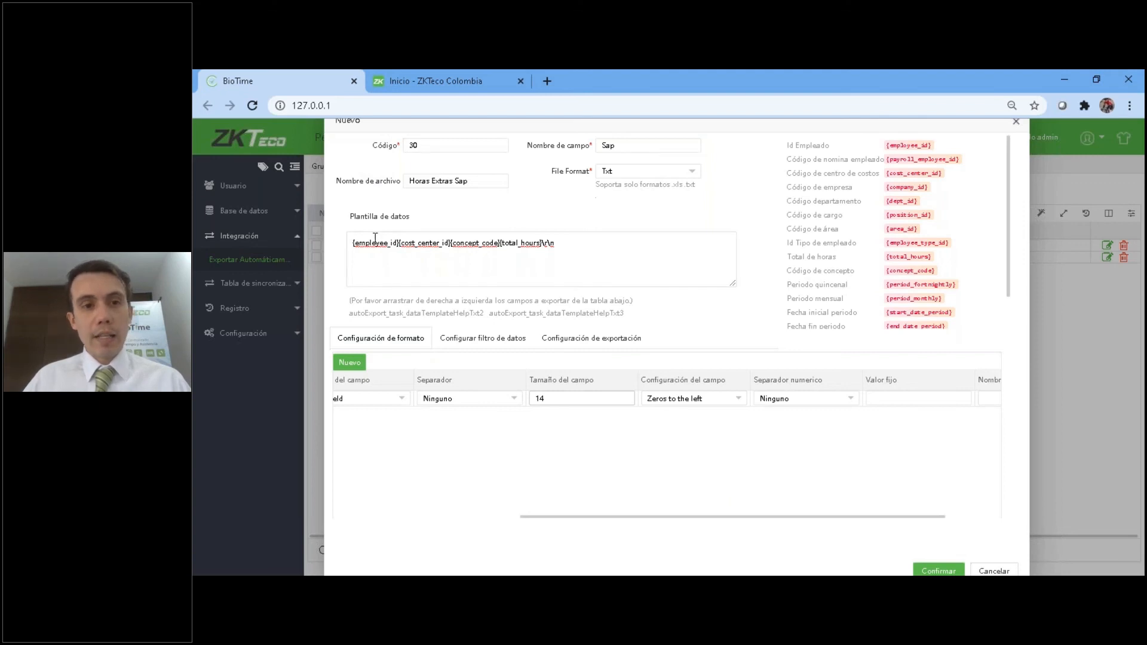
scroll(667, 454, left, 5)
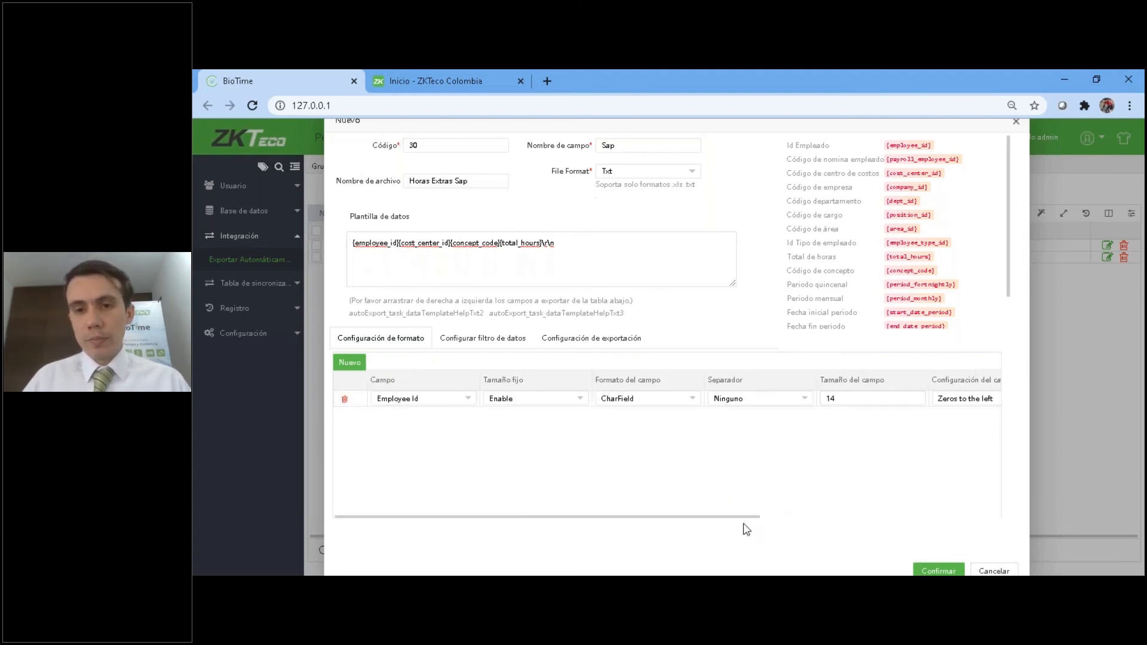
drag(802, 516, 513, 511)
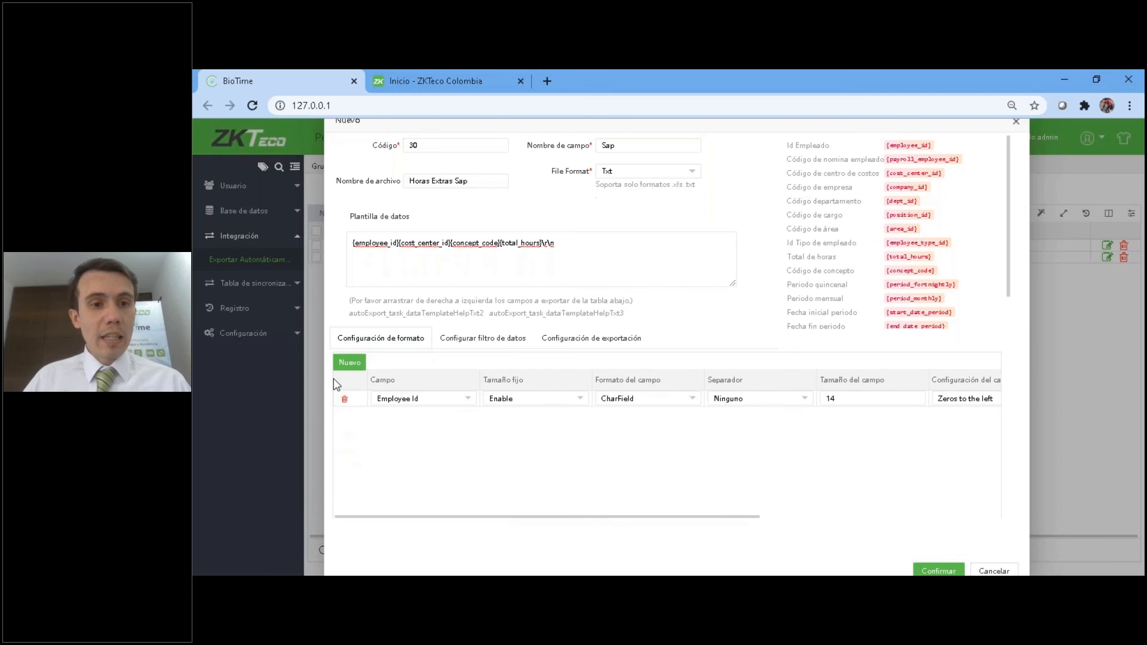
click(350, 368)
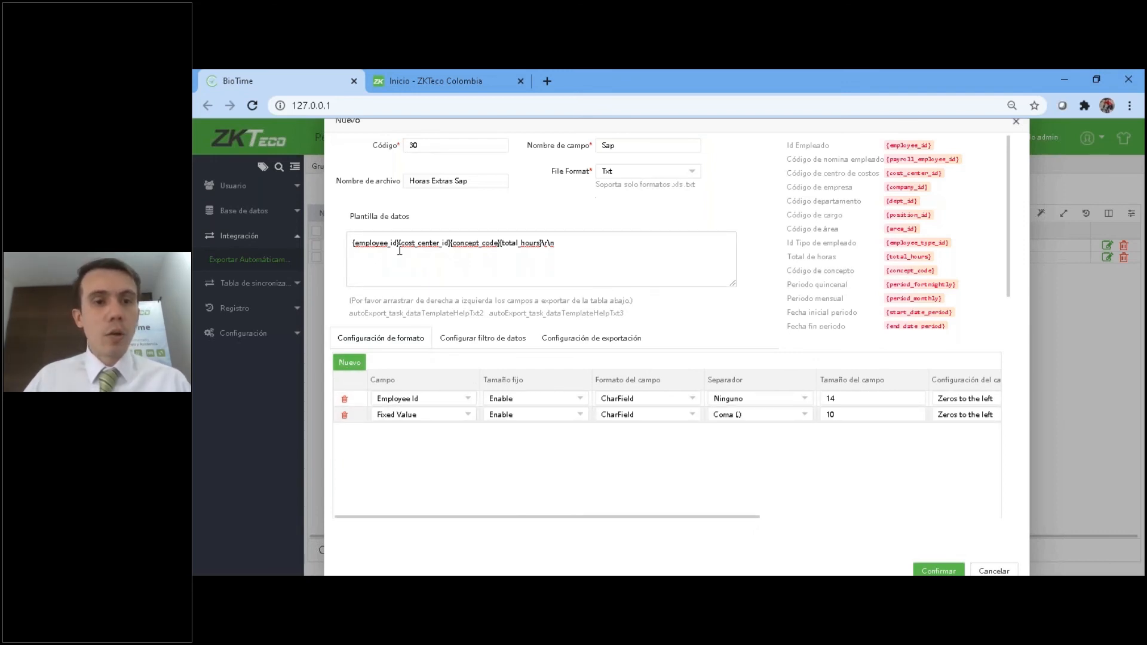
click(345, 415)
click(665, 387)
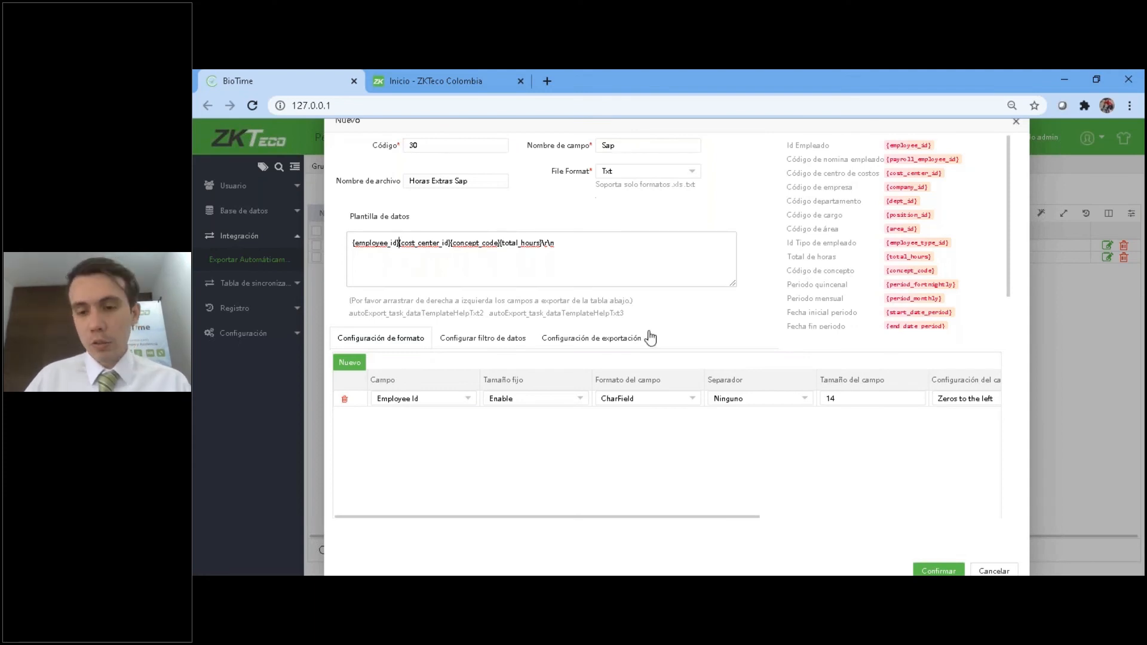
Insert a plus sign with surrounding spaces between employee_id and cost_center_id in the Plantilla de datos.
text(+)
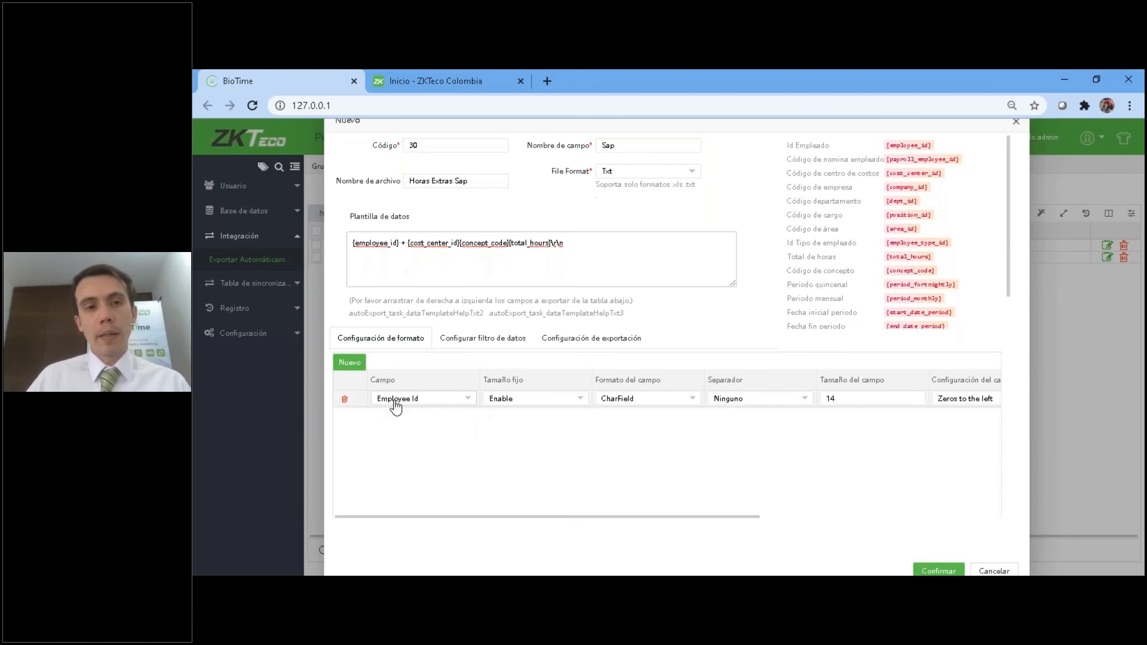
Examine the Campo options using a temporary second format row, and delete that row.
click(349, 362)
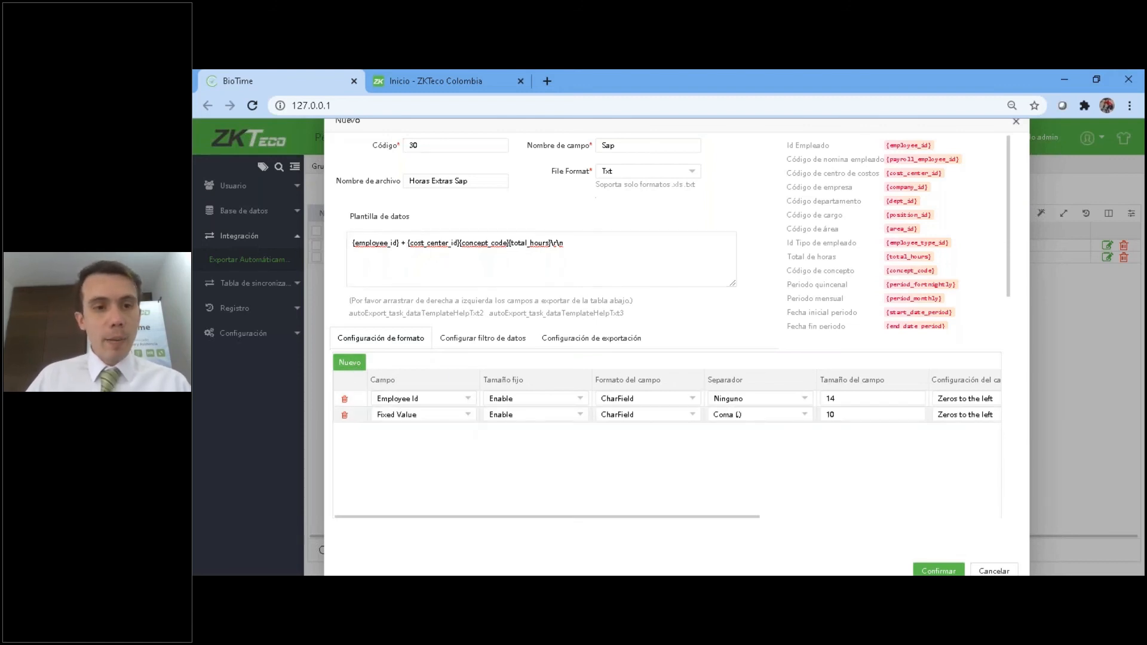
click(404, 415)
scroll(475, 456, down, 2)
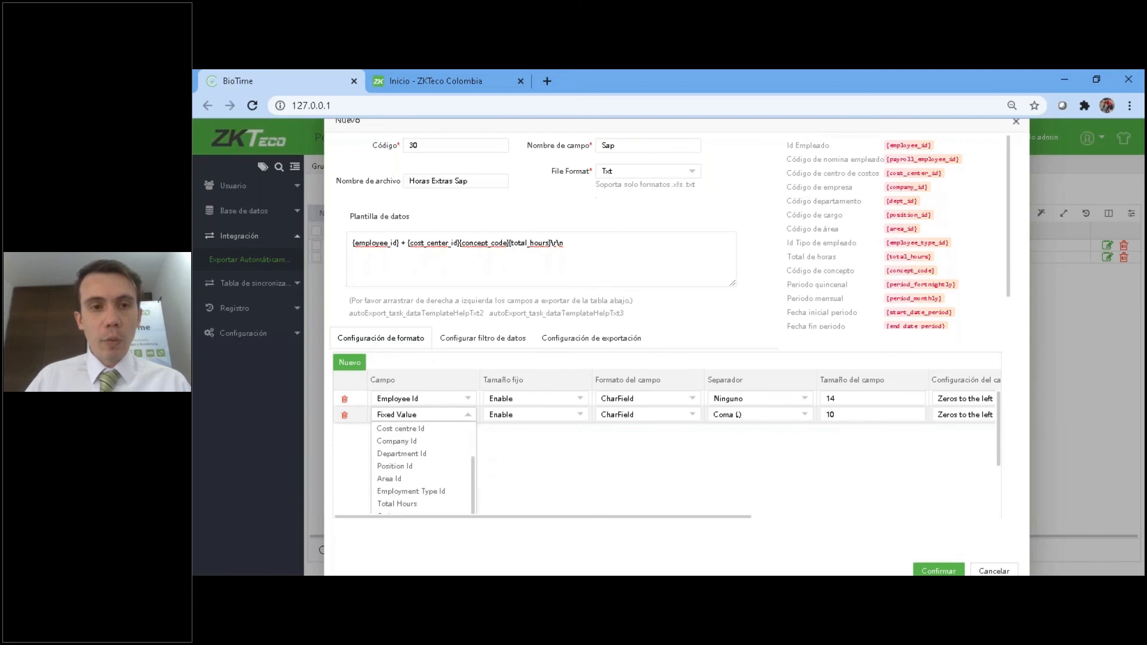
double_click(434, 243)
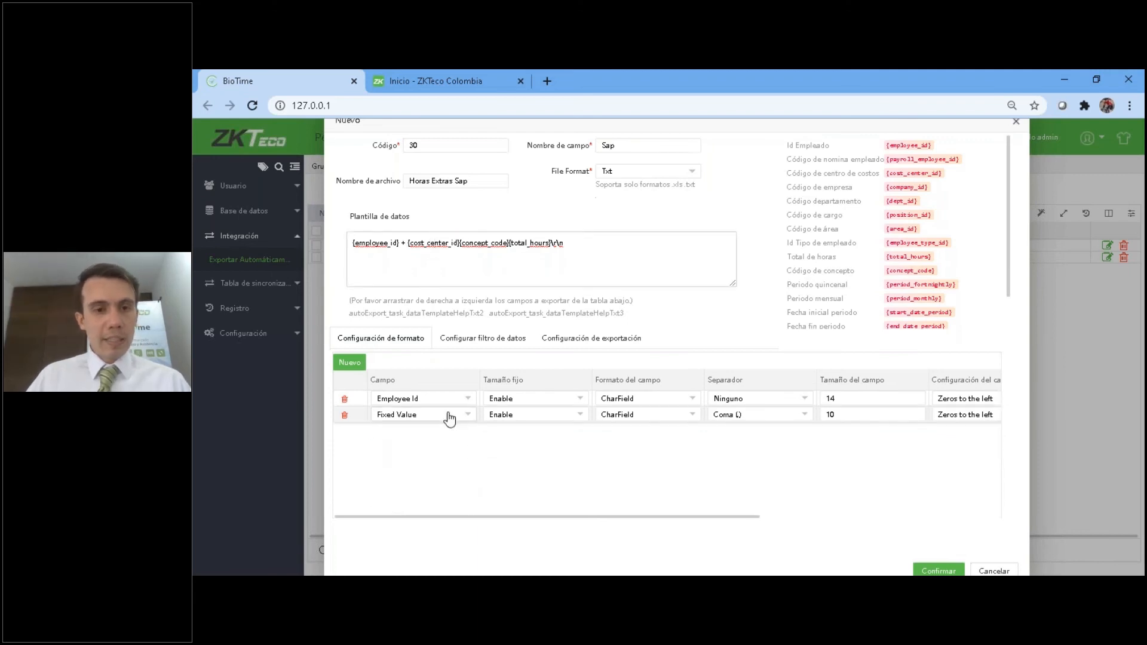
click(451, 415)
scroll(474, 439, down, 2)
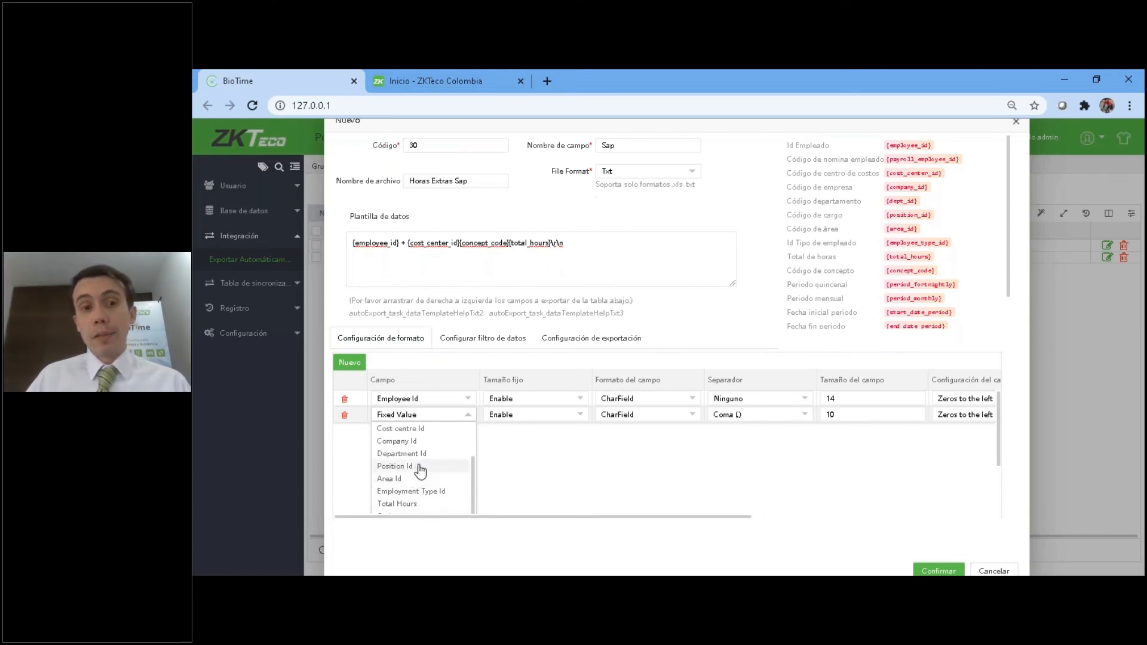
drag(472, 477, 472, 445)
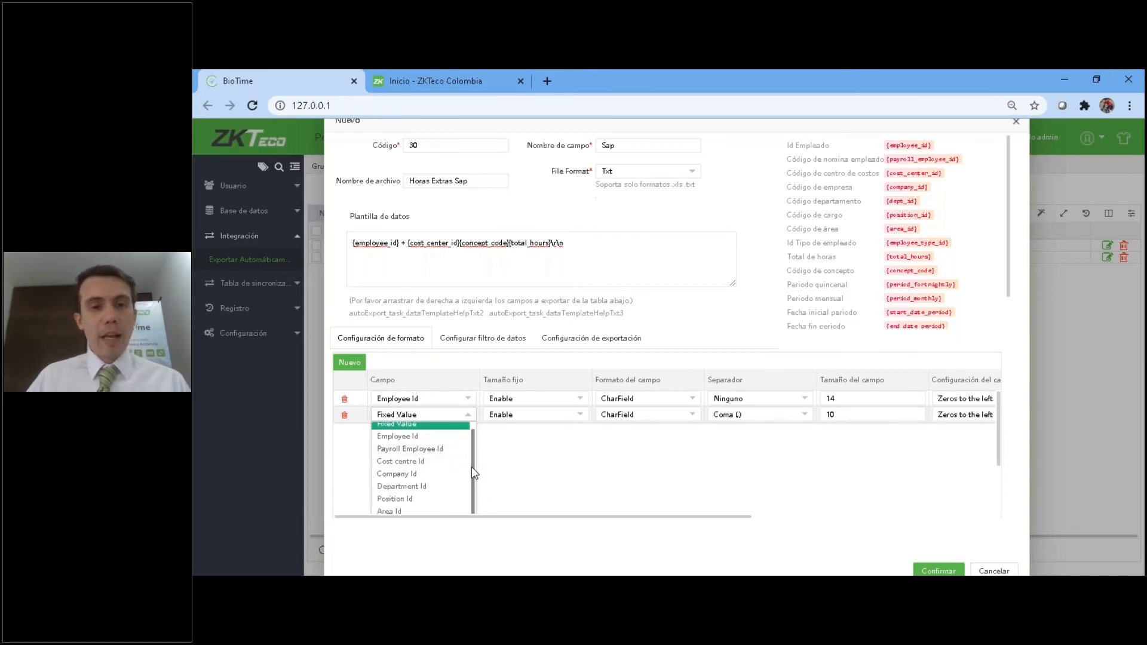
drag(472, 467, 474, 445)
scroll(476, 449, down, 5)
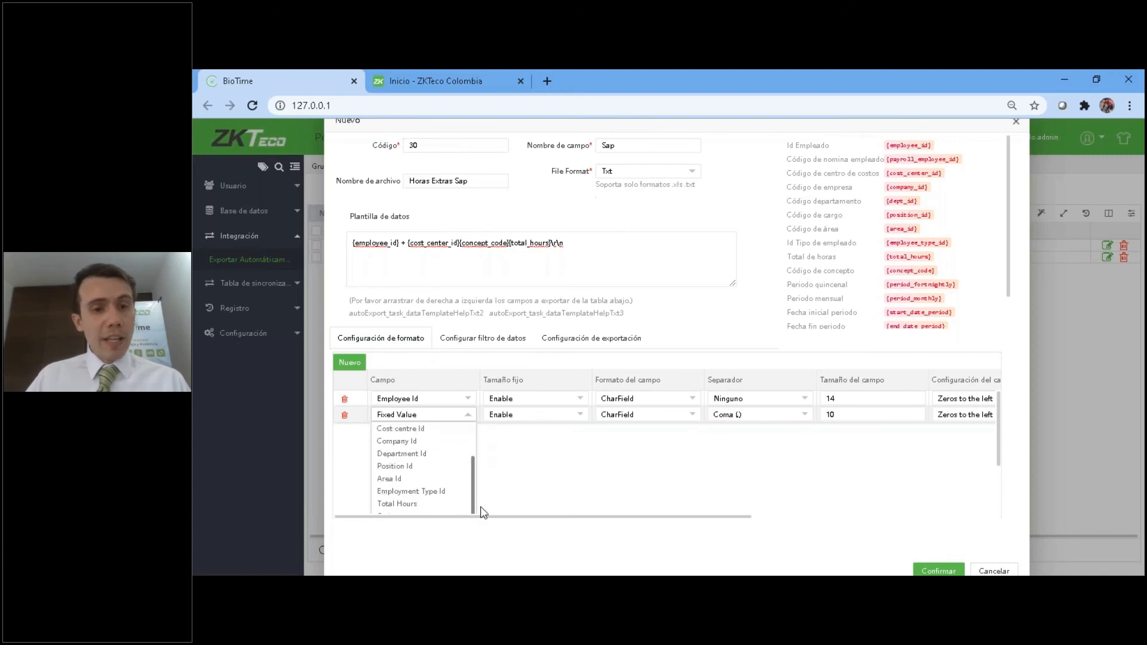
scroll(460, 487, down, 1)
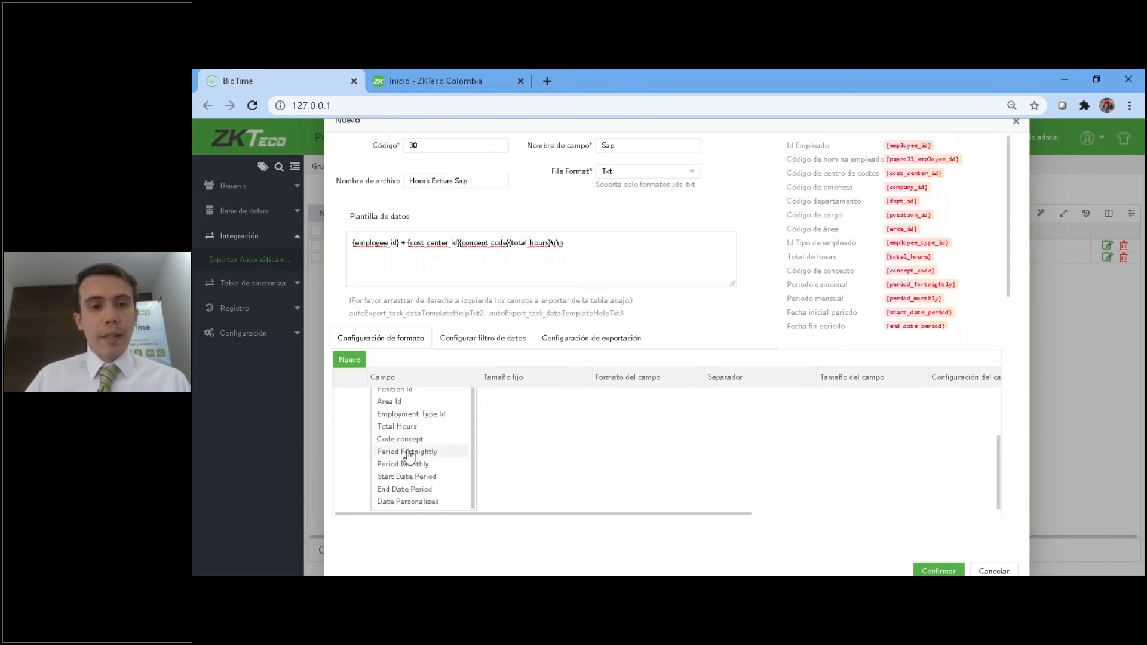
click(534, 461)
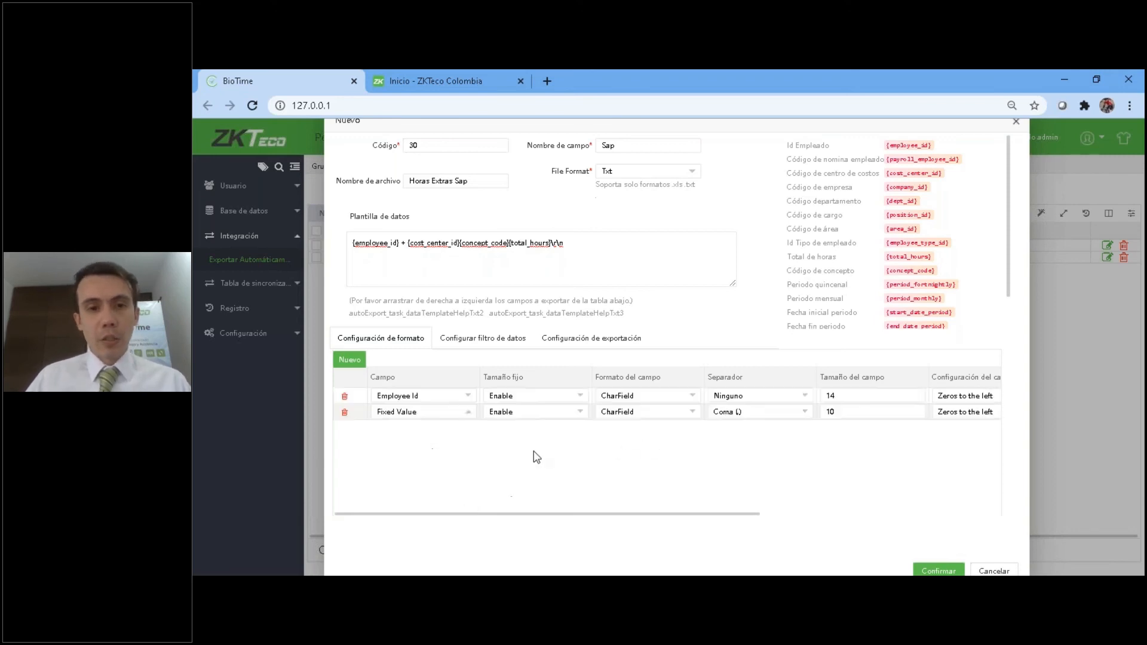
click(345, 415)
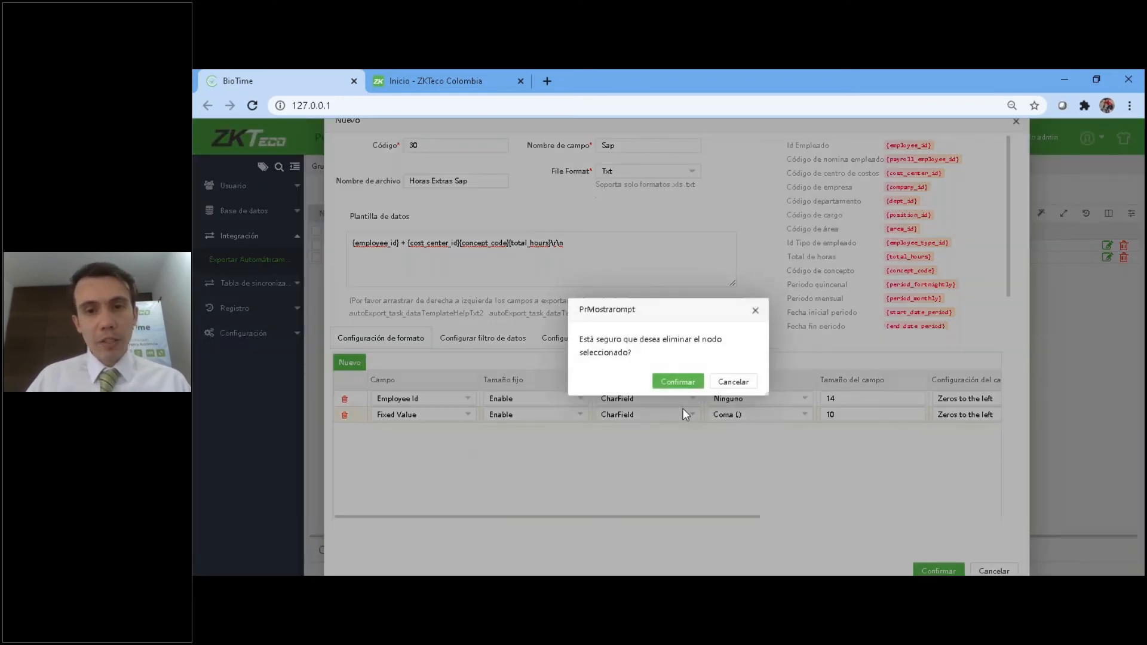
click(666, 381)
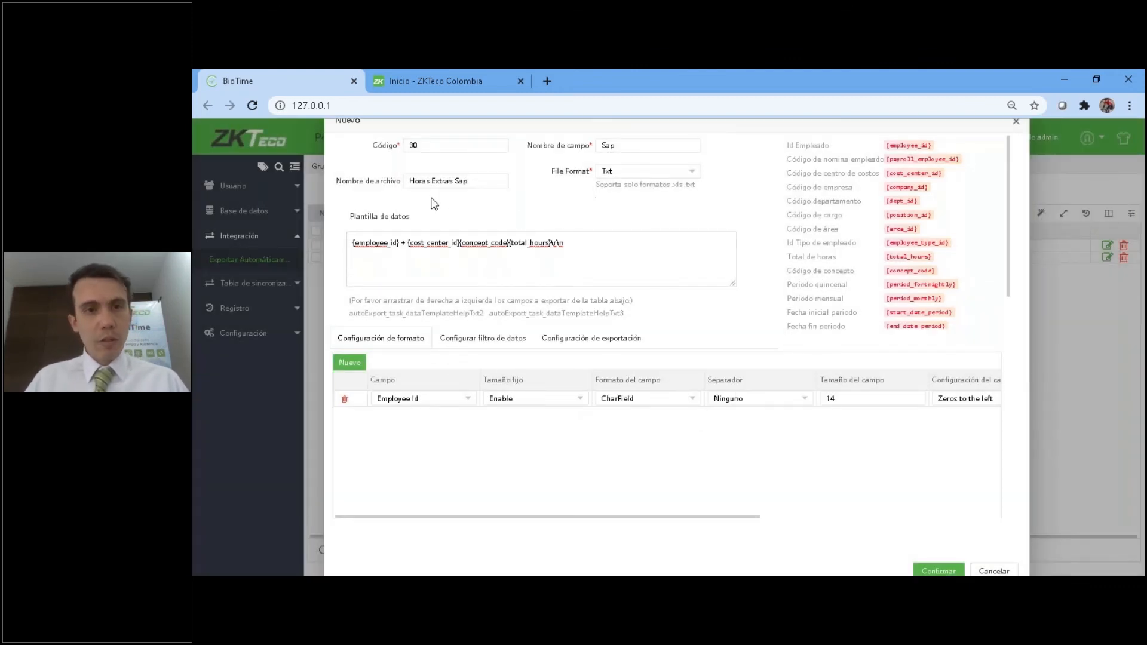
Restrict the task's data filter to the company ZKTECO COLOMBIA, leaving Department and Area unselected.
click(494, 348)
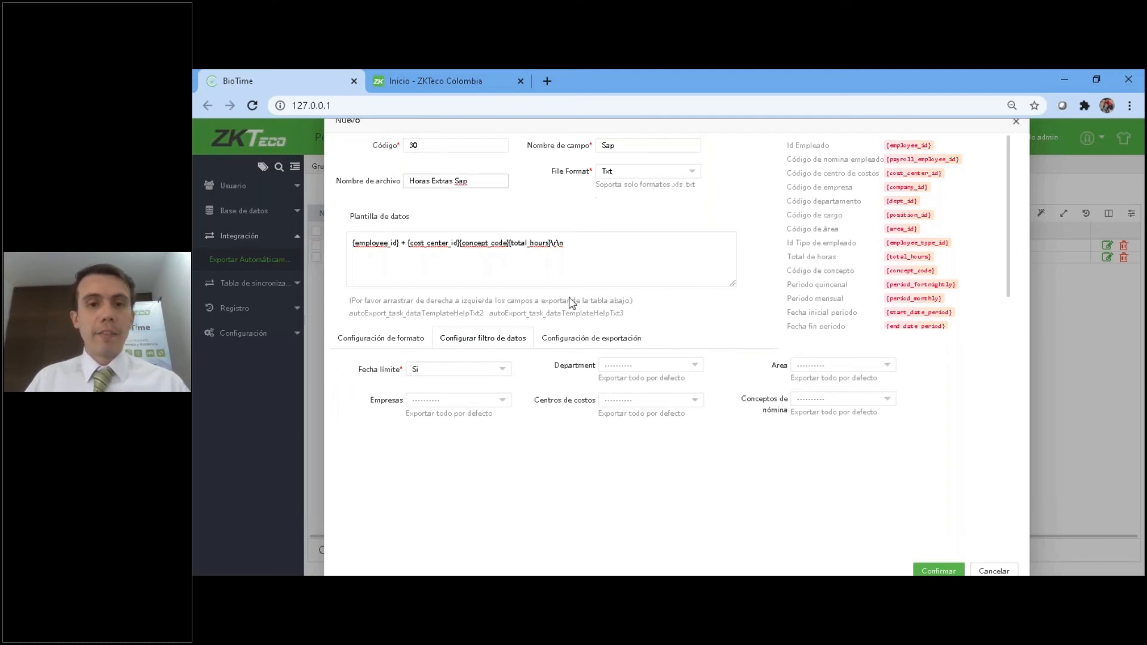
click(428, 402)
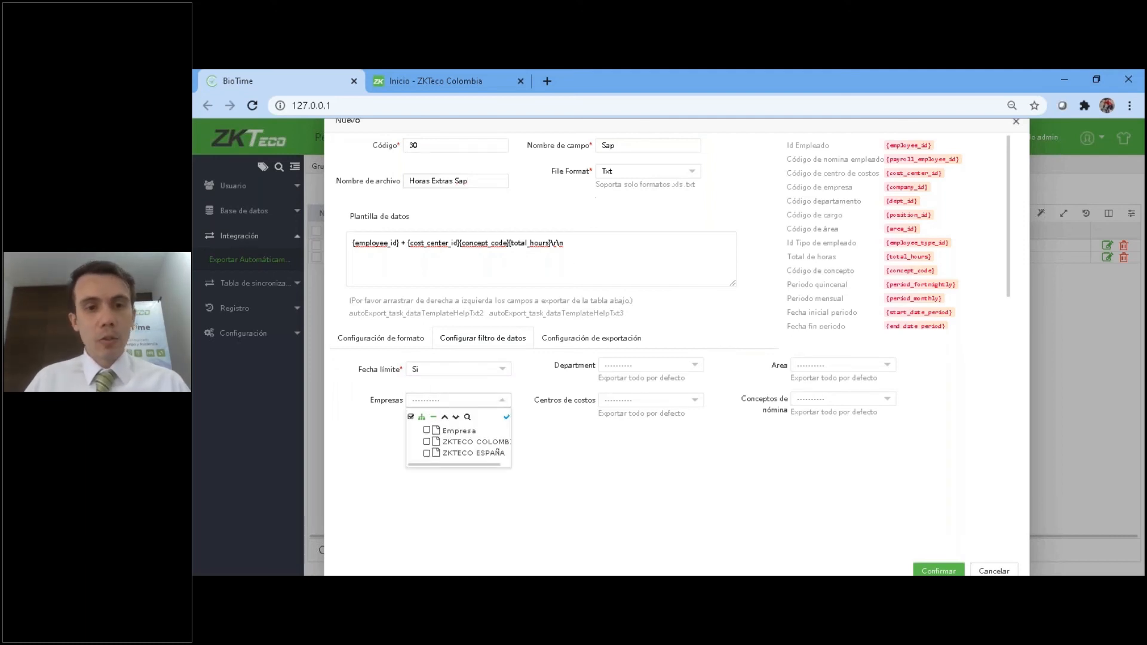
click(427, 442)
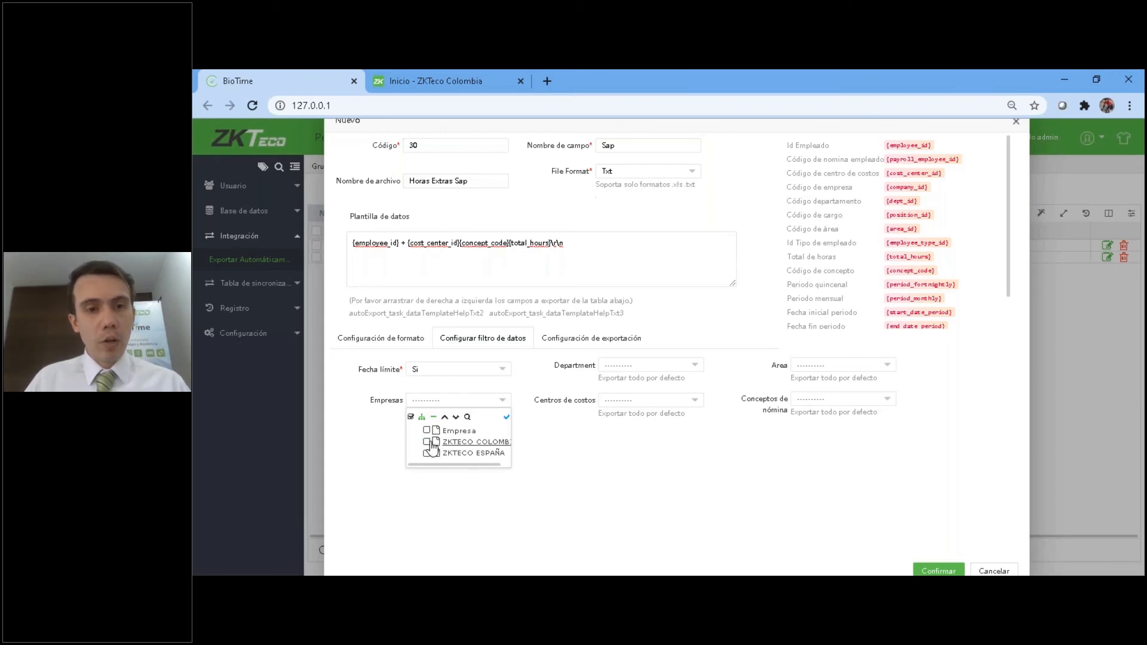
click(713, 467)
click(638, 366)
click(944, 468)
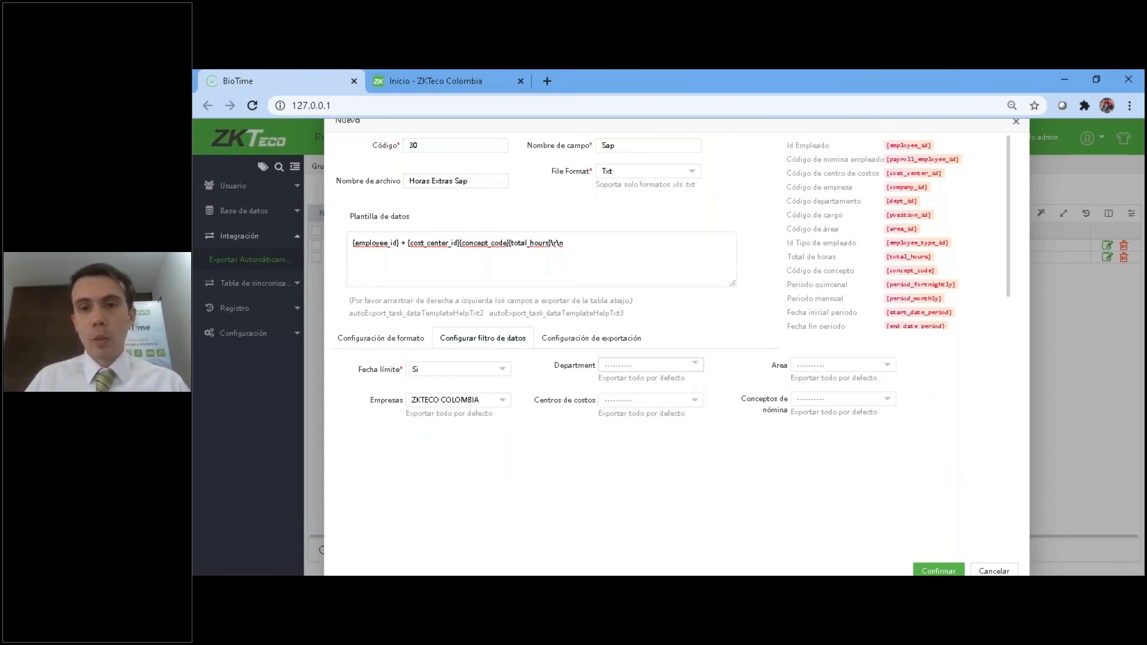
click(836, 365)
click(705, 487)
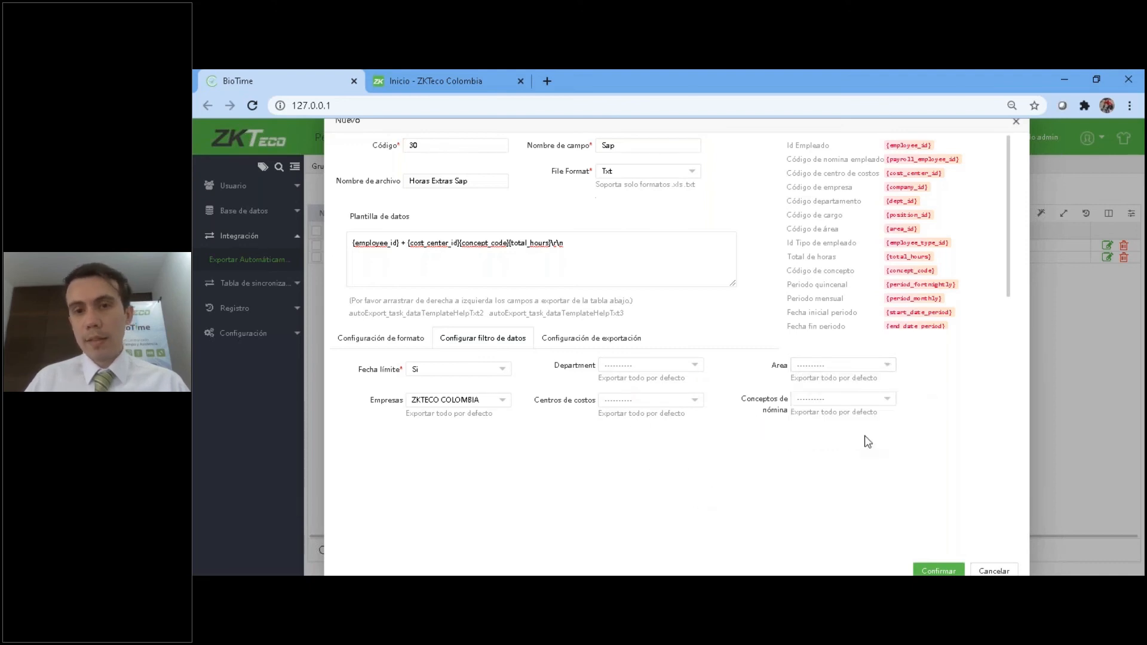
Filter Conceptos de nómina to Ordinarias diurnas, Recargo Nocturno, Extra Diurna, Extra Nocturna and the four Dom y Fest concepts.
click(871, 406)
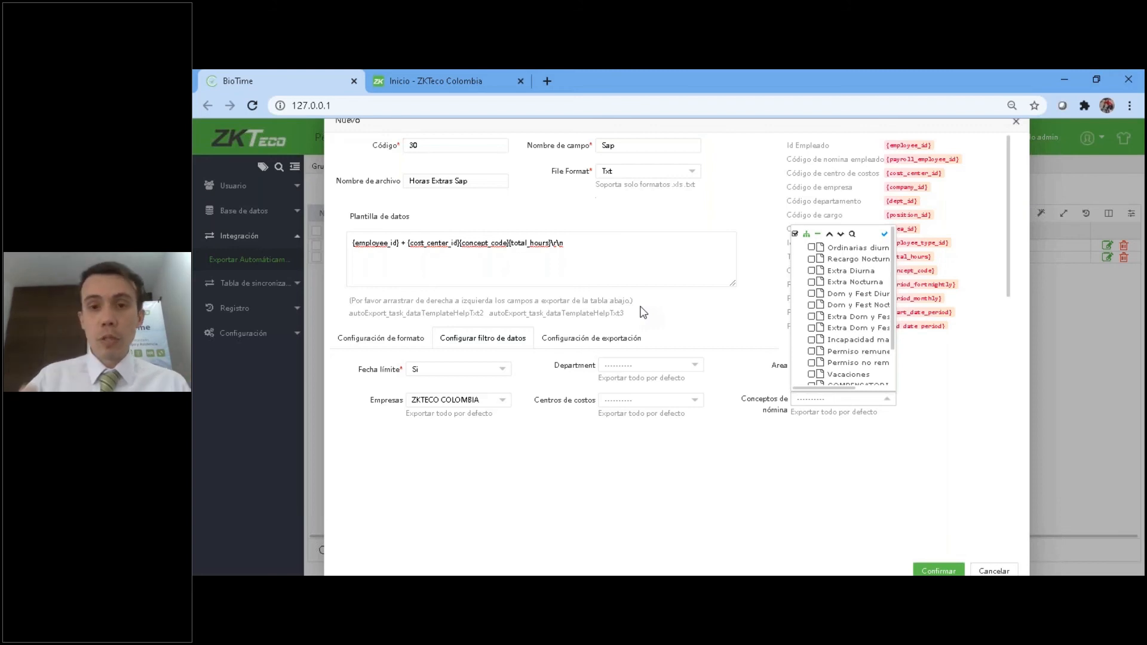
click(812, 259)
click(811, 271)
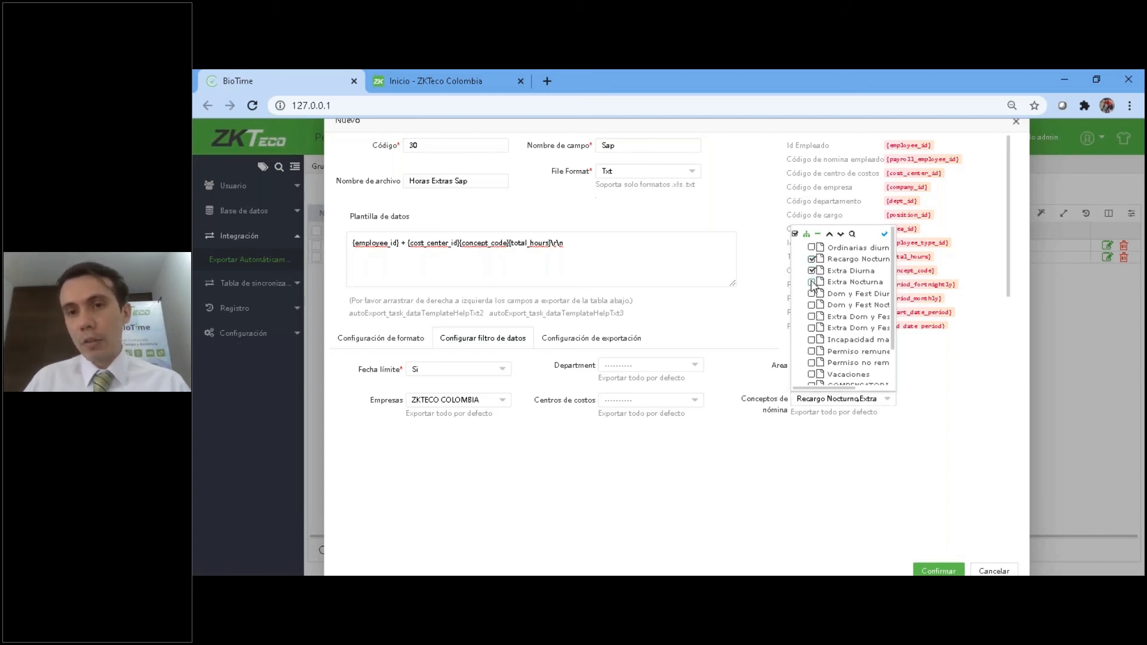
click(811, 294)
click(811, 306)
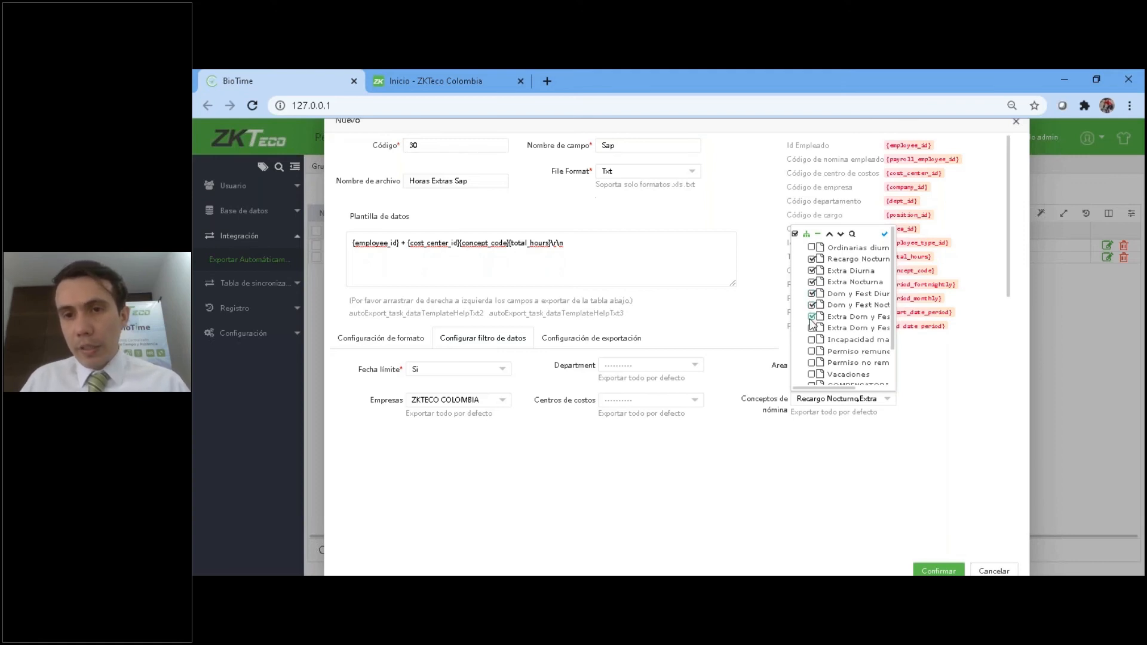
click(811, 329)
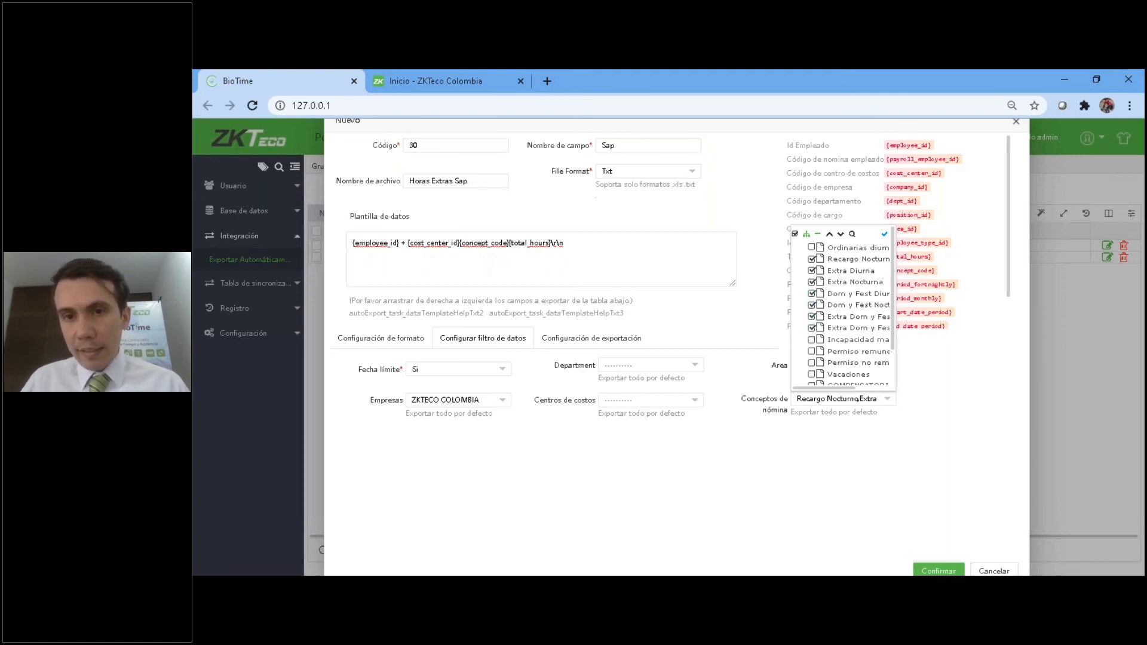
drag(894, 306, 887, 250)
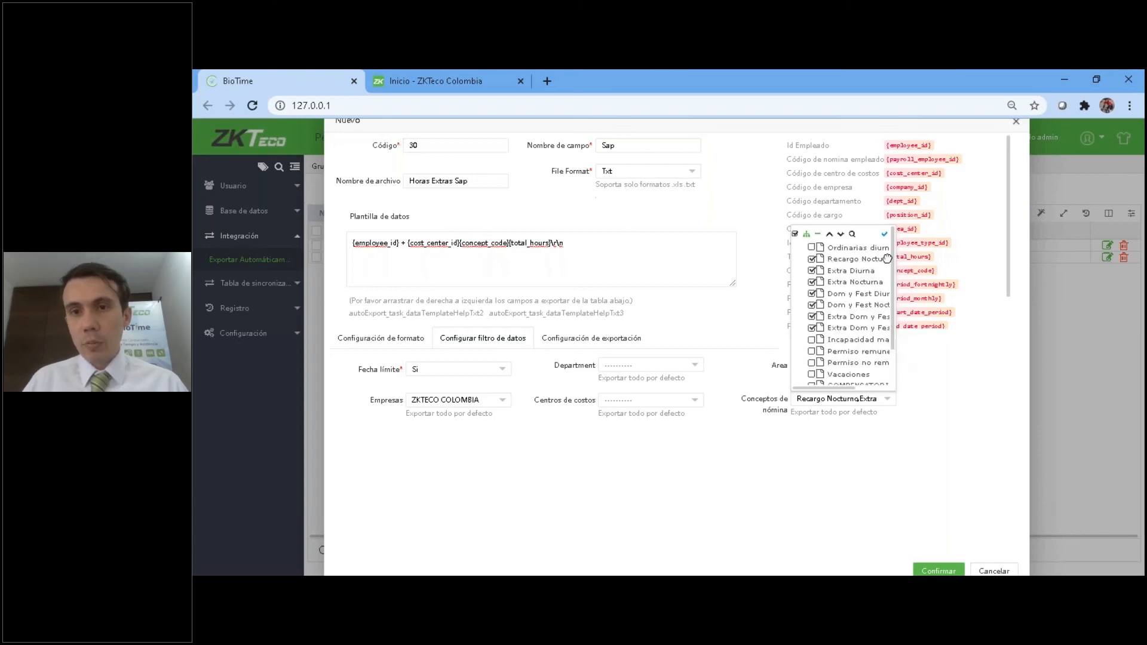
click(812, 249)
click(983, 384)
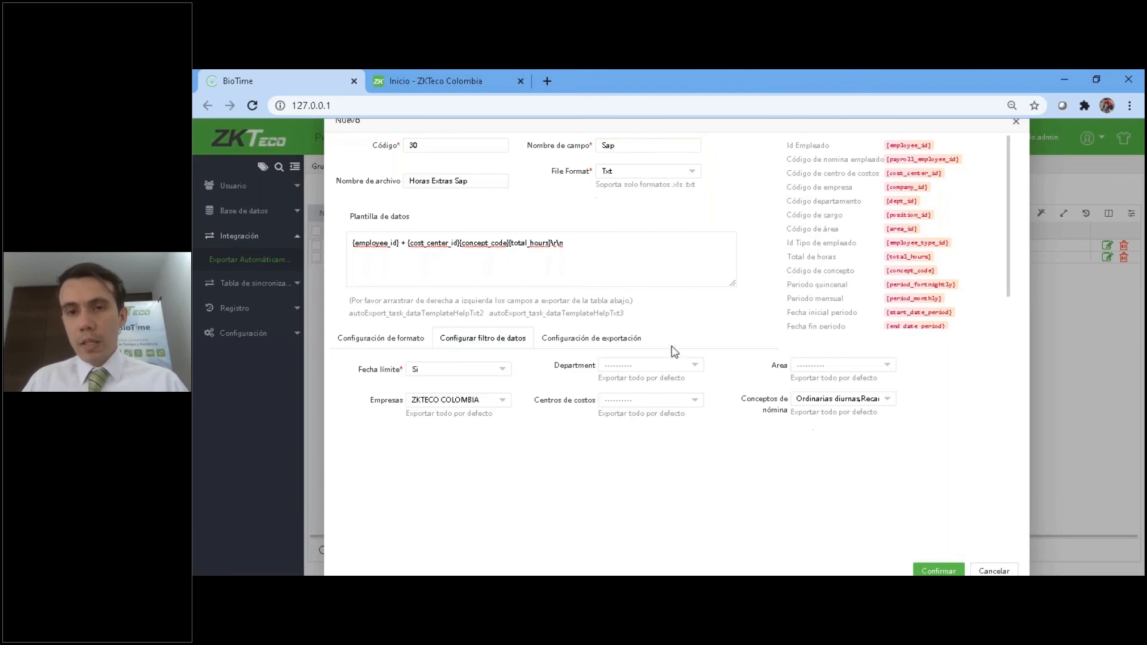
Review the export schedule and destination settings, and save the Sap export task.
click(573, 341)
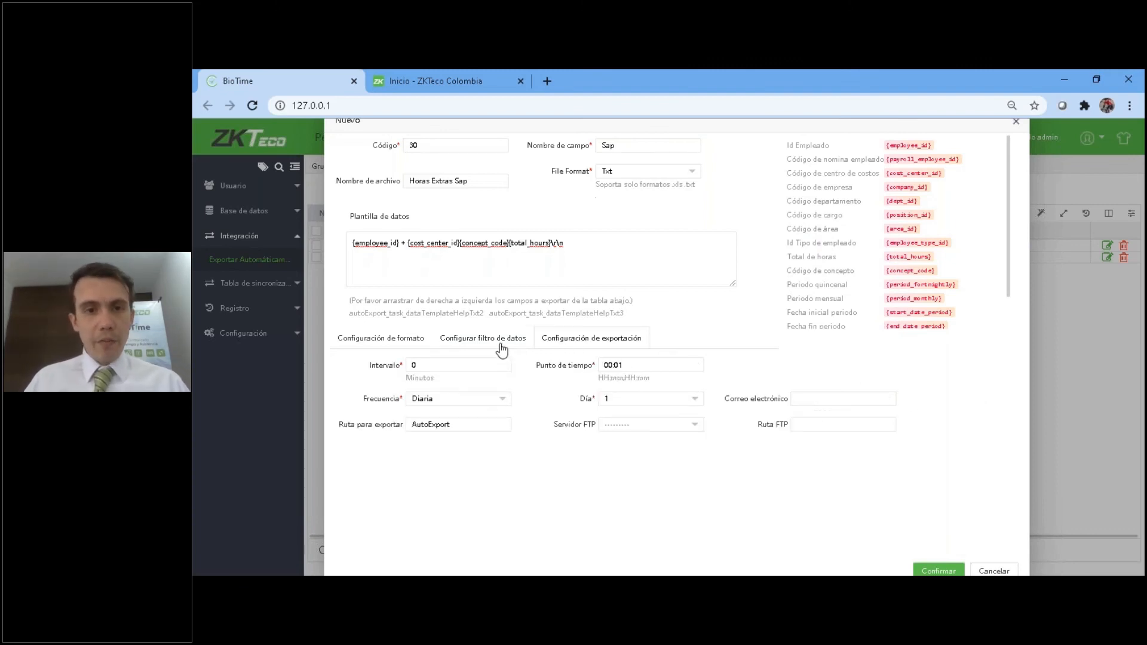
click(502, 338)
click(938, 571)
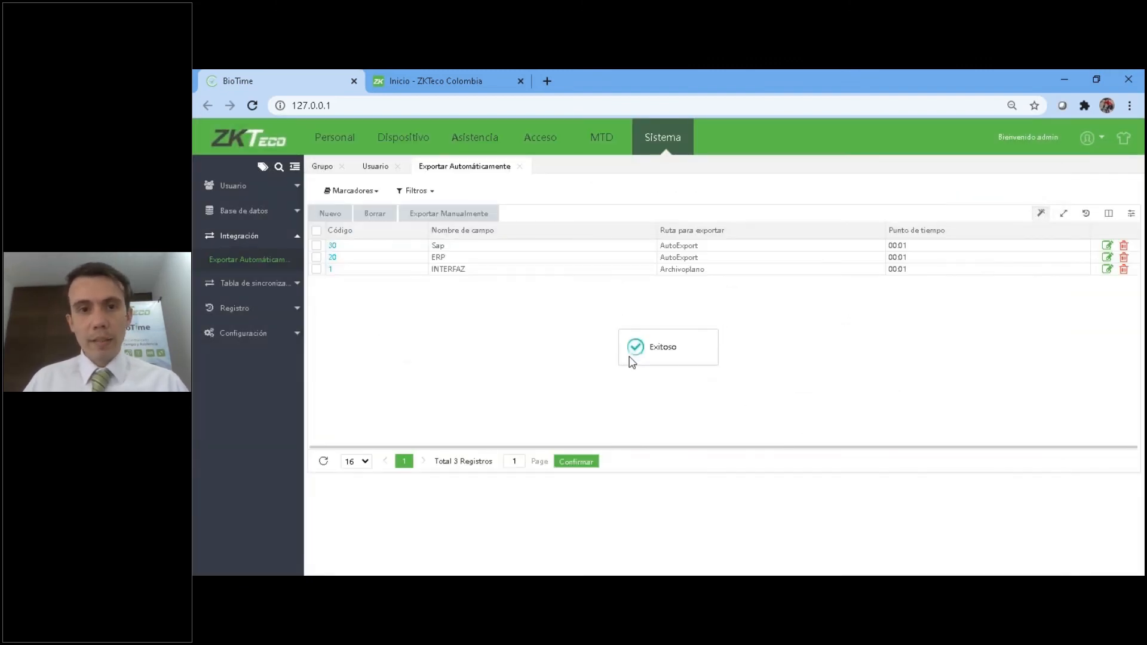
click(316, 245)
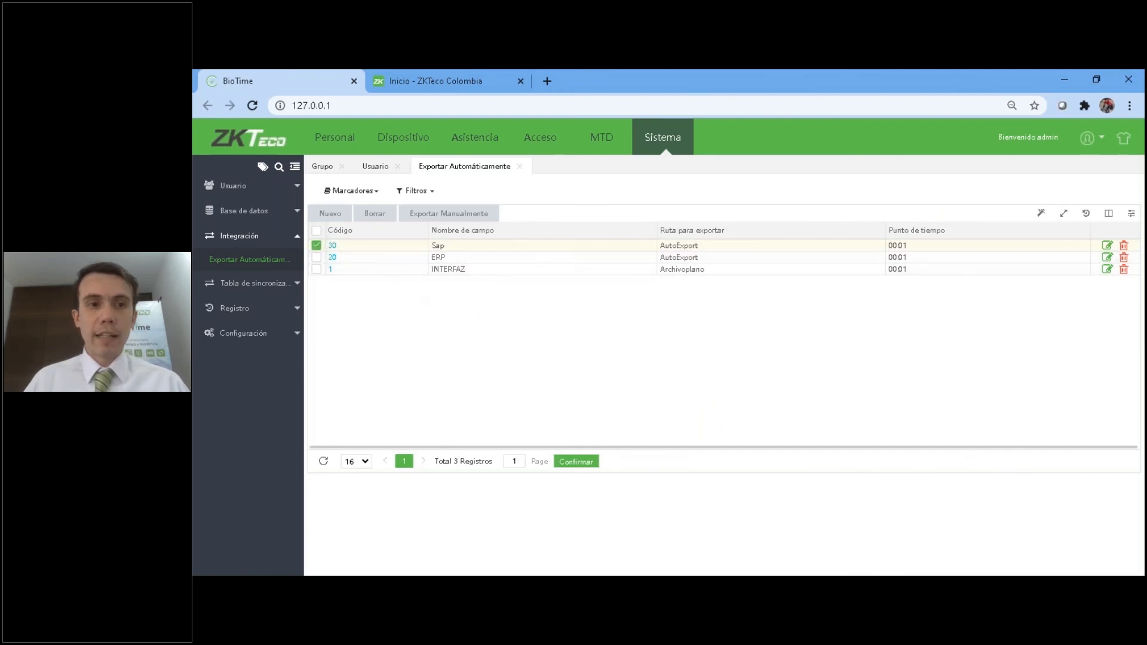
click(457, 214)
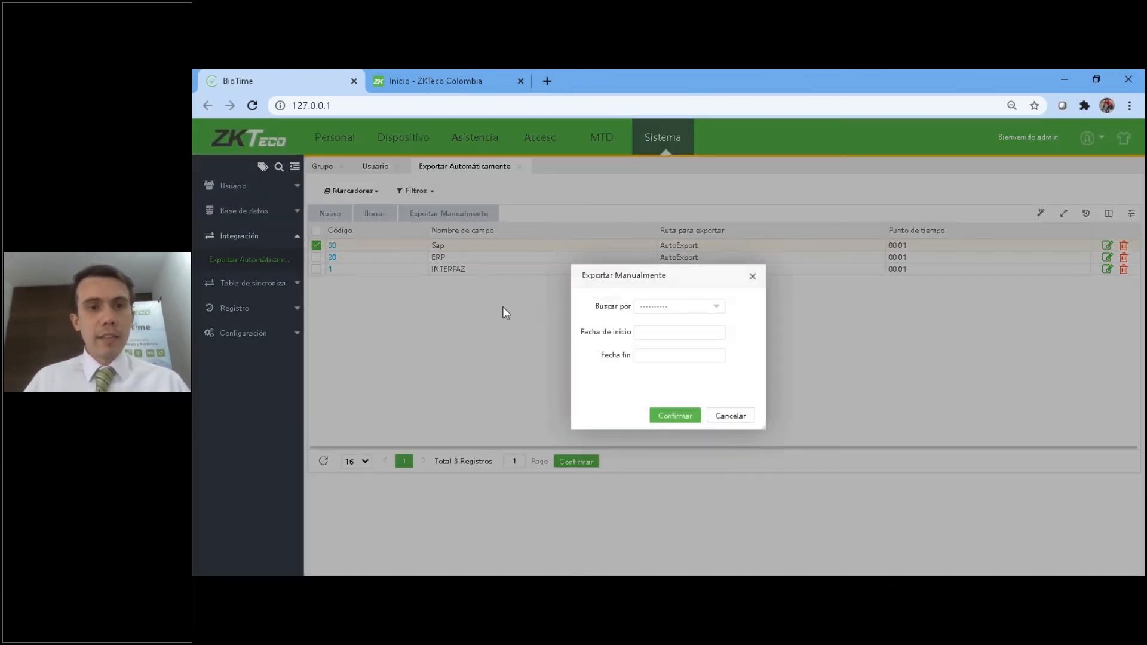
click(746, 422)
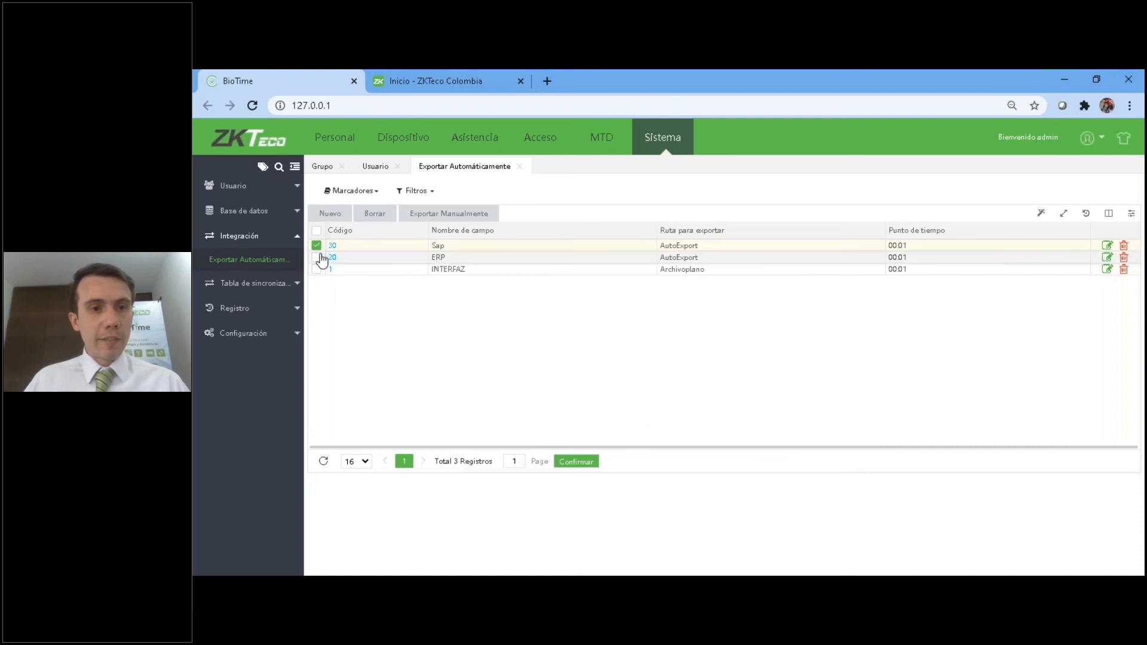
click(317, 246)
Run the Sap export task manually for settlement 28, leaving the start and end dates empty.
click(317, 246)
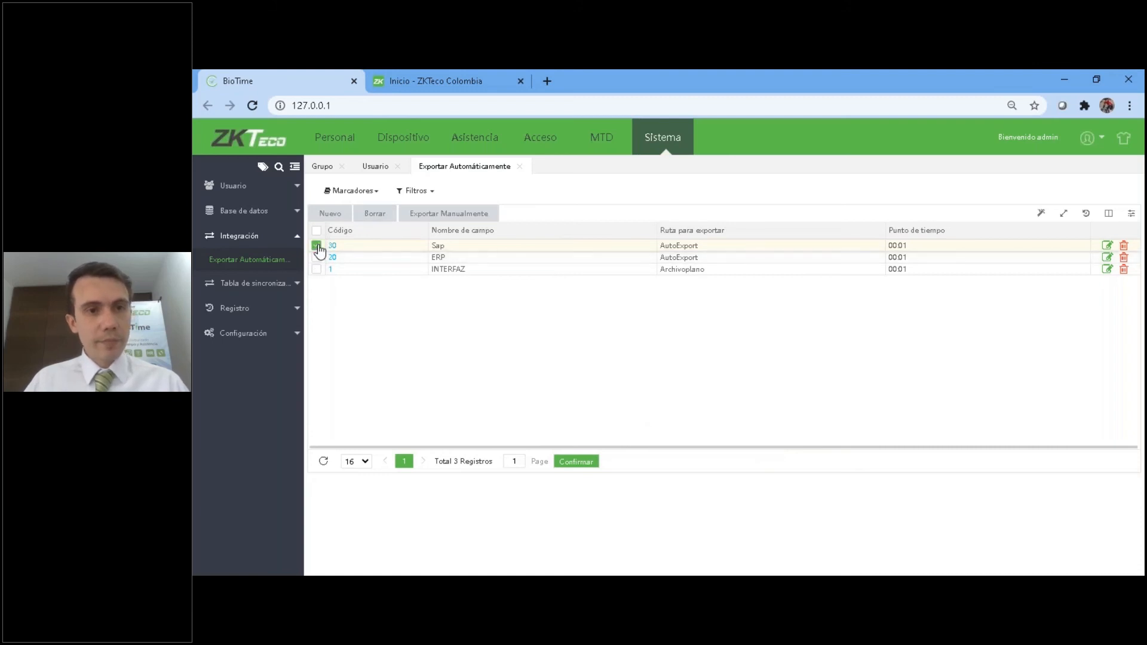
click(454, 215)
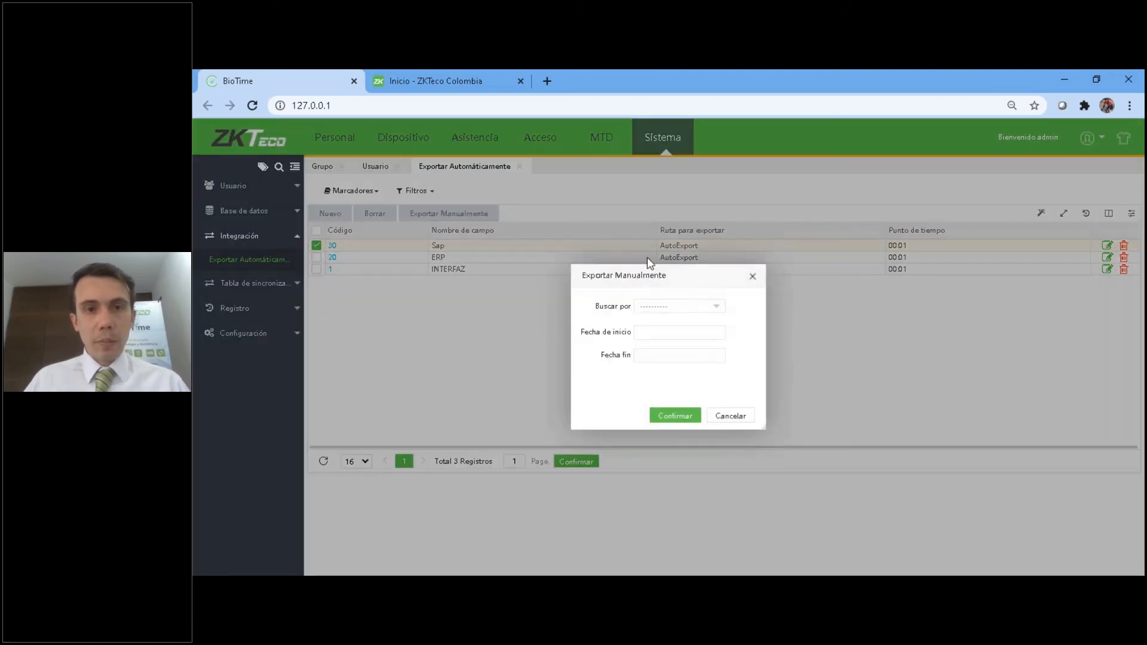
click(674, 307)
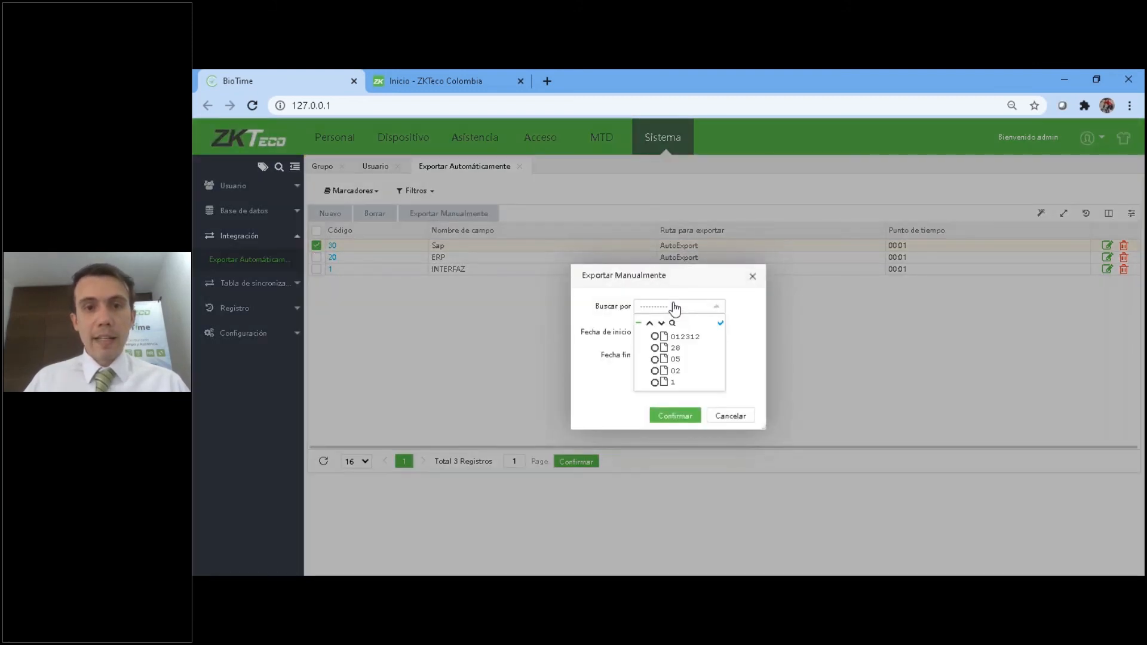
click(655, 349)
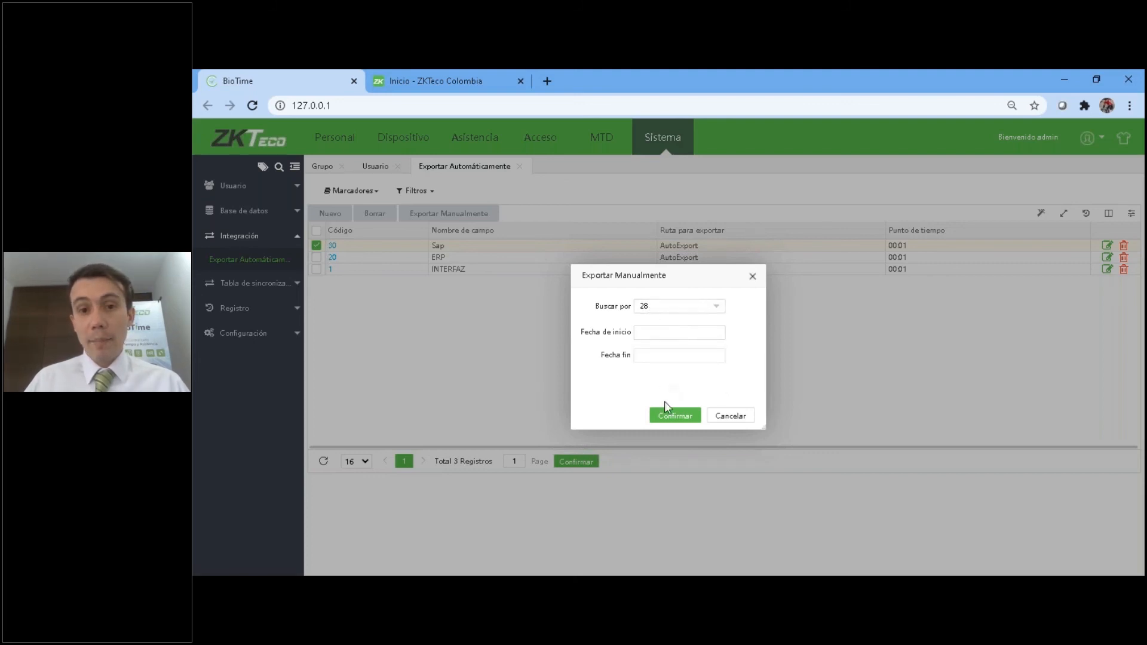
click(673, 418)
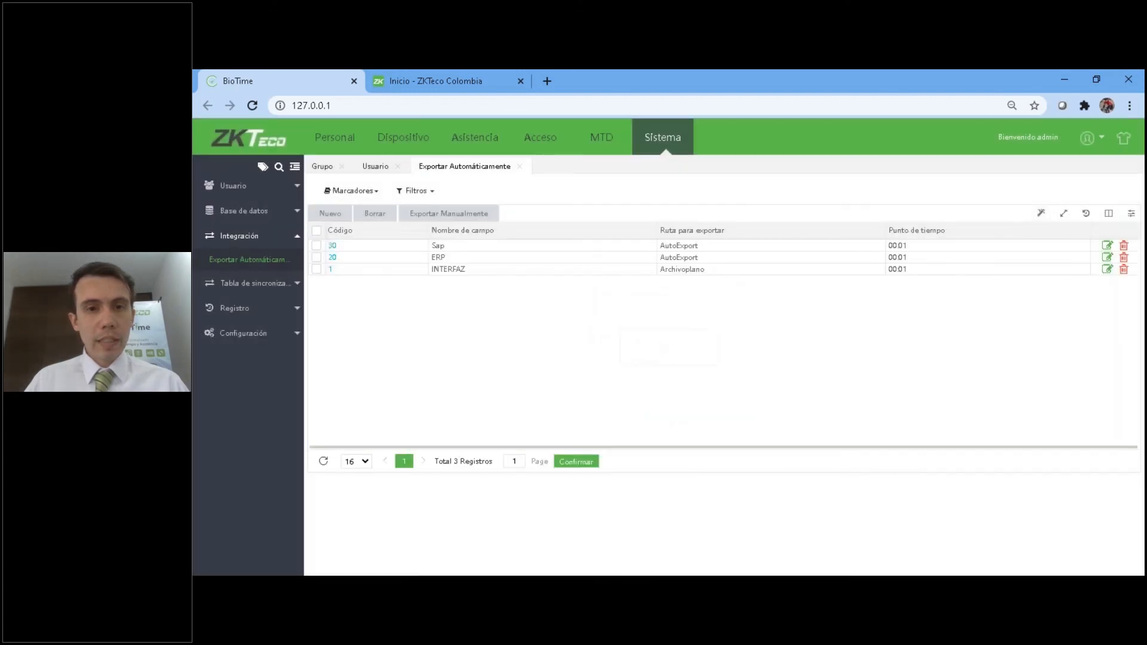
Switch to File Explorer and open the AutoExport folder through its shortcut in BioTime Colombia.
click(391, 588)
double_click(448, 263)
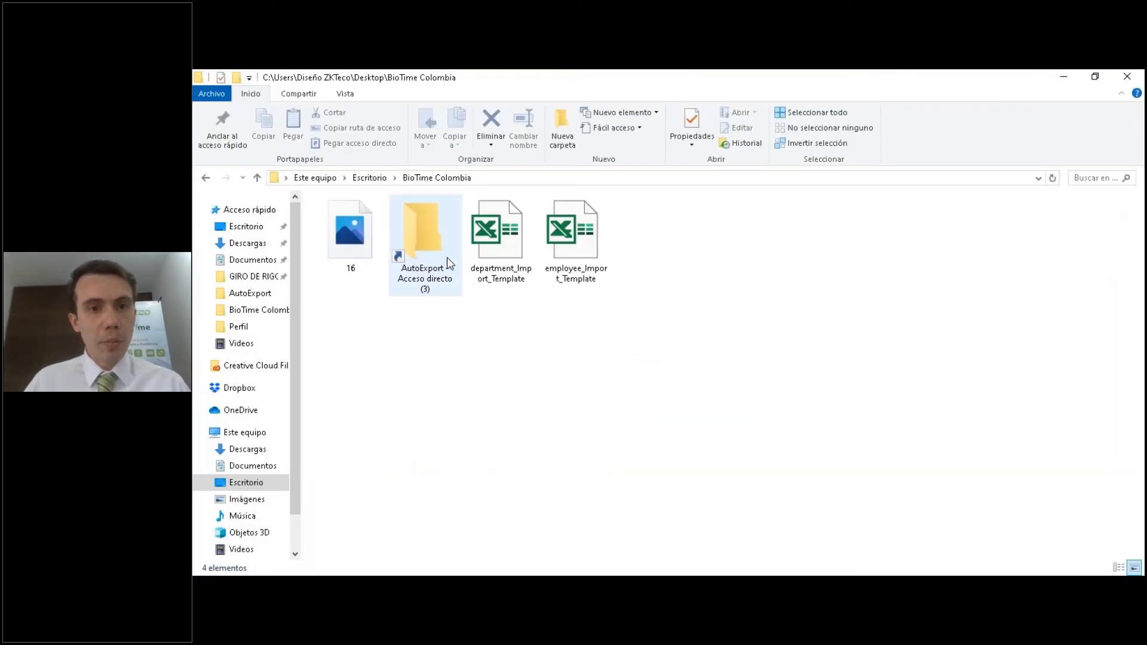
click(472, 293)
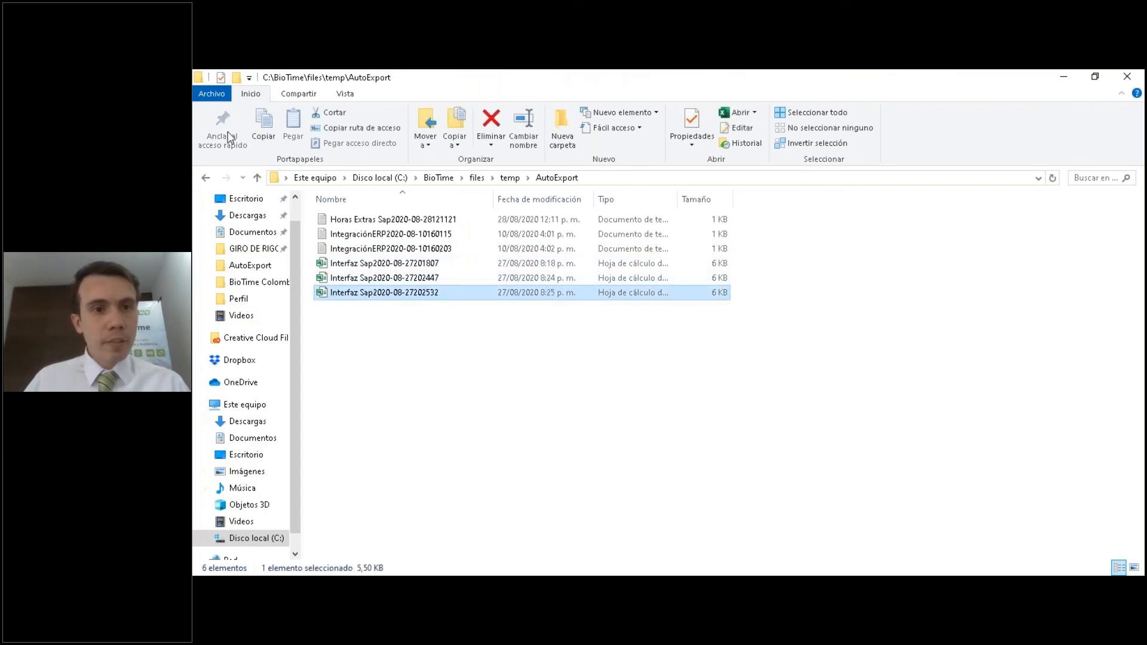
Look for the exported Sap file in the AutoExport and Archivoplano folders under BioTime's files\temp.
click(257, 178)
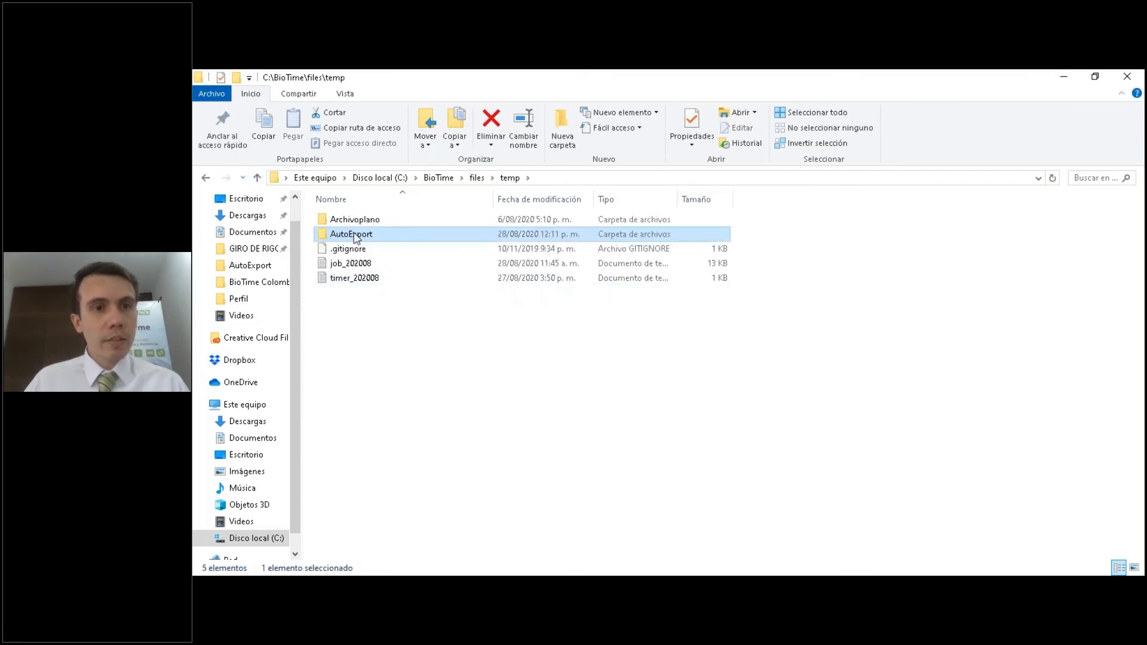
double_click(355, 234)
key(alt+Left)
double_click(352, 221)
key(alt+Left)
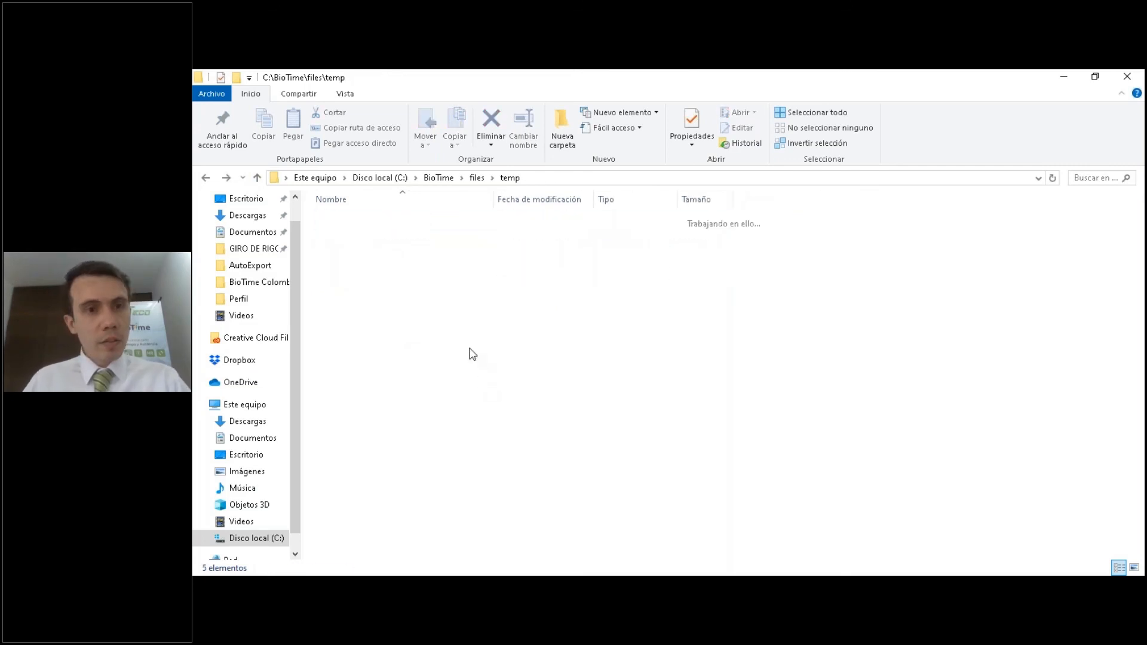
double_click(353, 234)
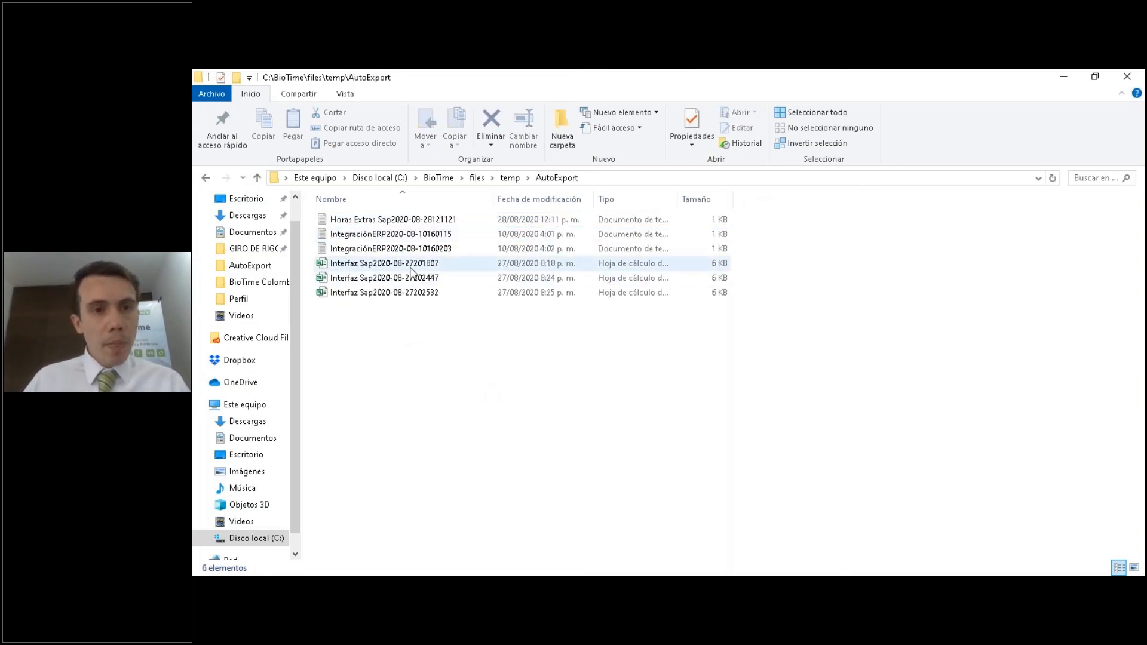
click(432, 270)
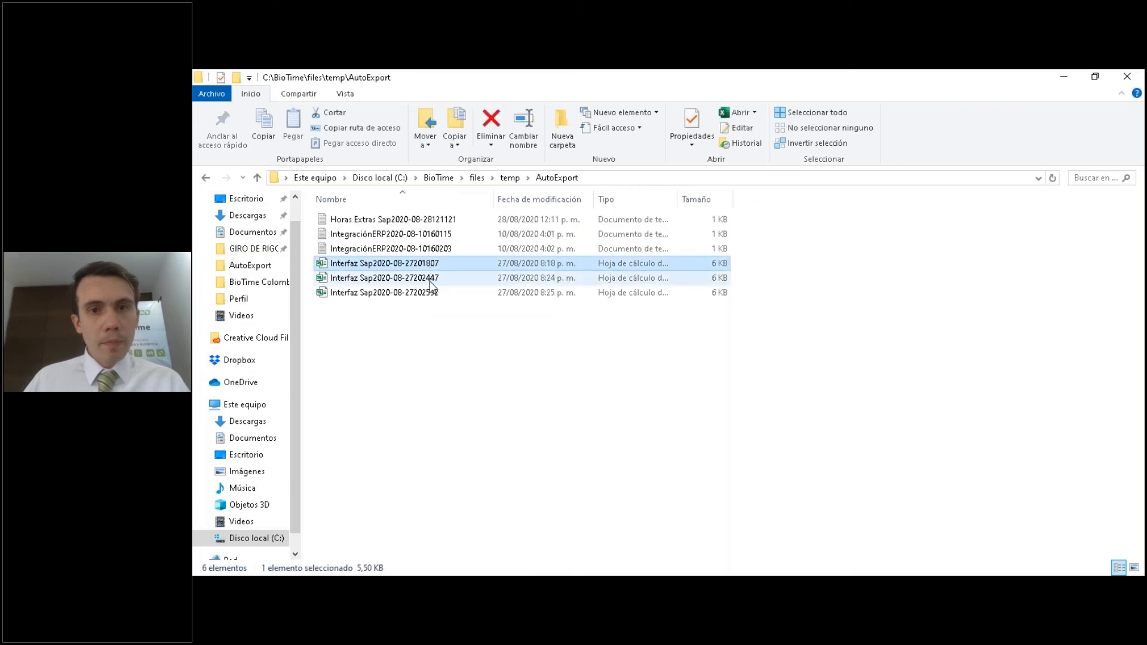
click(480, 379)
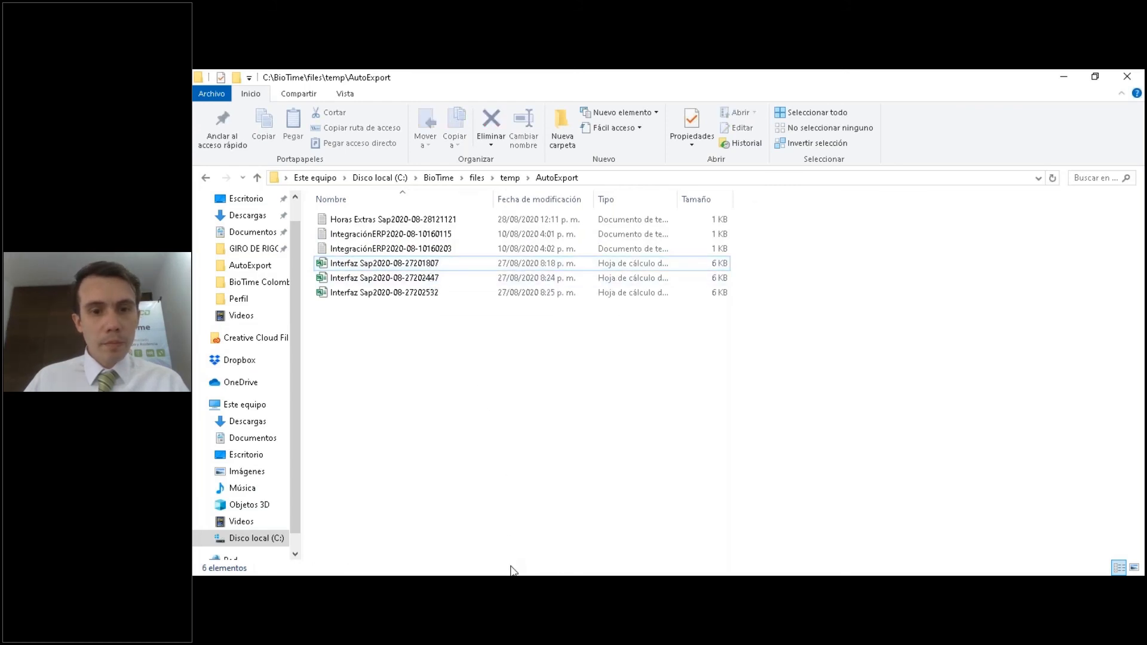
Return to BioTime, open the Sap export task and copy its file name, Horas Extras Sap.
click(501, 588)
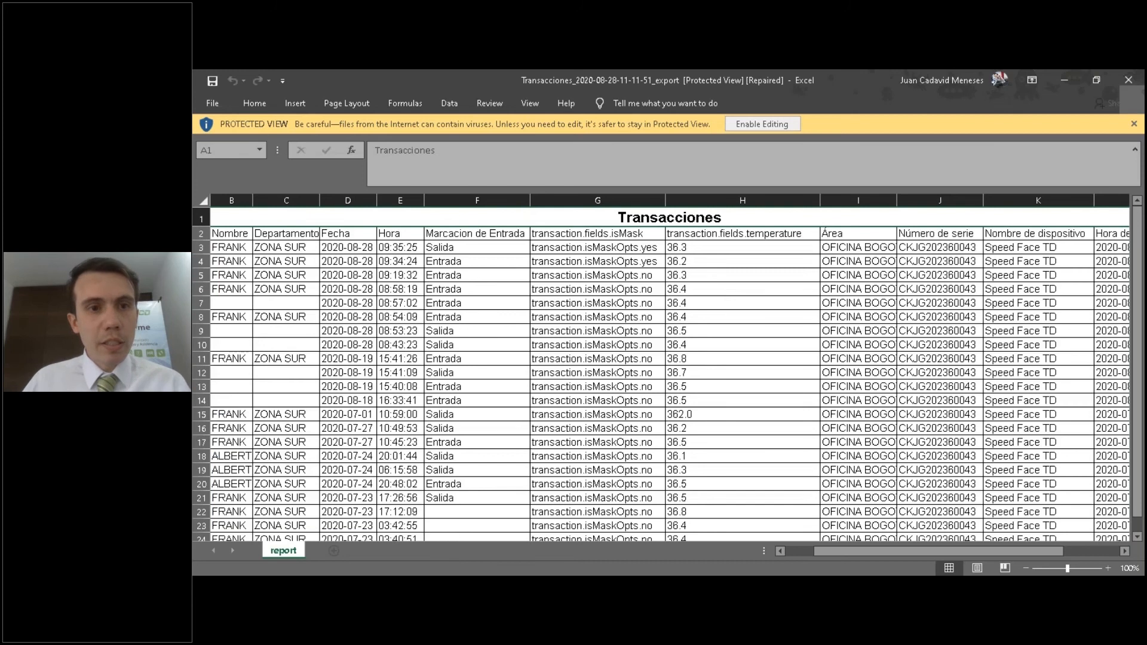
click(457, 587)
click(334, 245)
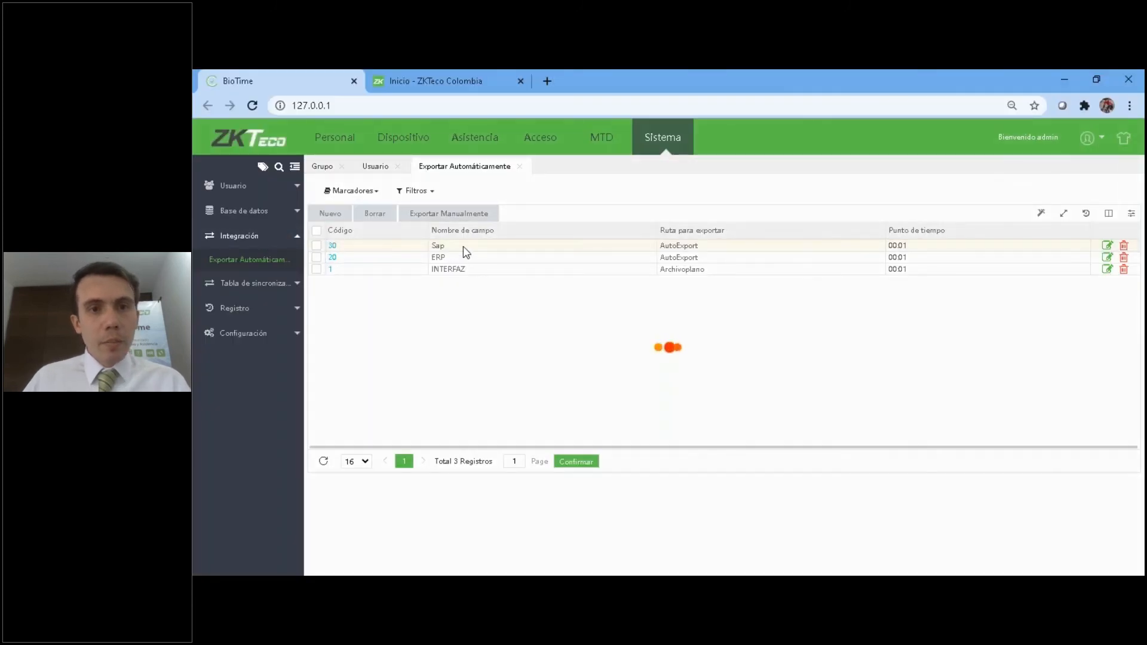
drag(474, 184, 384, 182)
key(ctrl+c)
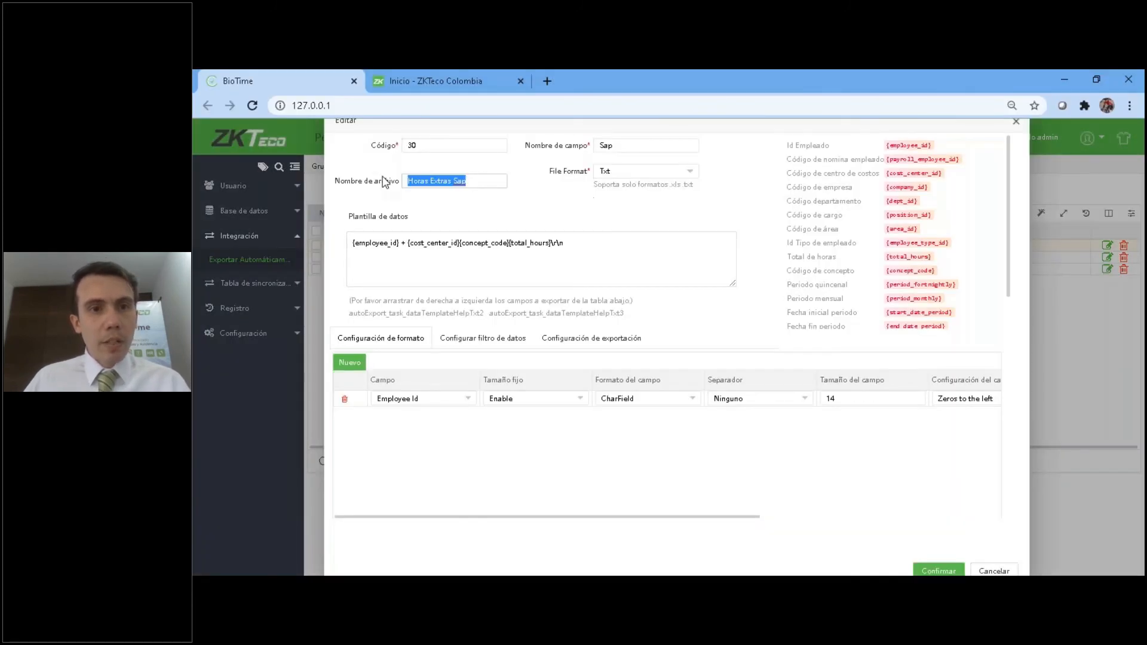
Search the BioTime folder in File Explorer for "Horas Extras Sap" and open the exported text file.
click(410, 588)
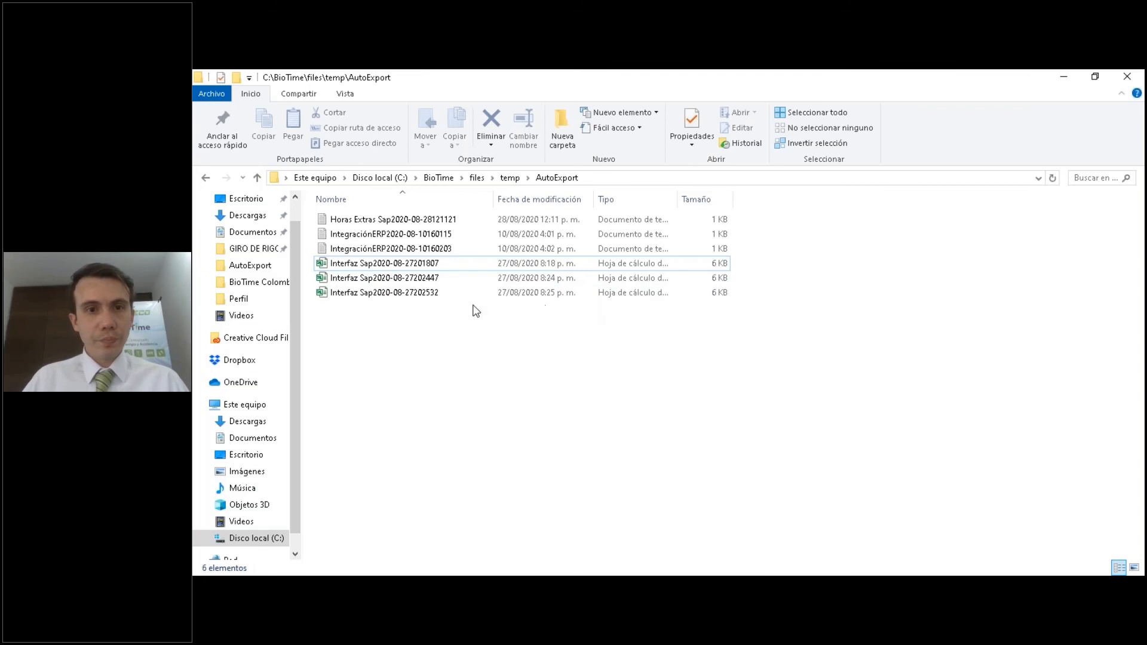
click(438, 178)
click(1094, 178)
key(ctrl+v)
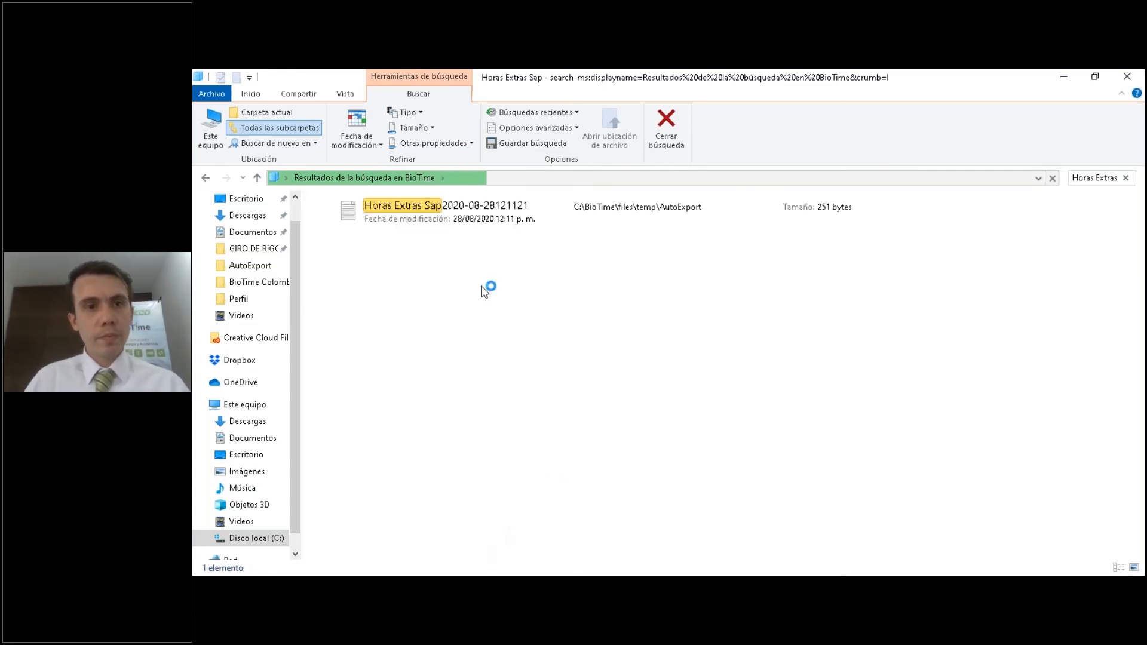
double_click(500, 220)
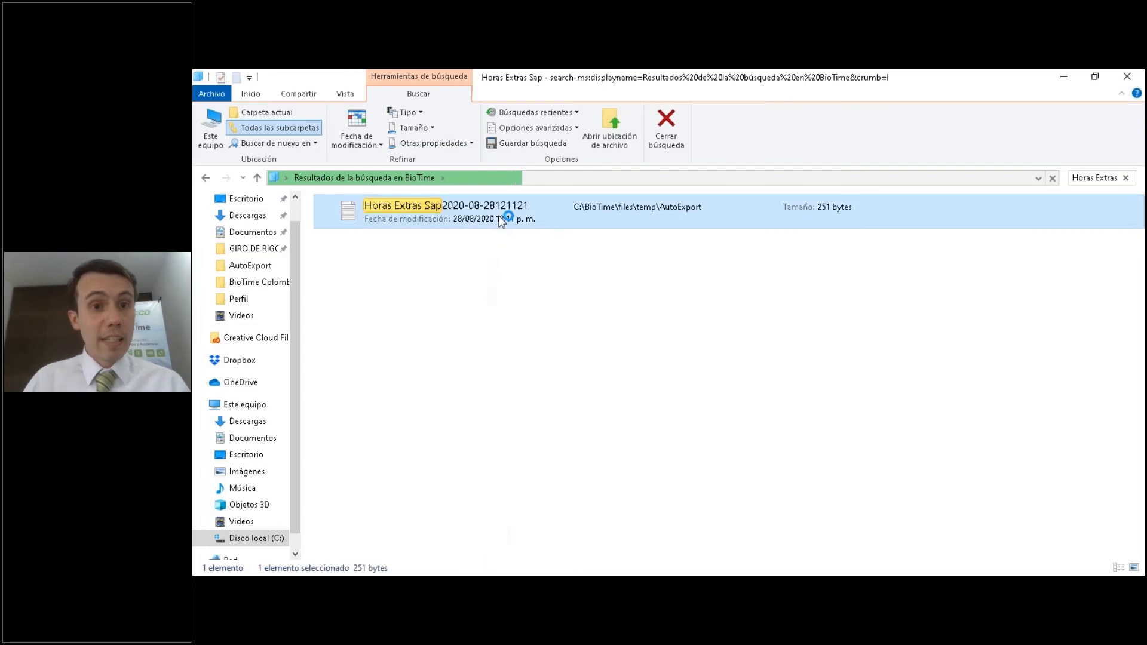
Examine the exported lines, including the zero-padded employee IDs, cost centers, concept codes and total hours.
click(848, 159)
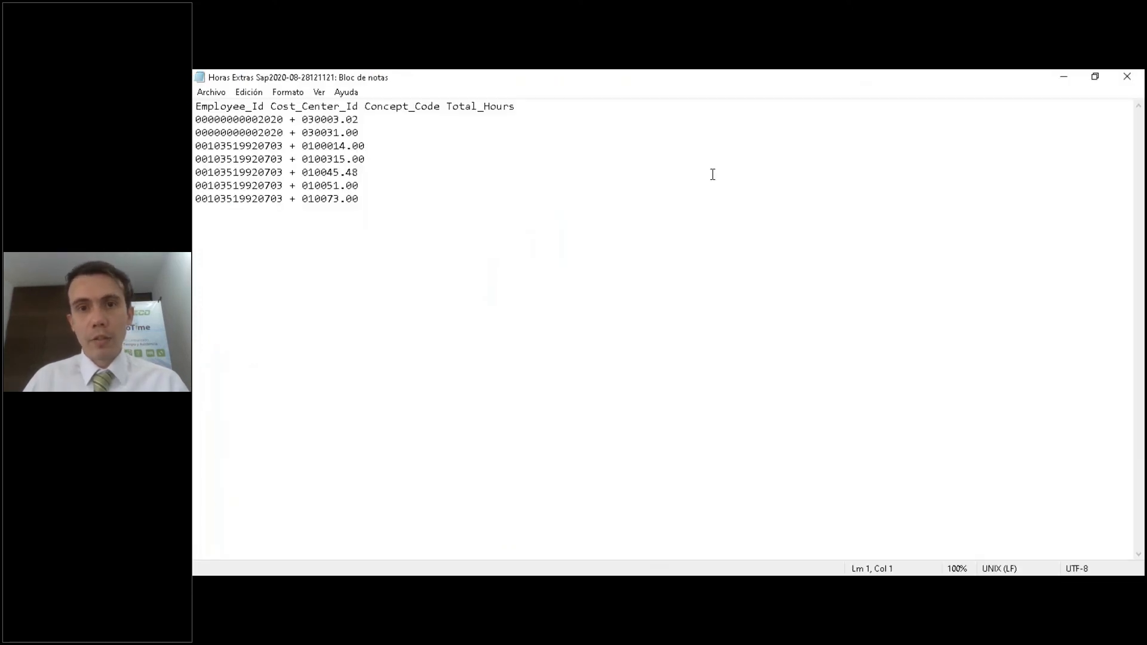
drag(358, 199, 240, 159)
click(338, 251)
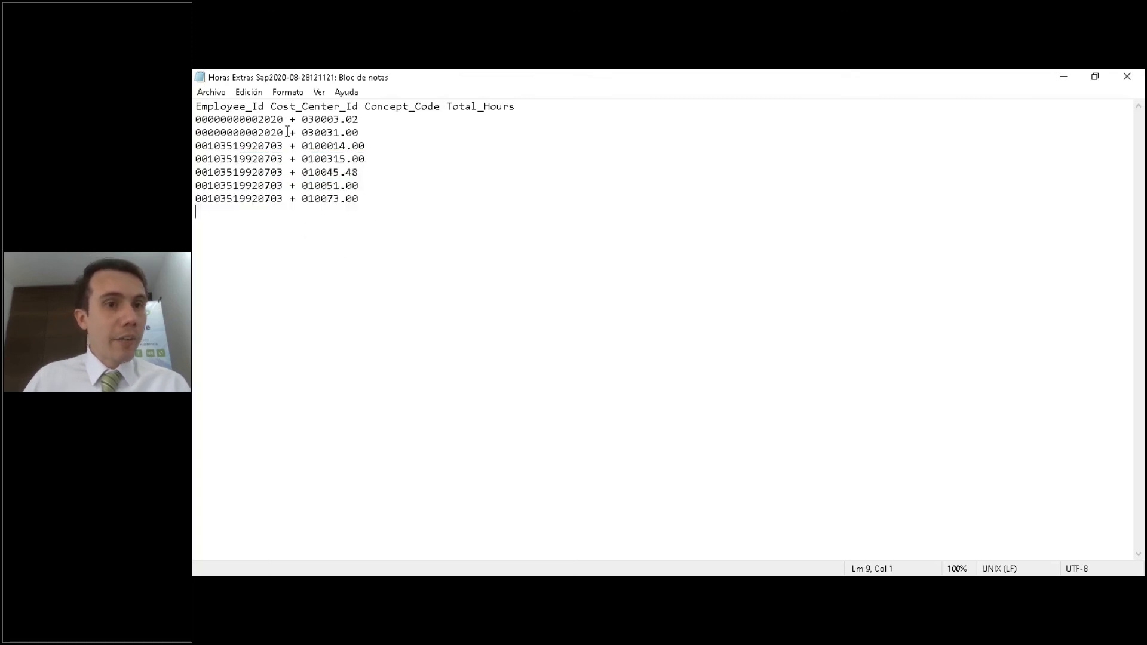
drag(261, 121, 195, 121)
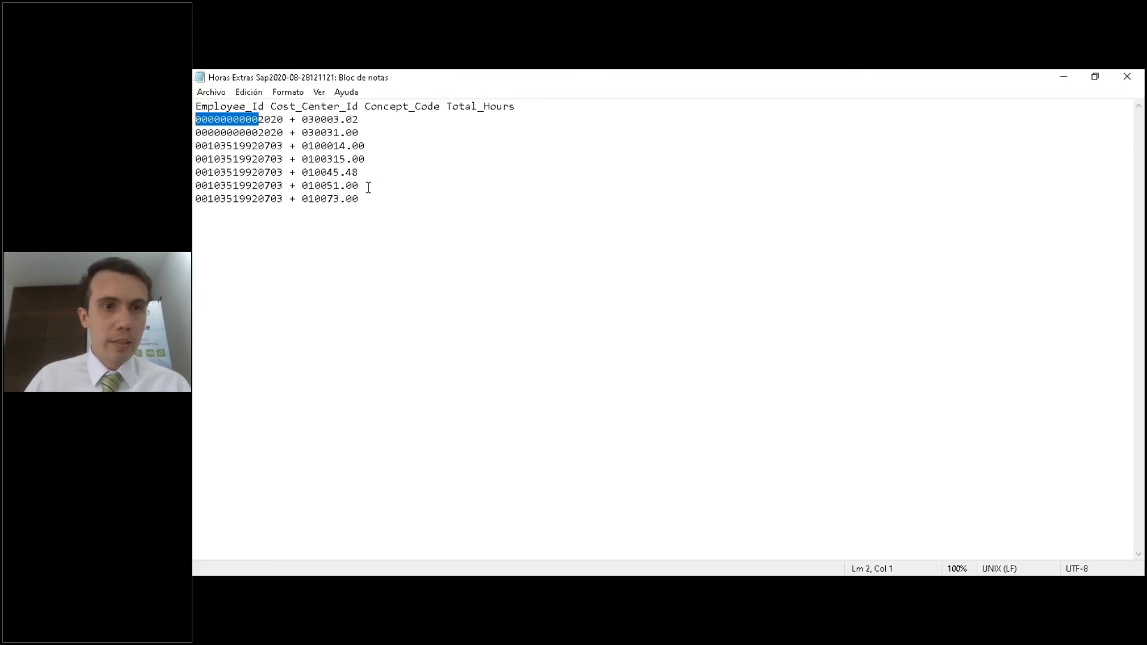
click(284, 119)
drag(198, 120, 362, 159)
drag(365, 199, 332, 198)
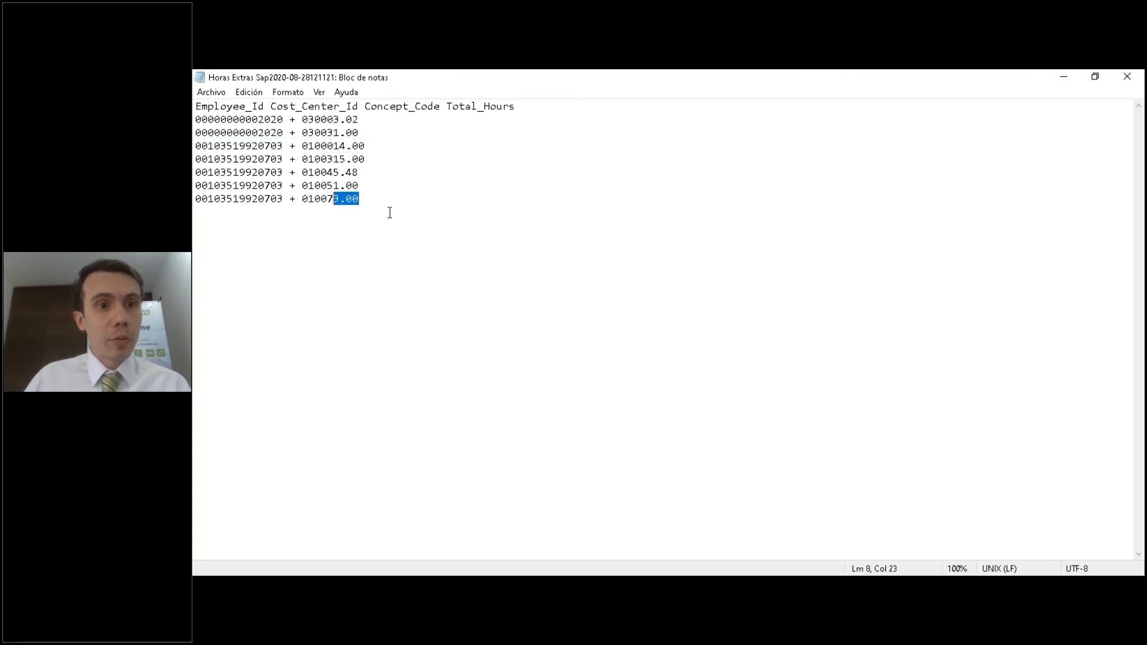
Close the exported text file, return to BioTime and close the Sap task editor without changes.
click(1094, 77)
click(880, 159)
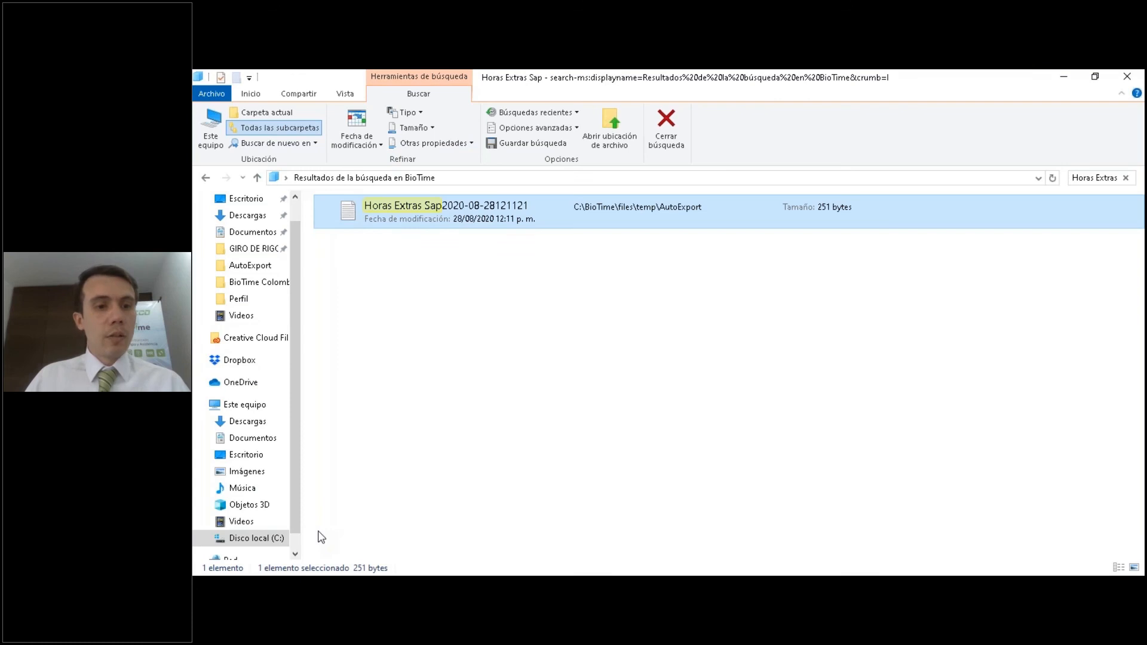
click(316, 588)
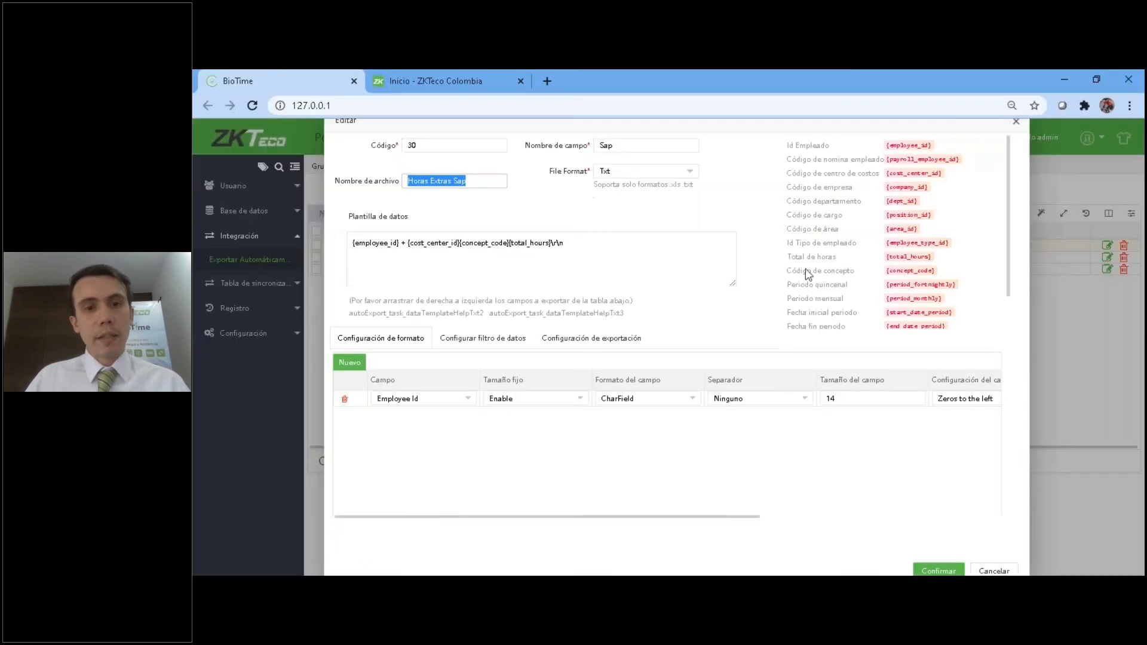
click(1016, 123)
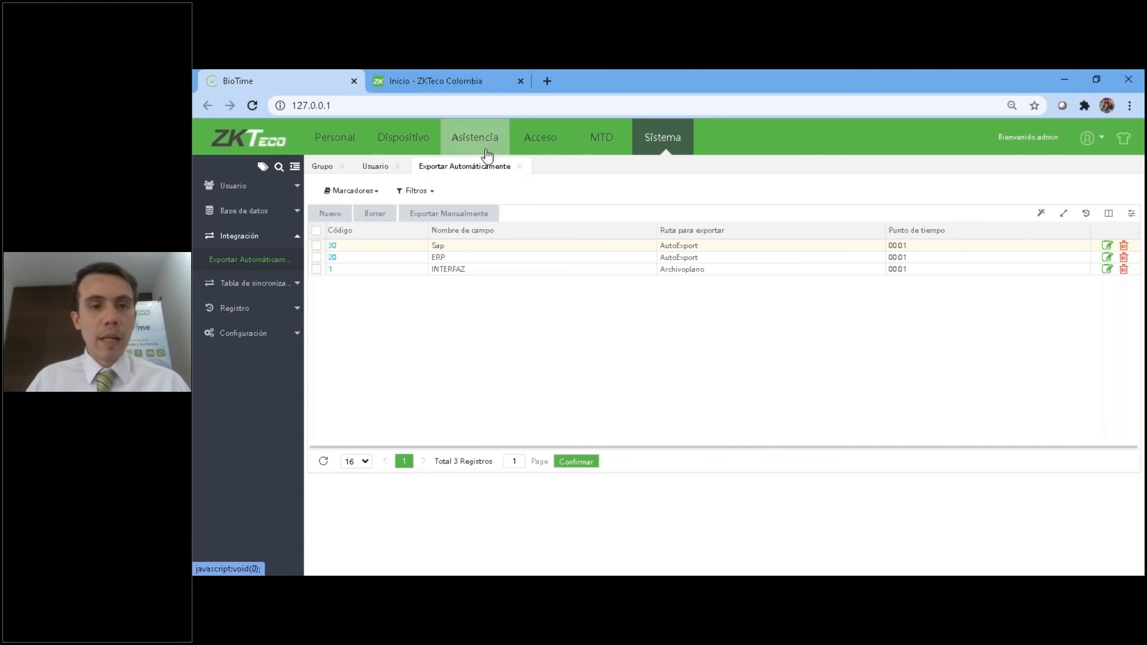
Open the Horas Trabajadas report among Asistencia's attendance reports, with the page zoom at 100%.
key(ctrl+plus)
key(ctrl+plus)
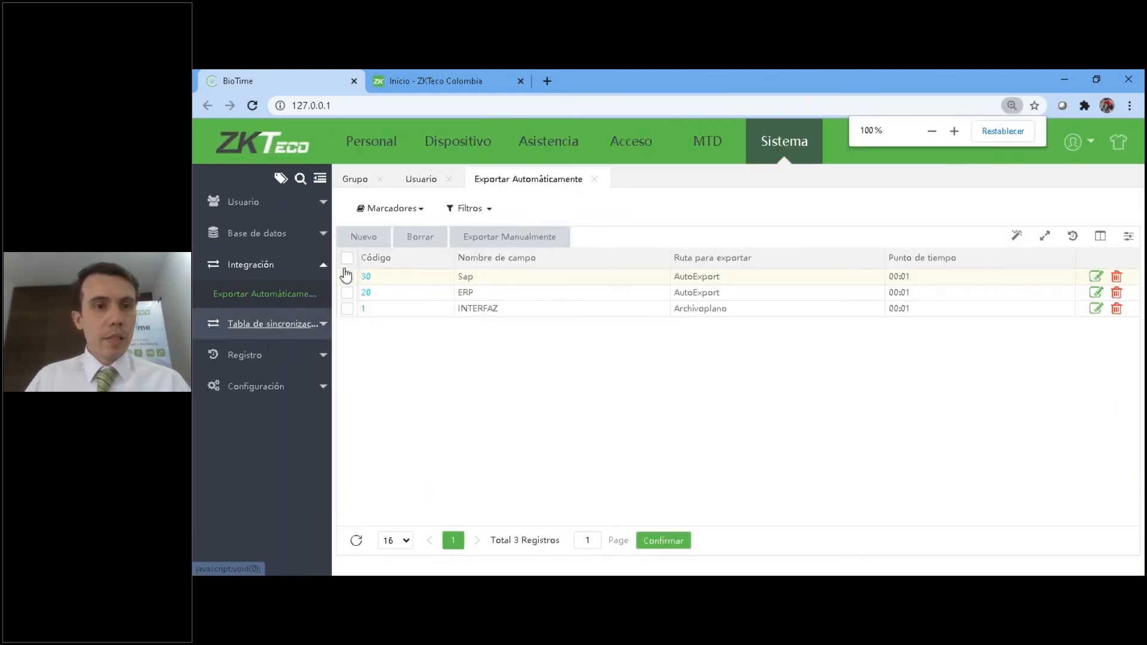
click(507, 158)
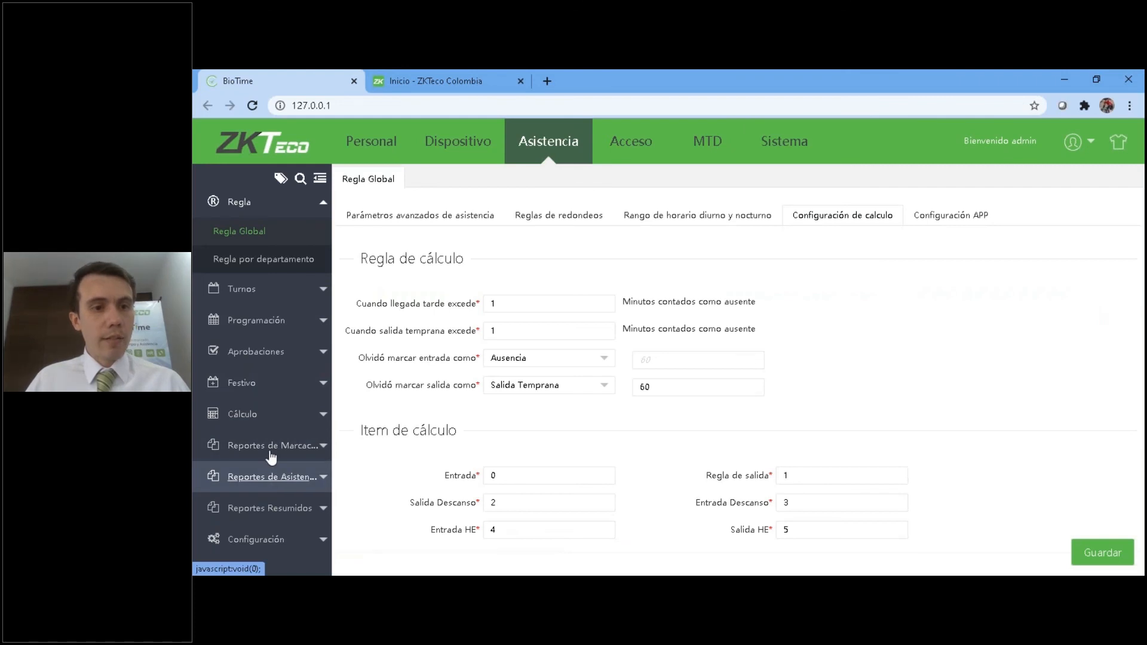
click(272, 476)
click(245, 450)
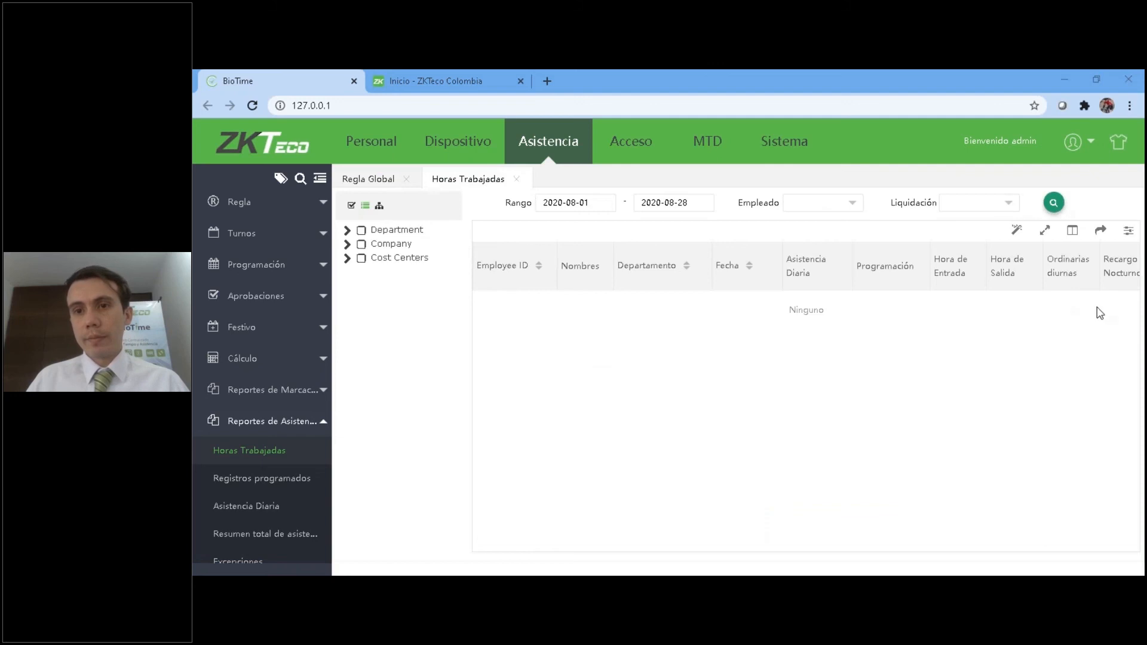
Filter the Horas Trabajadas report by the Agosto 2 settlement with code 28.
click(976, 206)
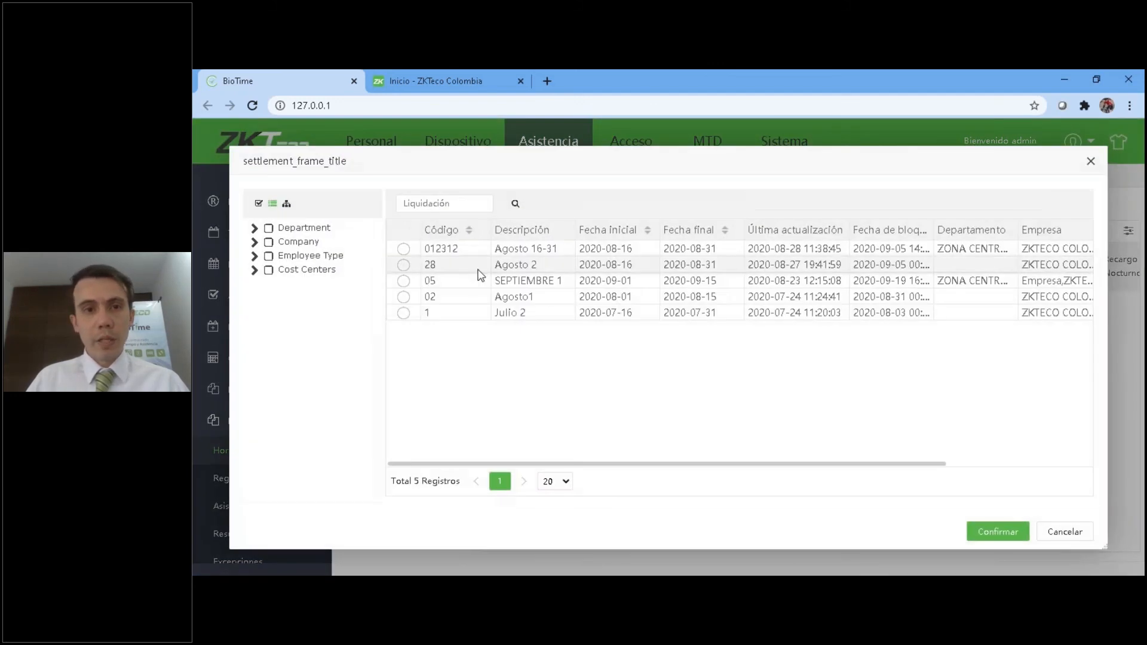
click(403, 264)
click(1026, 539)
click(1056, 208)
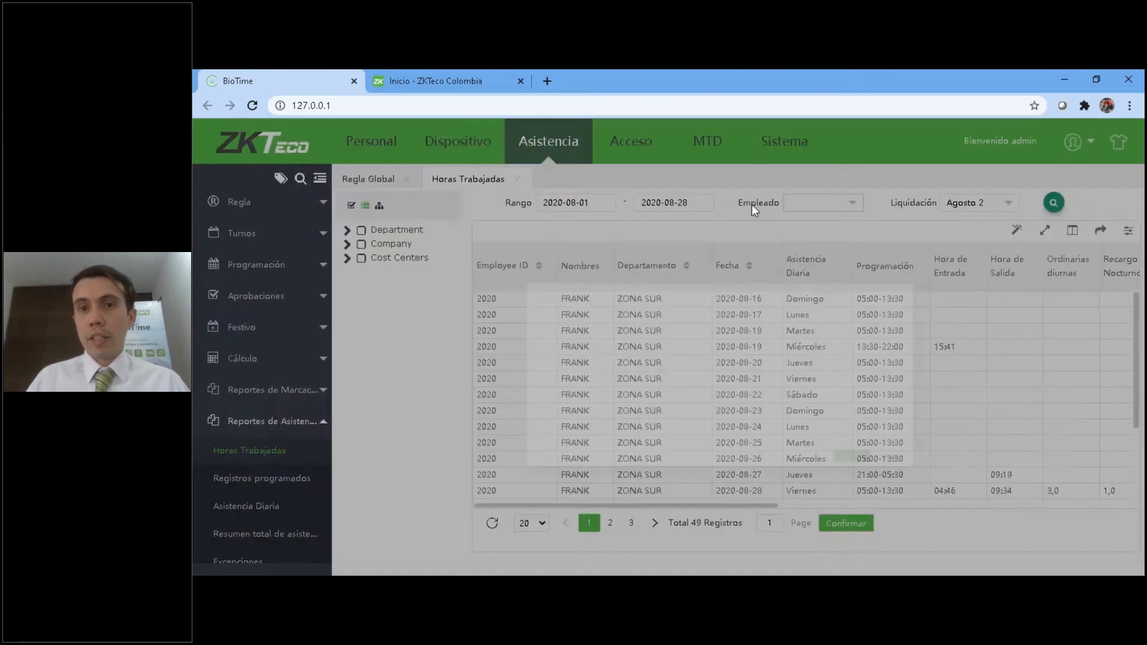
Limit the Horas Trabajadas report to the ZONA SUR employee with the long ID, and view the export formats.
click(751, 204)
click(429, 237)
click(1020, 553)
mouse_move(1103, 234)
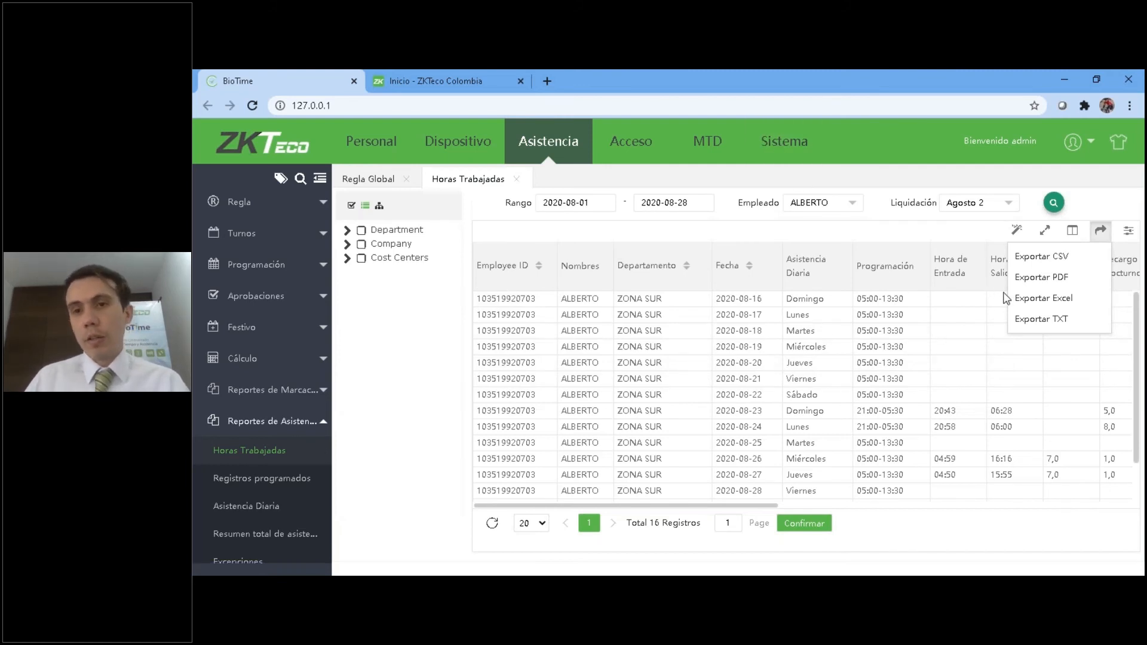
Run a manual export of the Sap task from Sistema's automatic export list, with Buscar por set to 28.
click(799, 148)
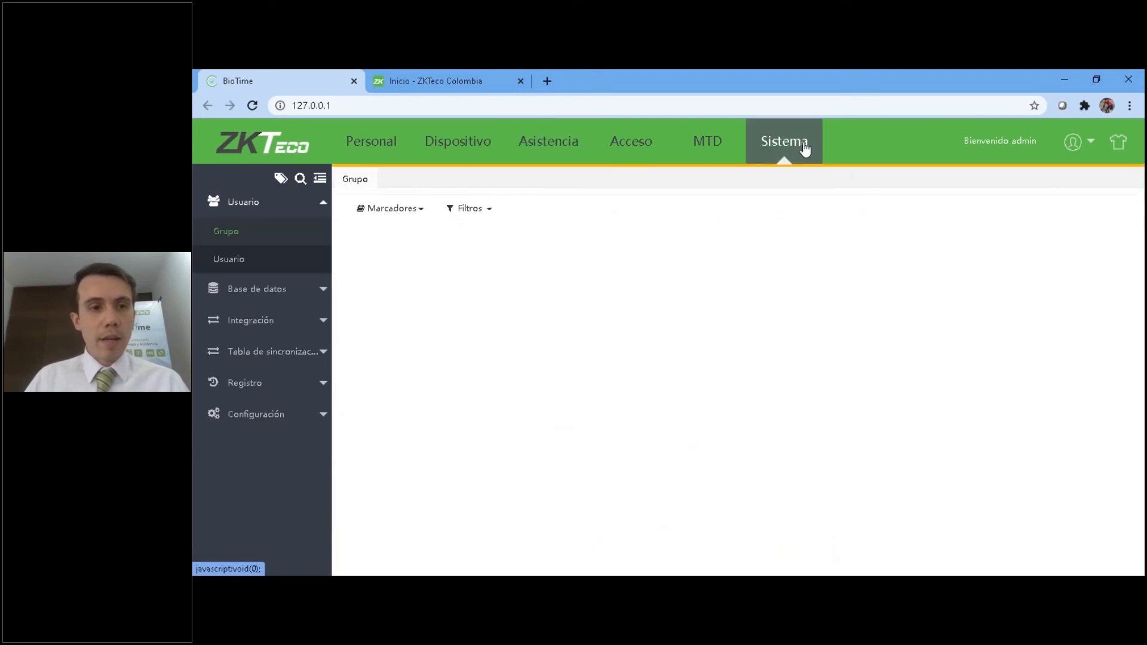
click(272, 334)
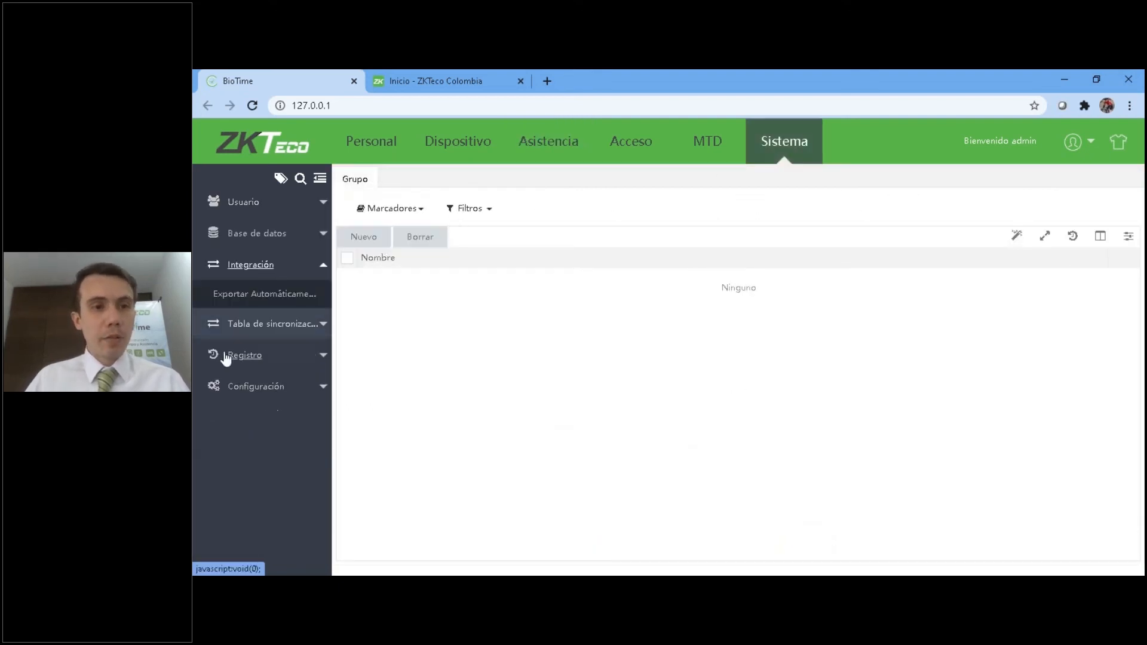
click(257, 296)
click(346, 276)
click(526, 242)
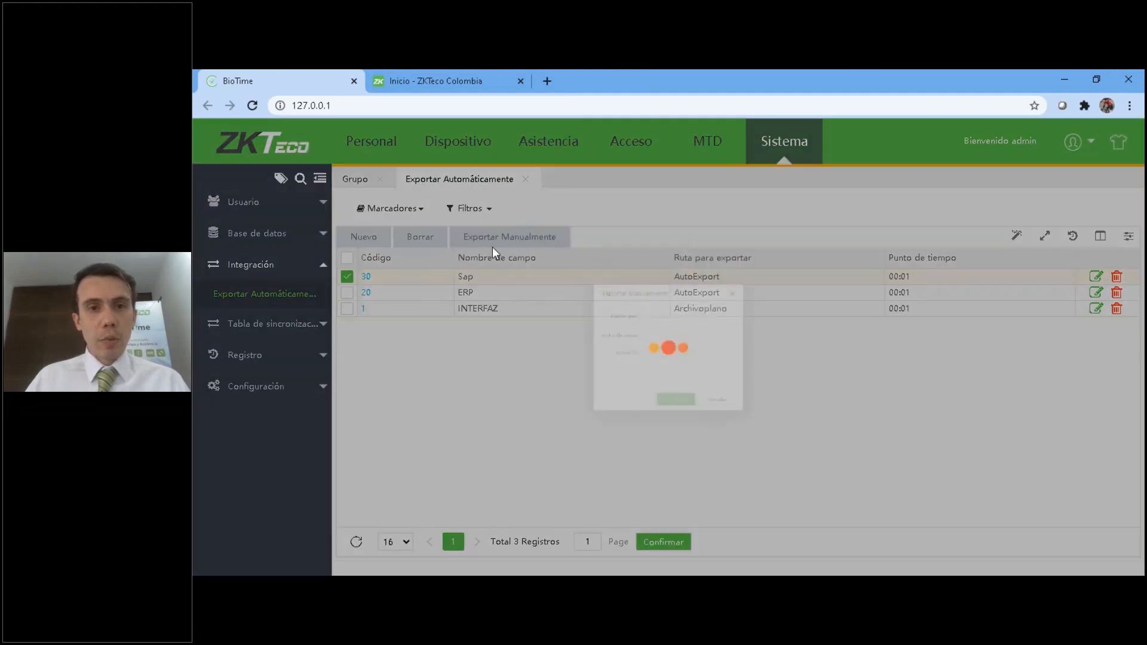
click(675, 297)
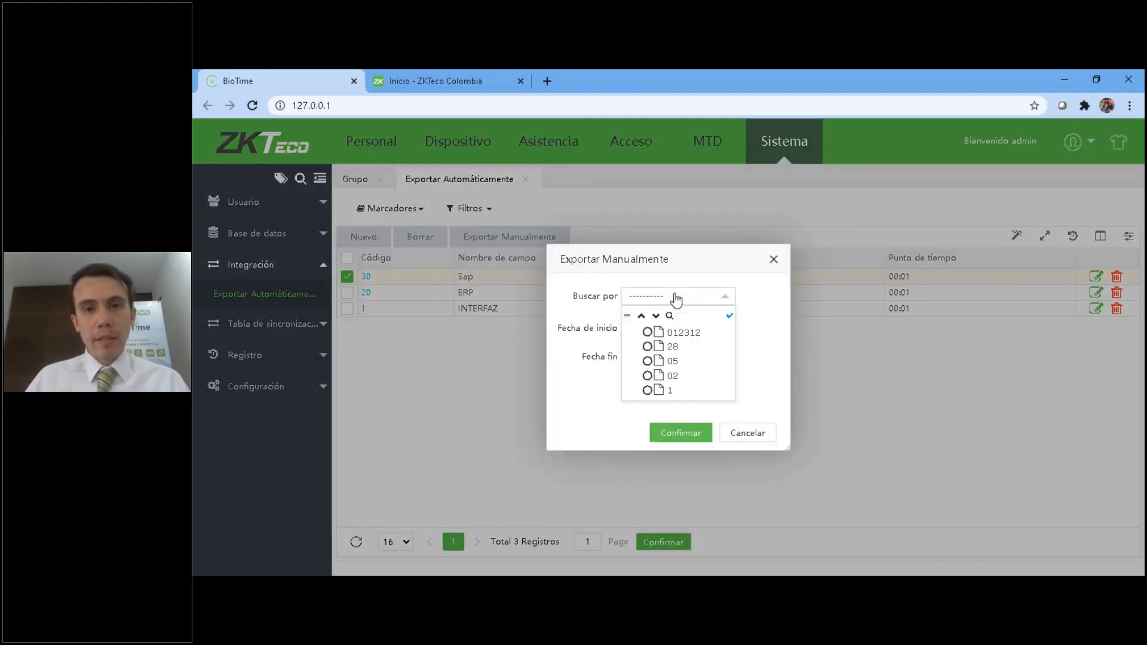
click(655, 348)
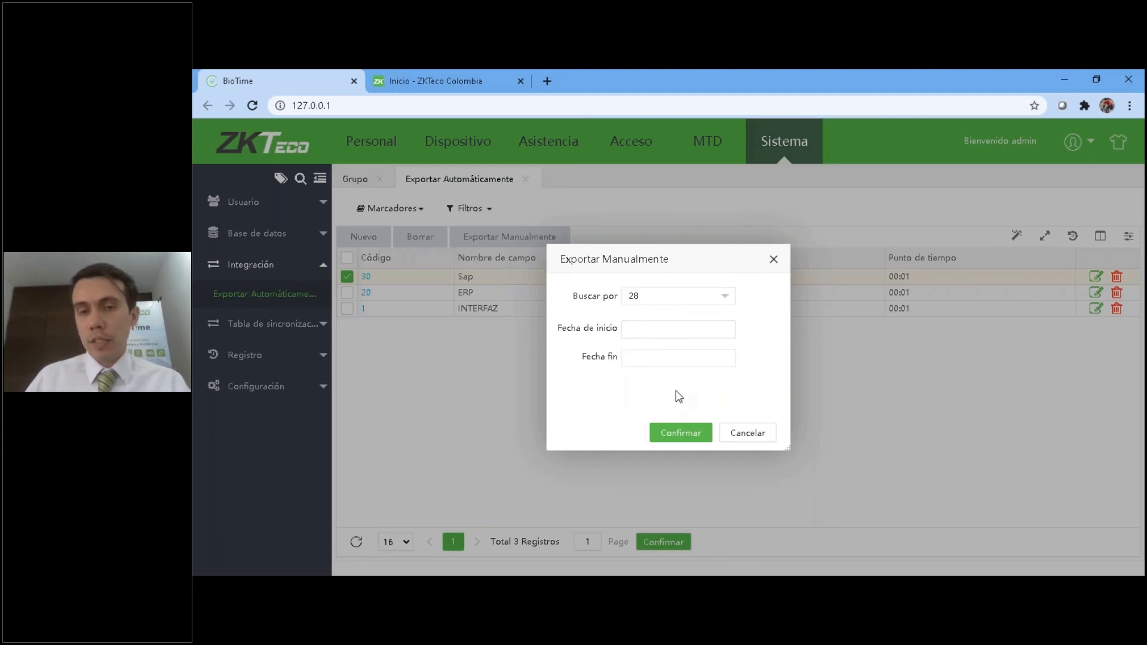
click(661, 435)
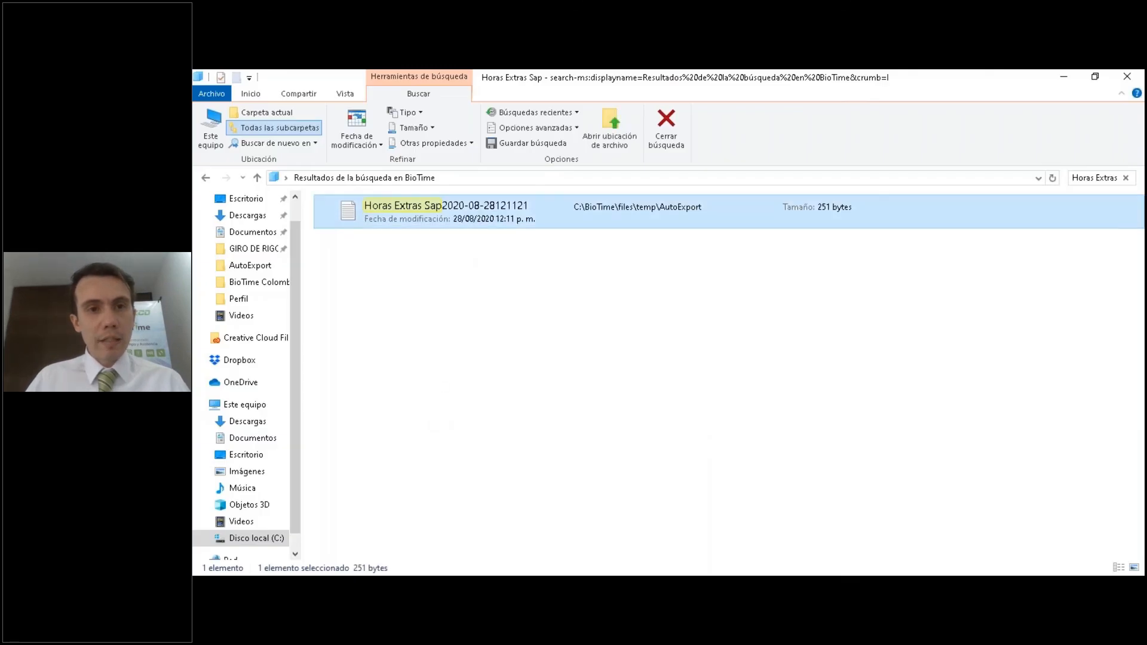
key(Return)
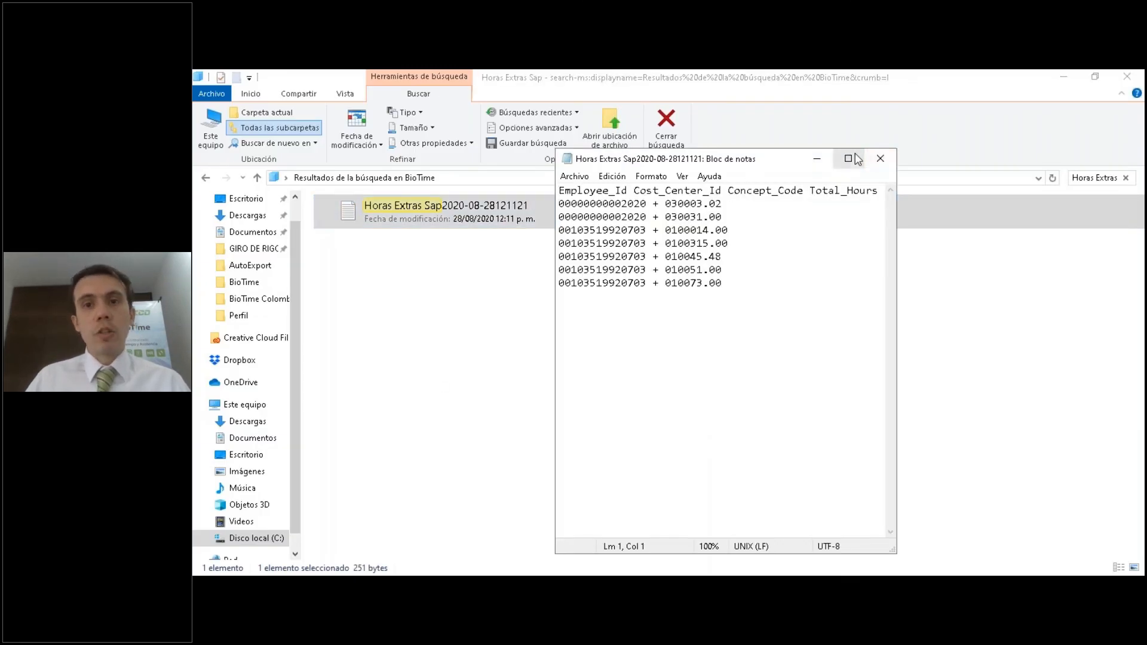
click(881, 158)
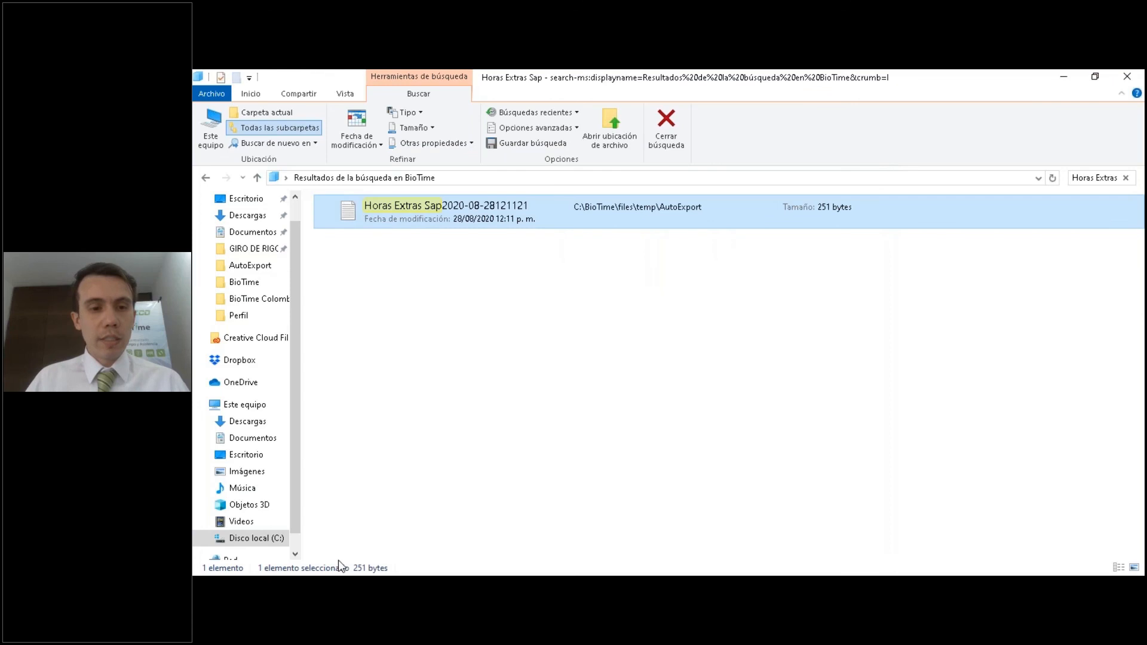
mouse_move(278, 581)
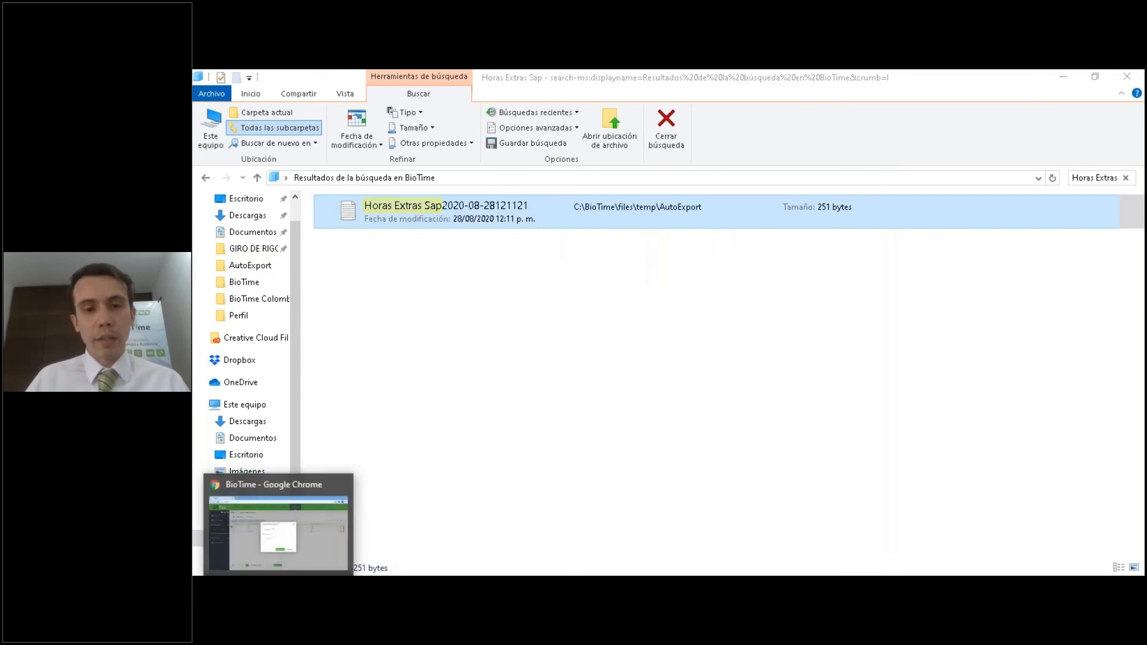
click(279, 532)
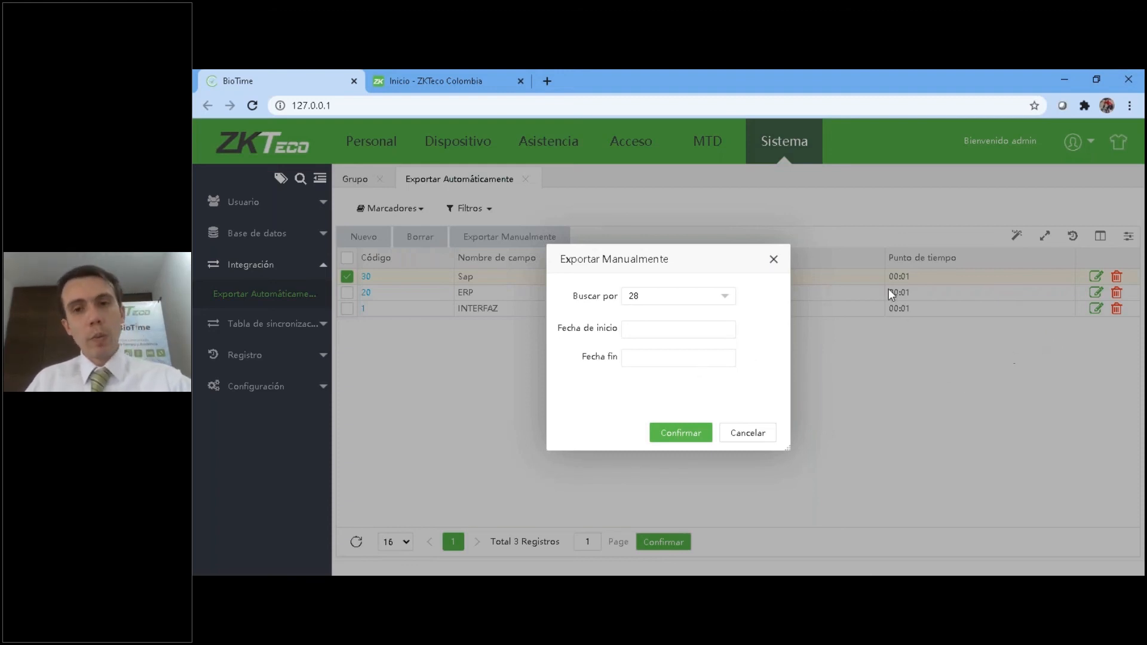
click(773, 260)
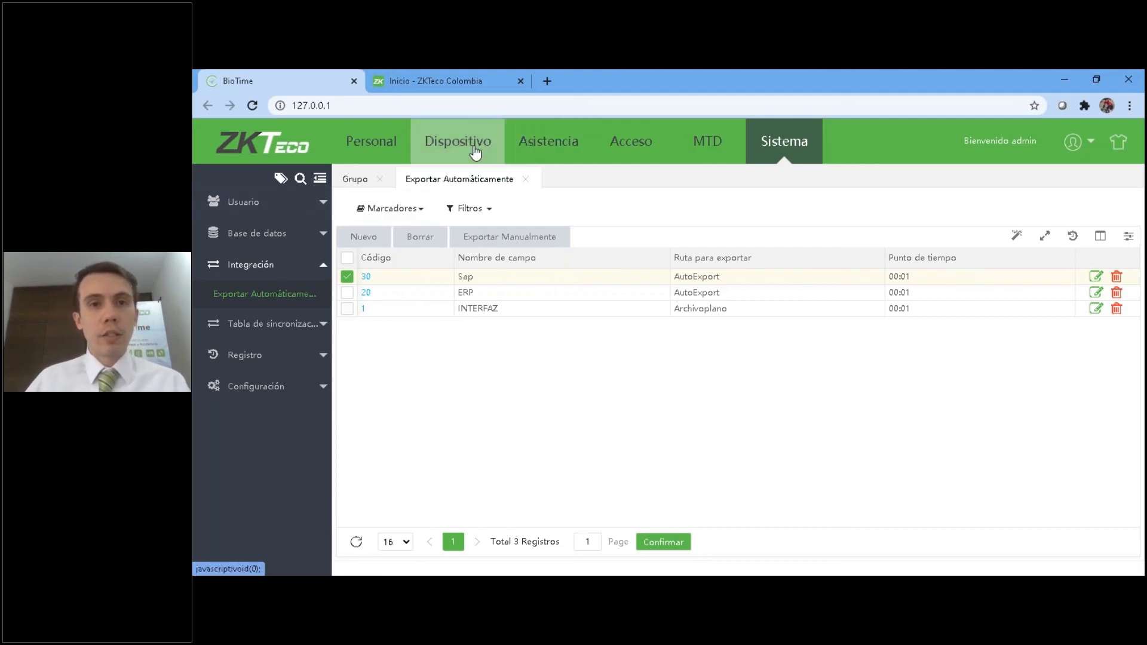
View the device list and Asistencia's department rules, and show the advanced attendance parameters of Regla Global.
click(460, 150)
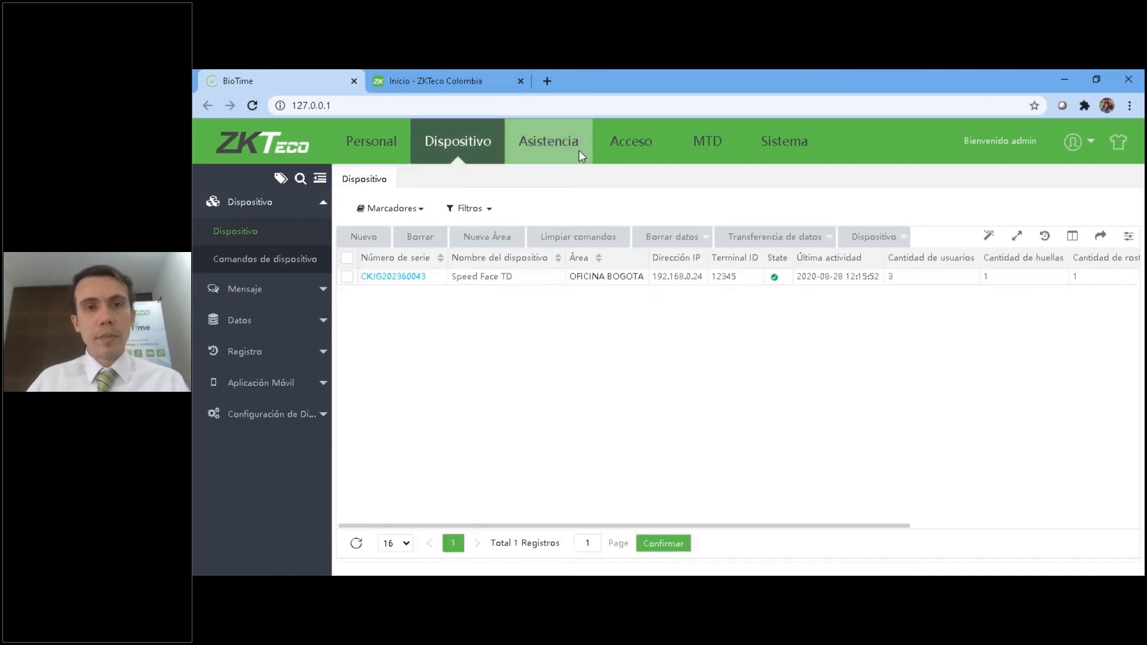
click(548, 141)
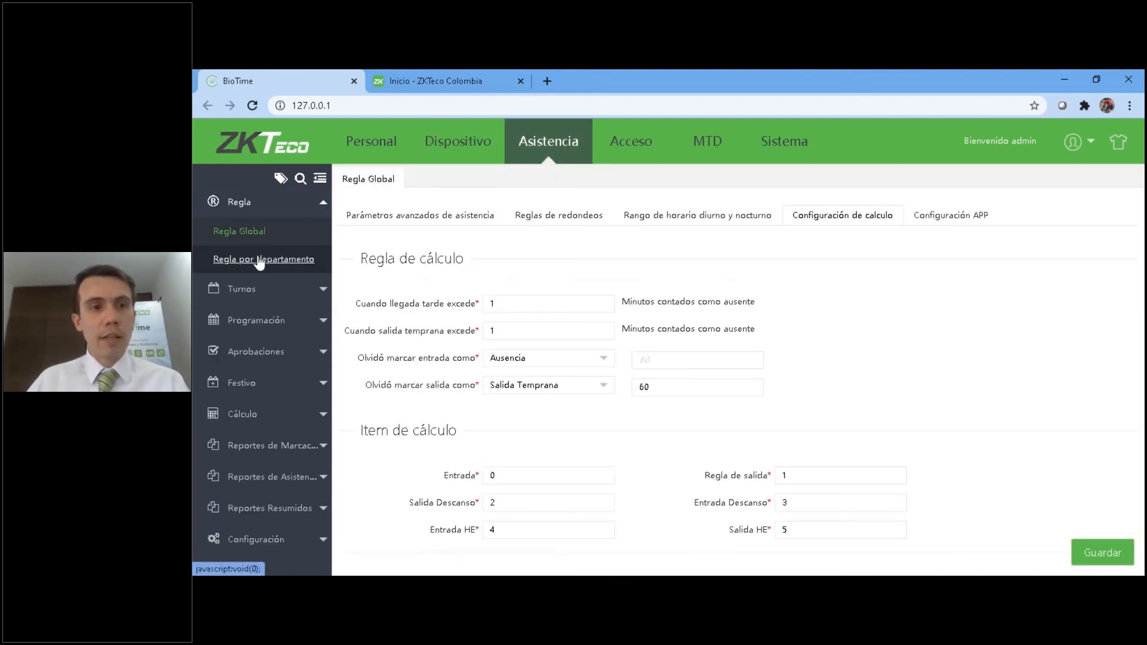
click(258, 261)
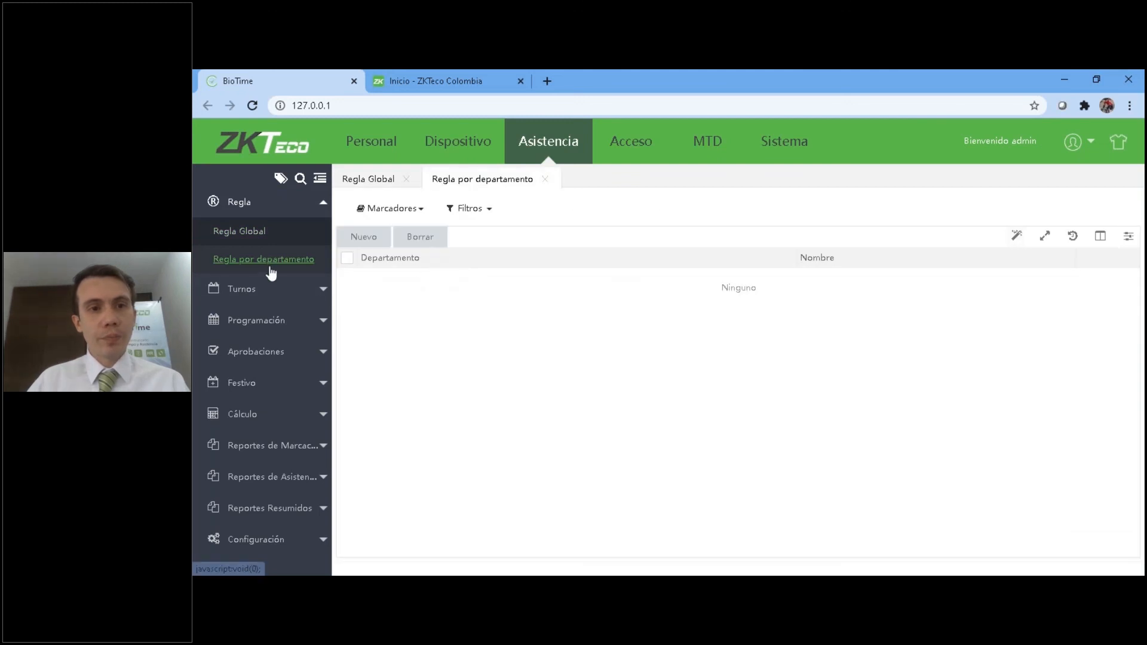
click(255, 239)
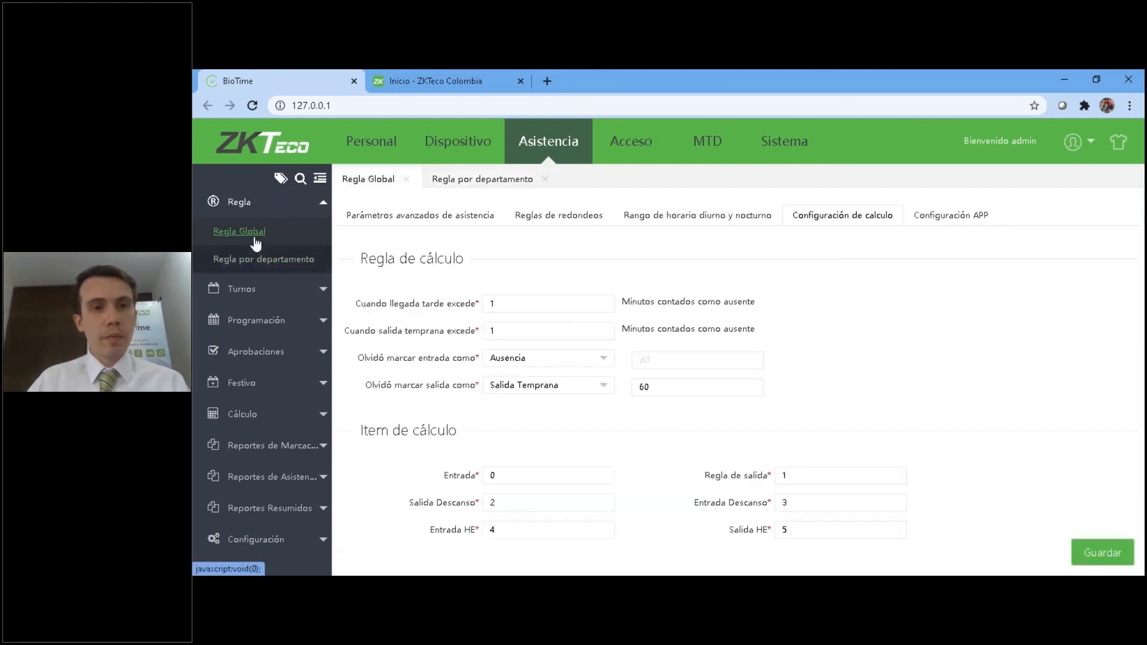
click(406, 220)
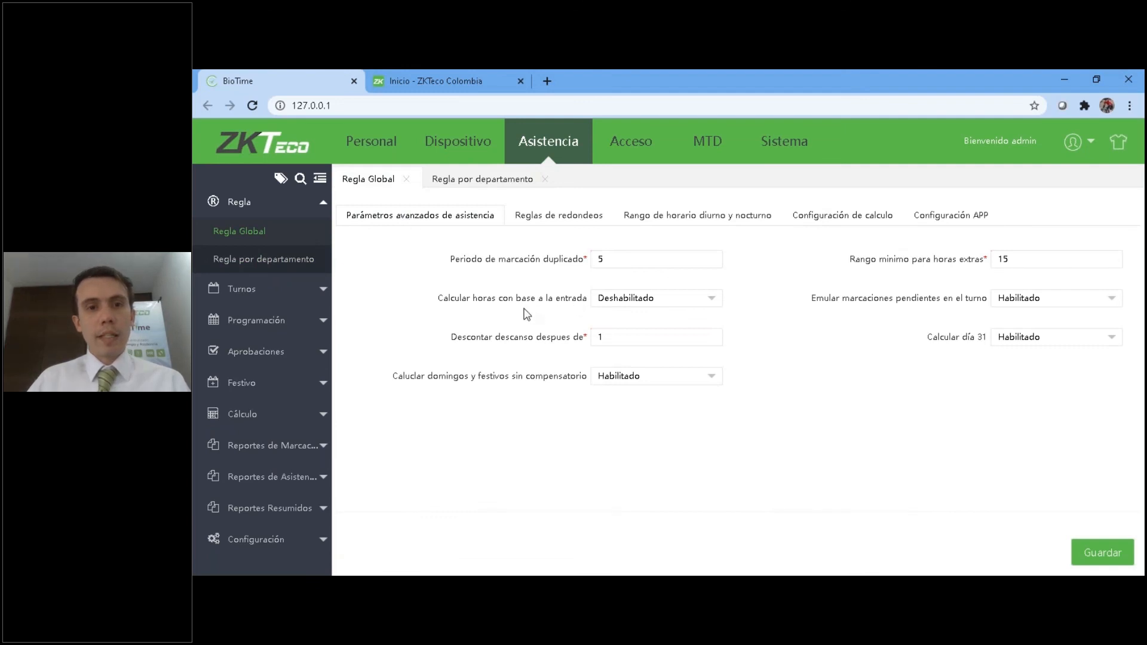
Switch Calcular horas con base a la entrada to Habilitado and back to Deshabilitado without saving.
click(622, 300)
click(649, 323)
click(699, 302)
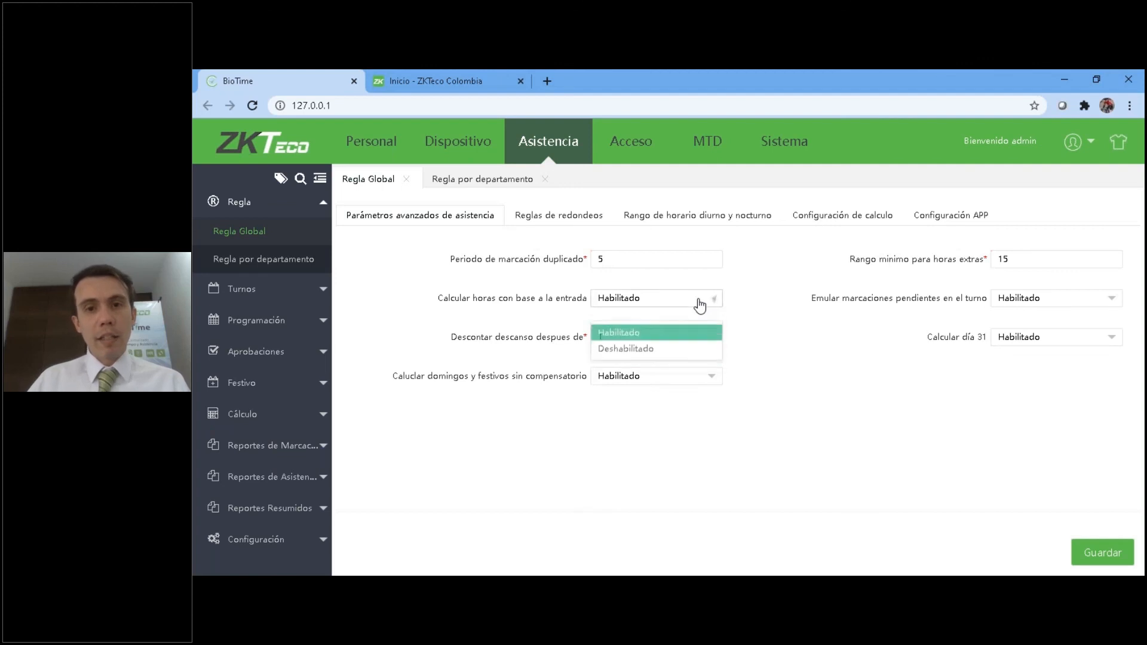
click(702, 301)
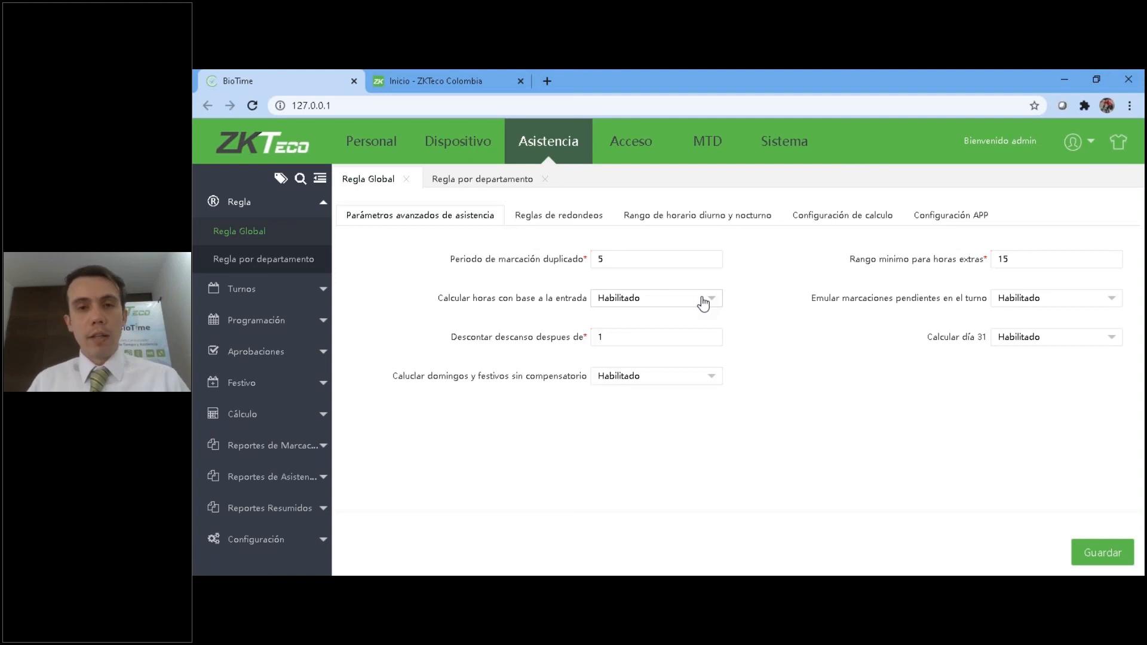
click(644, 305)
click(631, 341)
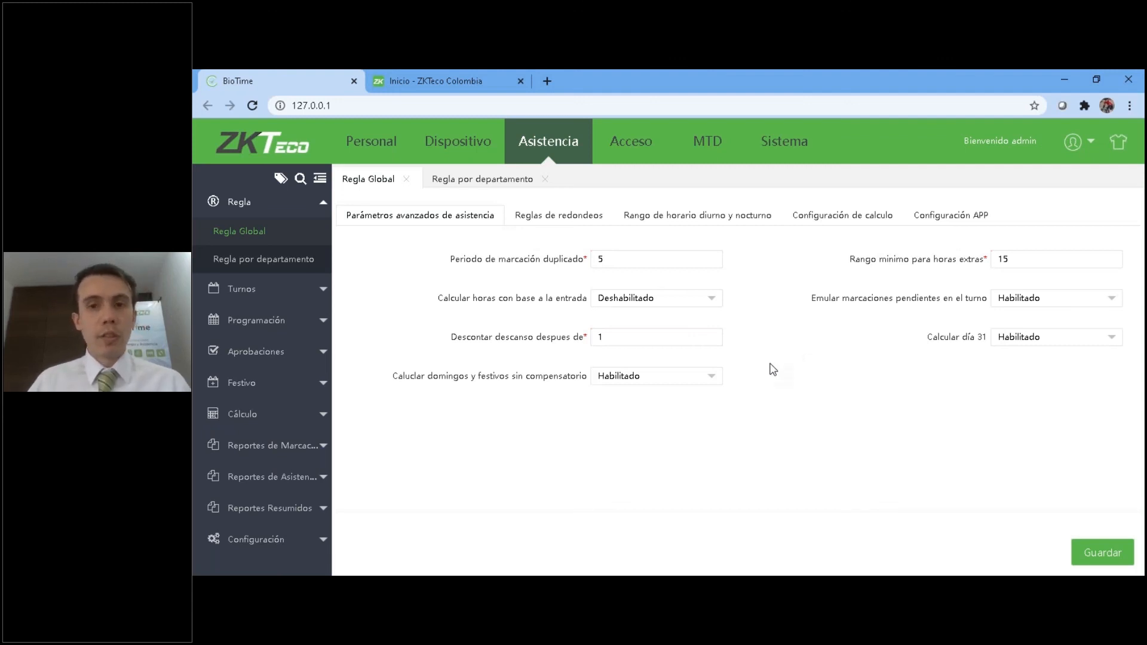
Review Regla Global's APP configuration, rounding rules and day and night schedule ranges, ending on the advanced attendance parameters.
click(956, 219)
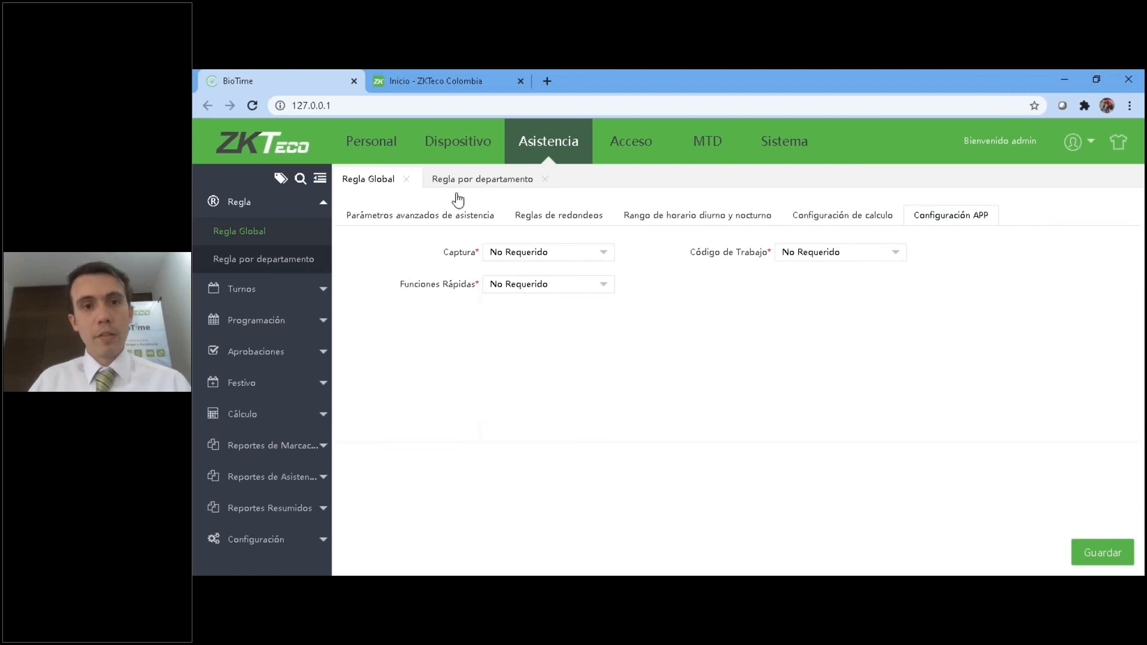
click(447, 219)
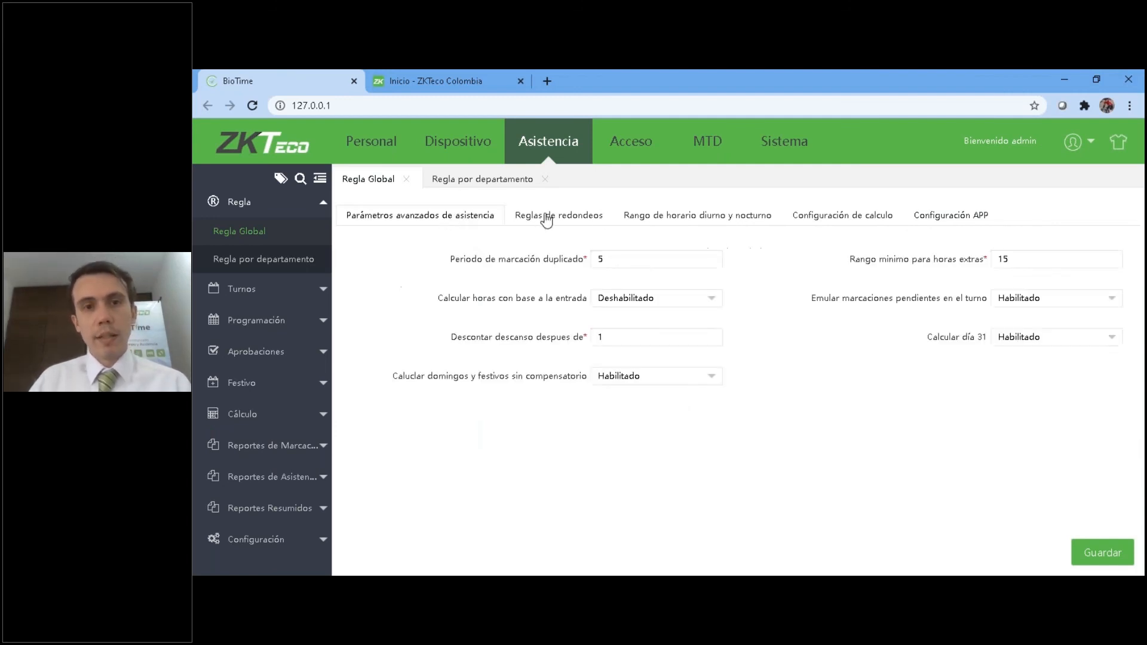
click(544, 217)
click(657, 219)
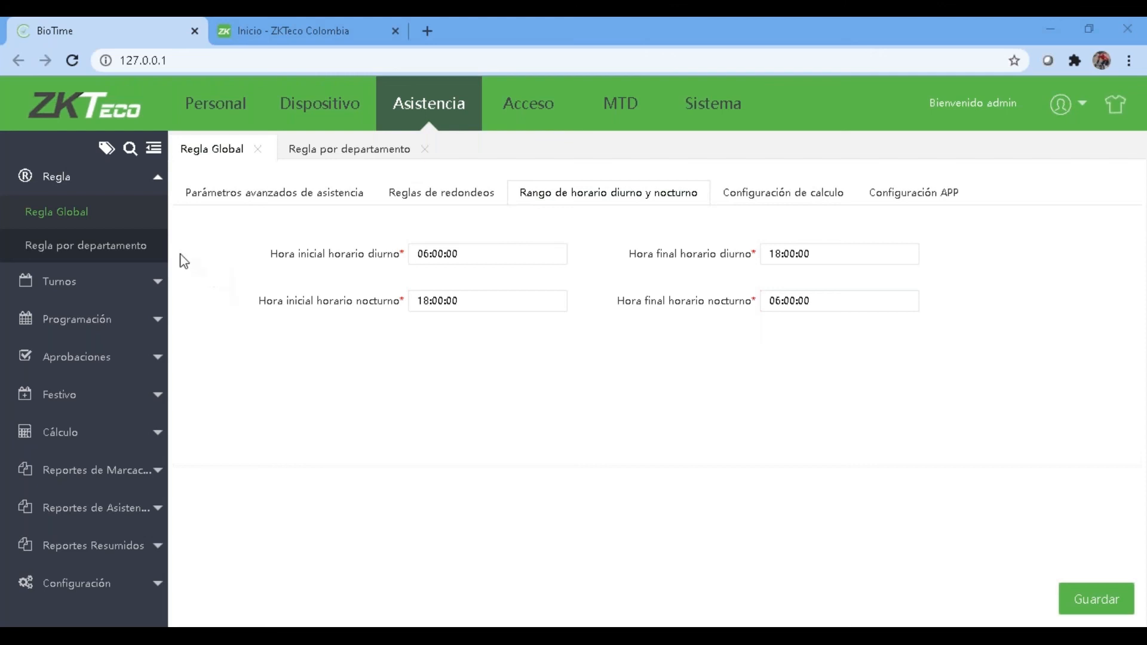
click(277, 202)
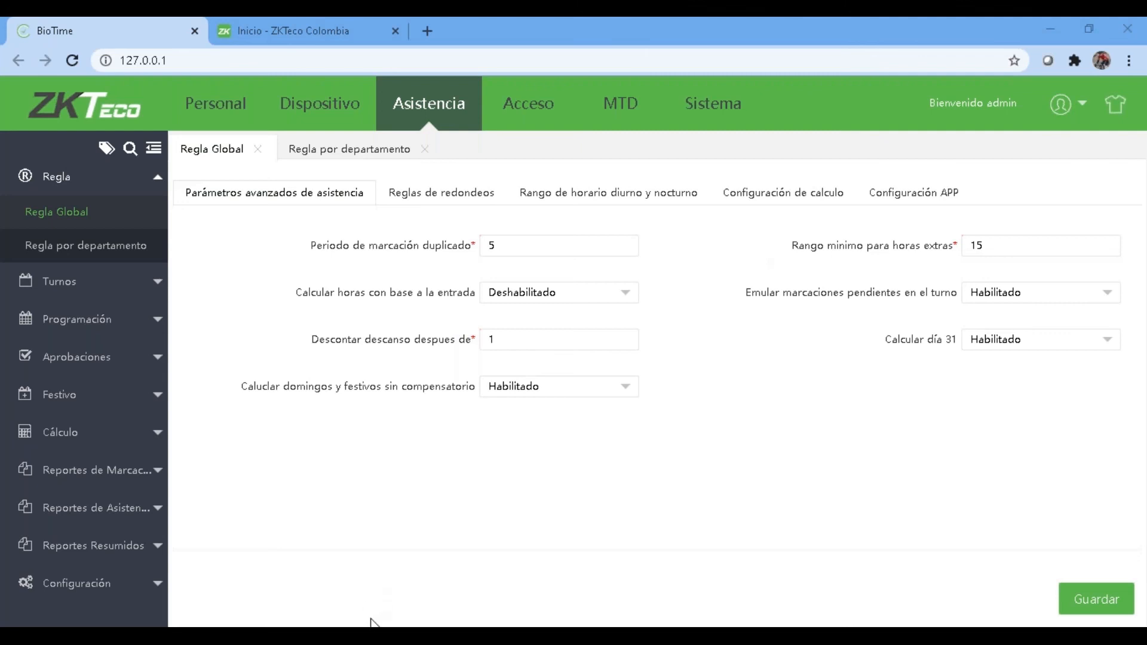
Switch to the BioTime Colombia slide show in PowerPoint and go back to slide 6, Diagrama de comunicaciones.
click(143, 635)
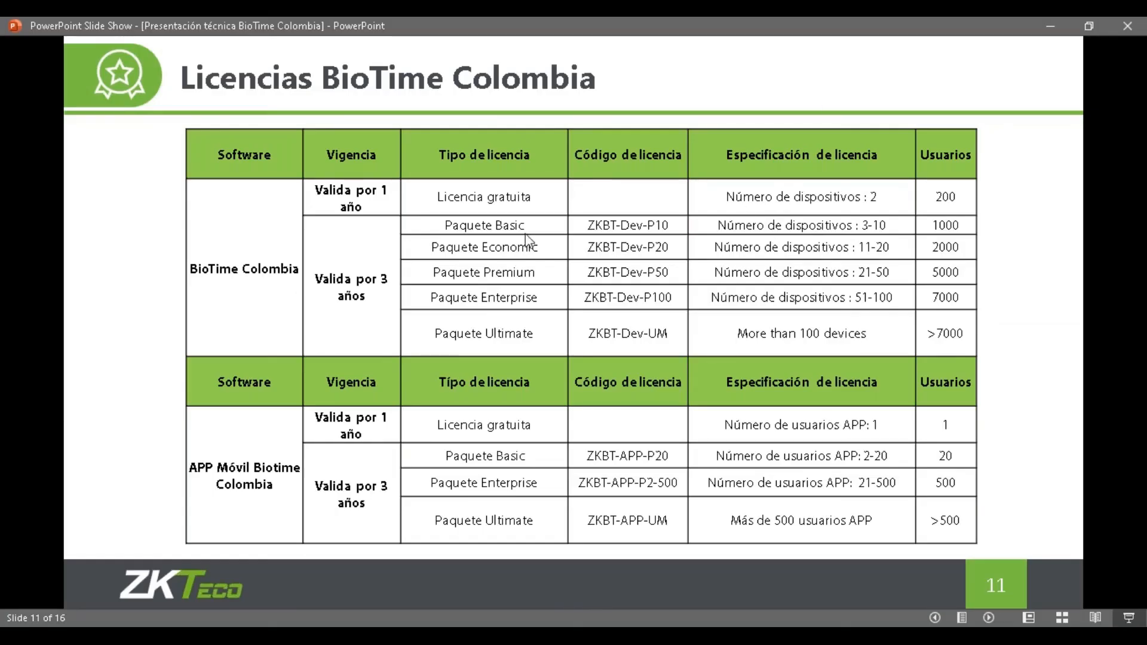
key(Left)
key(Left)
key(Left)
key(Left)
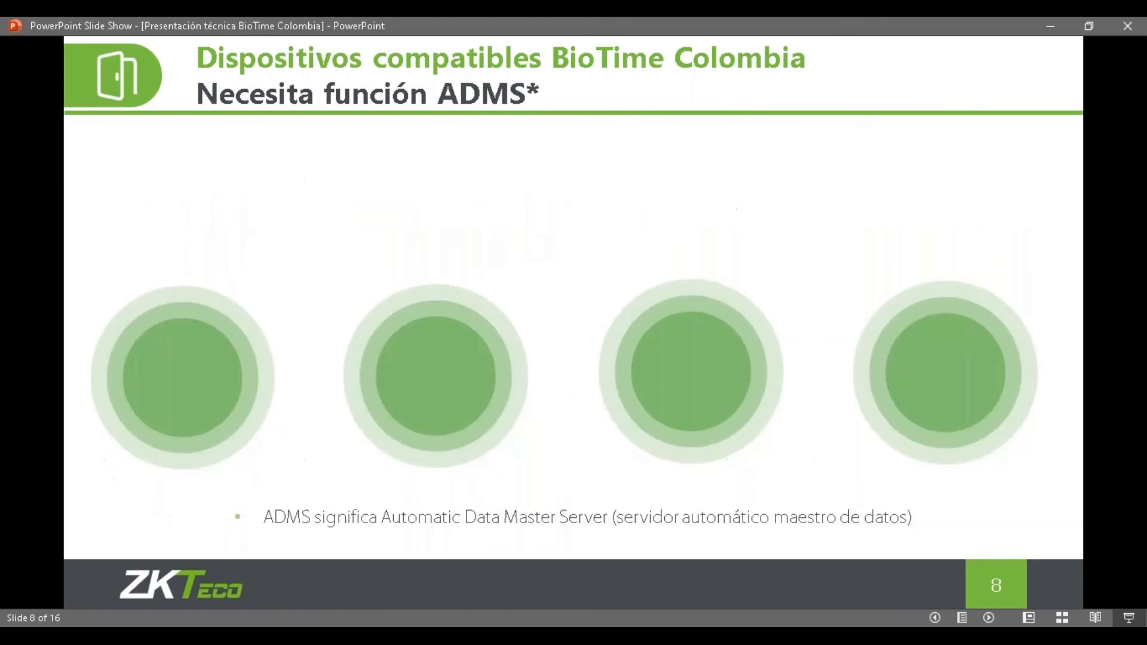
key(Left)
key(Left)
key(Left)
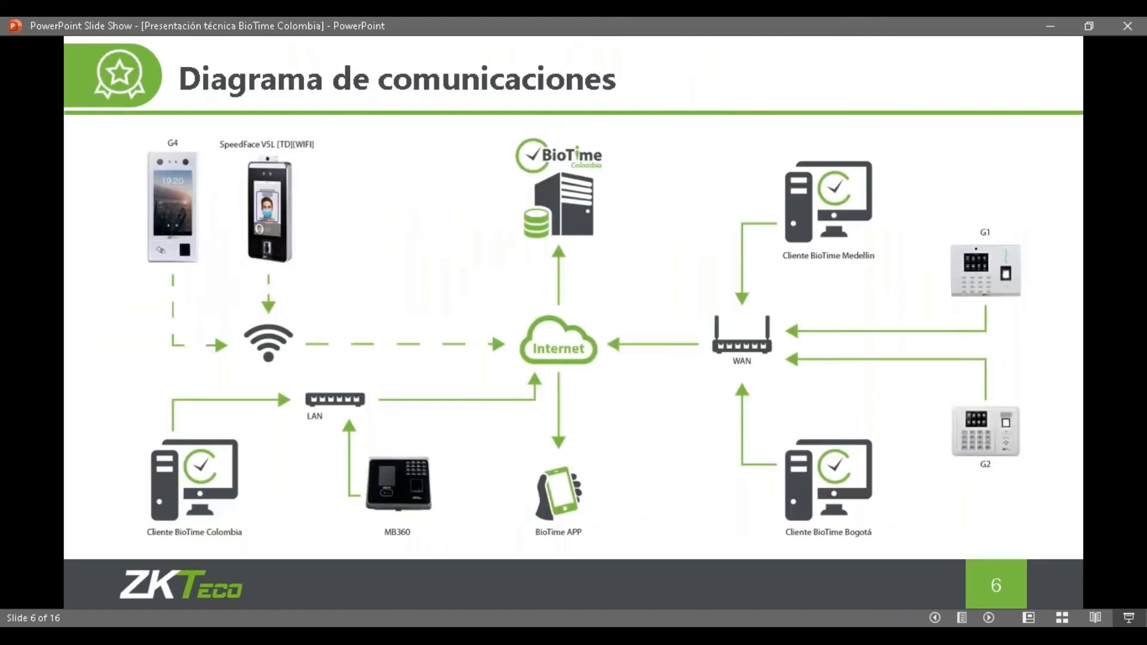